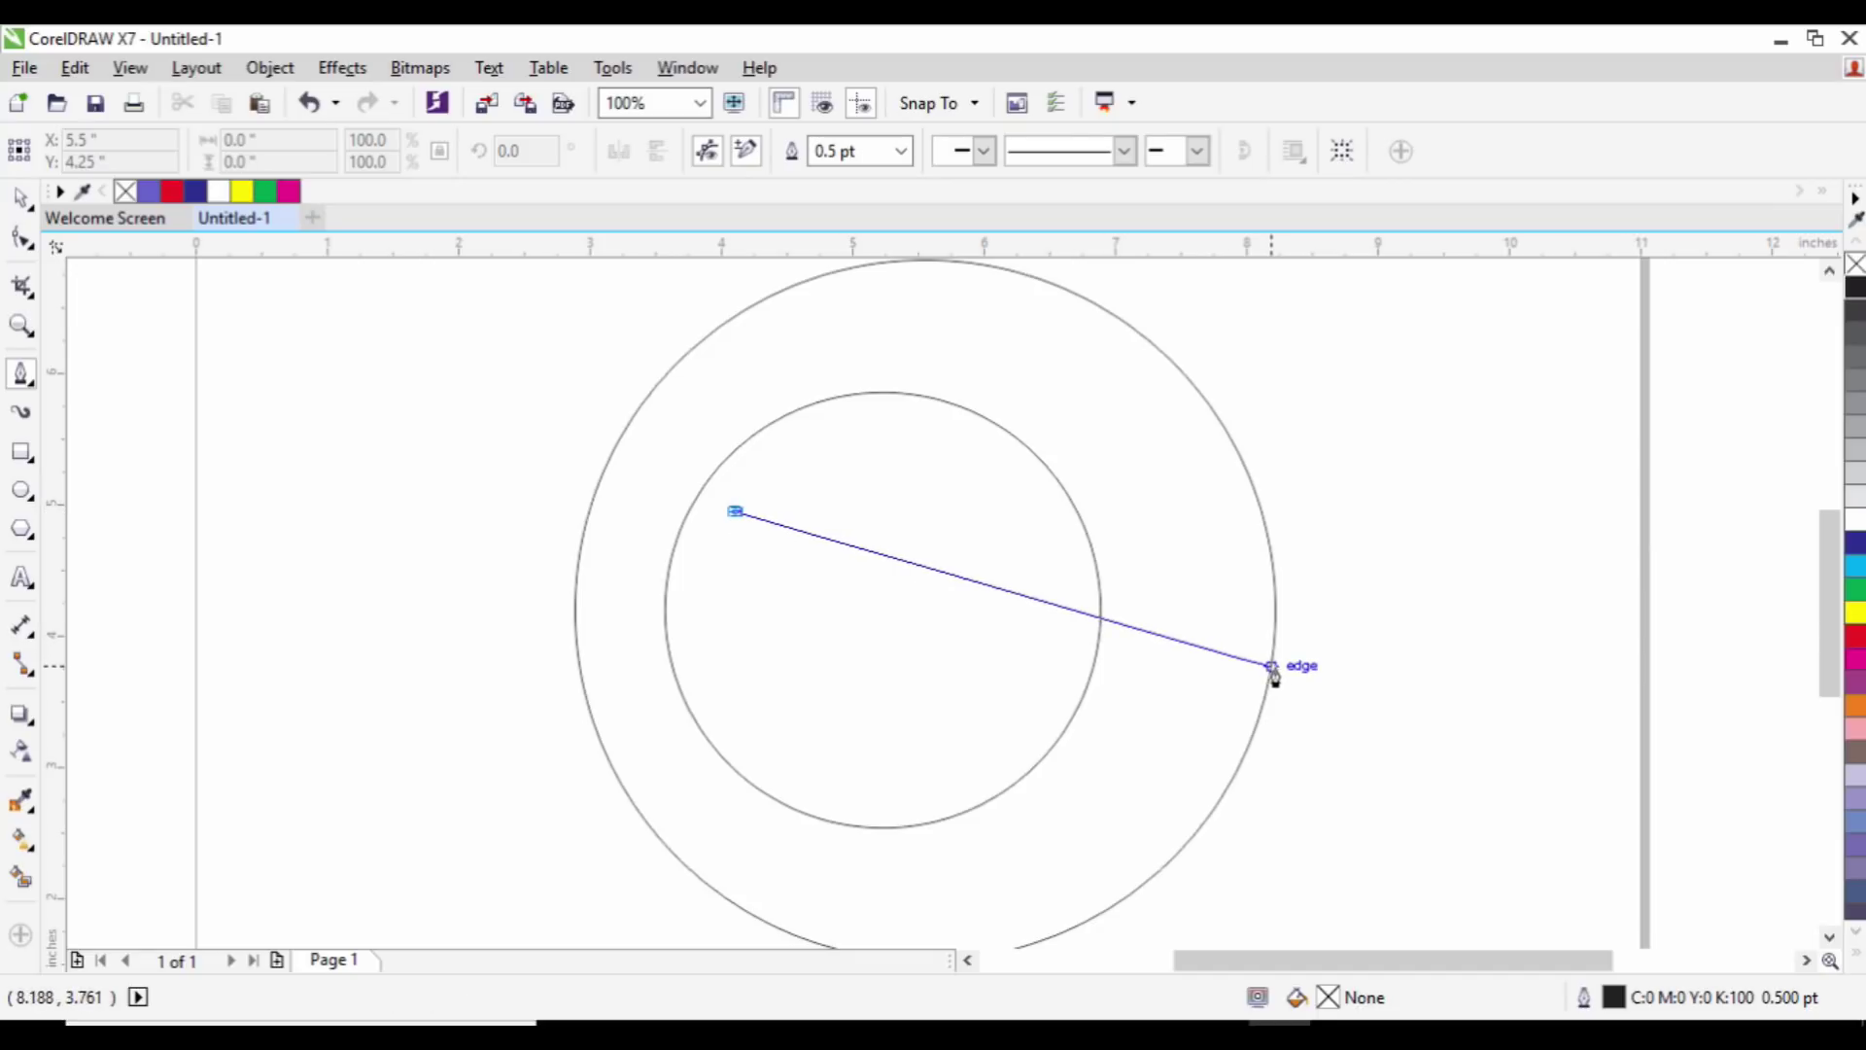
# Step: Close the line back at its start and bend its lower segment downward into a curve
pyautogui.click(1273, 668)
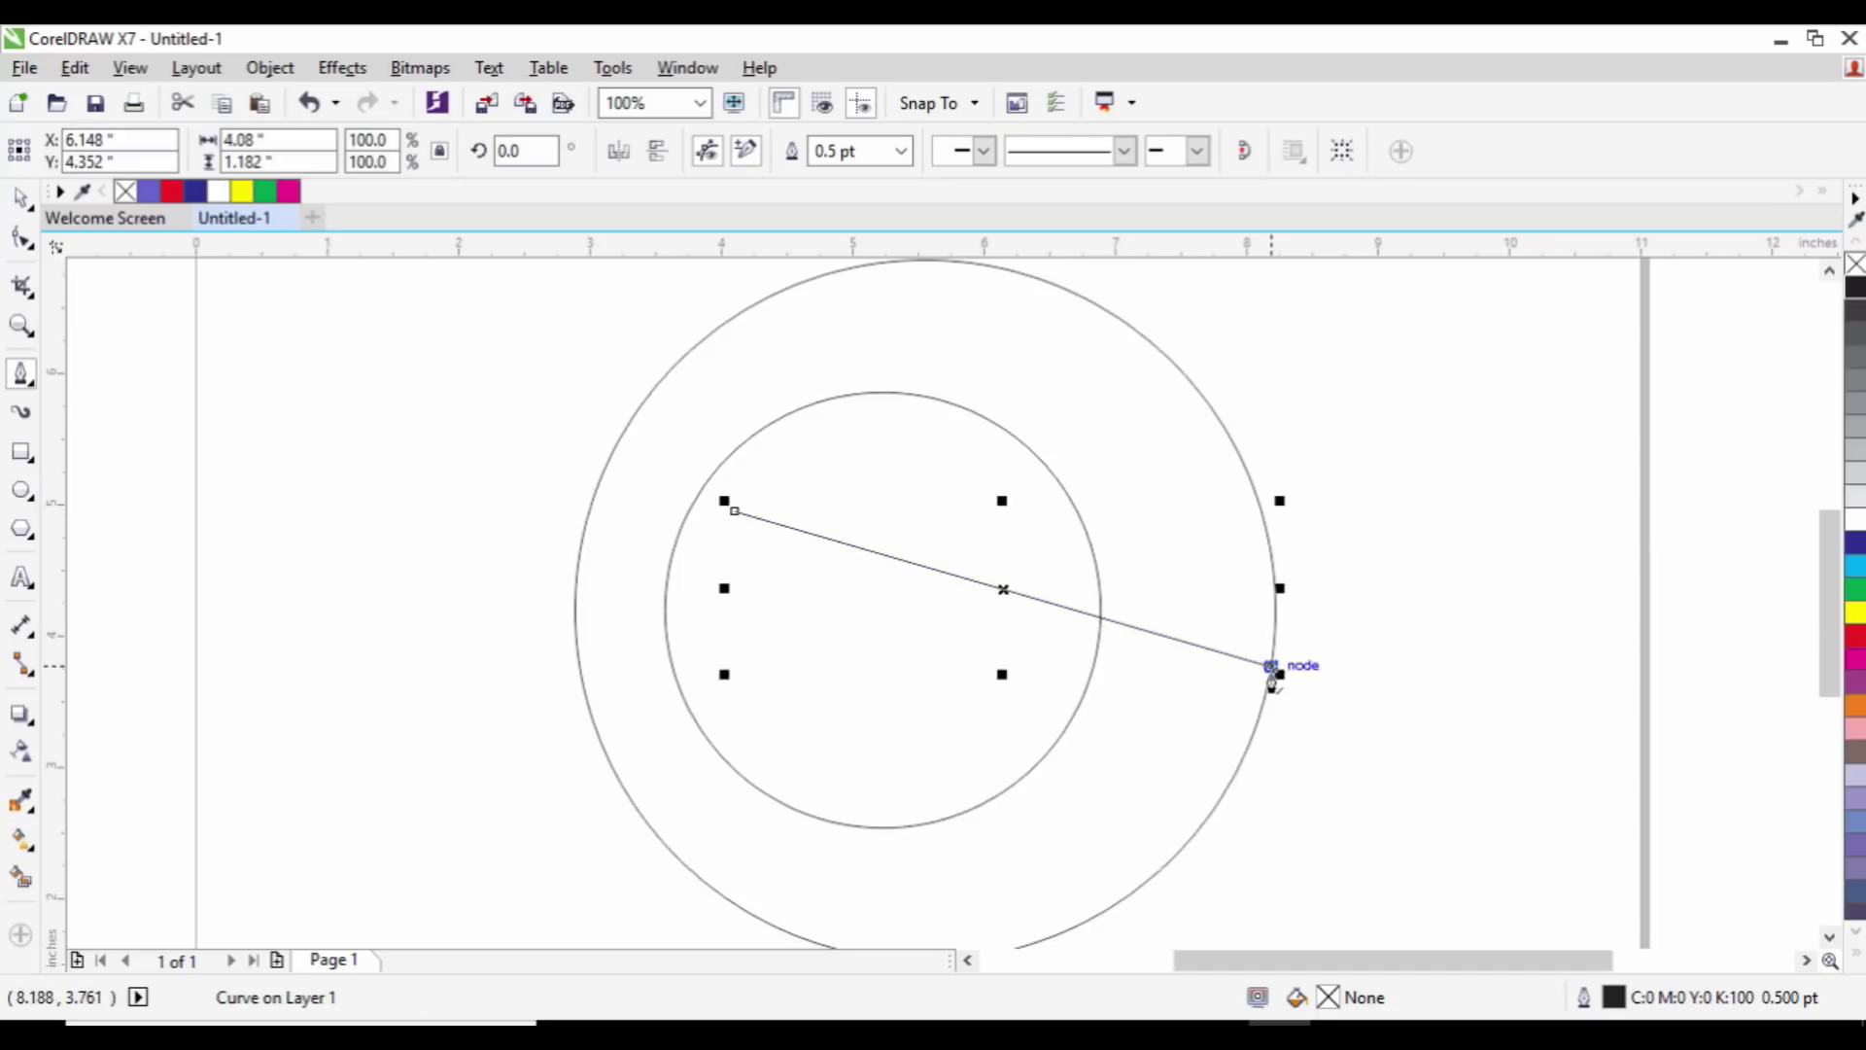
pyautogui.click(734, 524)
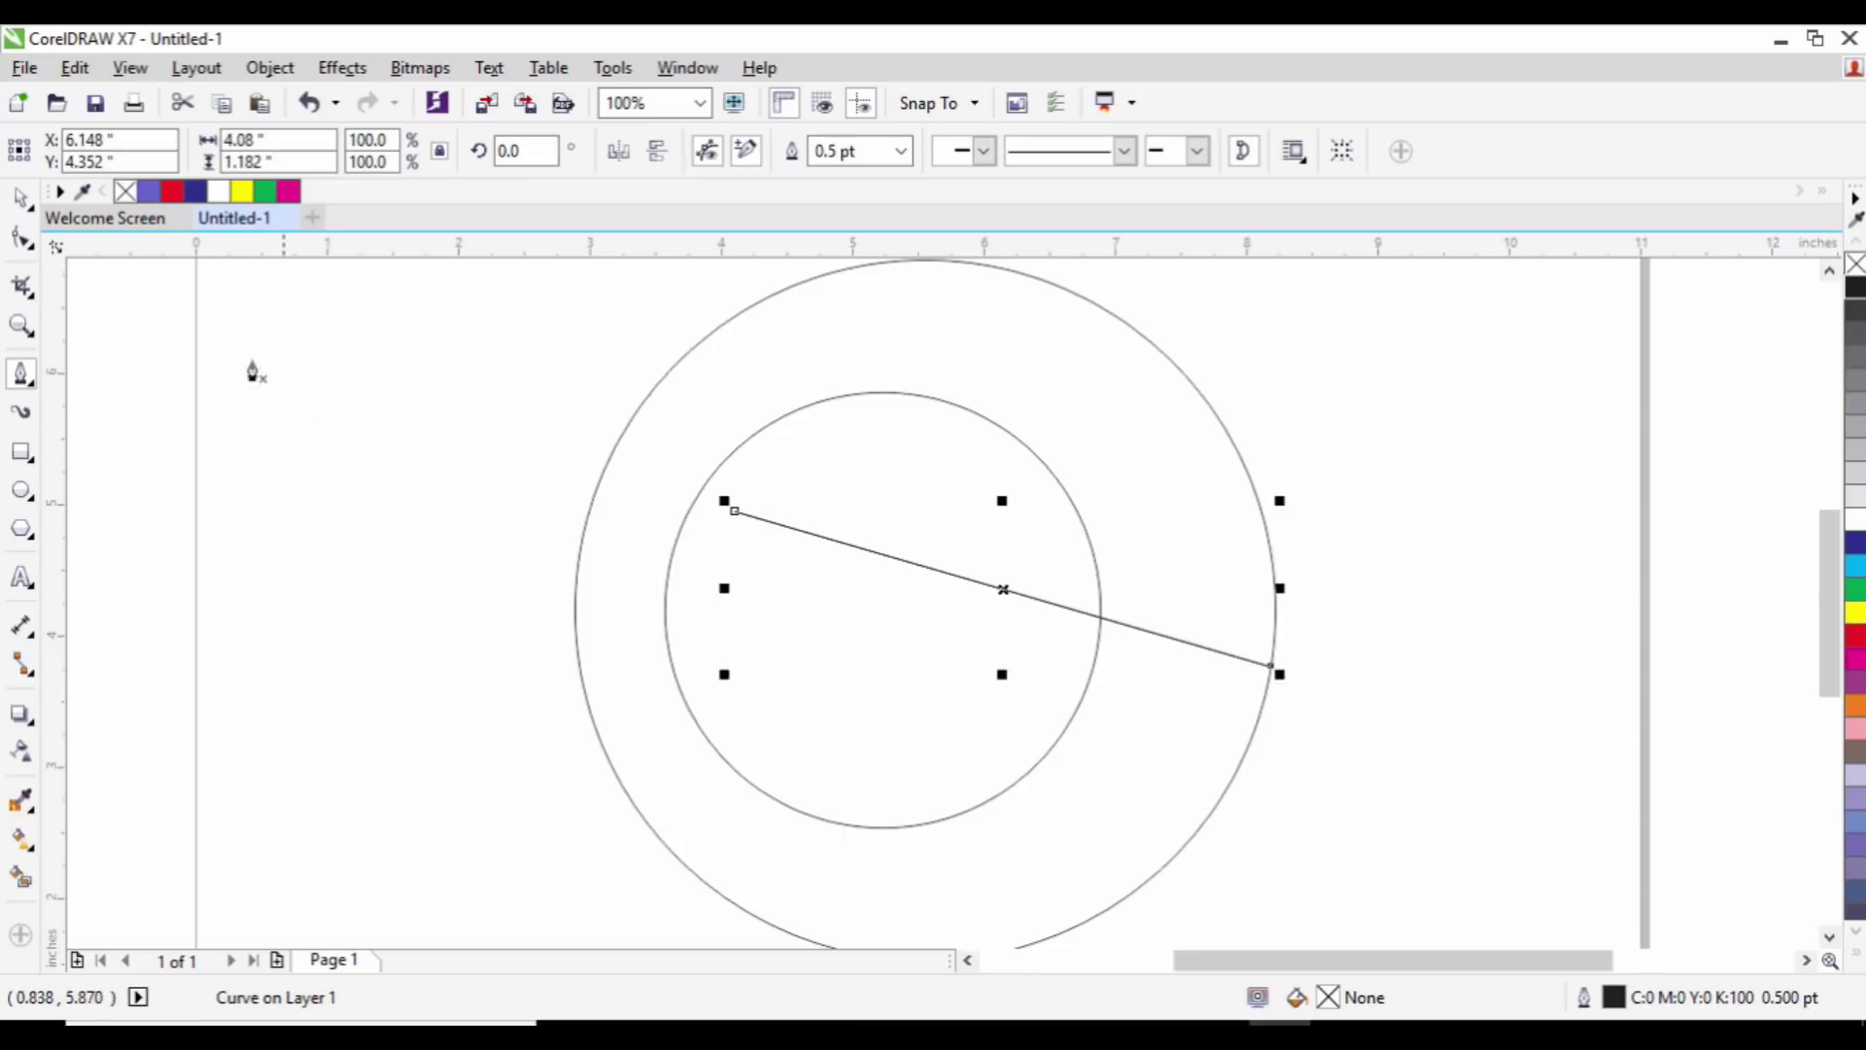
pyautogui.click(22, 238)
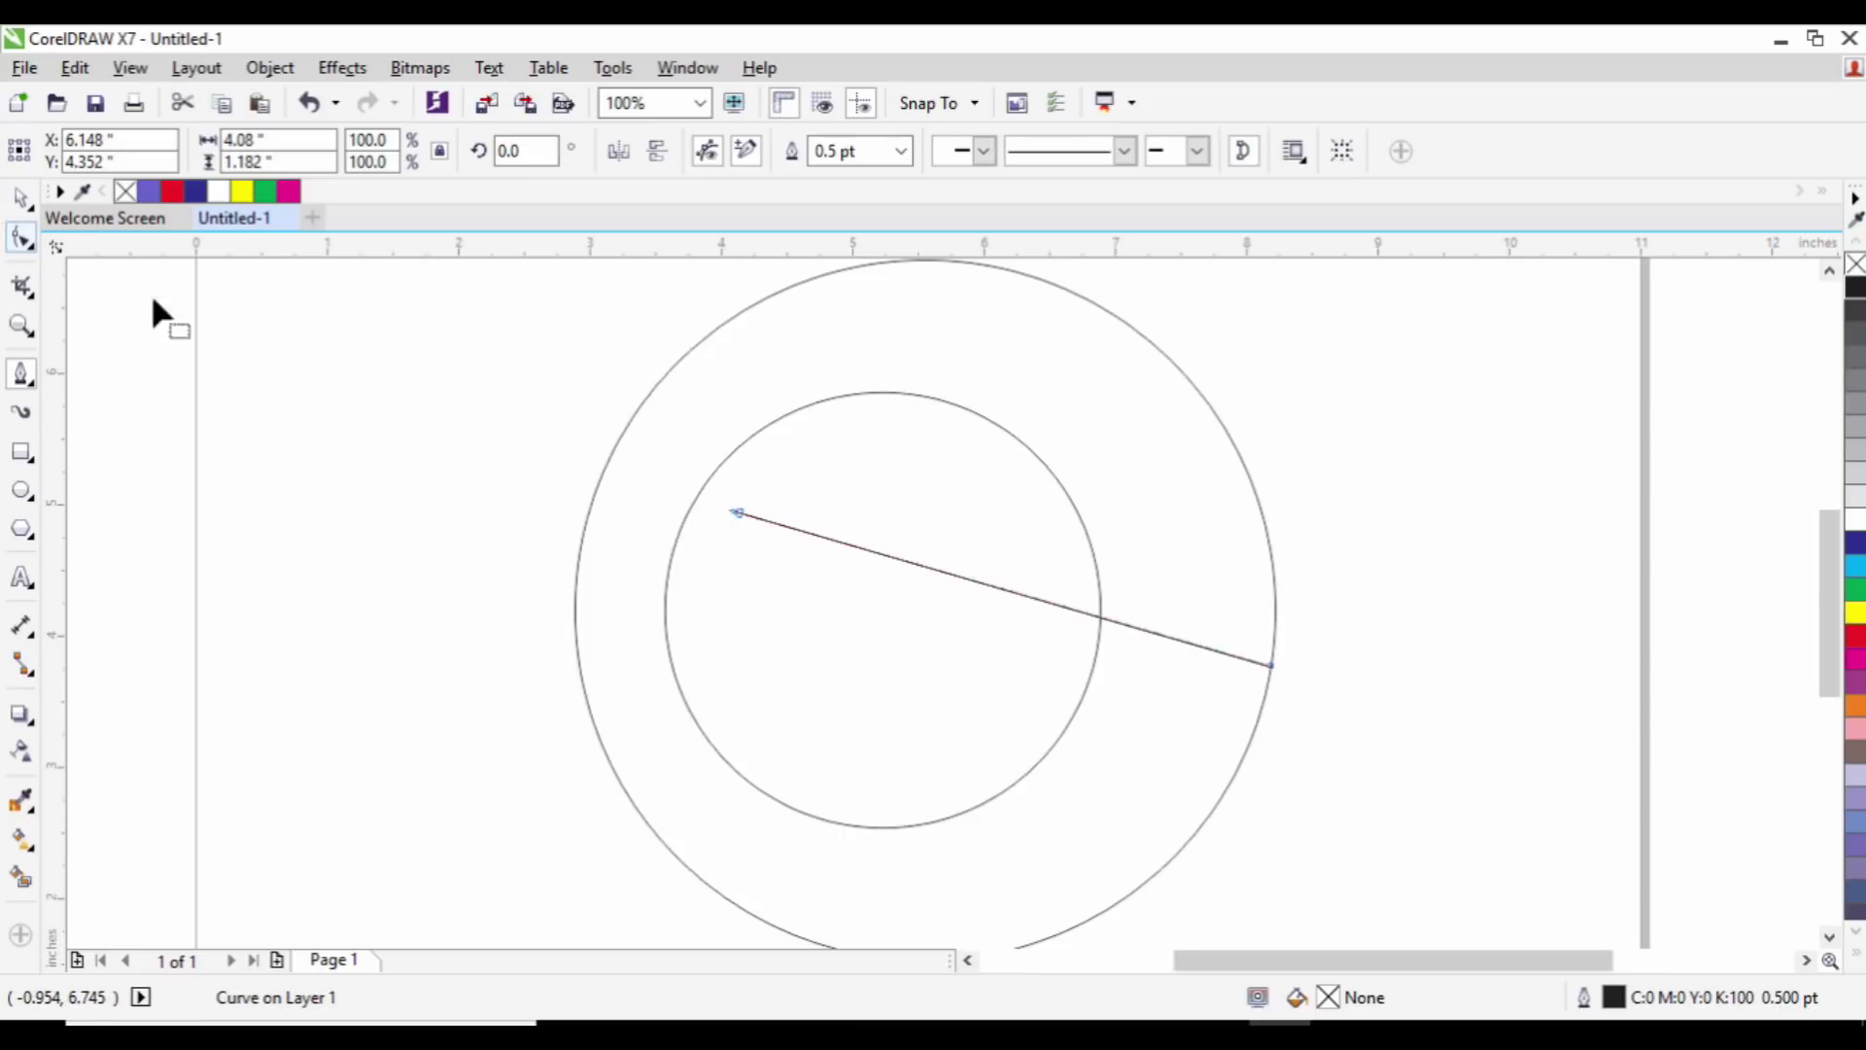
pyautogui.click(966, 580)
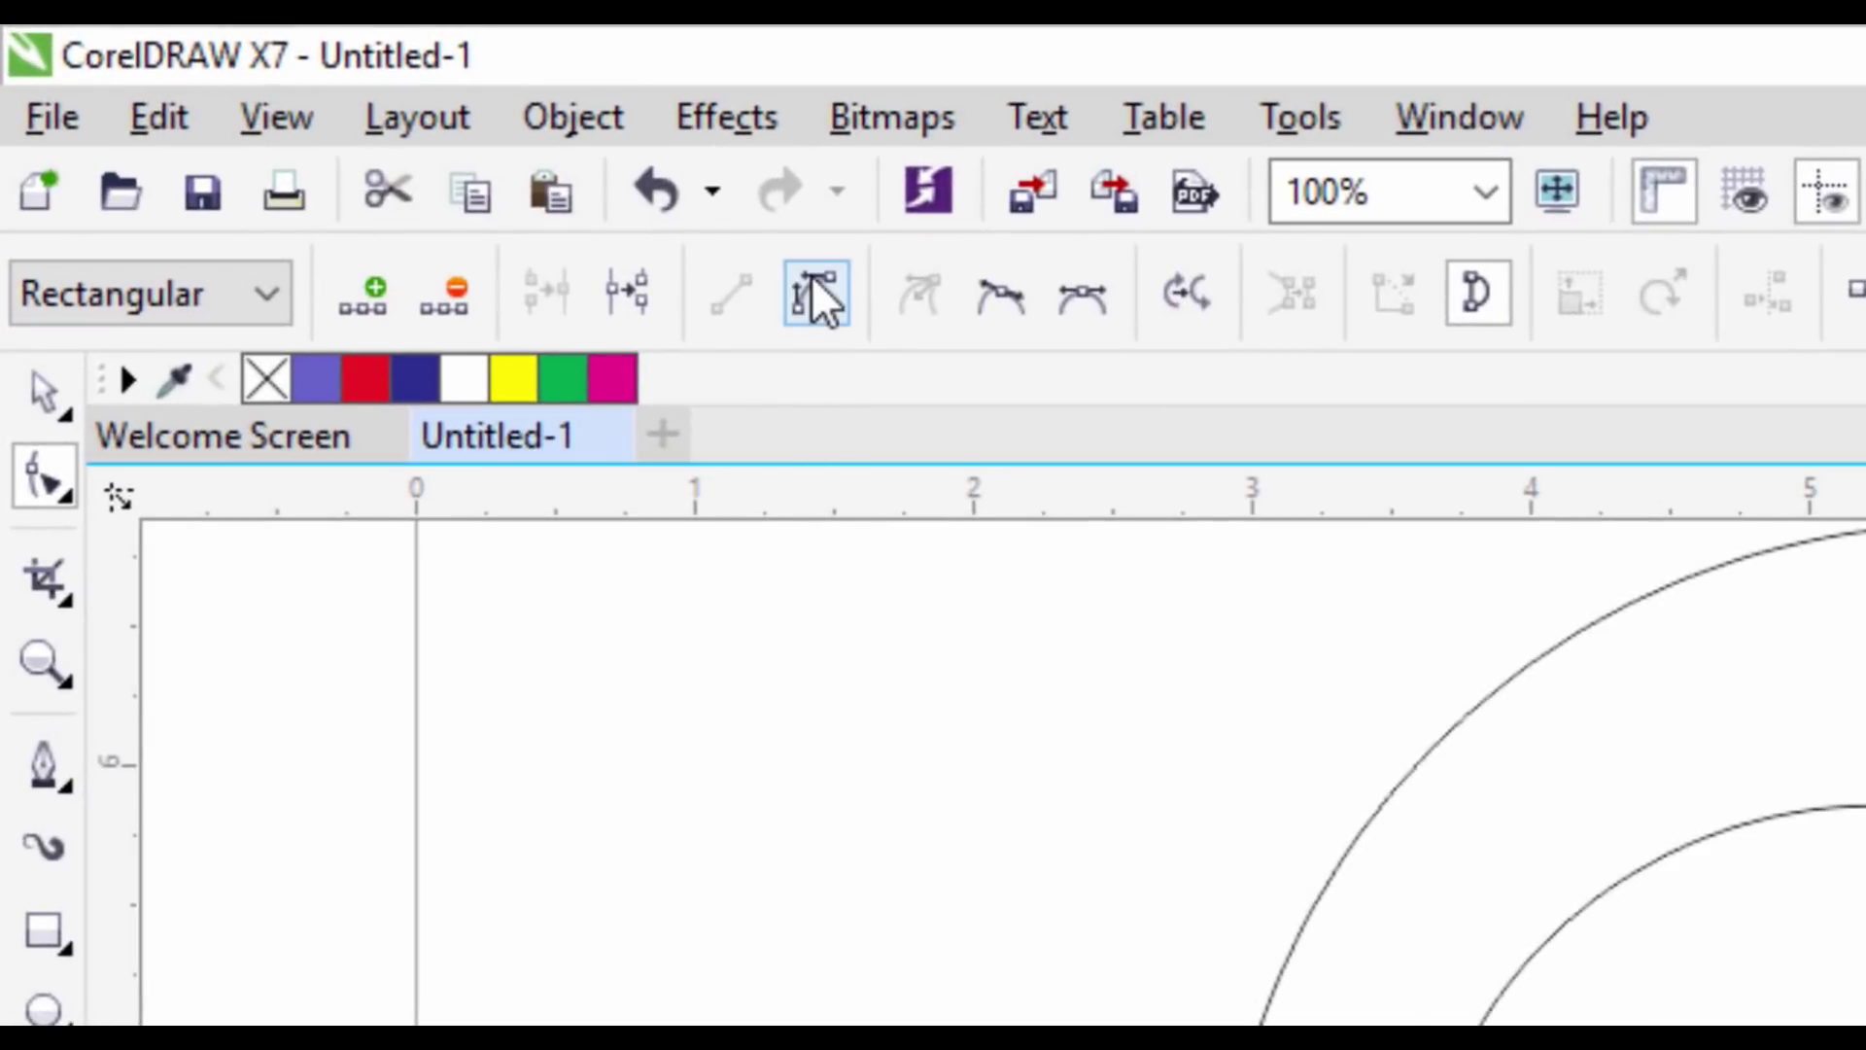
pyautogui.click(814, 282)
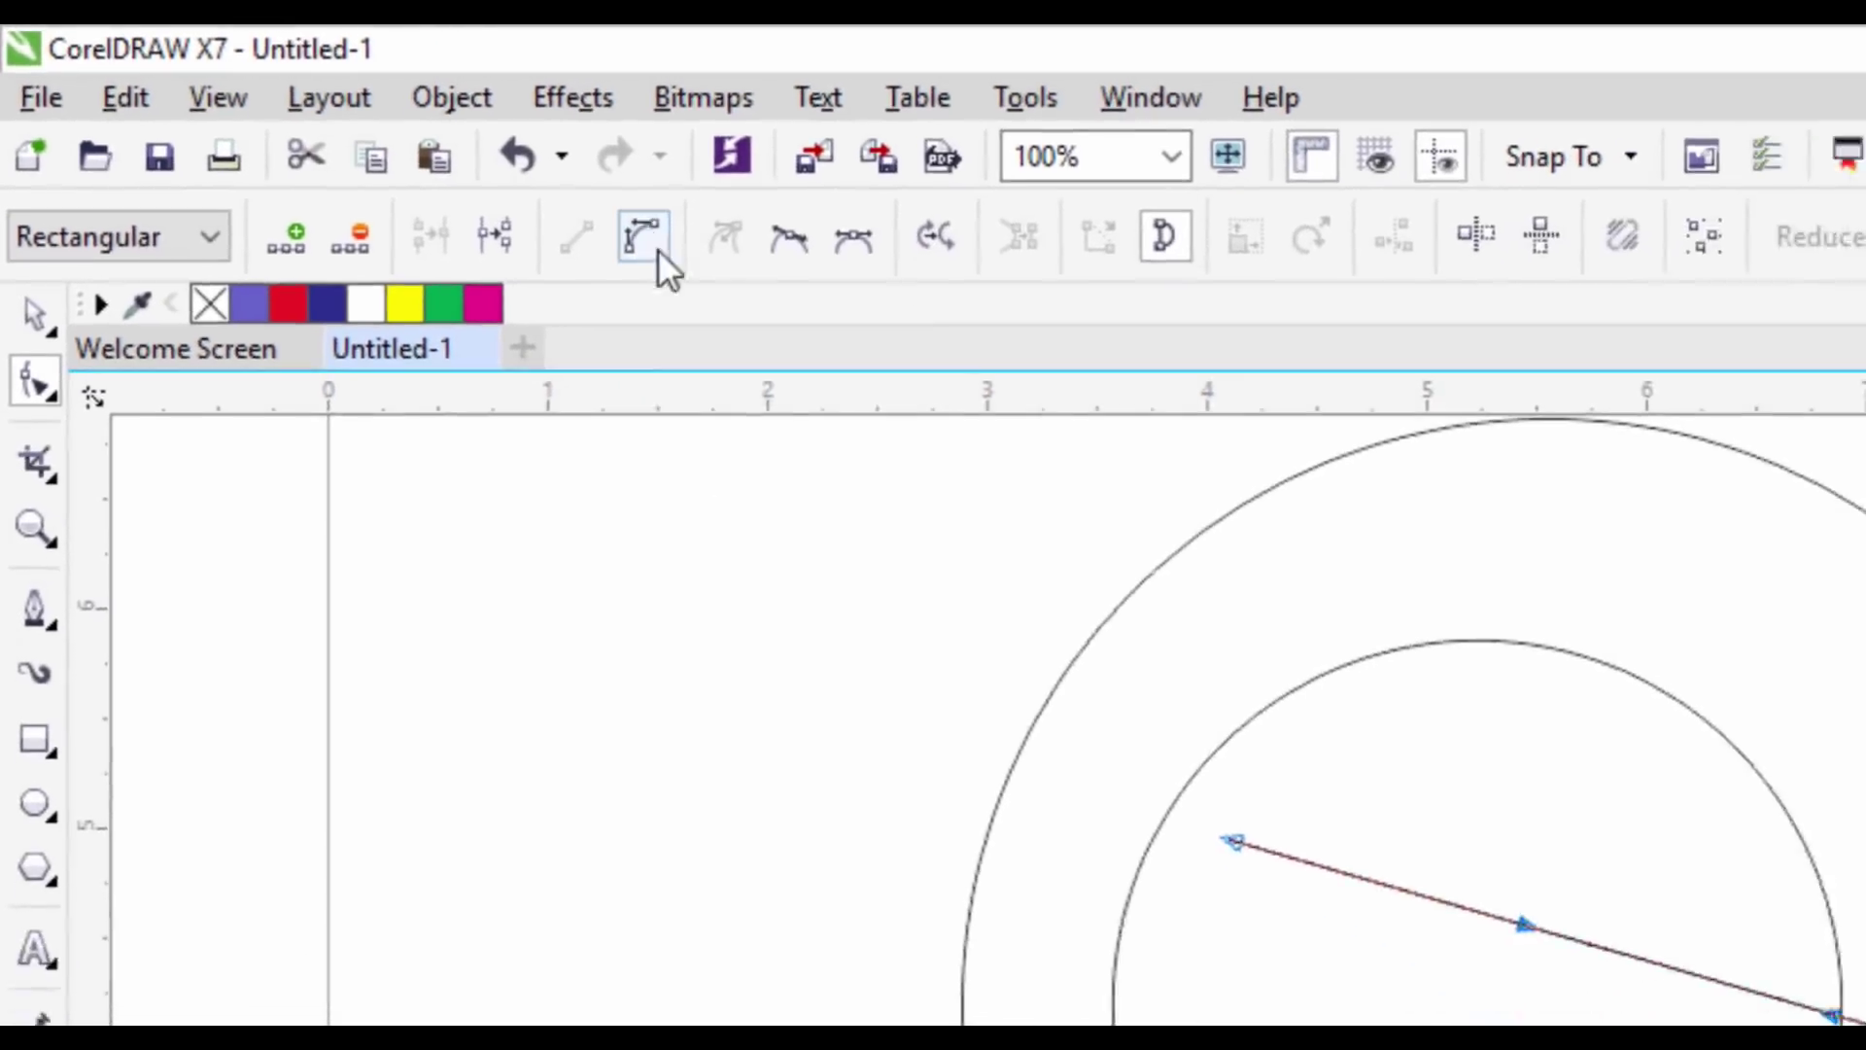
pyautogui.moveTo(909, 556); pyautogui.dragTo(831, 822)
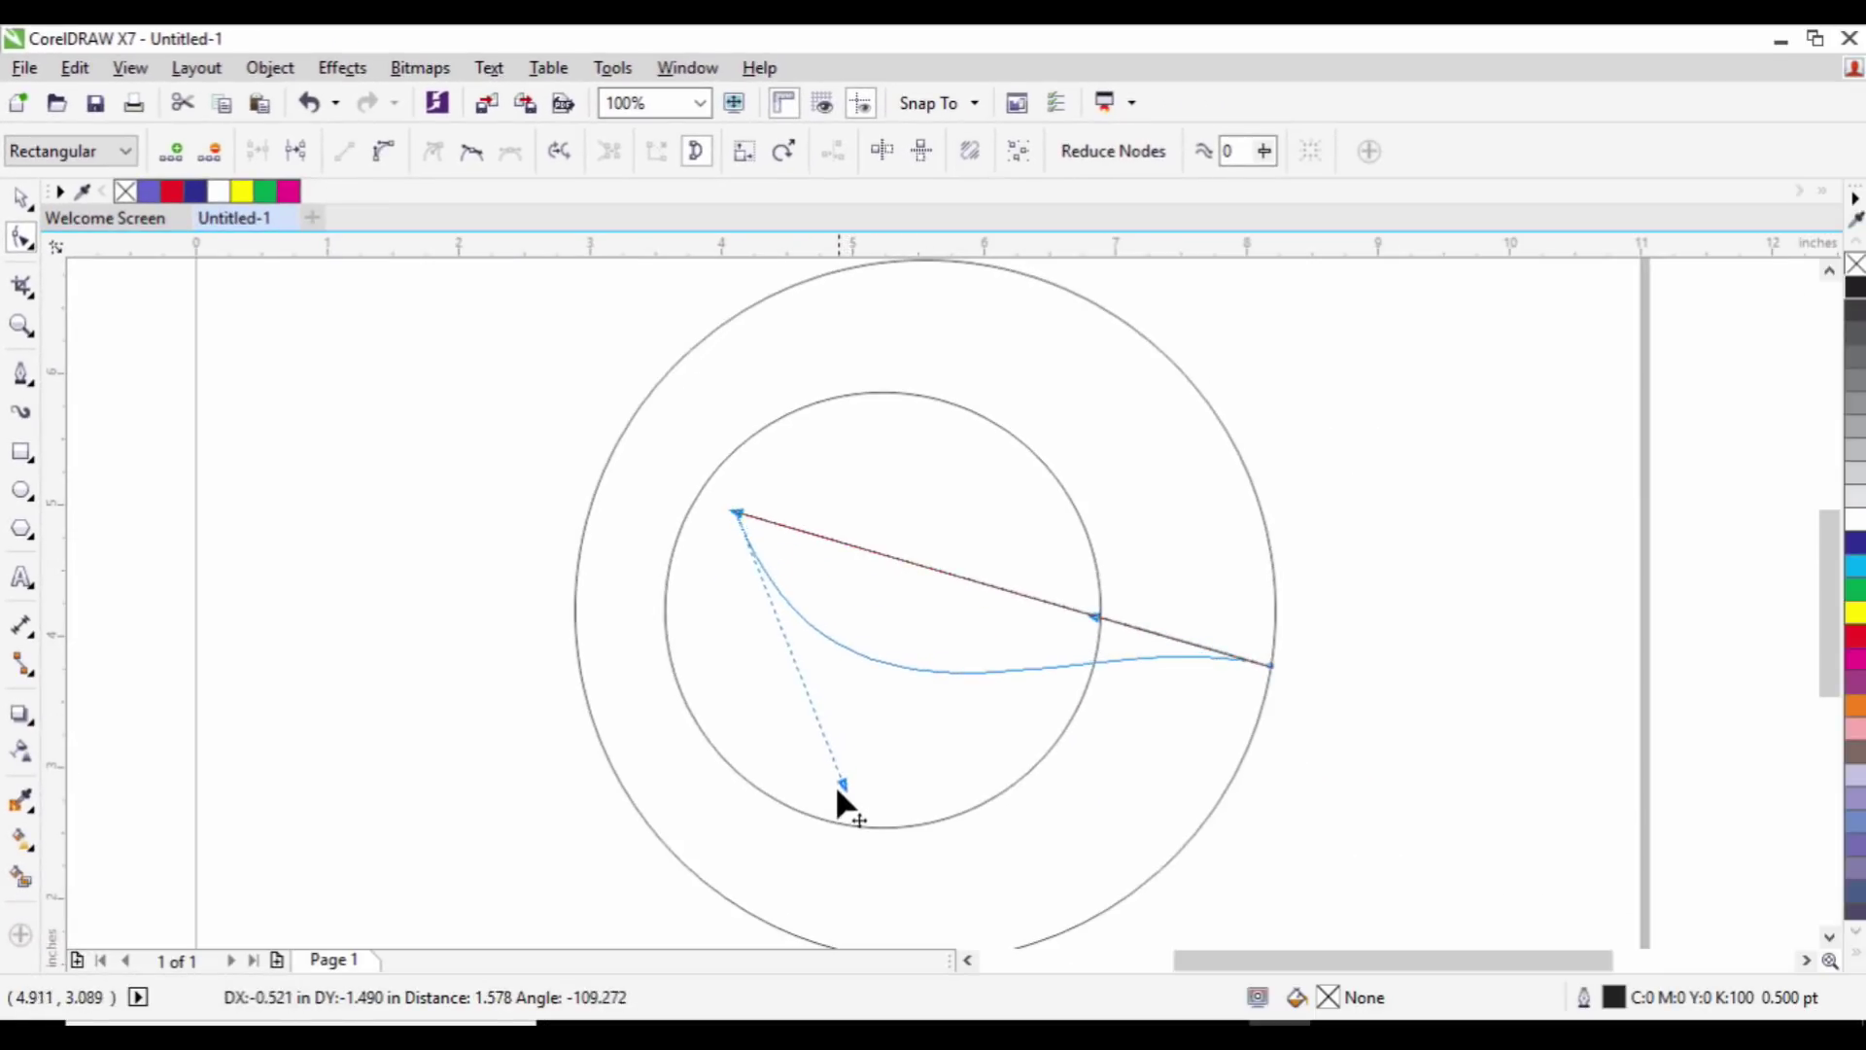
pyautogui.moveTo(1094, 616); pyautogui.dragTo(1081, 568)
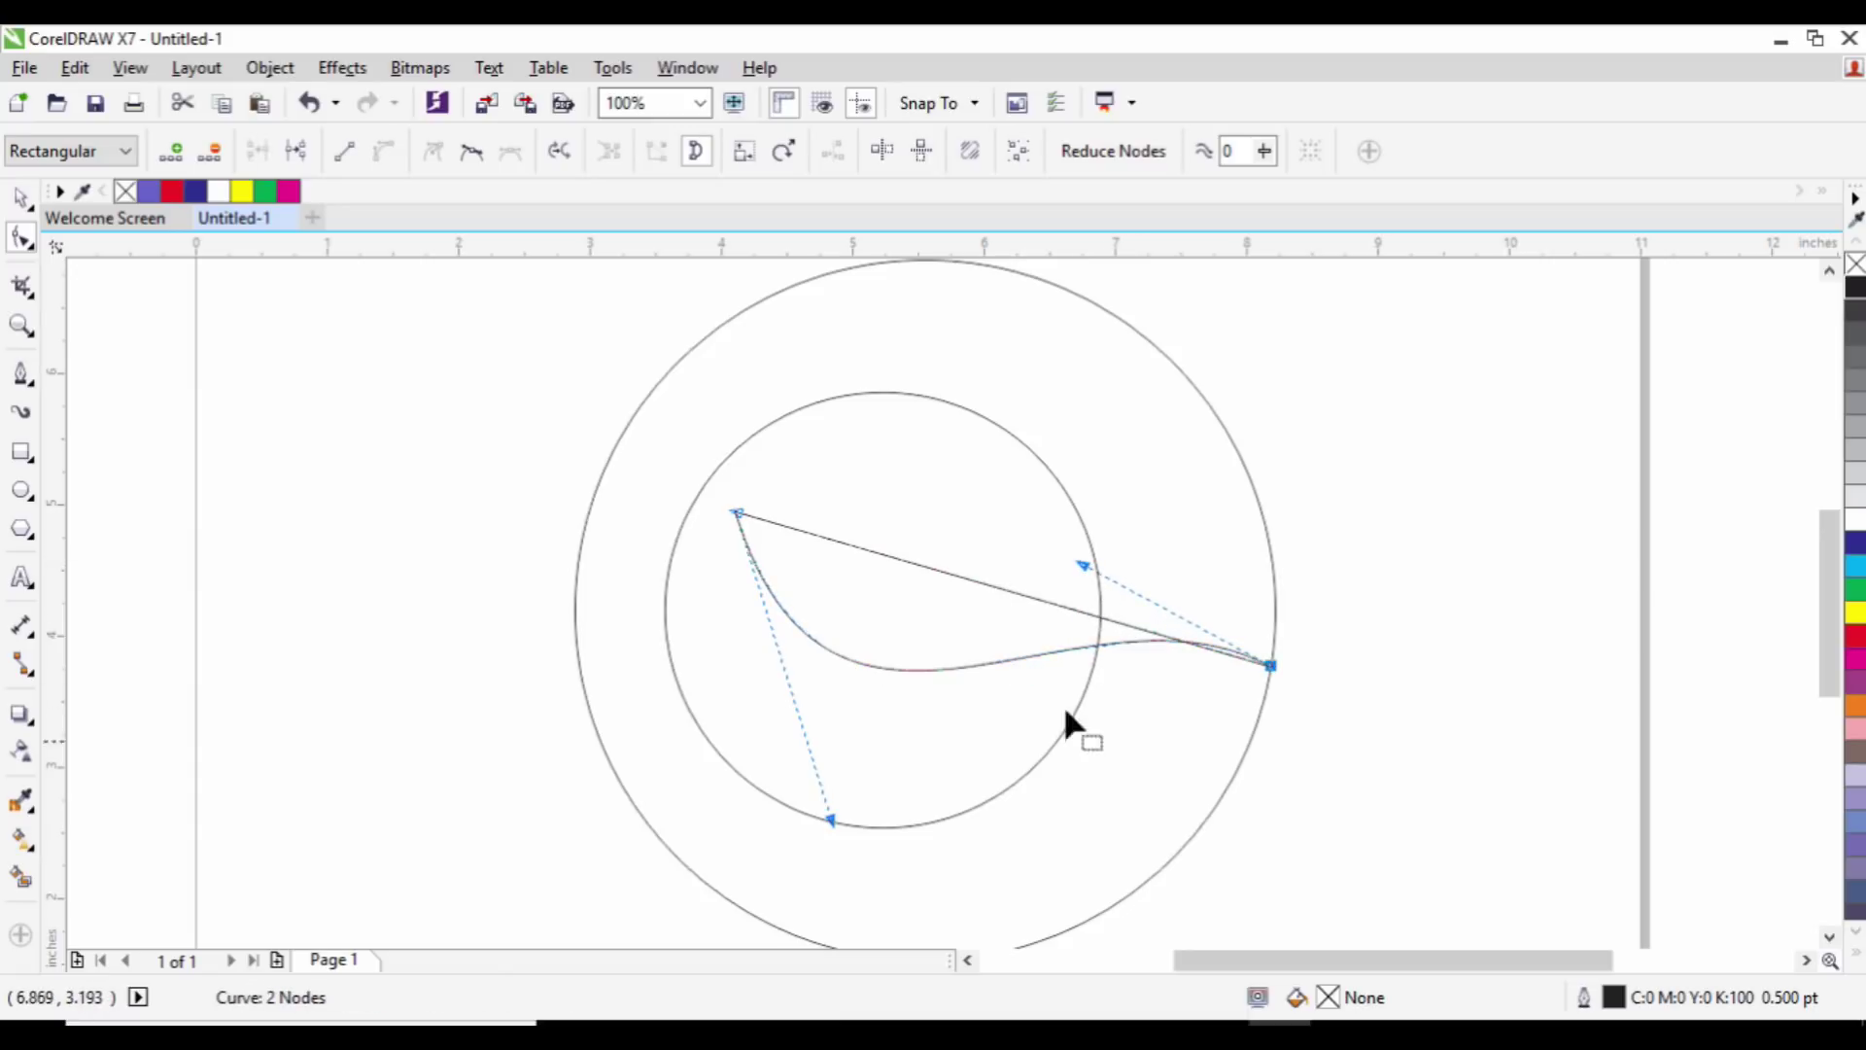
# Step: Curve the upper segment too and shape both edges into a swoosh reaching the outer ring
pyautogui.click(957, 577)
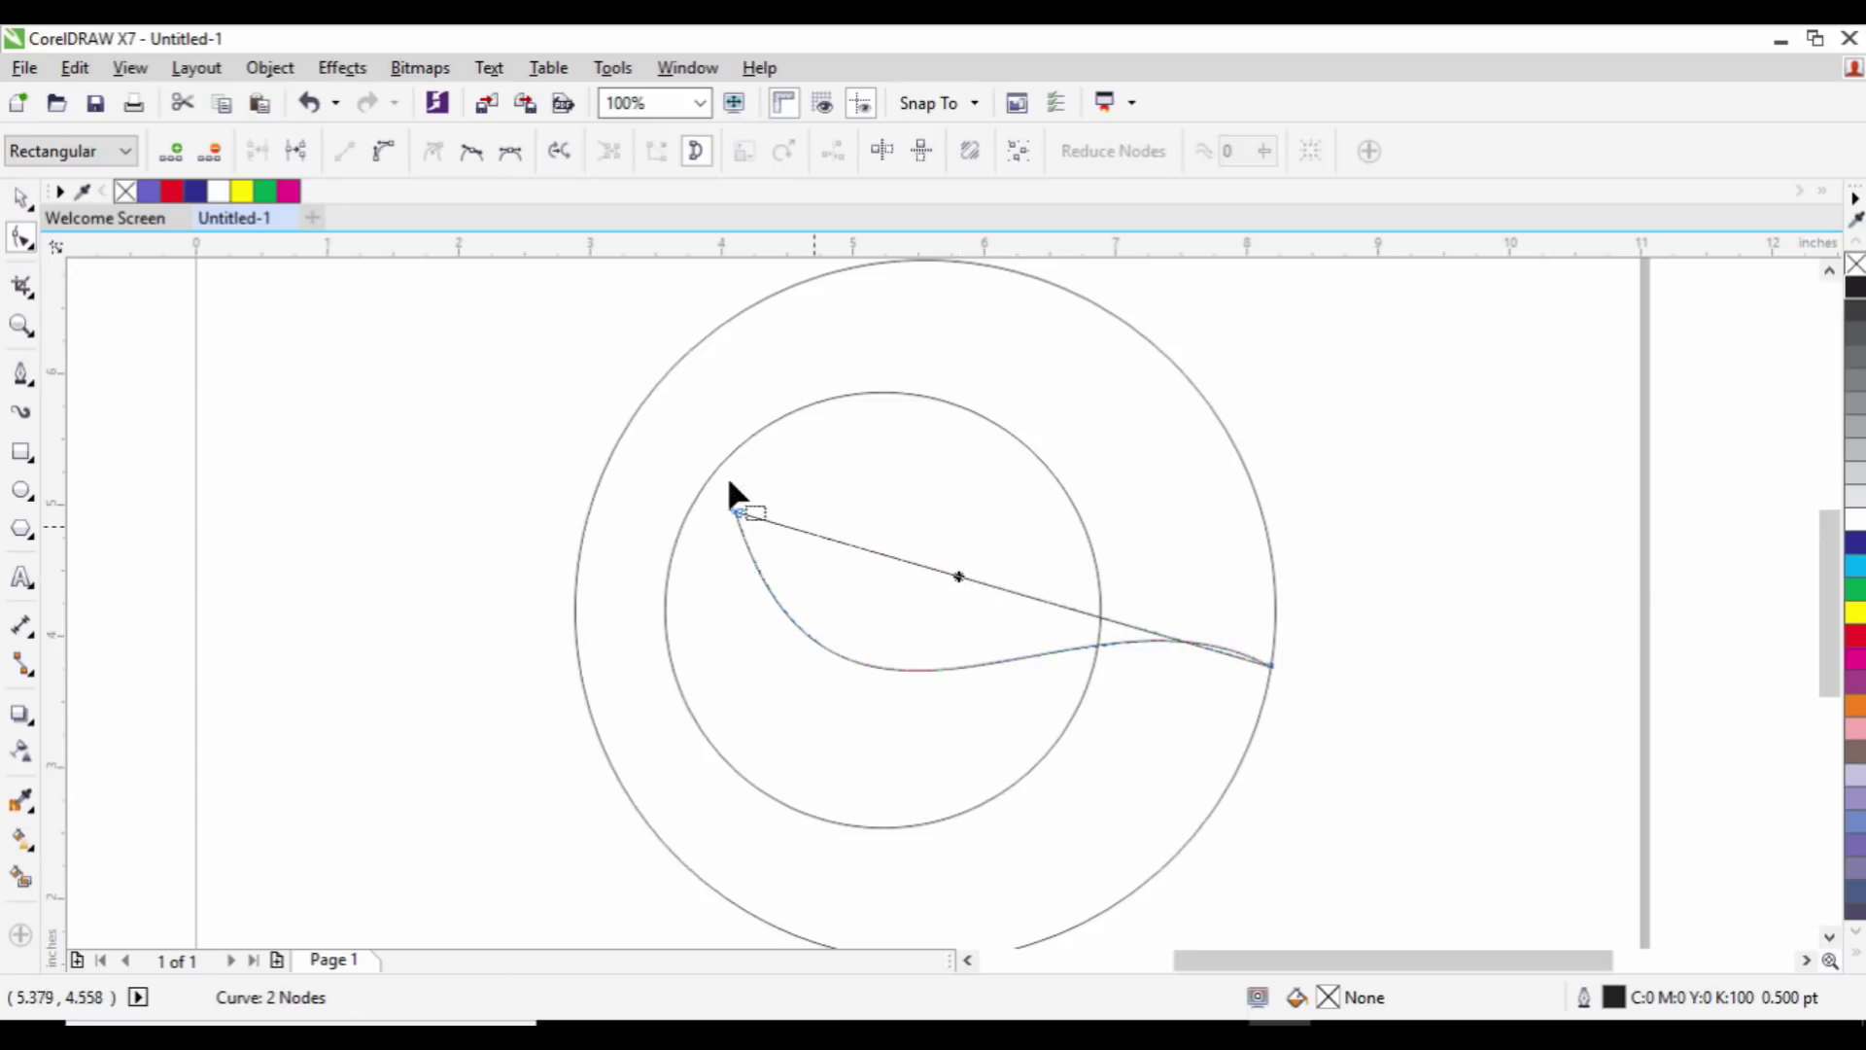
pyautogui.click(383, 151)
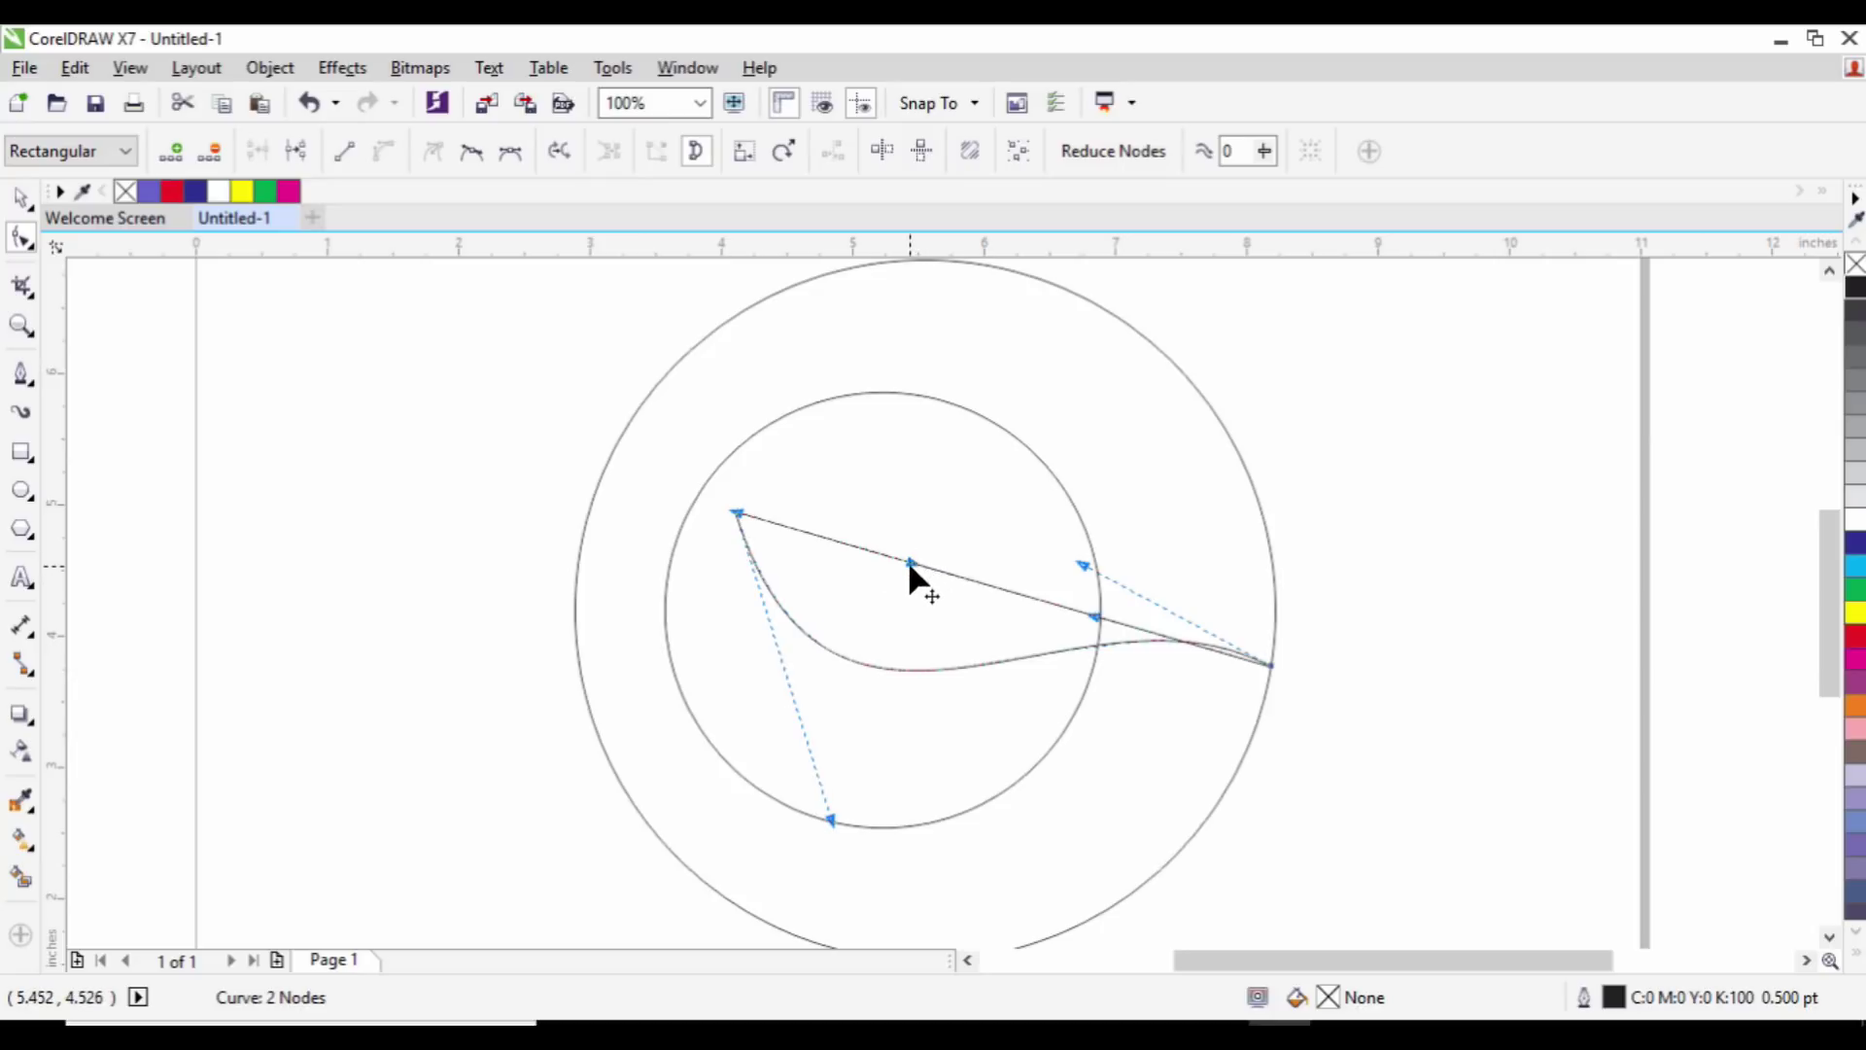
pyautogui.moveTo(904, 576); pyautogui.dragTo(880, 624)
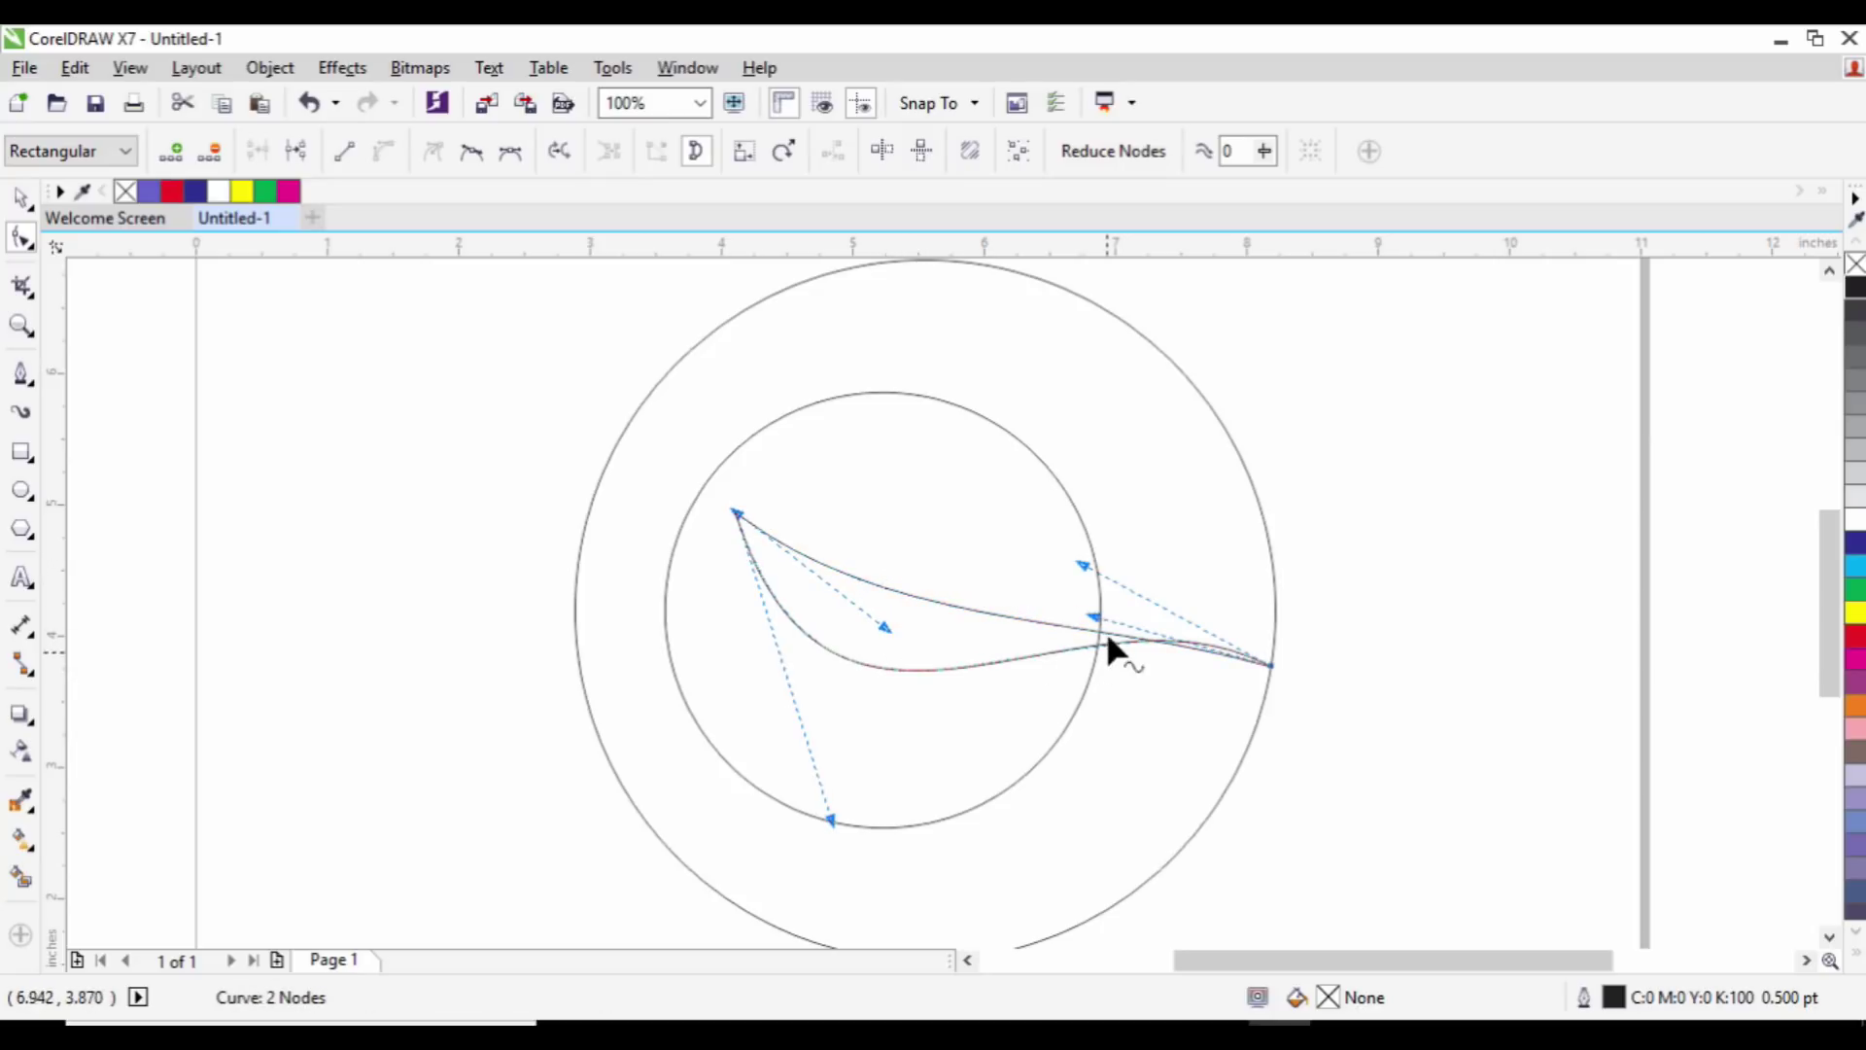
pyautogui.moveTo(1097, 618); pyautogui.dragTo(1327, 330)
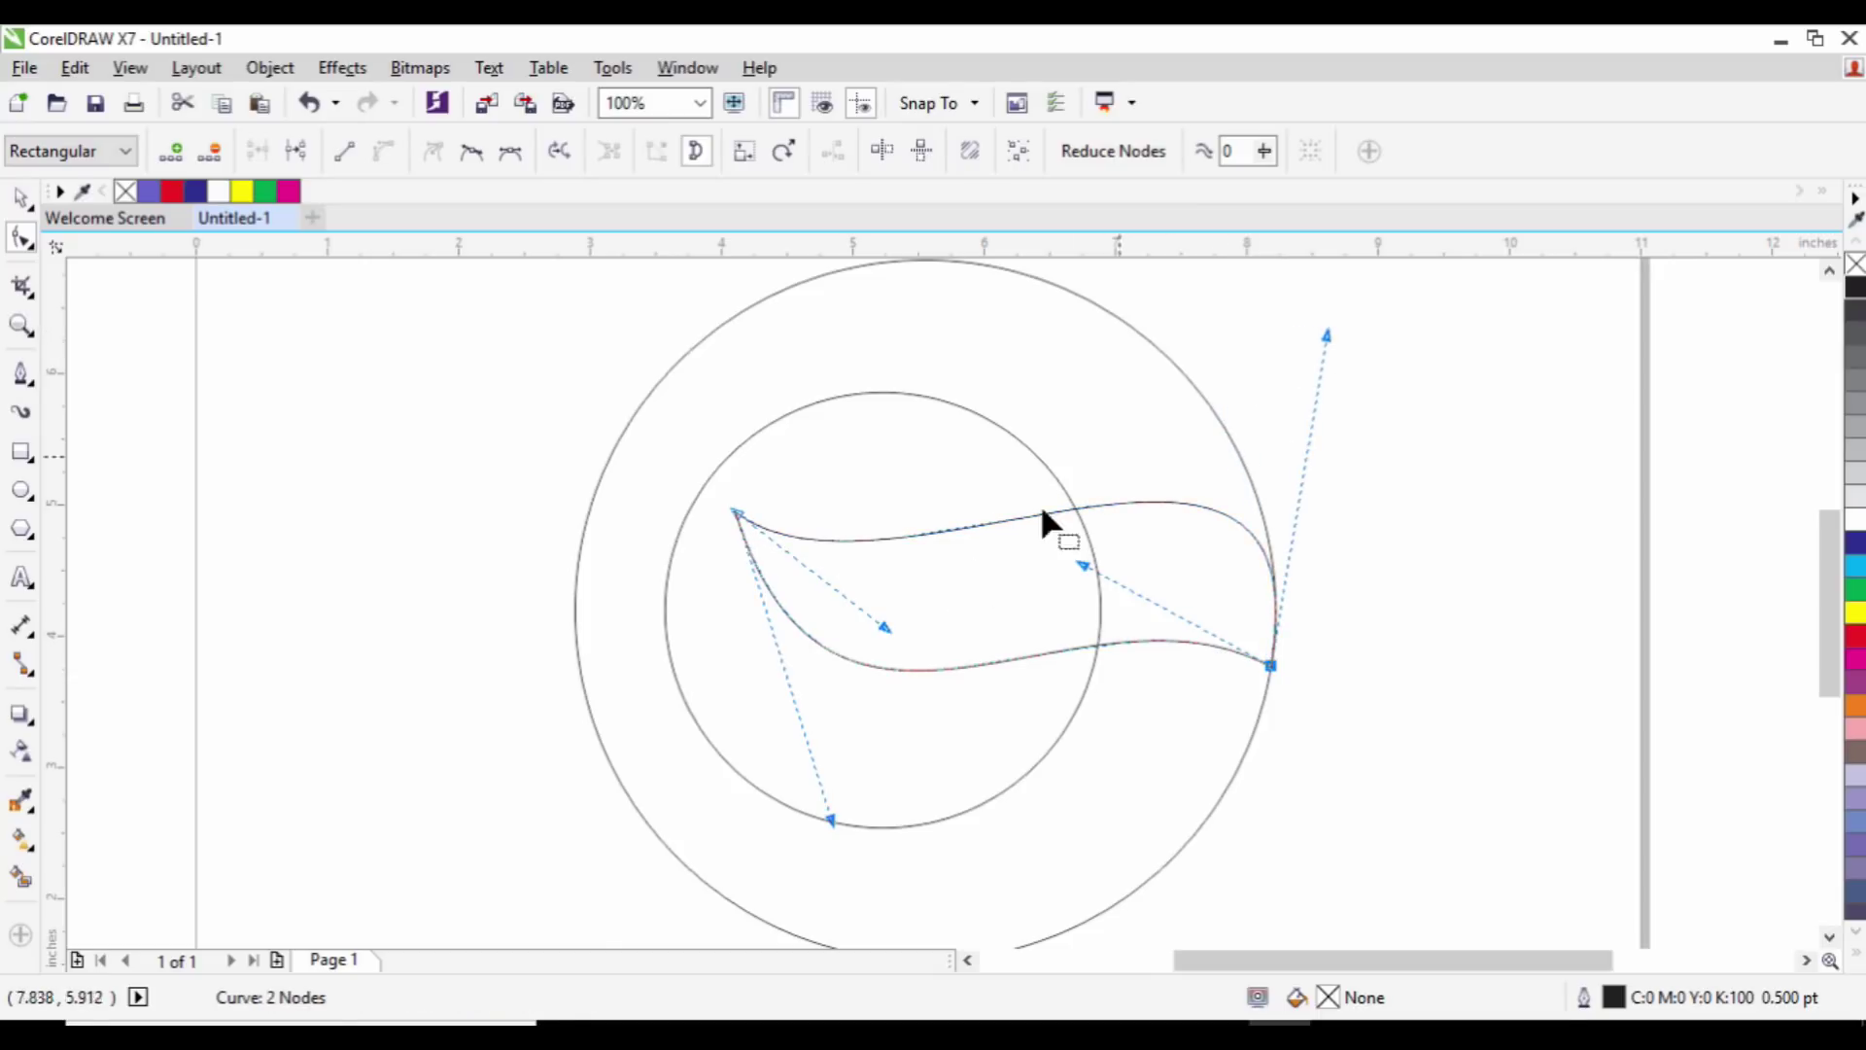
pyautogui.moveTo(829, 820); pyautogui.dragTo(657, 891)
pyautogui.moveTo(880, 627); pyautogui.dragTo(767, 816)
pyautogui.moveTo(1079, 561)
pyautogui.mouseDown()
pyautogui.moveTo(1024, 522)
pyautogui.moveTo(1043, 559)
pyautogui.mouseUp()
pyautogui.moveTo(1324, 332)
pyautogui.mouseDown()
pyautogui.moveTo(1273, 296)
pyautogui.moveTo(1220, 375)
pyautogui.moveTo(1339, 352)
pyautogui.mouseUp()
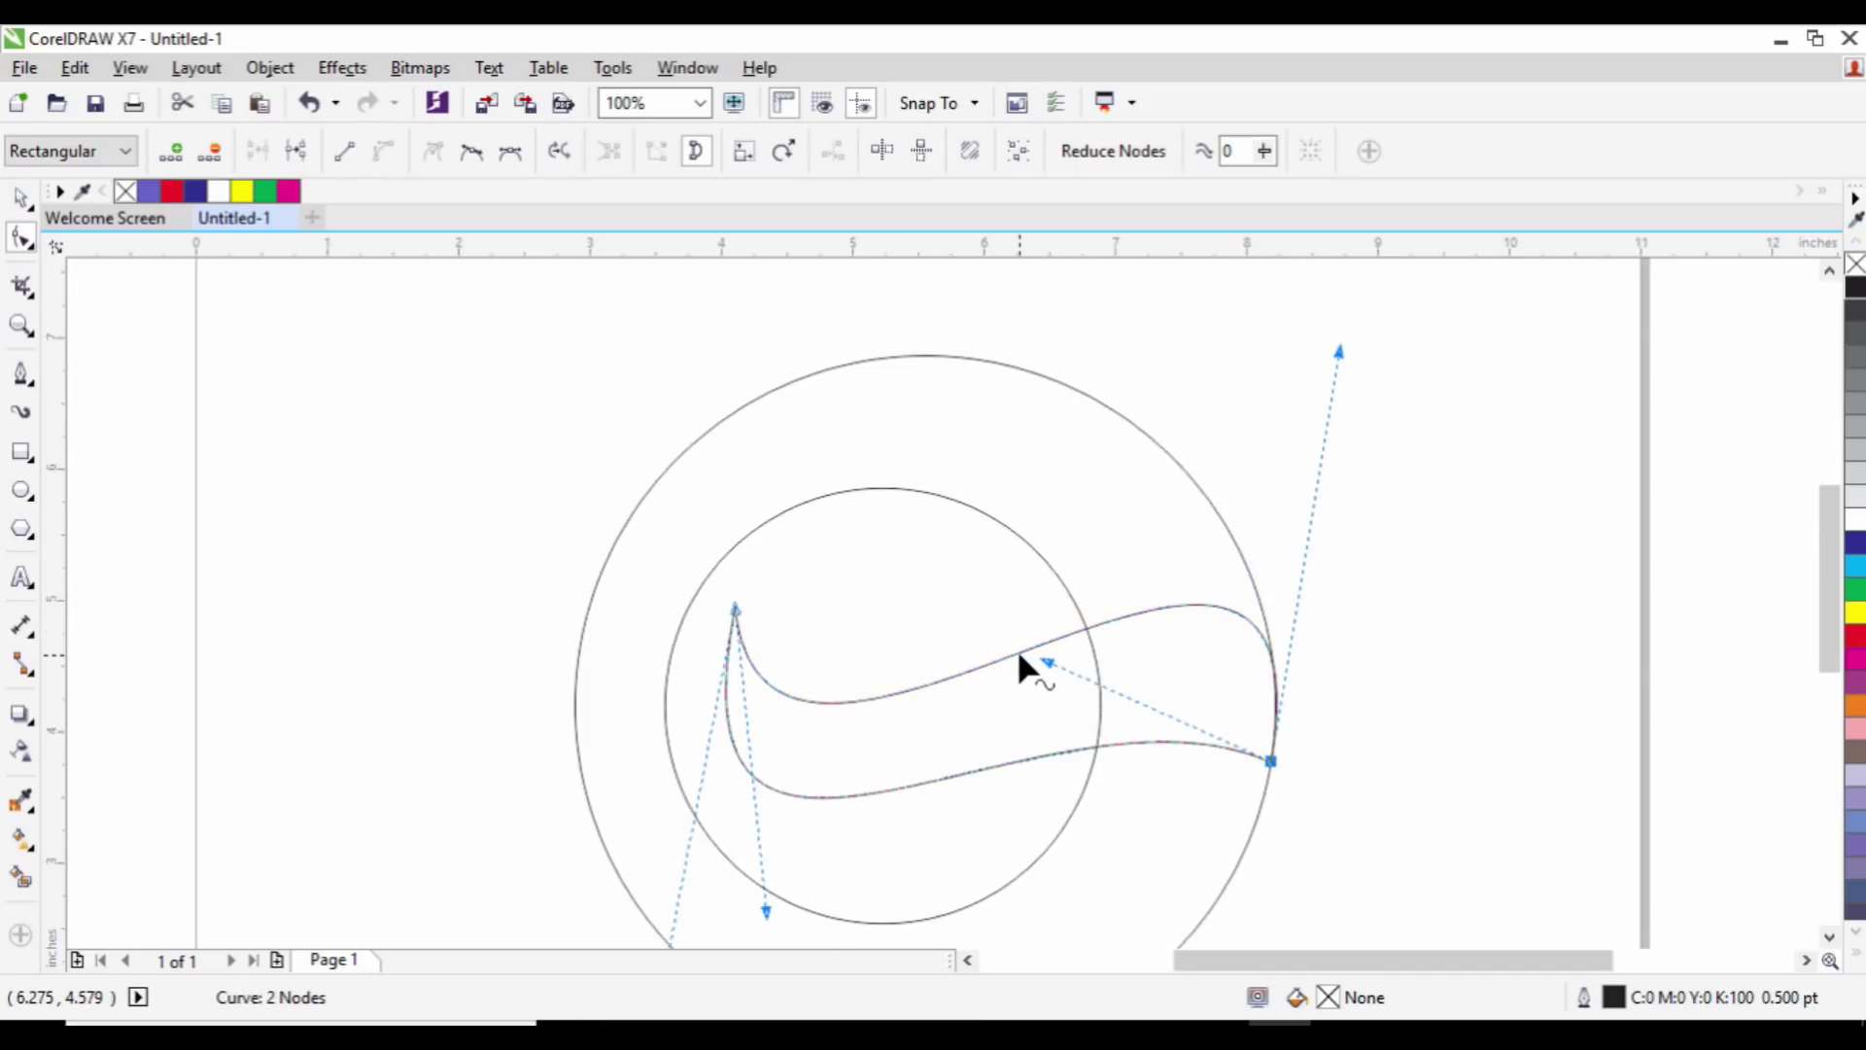
pyautogui.click(1018, 654)
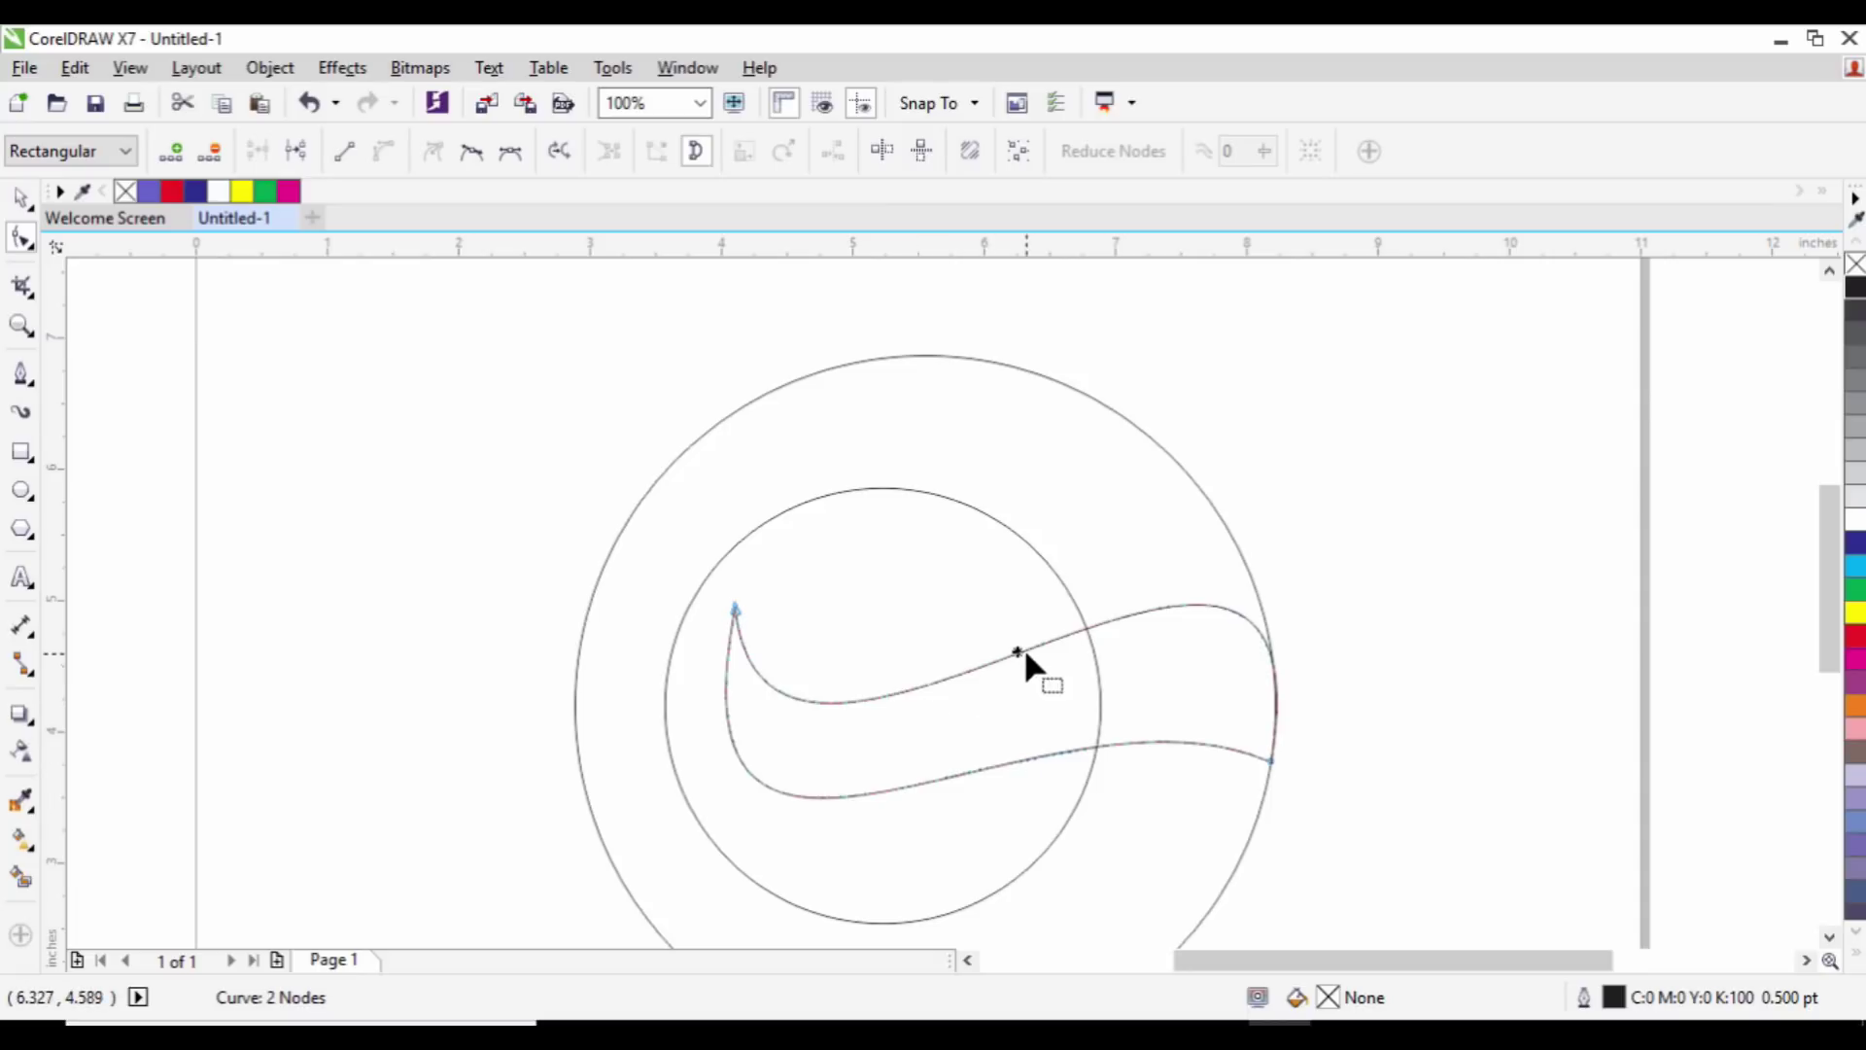
# Step: Add a node mid-way along the upper and lower edges and reshape the curves around them
pyautogui.doubleClick(1017, 654)
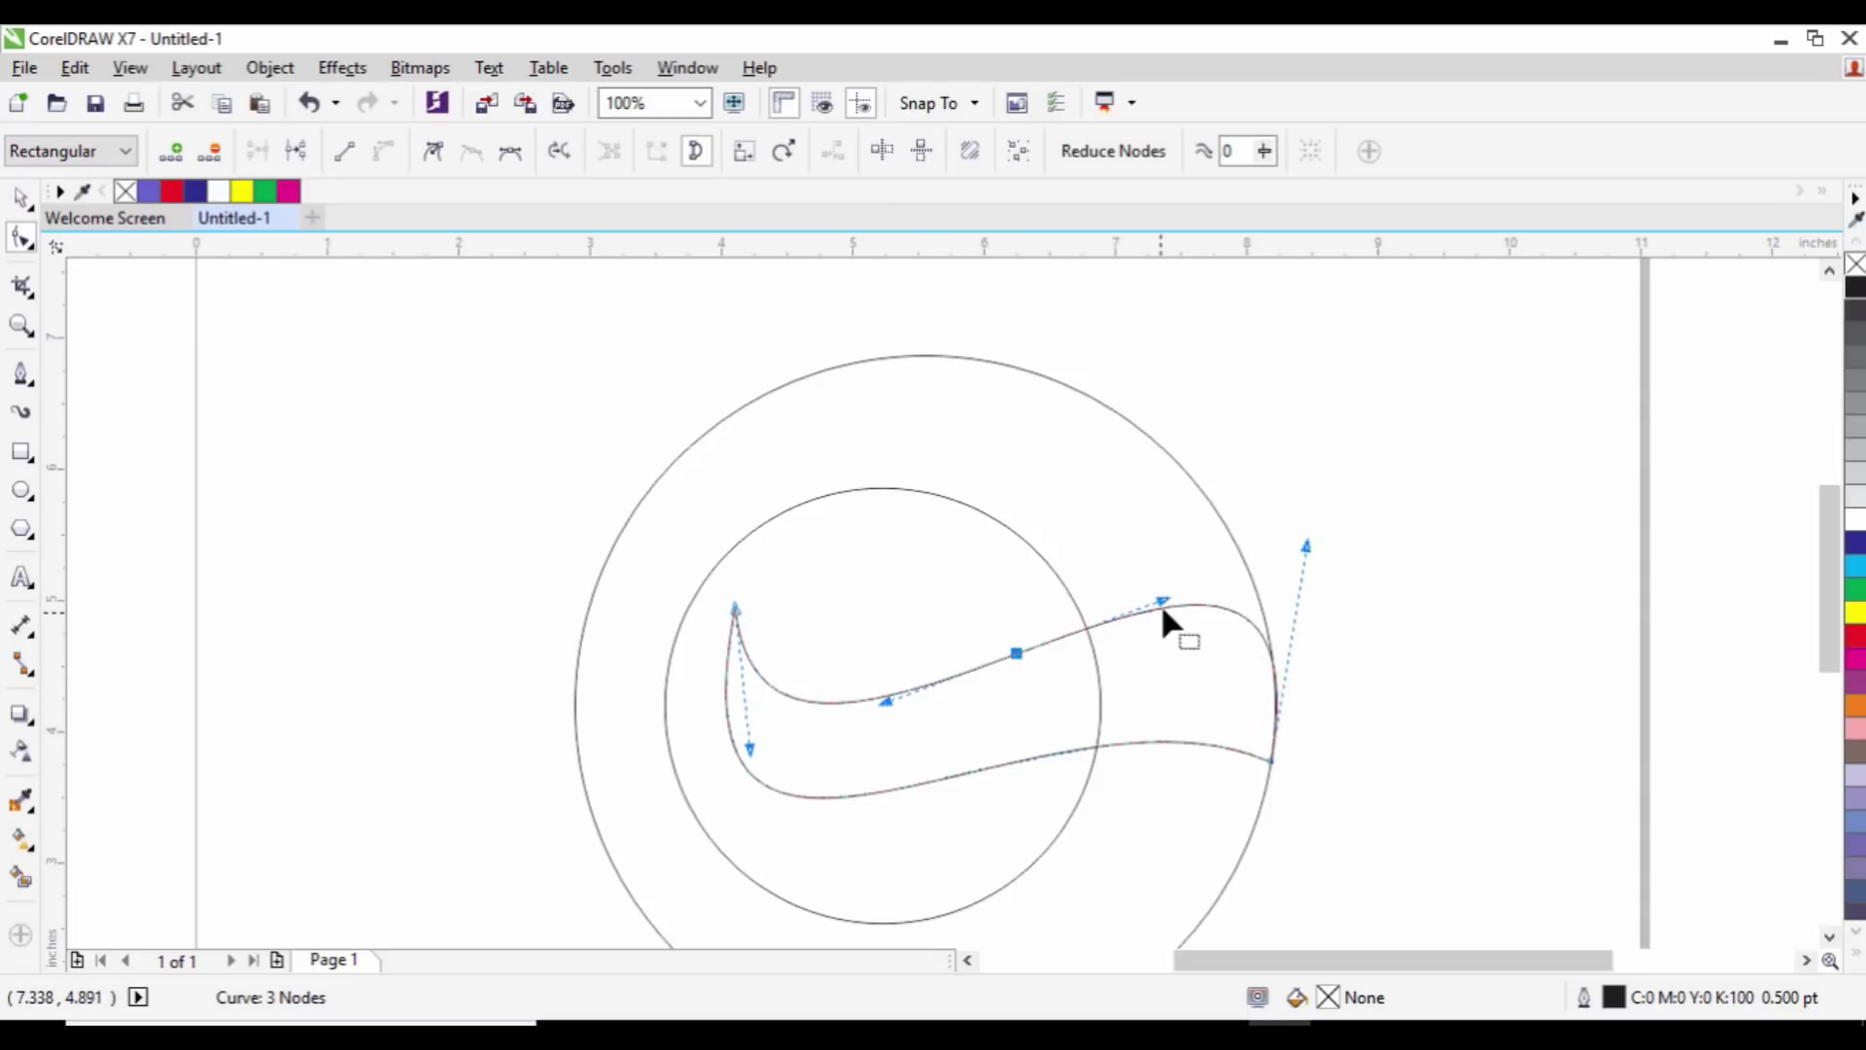
pyautogui.moveTo(1163, 603); pyautogui.dragTo(1159, 540)
pyautogui.moveTo(904, 738); pyautogui.dragTo(876, 757)
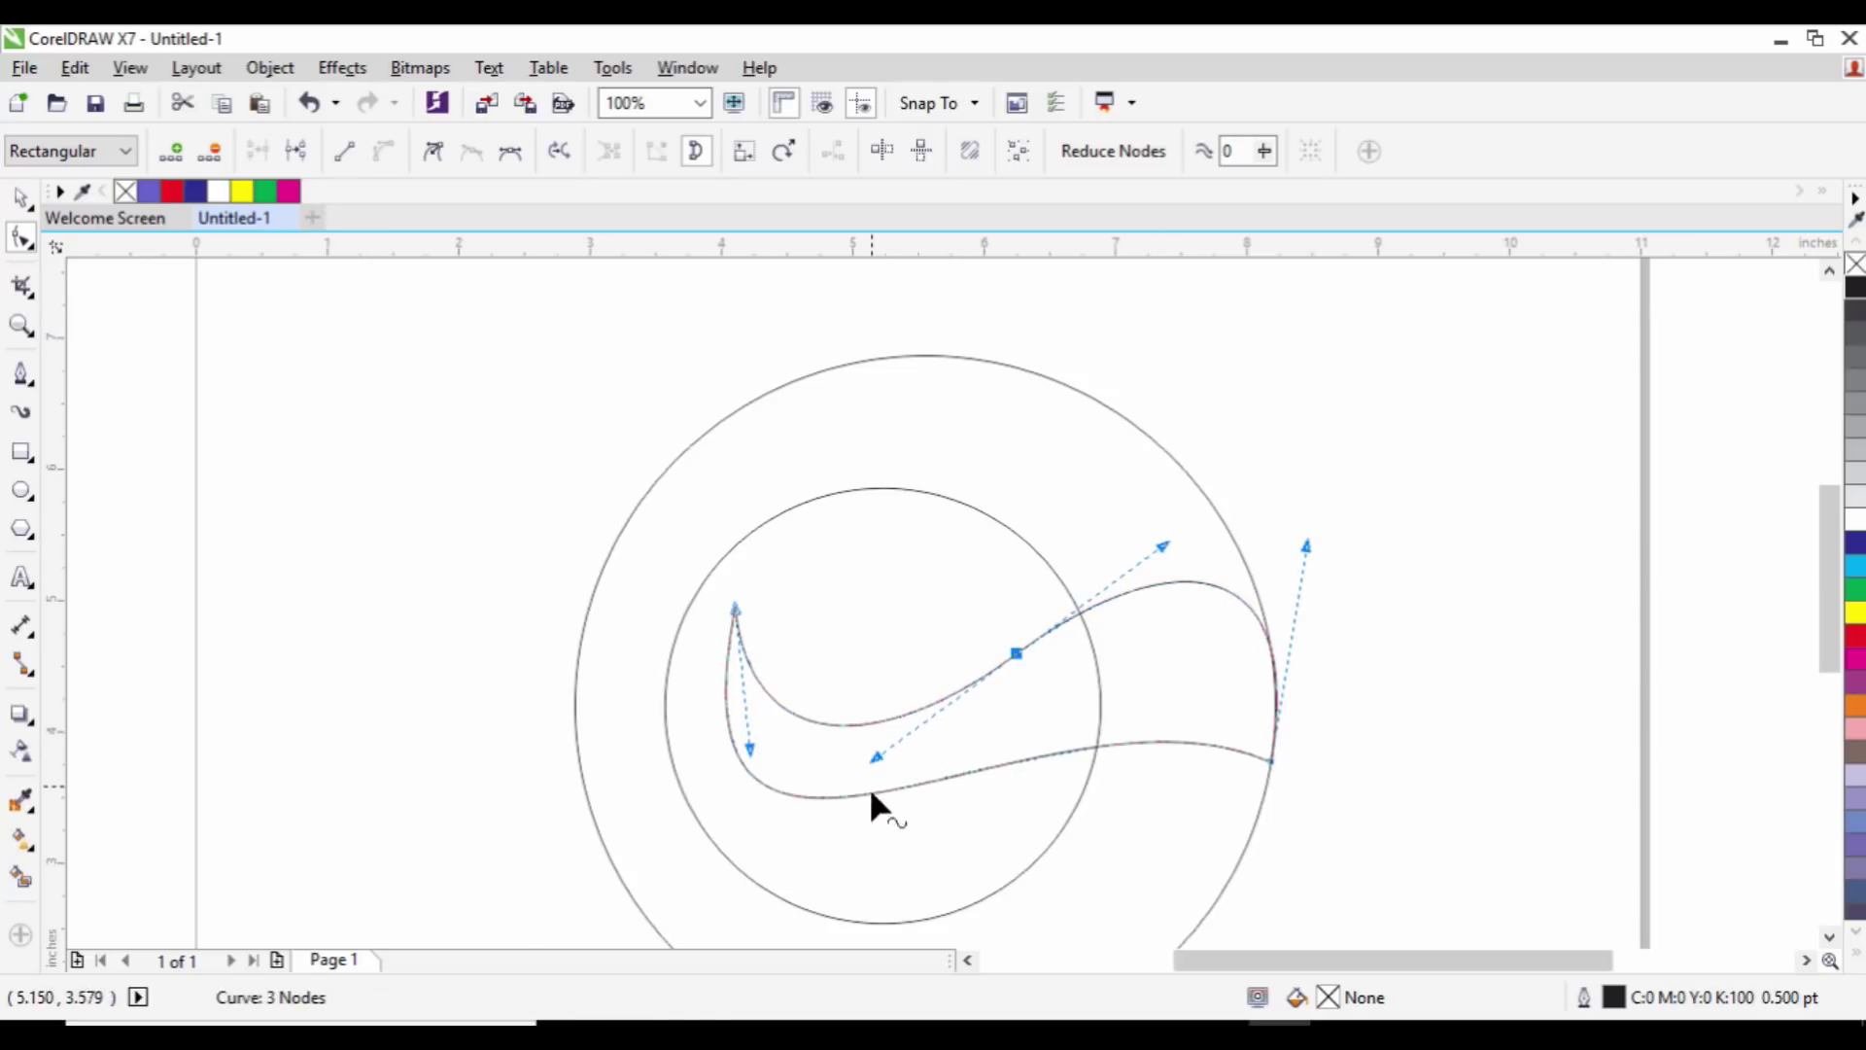
pyautogui.doubleClick(976, 772)
pyautogui.moveTo(819, 805); pyautogui.dragTo(829, 849)
# Step: Lower the swoosh's right end node and sharpen the curves at its left tip
pyautogui.click(1282, 674)
pyautogui.click(1261, 678)
pyautogui.moveTo(1270, 761); pyautogui.dragTo(1257, 814)
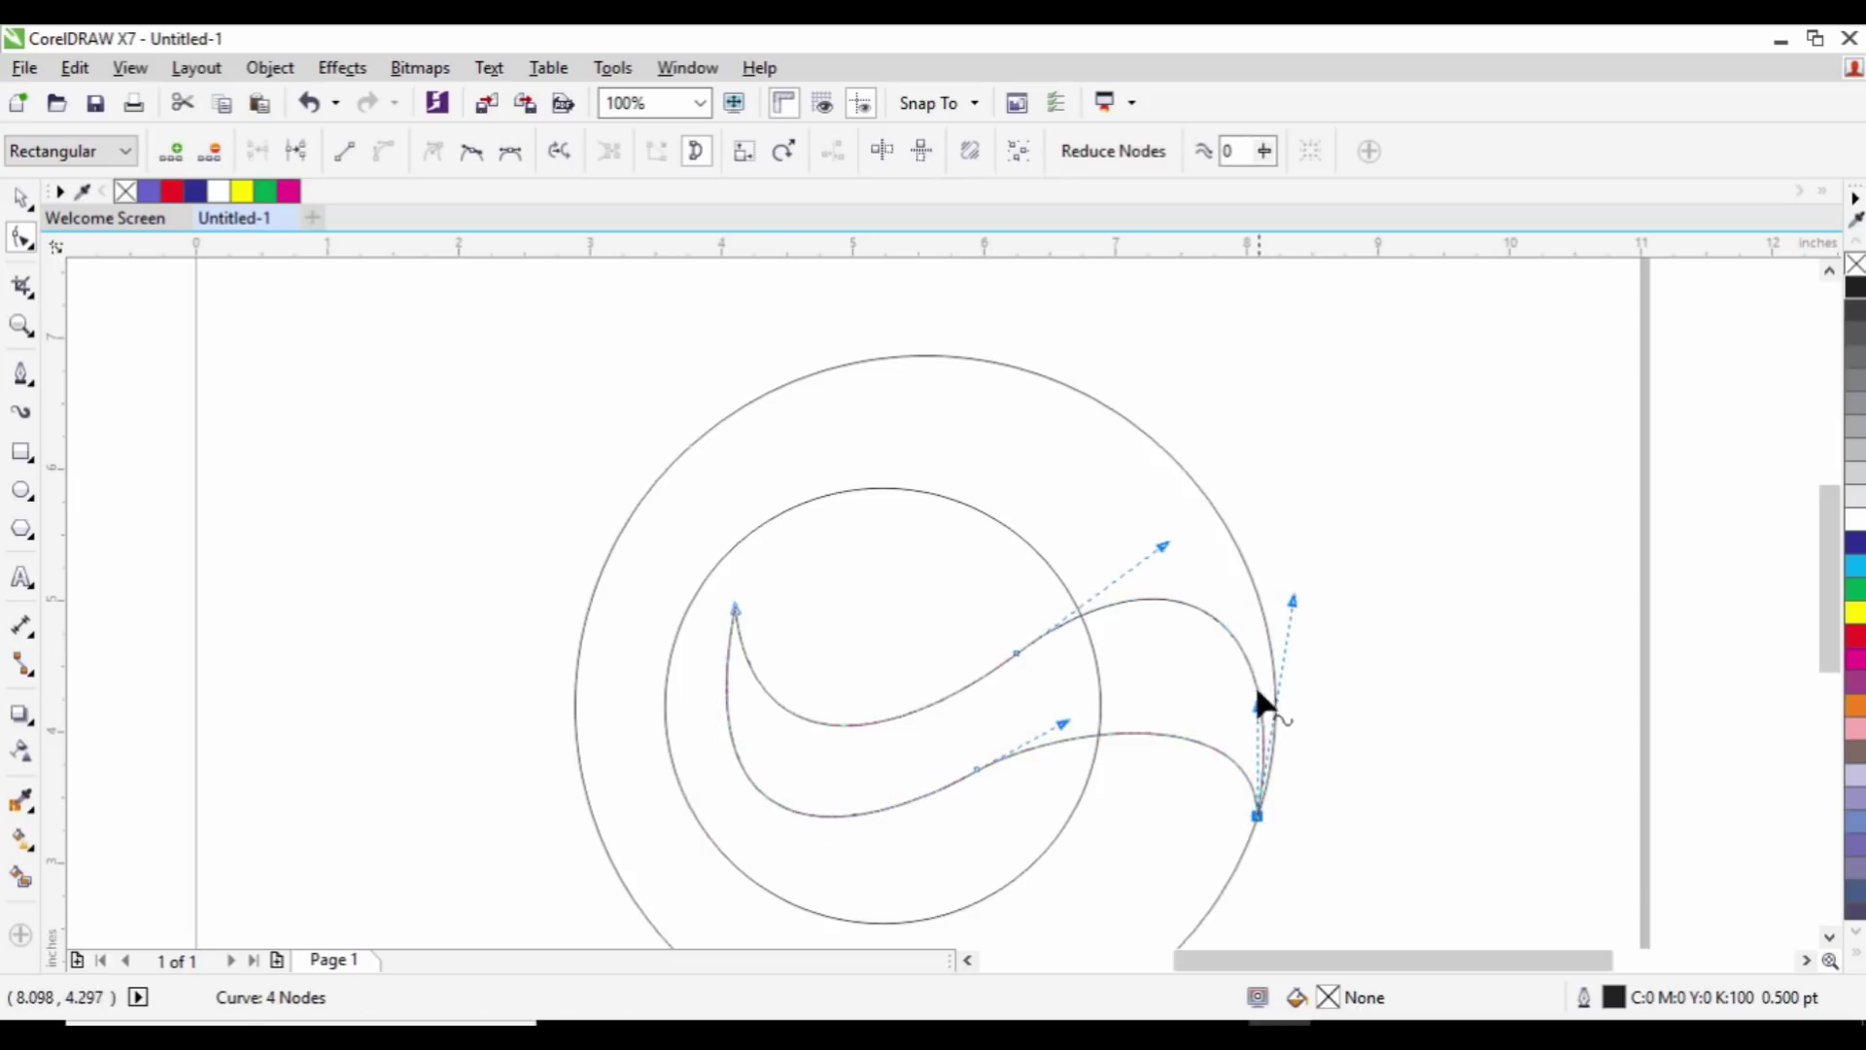
pyautogui.click(1017, 653)
pyautogui.click(976, 769)
pyautogui.moveTo(1060, 711); pyautogui.dragTo(1097, 692)
pyautogui.moveTo(691, 846)
pyautogui.mouseDown()
pyautogui.moveTo(686, 802)
pyautogui.moveTo(633, 844)
pyautogui.mouseUp()
pyautogui.scroll(2, 911, 752)
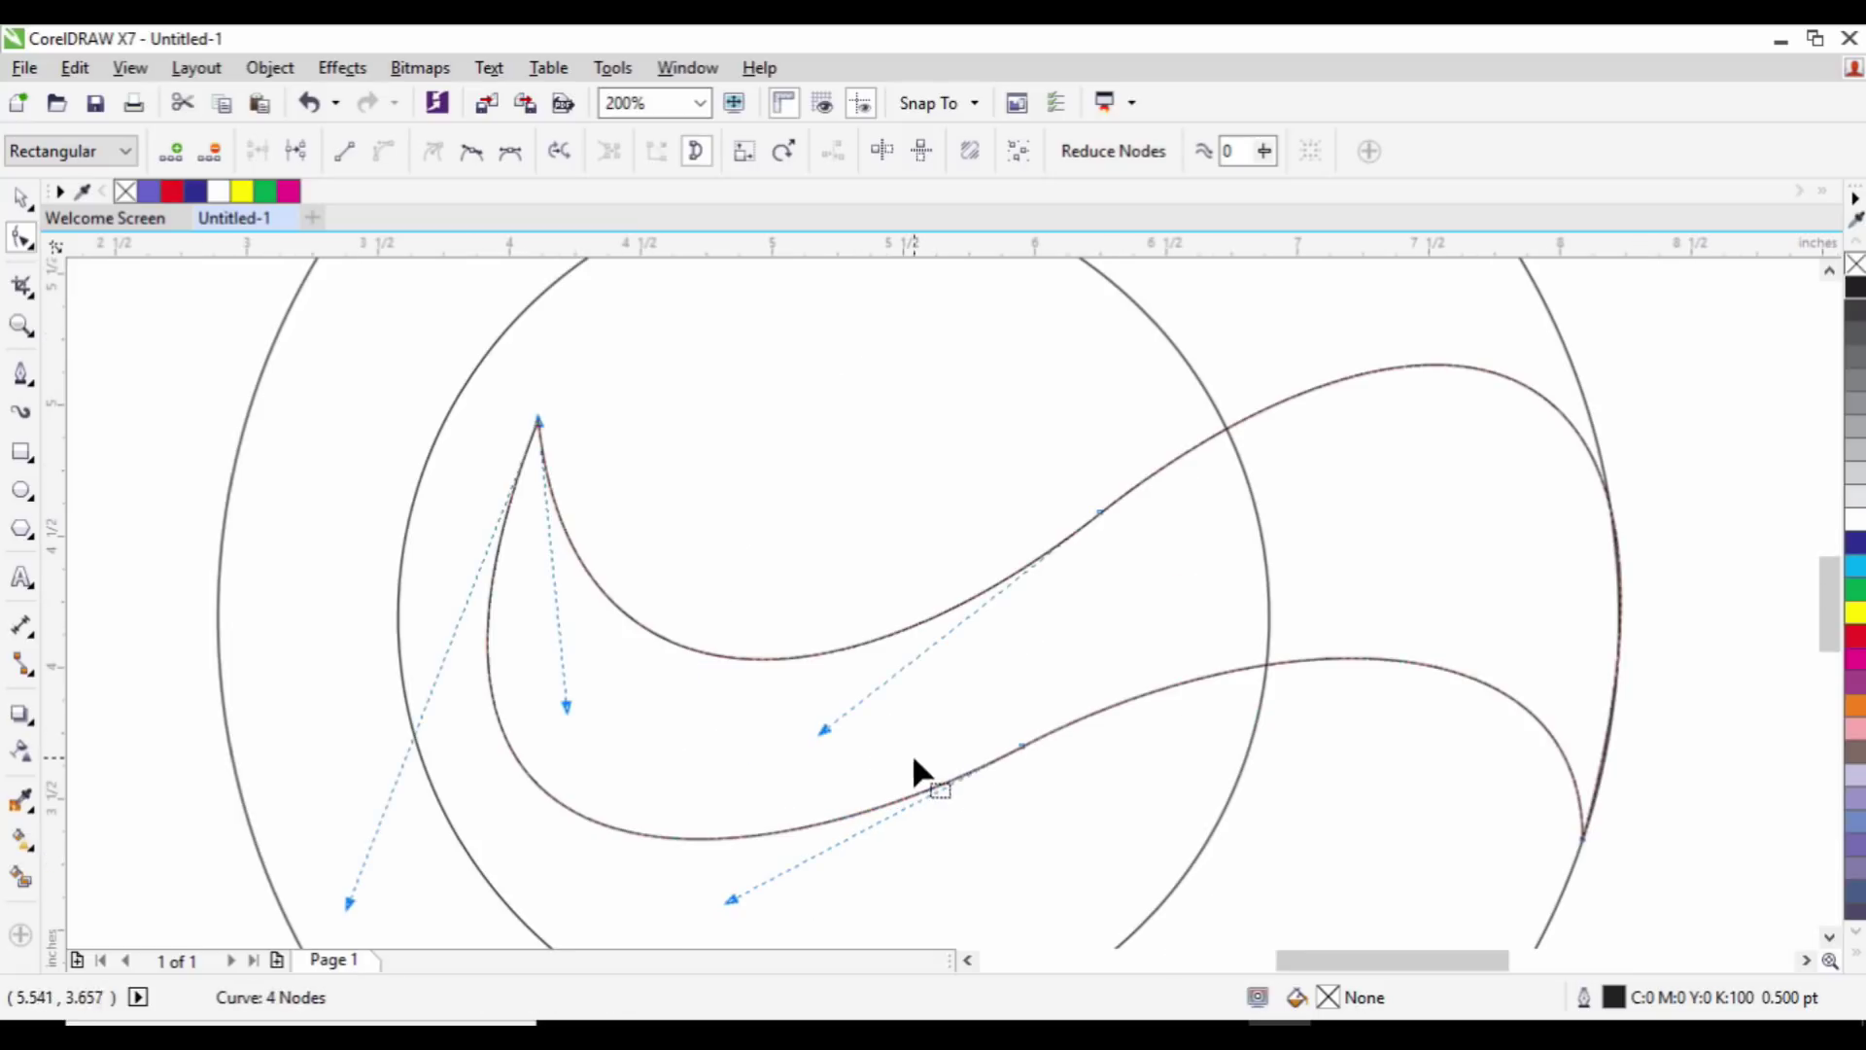
pyautogui.moveTo(567, 708); pyautogui.dragTo(469, 822)
pyautogui.moveTo(470, 822); pyautogui.dragTo(491, 867)
pyautogui.moveTo(825, 730); pyautogui.dragTo(795, 719)
pyautogui.scroll(-1, 949, 580)
pyautogui.click(743, 536)
# Step: Refine the middle nodes and lower-right curve into smooth wave edges, then deselect the swoosh
pyautogui.click(22, 199)
pyautogui.click(1151, 682)
pyautogui.scroll(-1, 1151, 682)
pyautogui.scroll(1, 1144, 673)
pyautogui.doubleClick(993, 679)
pyautogui.moveTo(993, 678); pyautogui.dragTo(985, 741)
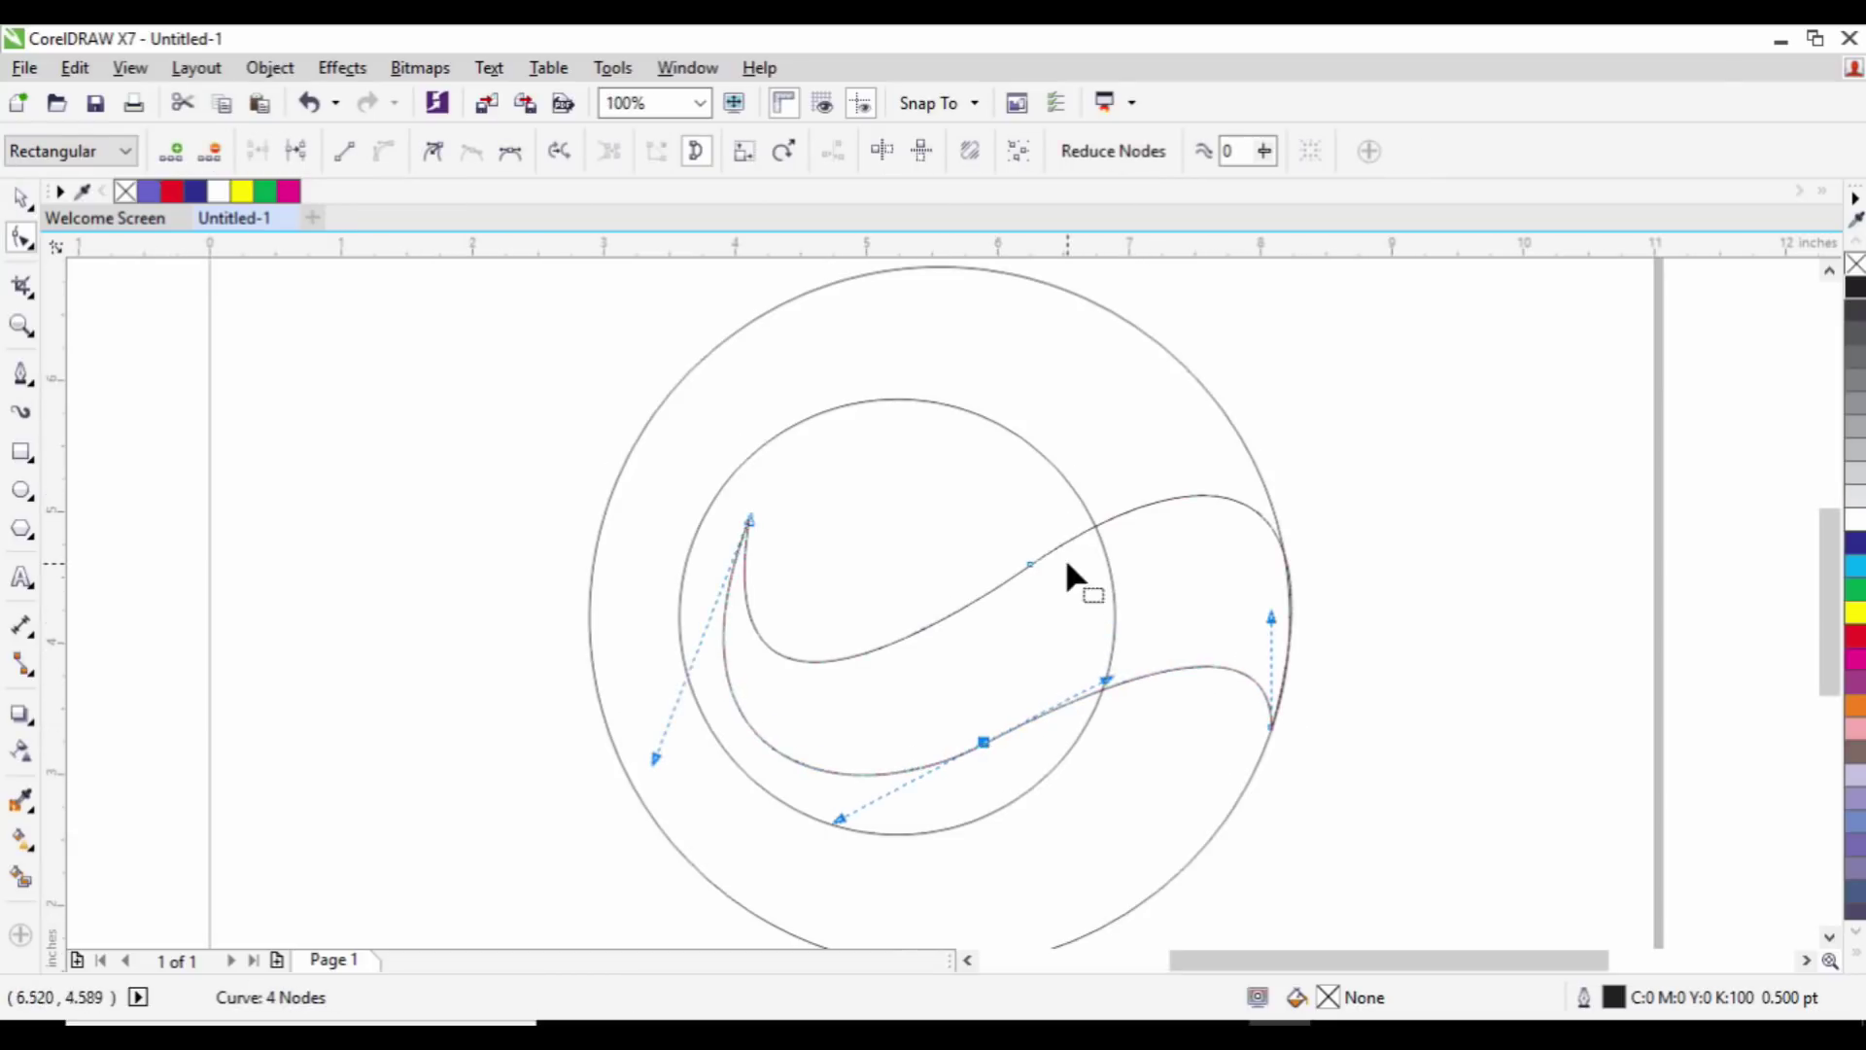
pyautogui.scroll(-1, 1065, 557)
pyautogui.scroll(1, 1036, 556)
pyautogui.moveTo(678, 762); pyautogui.dragTo(662, 766)
pyautogui.moveTo(904, 671); pyautogui.dragTo(895, 686)
pyautogui.click(1299, 728)
pyautogui.moveTo(1300, 613); pyautogui.dragTo(1242, 624)
pyautogui.click(21, 200)
pyautogui.click(1044, 755)
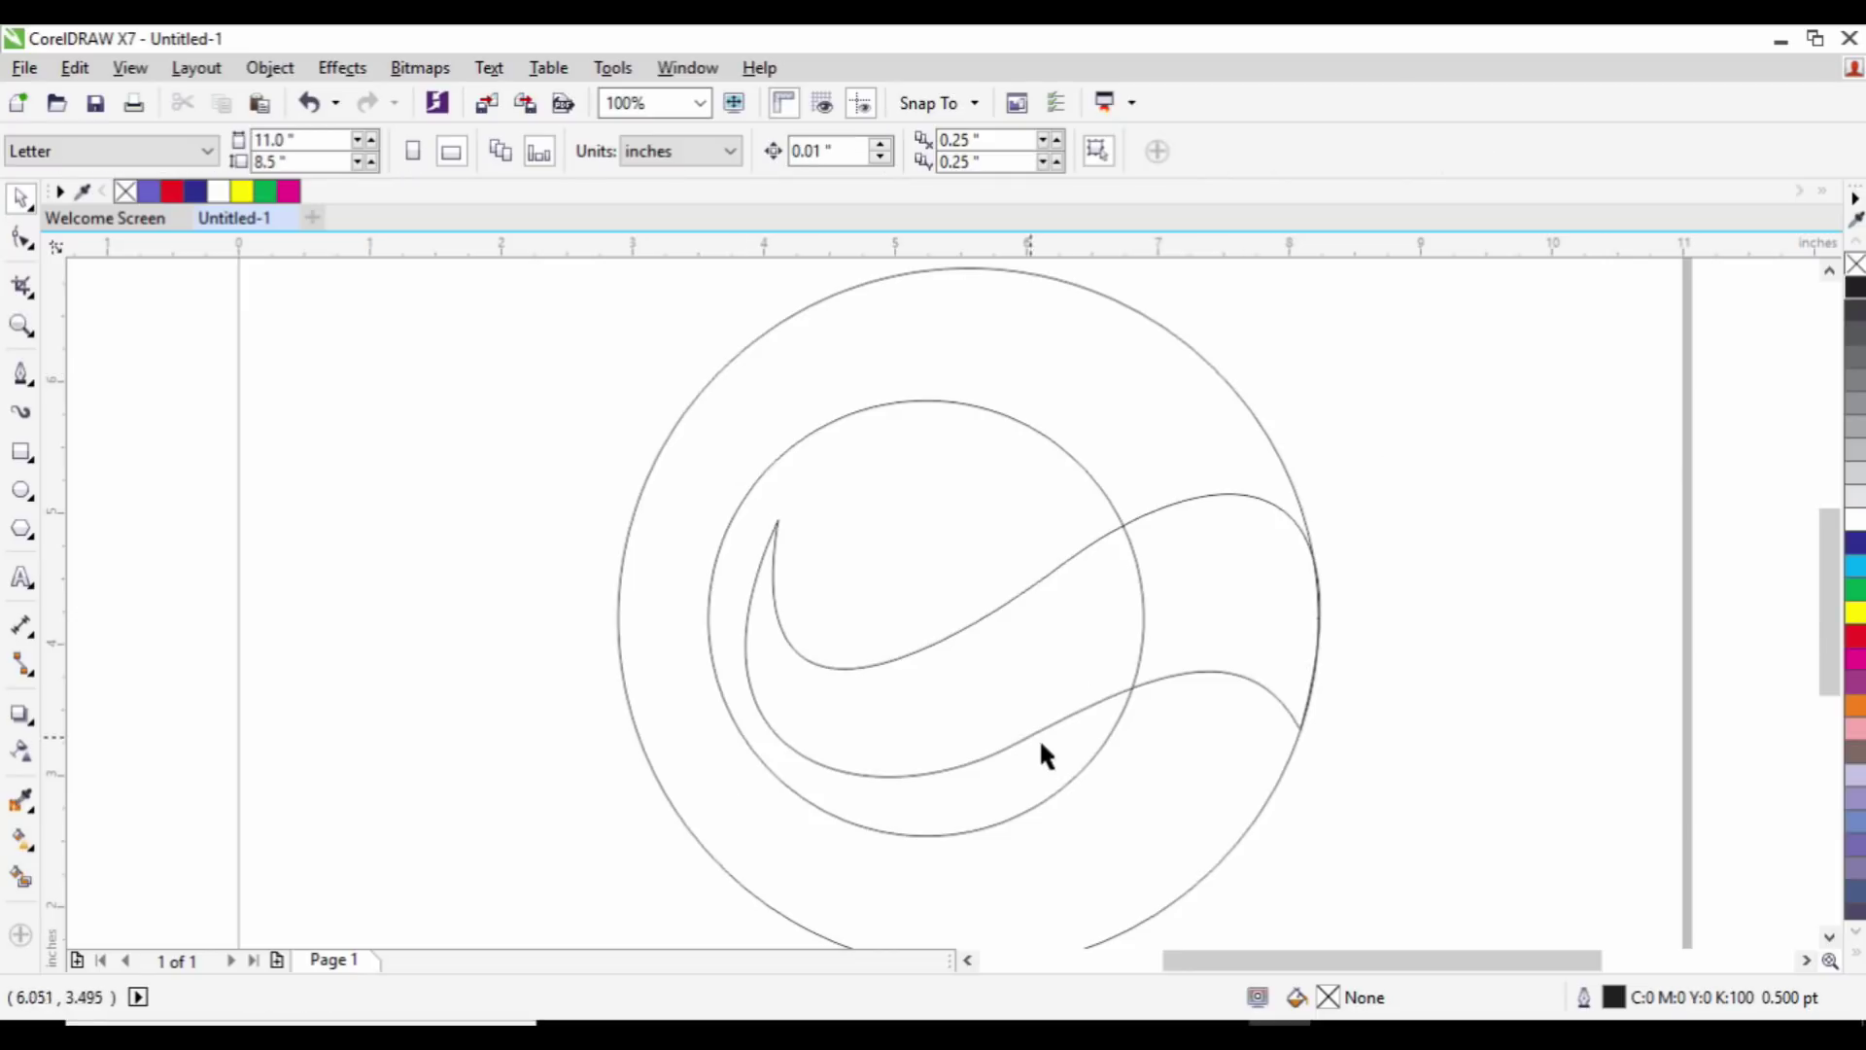
# Step: Stretch the swoosh slightly wider so its right edge fits the ring
pyautogui.click(1020, 664)
pyautogui.moveTo(1048, 672); pyautogui.dragTo(1048, 630)
pyautogui.keyDown('shift'); pyautogui.click(1043, 391); pyautogui.keyUp('shift')
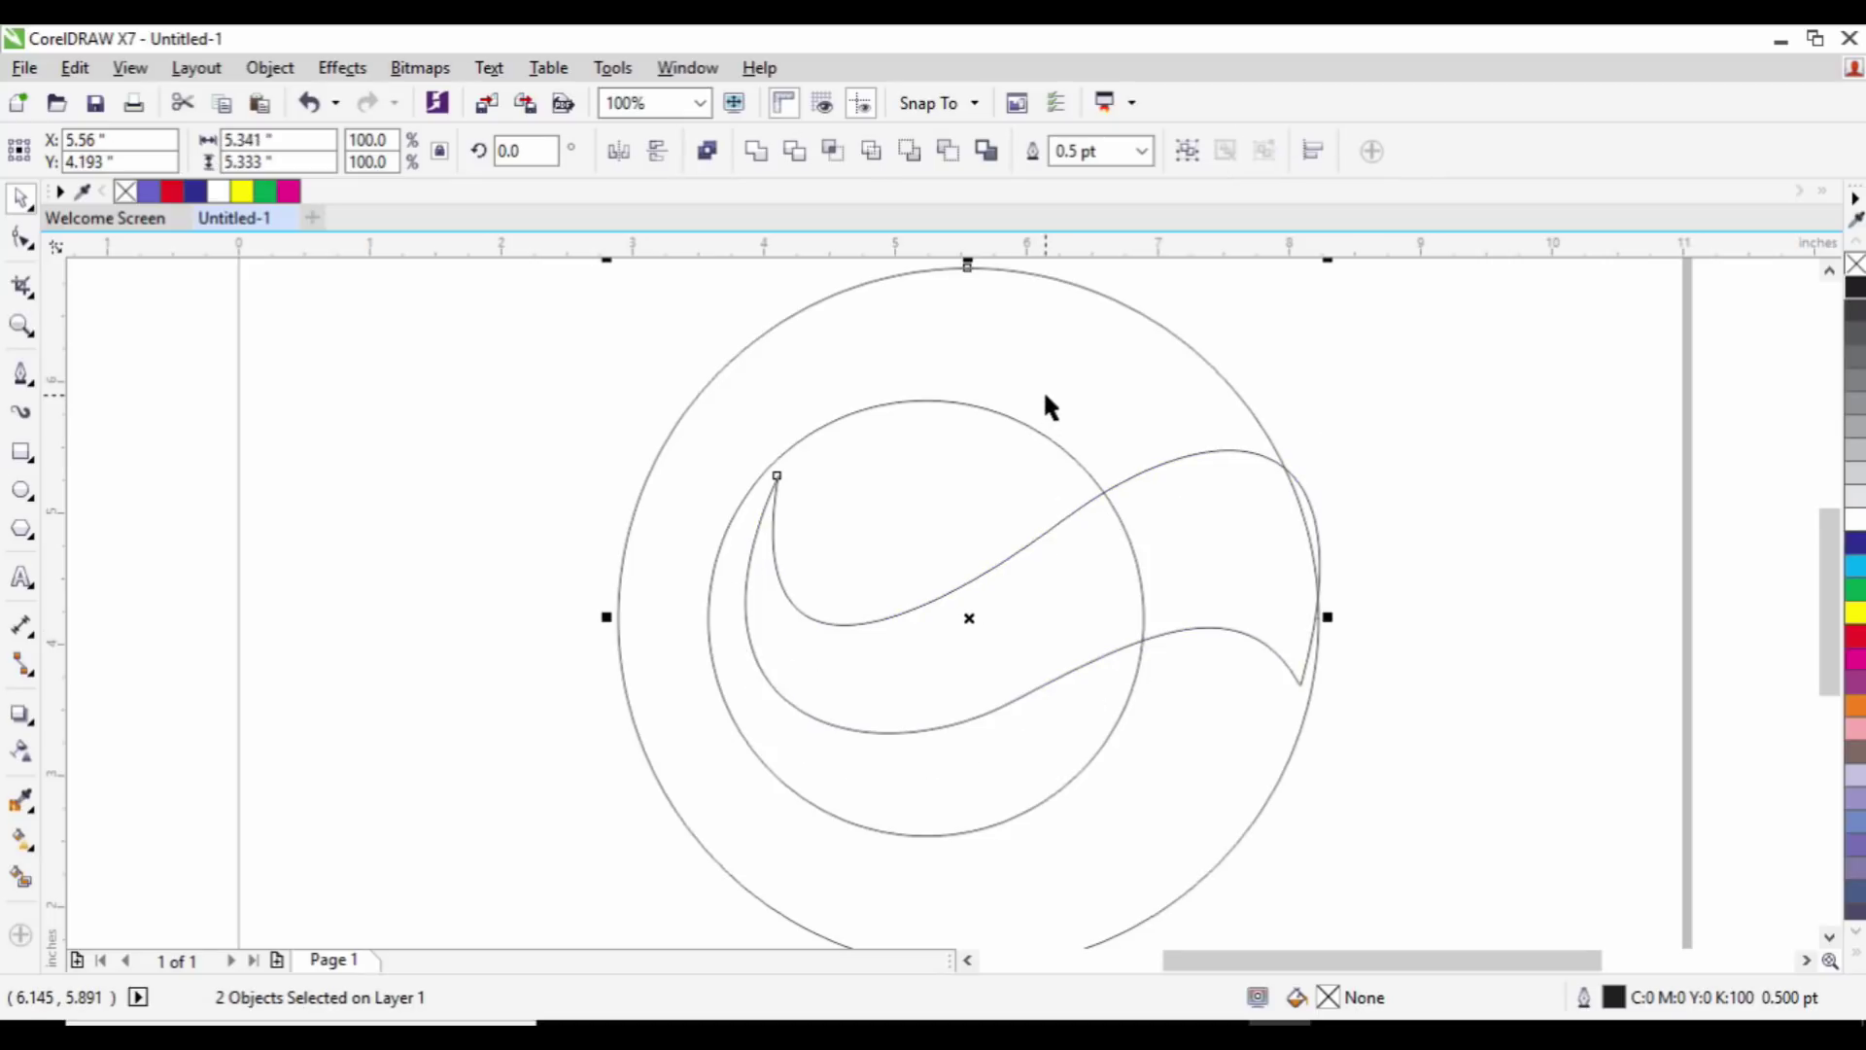
pyautogui.hotkey('ctrl', 'z')
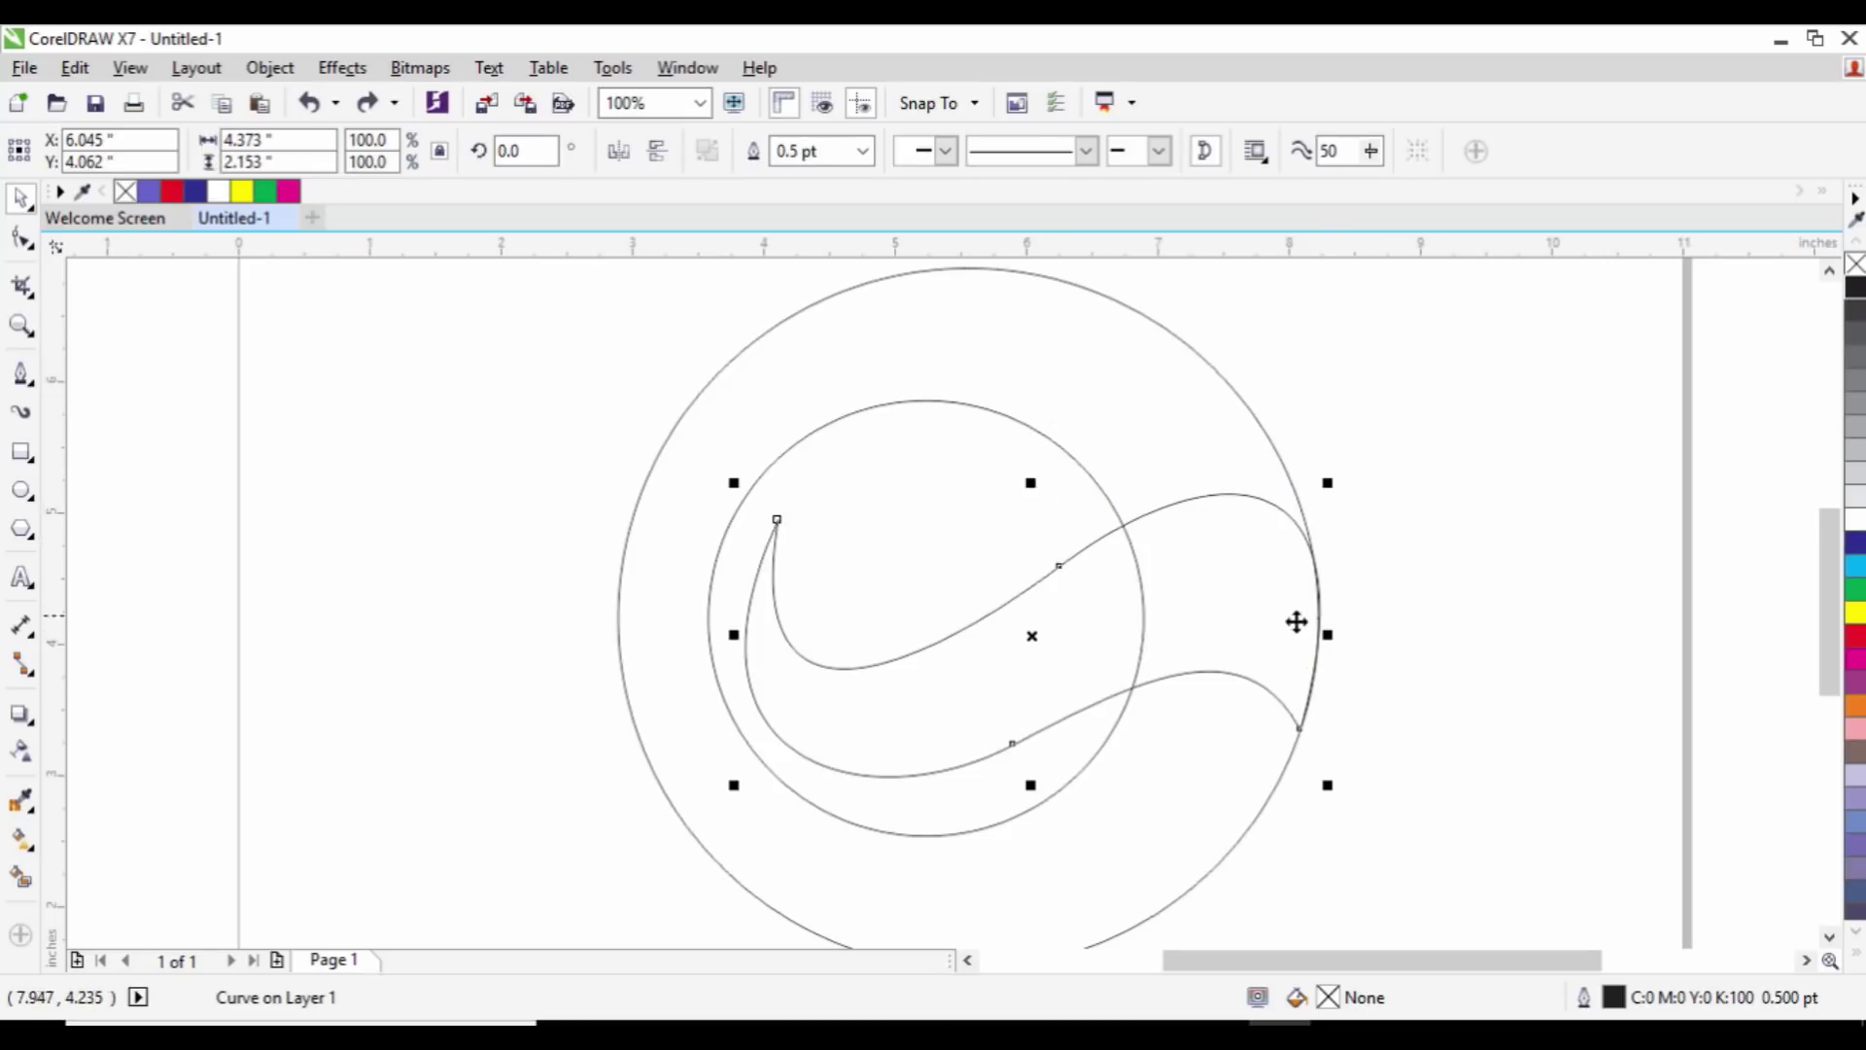
pyautogui.moveTo(1328, 635); pyautogui.dragTo(1345, 634)
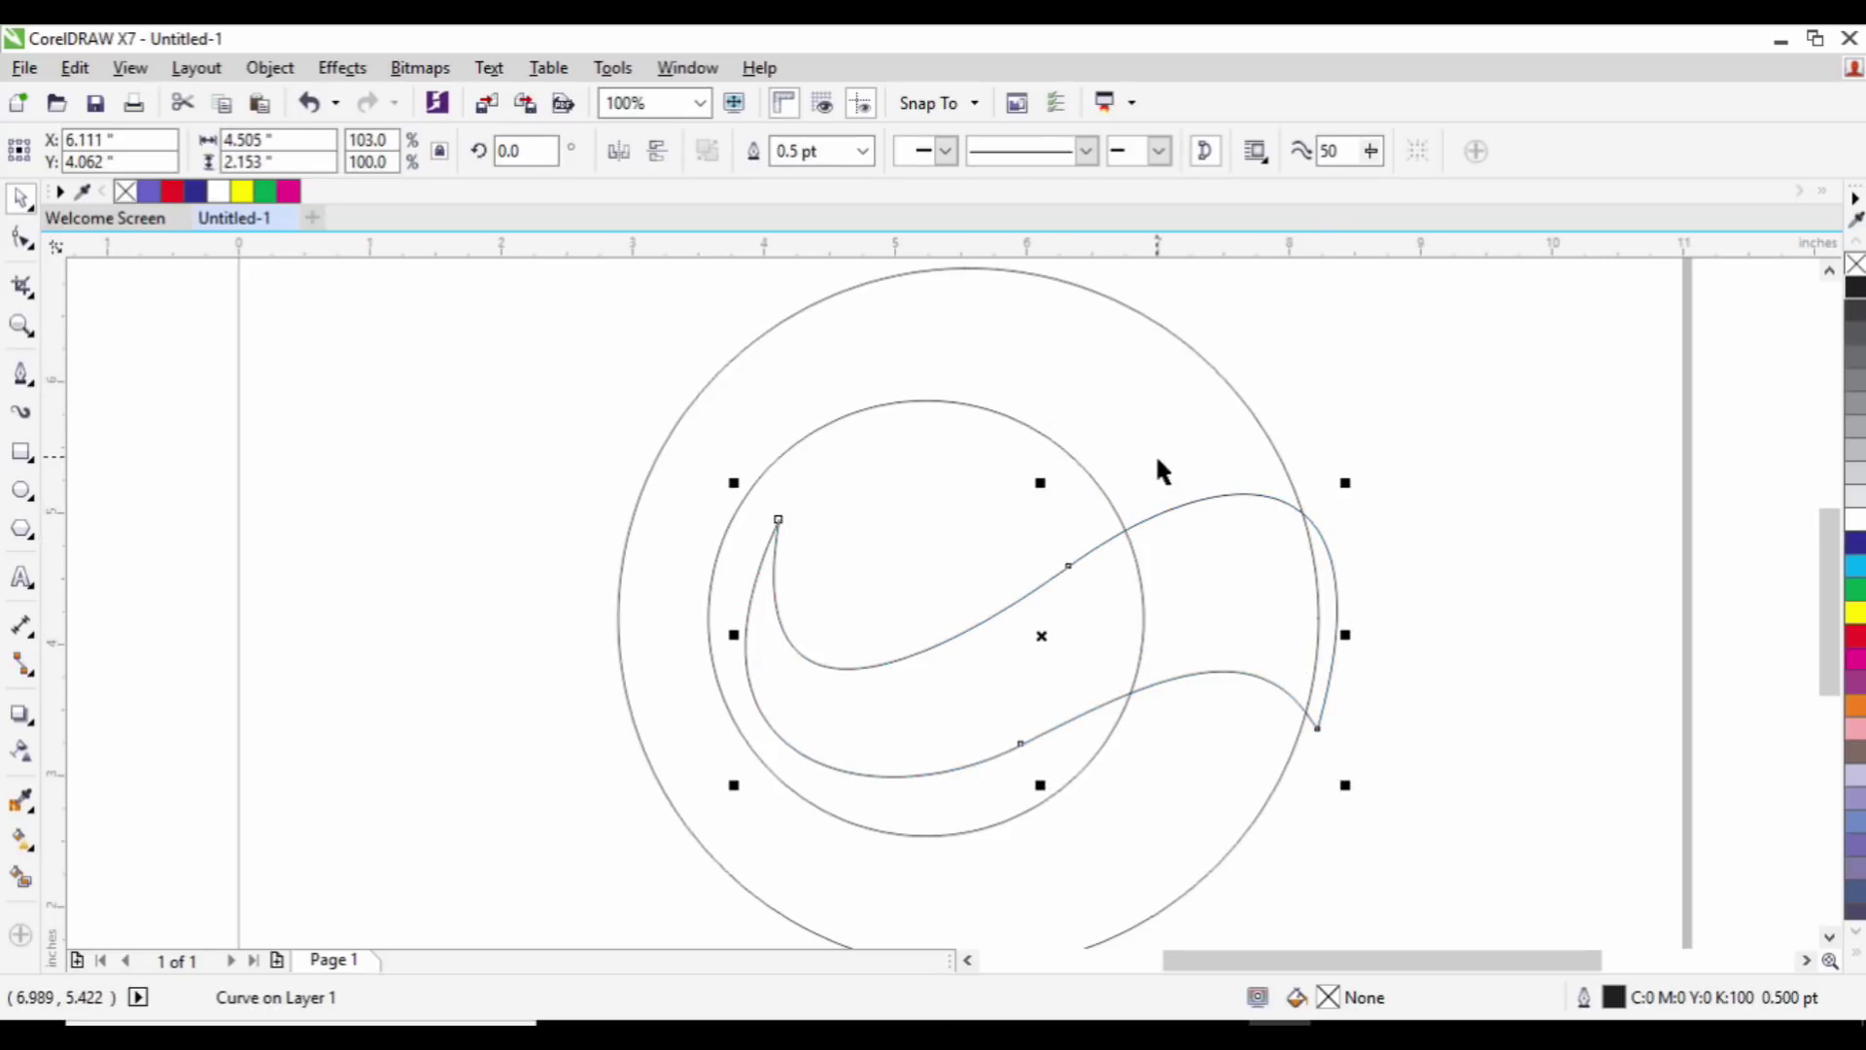
pyautogui.press('F2')
pyautogui.click(1319, 613)
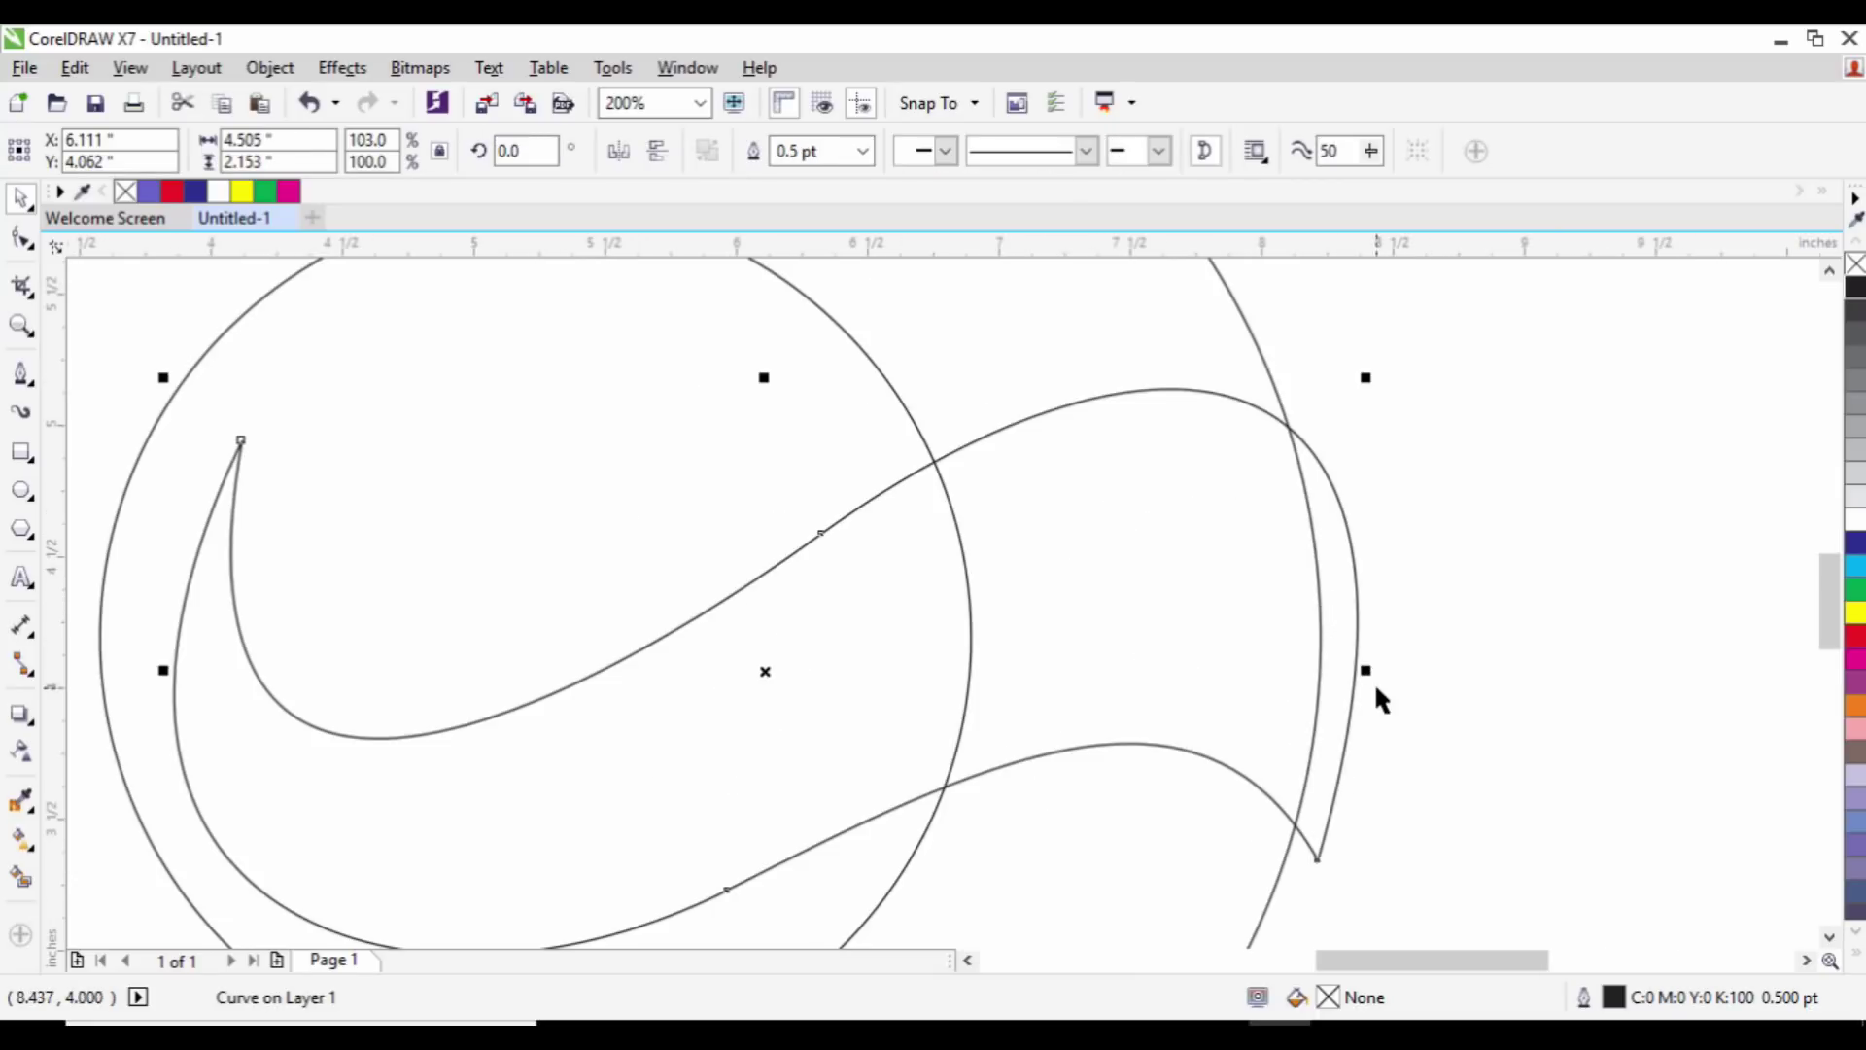
pyautogui.moveTo(1368, 670); pyautogui.dragTo(1341, 667)
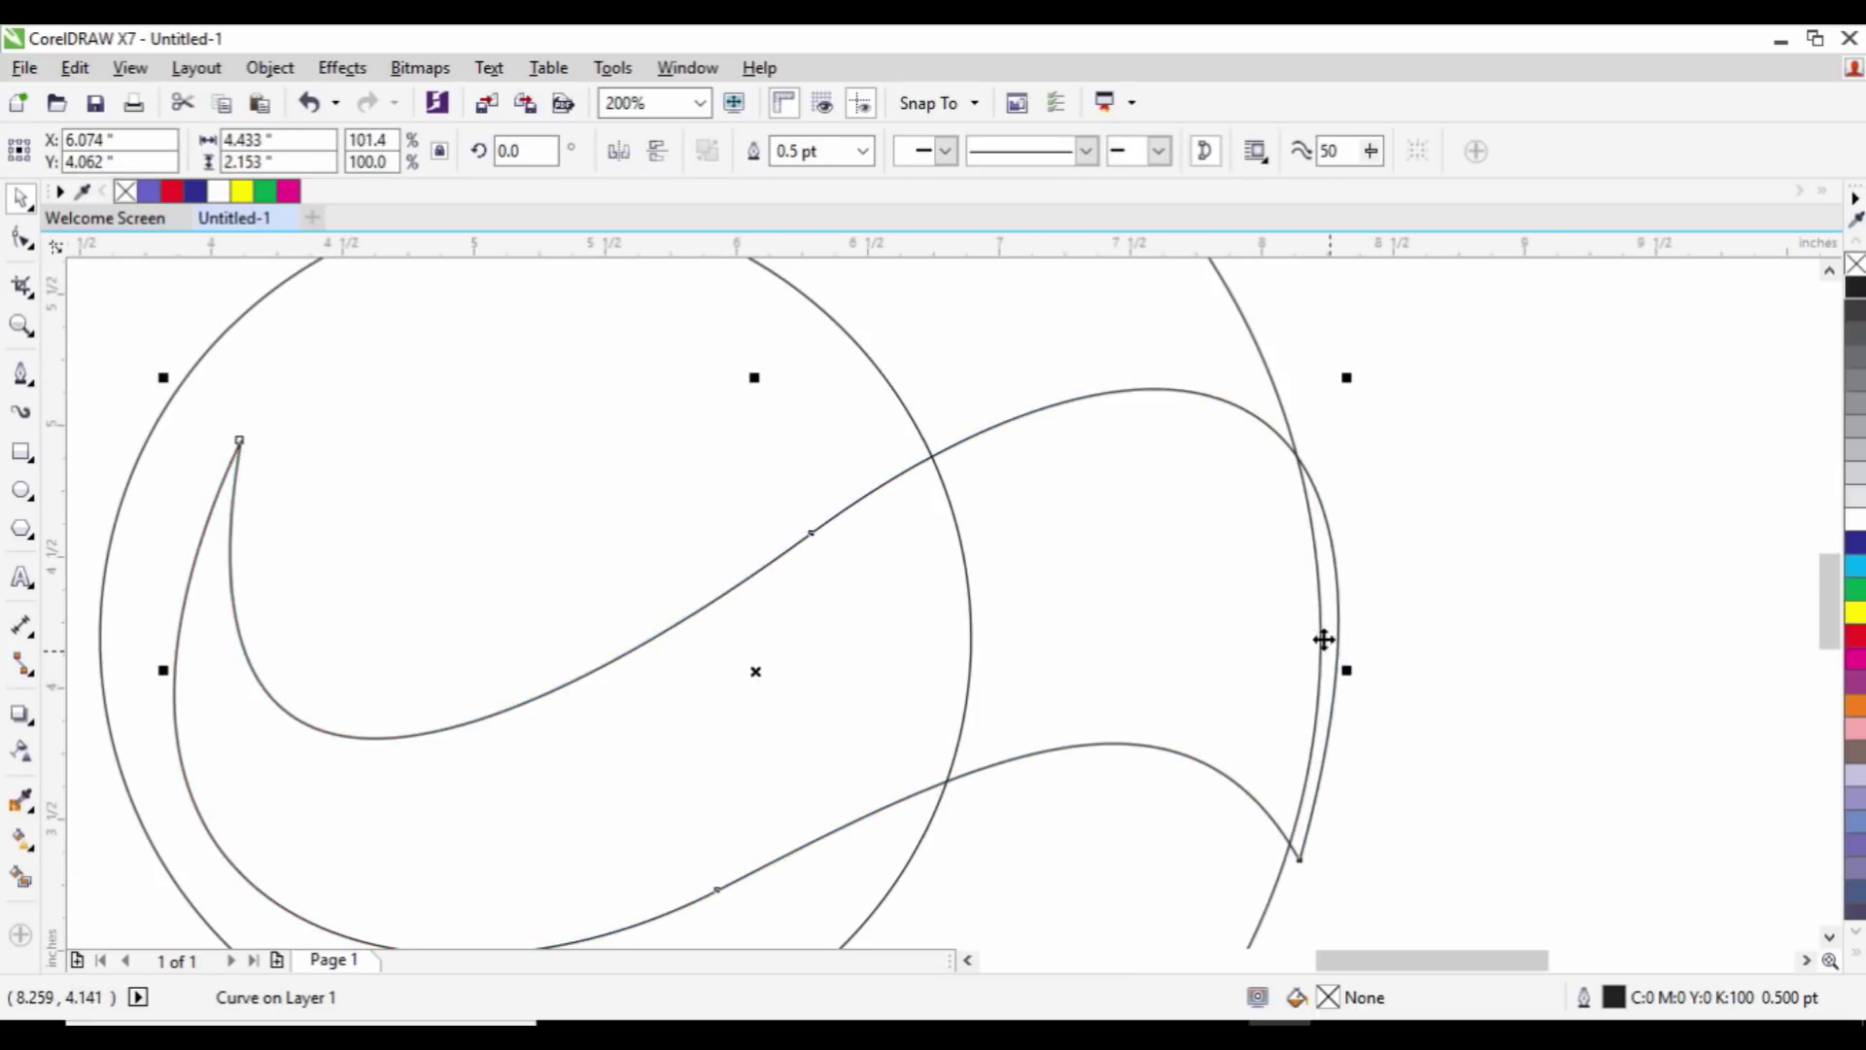
pyautogui.scroll(-1, 1155, 562)
# Step: Trim the outer circle with the swoosh, then shift the swoosh up and slightly left
pyautogui.keyDown('shift'); pyautogui.click(1098, 403); pyautogui.keyUp('shift')
pyautogui.click(796, 151)
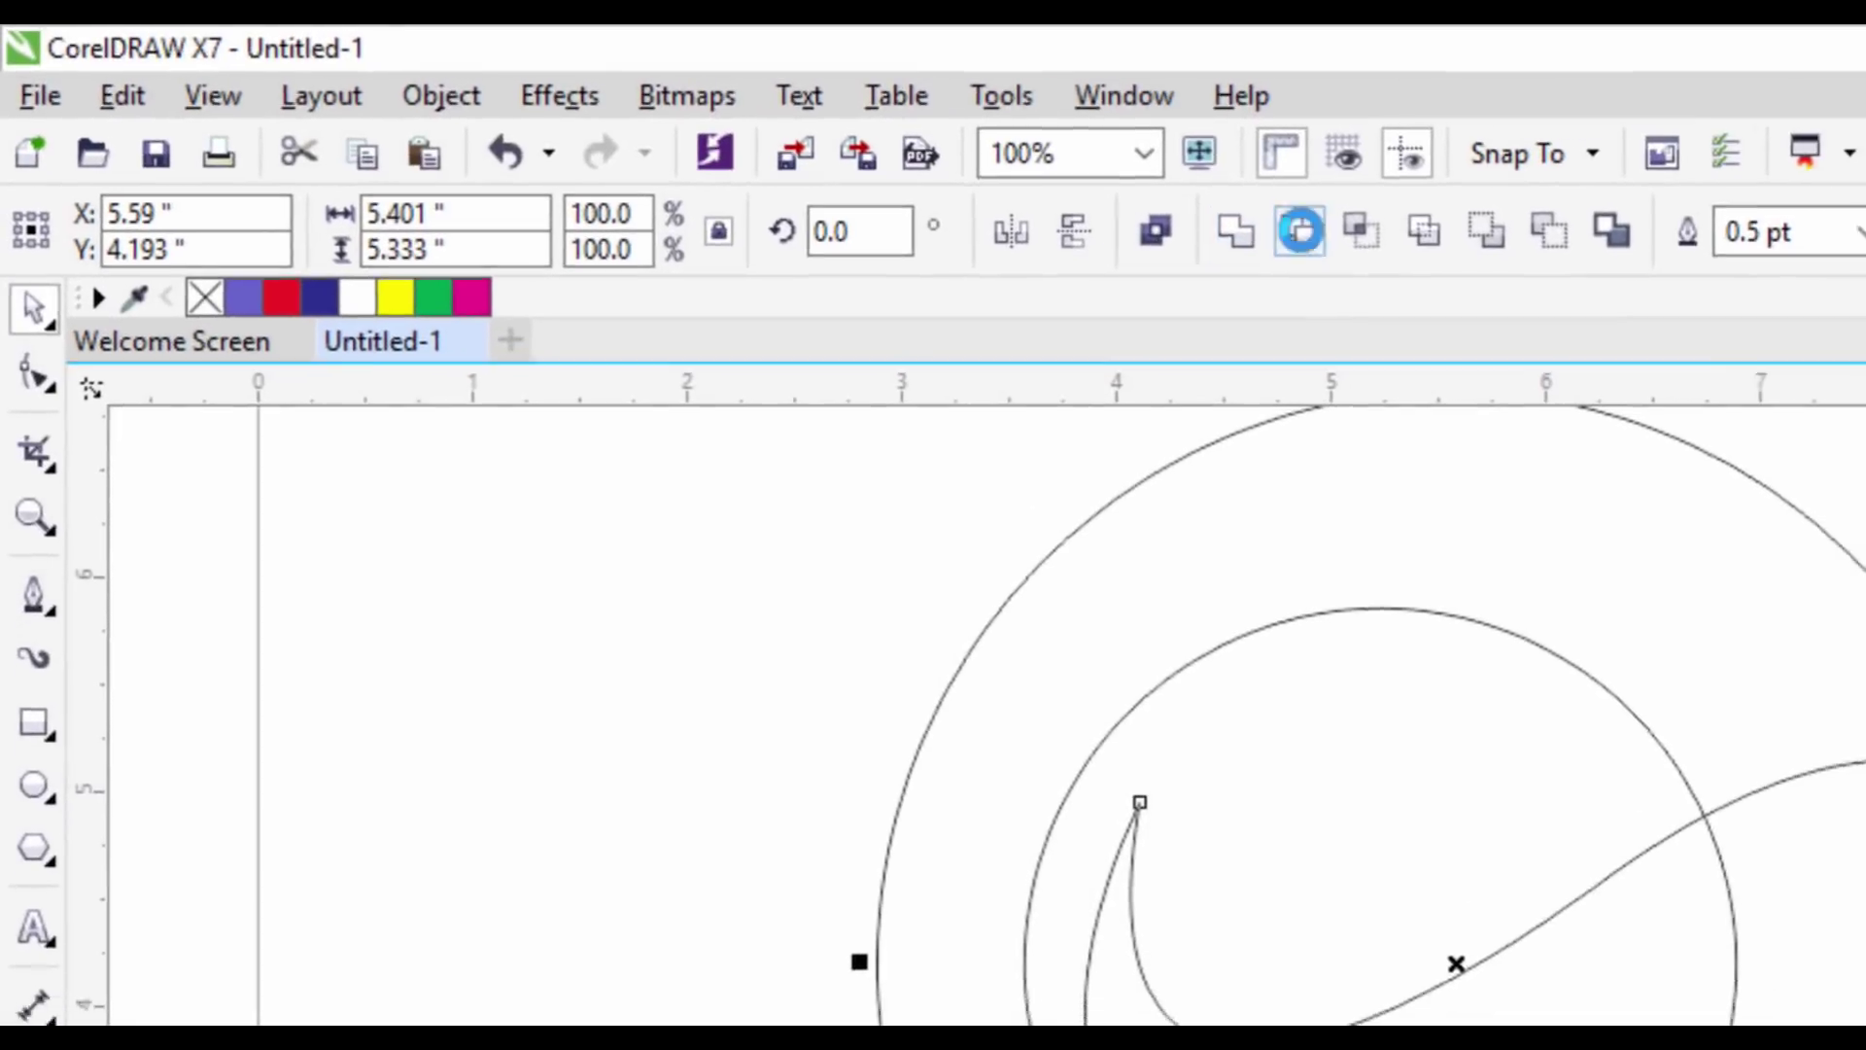
pyautogui.click(1299, 643)
pyautogui.click(1555, 957)
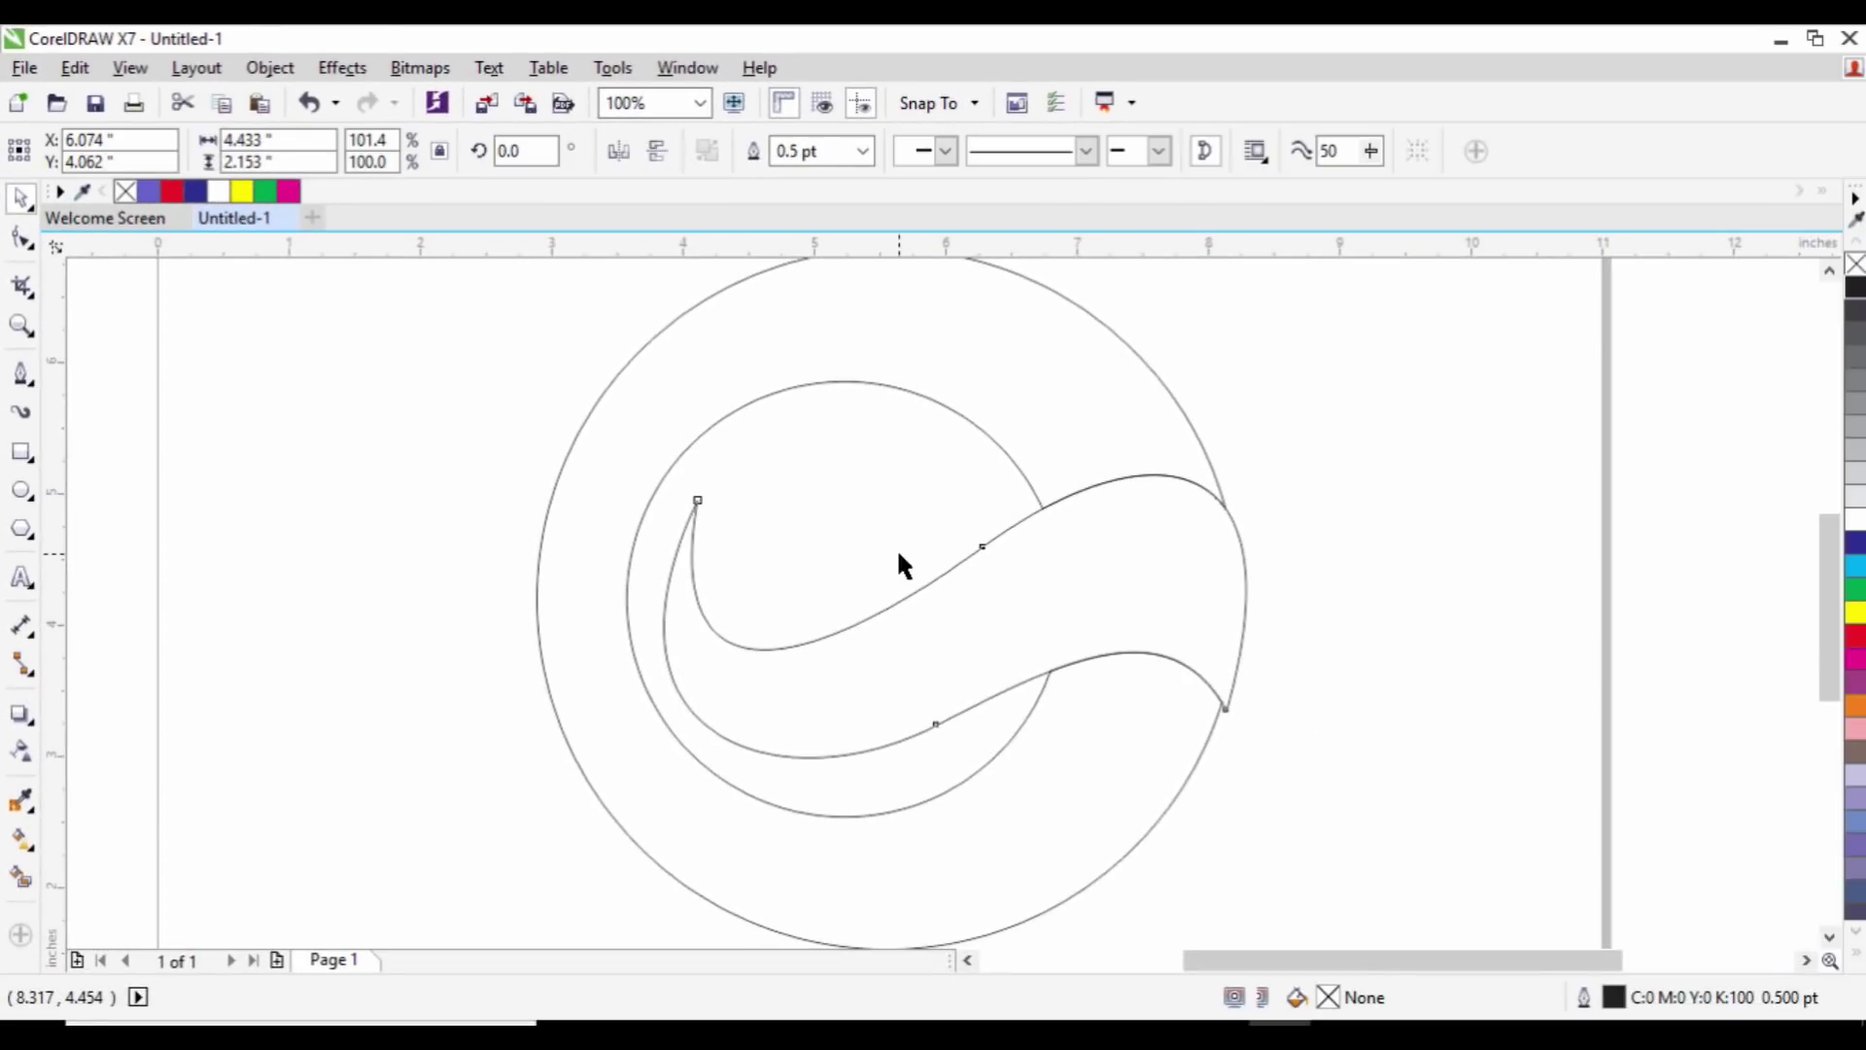
pyautogui.moveTo(962, 601); pyautogui.dragTo(1513, 645)
pyautogui.hotkey('ctrl', 'z')
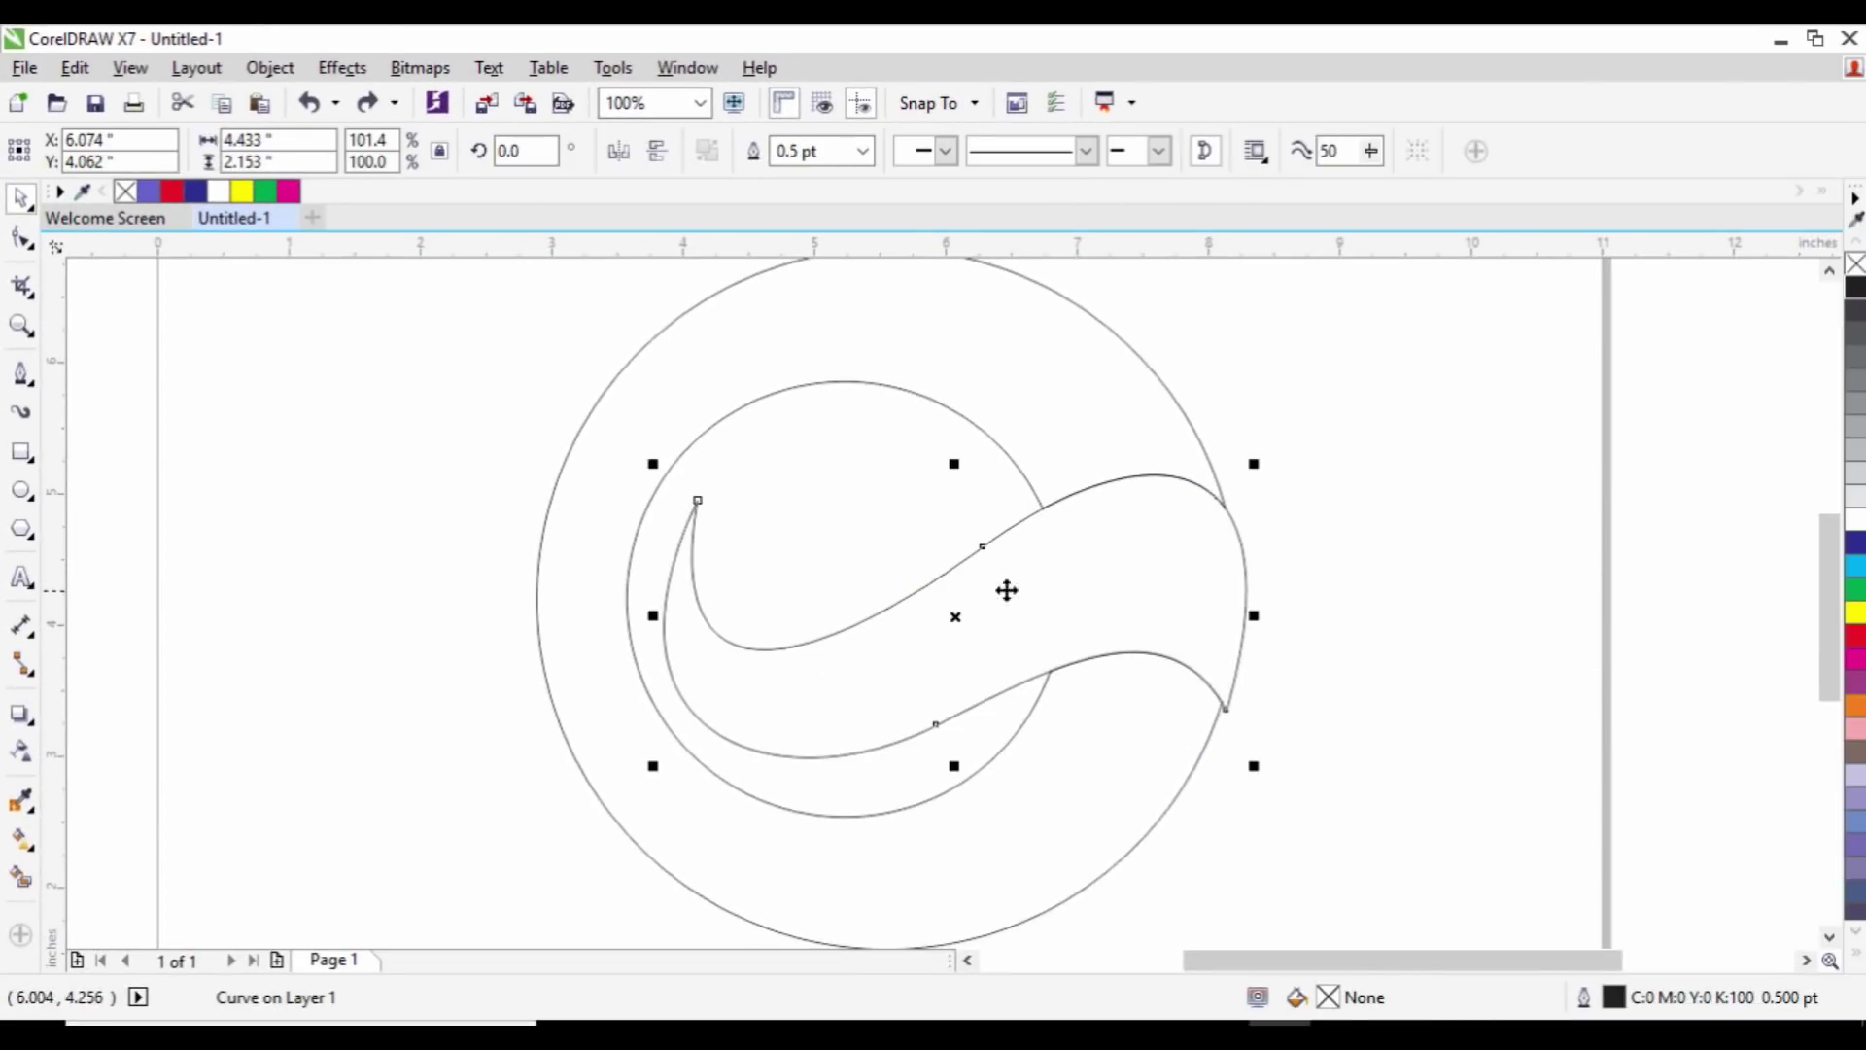
pyautogui.moveTo(1109, 563); pyautogui.dragTo(1105, 511)
pyautogui.keyDown('shift'); pyautogui.click(1000, 344); pyautogui.keyUp('shift')
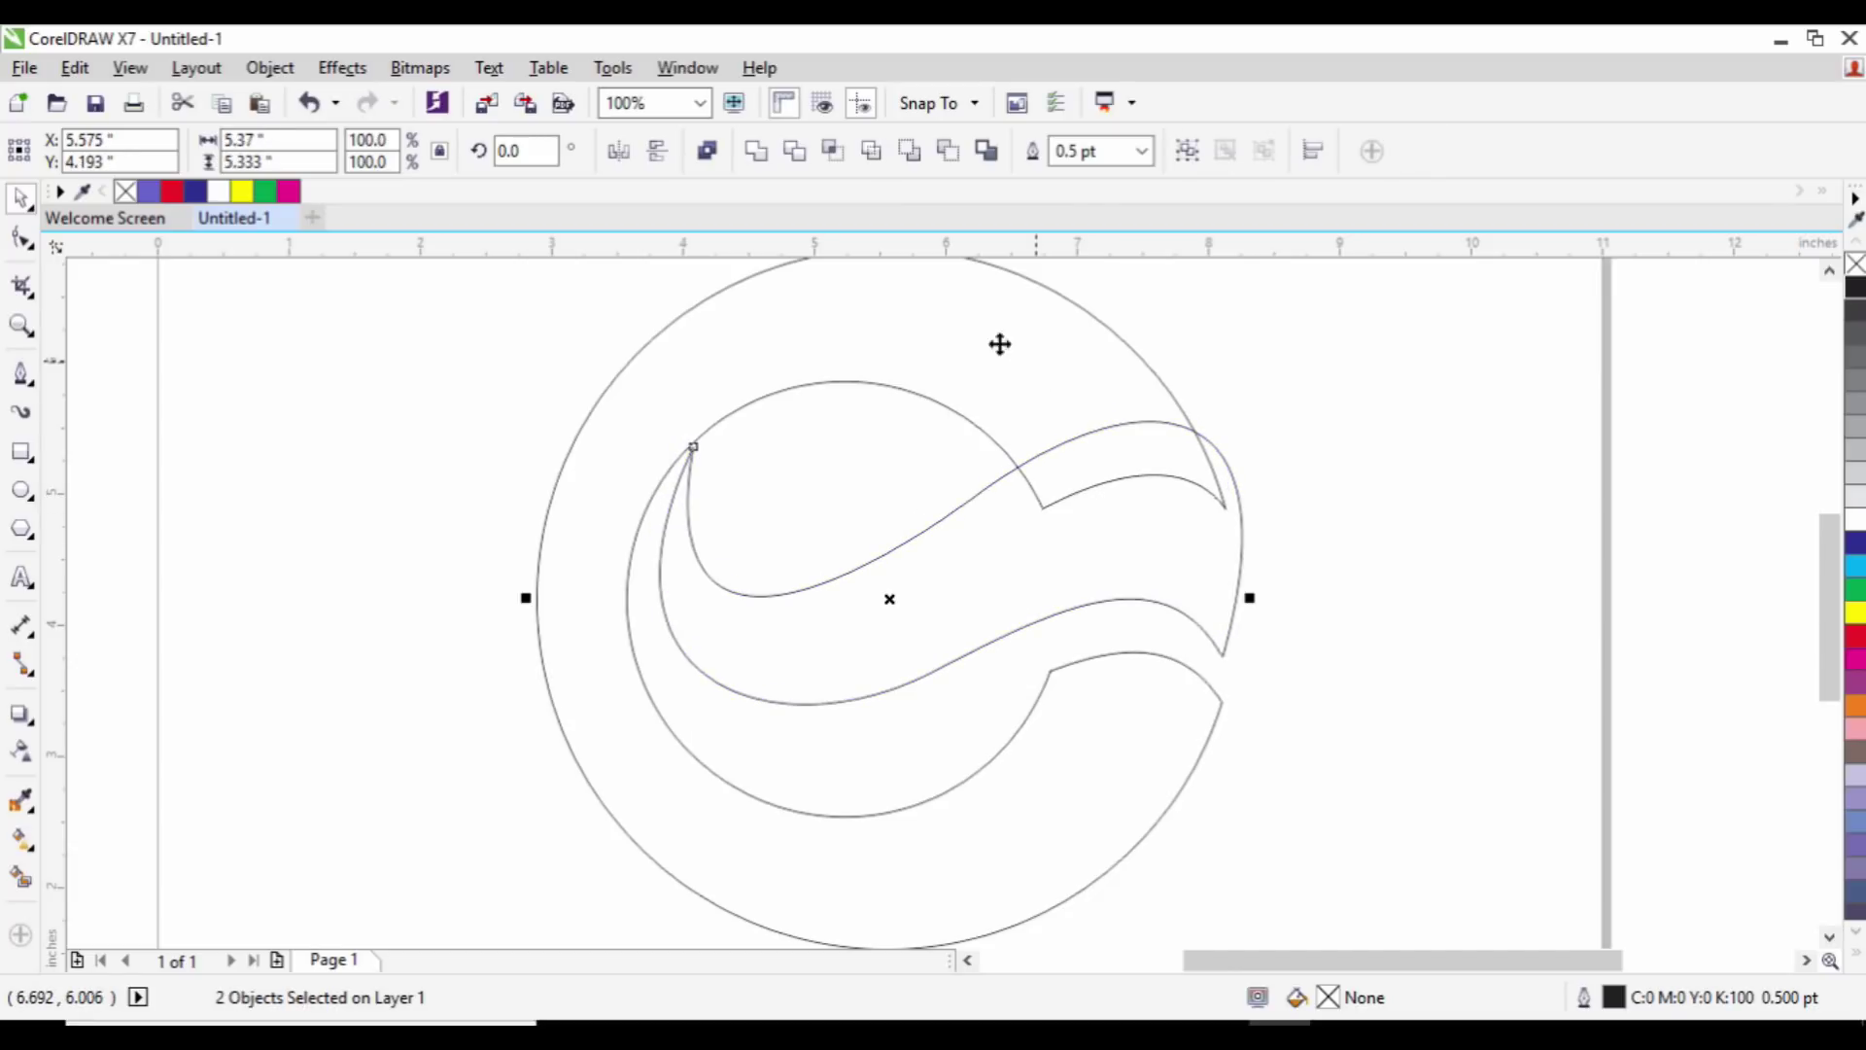
pyautogui.click(795, 151)
# Step: Move the swoosh back into place and trim the C-shaped ring with it again
pyautogui.click(1209, 379)
pyautogui.moveTo(1230, 515); pyautogui.dragTo(1221, 565)
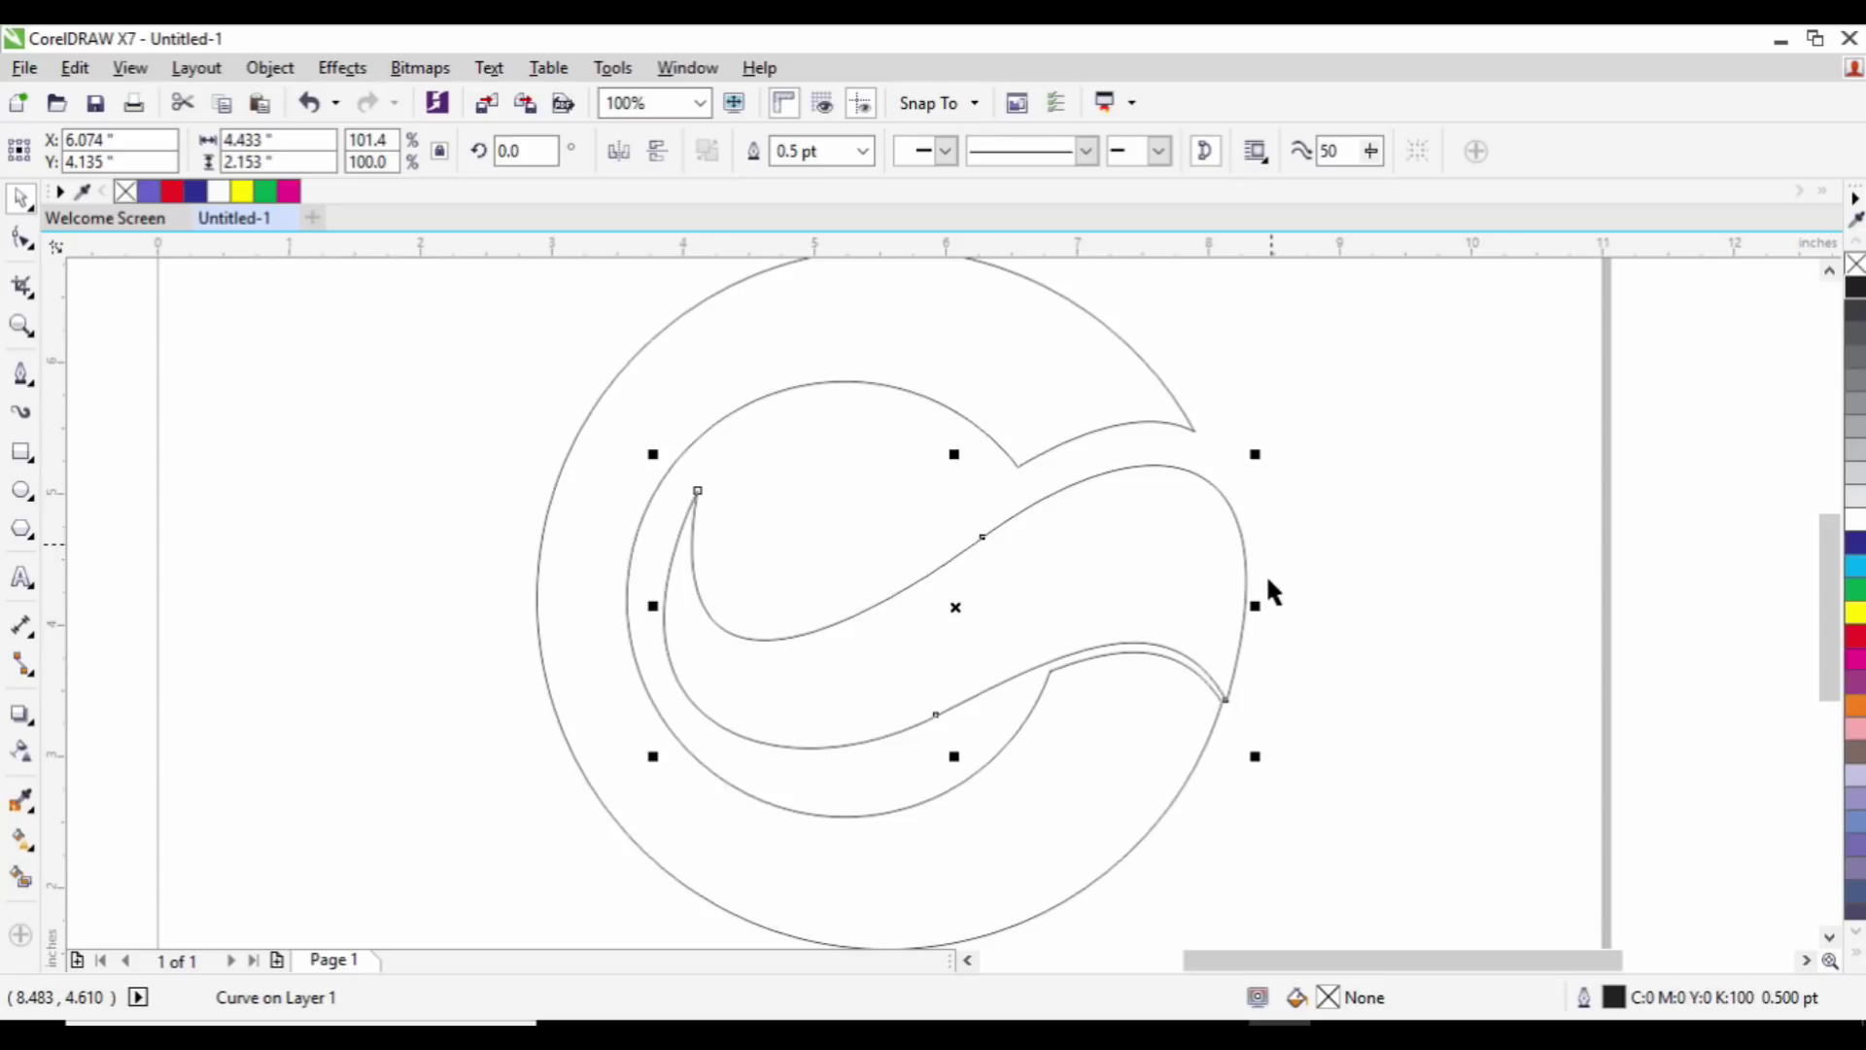
pyautogui.scroll(-4, 1265, 574)
pyautogui.scroll(4, 1237, 716)
pyautogui.moveTo(1277, 592); pyautogui.dragTo(1264, 616)
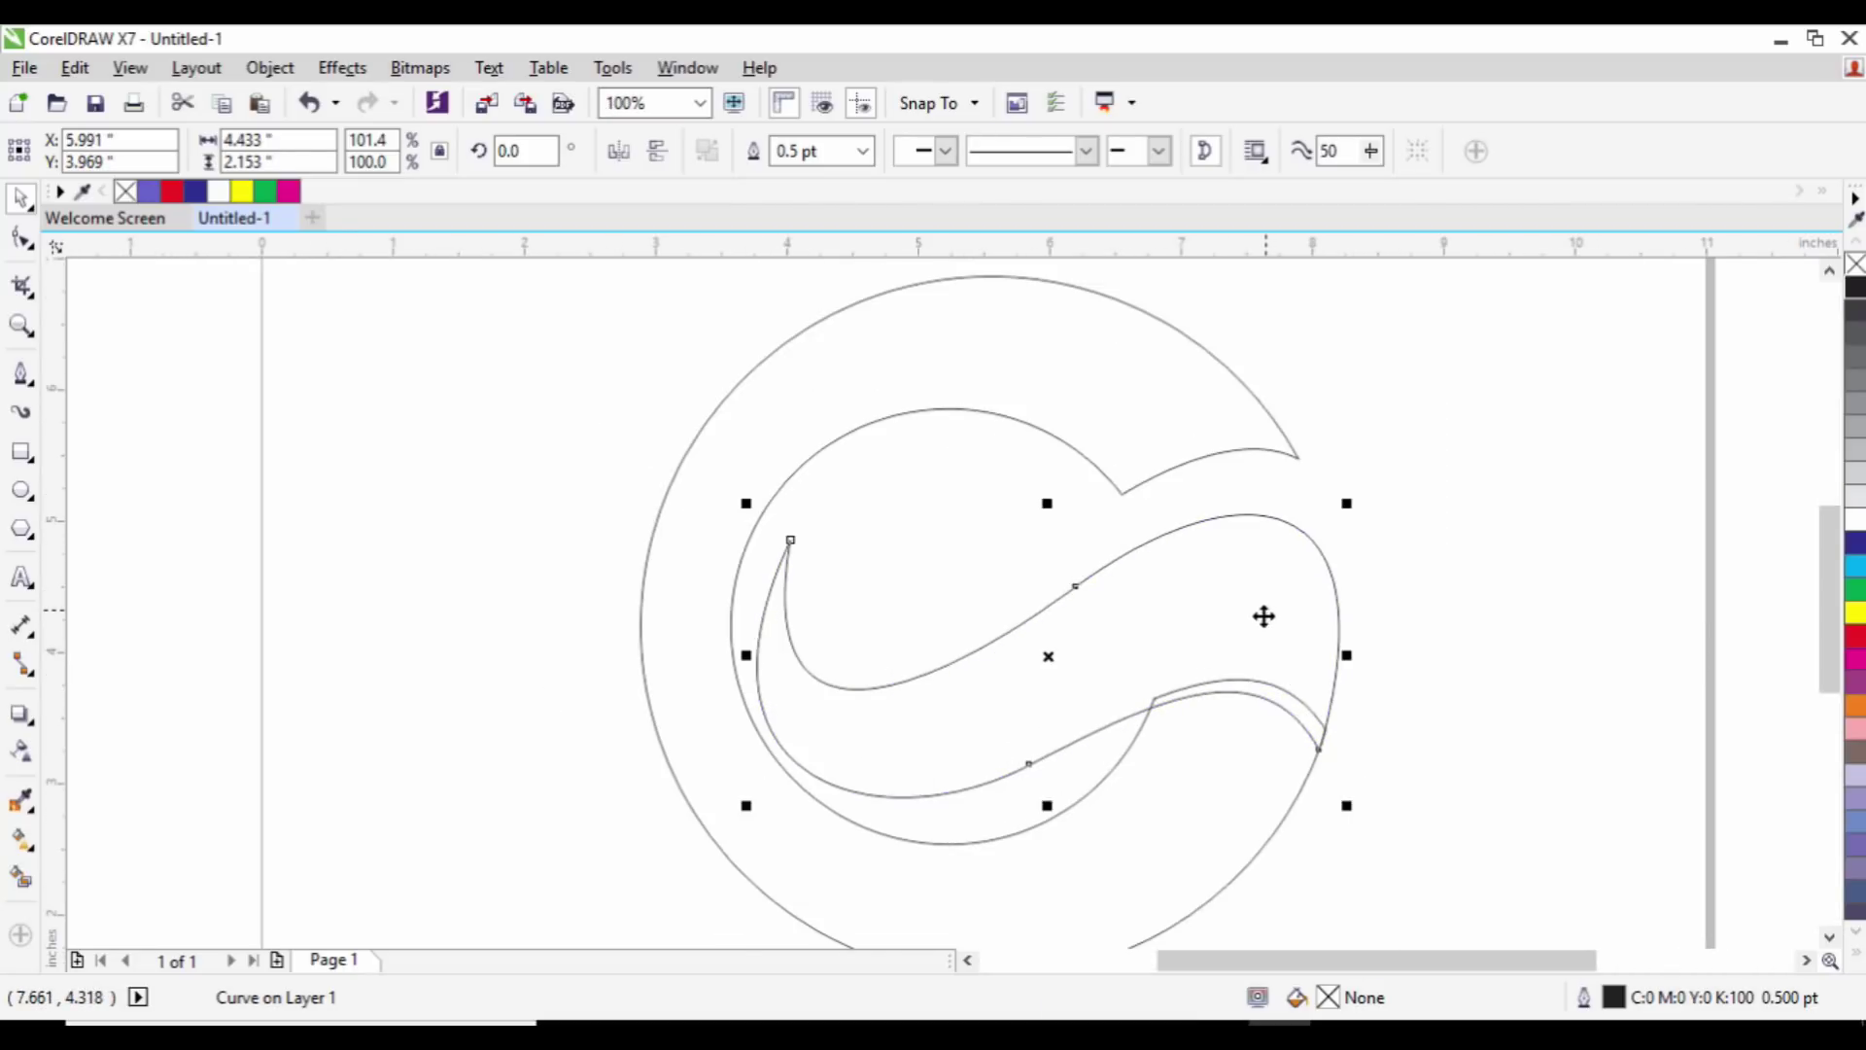
pyautogui.keyDown('shift'); pyautogui.click(1145, 787); pyautogui.keyUp('shift')
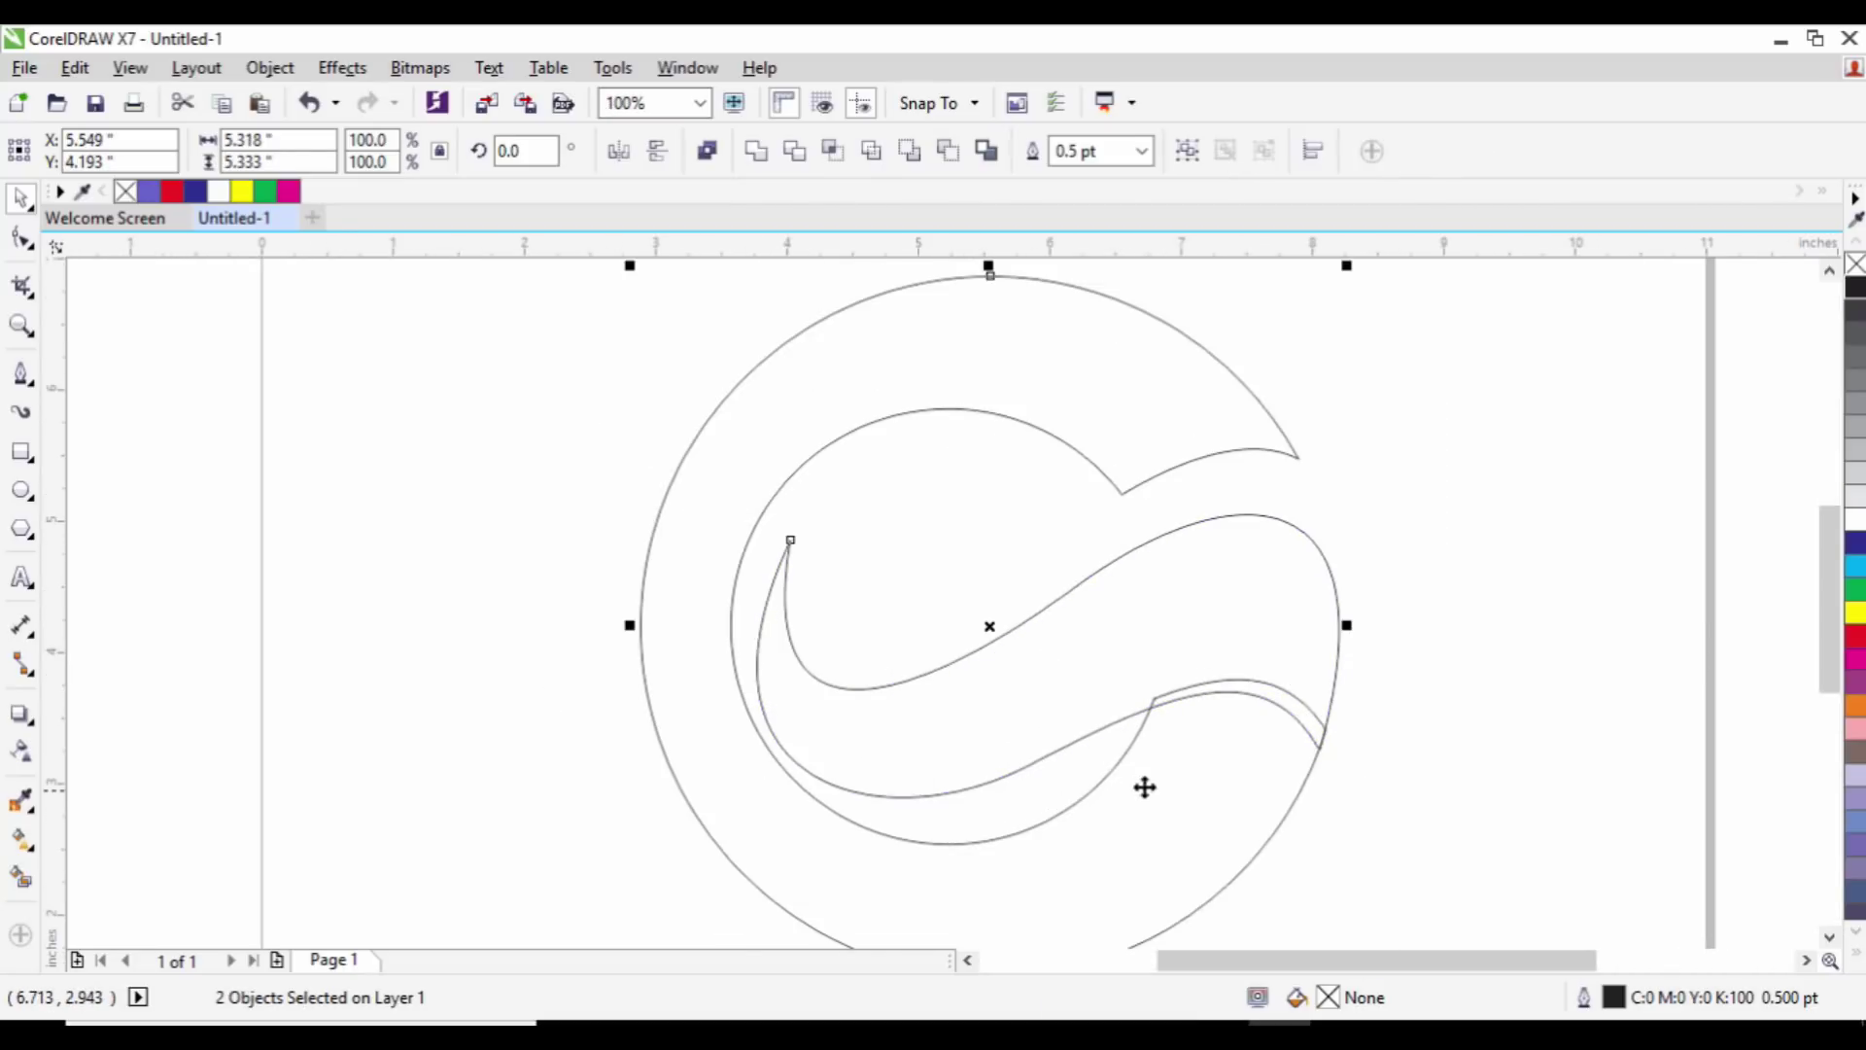
pyautogui.click(796, 152)
pyautogui.click(1533, 643)
pyautogui.scroll(-1, 1175, 646)
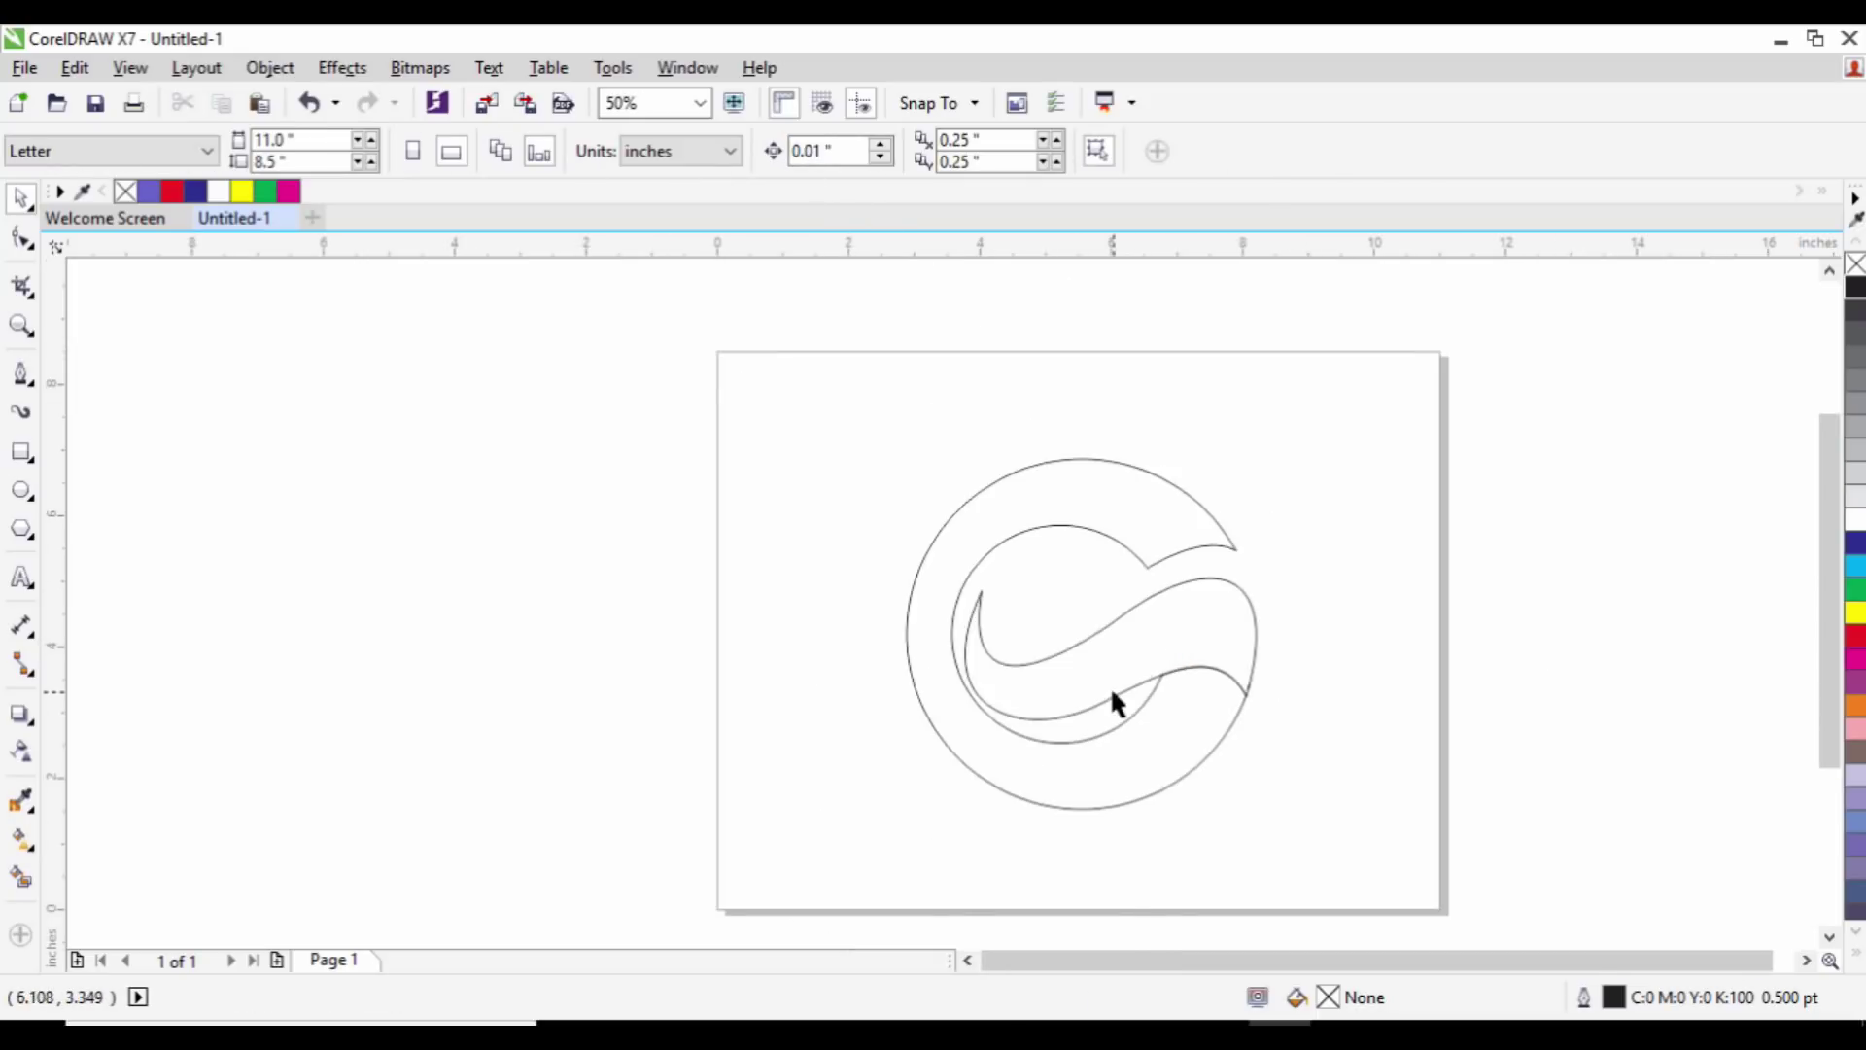
# Step: Drag the swoosh copy's tip and bottom handles so its lower edge hugs the ring's inner edge
pyautogui.scroll(1, 1101, 691)
pyautogui.doubleClick(1103, 701)
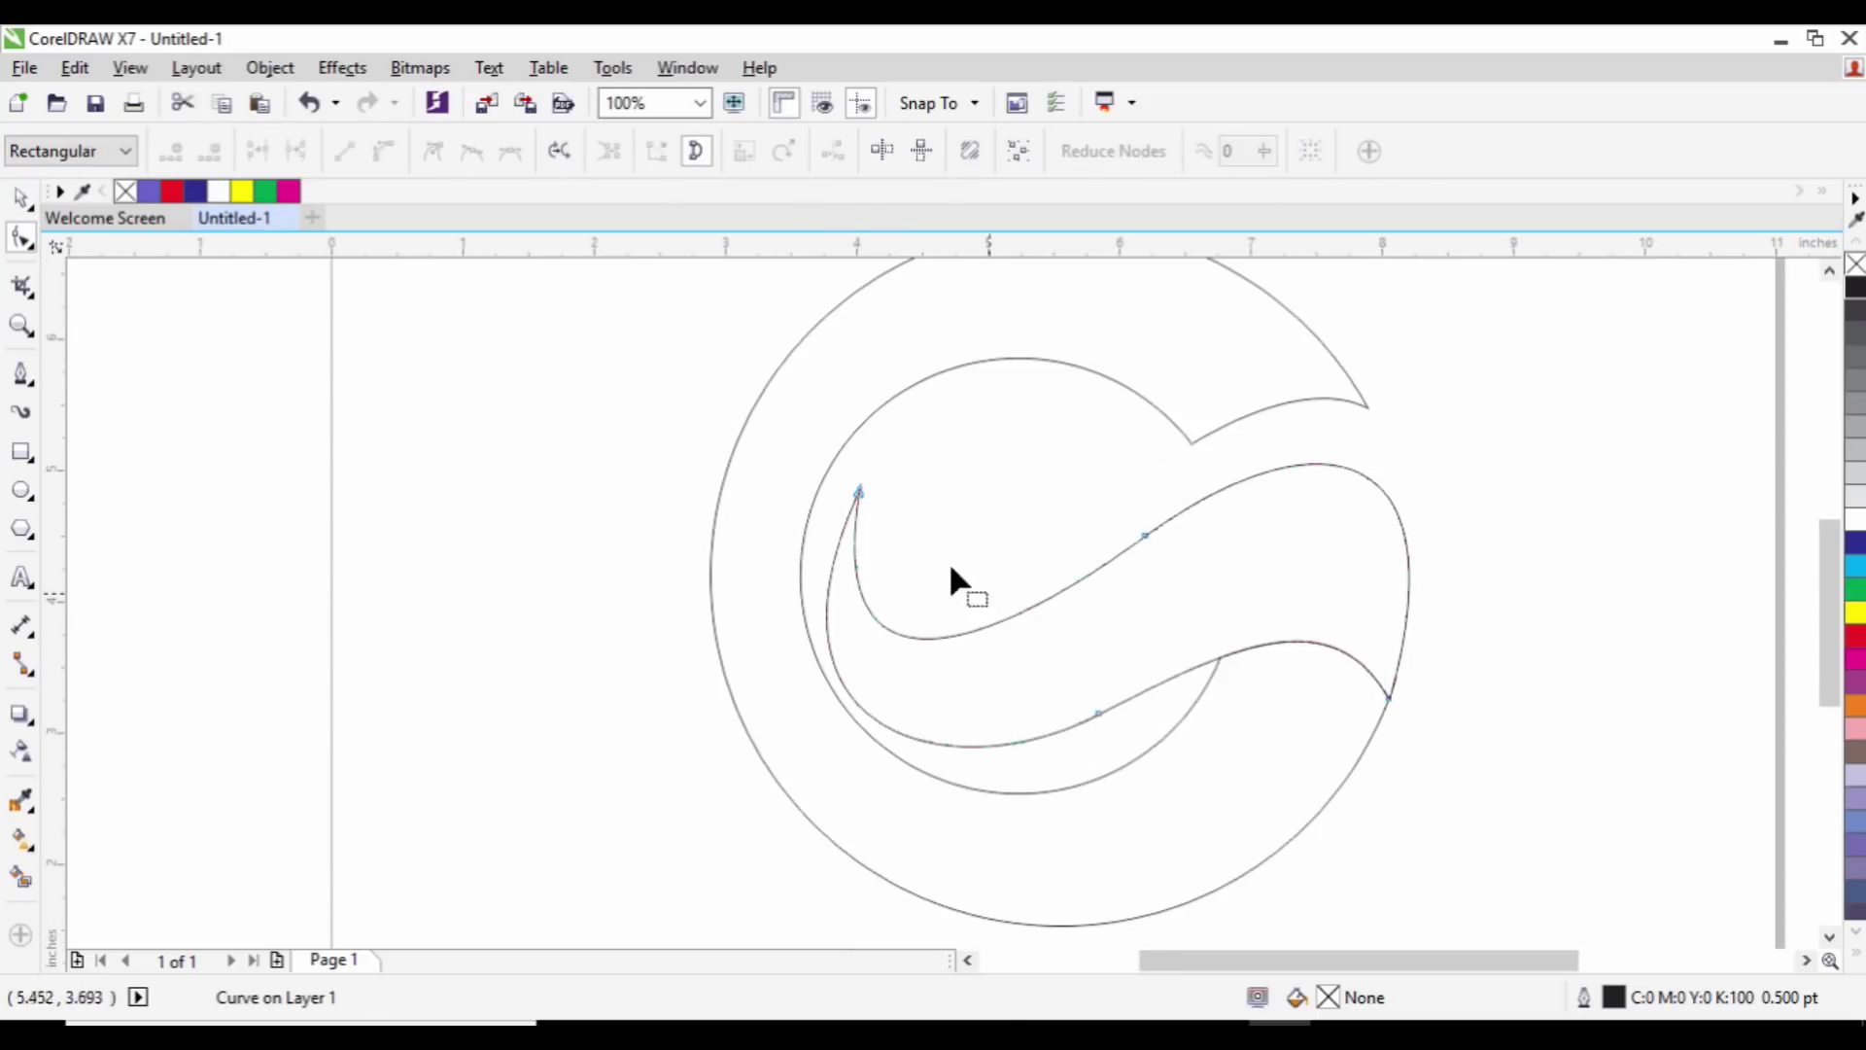
pyautogui.click(858, 492)
pyautogui.moveTo(825, 700); pyautogui.dragTo(849, 660)
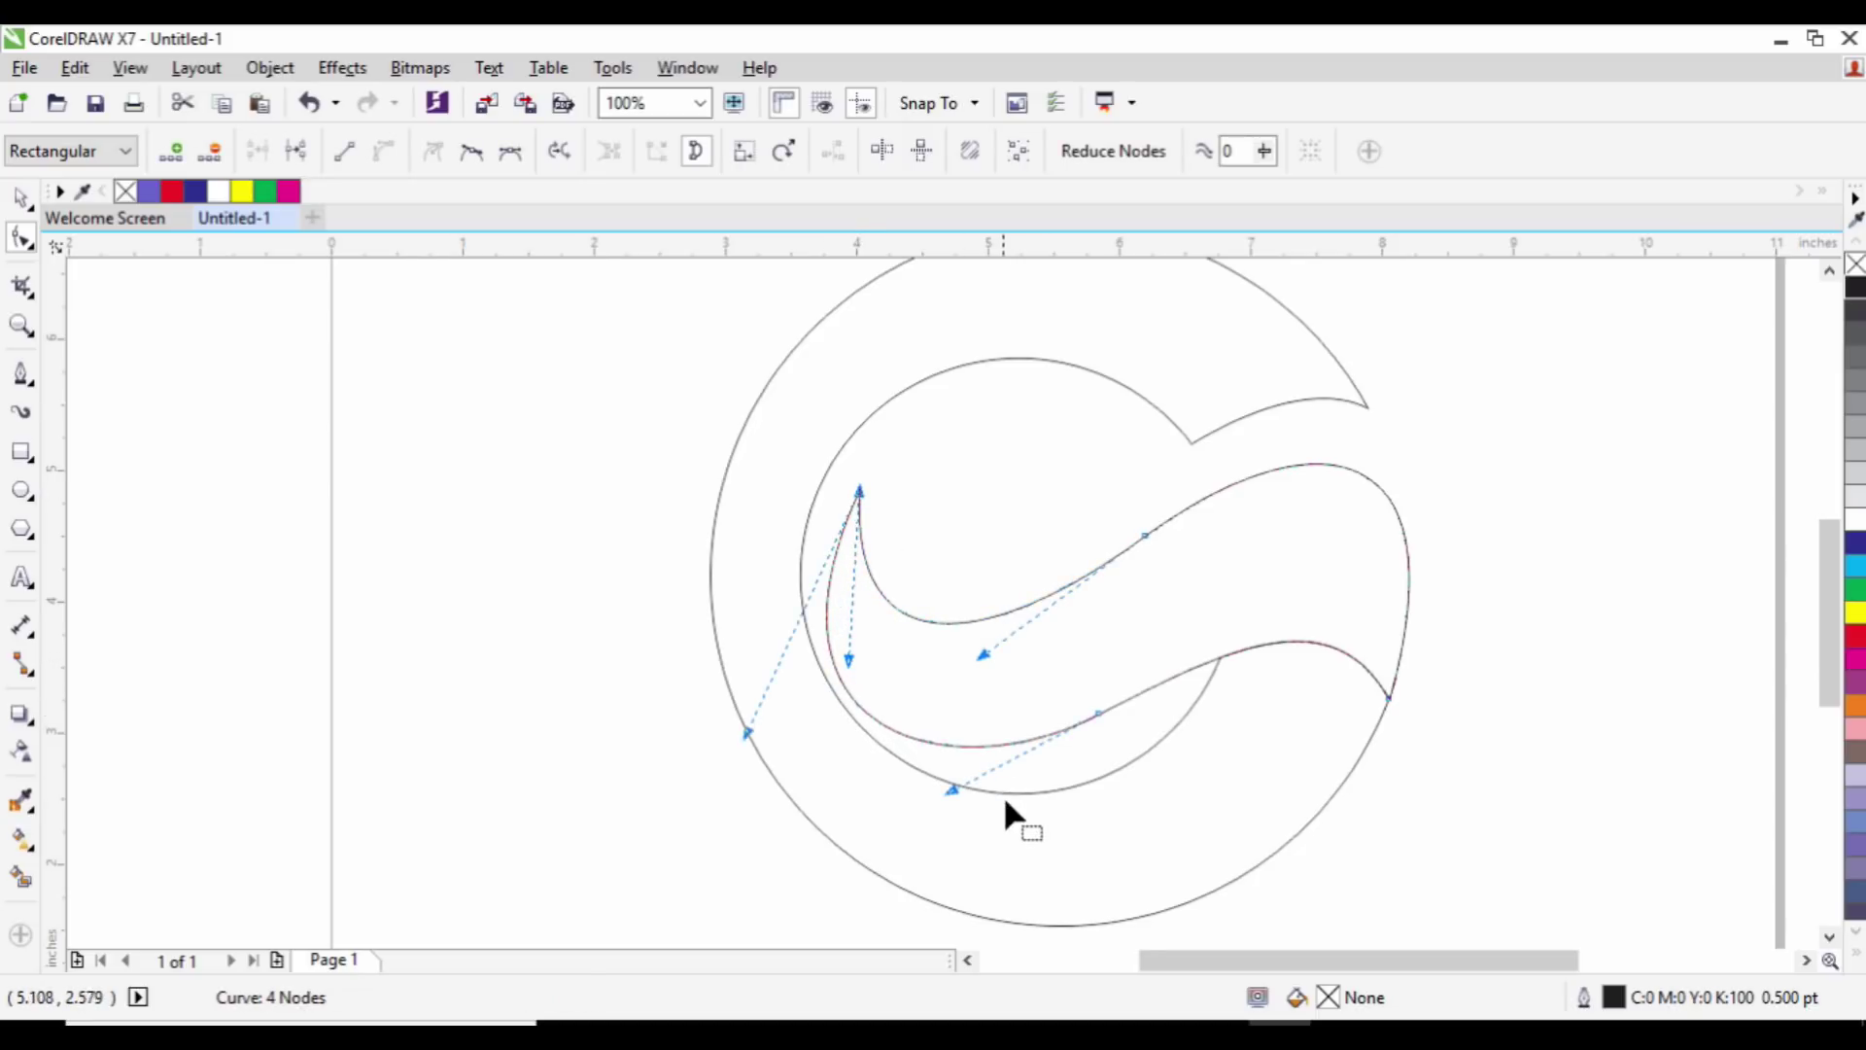
pyautogui.moveTo(953, 786); pyautogui.dragTo(972, 766)
pyautogui.moveTo(747, 731)
pyautogui.mouseDown()
pyautogui.moveTo(795, 747)
pyautogui.moveTo(773, 745)
pyautogui.mouseUp()
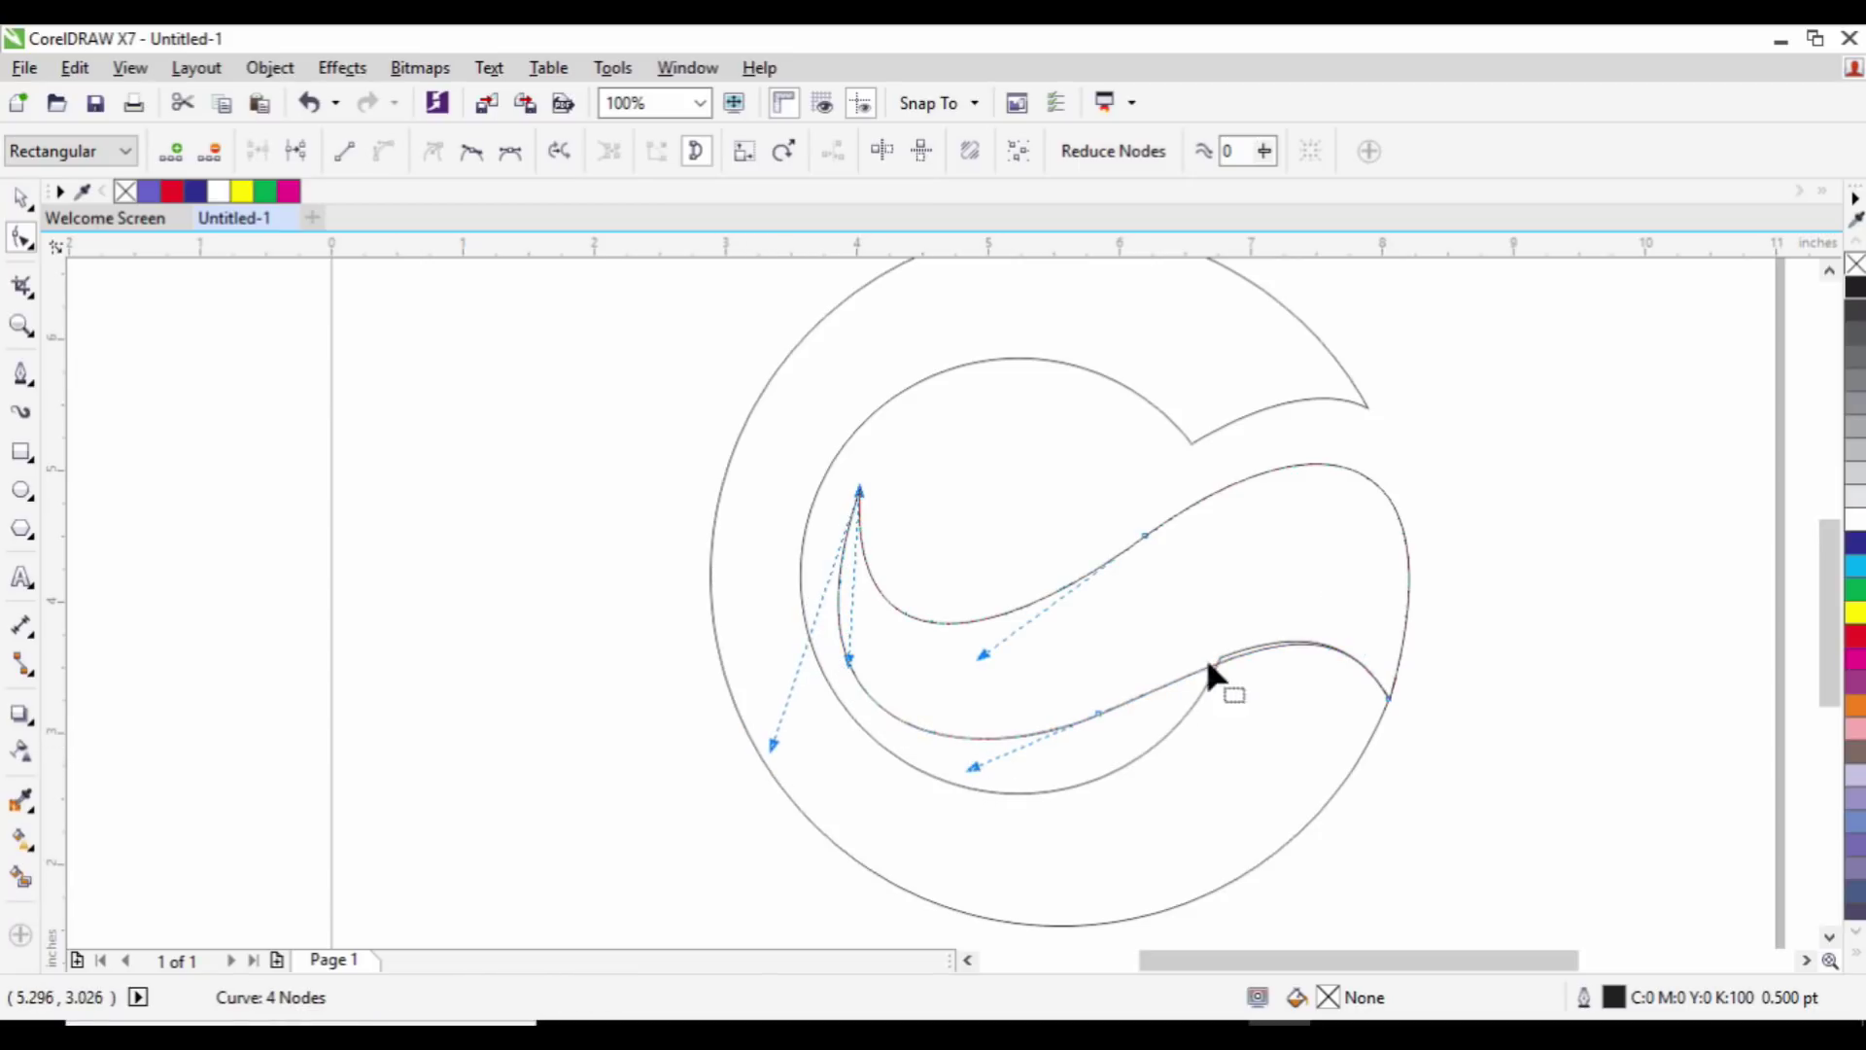
pyautogui.click(21, 199)
pyautogui.click(934, 600)
pyautogui.scroll(-1, 1046, 688)
pyautogui.scroll(2, 1200, 705)
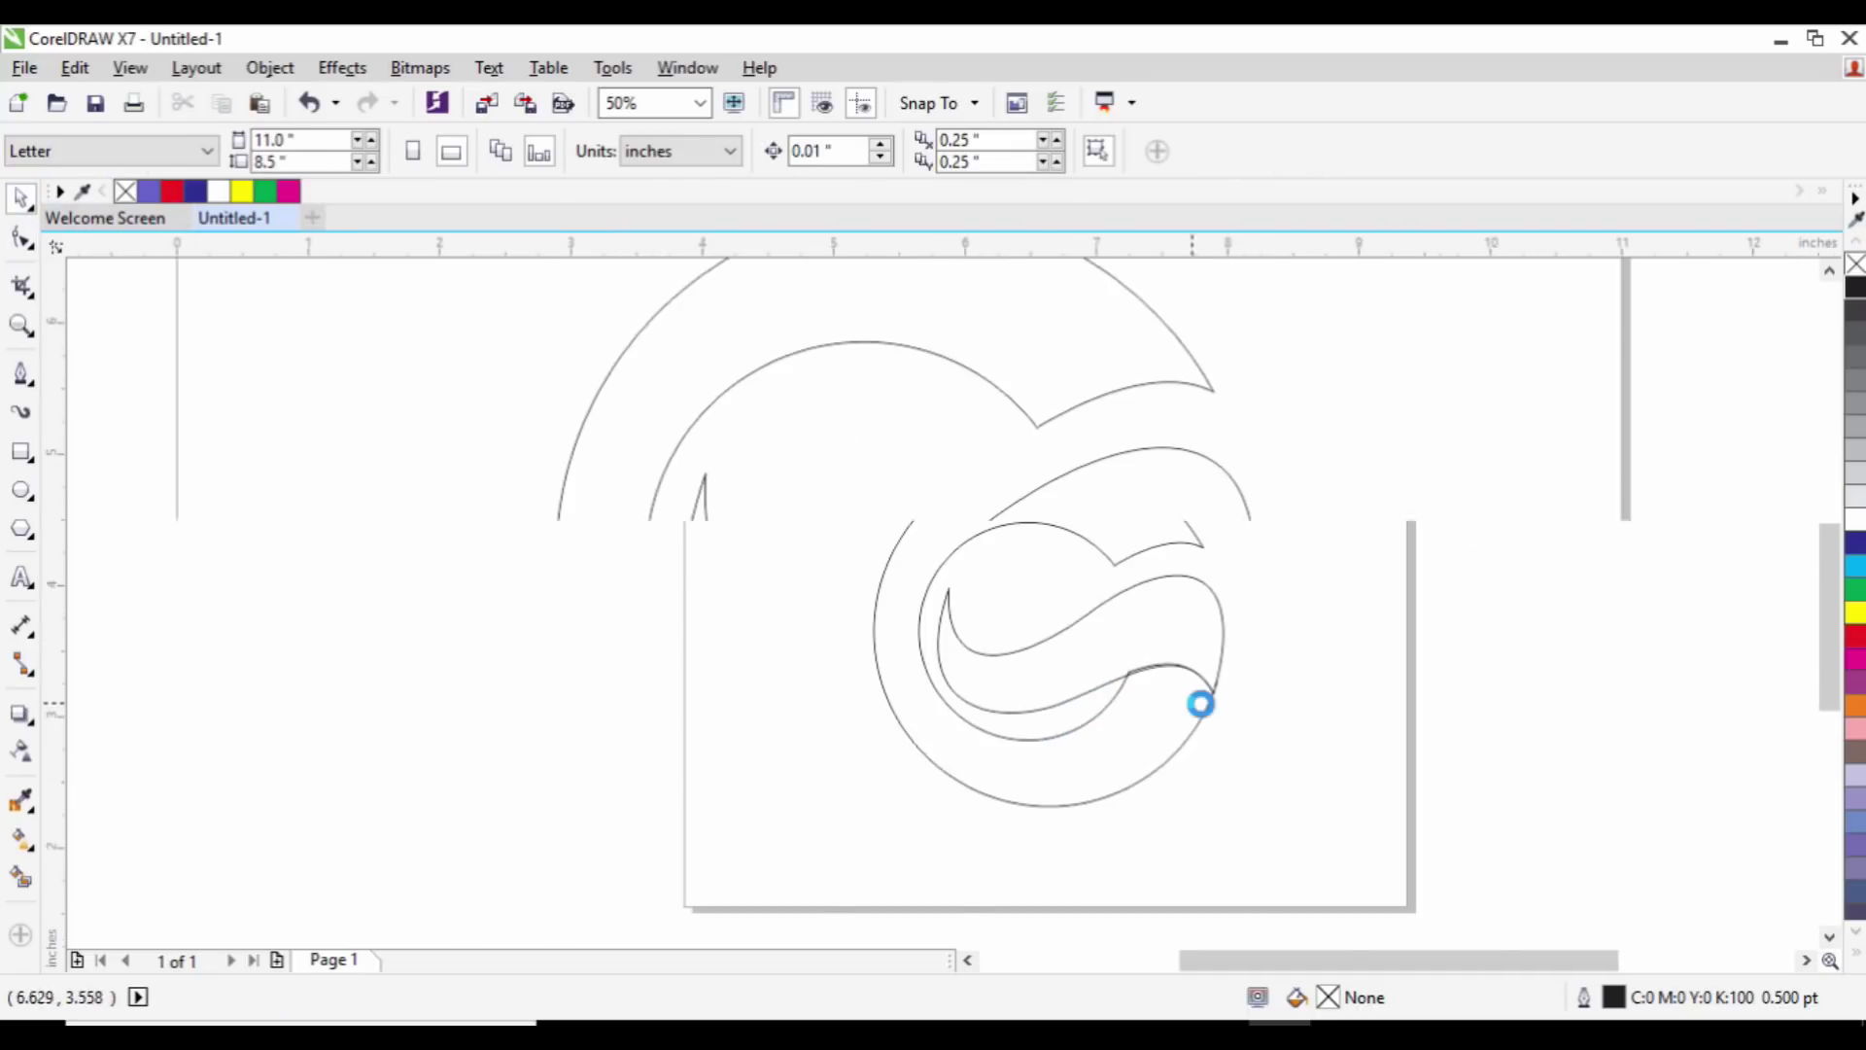
# Step: Trim the swoosh with its overlapping curve and nudge the result to check the cut
pyautogui.click(1189, 566)
pyautogui.keyDown('shift'); pyautogui.click(1126, 721); pyautogui.keyUp('shift')
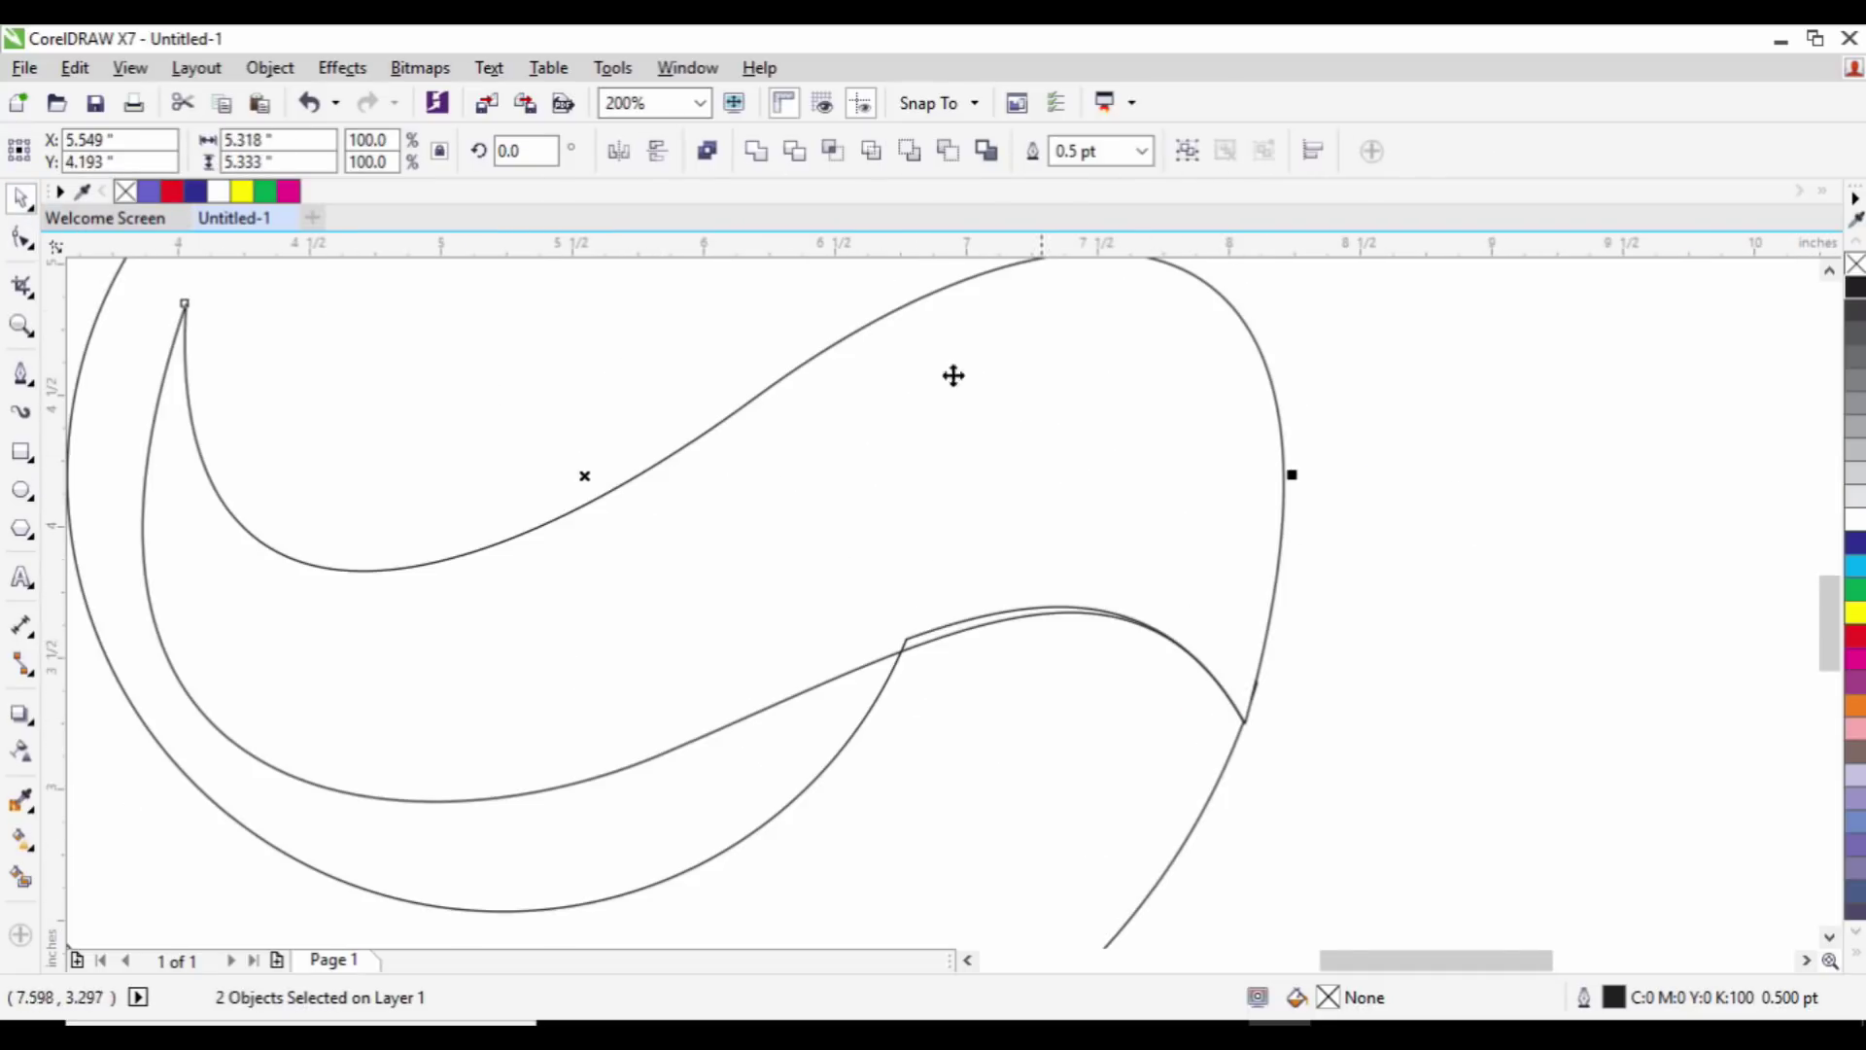
pyautogui.click(798, 151)
pyautogui.click(797, 151)
pyautogui.click(1358, 479)
pyautogui.moveTo(1237, 613); pyautogui.dragTo(1237, 583)
pyautogui.click(1274, 679)
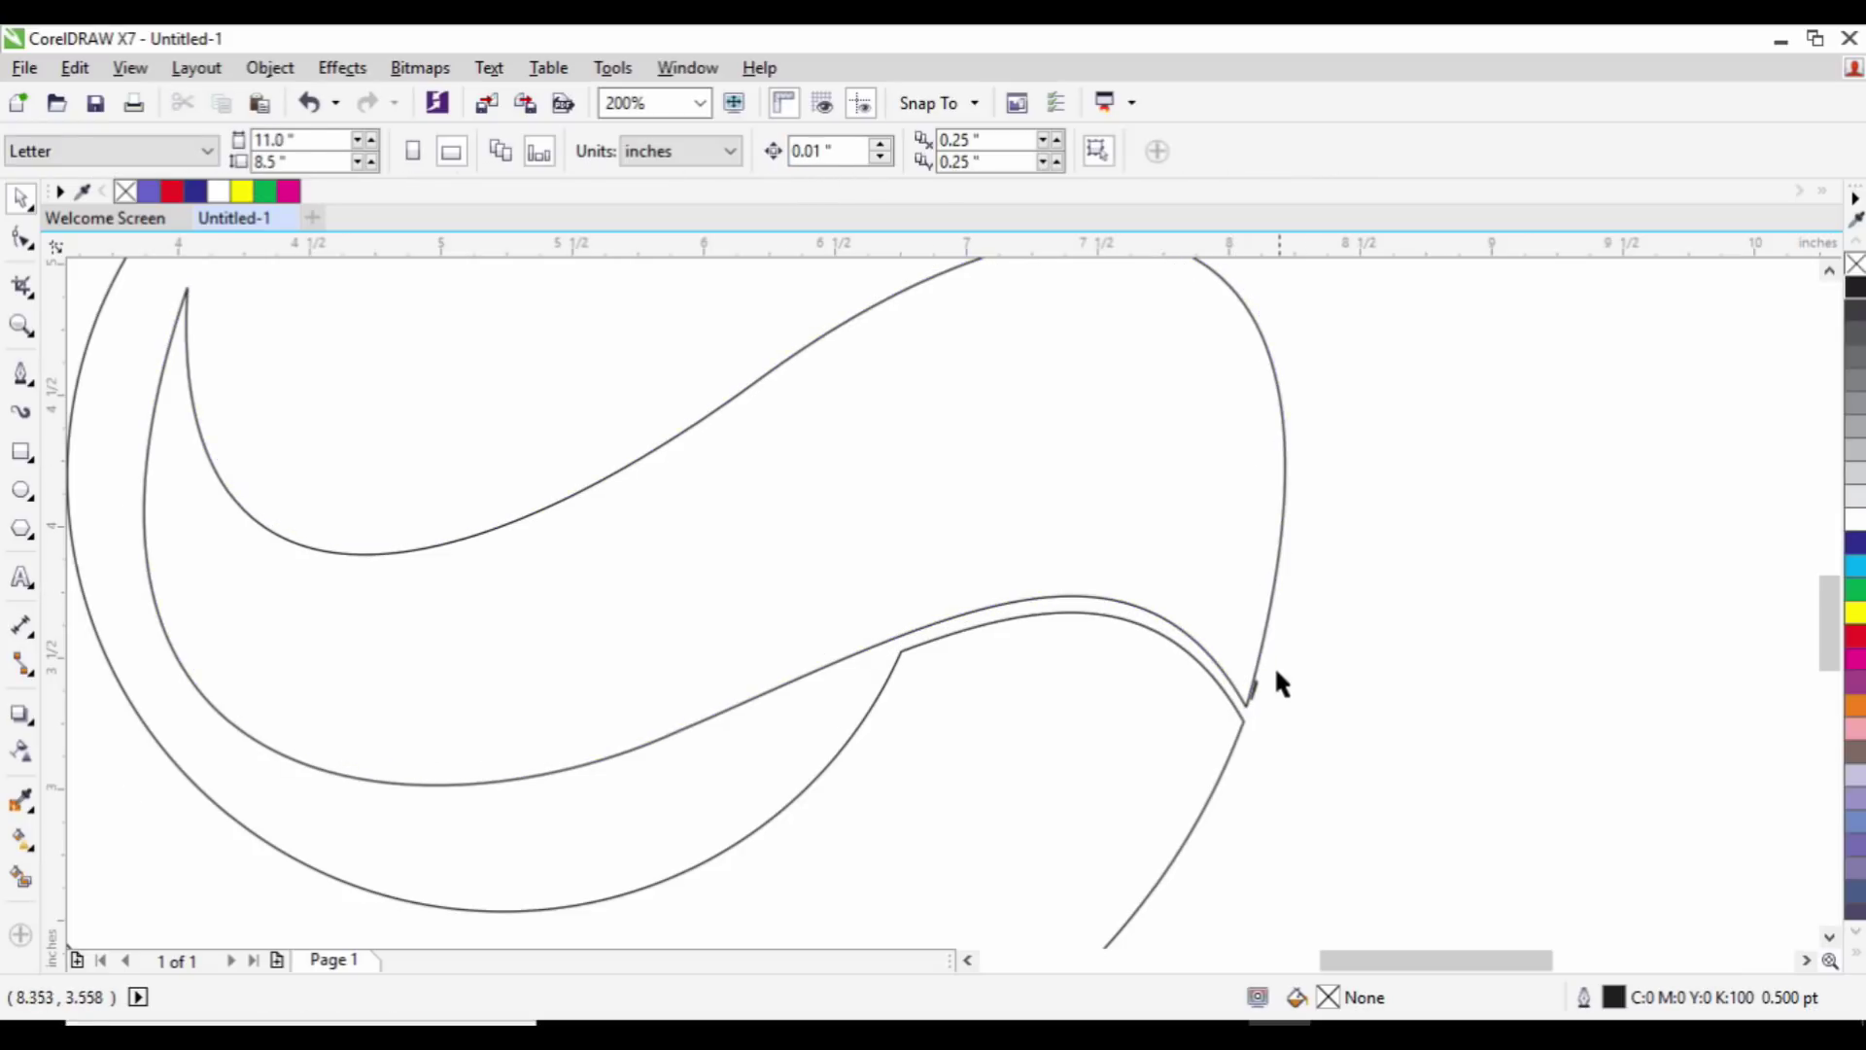
# Step: Delete the nodes of the short leftover segment from the trimmed curve
pyautogui.scroll(3, 1263, 700)
pyautogui.press('F10')
pyautogui.click(1133, 758)
pyautogui.moveTo(1182, 740); pyautogui.dragTo(1081, 875)
pyautogui.press('Delete')
pyautogui.scroll(-2, 1213, 714)
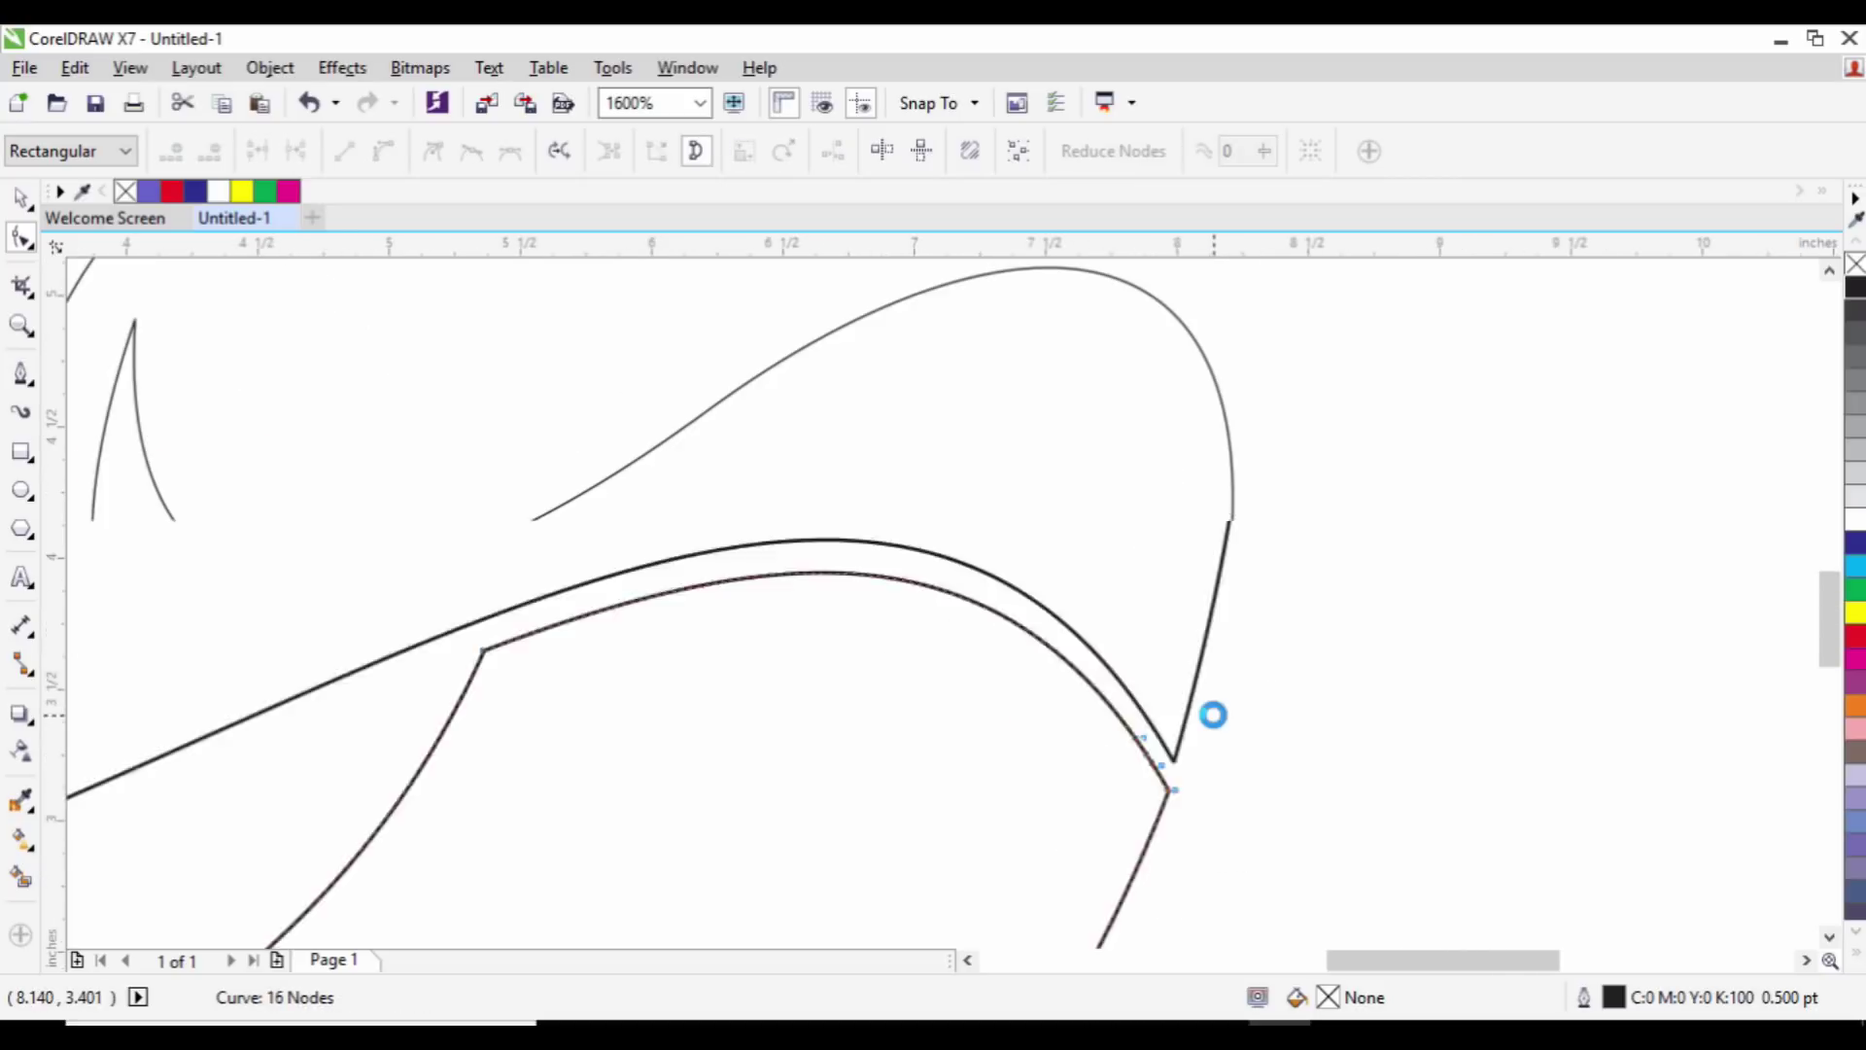
pyautogui.click(21, 197)
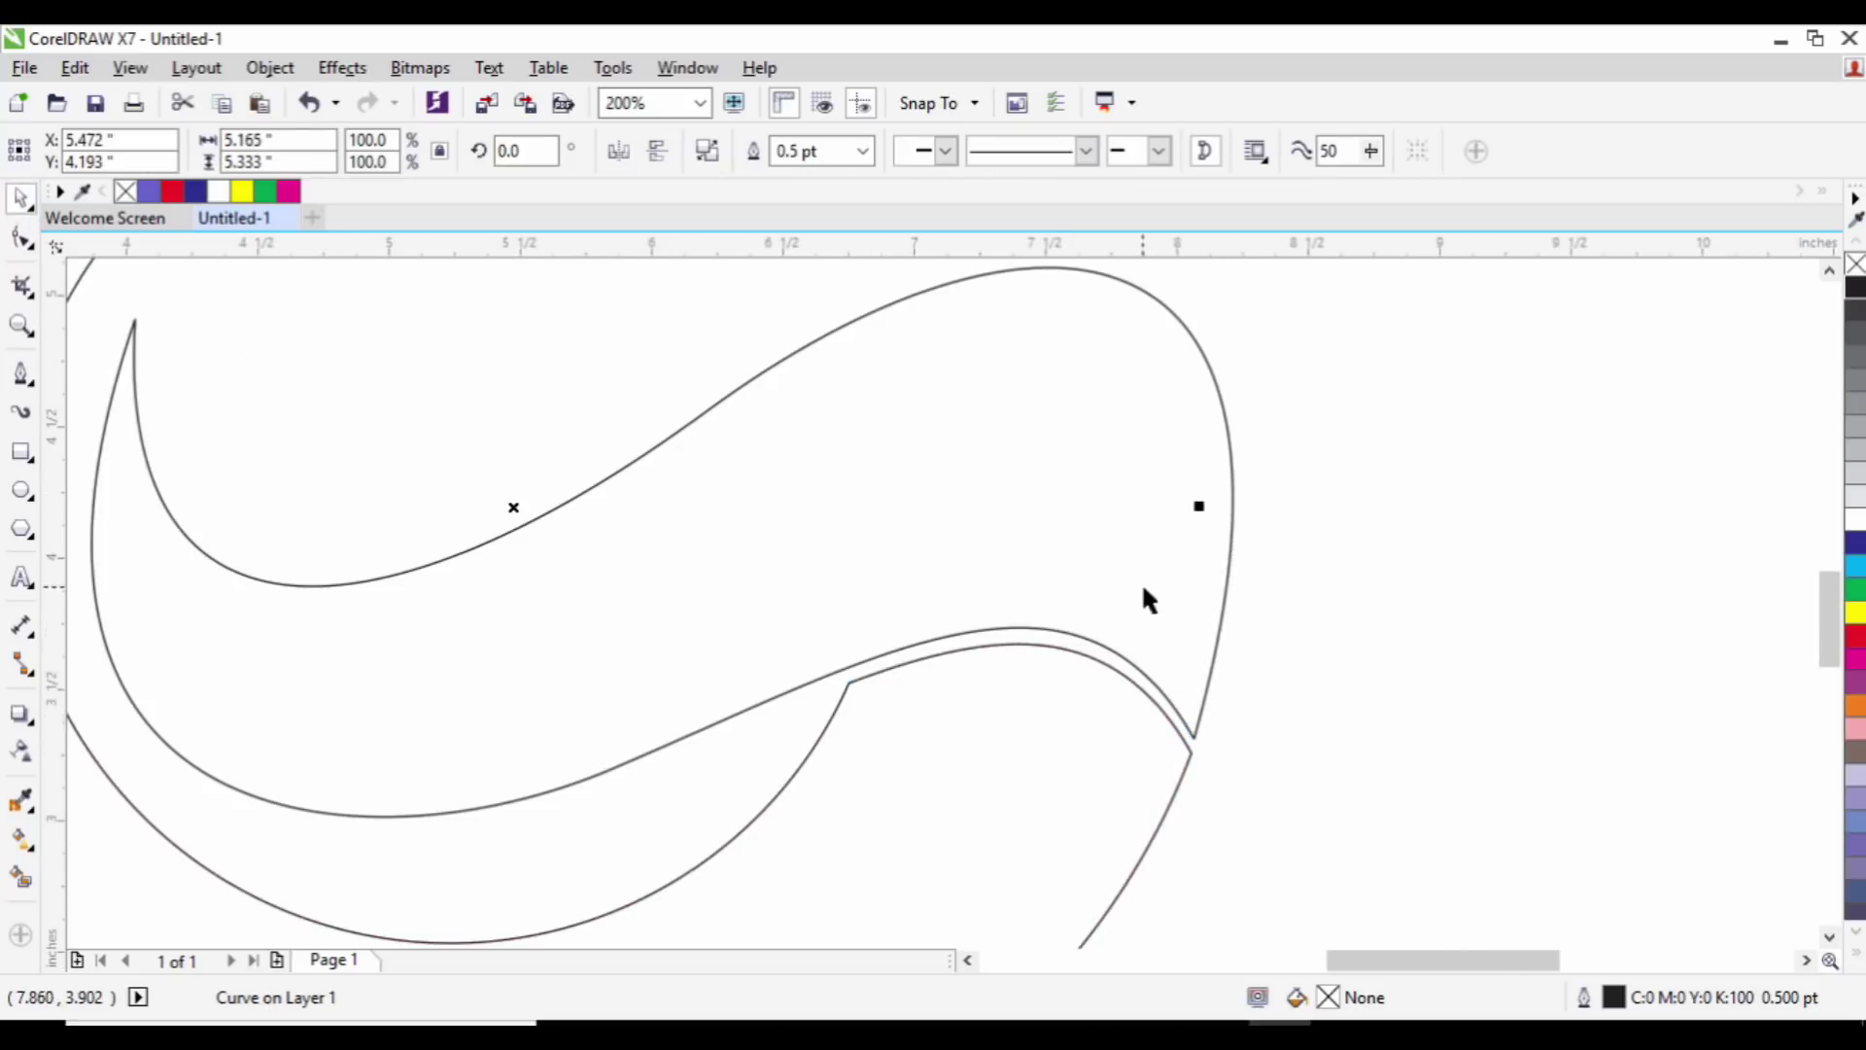
pyautogui.scroll(-2, 1145, 588)
pyautogui.click(1250, 524)
# Step: Draw a 5.438-inch circle to the left of the page
pyautogui.scroll(1, 1017, 560)
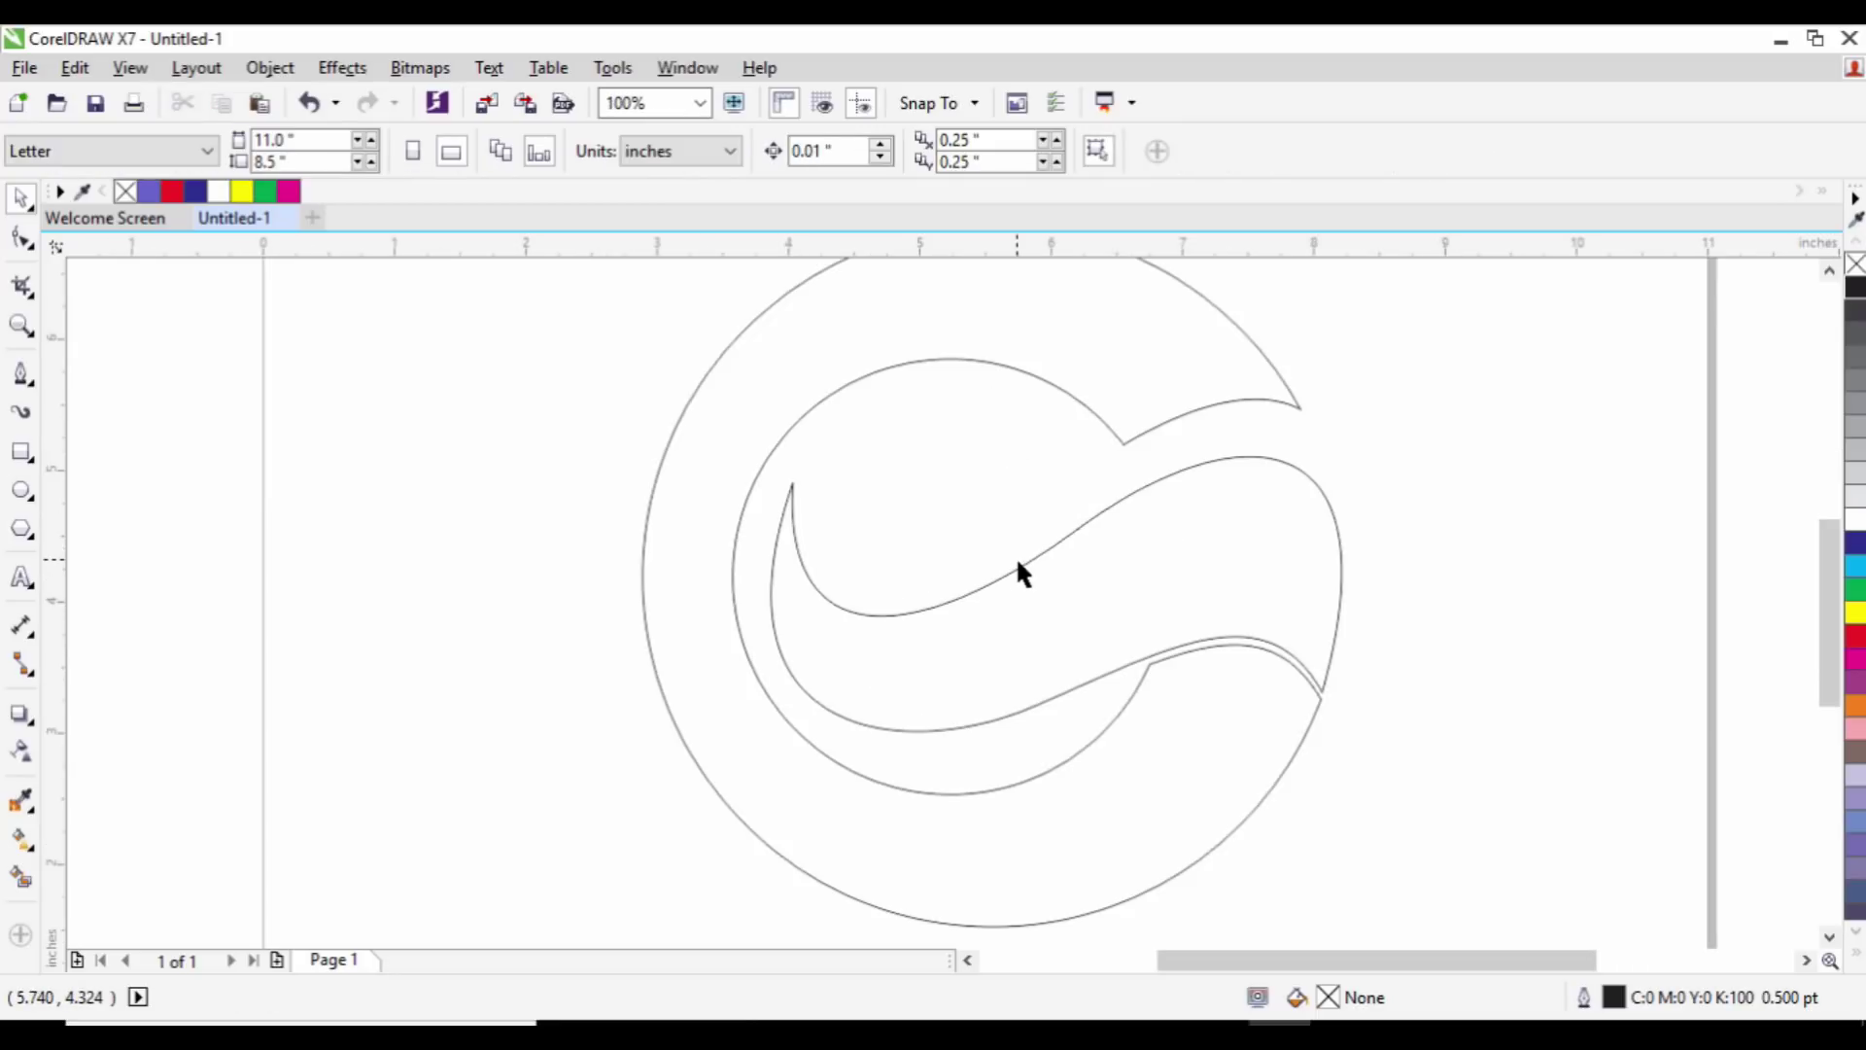
pyautogui.scroll(-1, 1140, 779)
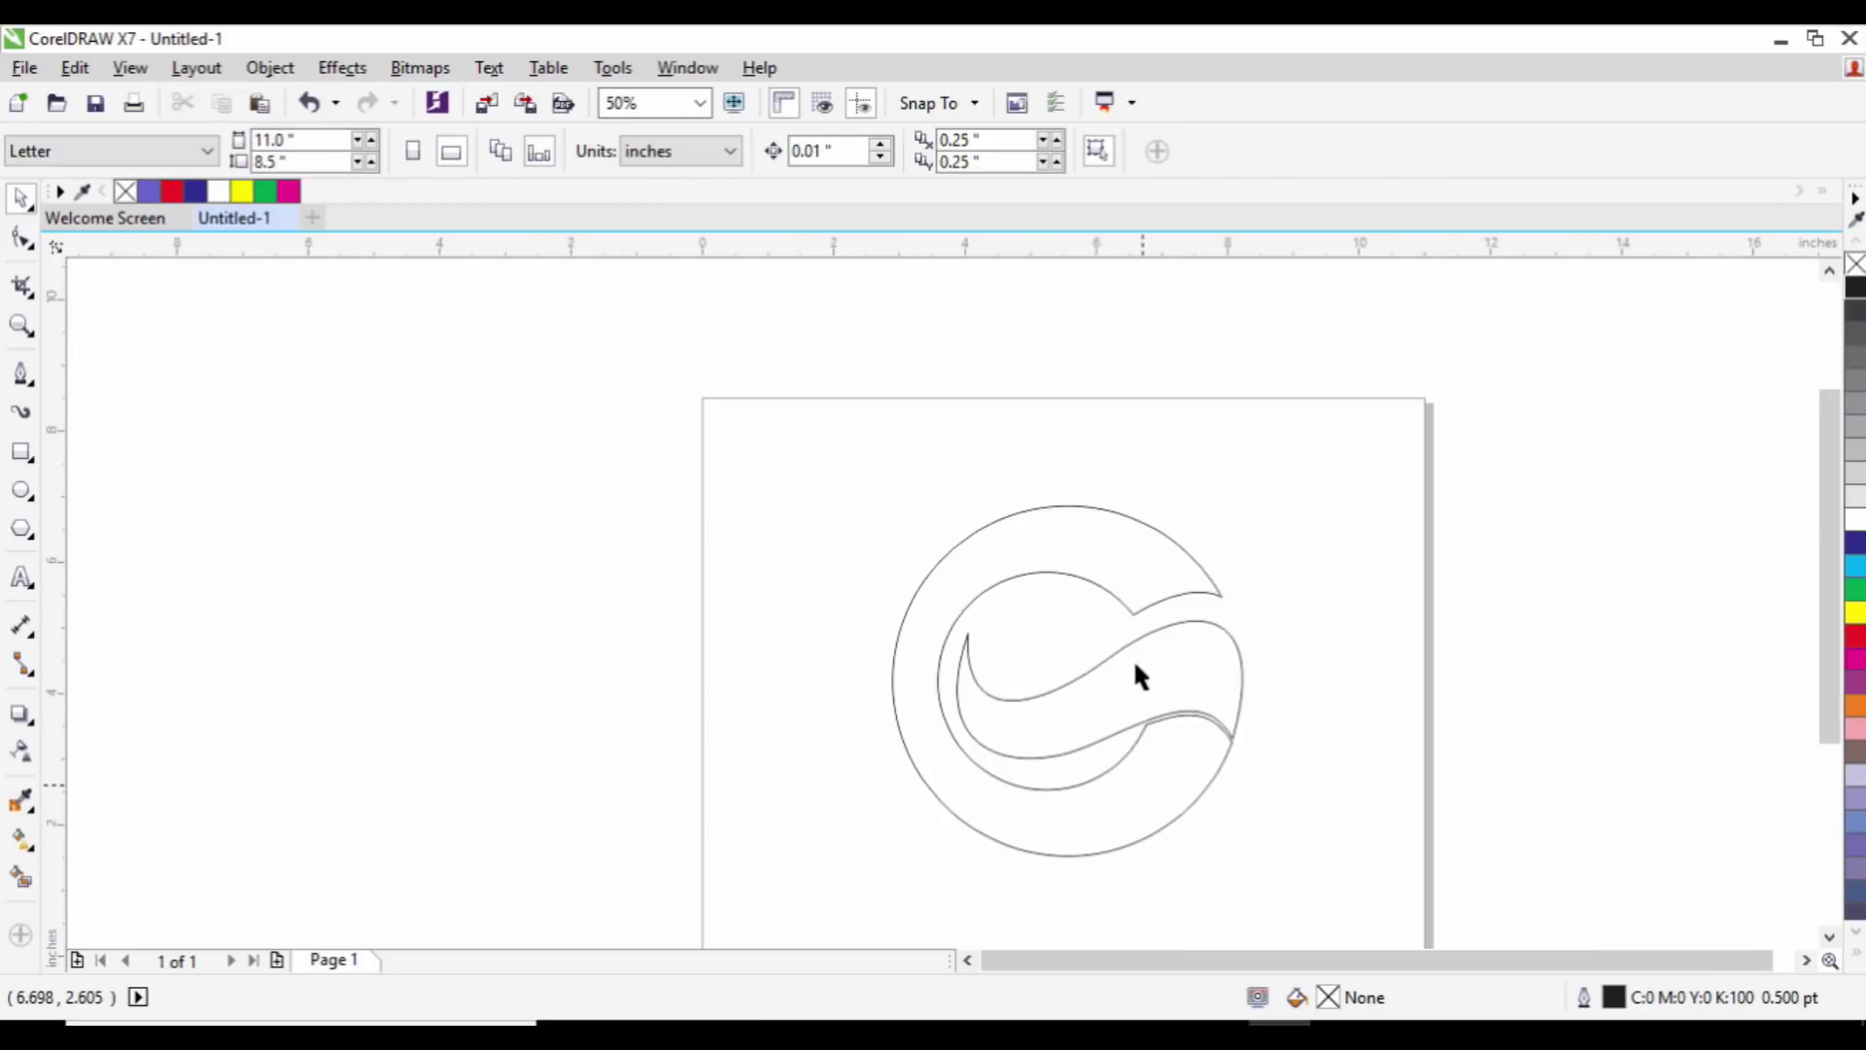
pyautogui.scroll(-1, 1095, 651)
pyautogui.scroll(1, 1059, 593)
pyautogui.click(1051, 529)
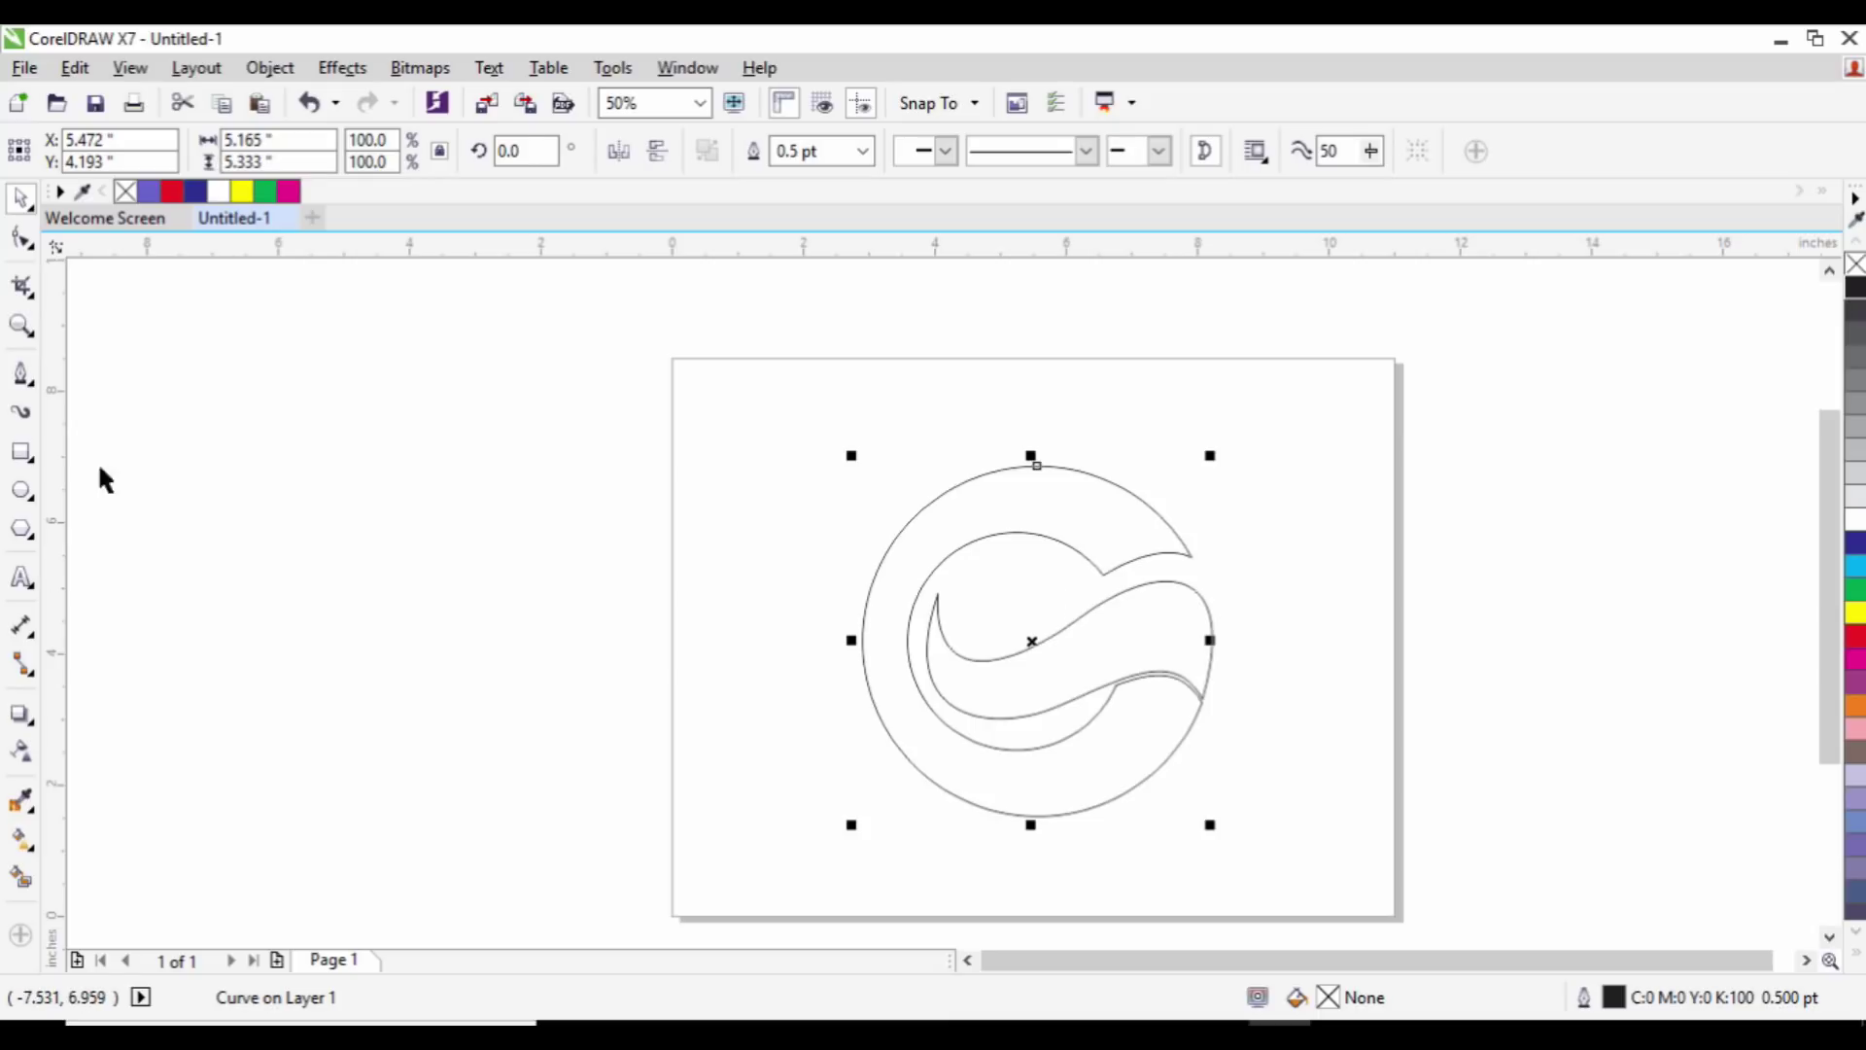
pyautogui.moveTo(394, 486); pyautogui.dragTo(768, 861)
pyautogui.click(22, 198)
# Step: Move the circle over the logo and resize it to about 3.85 inches inside the ring
pyautogui.moveTo(563, 629); pyautogui.dragTo(922, 607)
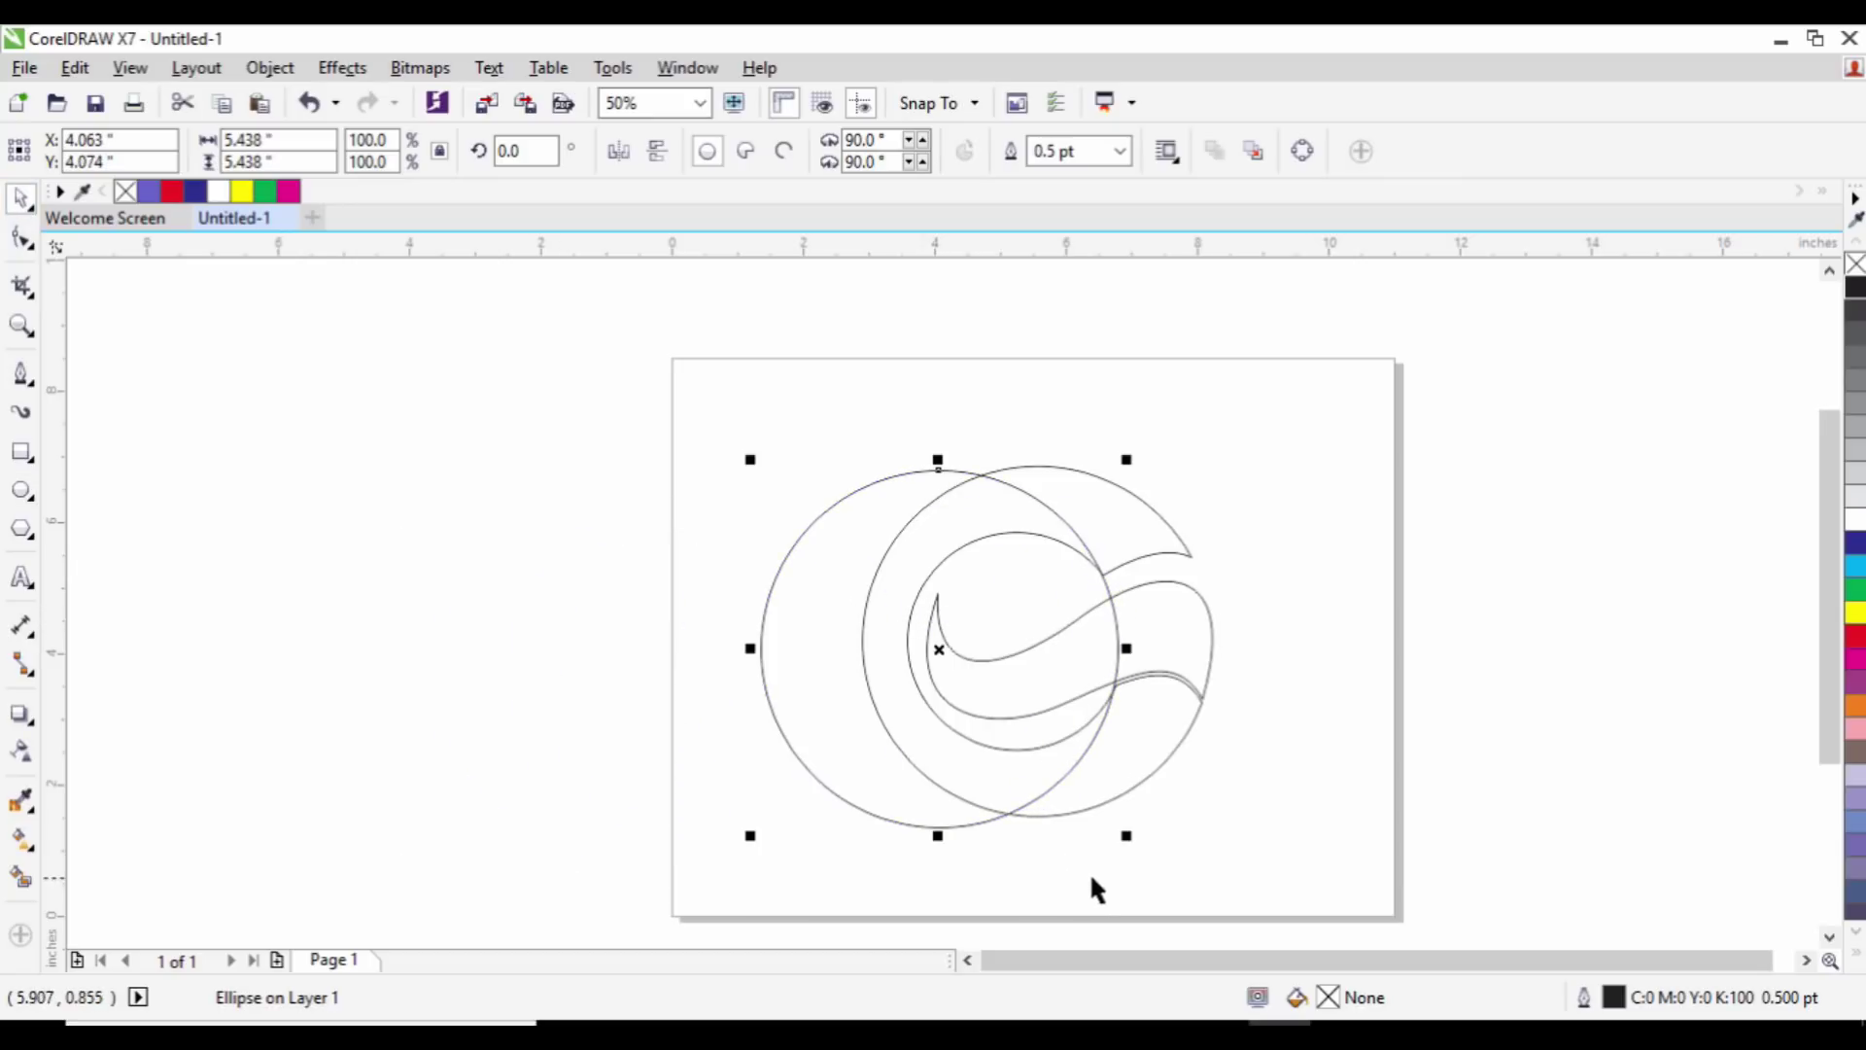
pyautogui.moveTo(1128, 837); pyautogui.dragTo(1108, 821)
pyautogui.scroll(3, 1066, 651)
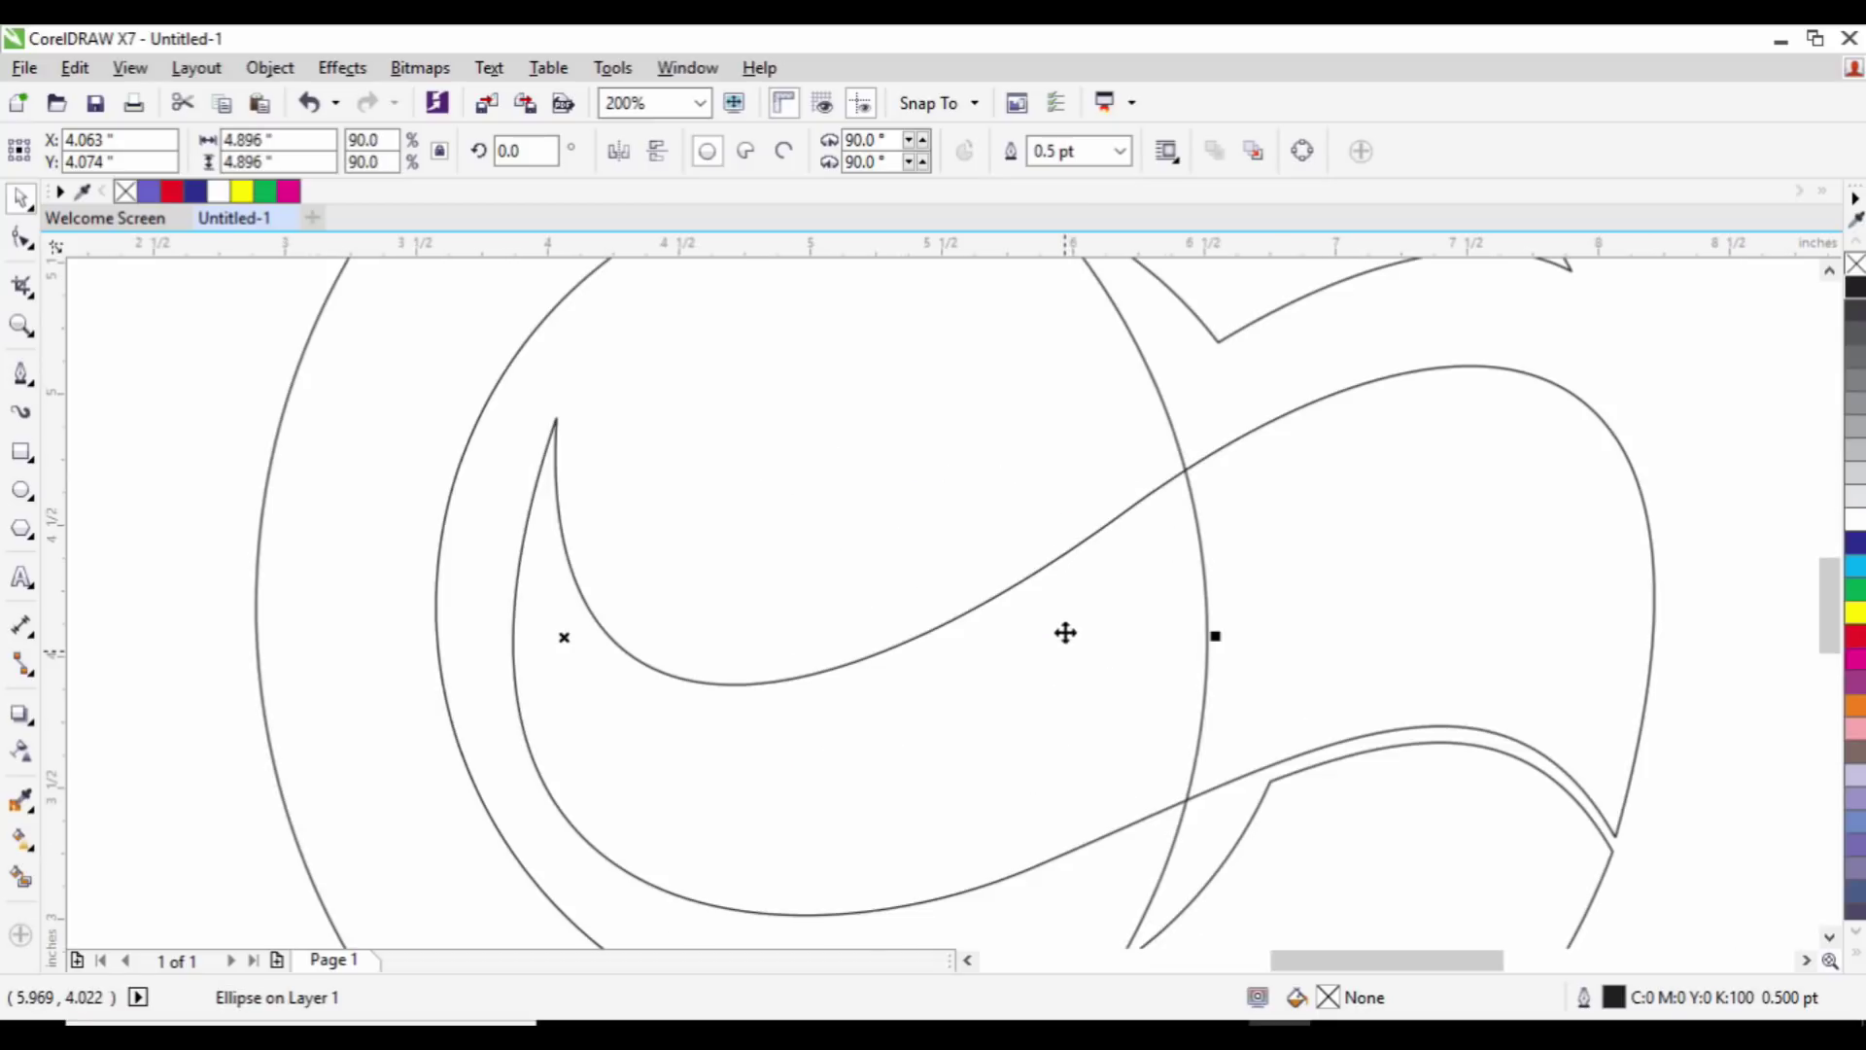
pyautogui.scroll(-3, 983, 548)
pyautogui.scroll(2, 862, 598)
pyautogui.hotkey('ctrl', 'z')
pyautogui.scroll(-2, 862, 595)
pyautogui.scroll(2, 917, 584)
pyautogui.scroll(-2, 1147, 522)
pyautogui.scroll(2, 980, 467)
pyautogui.moveTo(1203, 926); pyautogui.dragTo(1052, 783)
pyautogui.moveTo(948, 467); pyautogui.dragTo(1090, 433)
pyautogui.moveTo(744, 755); pyautogui.dragTo(644, 831)
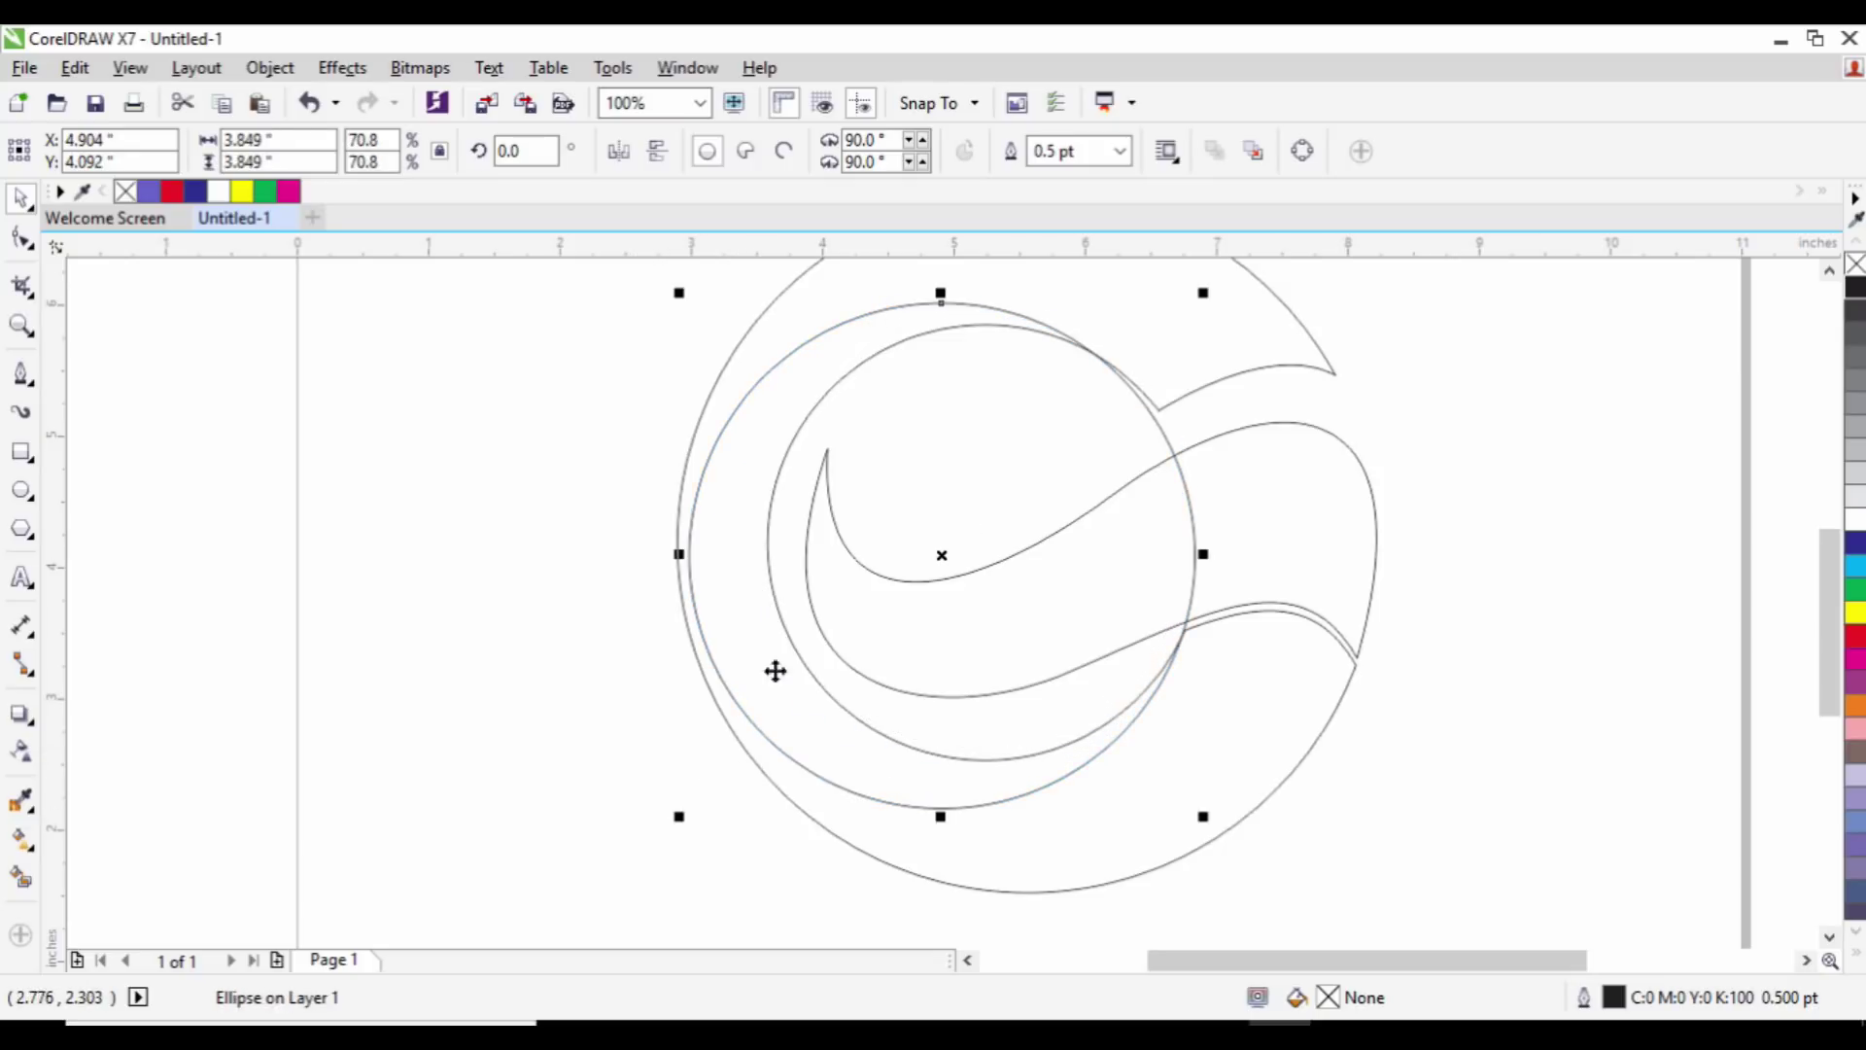
pyautogui.moveTo(1036, 479); pyautogui.dragTo(1047, 466)
# Step: Widen and flatten it into a 4.083 × 3.677-inch ellipse, nudging it into position
pyautogui.moveTo(690, 545); pyautogui.dragTo(651, 542)
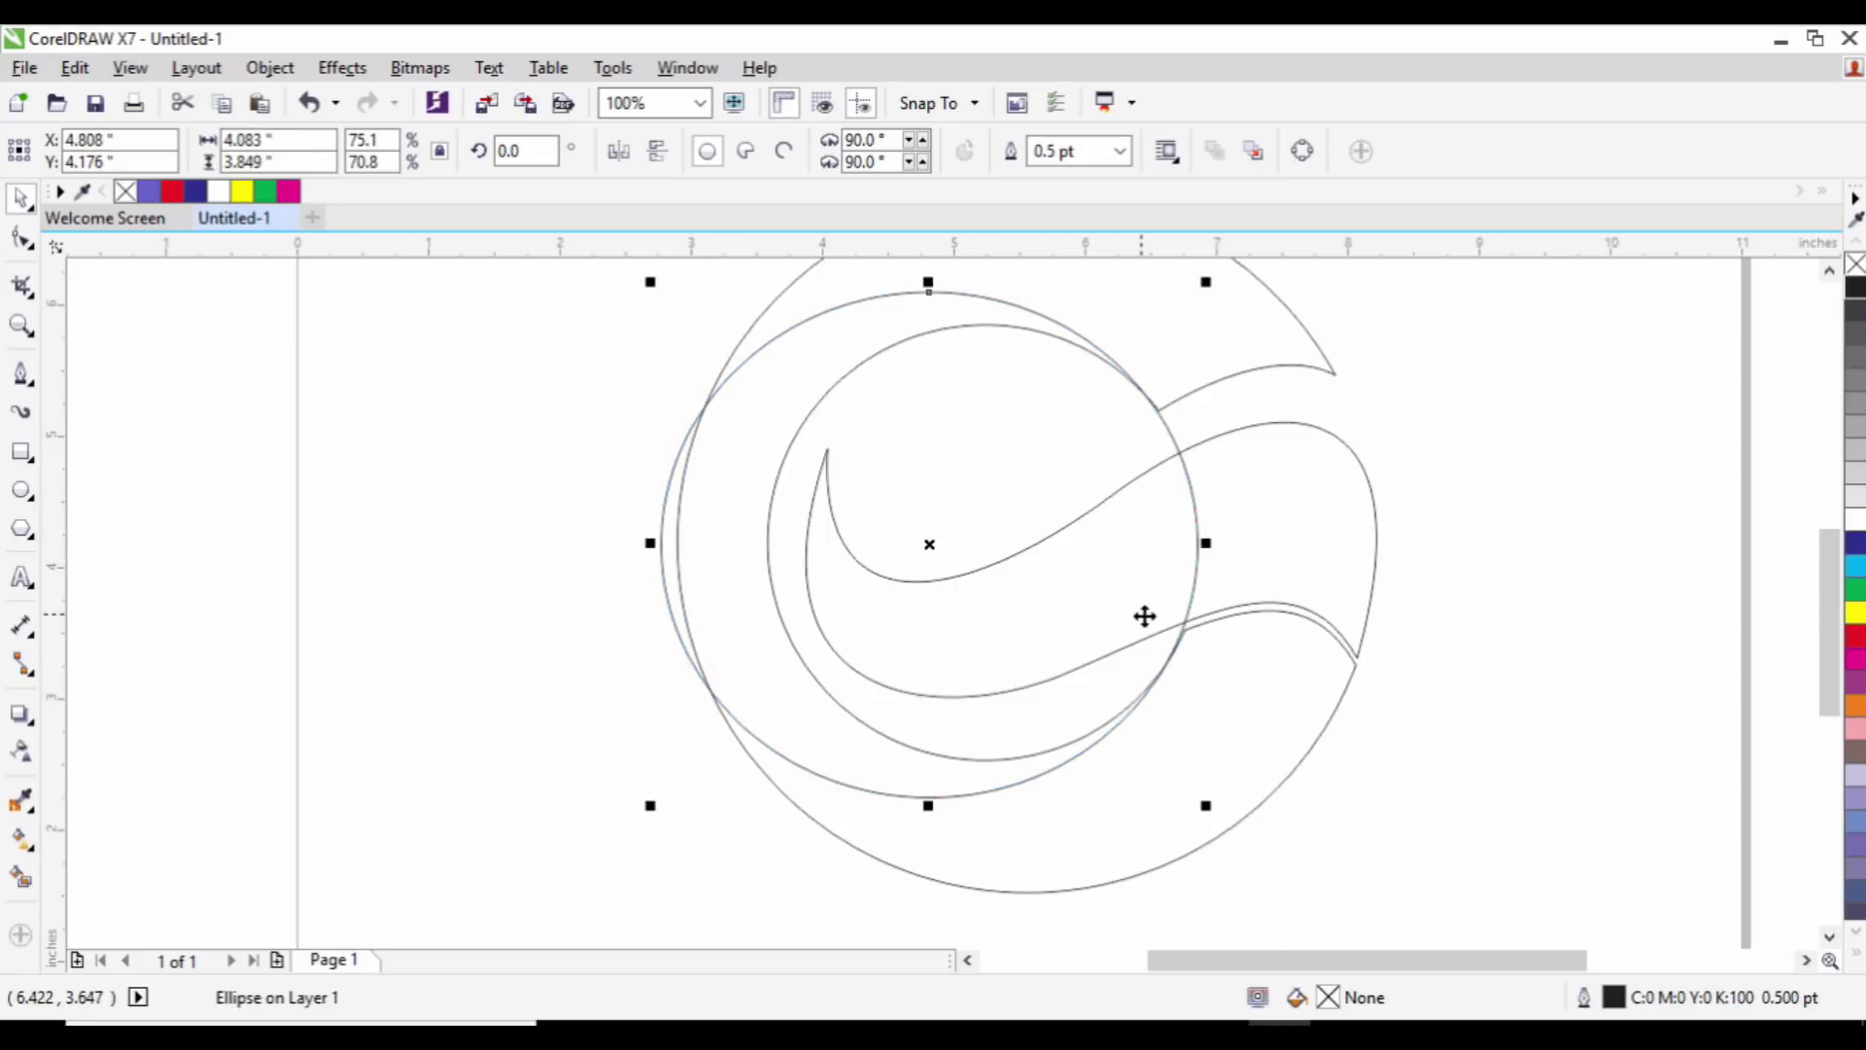
pyautogui.scroll(2, 1142, 614)
pyautogui.moveTo(1076, 368); pyautogui.dragTo(1083, 354)
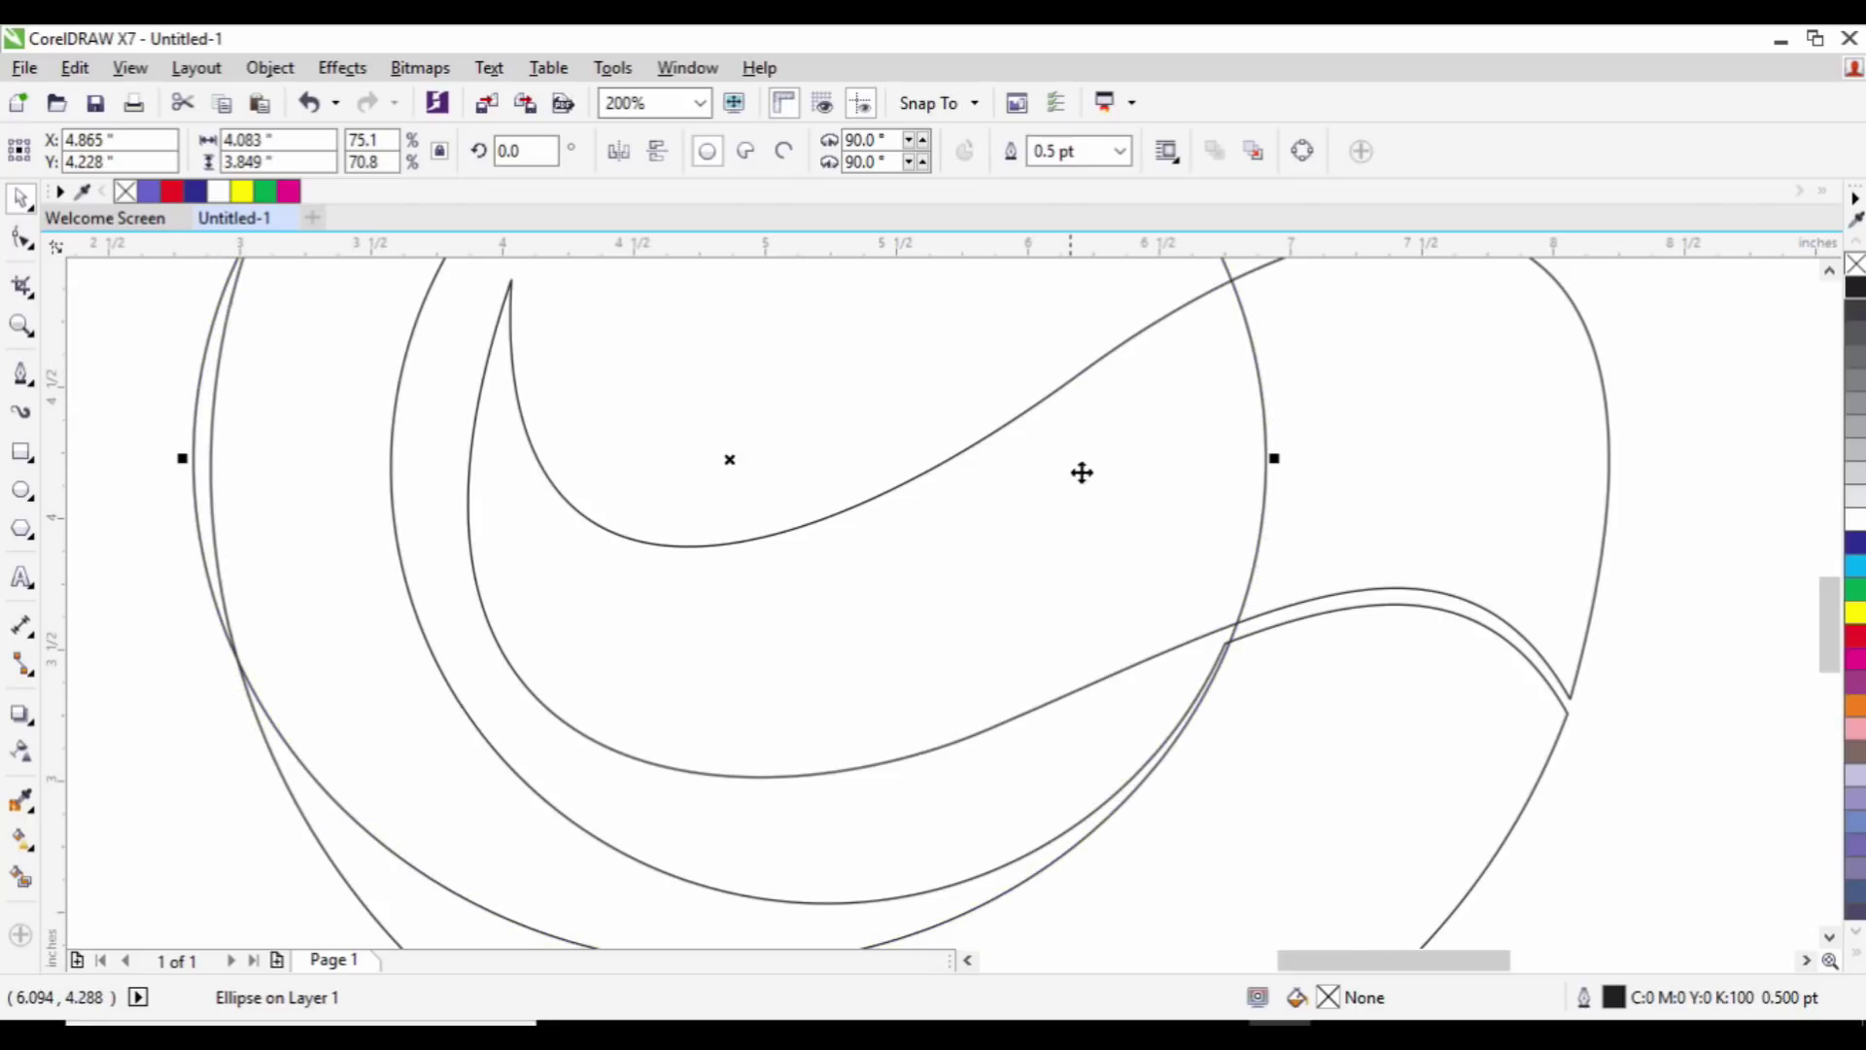
pyautogui.scroll(4, 1226, 651)
pyautogui.moveTo(1251, 669); pyautogui.dragTo(1216, 667)
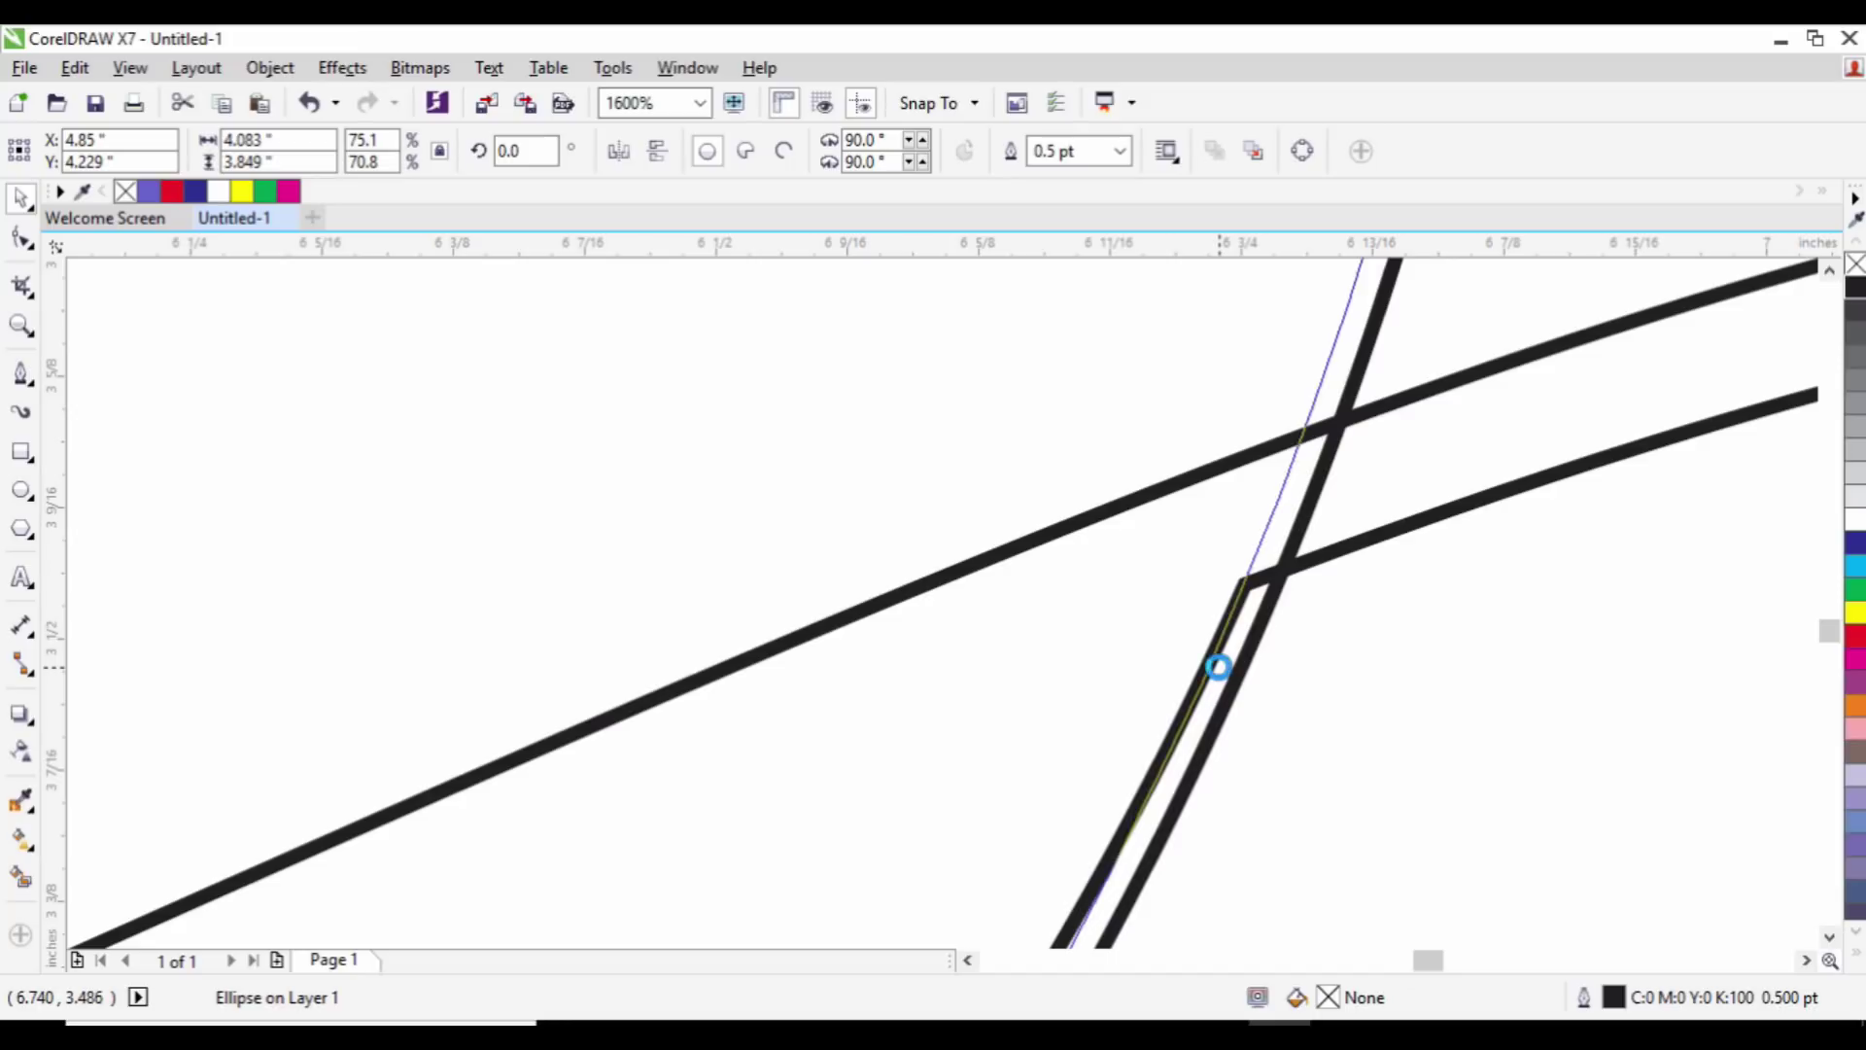
pyautogui.scroll(-5, 1216, 667)
pyautogui.scroll(2, 1099, 505)
pyautogui.scroll(-3, 1053, 437)
pyautogui.scroll(2, 1031, 509)
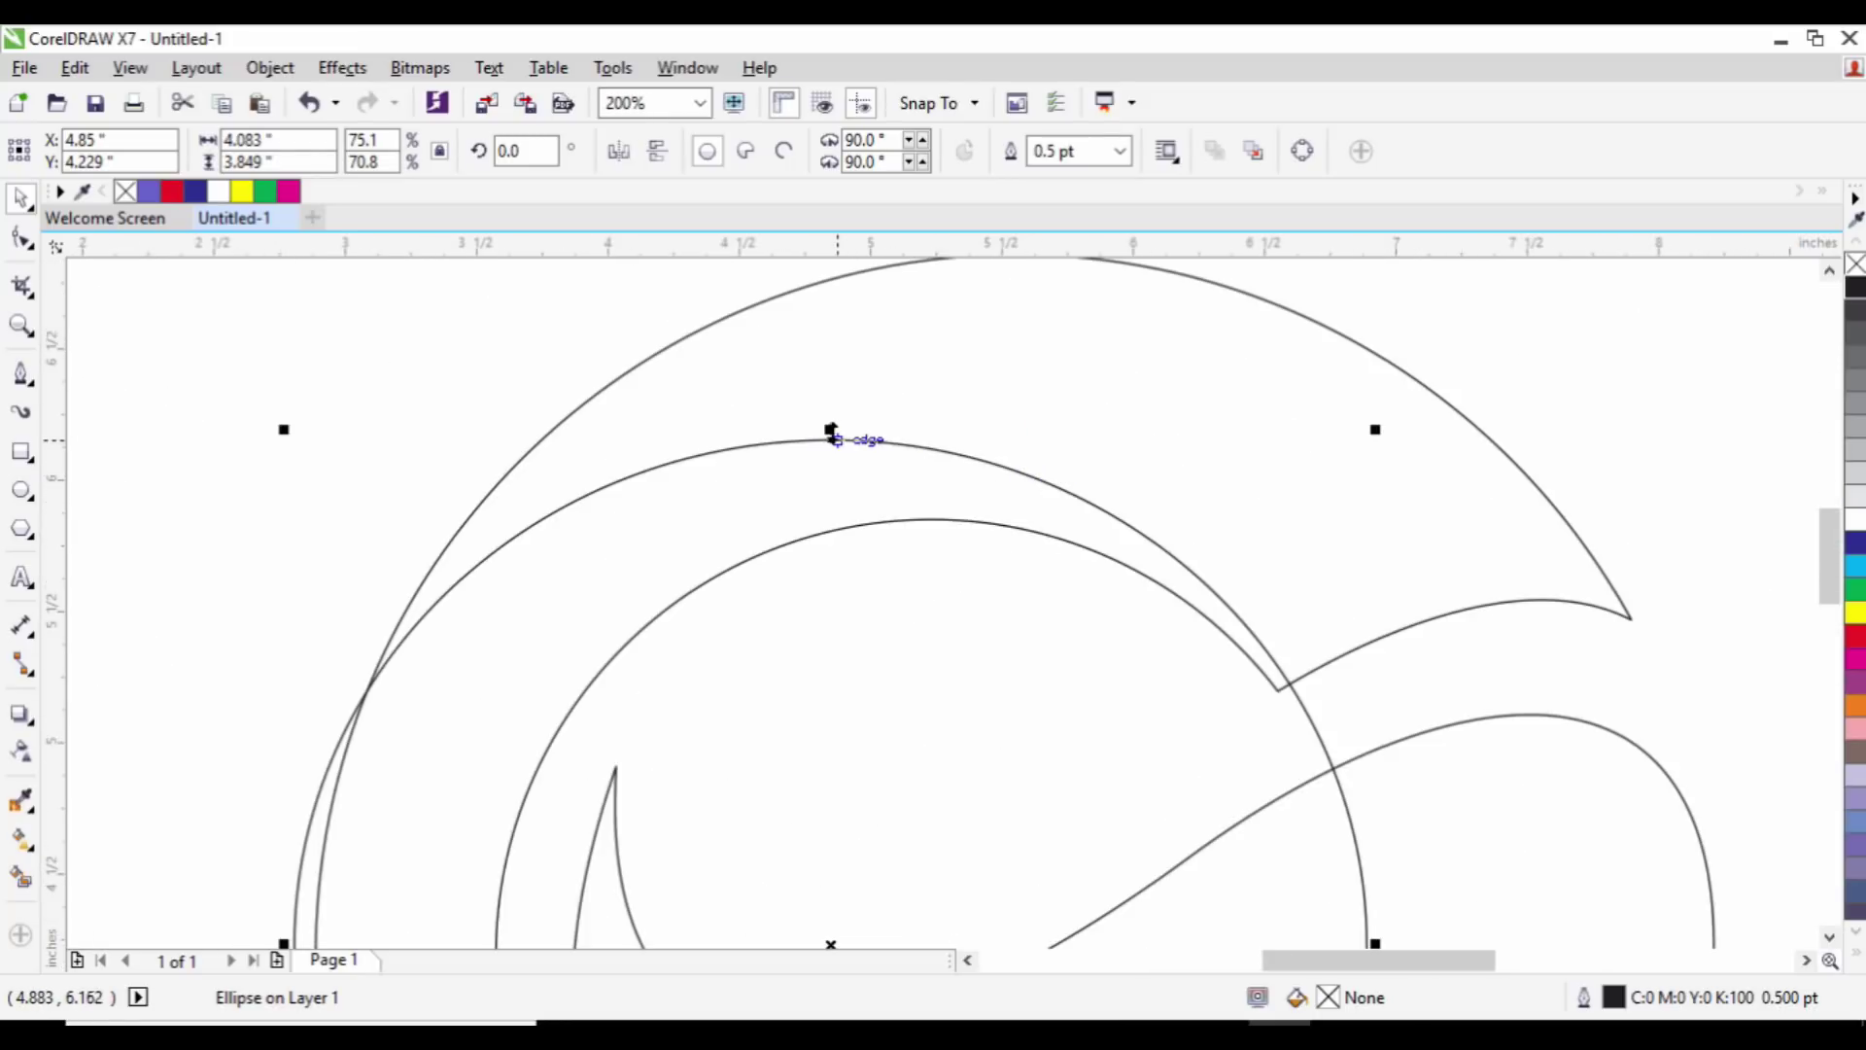
pyautogui.moveTo(833, 432); pyautogui.dragTo(854, 466)
pyautogui.scroll(-3, 887, 412)
pyautogui.scroll(3, 871, 500)
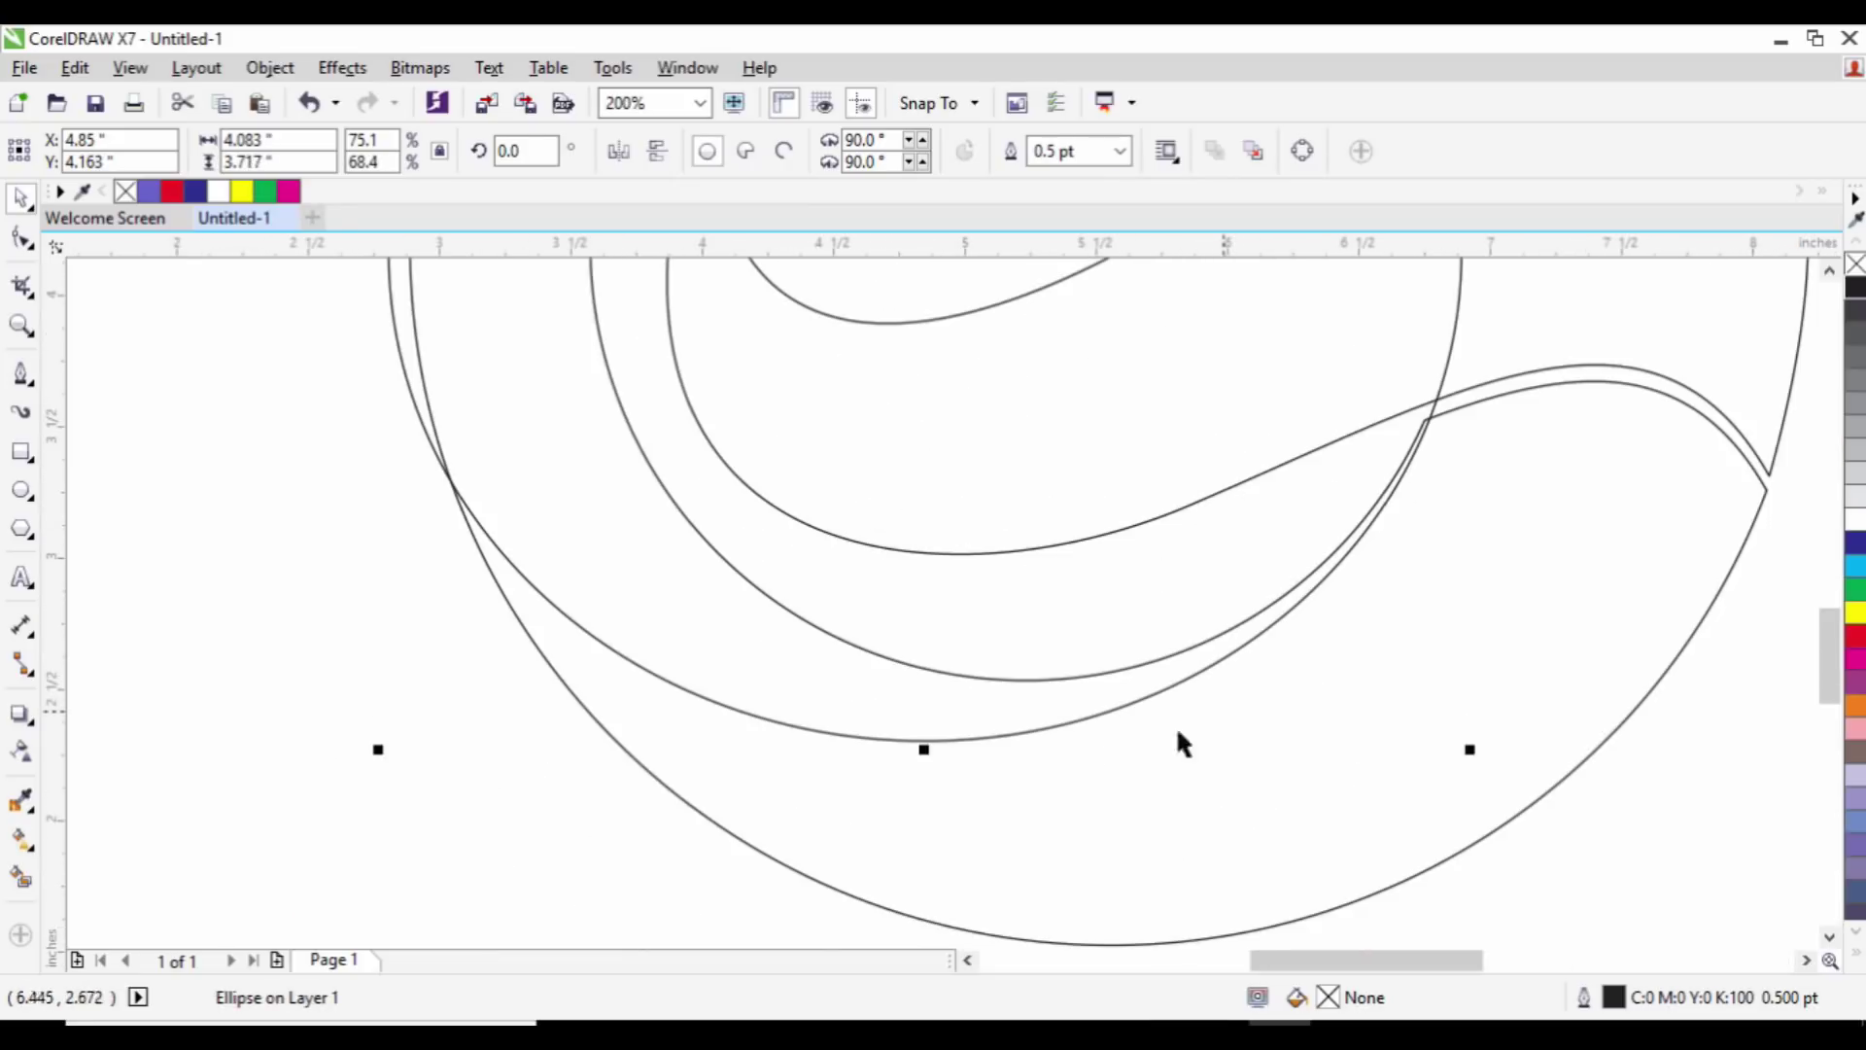
pyautogui.moveTo(928, 748); pyautogui.dragTo(937, 738)
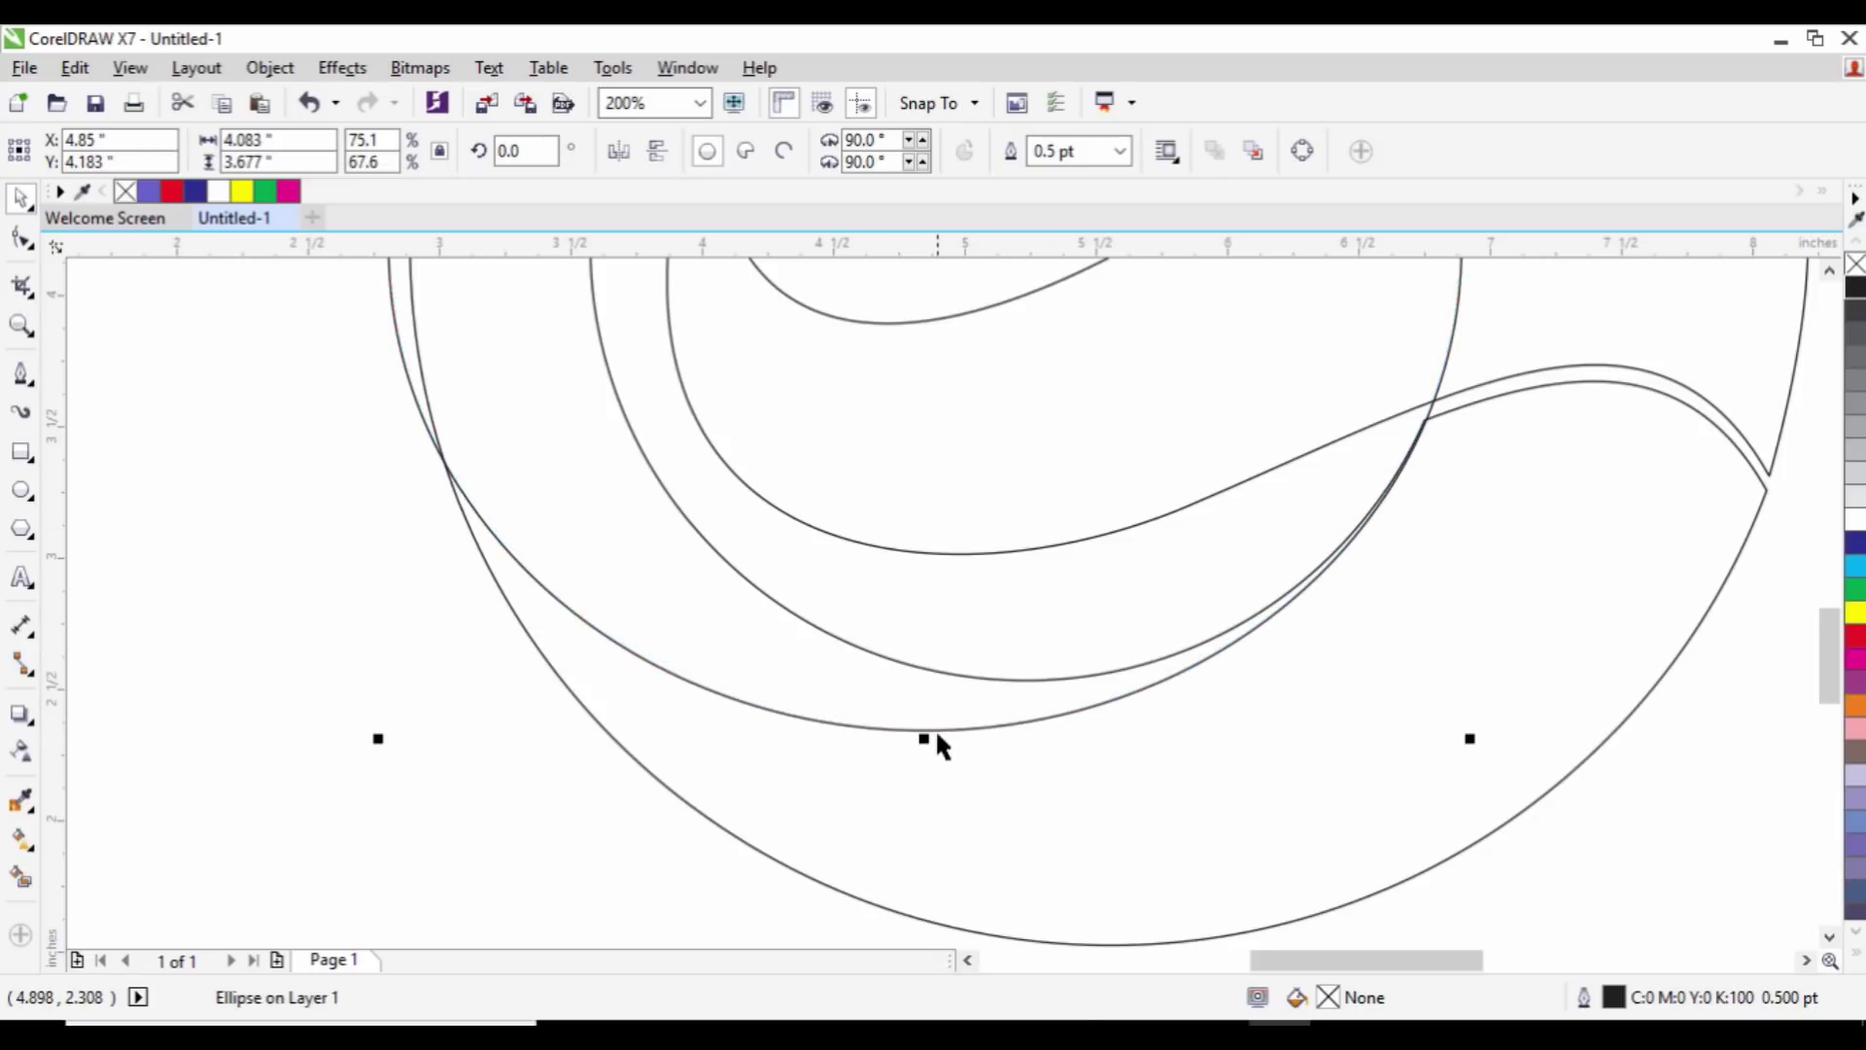
pyautogui.scroll(-3, 942, 744)
pyautogui.scroll(2, 942, 696)
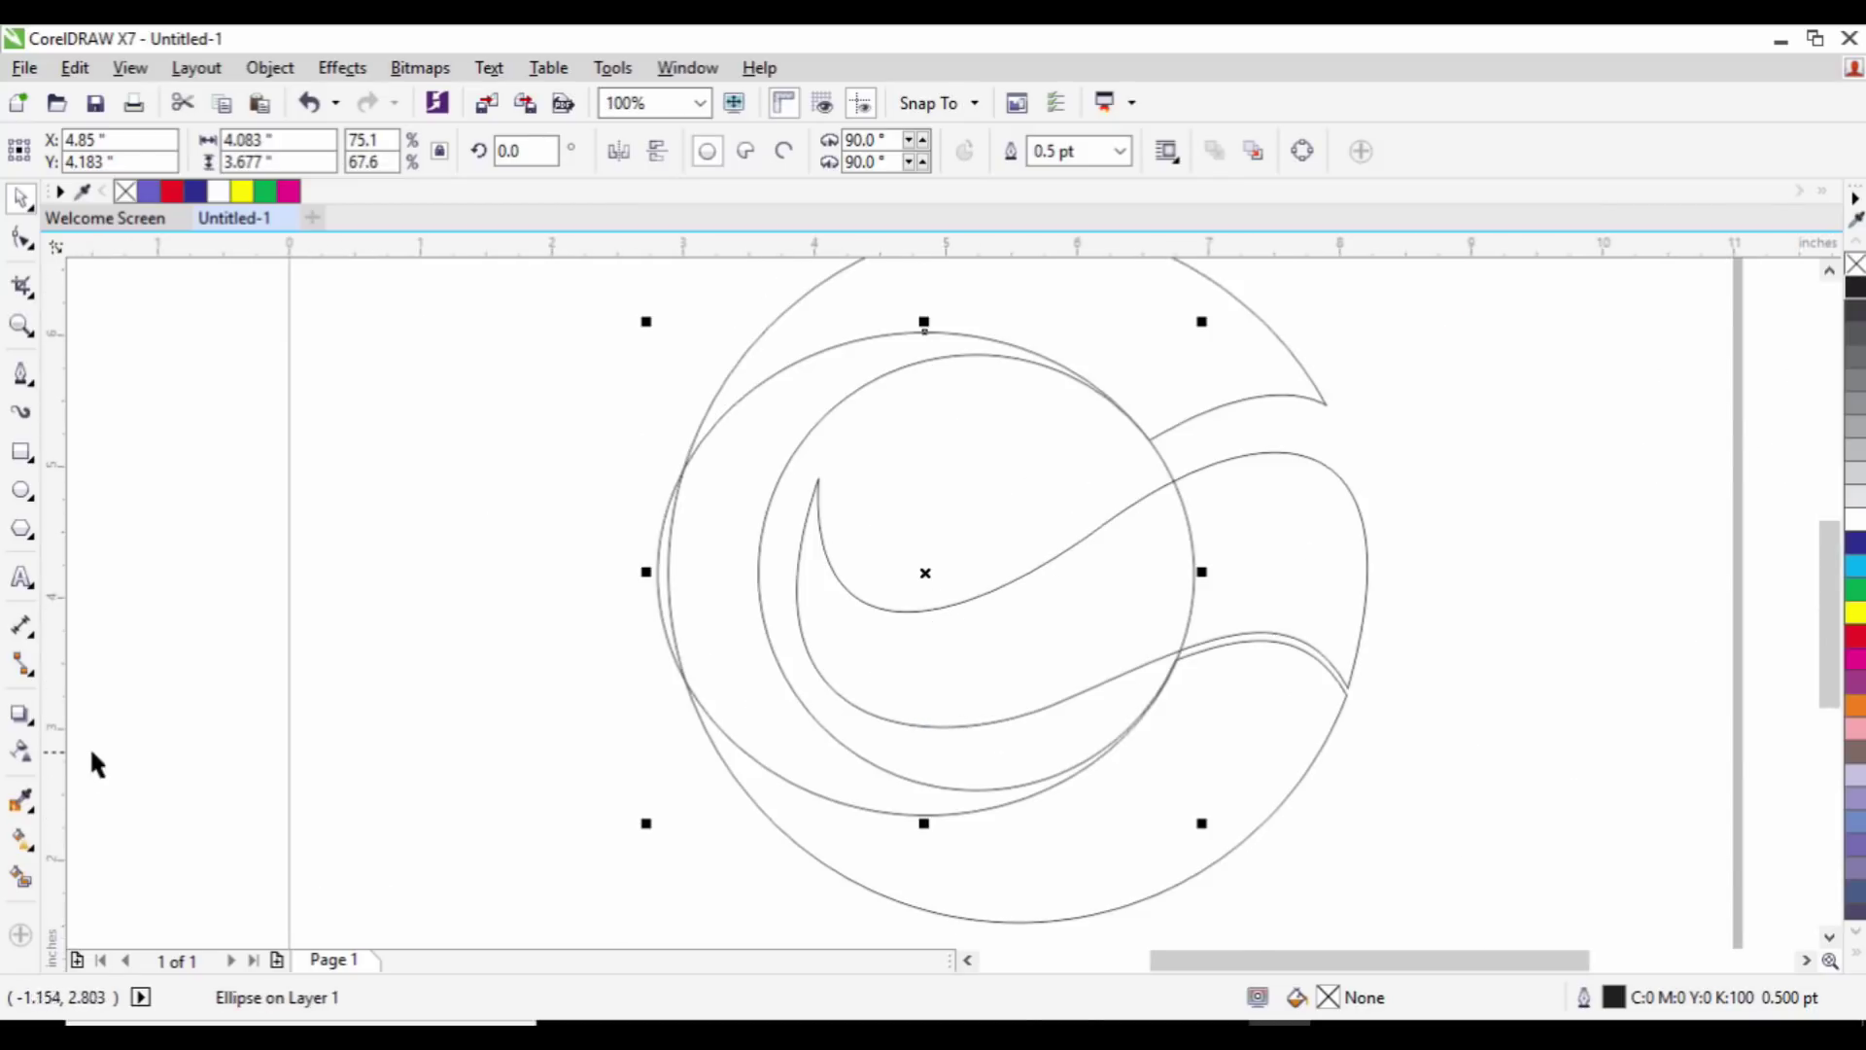
# Step: Smart Fill the top and bottom crescents of the ring with purple
pyautogui.click(21, 877)
pyautogui.click(1121, 343)
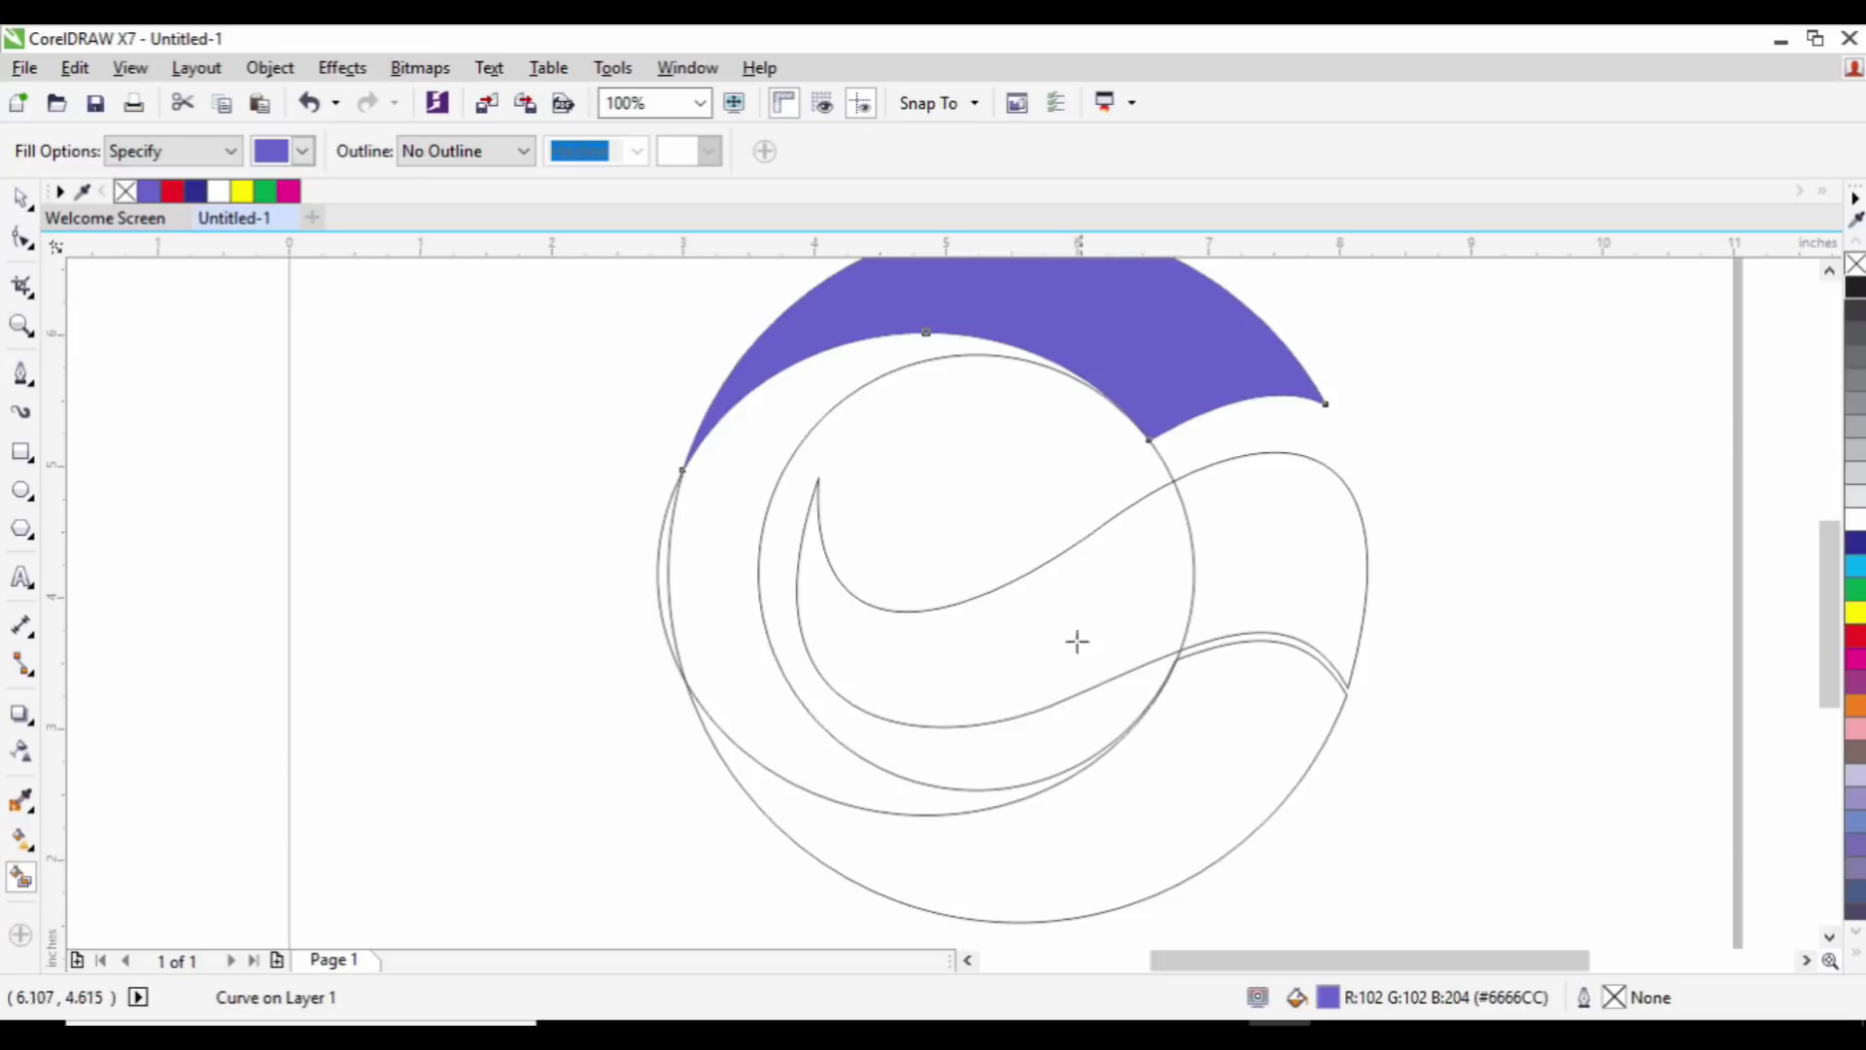
pyautogui.click(1178, 767)
# Step: Drag the leftover circle outline off the logo and delete it
pyautogui.click(21, 197)
pyautogui.scroll(-1, 972, 549)
pyautogui.click(1276, 554)
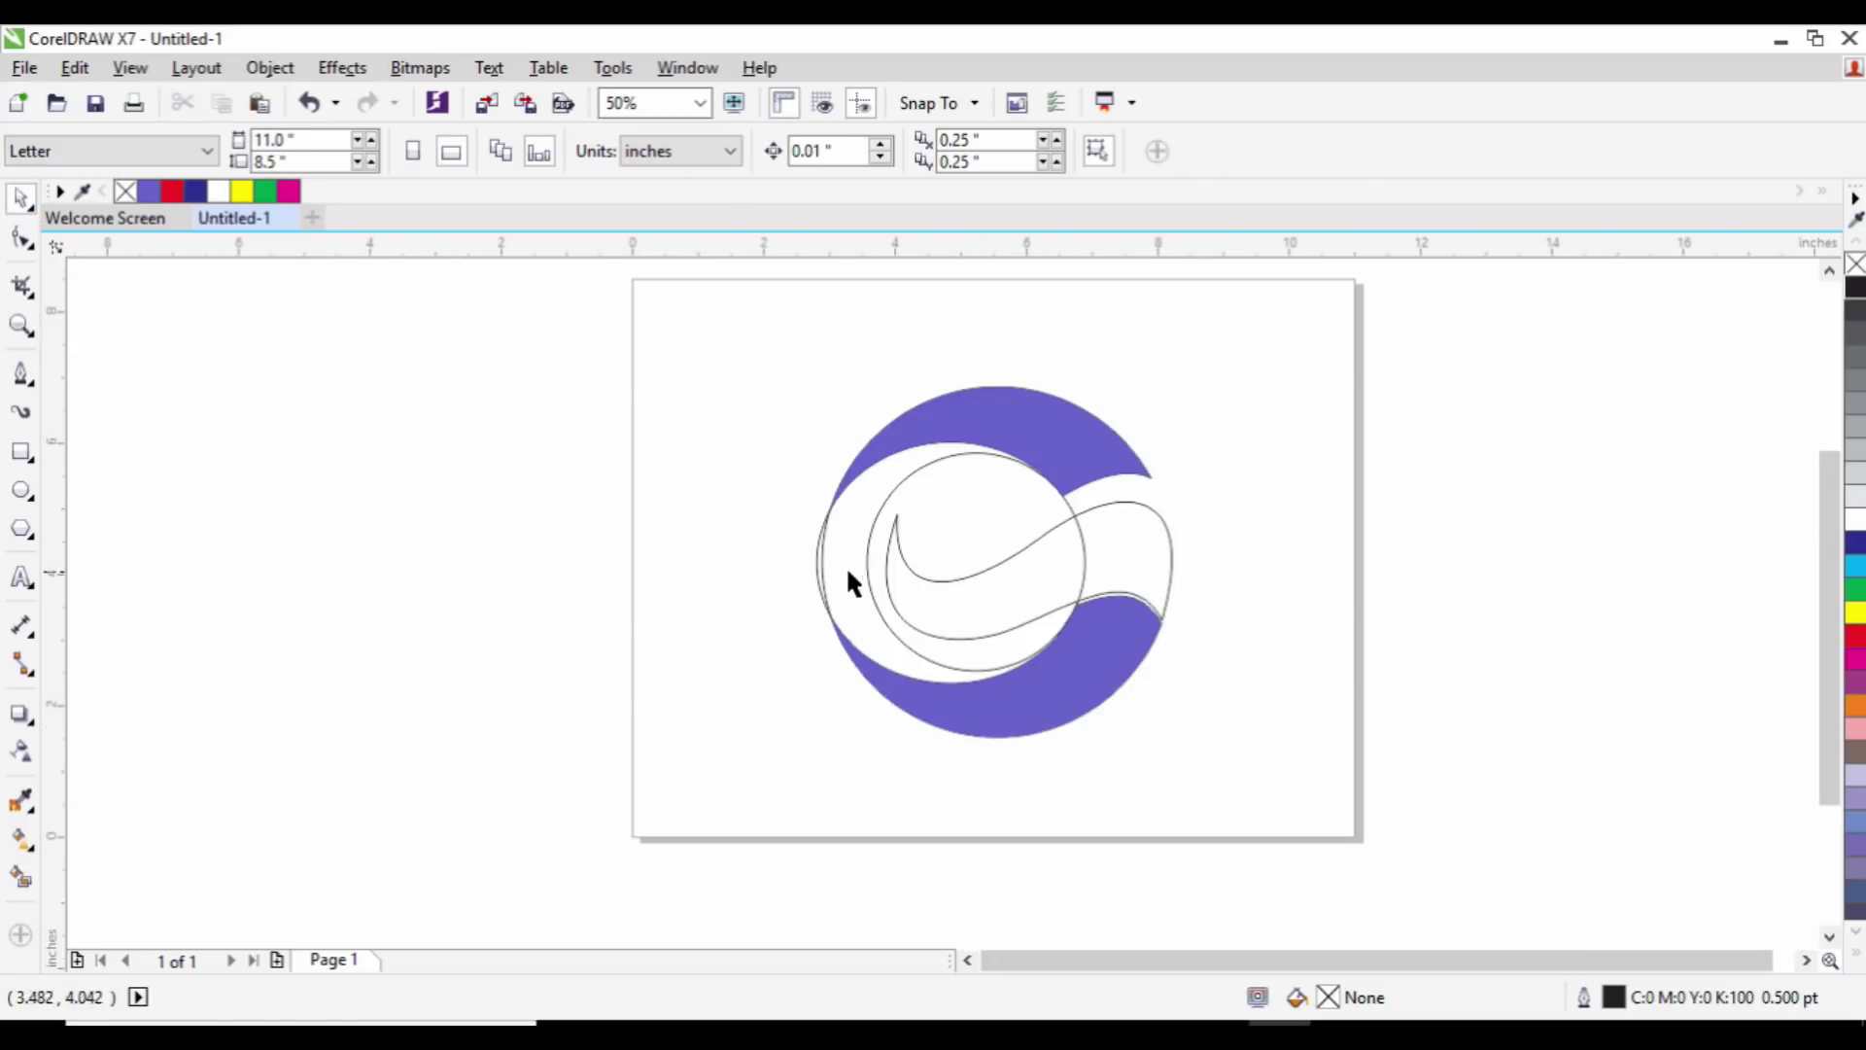
pyautogui.moveTo(817, 567); pyautogui.dragTo(435, 591)
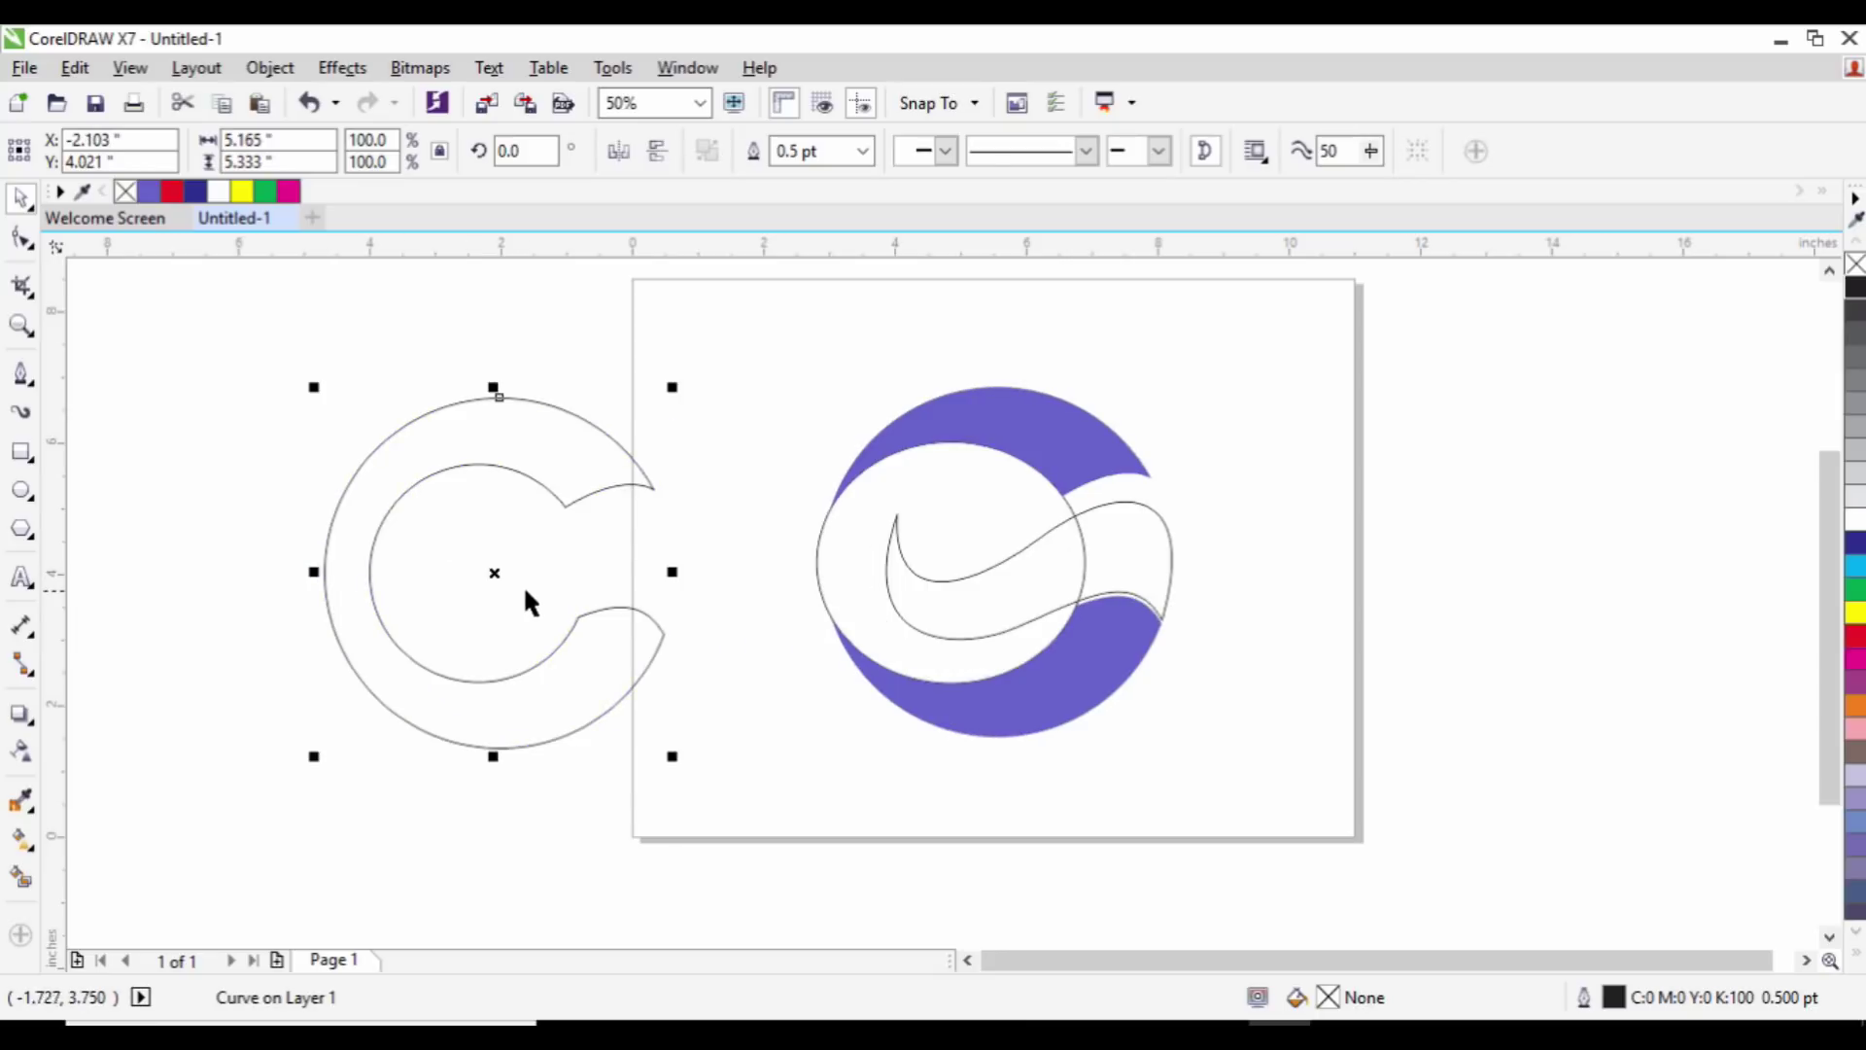
pyautogui.hotkey('ctrl', 'z')
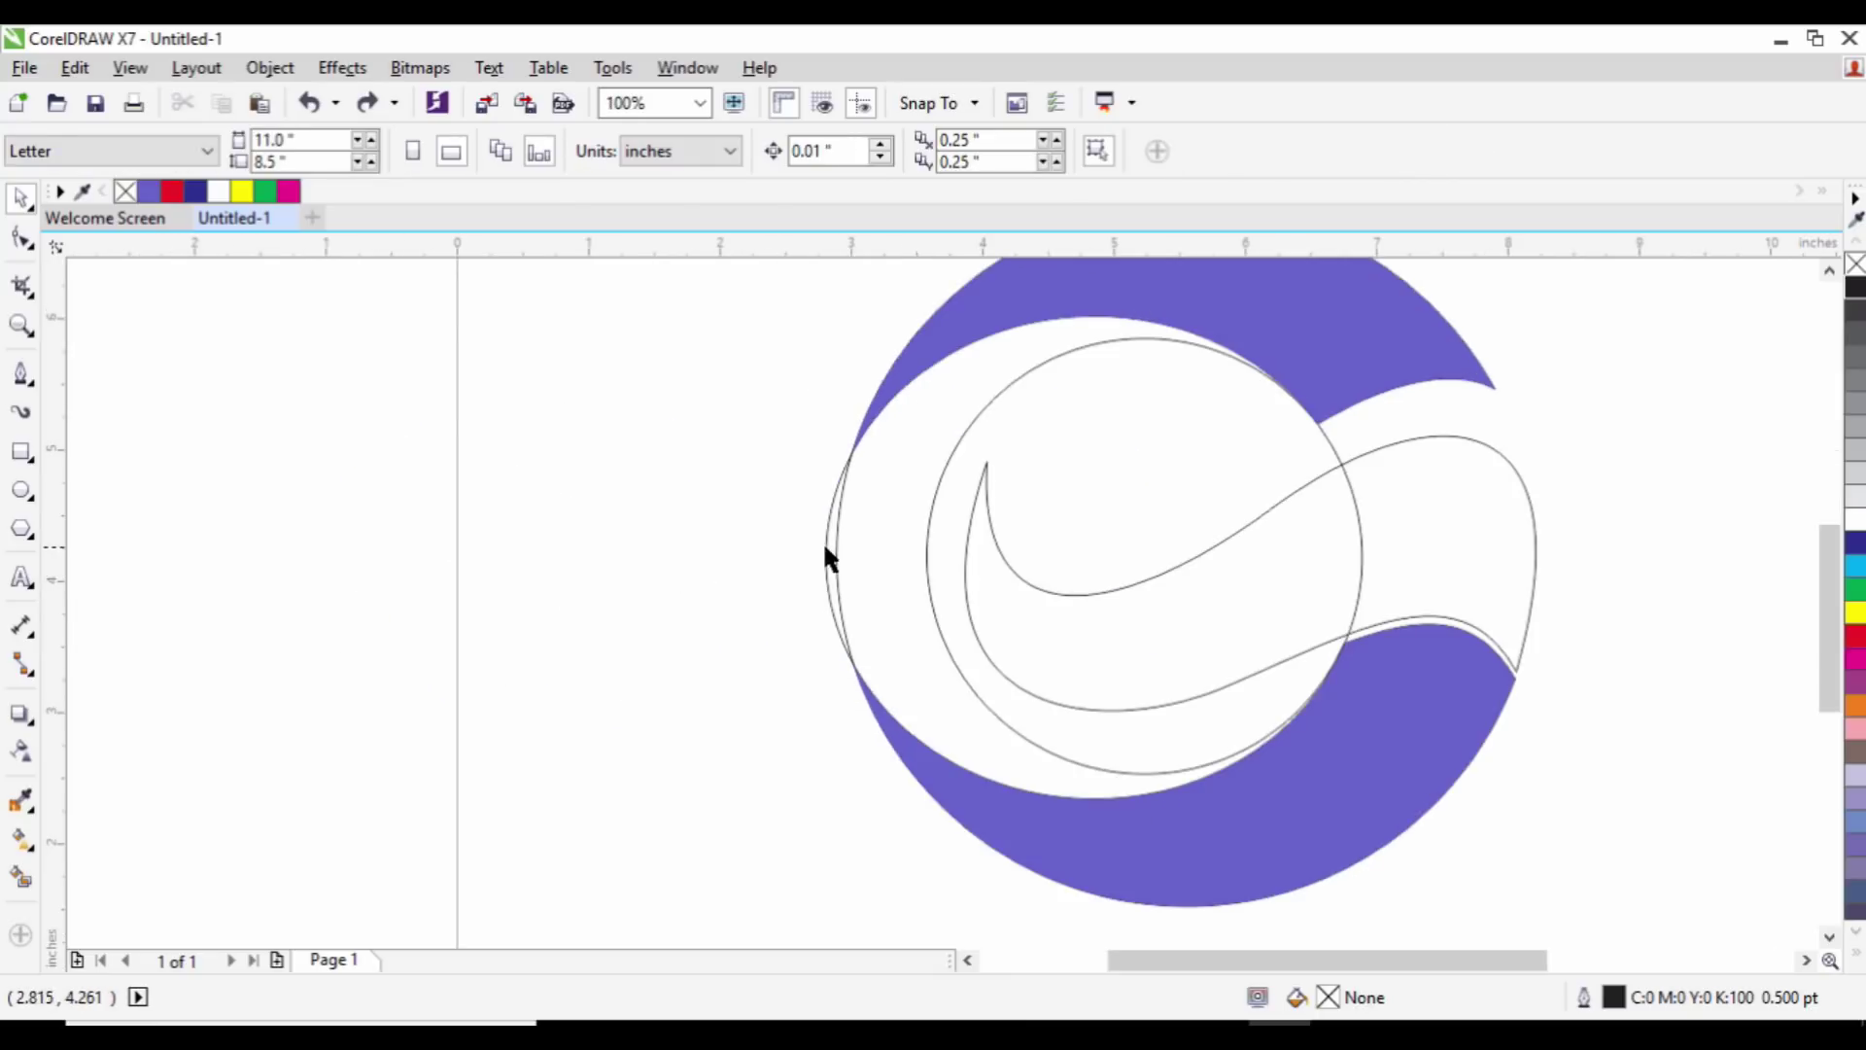
pyautogui.moveTo(826, 559); pyautogui.dragTo(444, 600)
pyautogui.press('Delete')
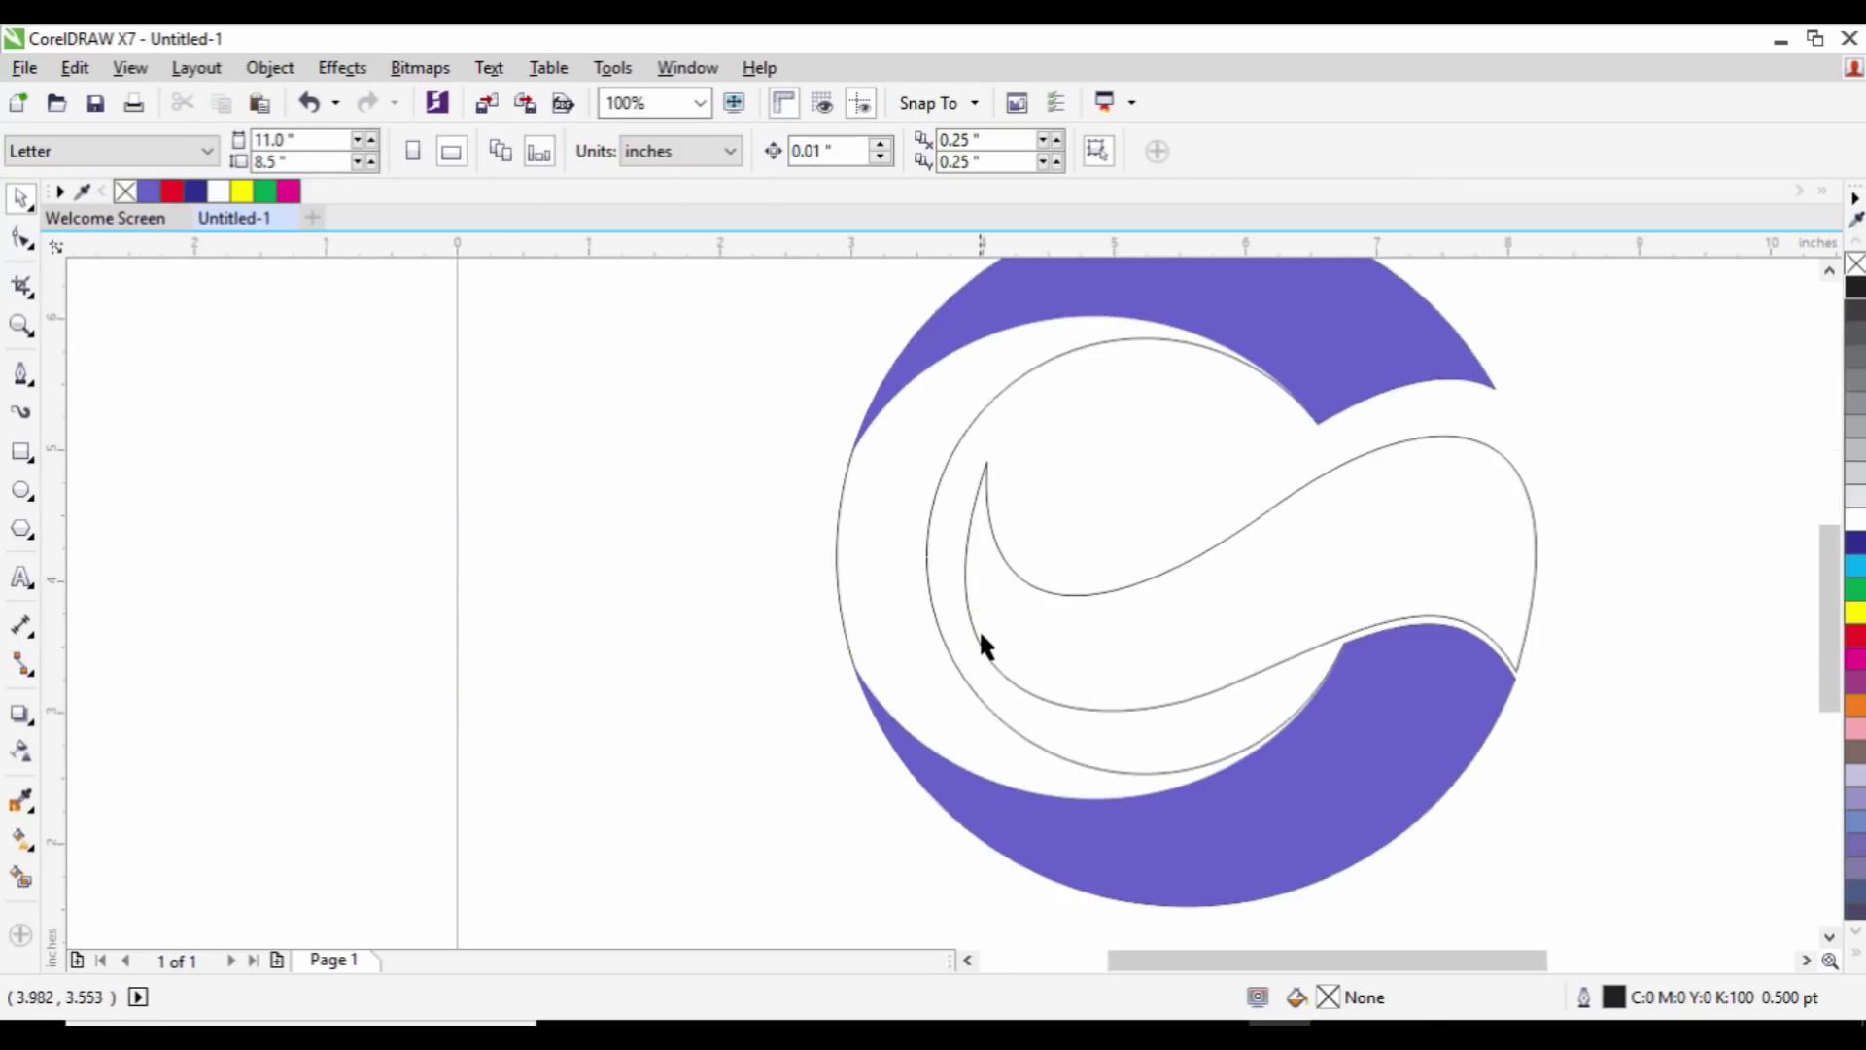
pyautogui.scroll(-1, 980, 638)
pyautogui.scroll(2, 1076, 546)
pyautogui.scroll(-1, 934, 541)
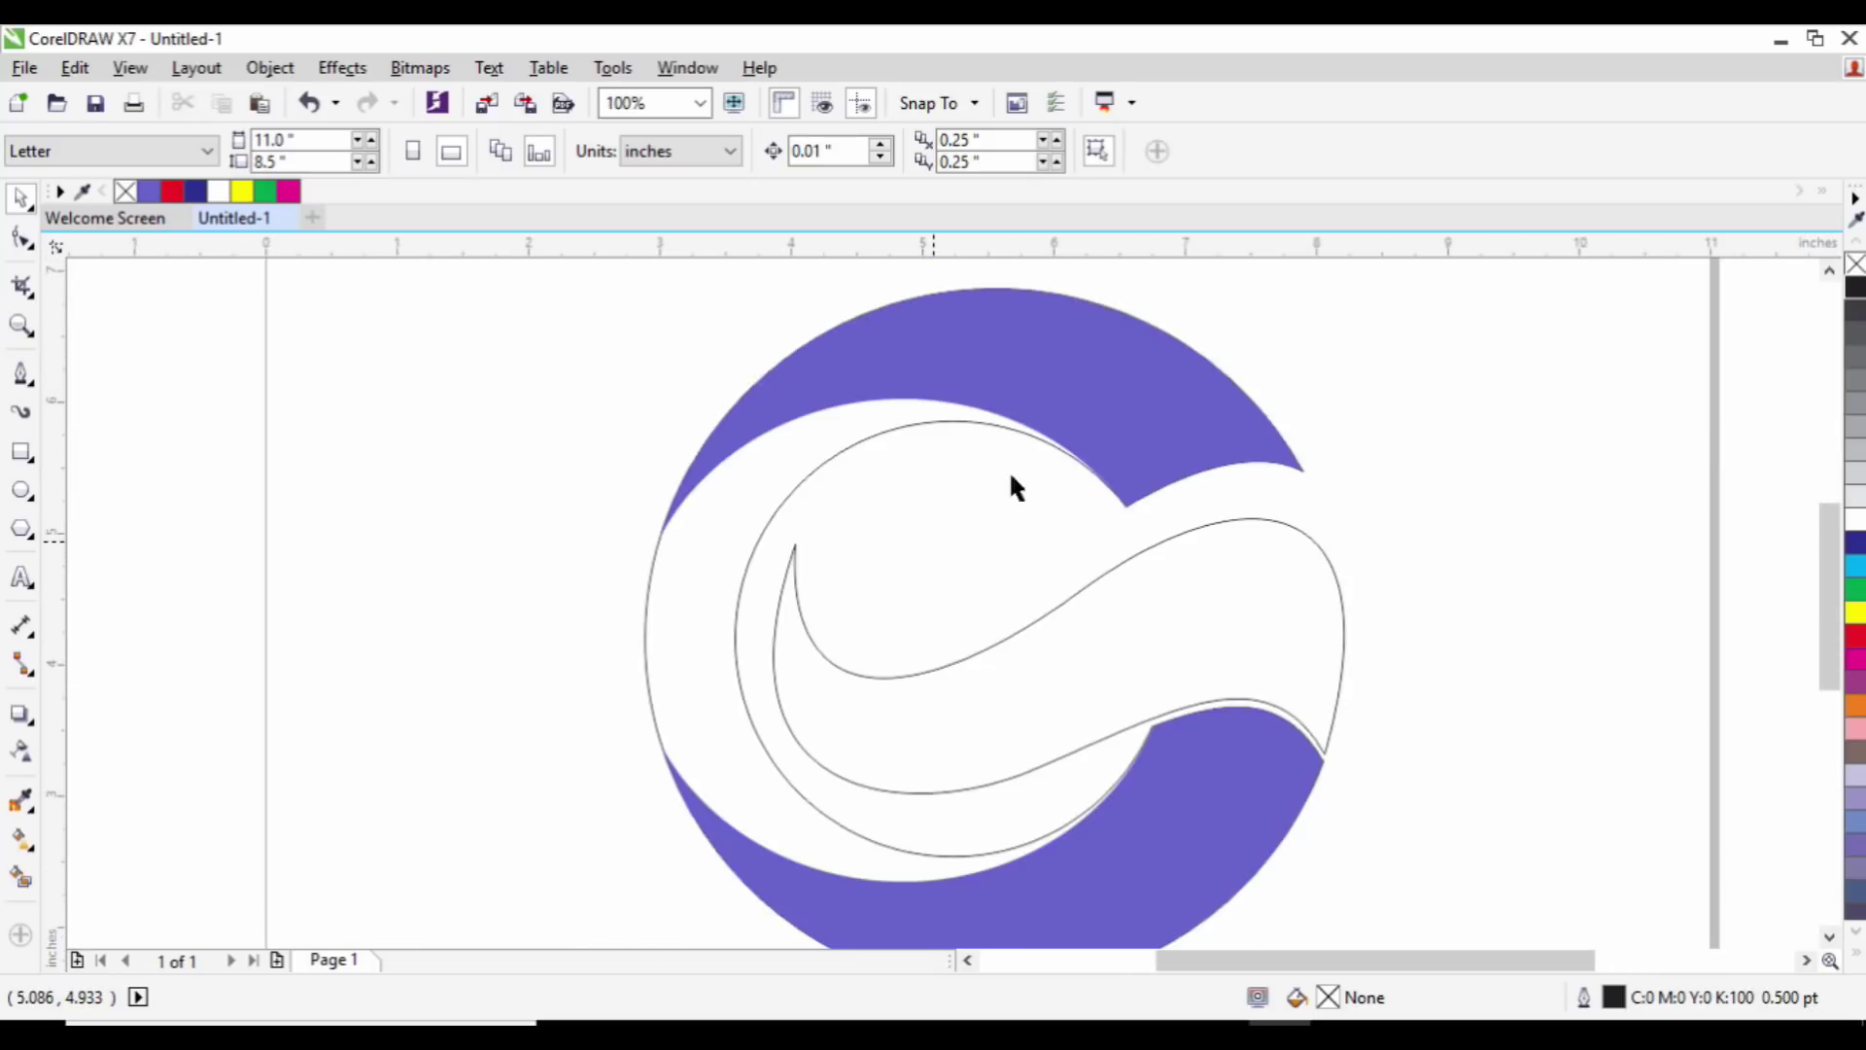
pyautogui.click(1058, 416)
pyautogui.click(21, 838)
# Step: Give the upper crescent a linear fountain fill running from red to yellow
pyautogui.moveTo(744, 357); pyautogui.dragTo(1302, 412)
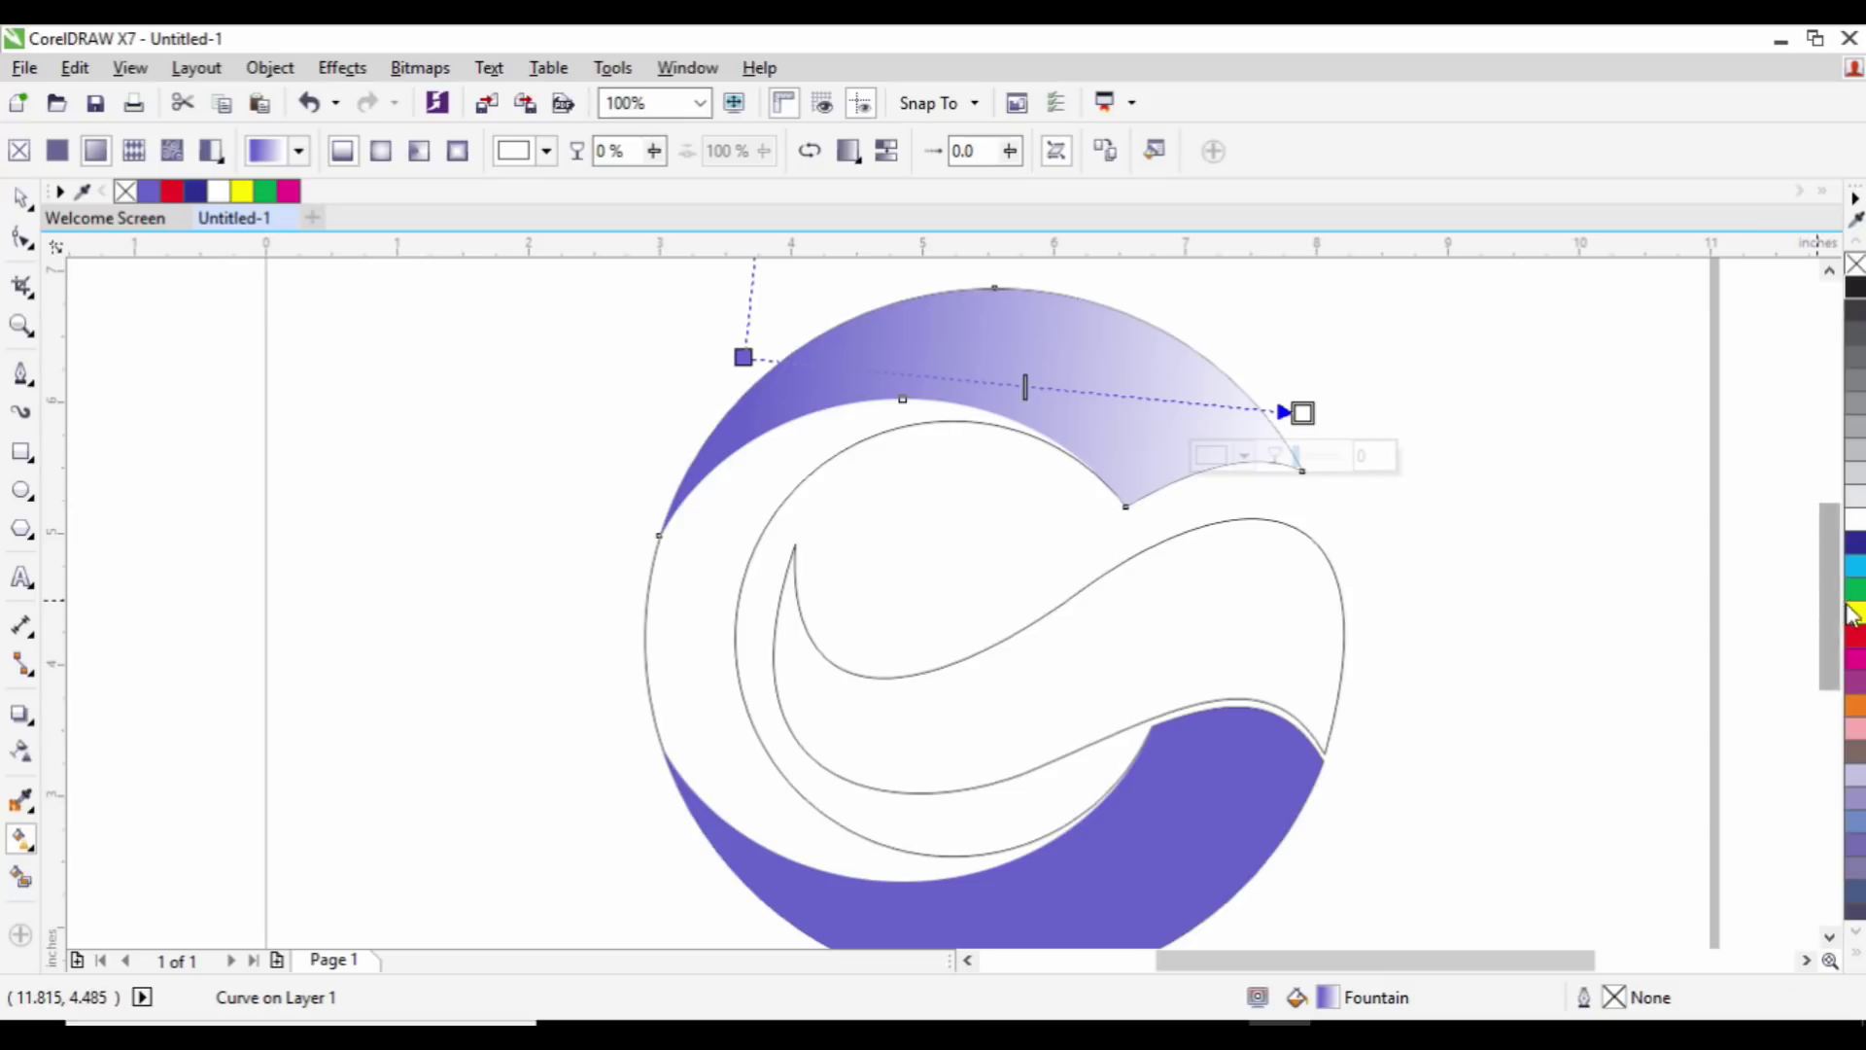
pyautogui.moveTo(1687, 562); pyautogui.dragTo(1302, 412)
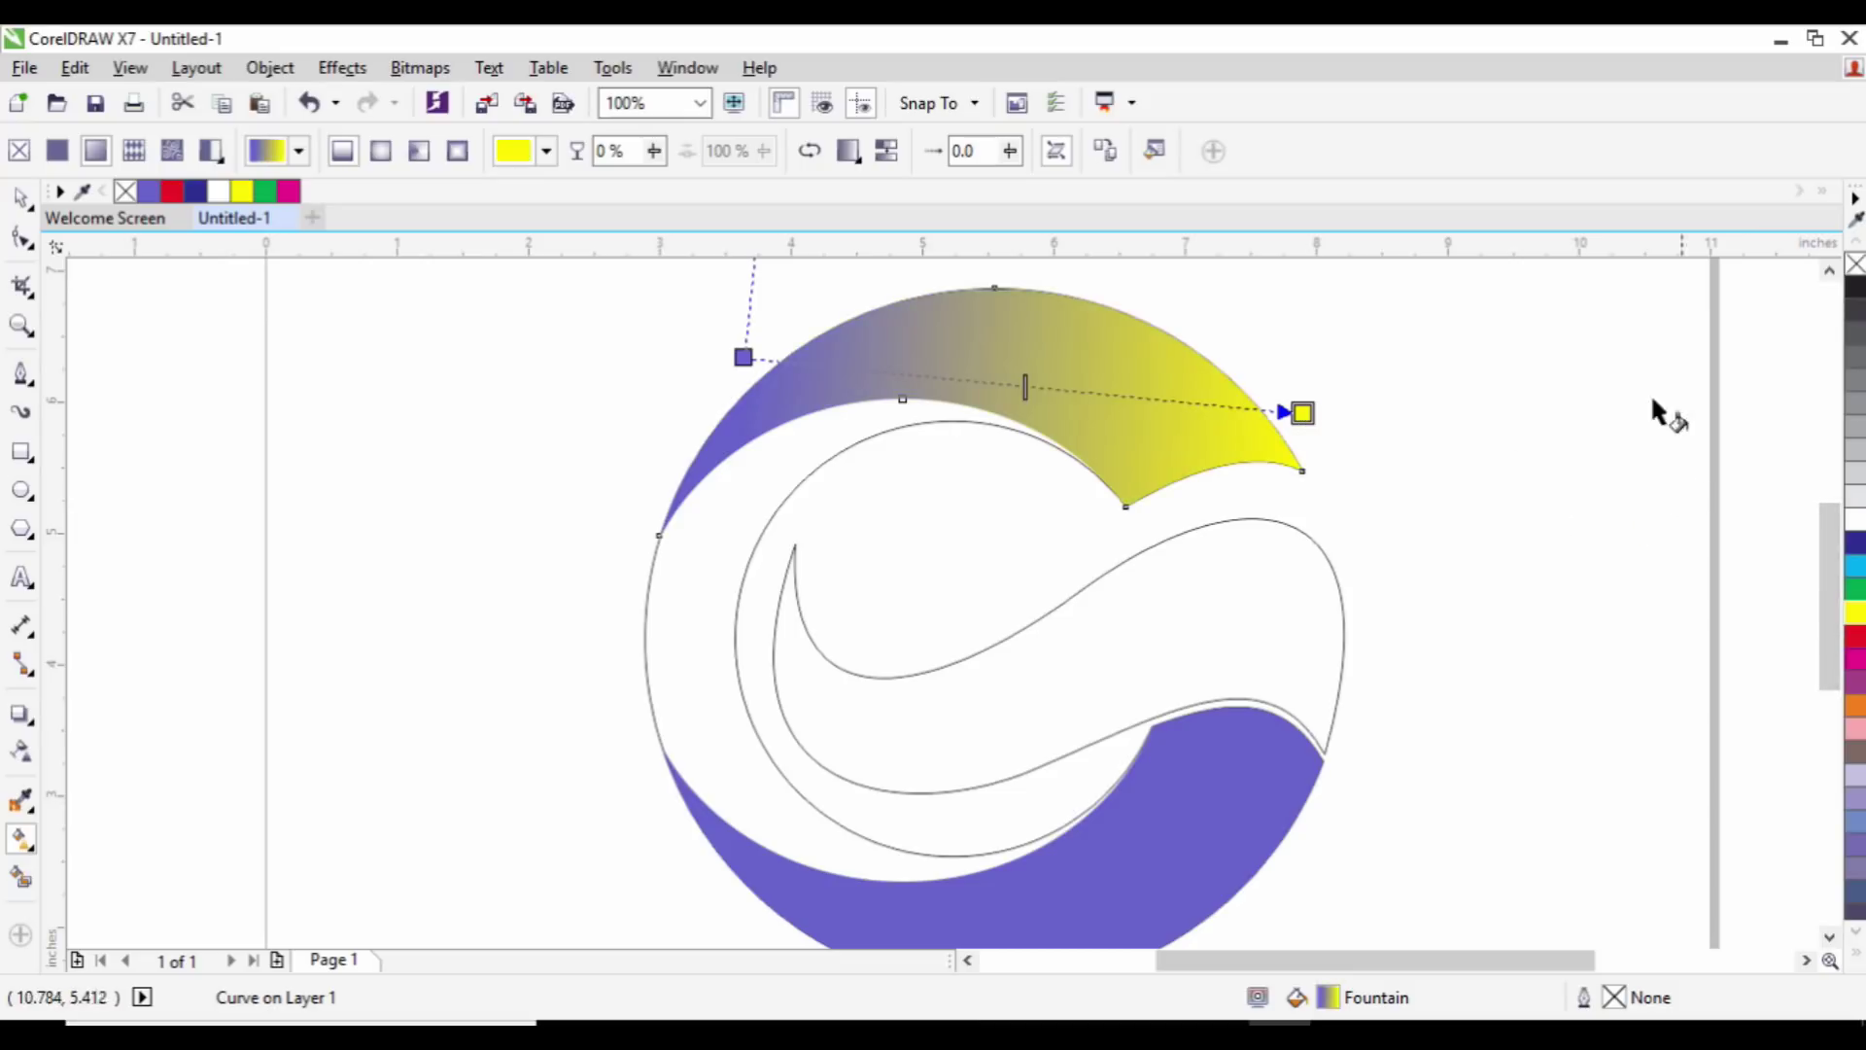
pyautogui.moveTo(1072, 486); pyautogui.dragTo(744, 358)
pyautogui.scroll(-1, 918, 498)
pyautogui.scroll(1, 962, 530)
pyautogui.scroll(-1, 1006, 583)
# Step: Copy the red-to-yellow gradient onto the lower crescent
pyautogui.click(1030, 749)
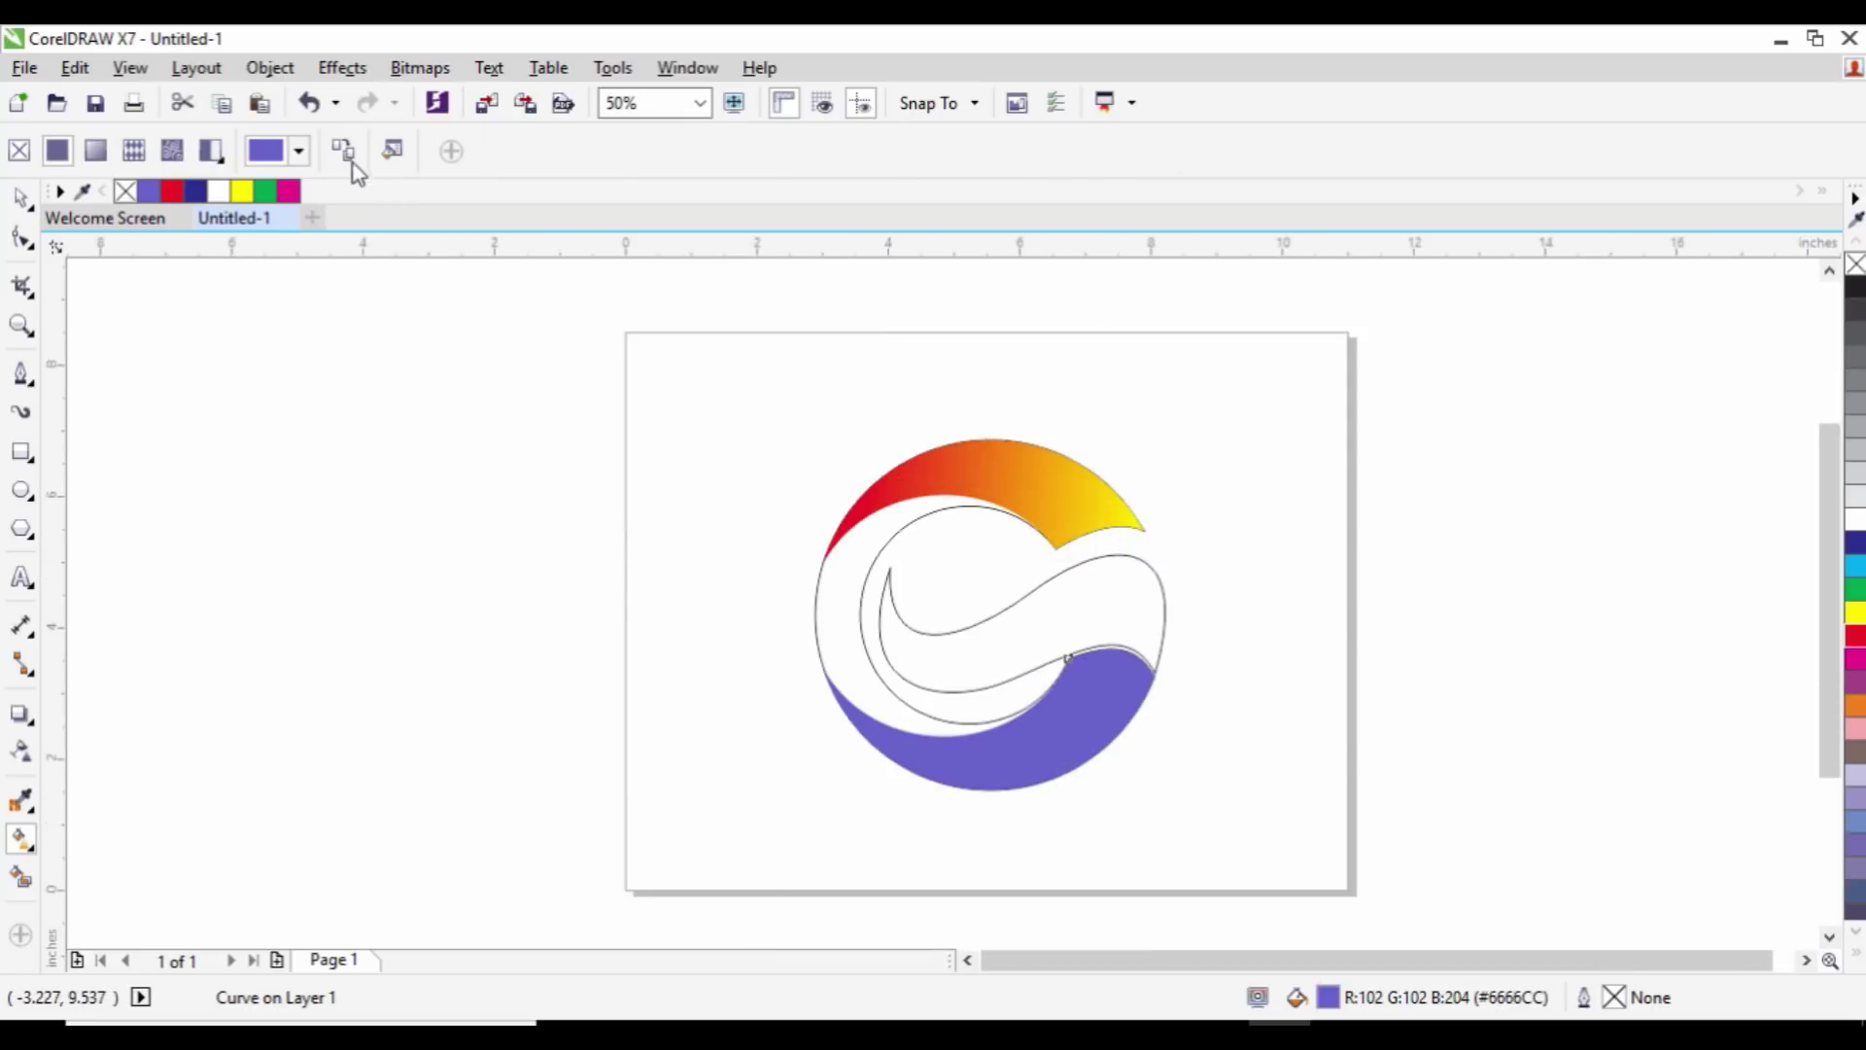
pyautogui.click(971, 738)
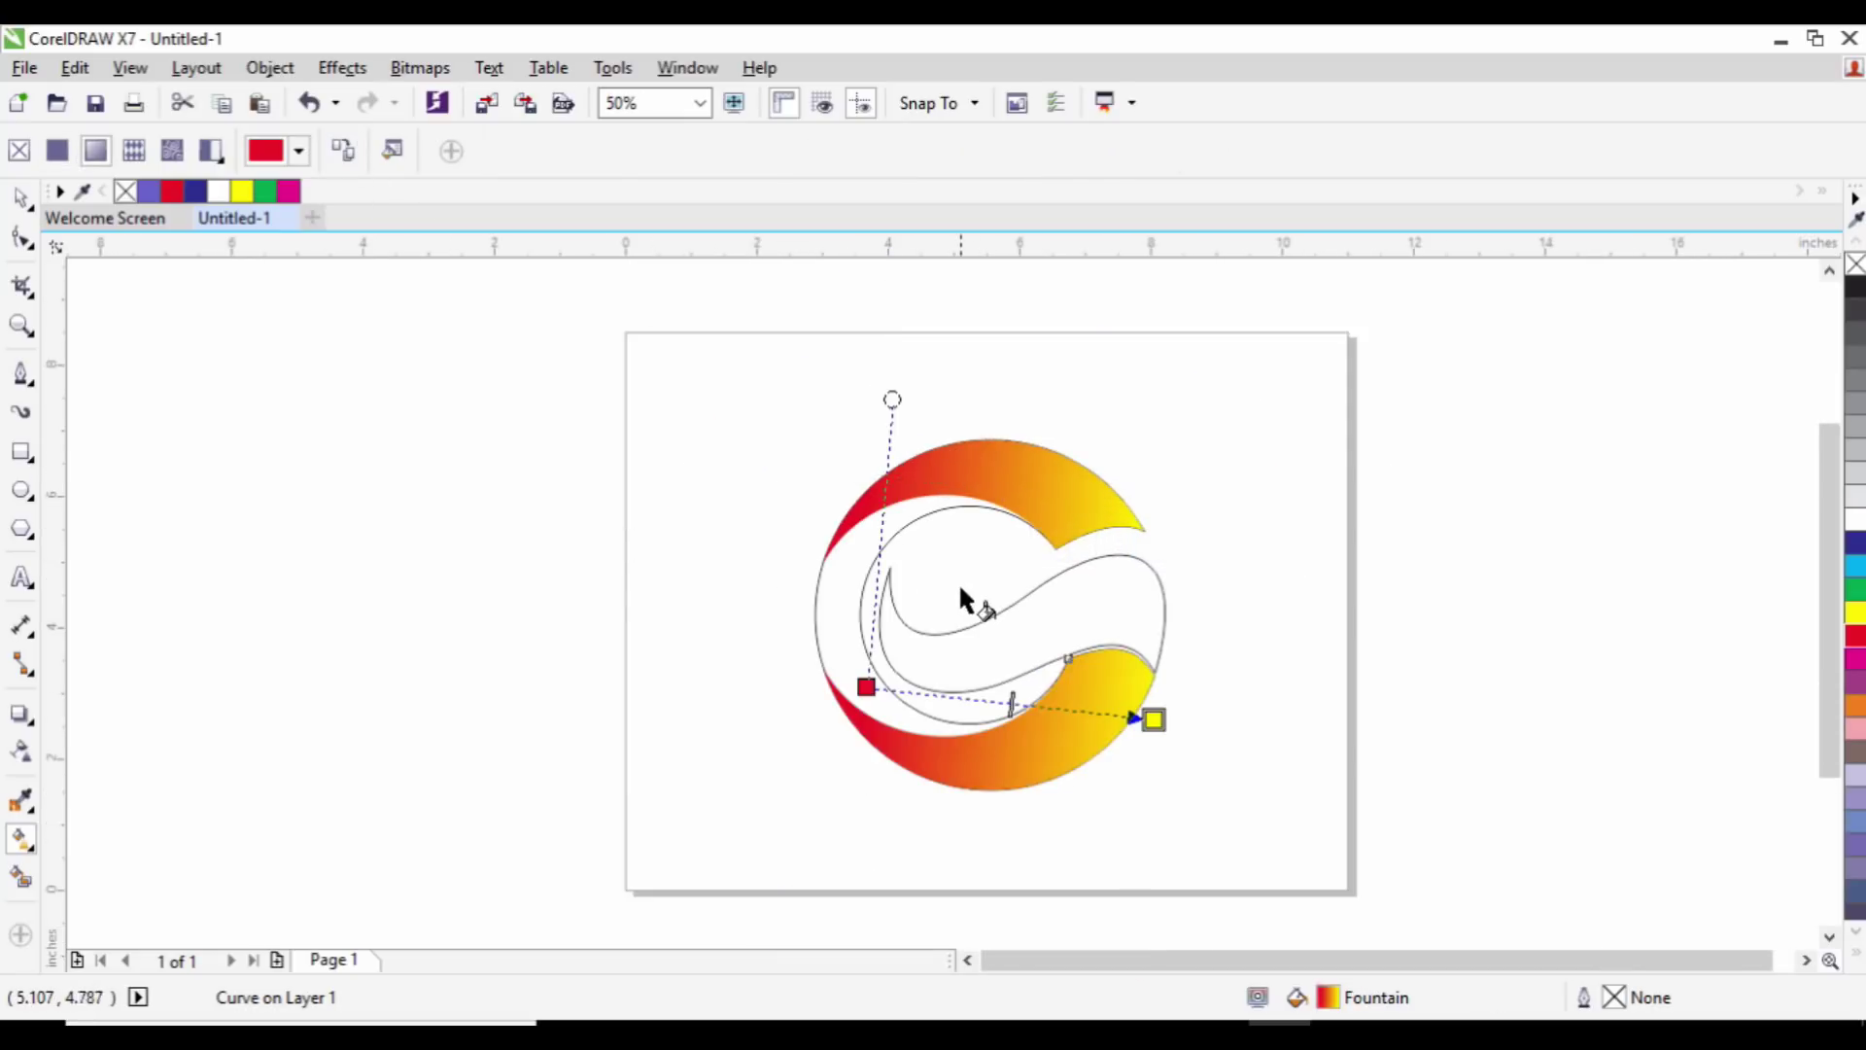
pyautogui.scroll(1, 962, 593)
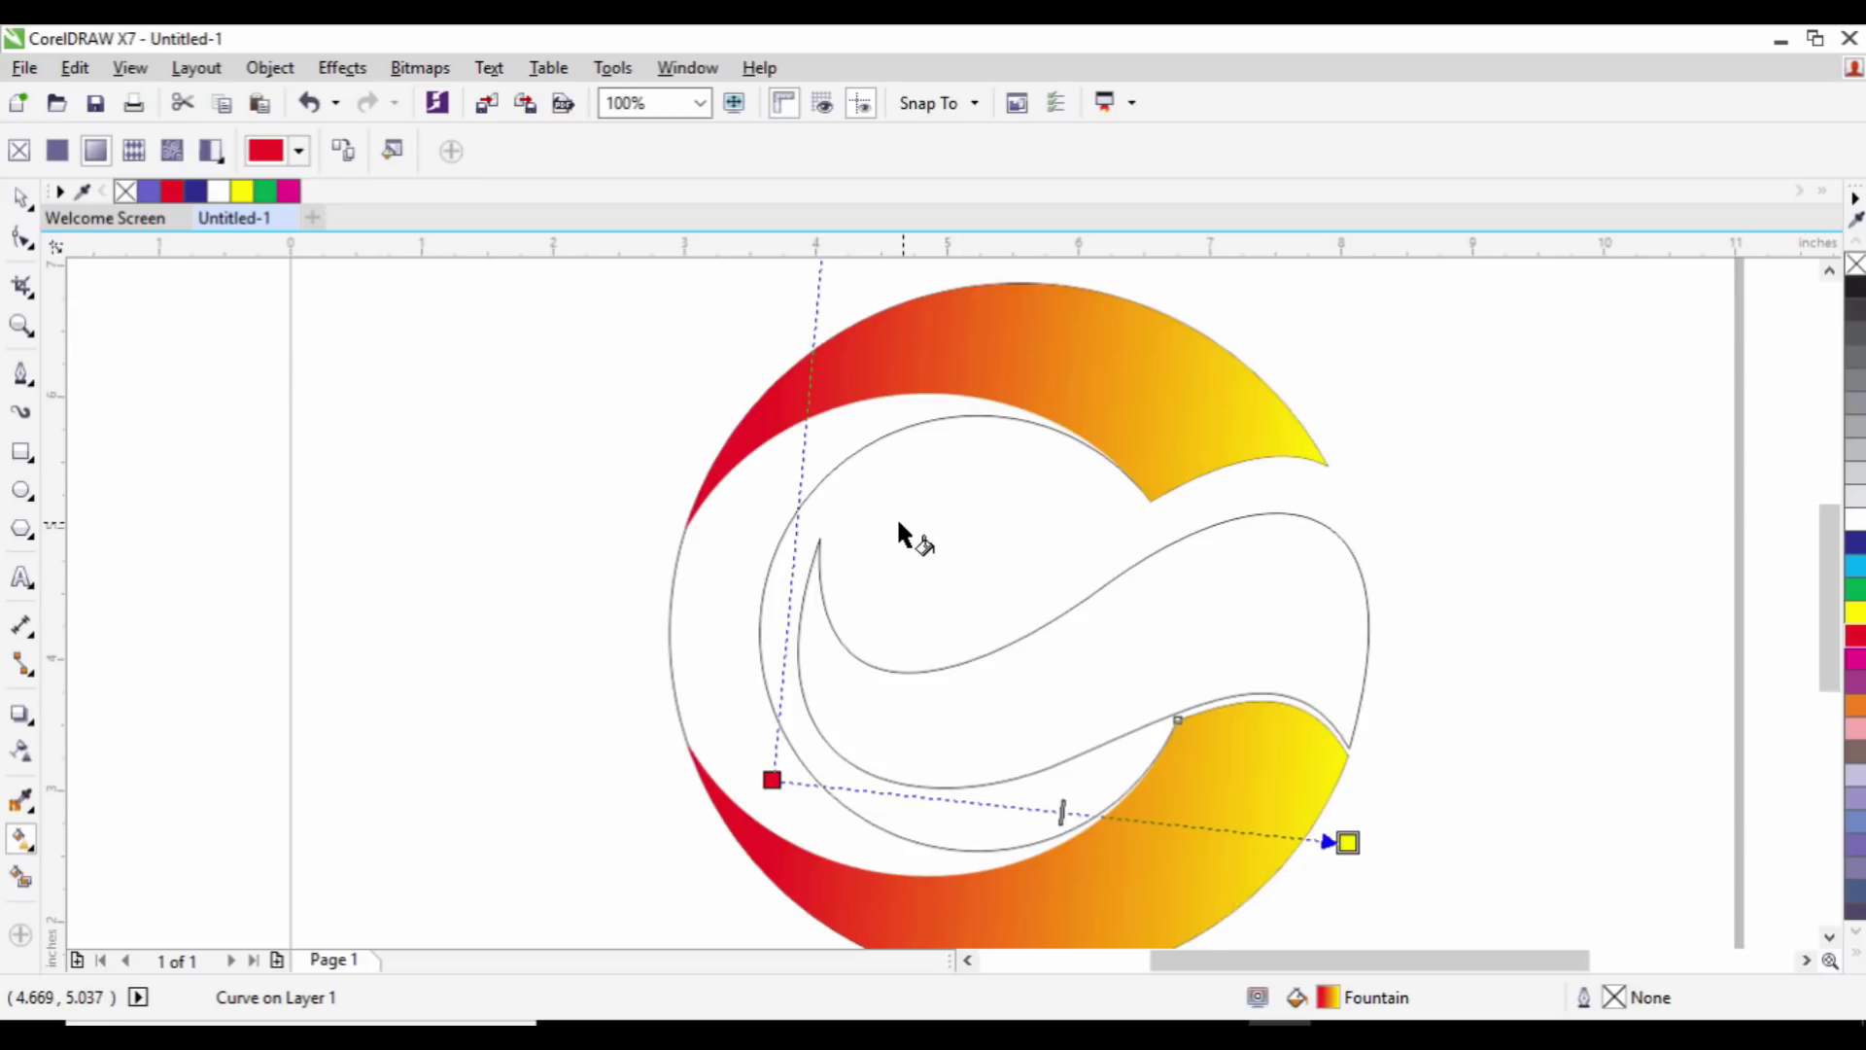
pyautogui.click(21, 197)
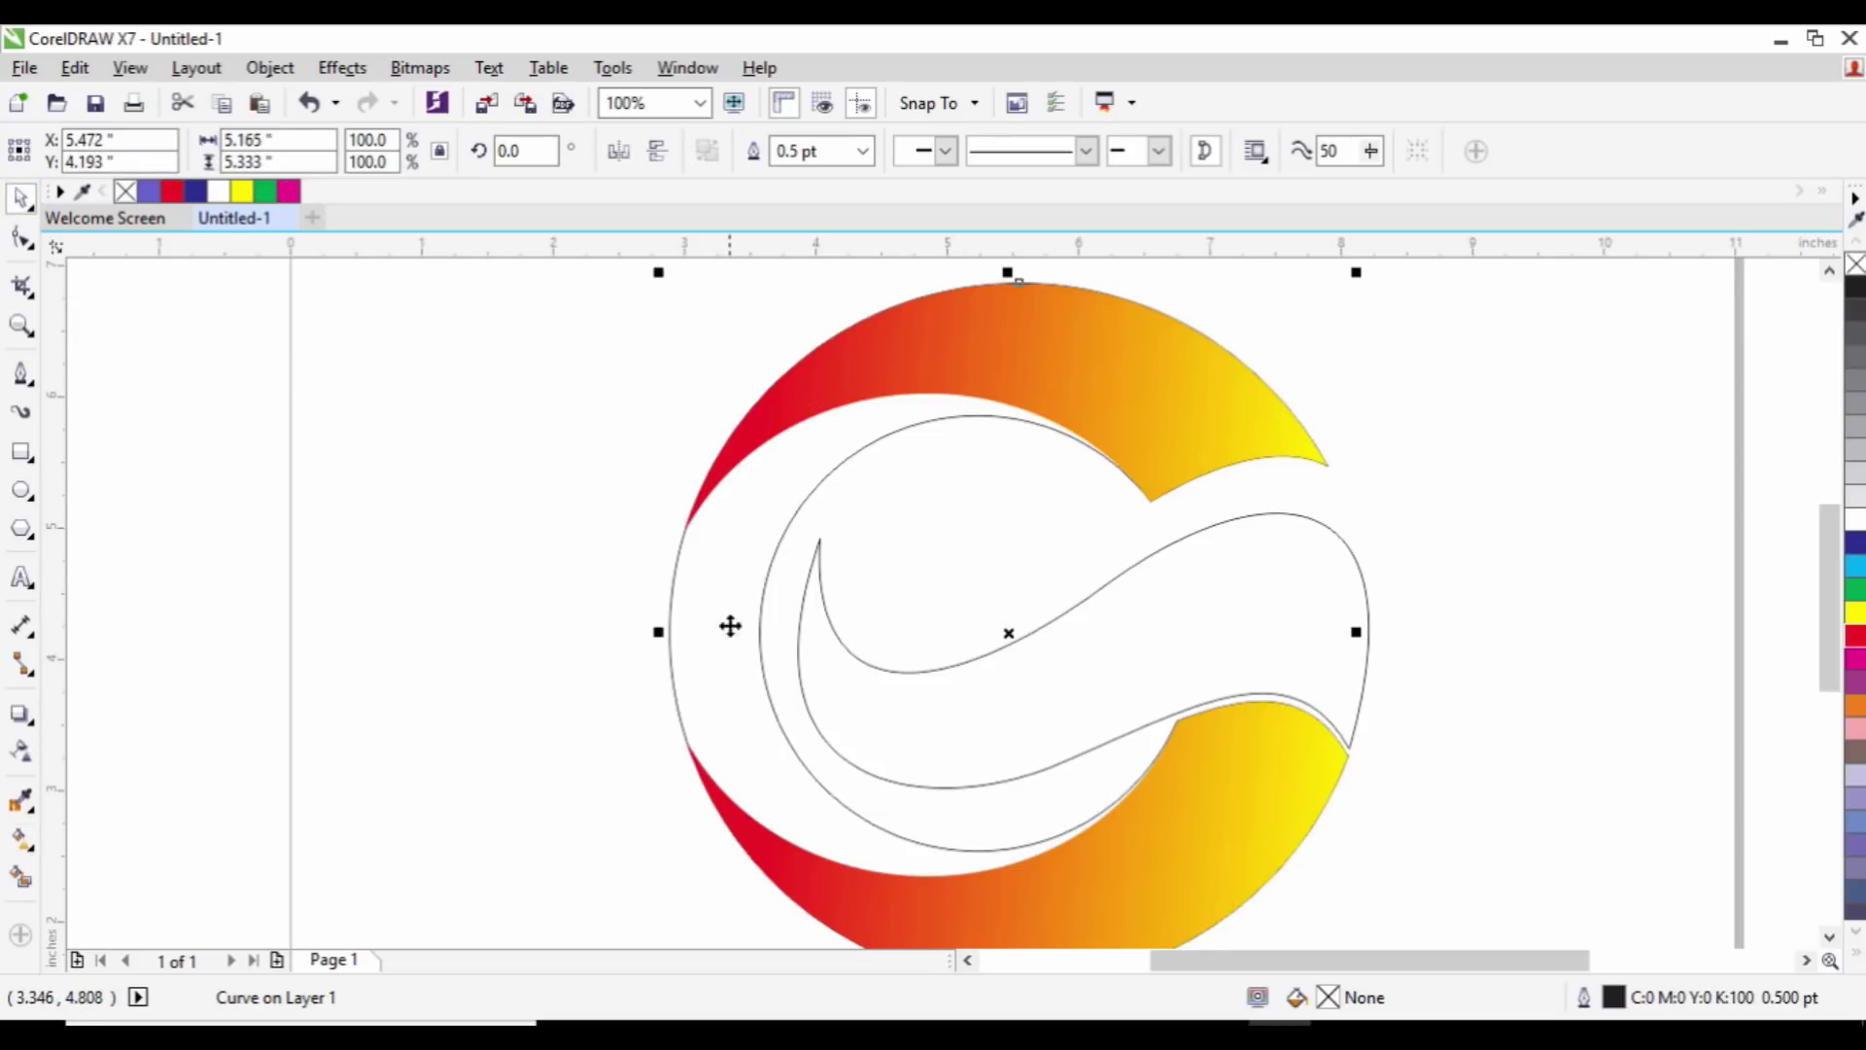
# Step: Give the inner crescent a vertical fountain fill with black ends and a dark blue middle stop
pyautogui.click(19, 842)
pyautogui.moveTo(907, 395)
pyautogui.mouseDown()
pyautogui.moveTo(925, 667)
pyautogui.moveTo(909, 884)
pyautogui.mouseUp()
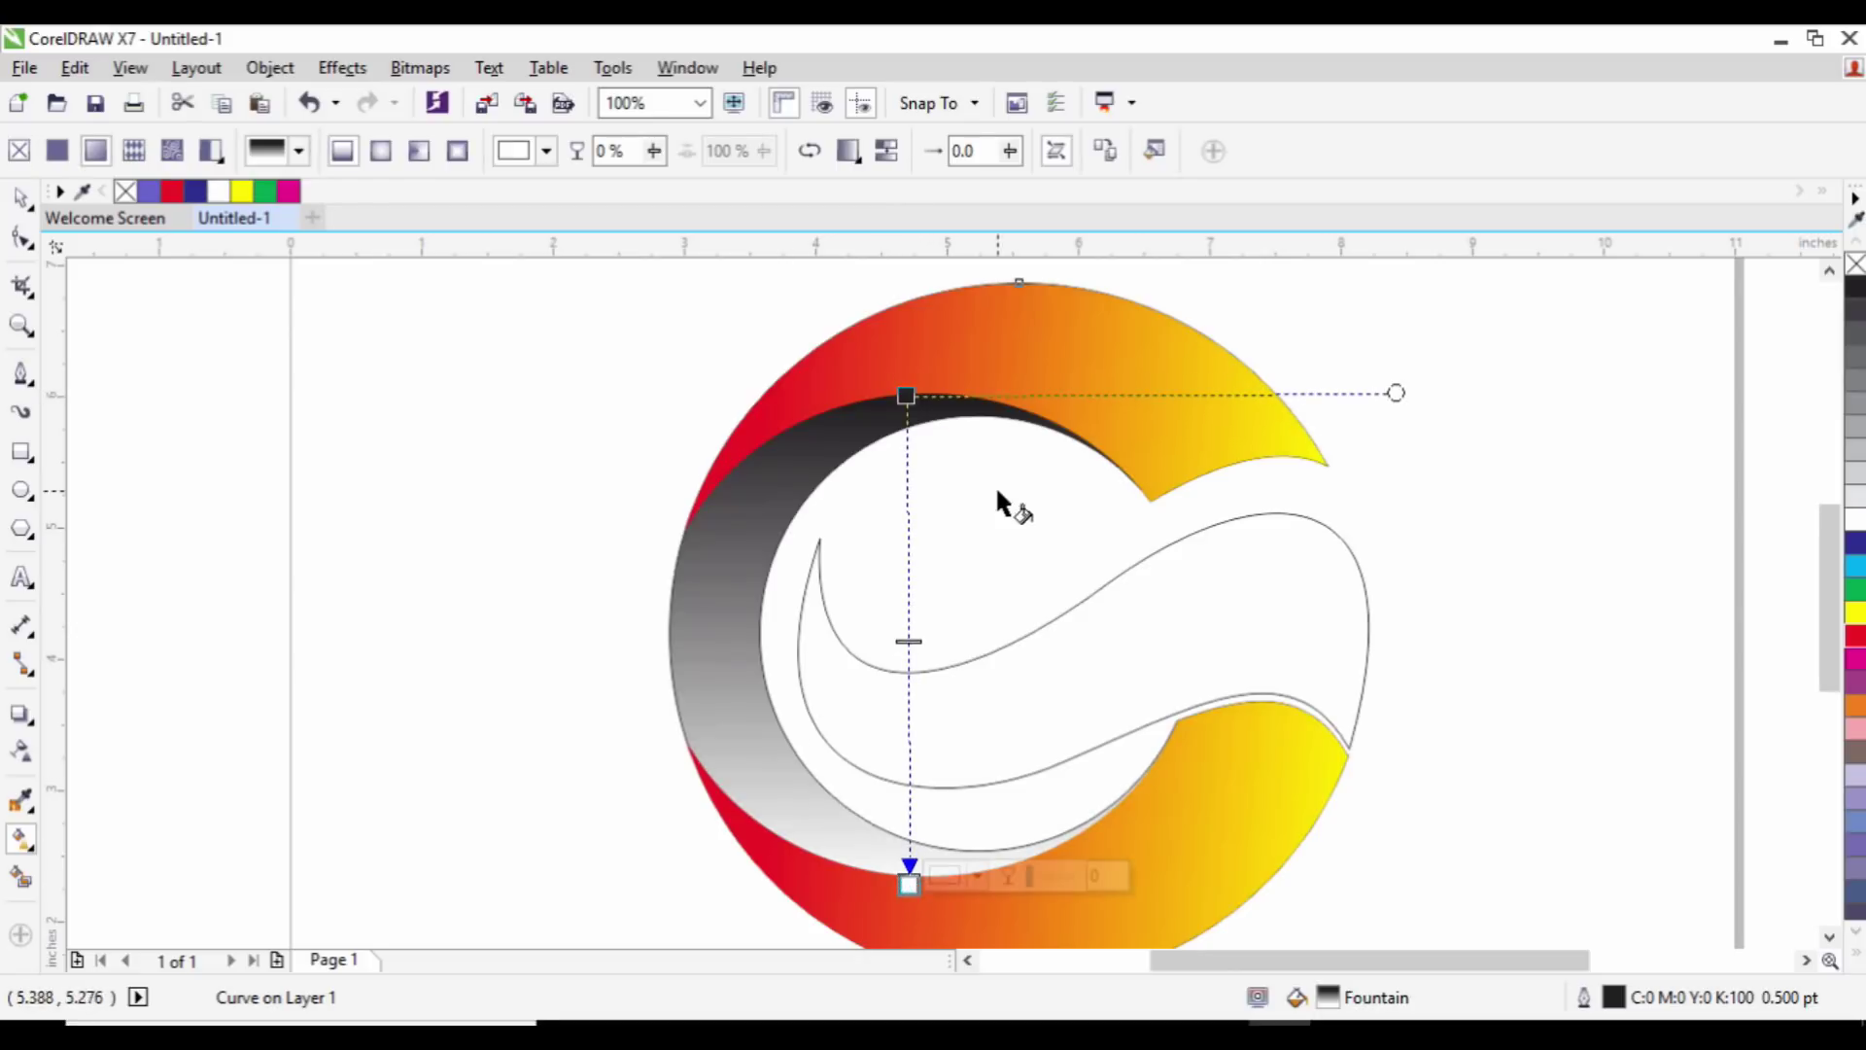
pyautogui.moveTo(1804, 317); pyautogui.dragTo(909, 884)
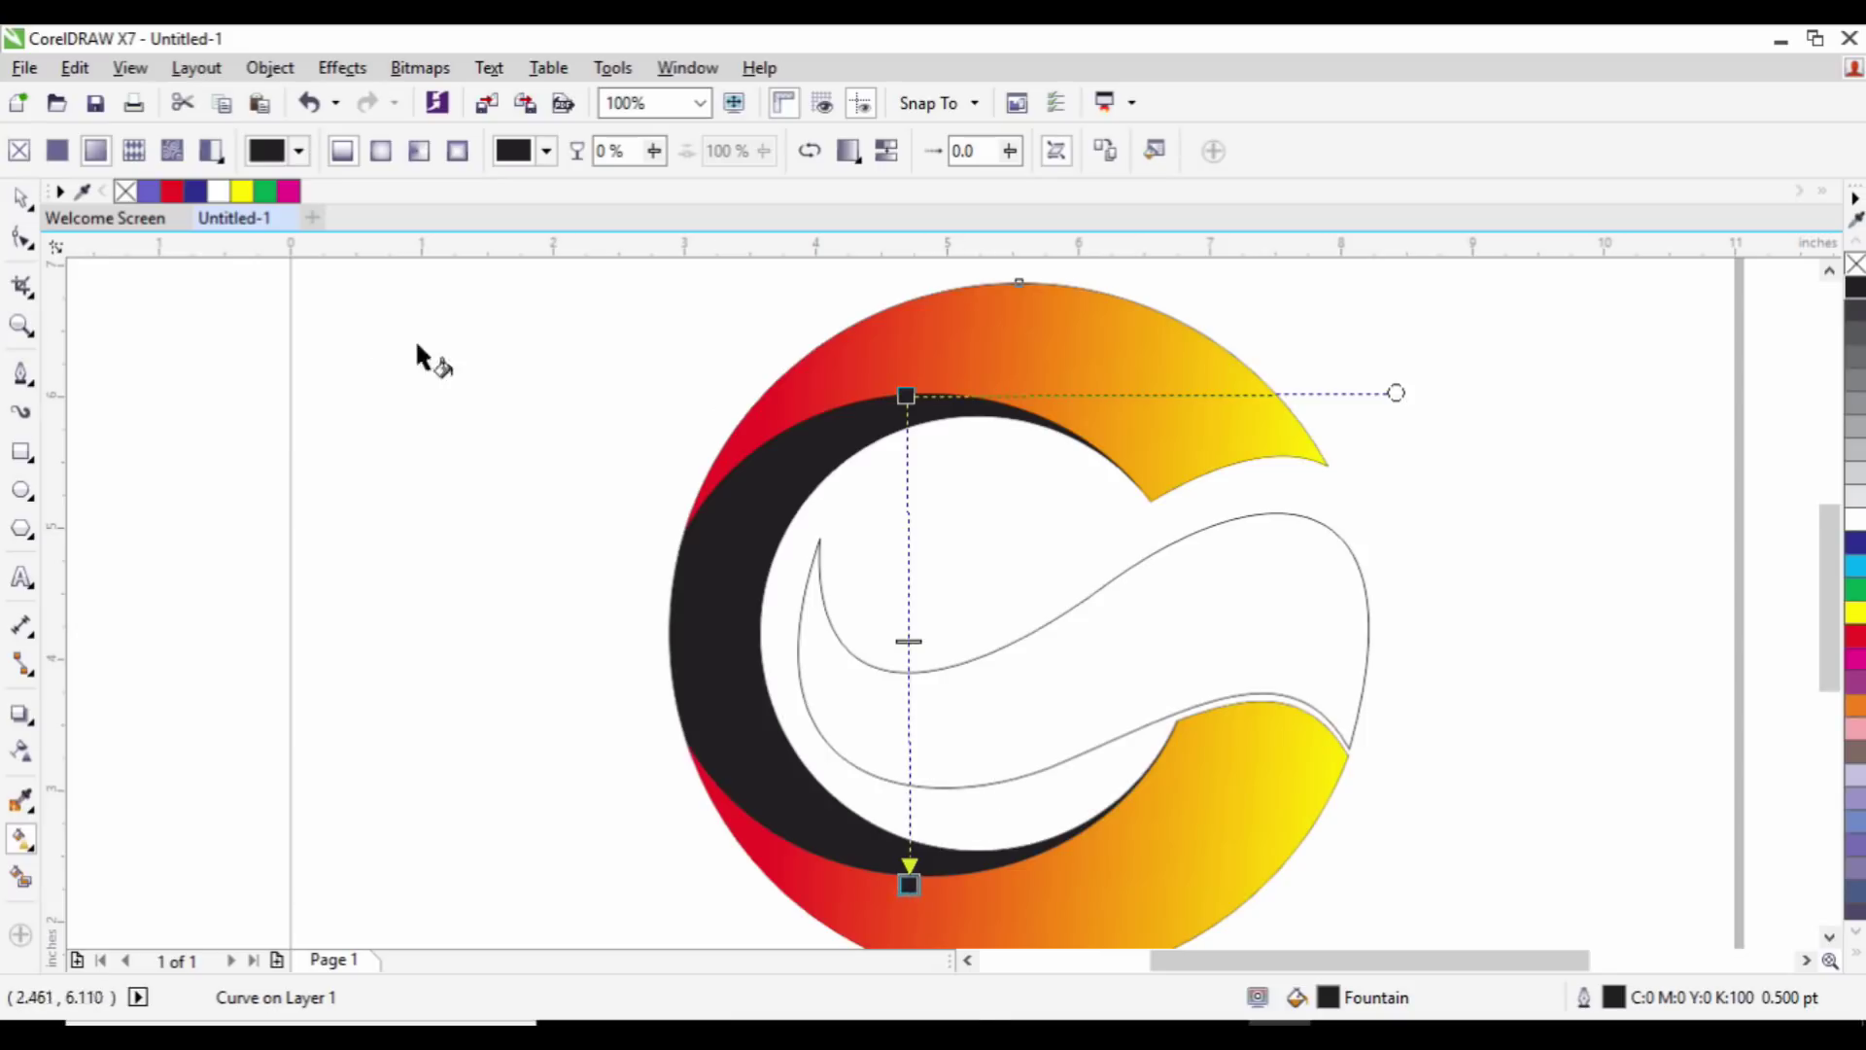
pyautogui.moveTo(196, 191); pyautogui.dragTo(908, 611)
pyautogui.moveTo(908, 884); pyautogui.dragTo(909, 866)
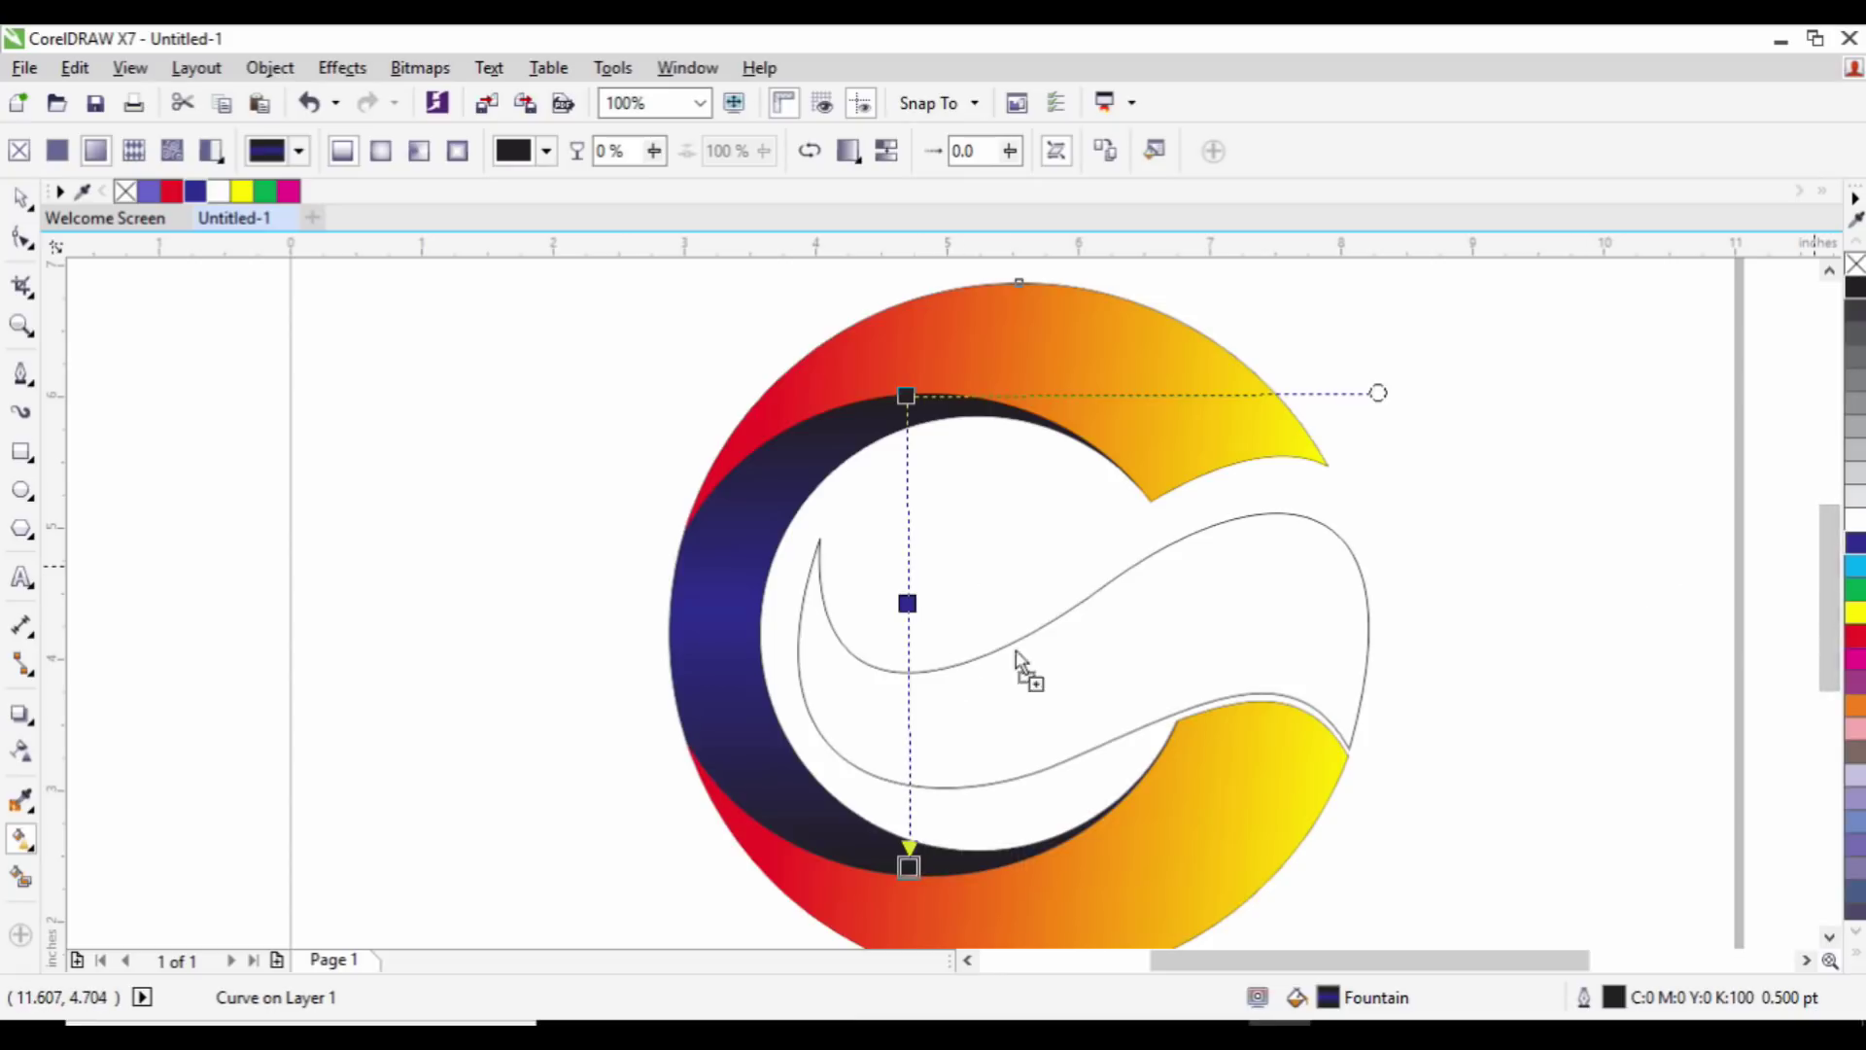
pyautogui.moveTo(909, 704); pyautogui.dragTo(908, 702)
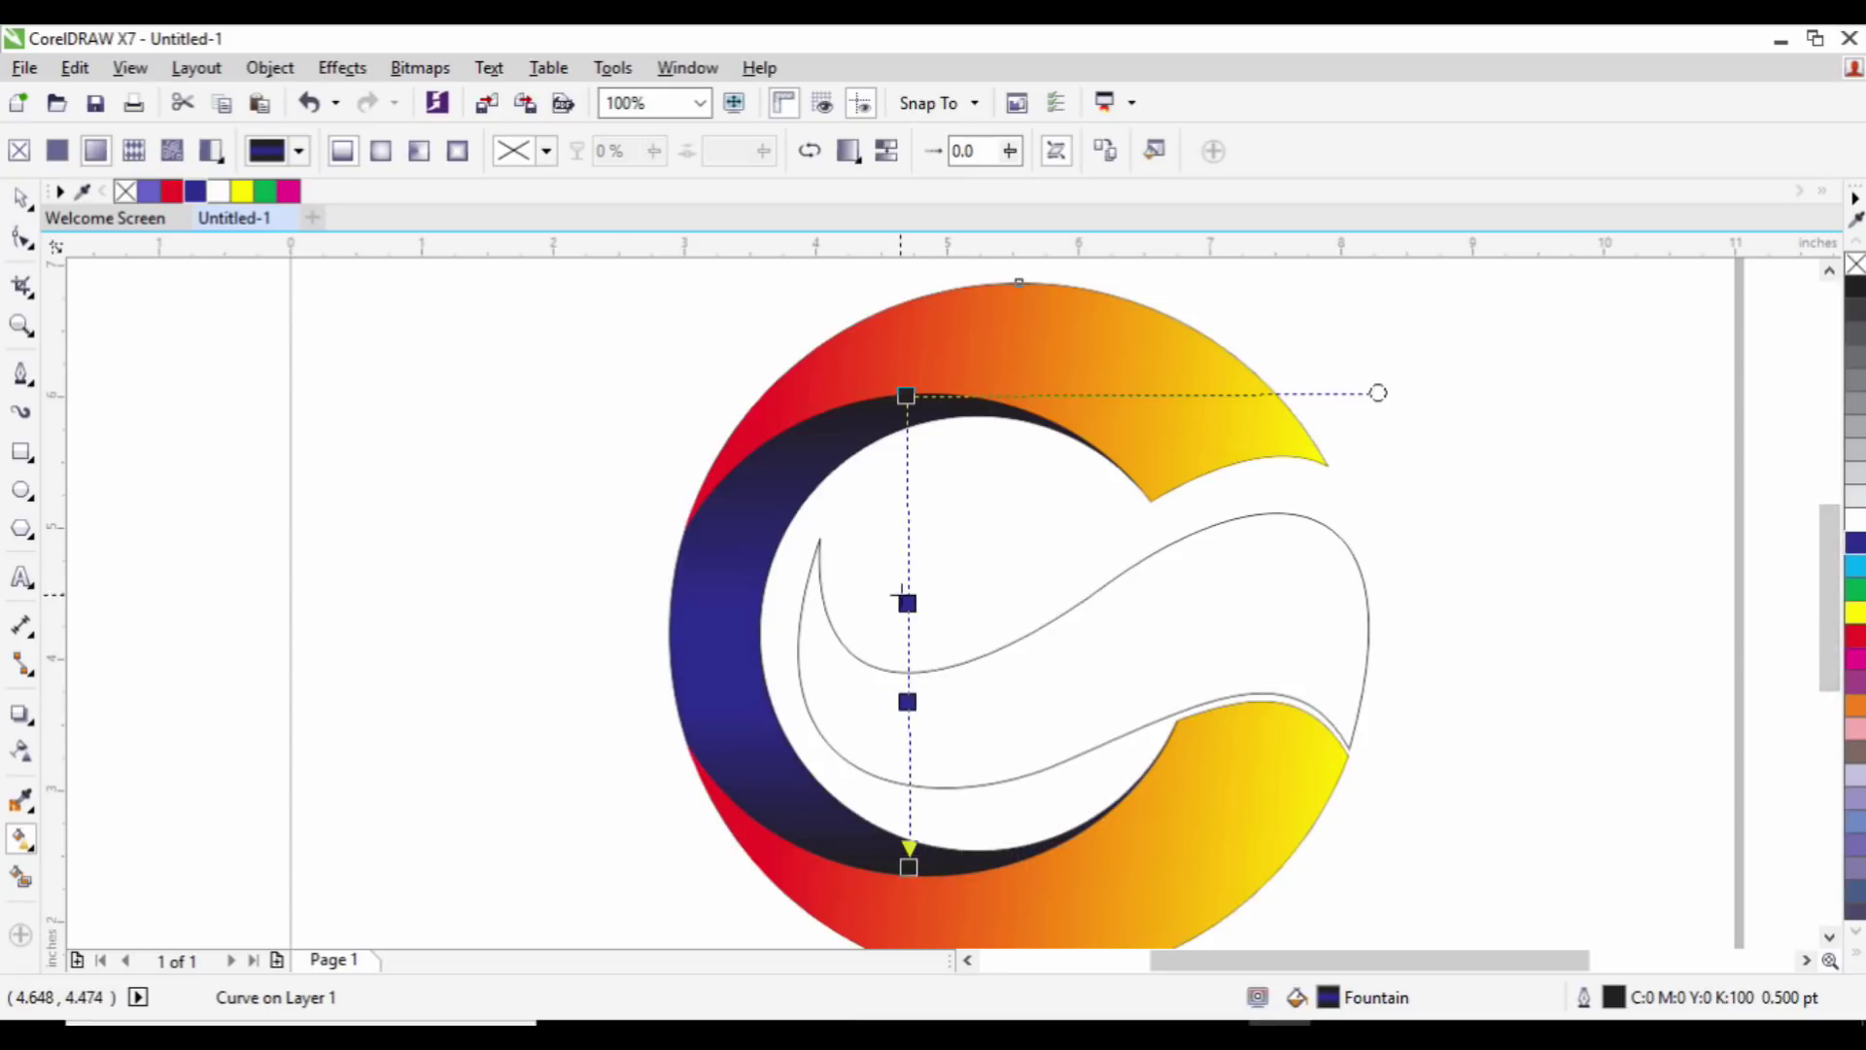
pyautogui.moveTo(913, 594); pyautogui.dragTo(910, 555)
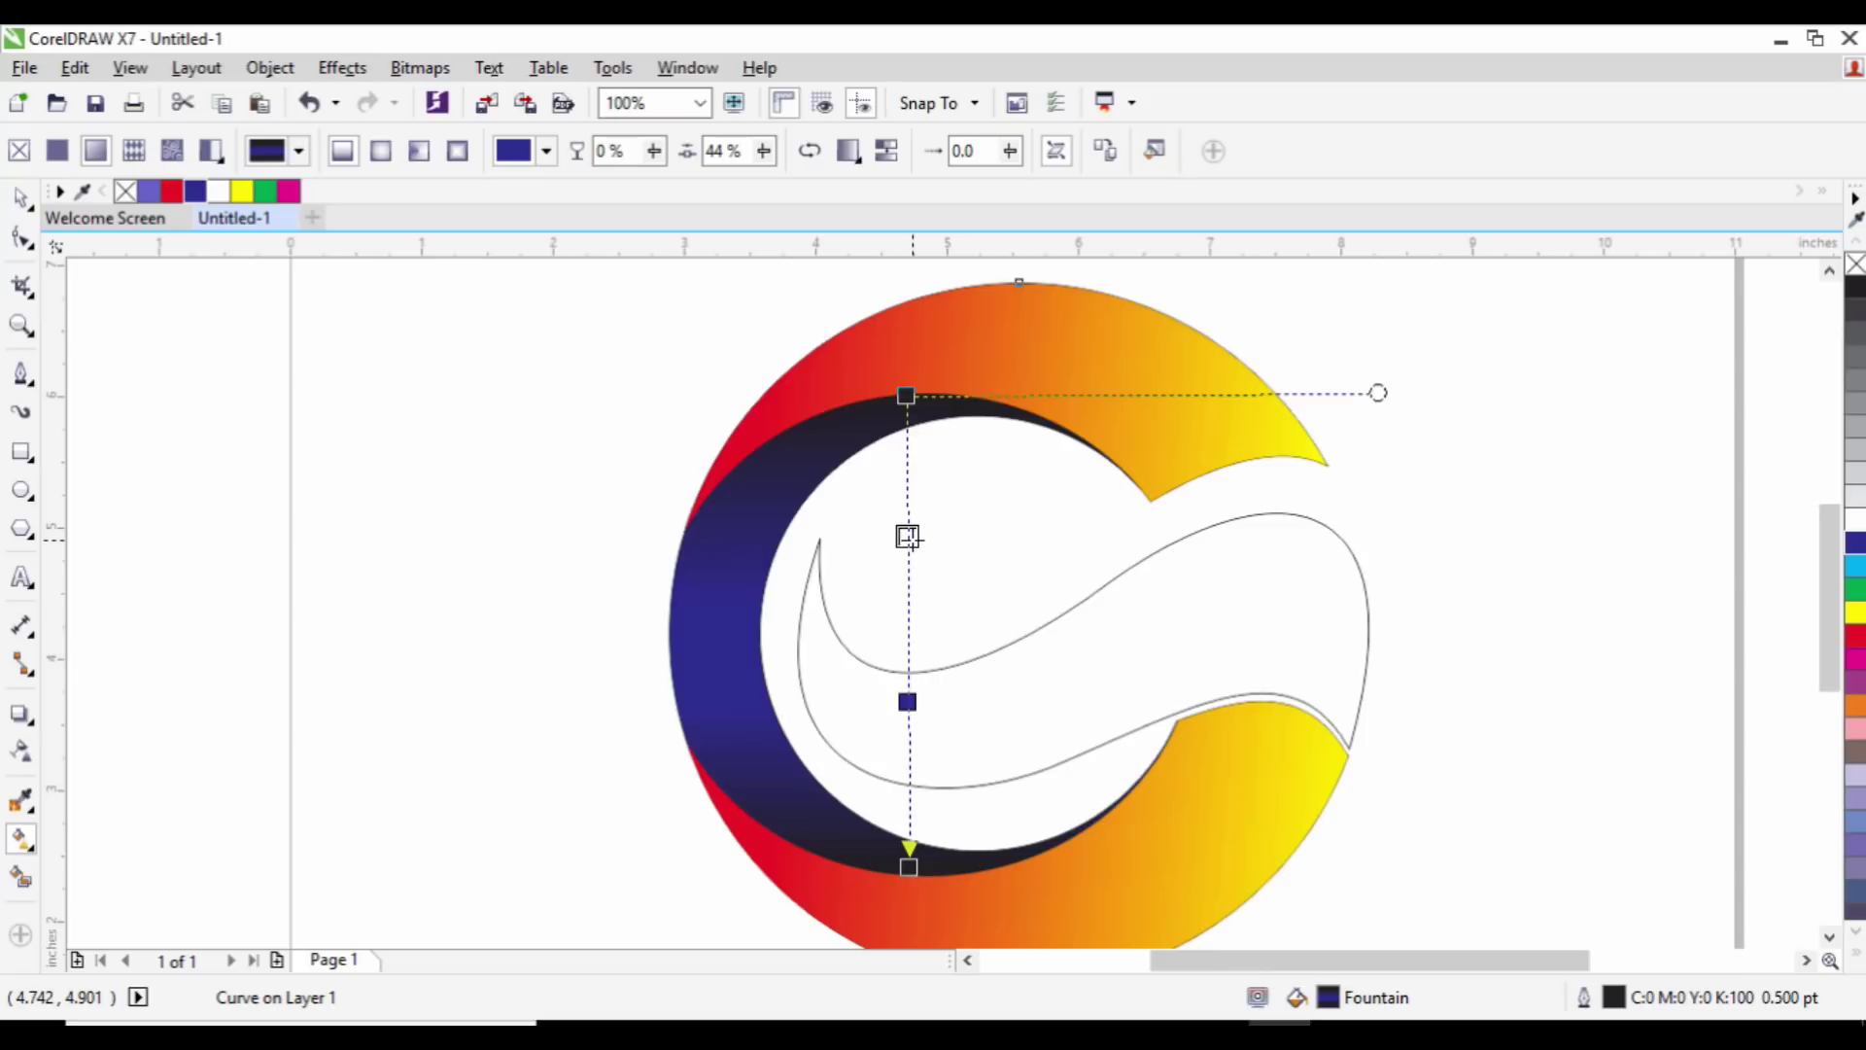
pyautogui.click(19, 198)
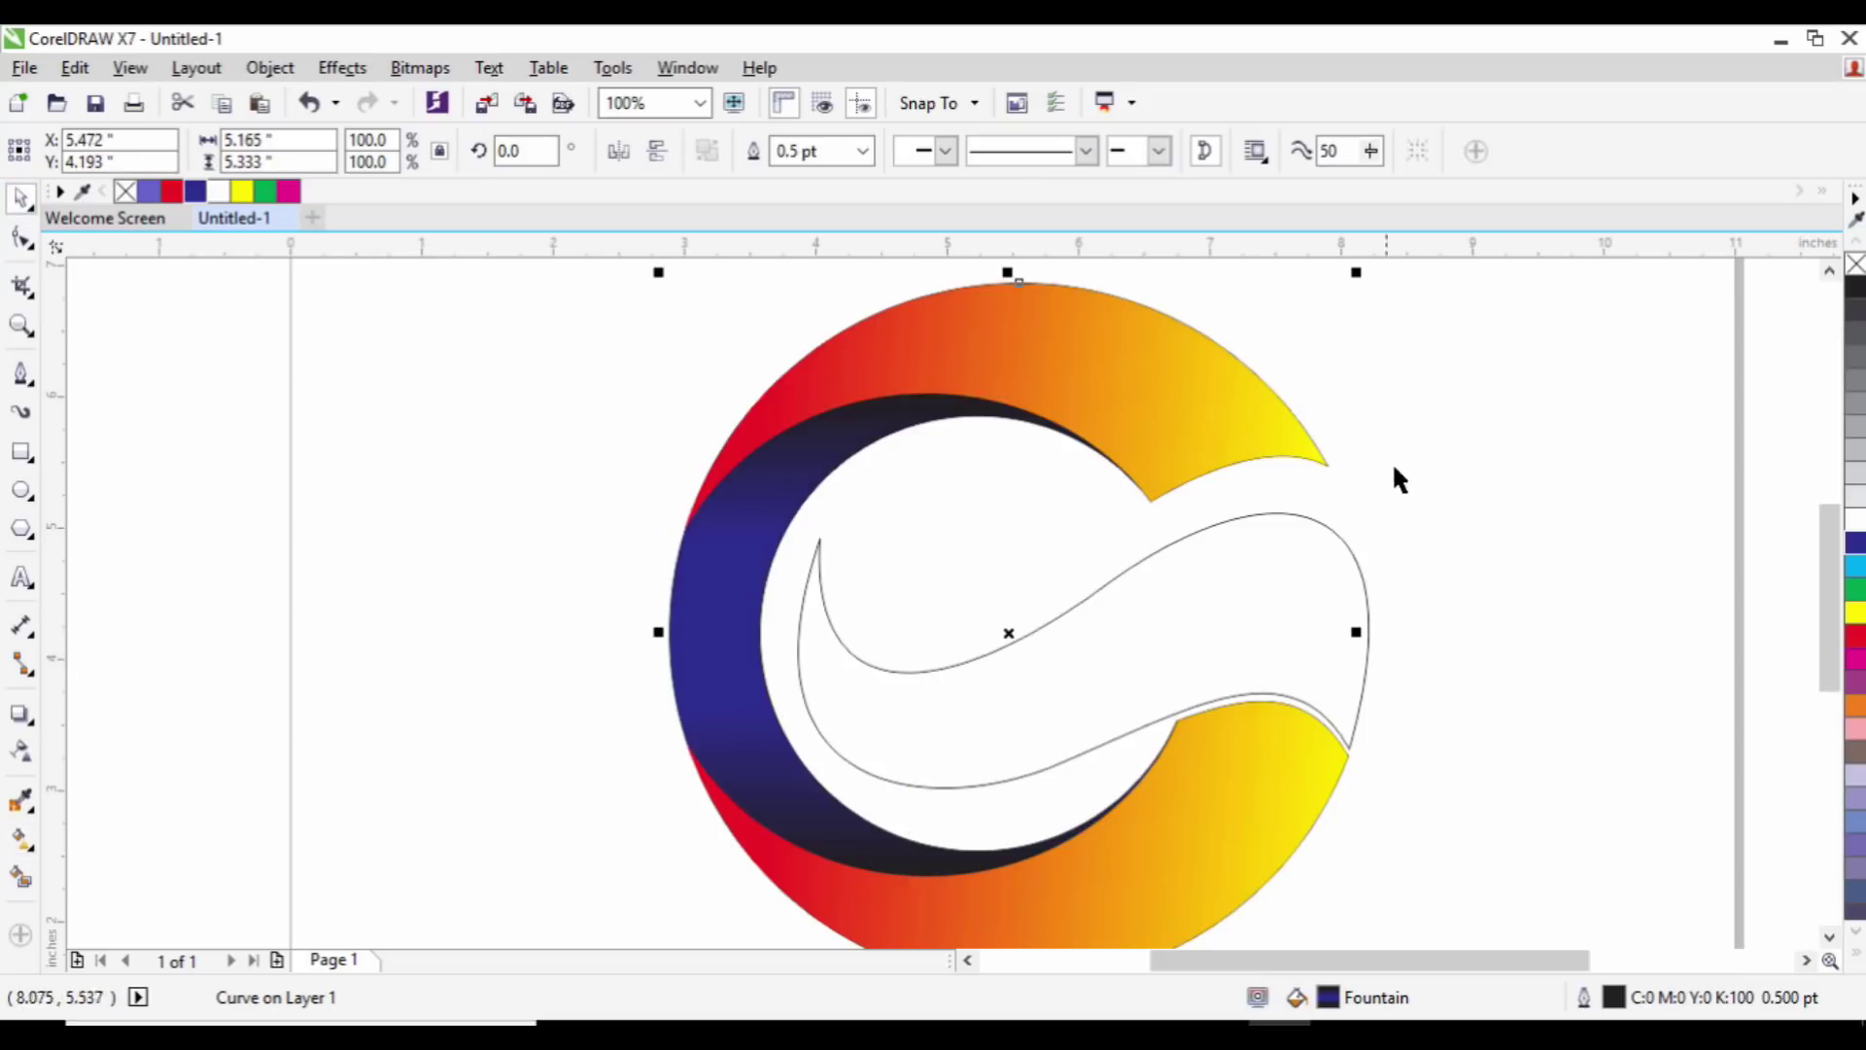
pyautogui.click(1431, 476)
pyautogui.scroll(-1, 1013, 541)
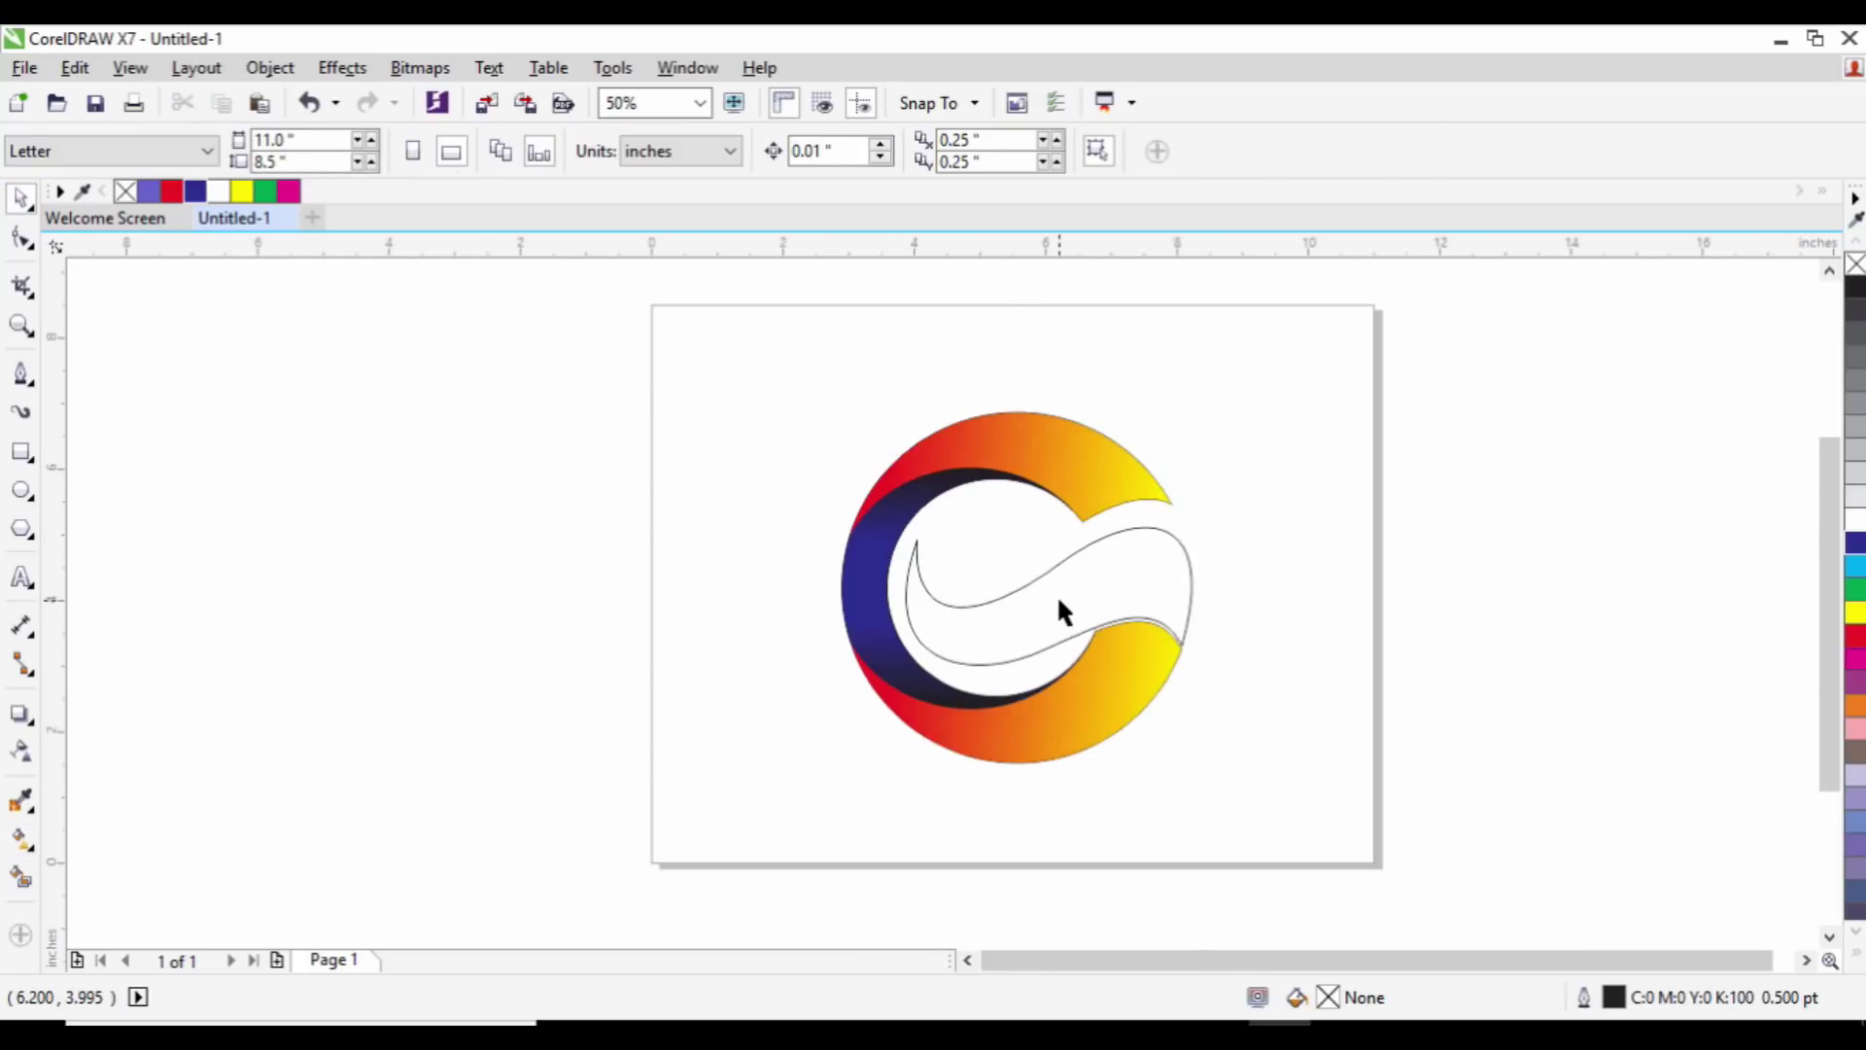
# Step: Apply a red-to-yellow fountain fill to the S-shaped inner curve, undoing an accidental move
pyautogui.scroll(1, 1058, 599)
pyautogui.click(1058, 600)
pyautogui.click(29, 845)
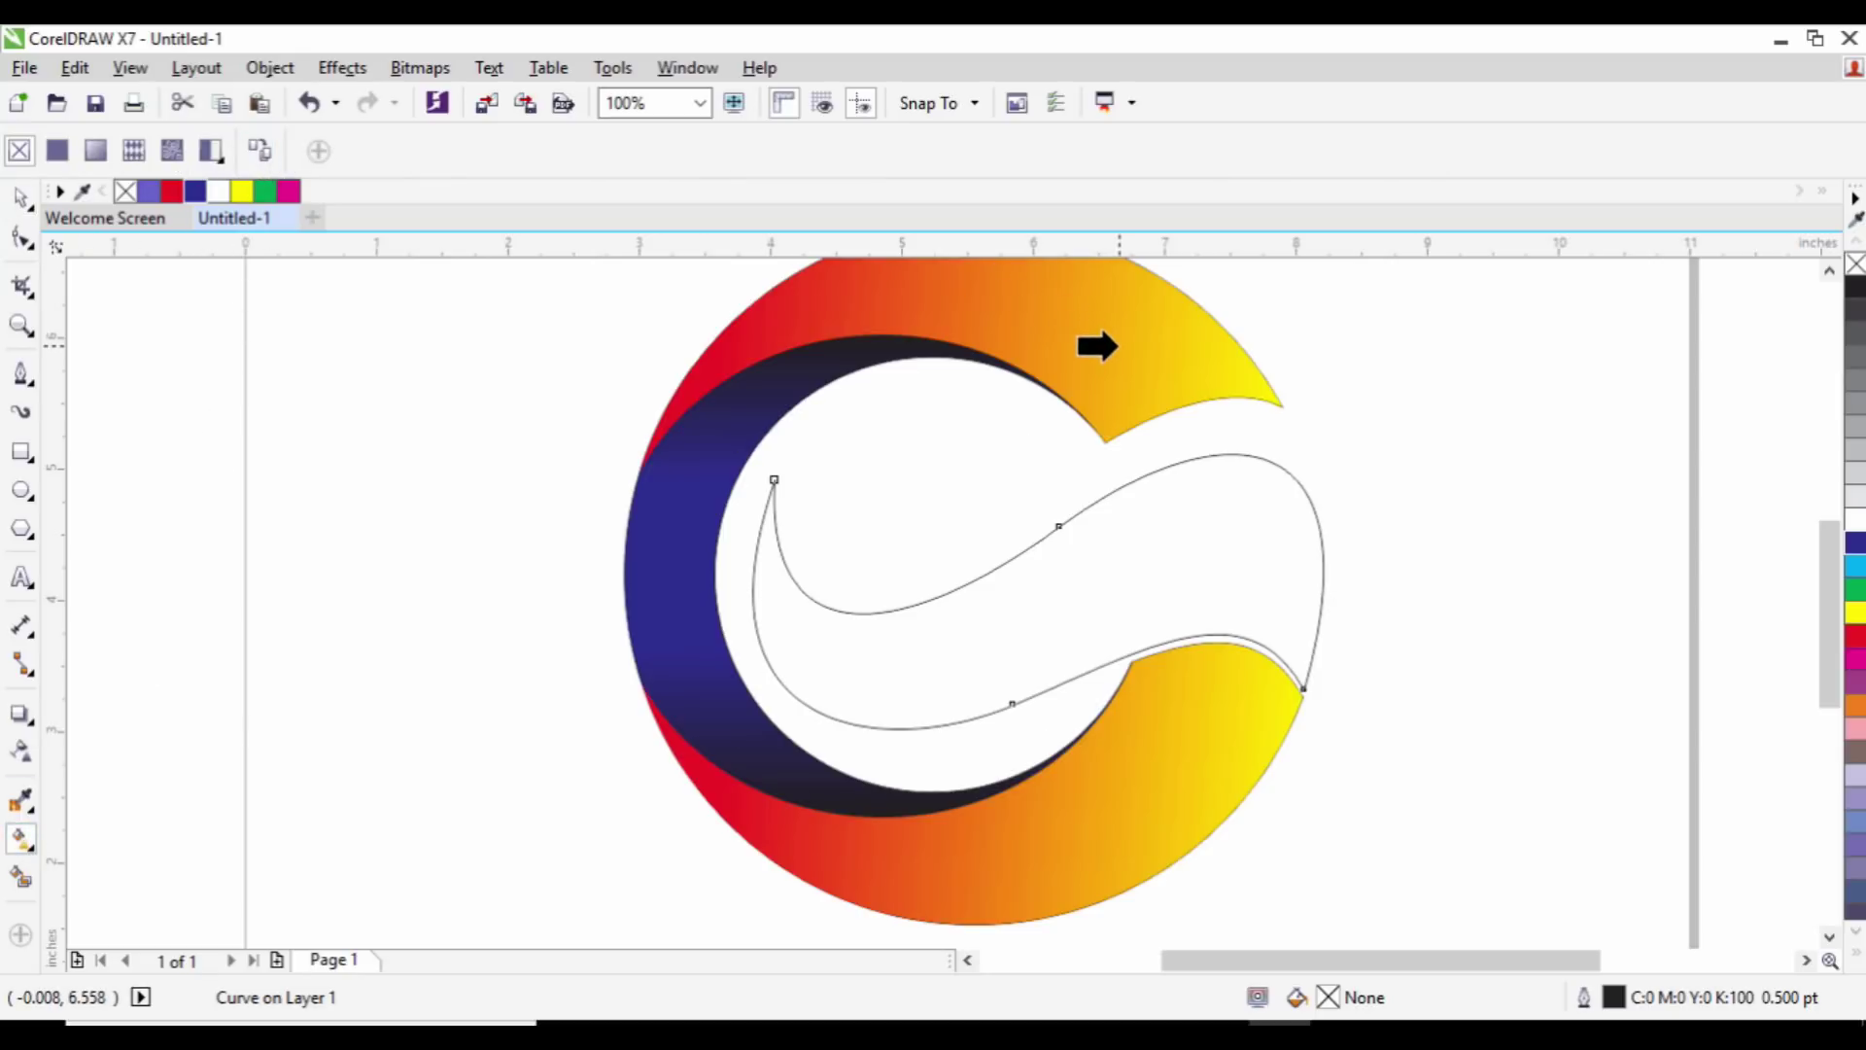
pyautogui.click(1056, 575)
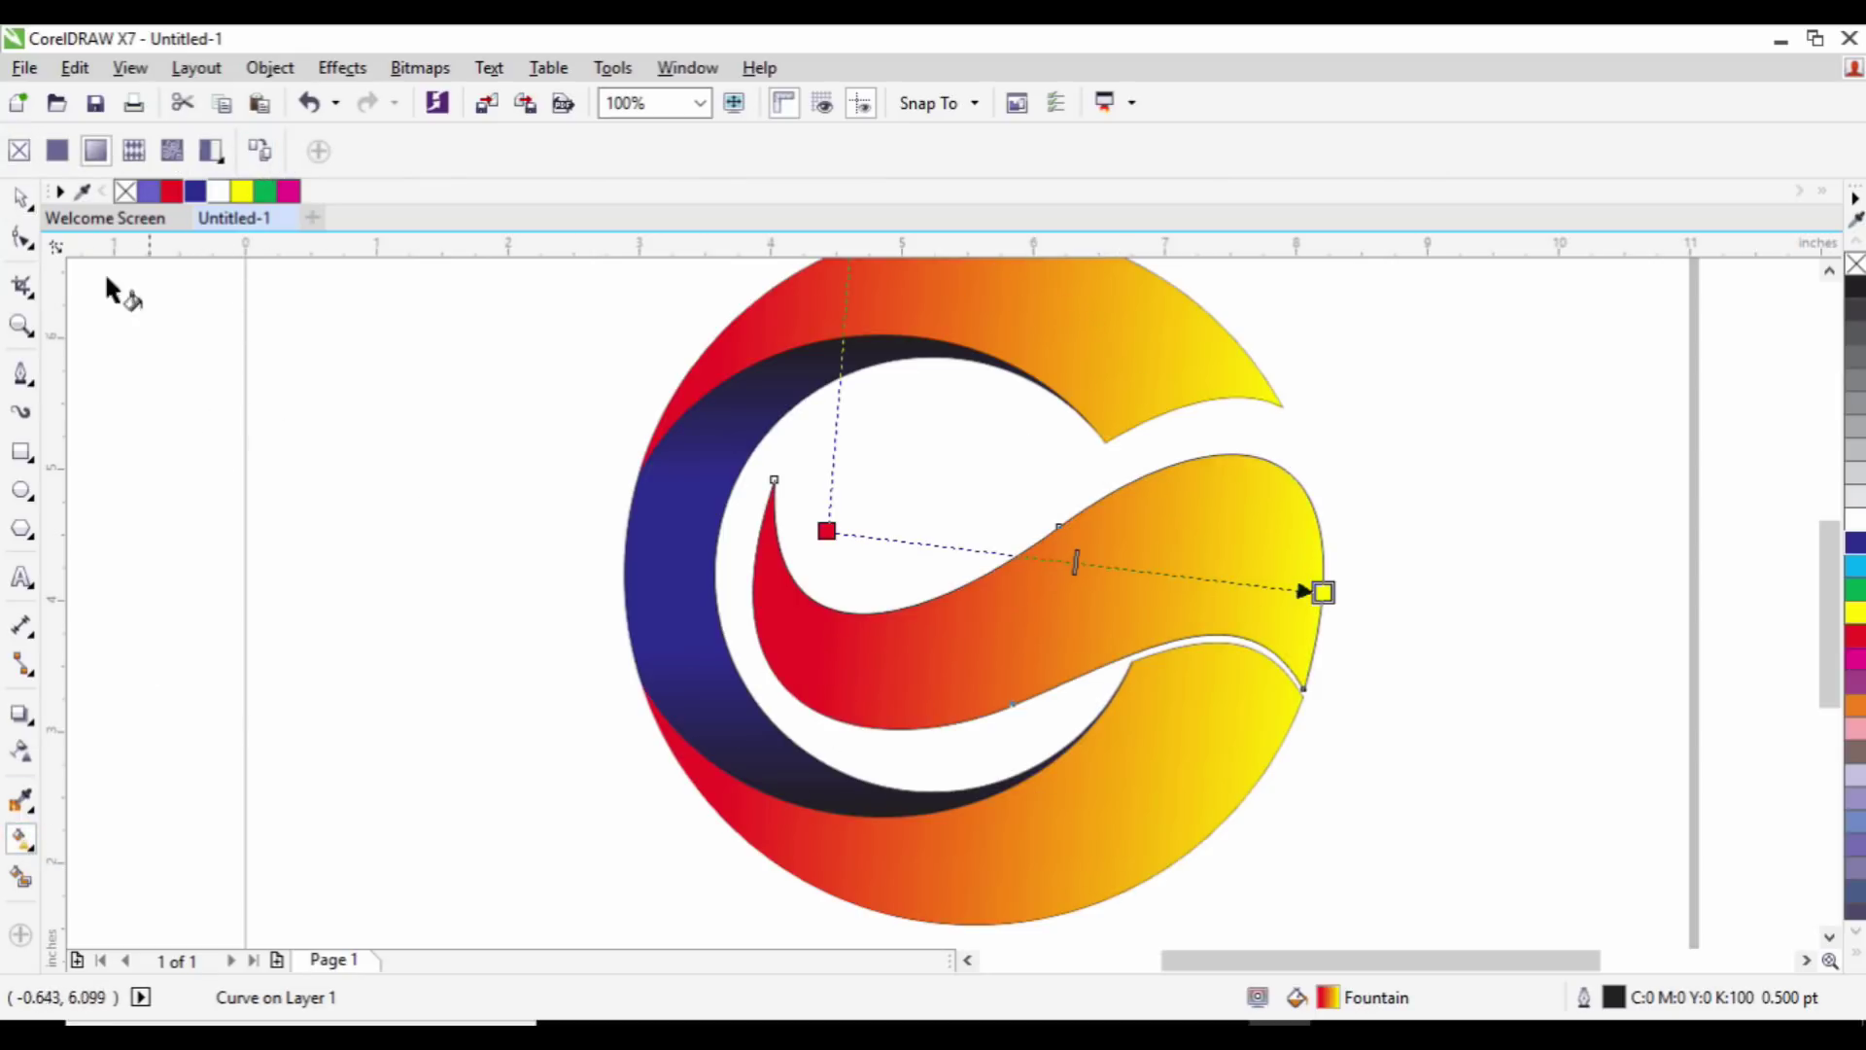
pyautogui.click(20, 197)
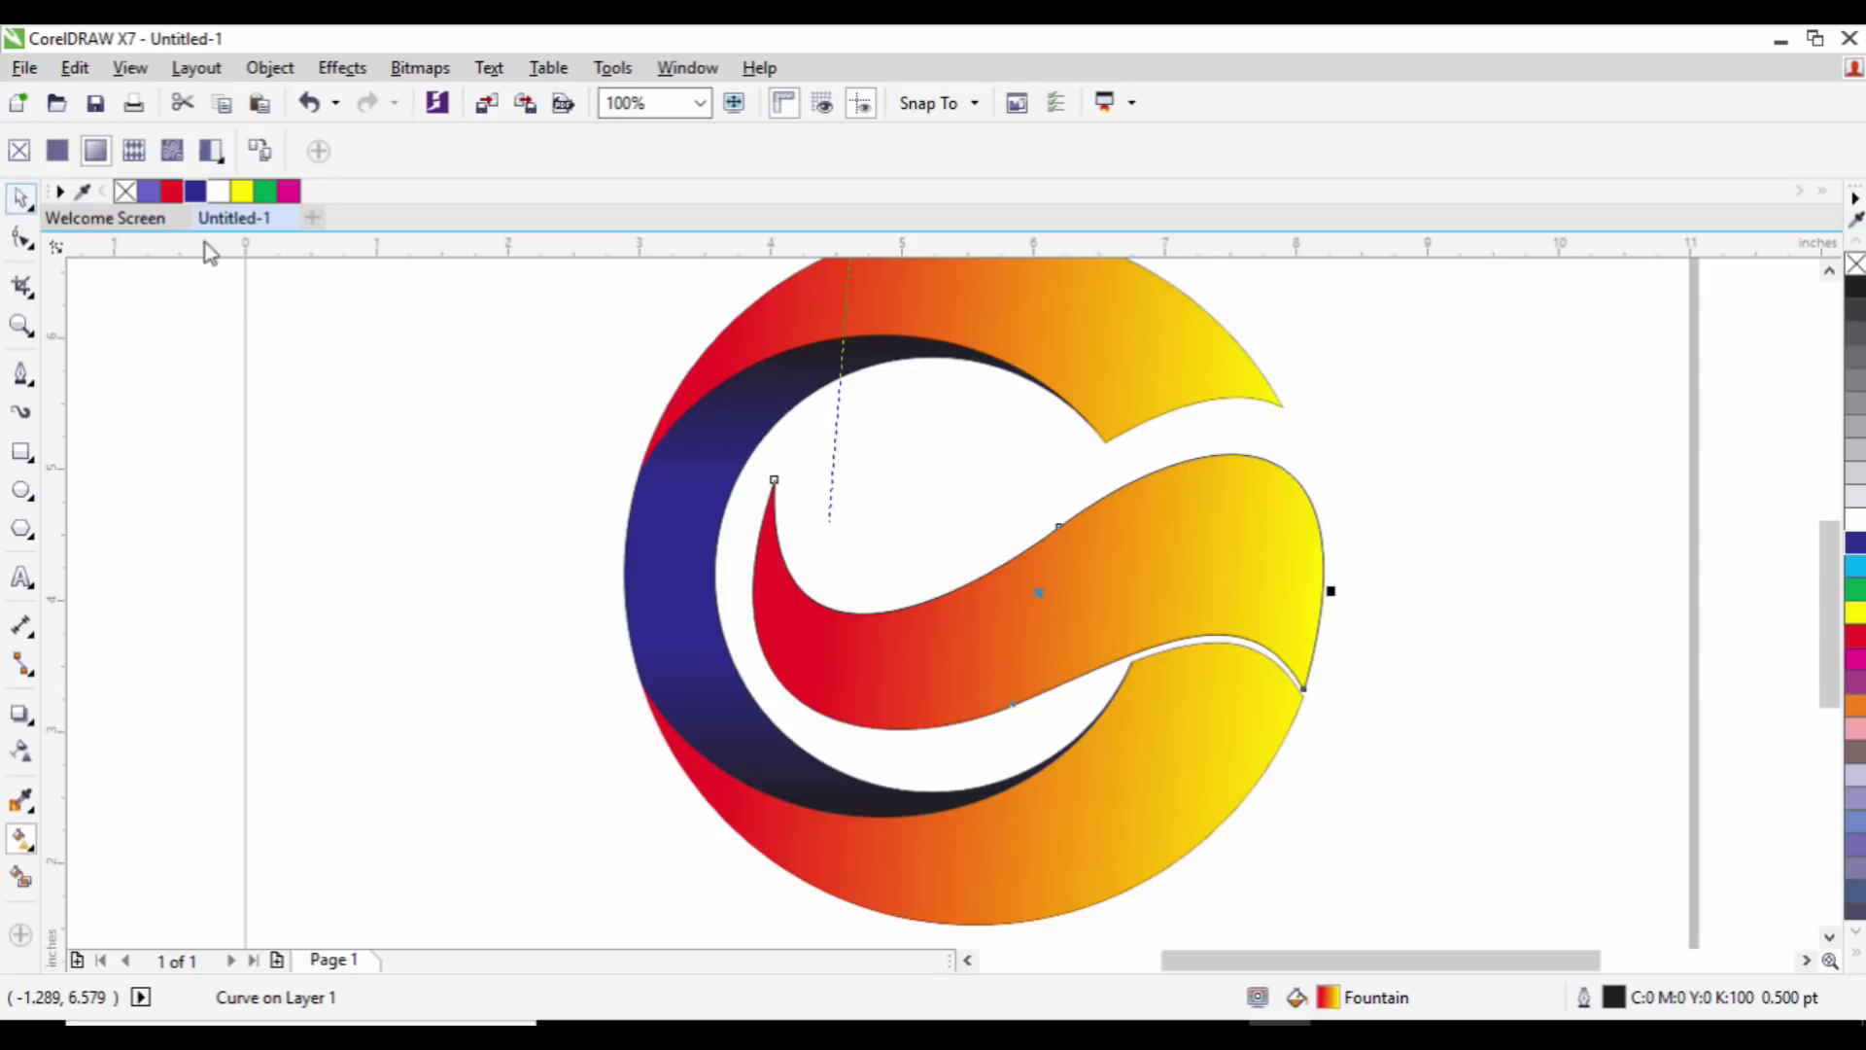
pyautogui.click(1384, 601)
pyautogui.moveTo(1196, 561); pyautogui.dragTo(1327, 678)
pyautogui.hotkey('ctrl', 'z')
pyautogui.click(1366, 510)
pyautogui.scroll(-2, 1028, 603)
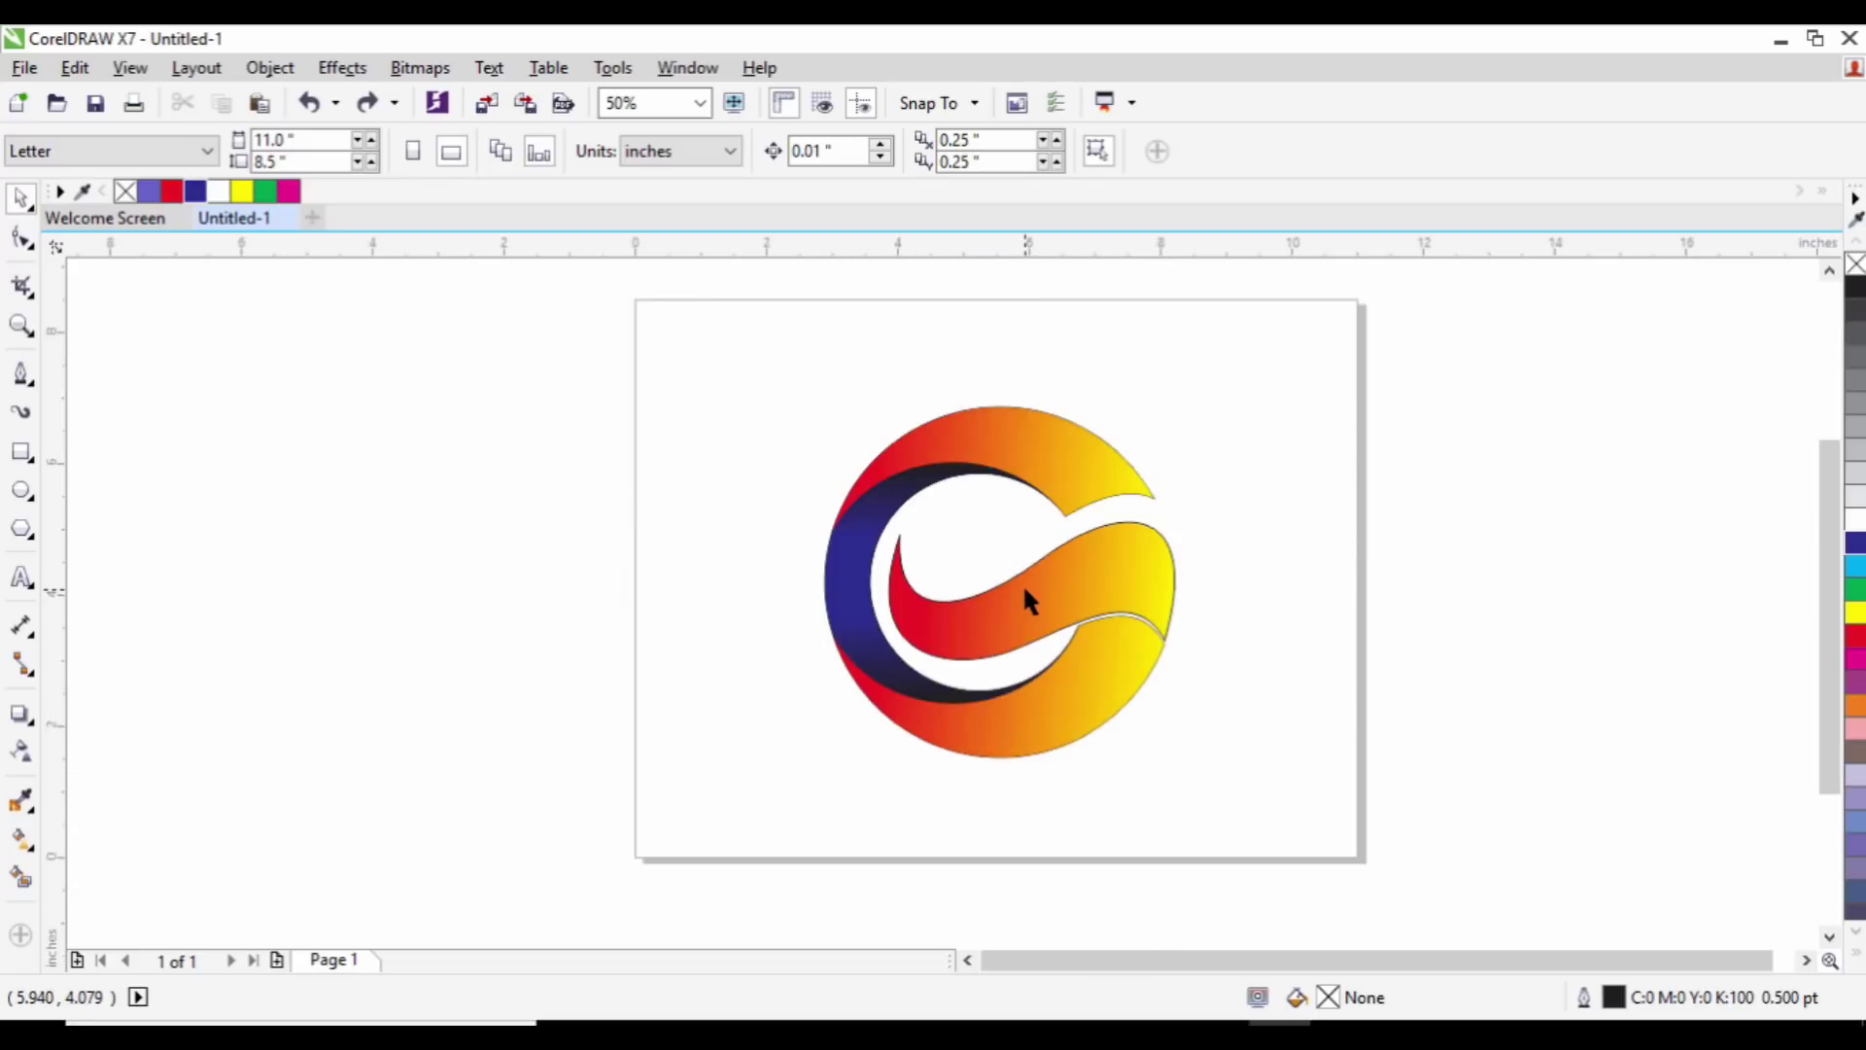
pyautogui.scroll(2, 1017, 487)
# Step: Duplicate the top arc as a no-fill blue outline, enlarged to about 118% and rotated to 353°
pyautogui.moveTo(1116, 447); pyautogui.dragTo(1114, 398)
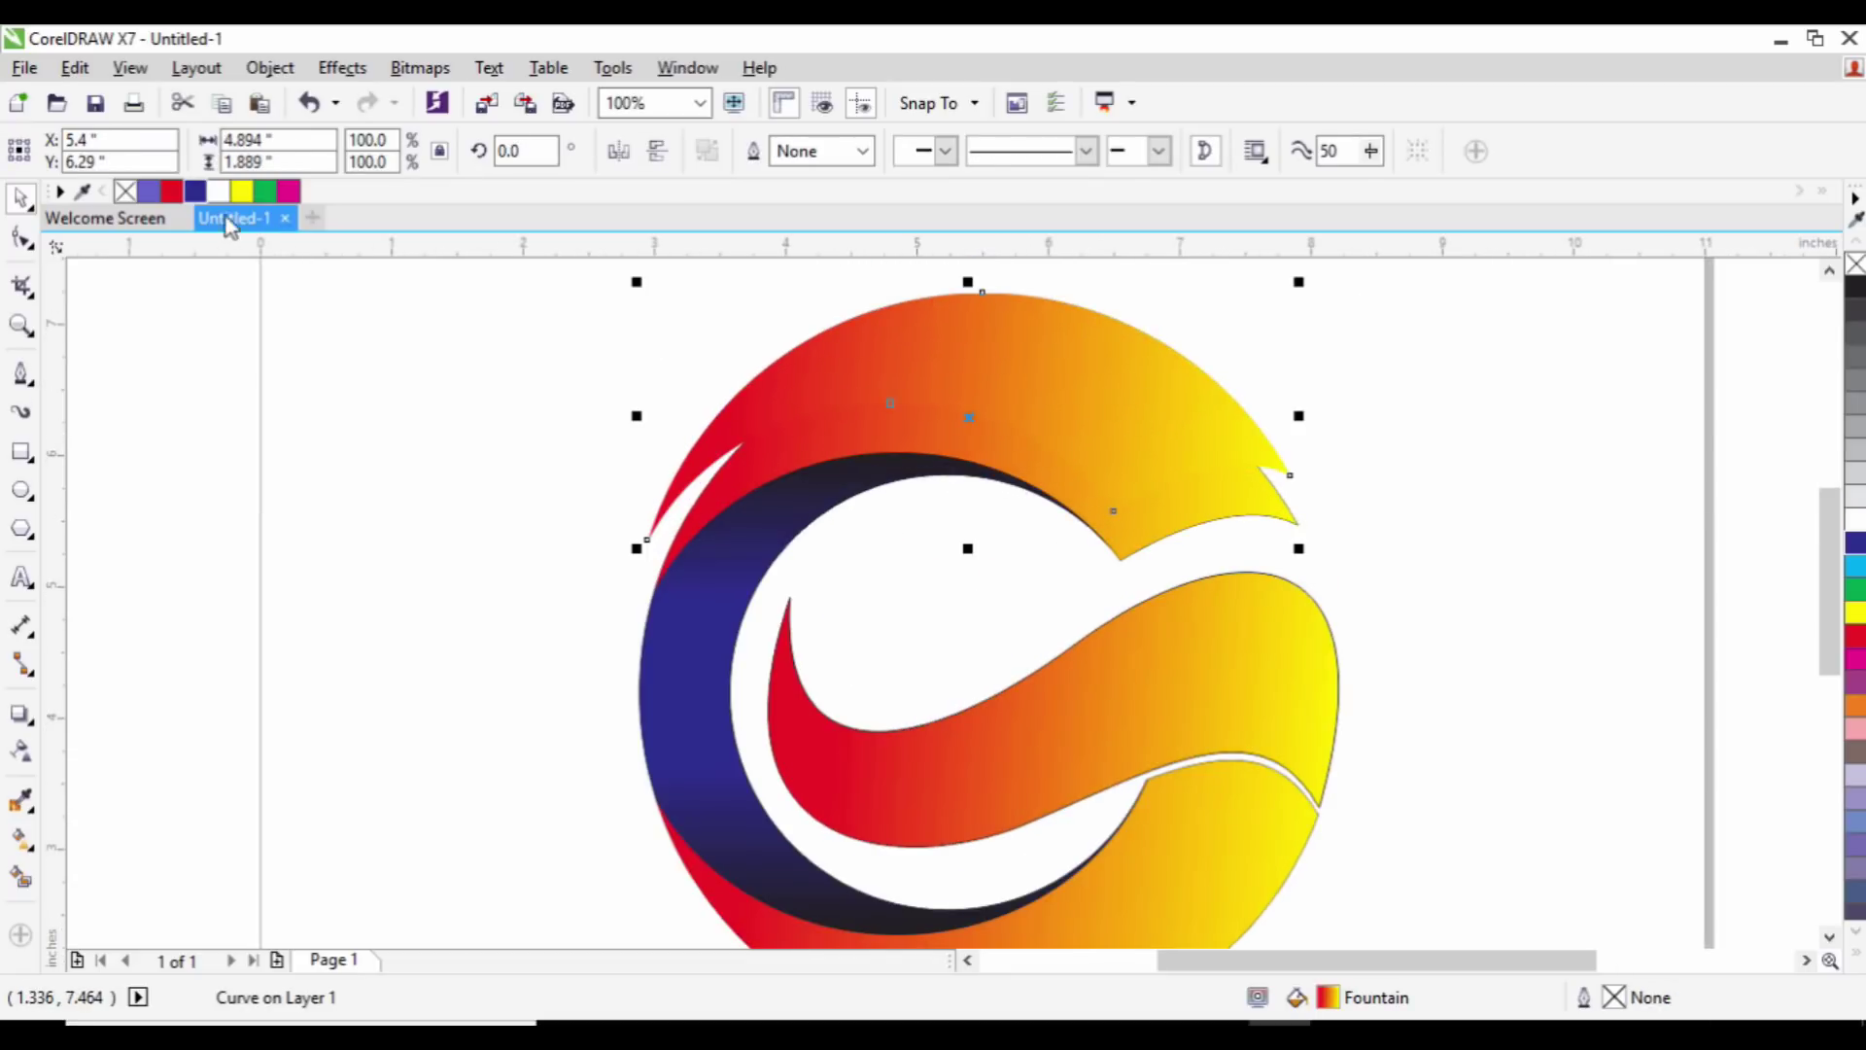
pyautogui.rightClick(146, 192)
pyautogui.click(125, 192)
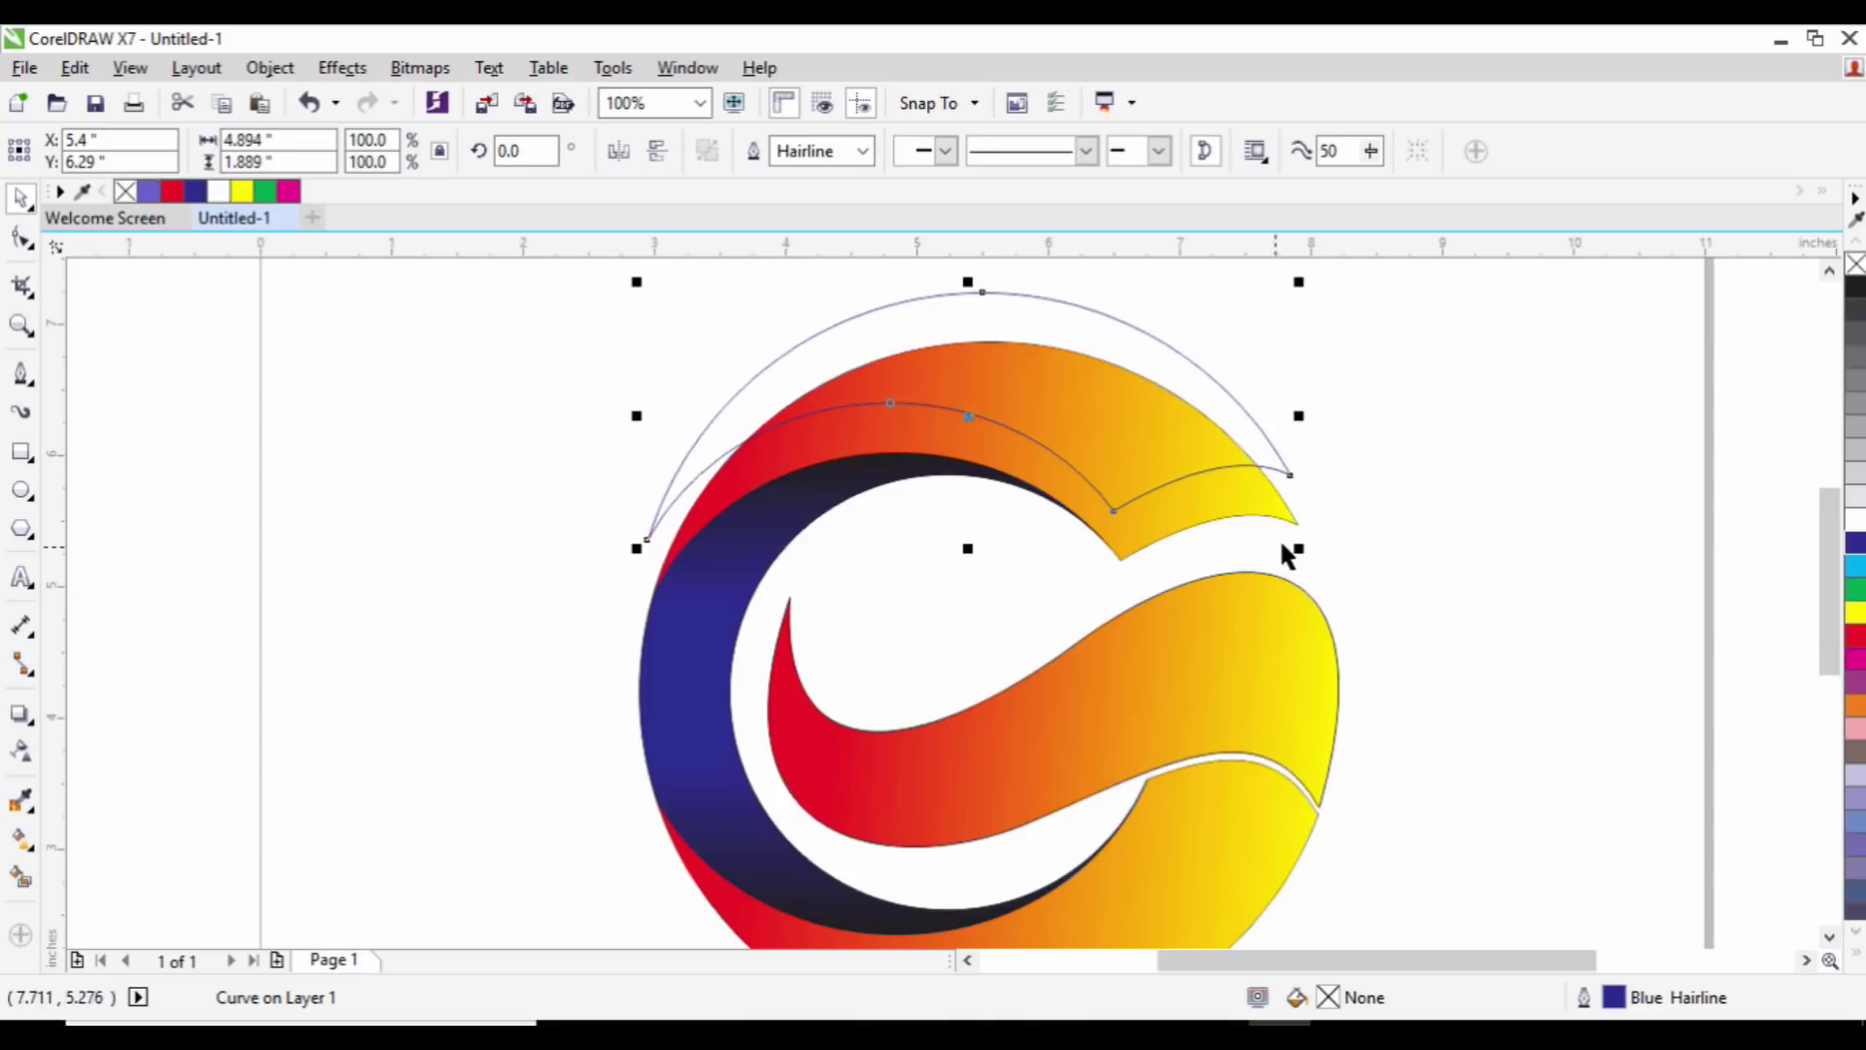
pyautogui.moveTo(1298, 547); pyautogui.dragTo(1416, 623)
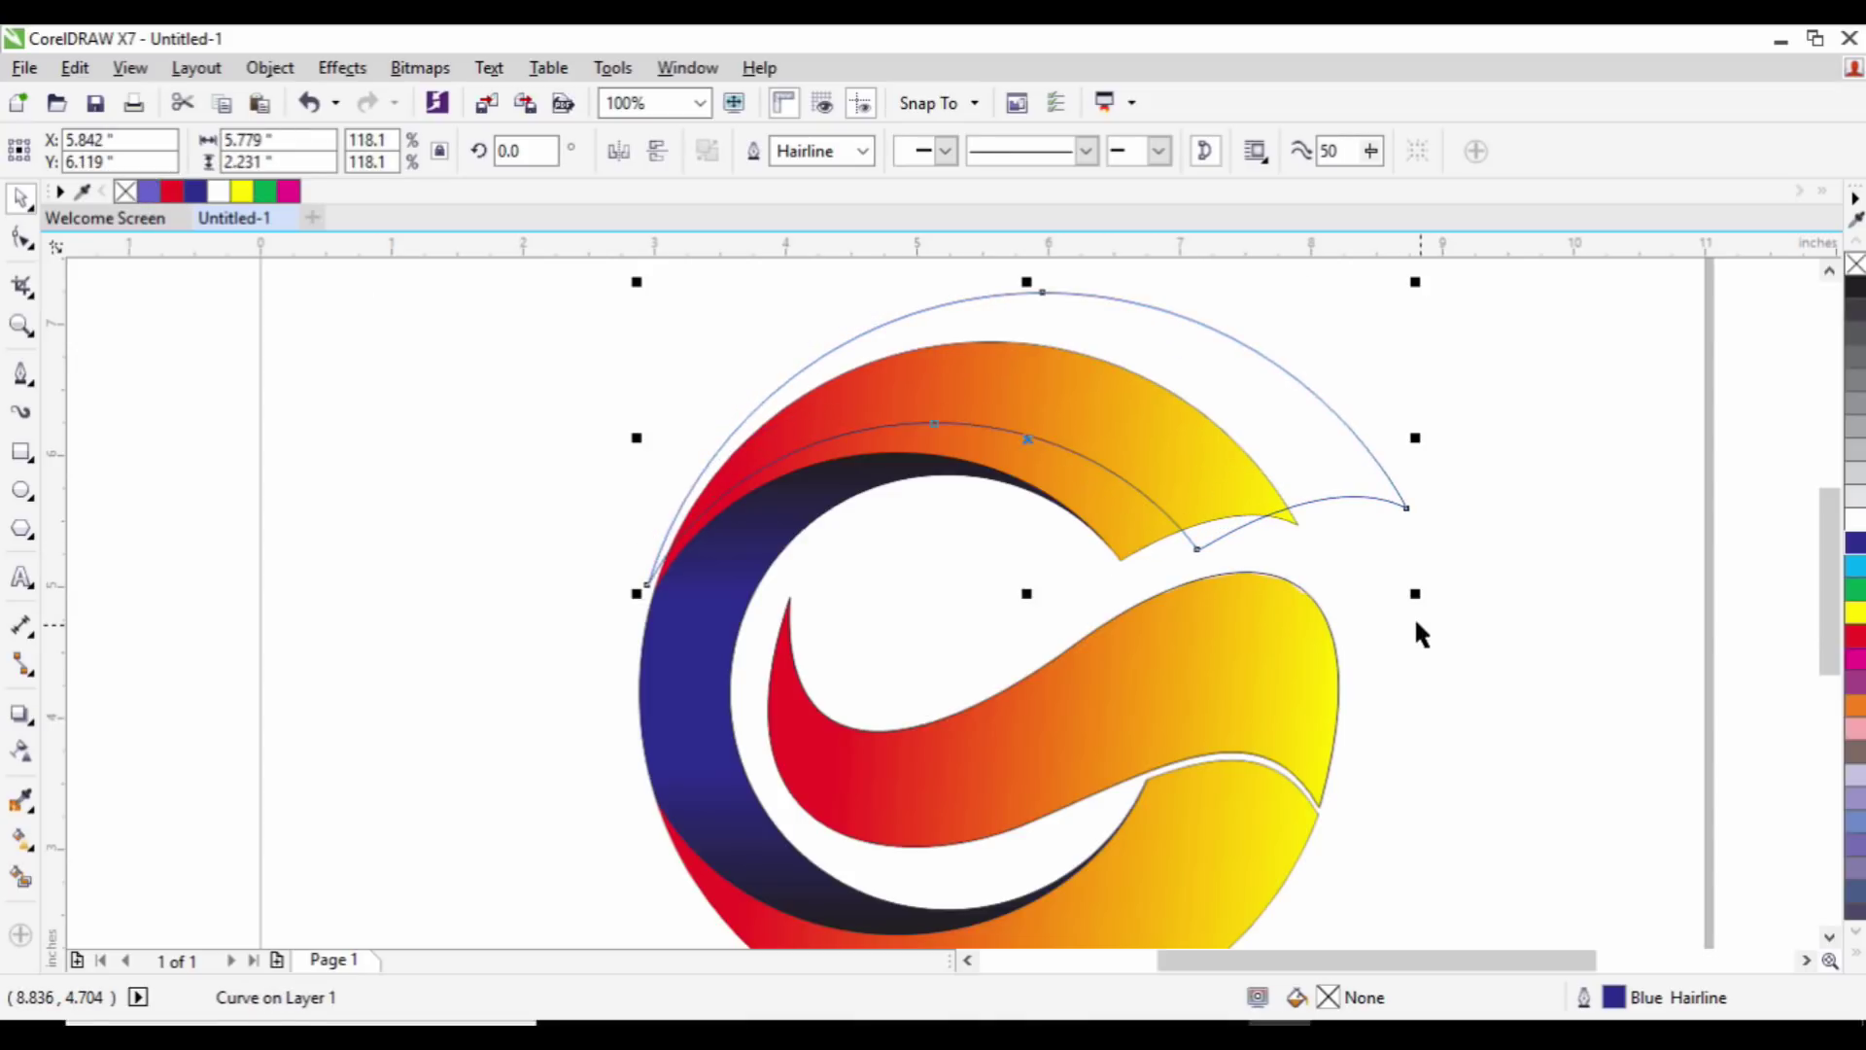
pyautogui.moveTo(1370, 454); pyautogui.dragTo(1398, 464)
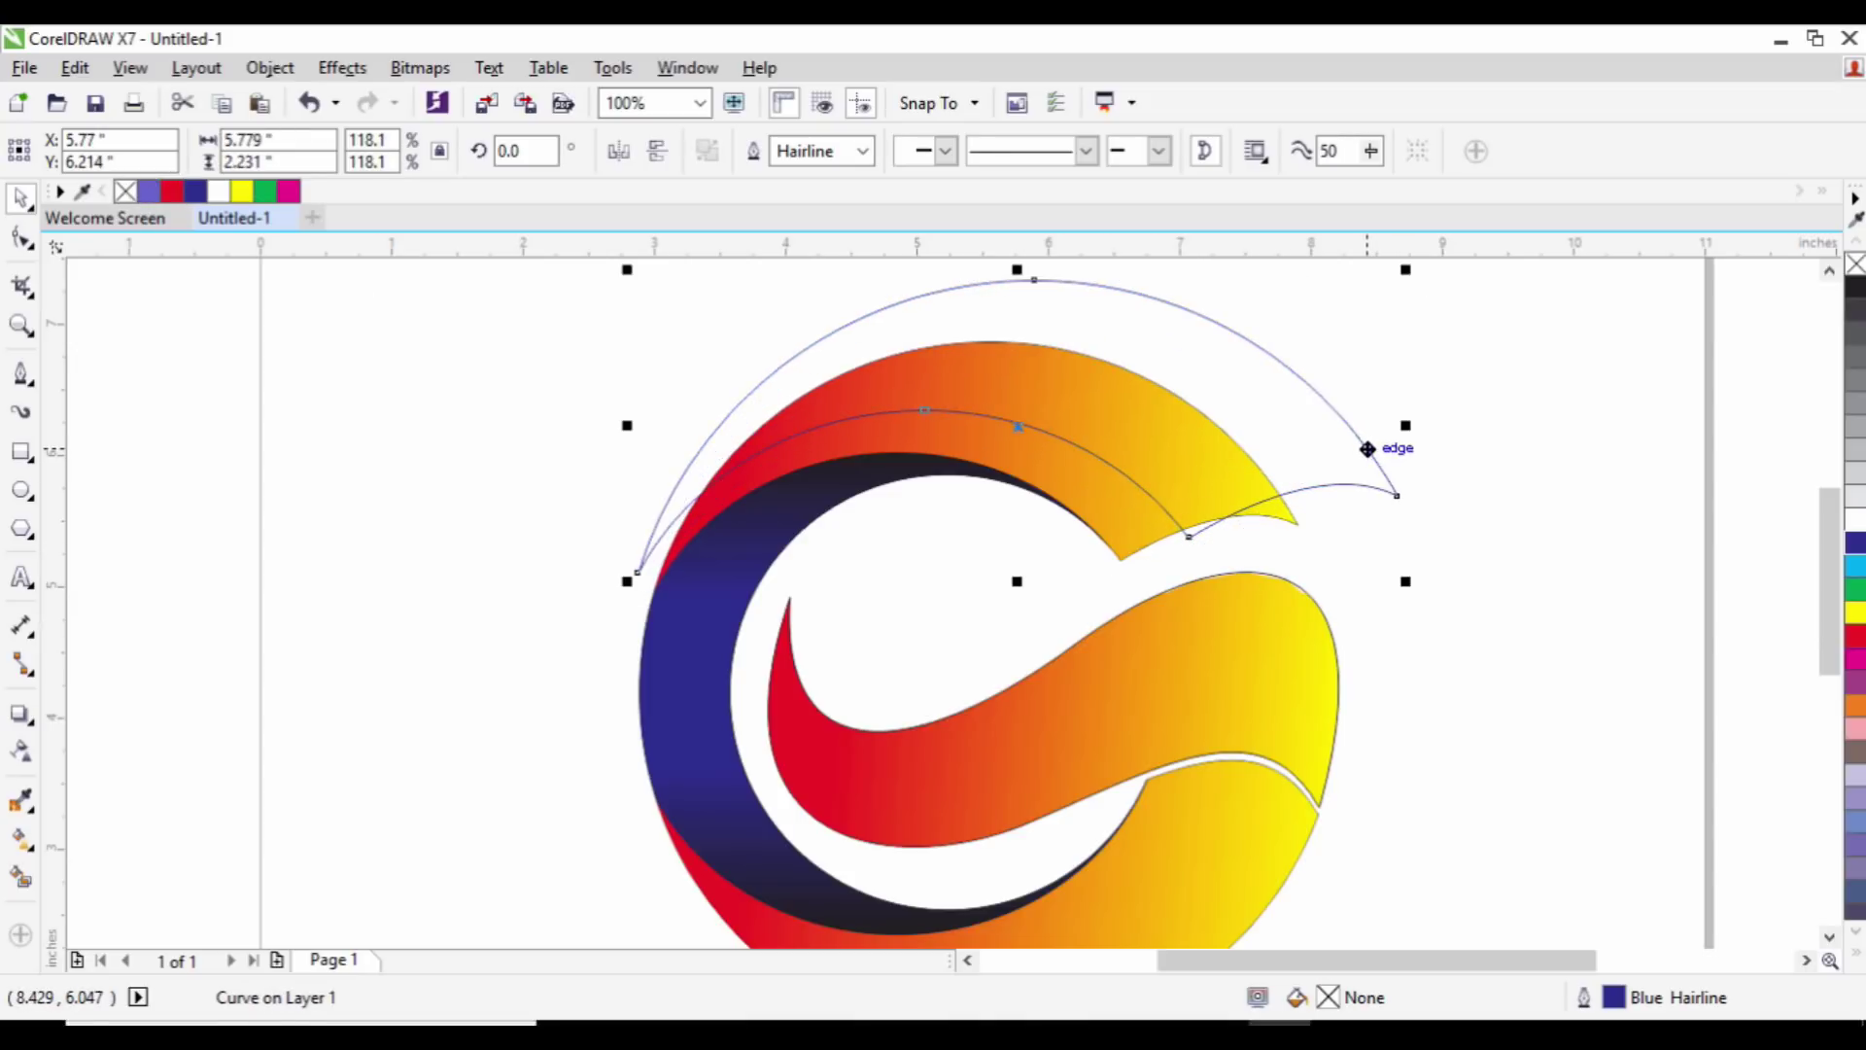
pyautogui.click(1399, 465)
pyautogui.moveTo(1414, 604)
pyautogui.mouseDown()
pyautogui.moveTo(1391, 616)
pyautogui.moveTo(1391, 595)
pyautogui.mouseUp()
pyautogui.moveTo(1381, 465); pyautogui.dragTo(1371, 491)
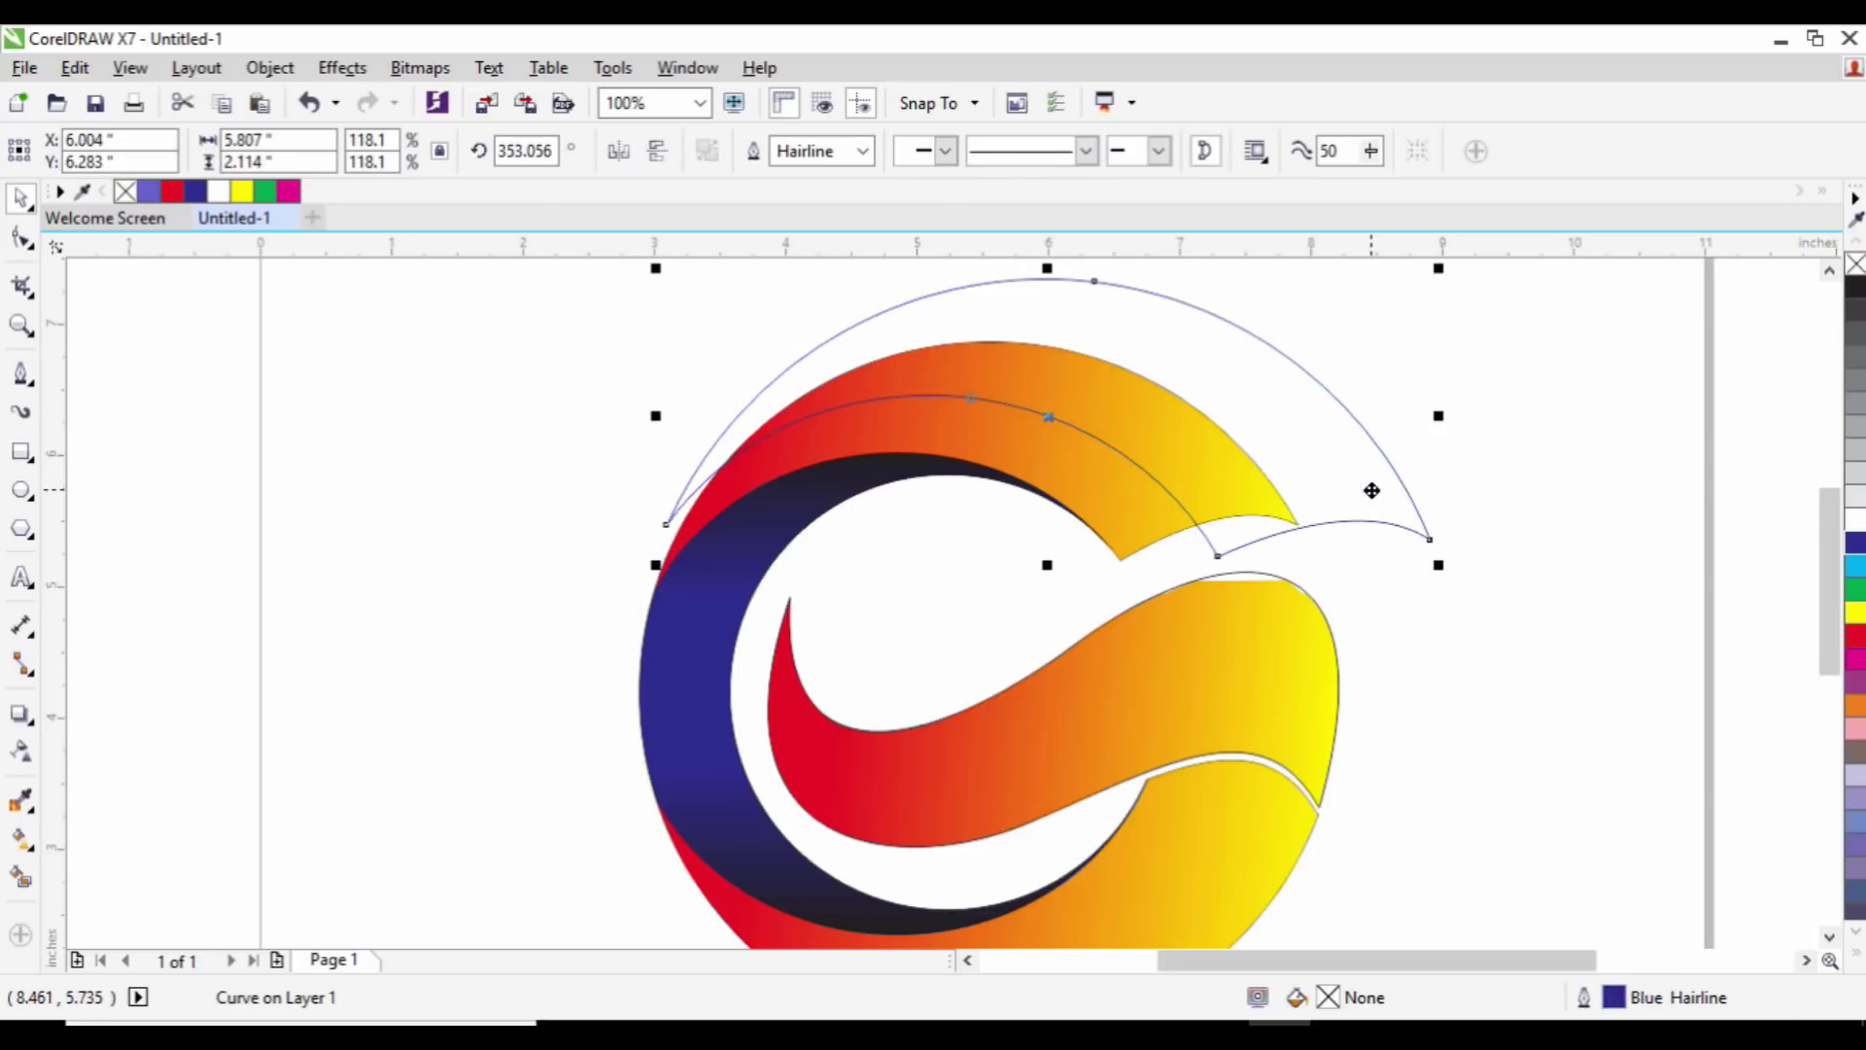
# Step: Widen the outline copy and Smart Fill the top band of the ring purple
pyautogui.click(20, 881)
pyautogui.click(1208, 486)
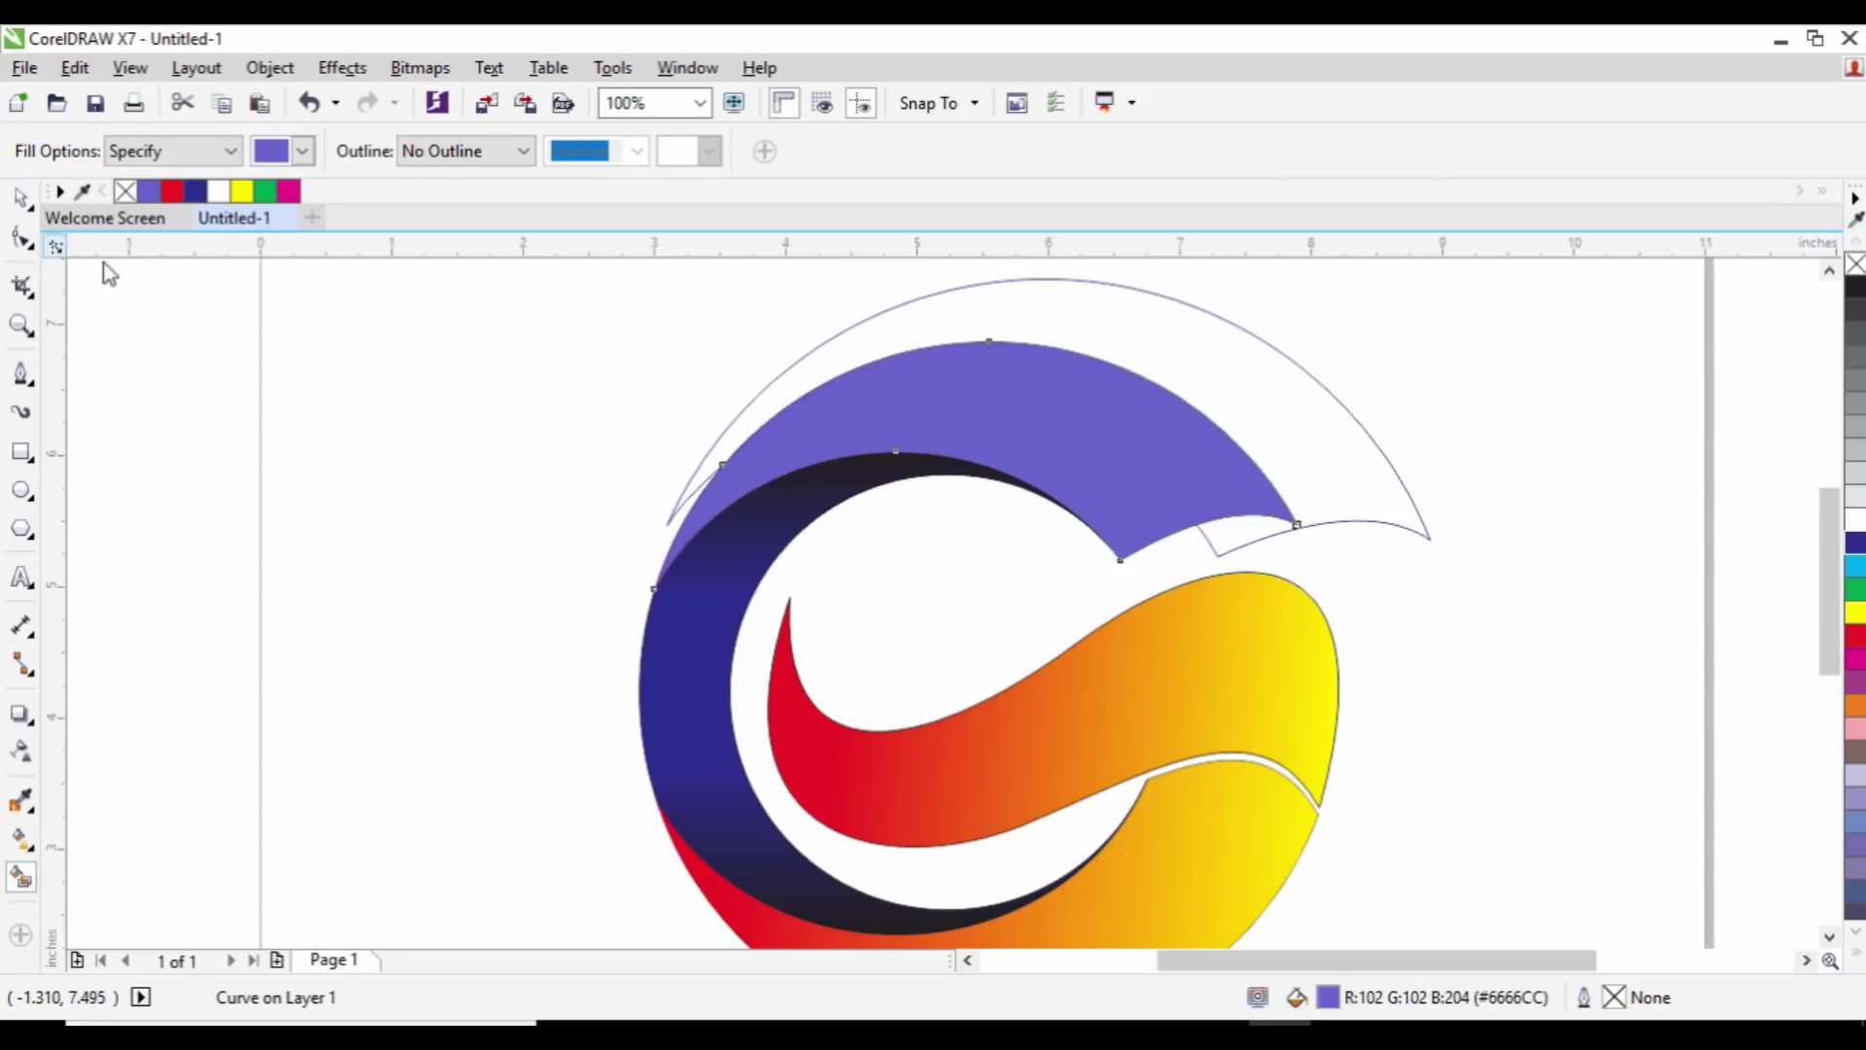
pyautogui.hotkey('ctrl', 'z')
pyautogui.click(1016, 376)
pyautogui.hotkey('ctrl', 'z')
pyautogui.click(19, 198)
pyautogui.moveTo(1367, 479); pyautogui.dragTo(1394, 479)
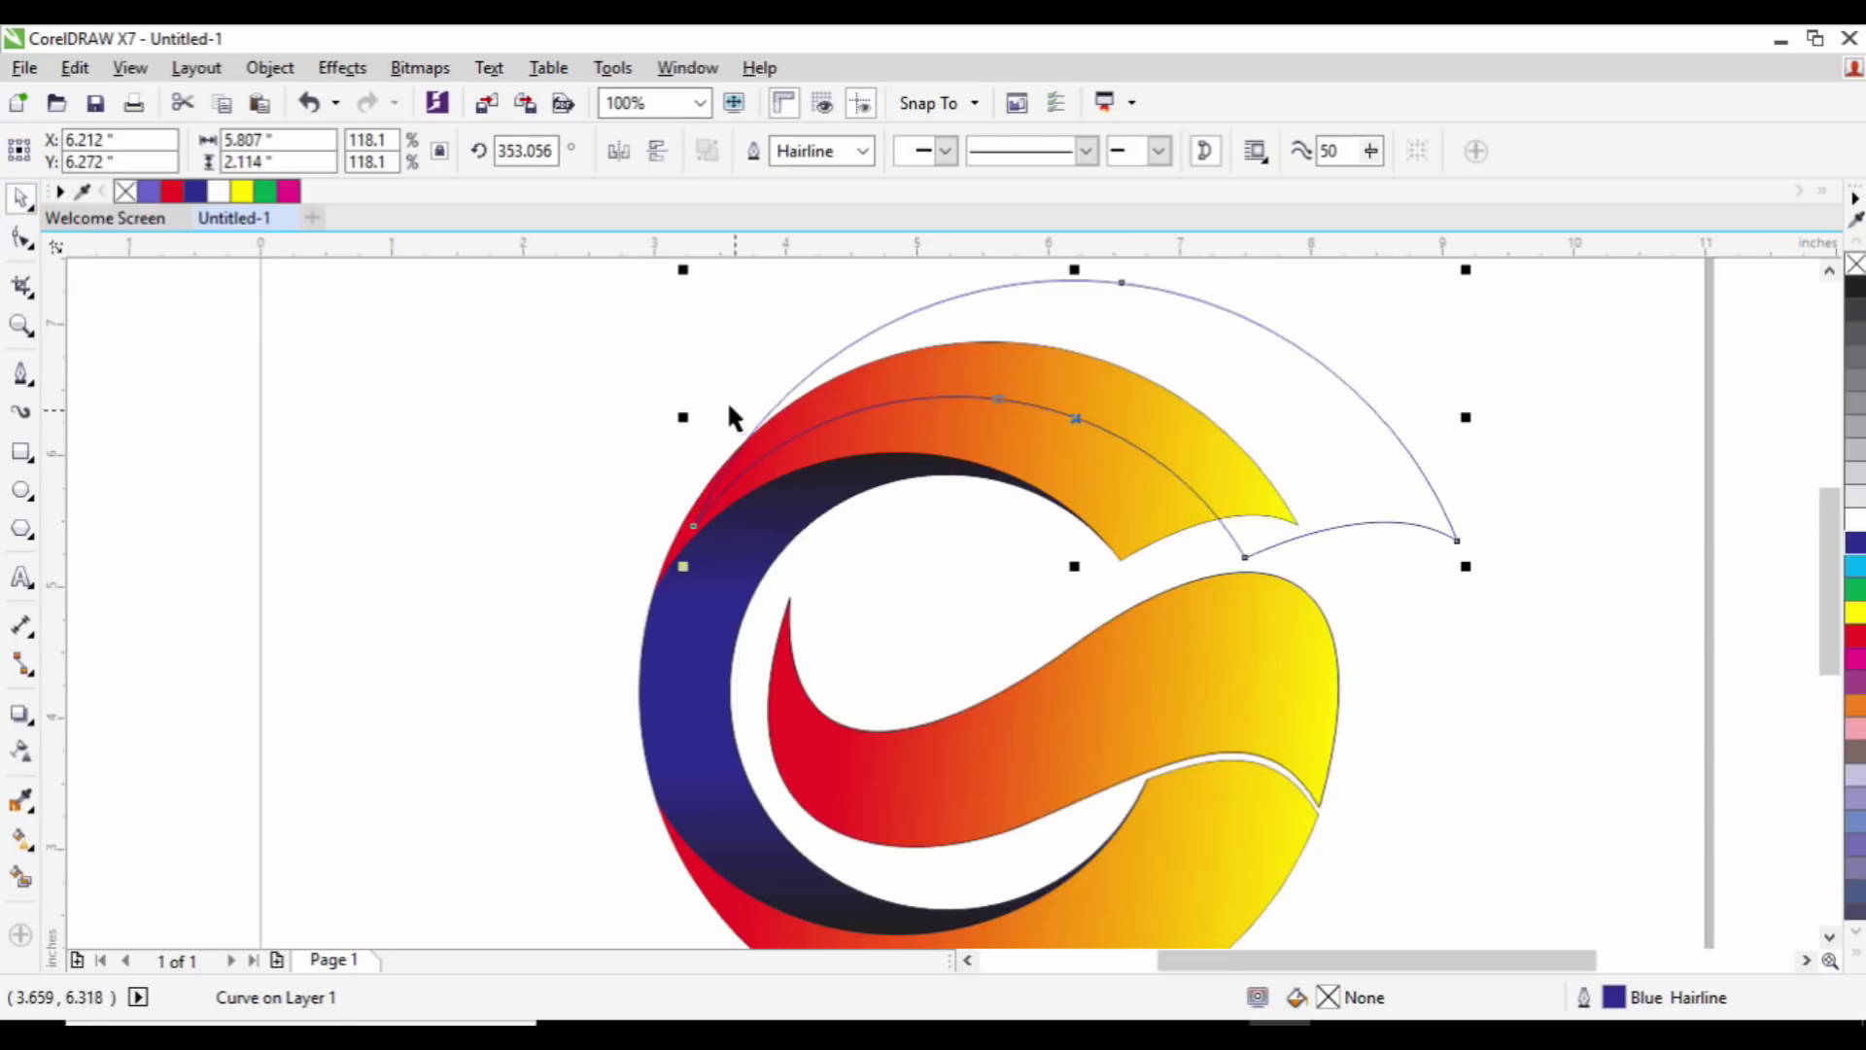
pyautogui.moveTo(684, 416); pyautogui.dragTo(625, 416)
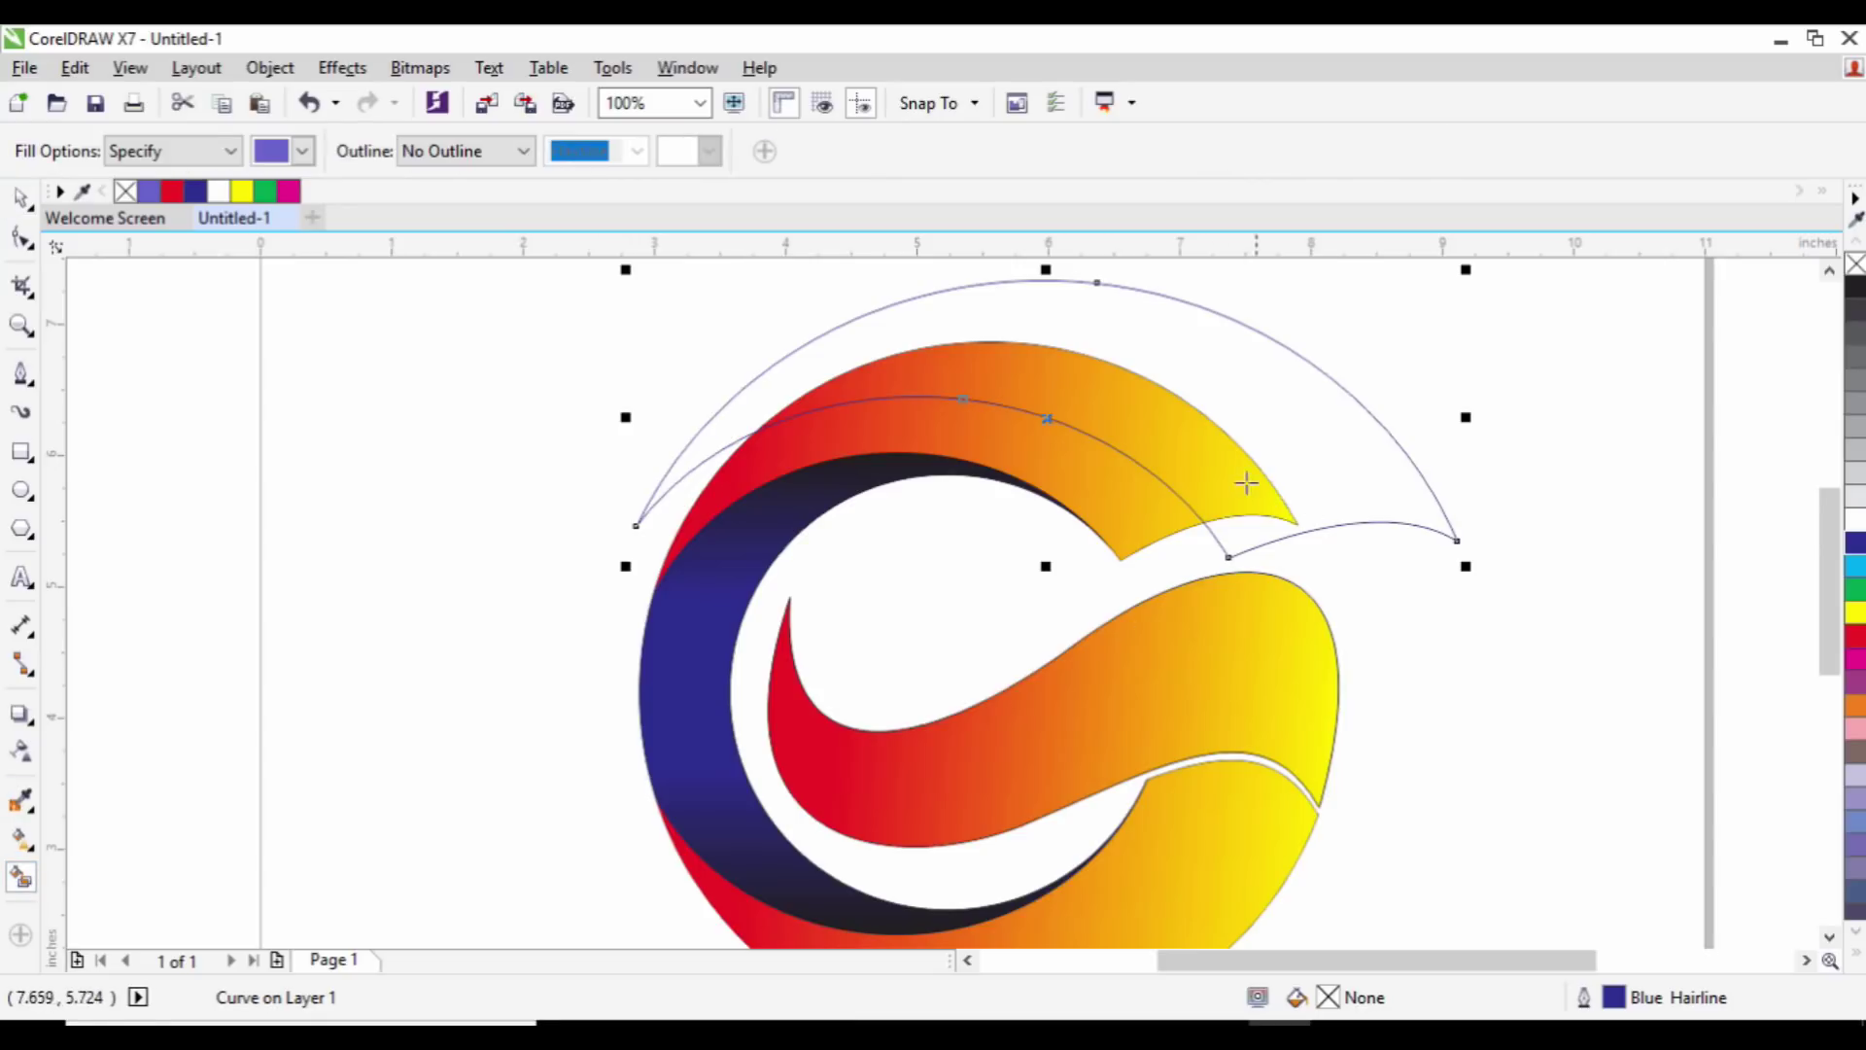
pyautogui.click(1234, 476)
pyautogui.click(19, 198)
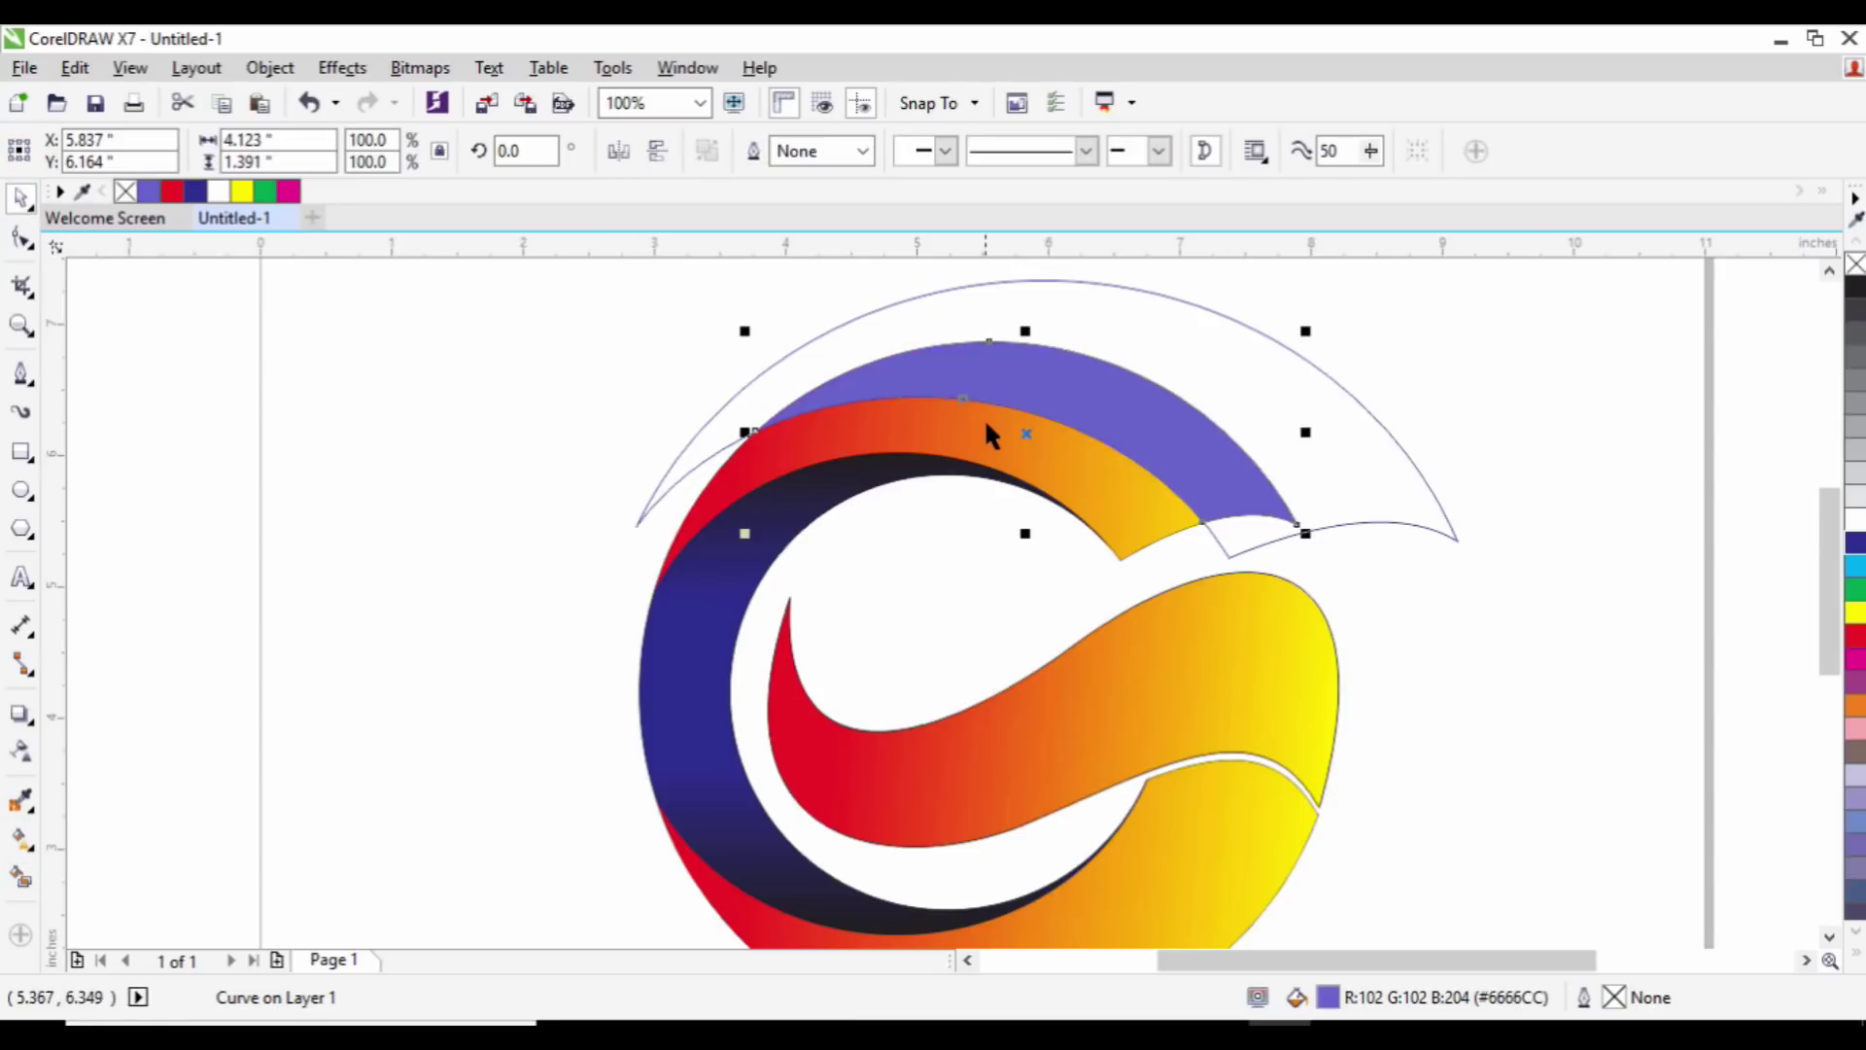
pyautogui.scroll(-1, 984, 417)
# Step: Move the outline copy off the logo and recolour the purple shape white
pyautogui.moveTo(1164, 437); pyautogui.dragTo(661, 432)
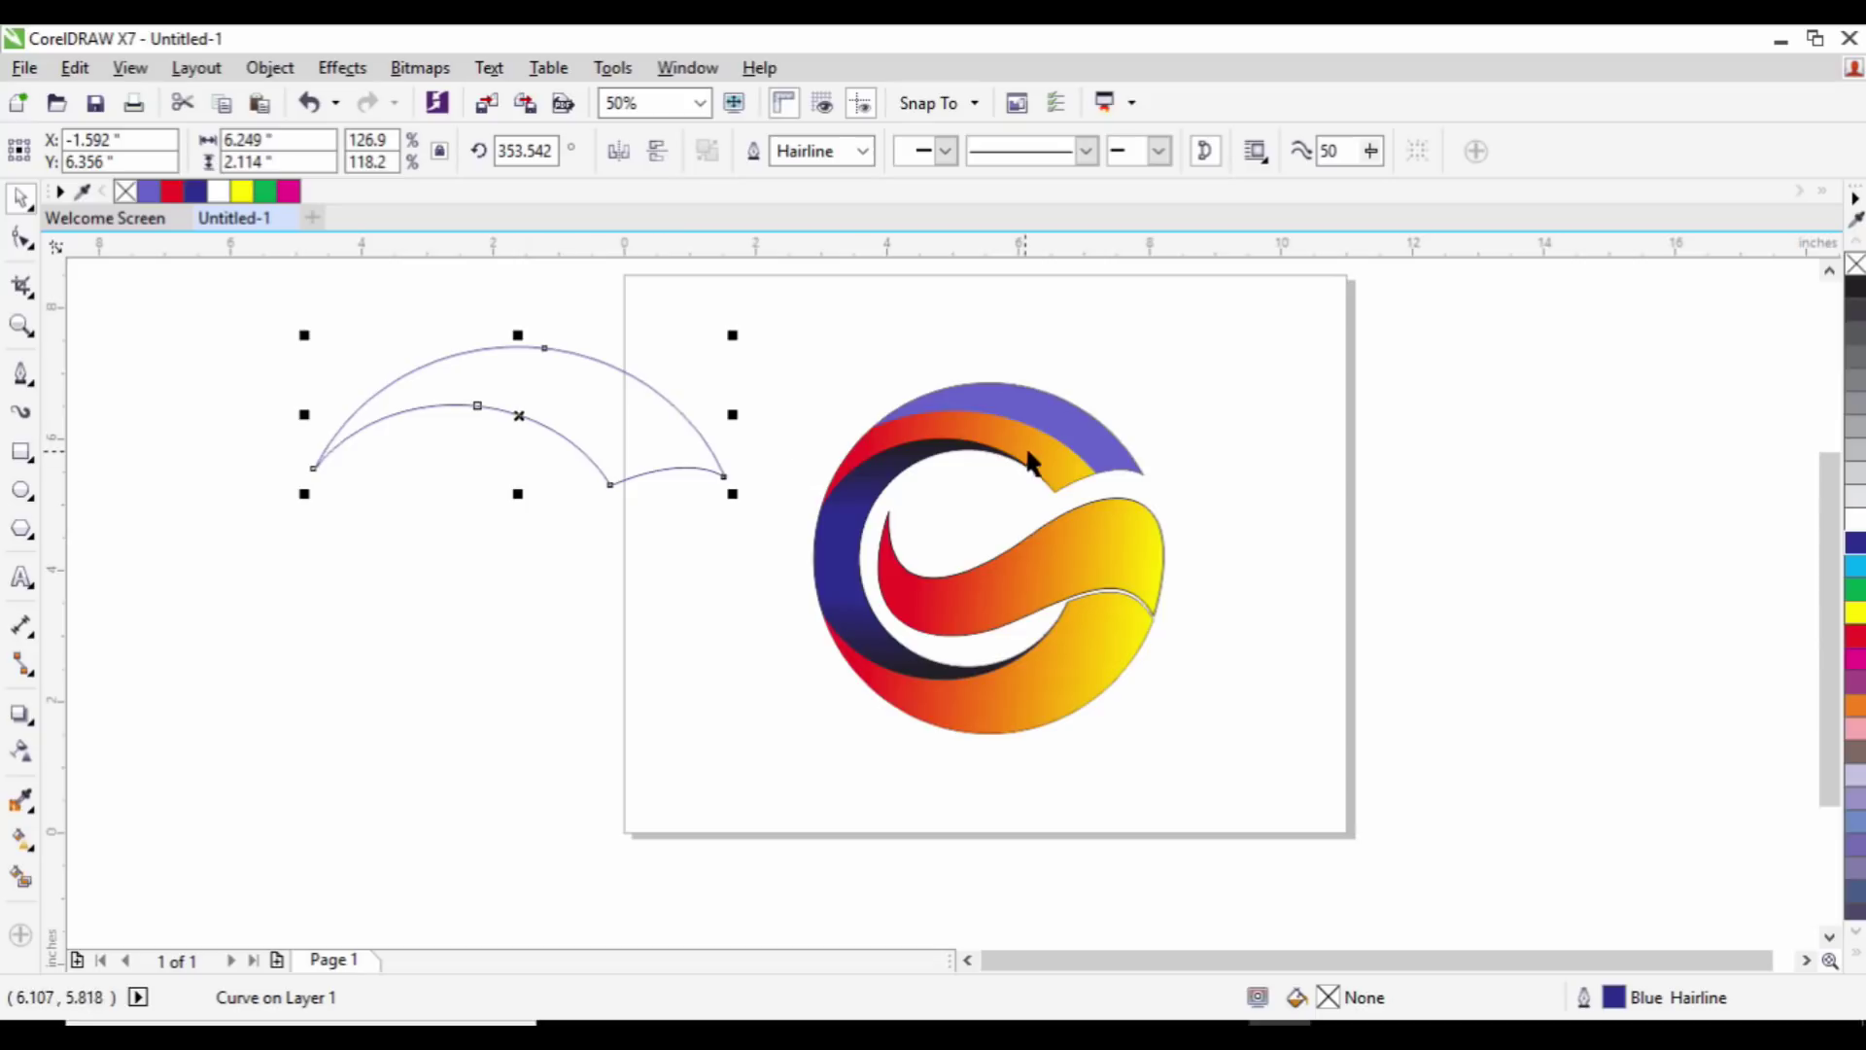
pyautogui.scroll(1, 1081, 395)
pyautogui.click(1081, 395)
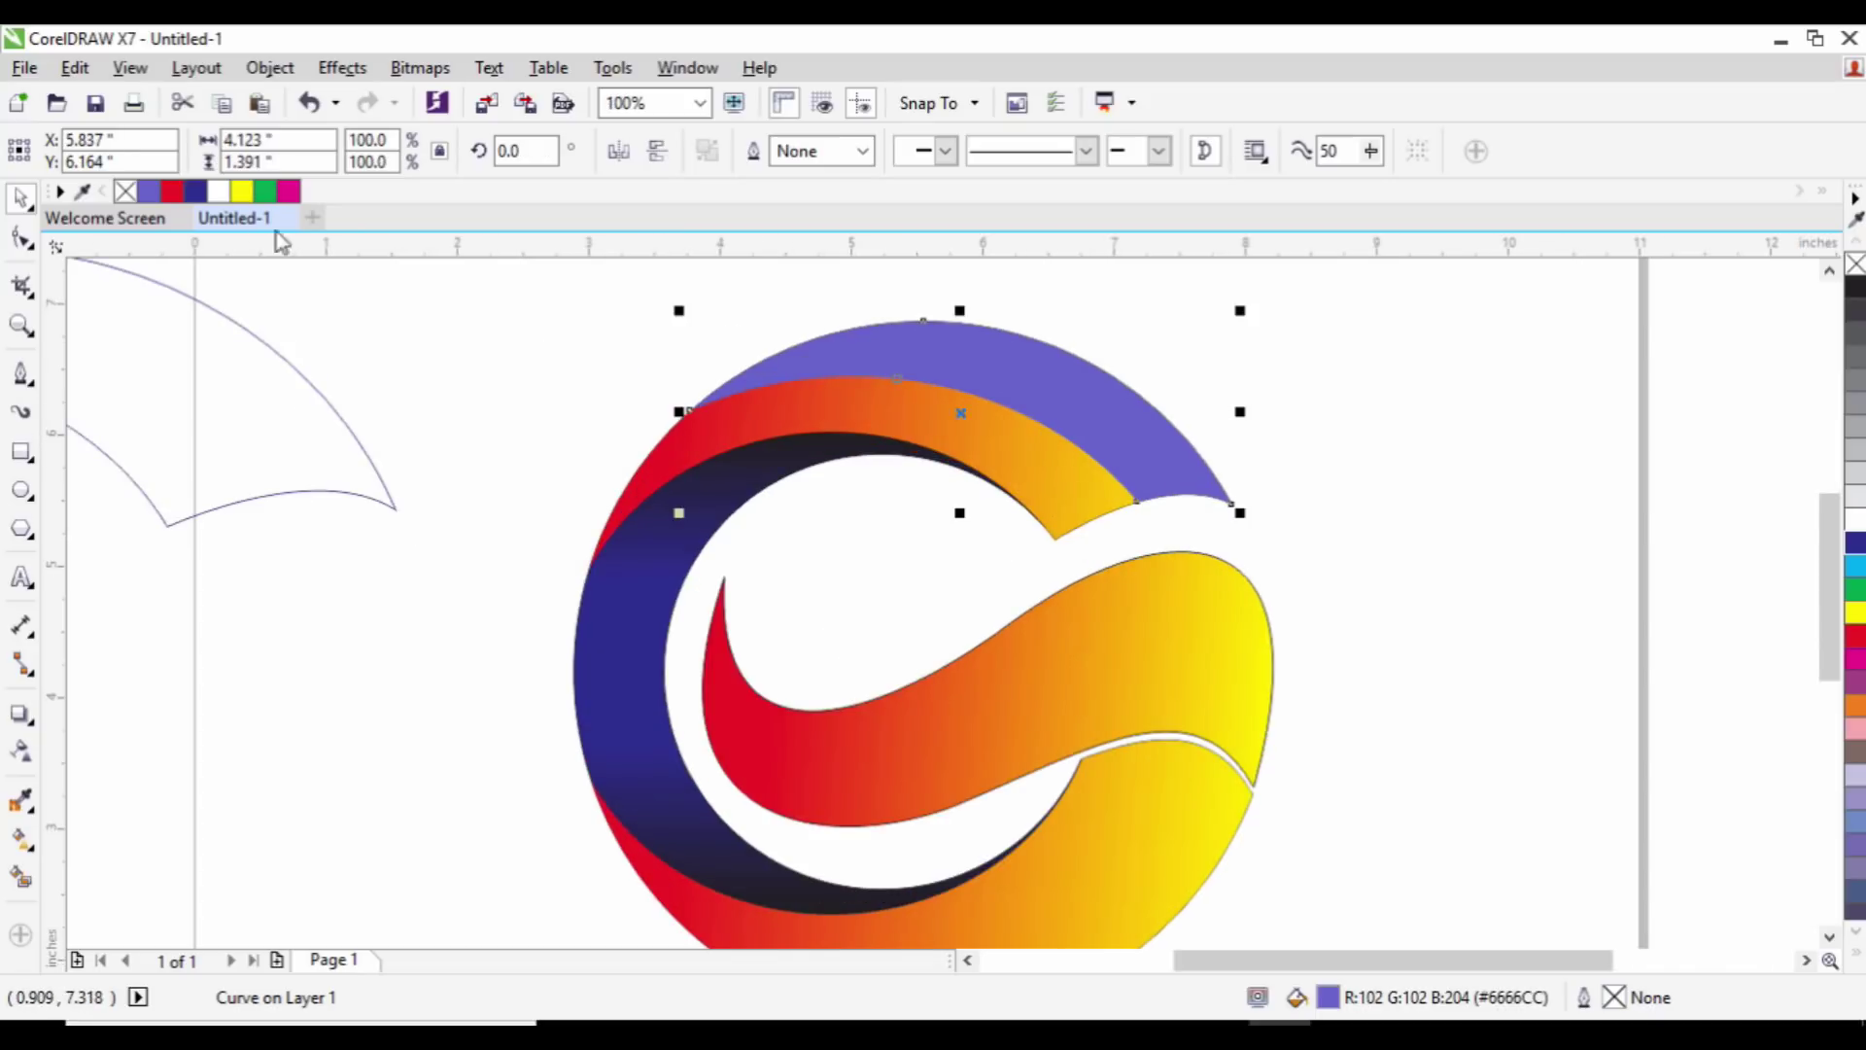
pyautogui.click(219, 192)
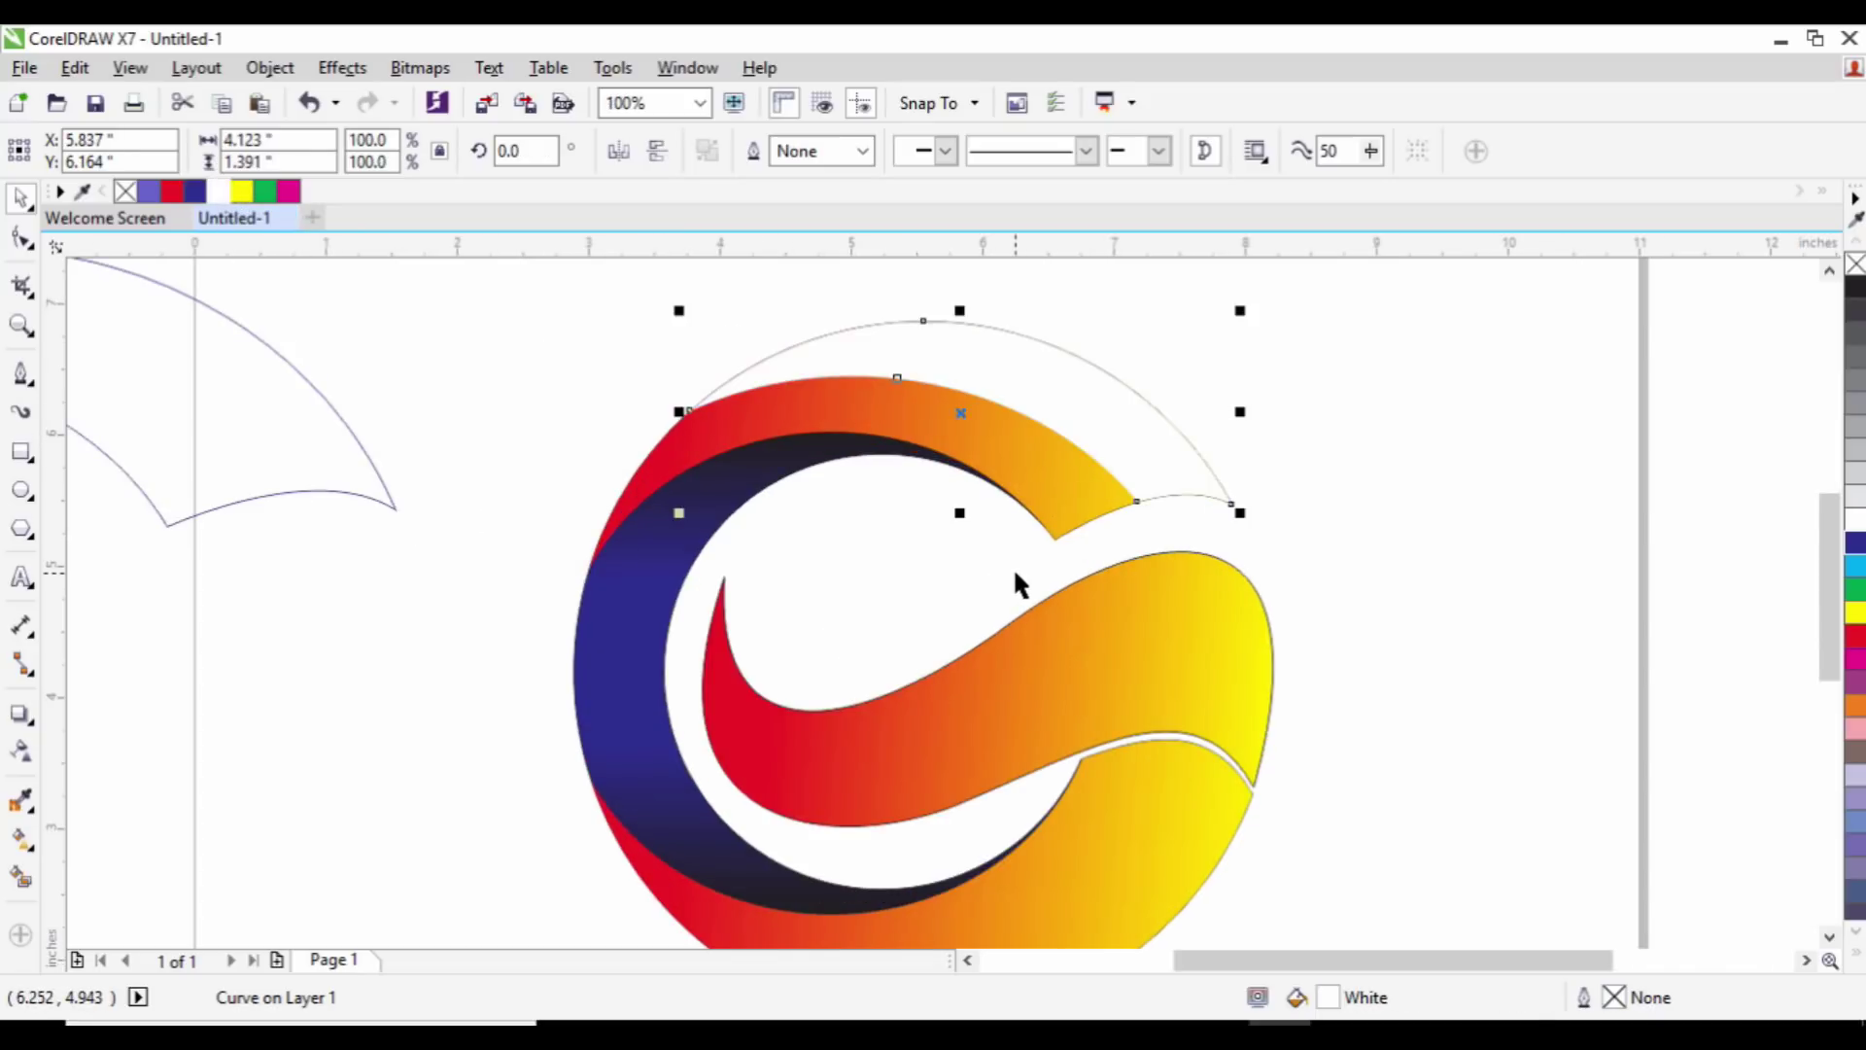
pyautogui.click(1279, 507)
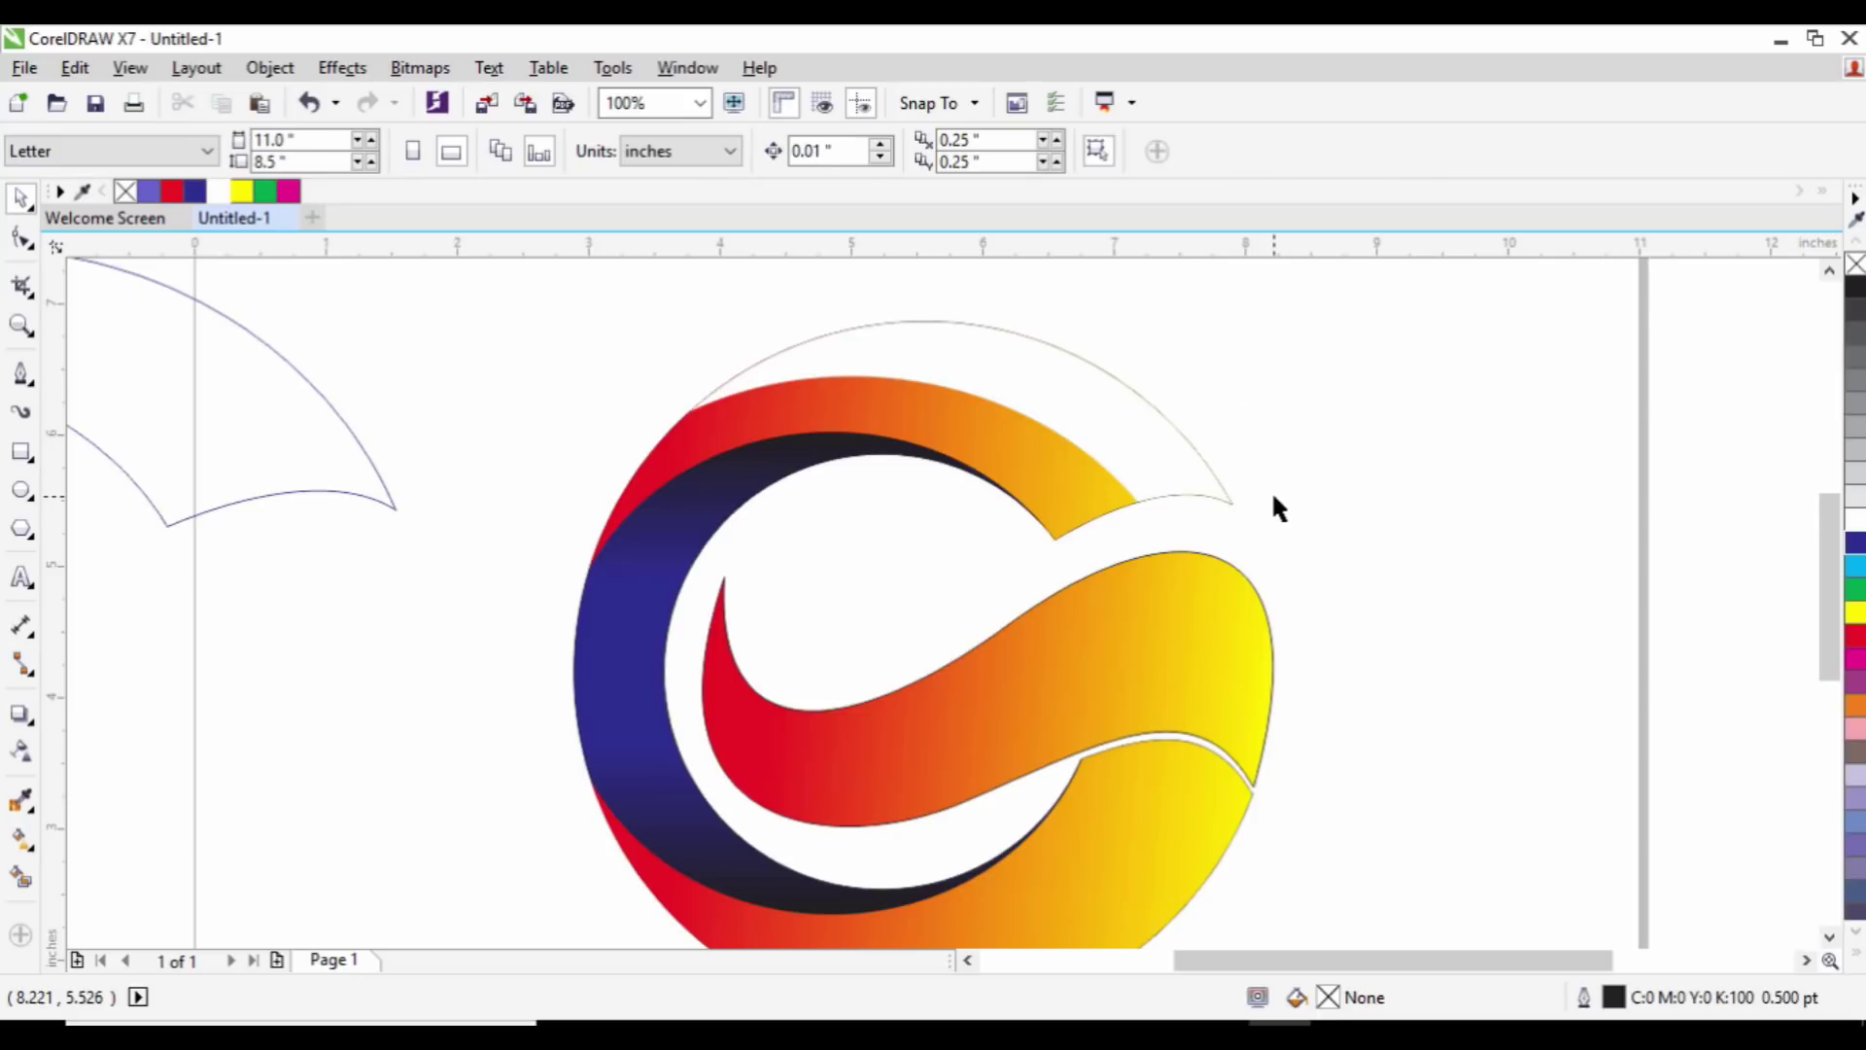
pyautogui.click(1101, 457)
# Step: Apply a linear transparency fade to the white shape, from the outer to the inner edge
pyautogui.click(21, 751)
pyautogui.moveTo(992, 306); pyautogui.dragTo(945, 436)
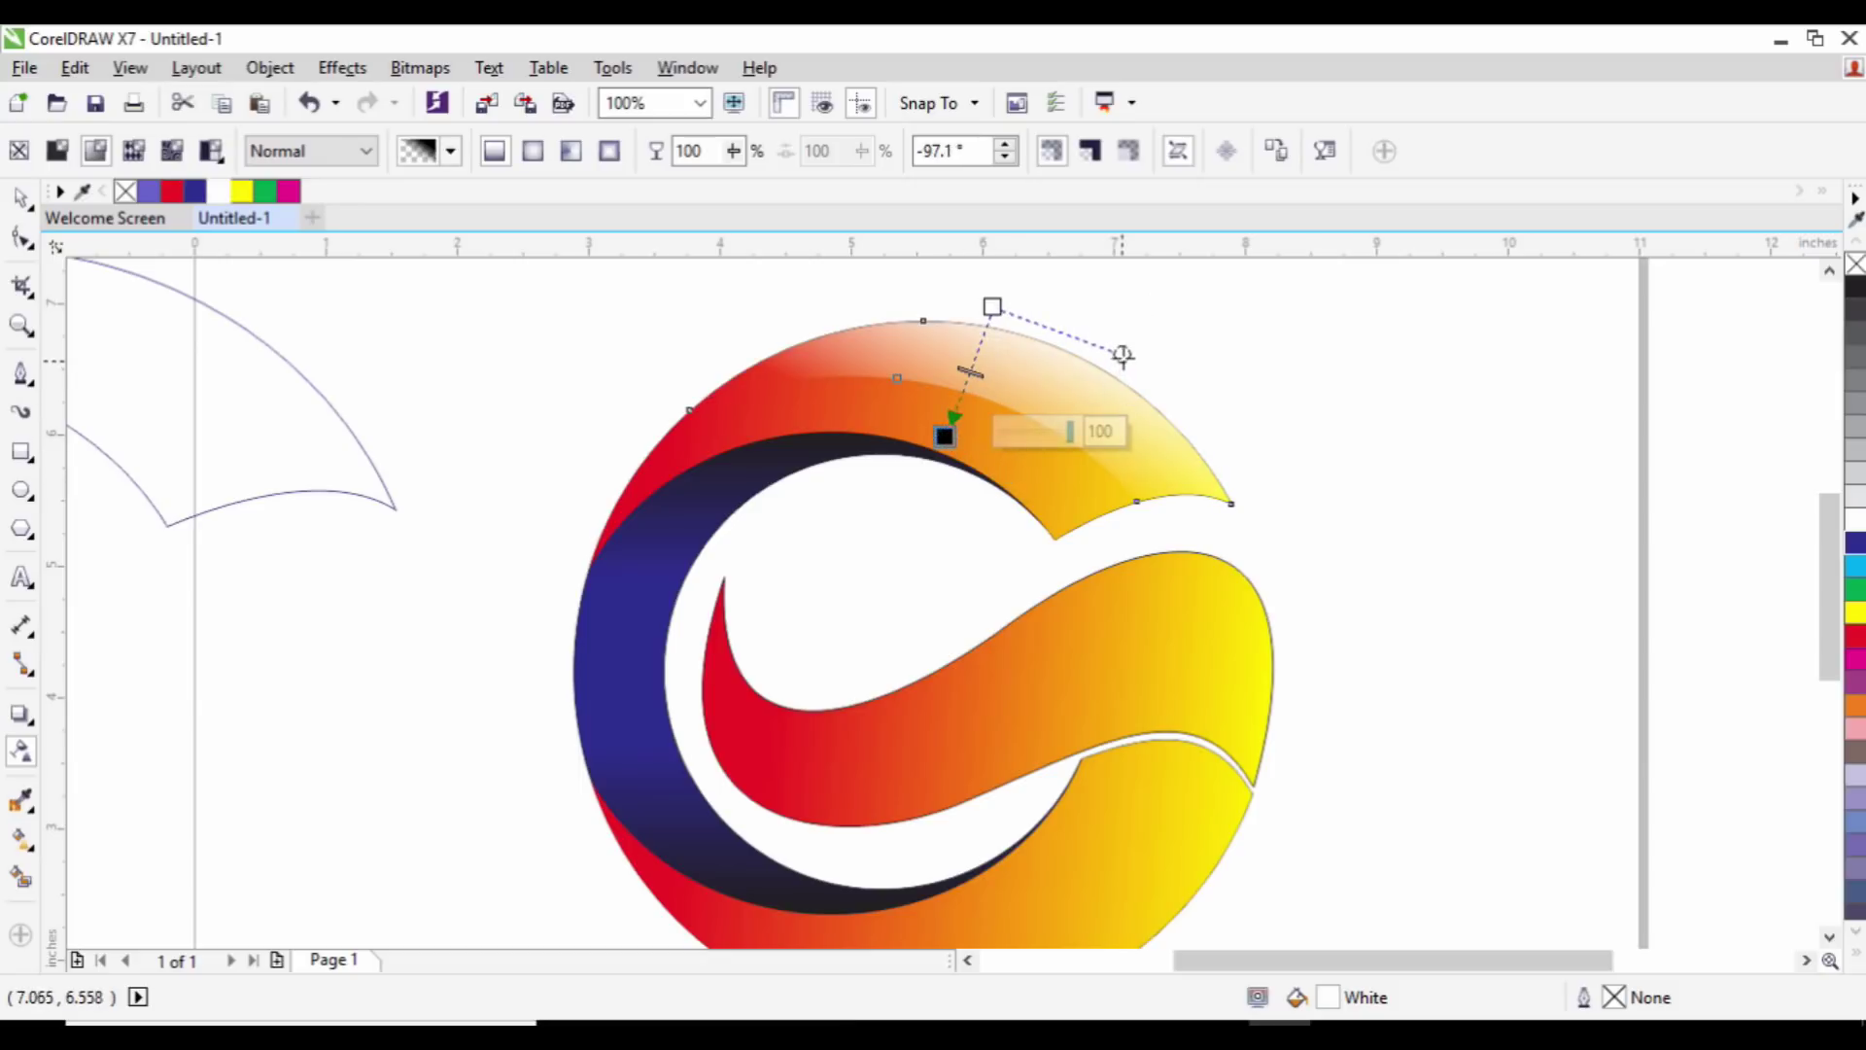
pyautogui.moveTo(1123, 354); pyautogui.dragTo(1231, 383)
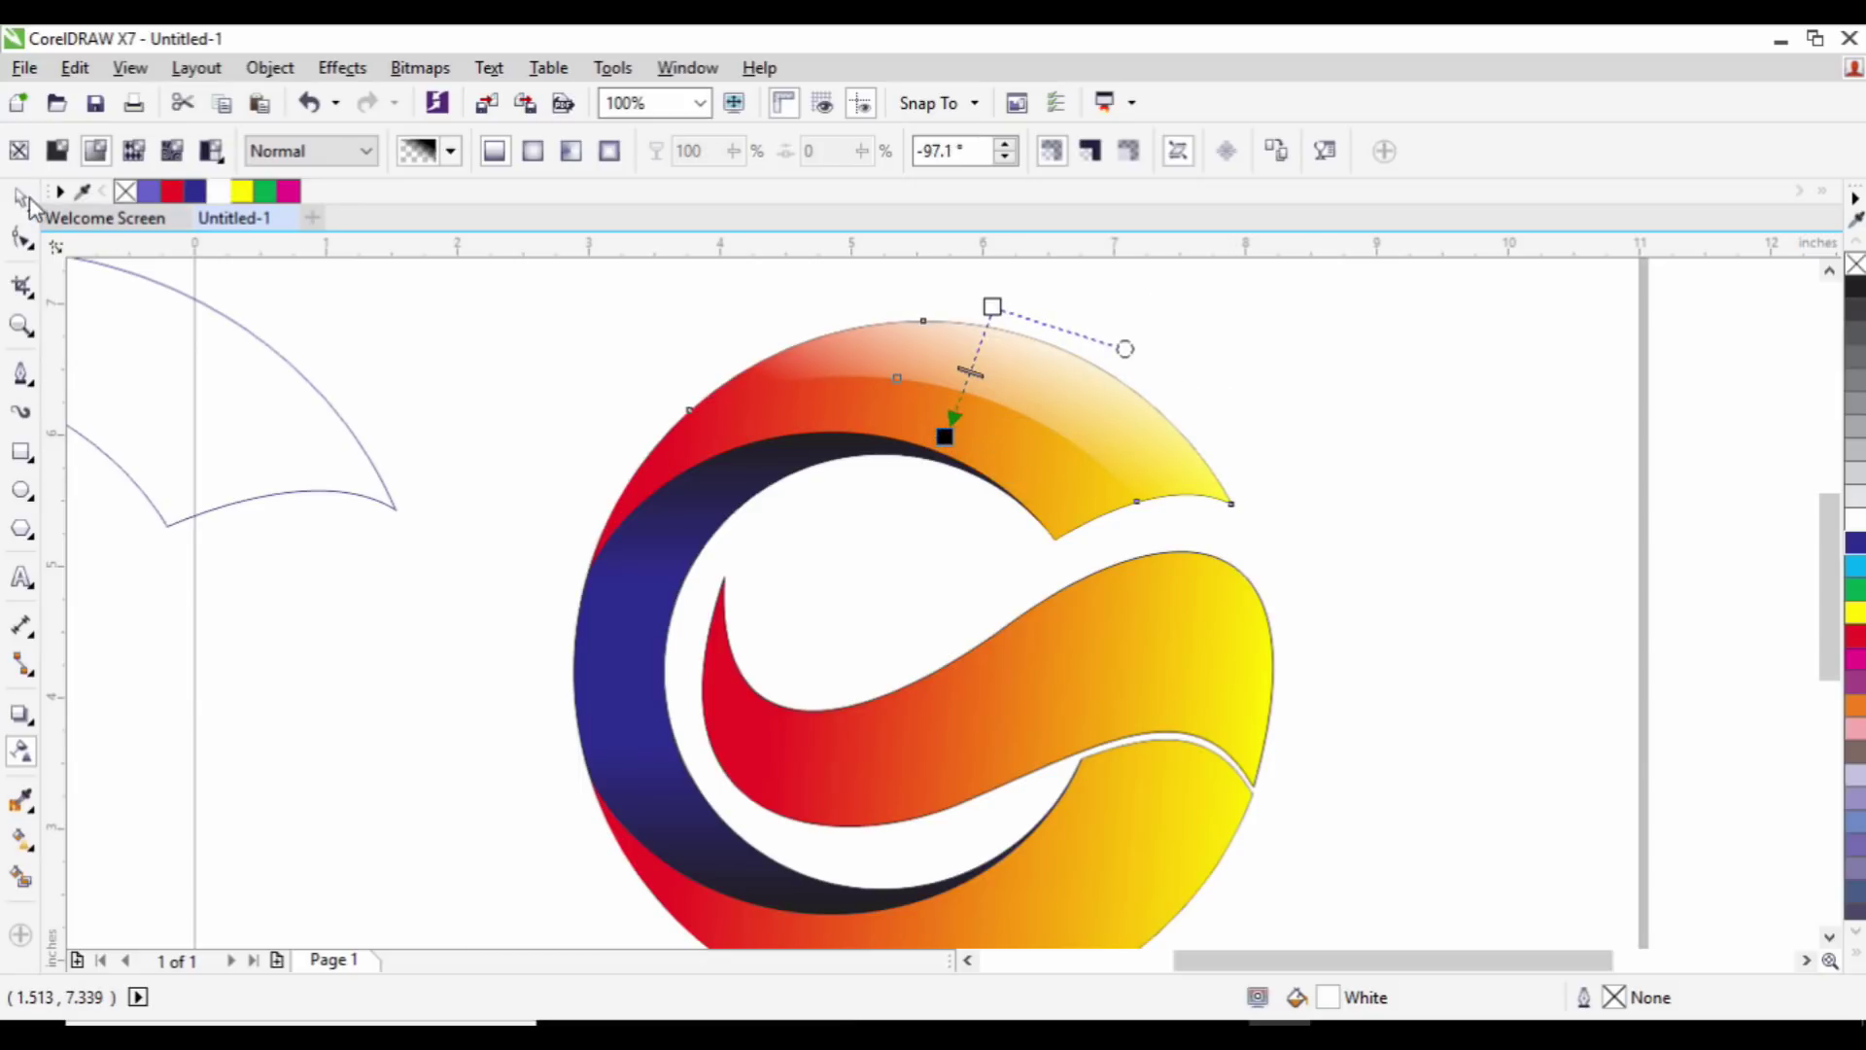
pyautogui.moveTo(990, 304); pyautogui.dragTo(968, 296)
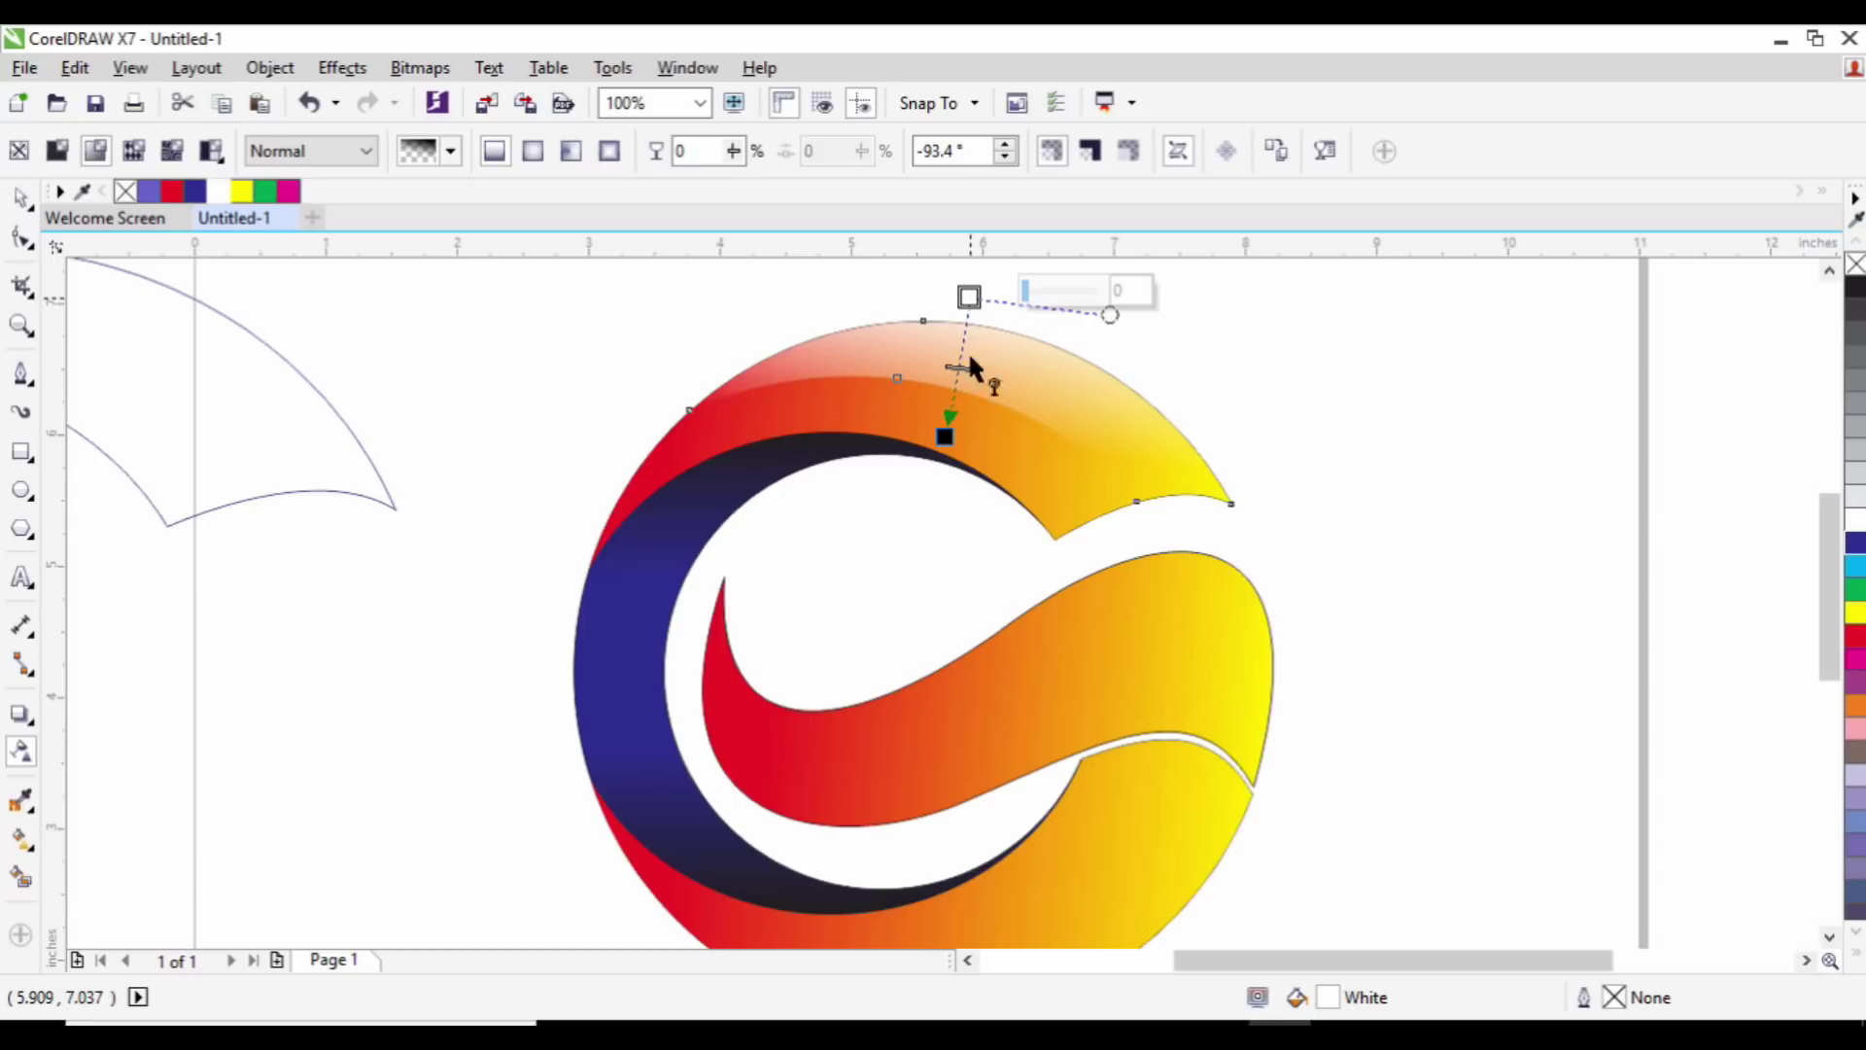
pyautogui.moveTo(943, 439); pyautogui.dragTo(927, 489)
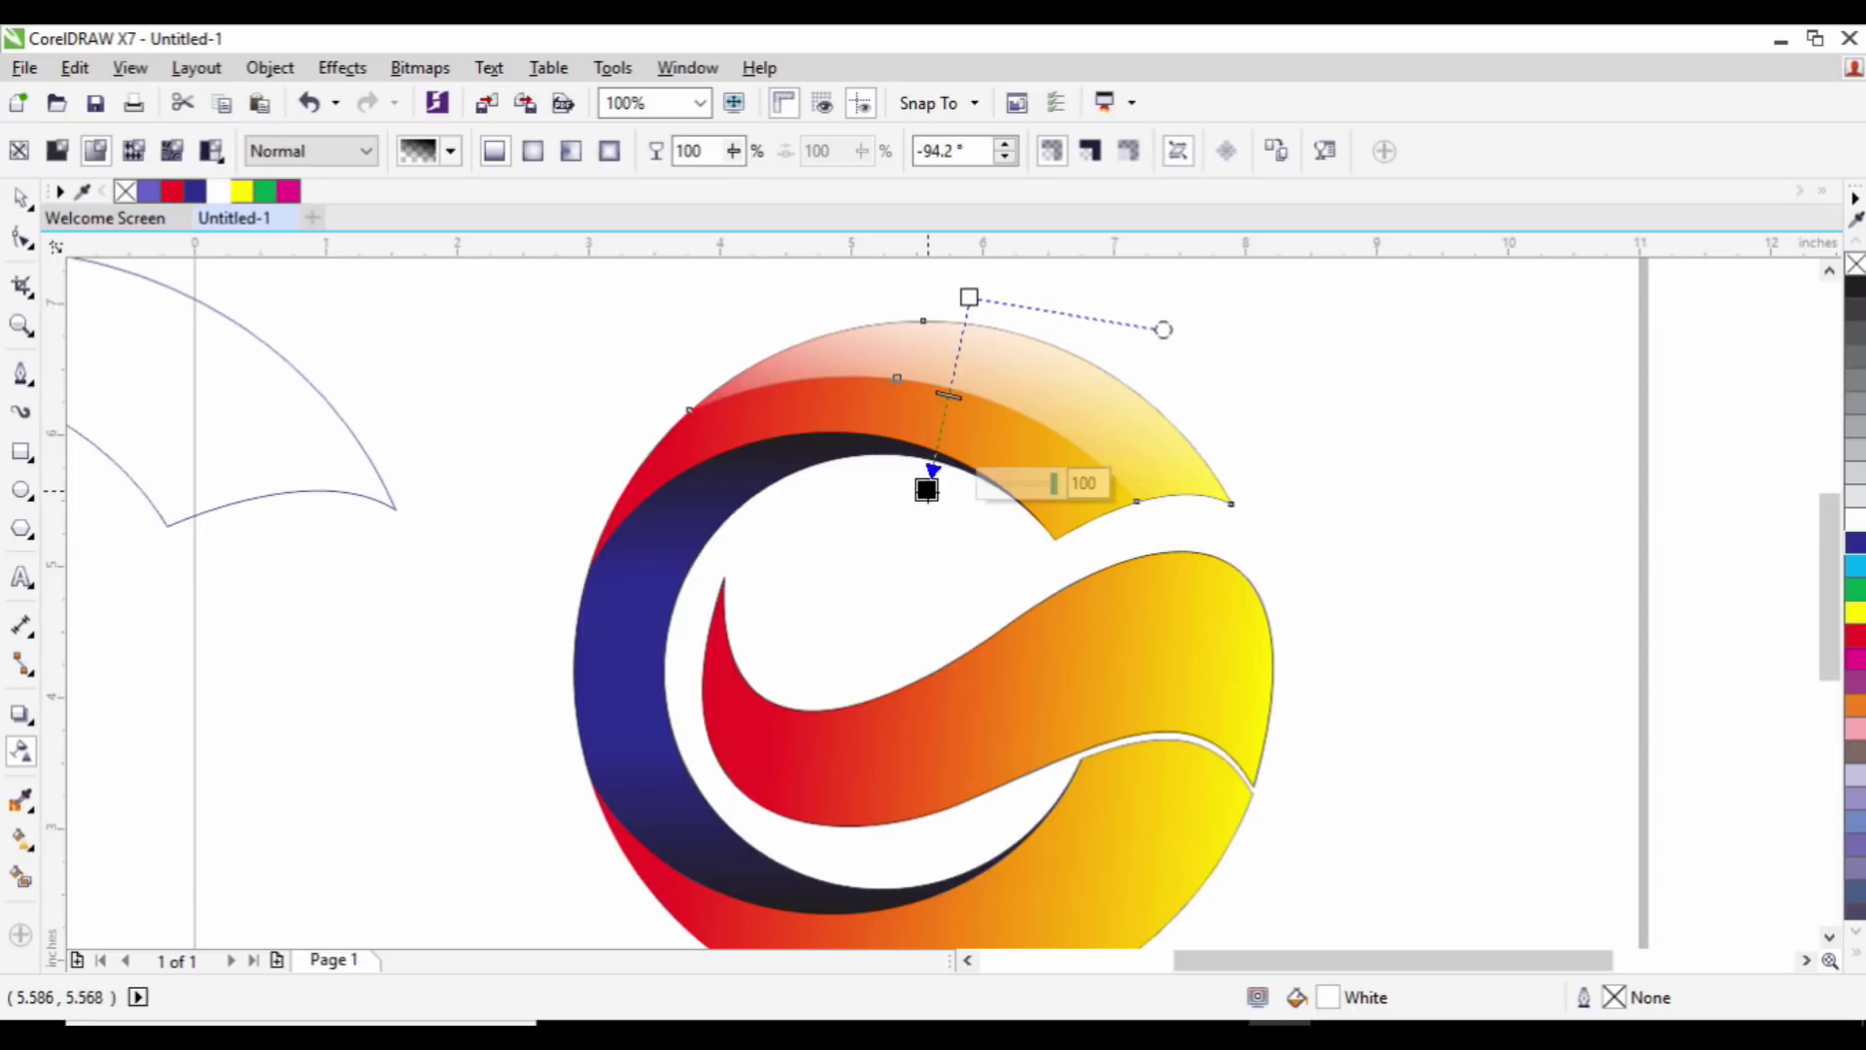
pyautogui.click(22, 198)
pyautogui.scroll(-2, 1010, 442)
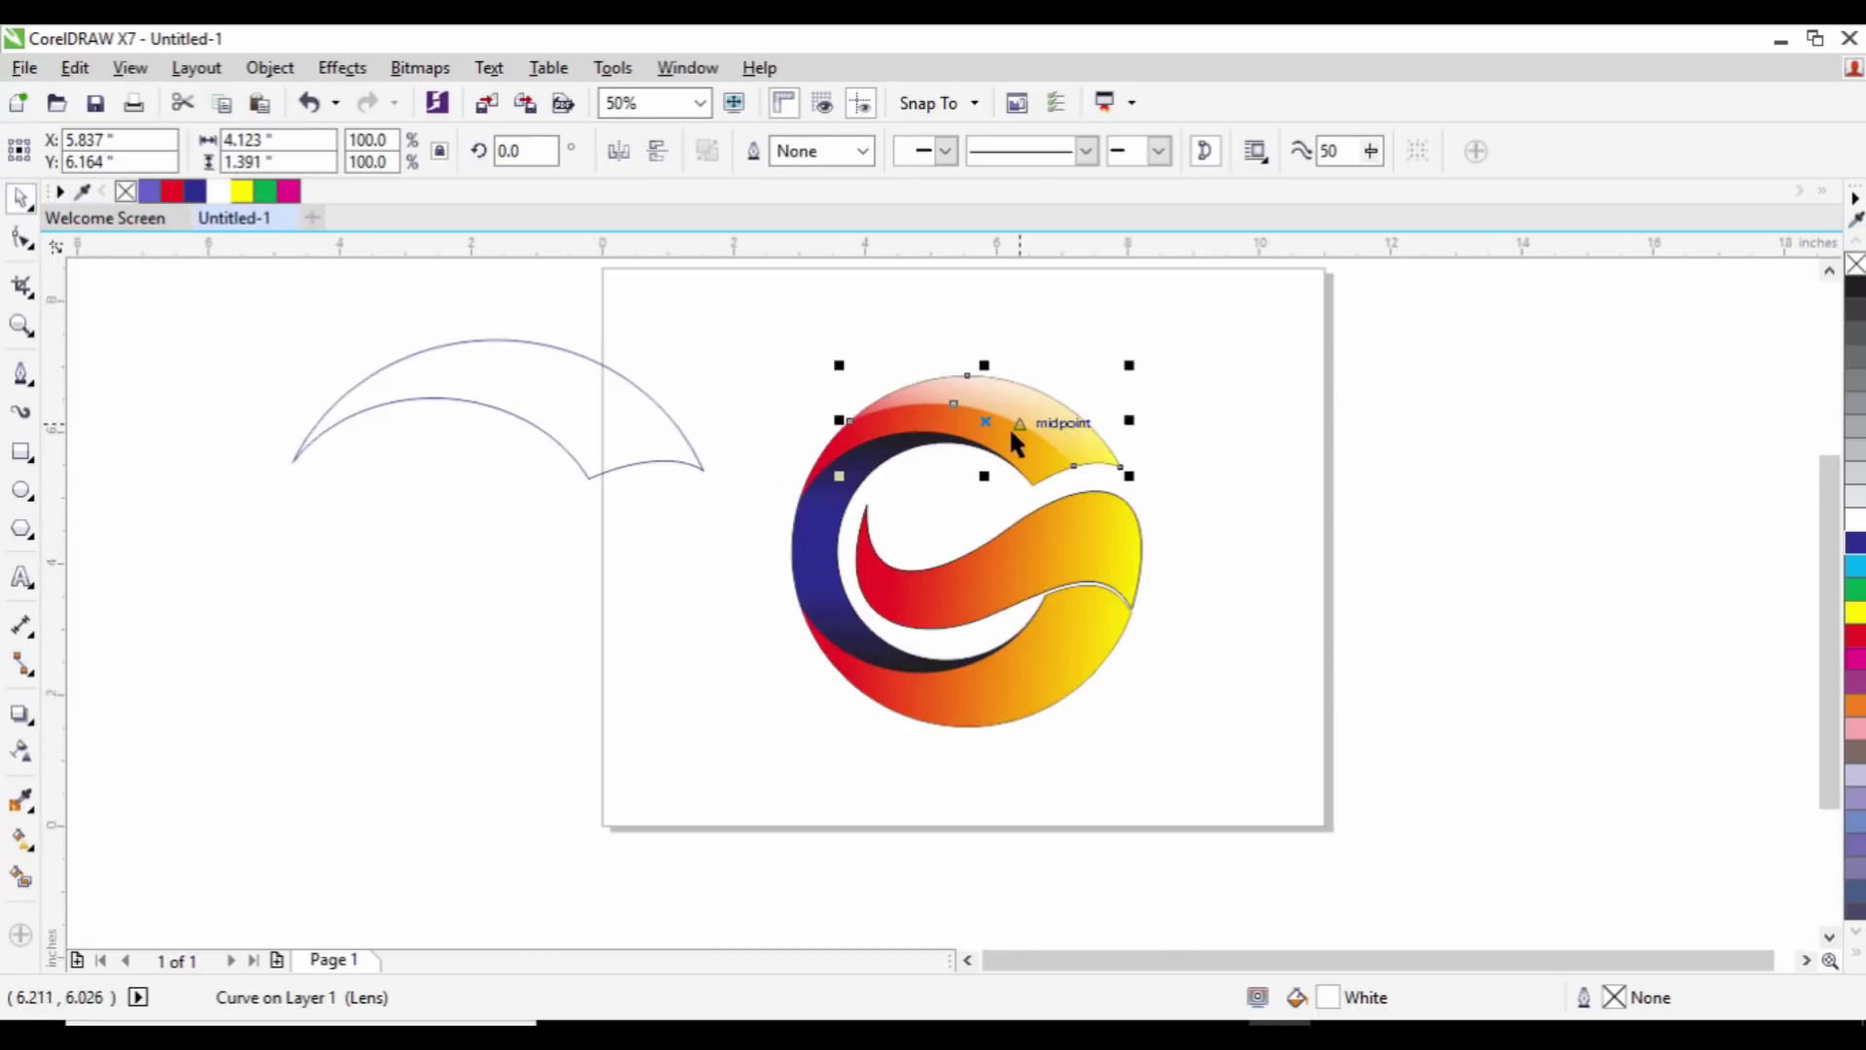
pyautogui.click(1251, 454)
pyautogui.scroll(2, 980, 398)
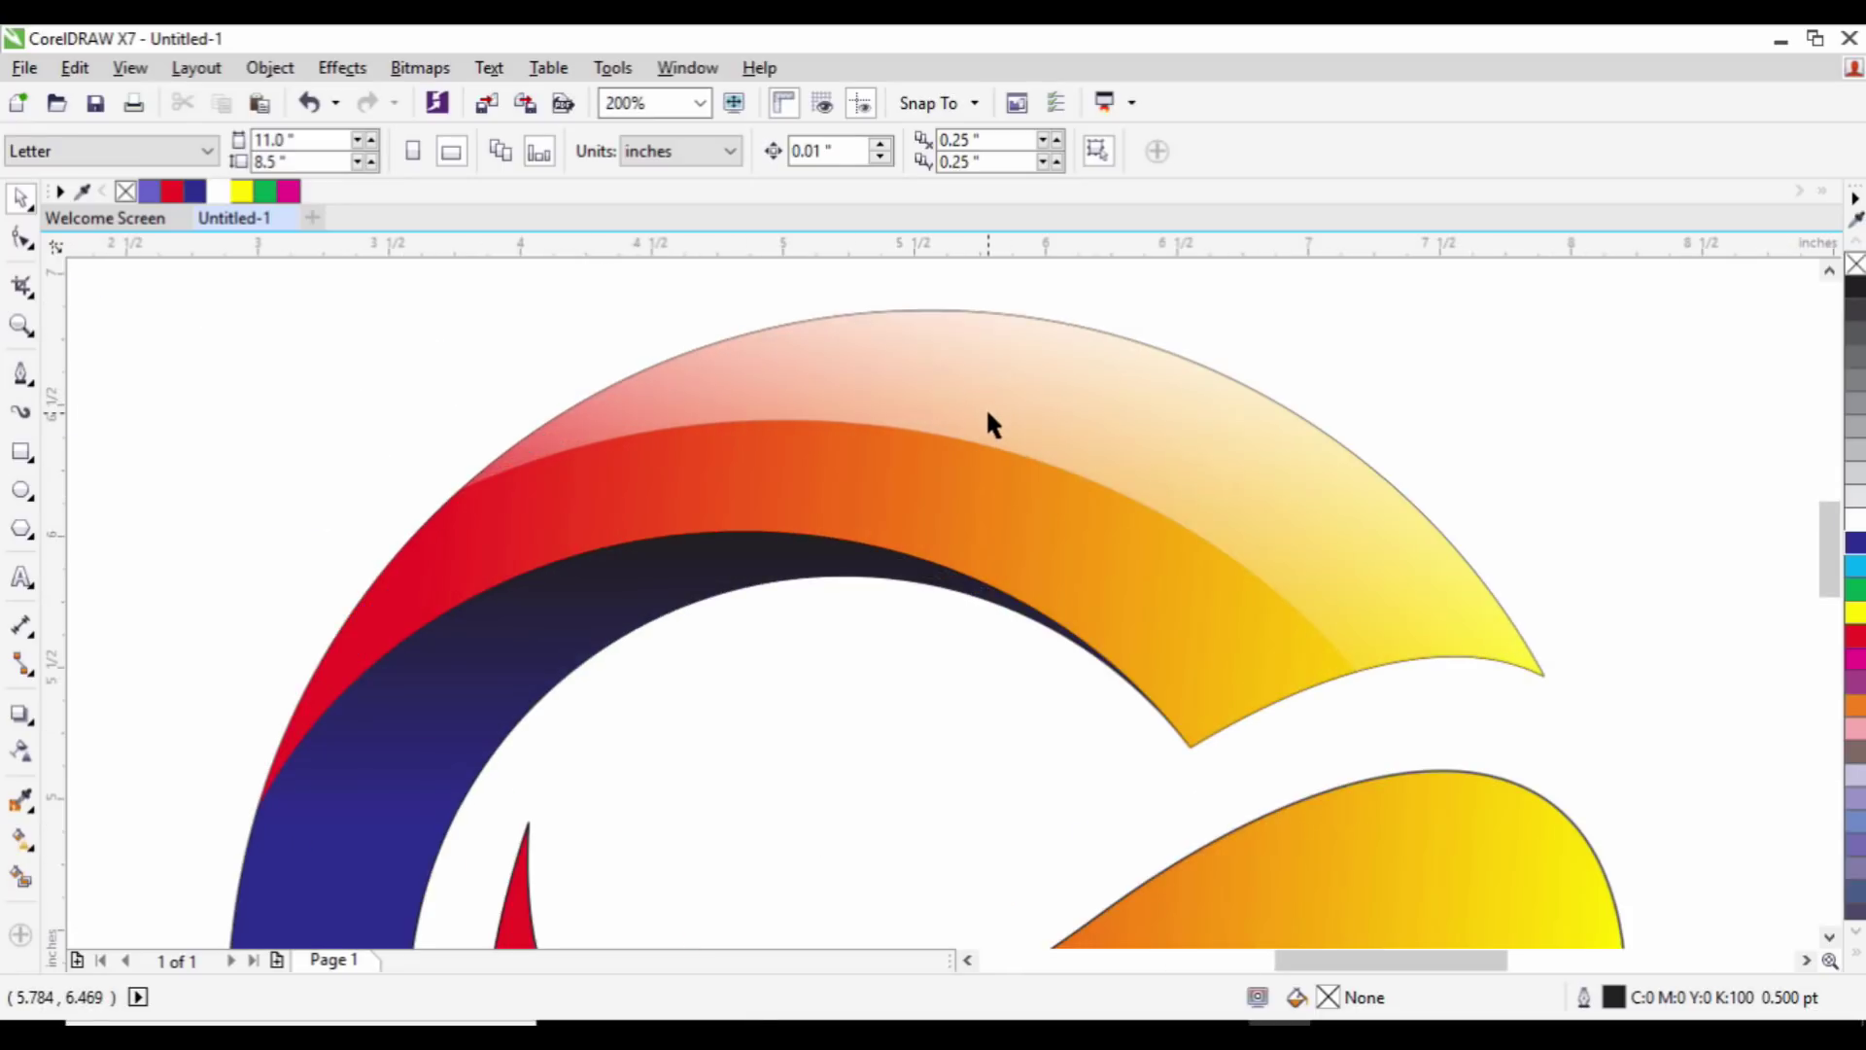
# Step: Reshape the highlight's top edge with the Shape tool, raising and smoothing its node
pyautogui.click(989, 415)
pyautogui.press('F10')
pyautogui.moveTo(875, 425); pyautogui.dragTo(887, 402)
pyautogui.moveTo(1064, 418); pyautogui.dragTo(1103, 424)
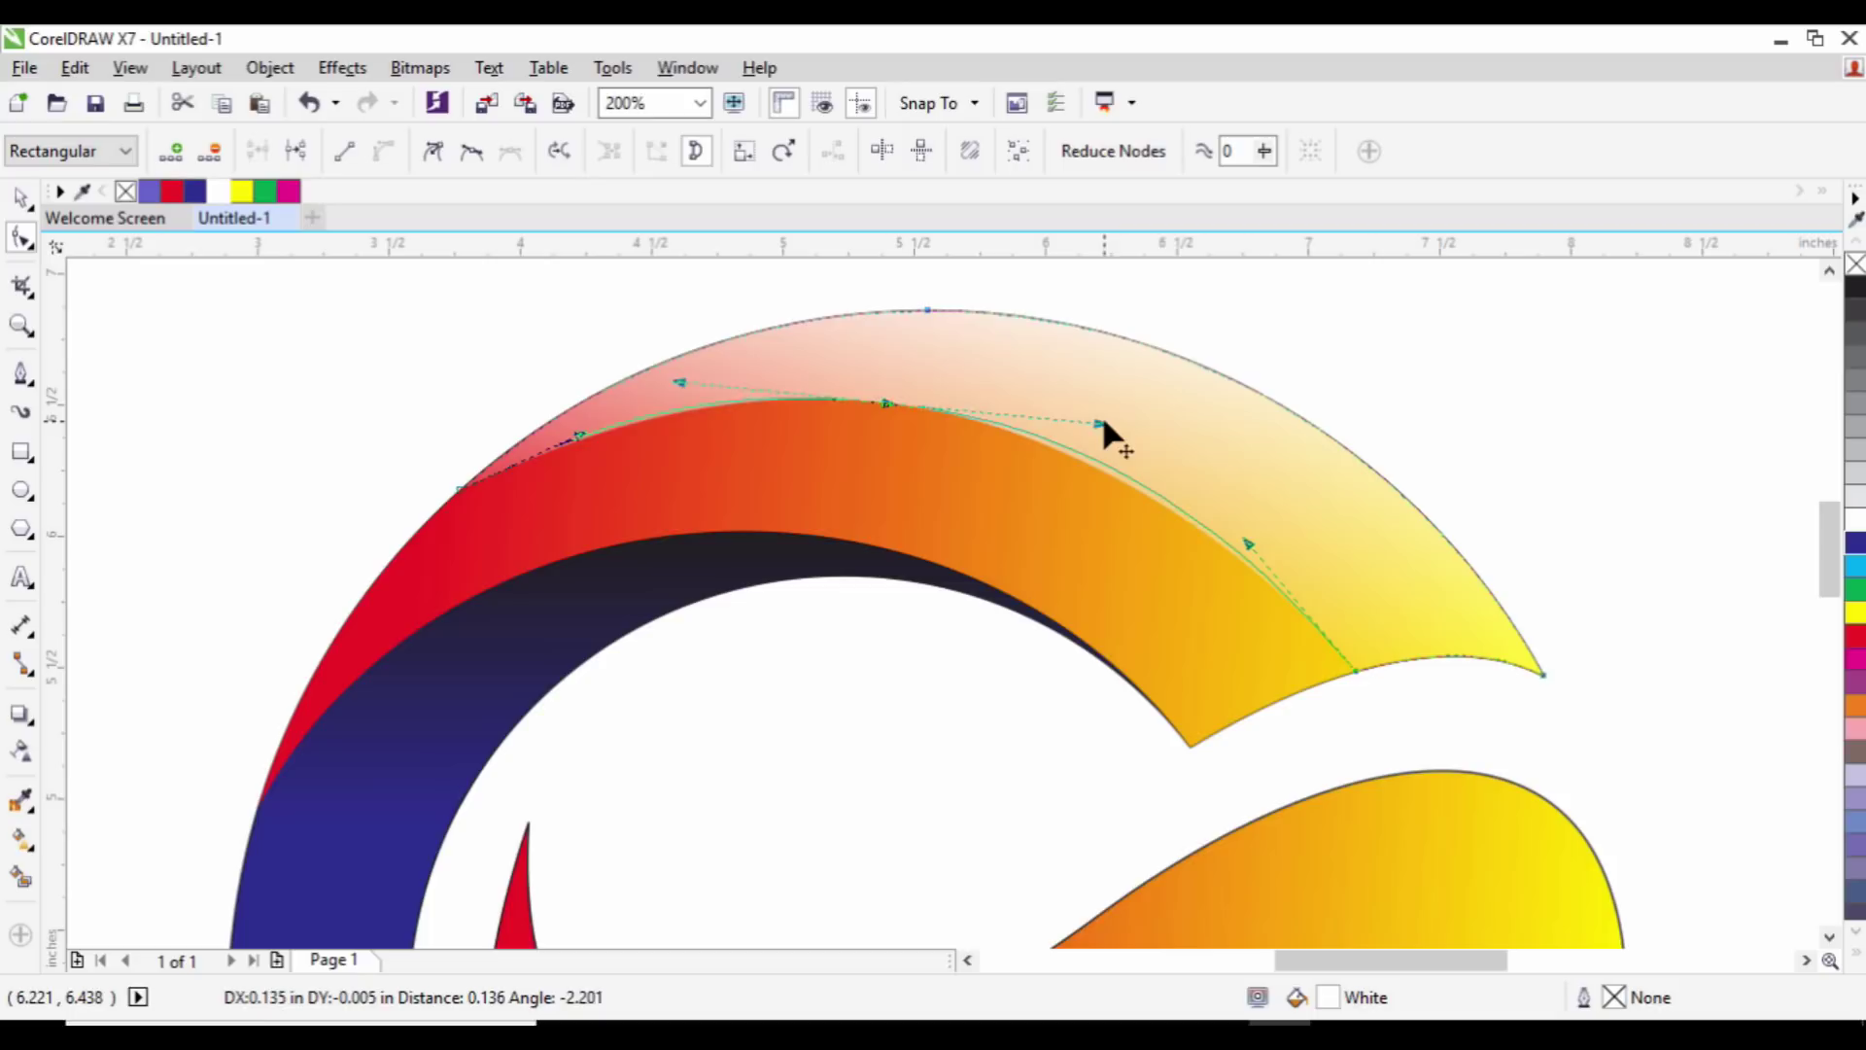
pyautogui.click(21, 198)
pyautogui.scroll(-3, 1095, 458)
pyautogui.click(1289, 453)
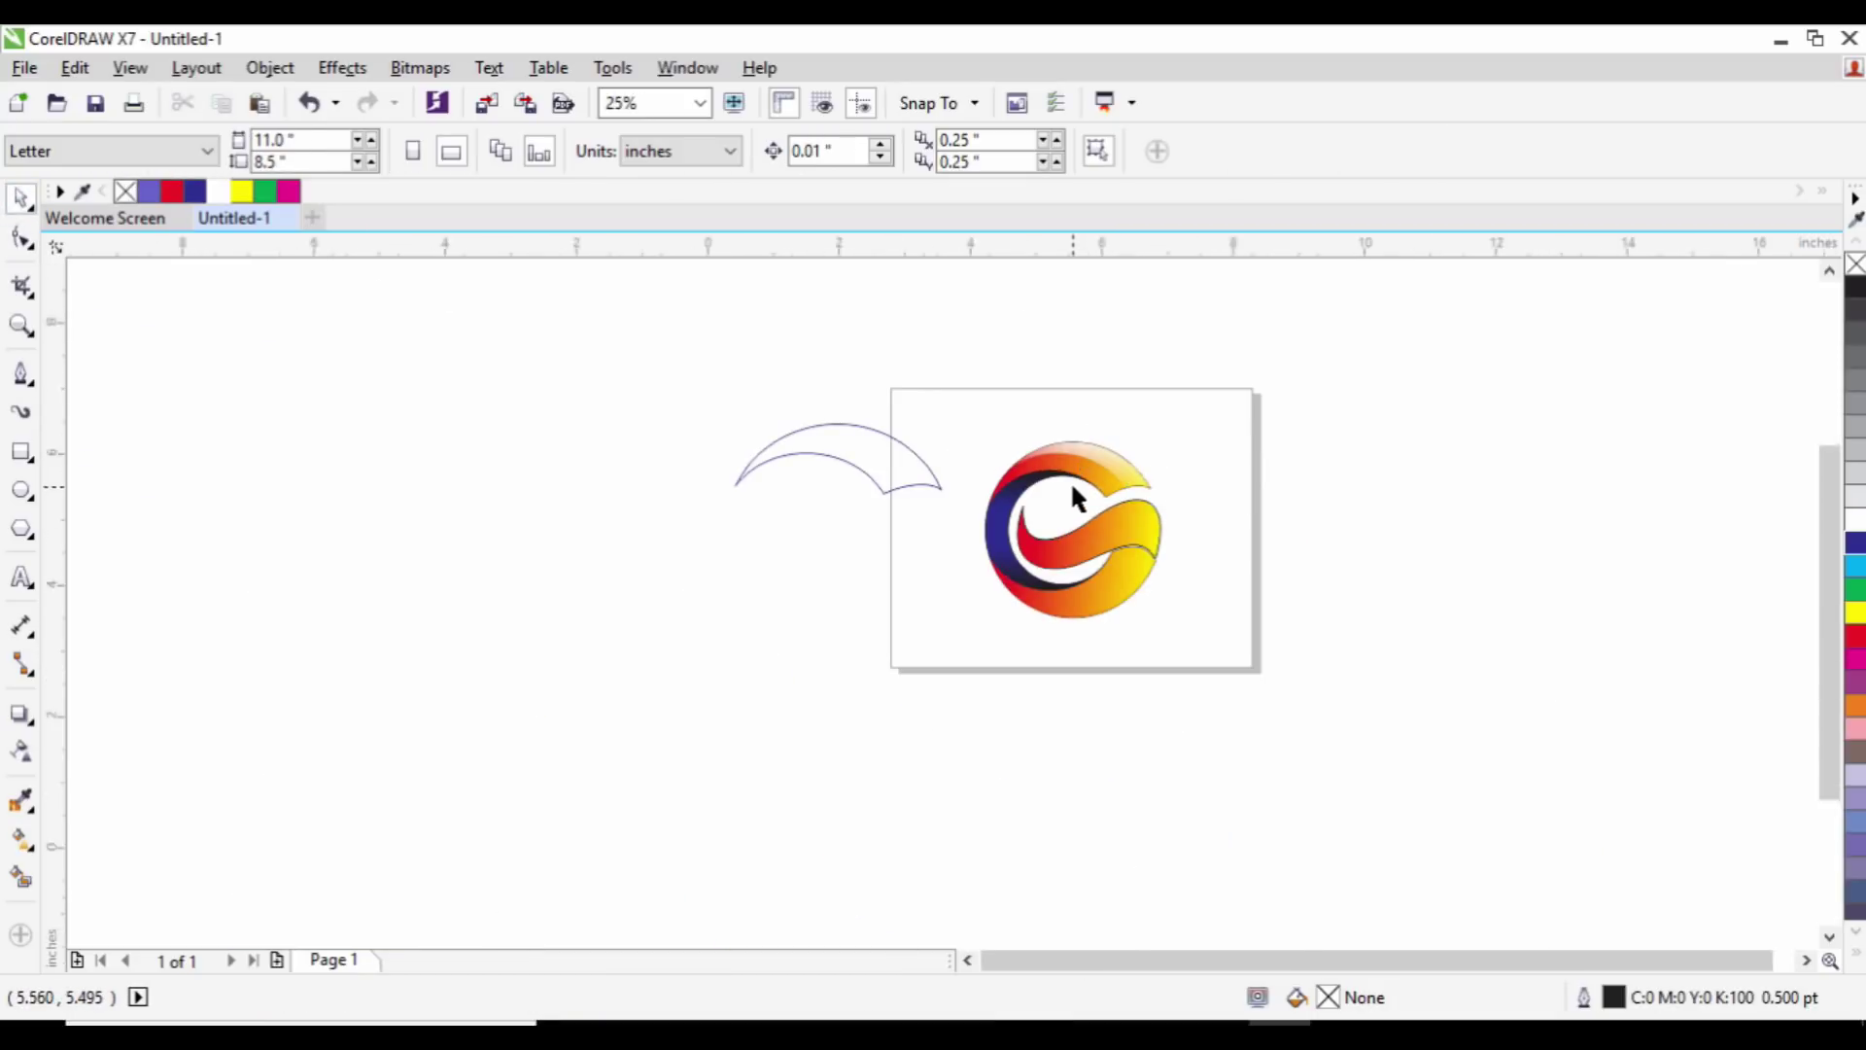
pyautogui.scroll(2, 1073, 480)
pyautogui.scroll(-1, 1075, 482)
pyautogui.scroll(1, 1209, 641)
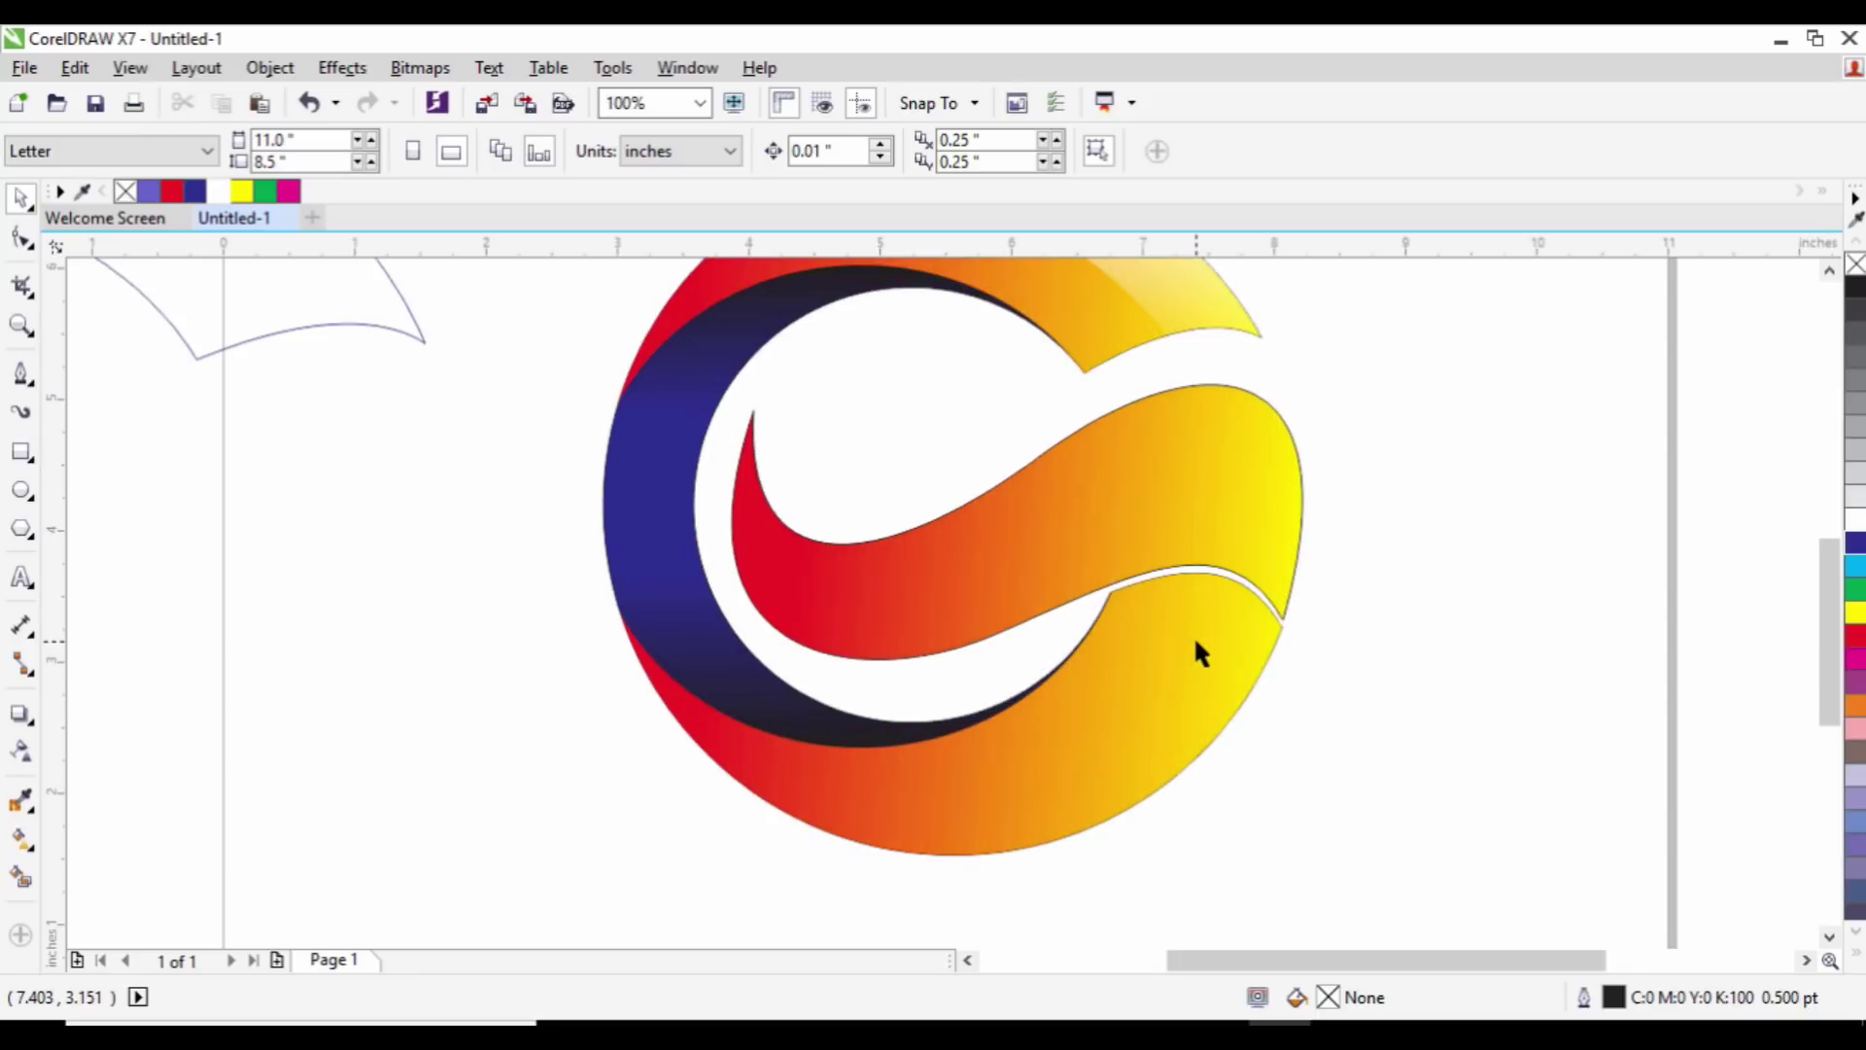
# Step: Copy the lower band as a no-fill blue outline guide, scaled to 143% and rotated 1.761°
pyautogui.moveTo(1187, 674); pyautogui.dragTo(1148, 768)
pyautogui.moveTo(1122, 689); pyautogui.dragTo(1119, 727)
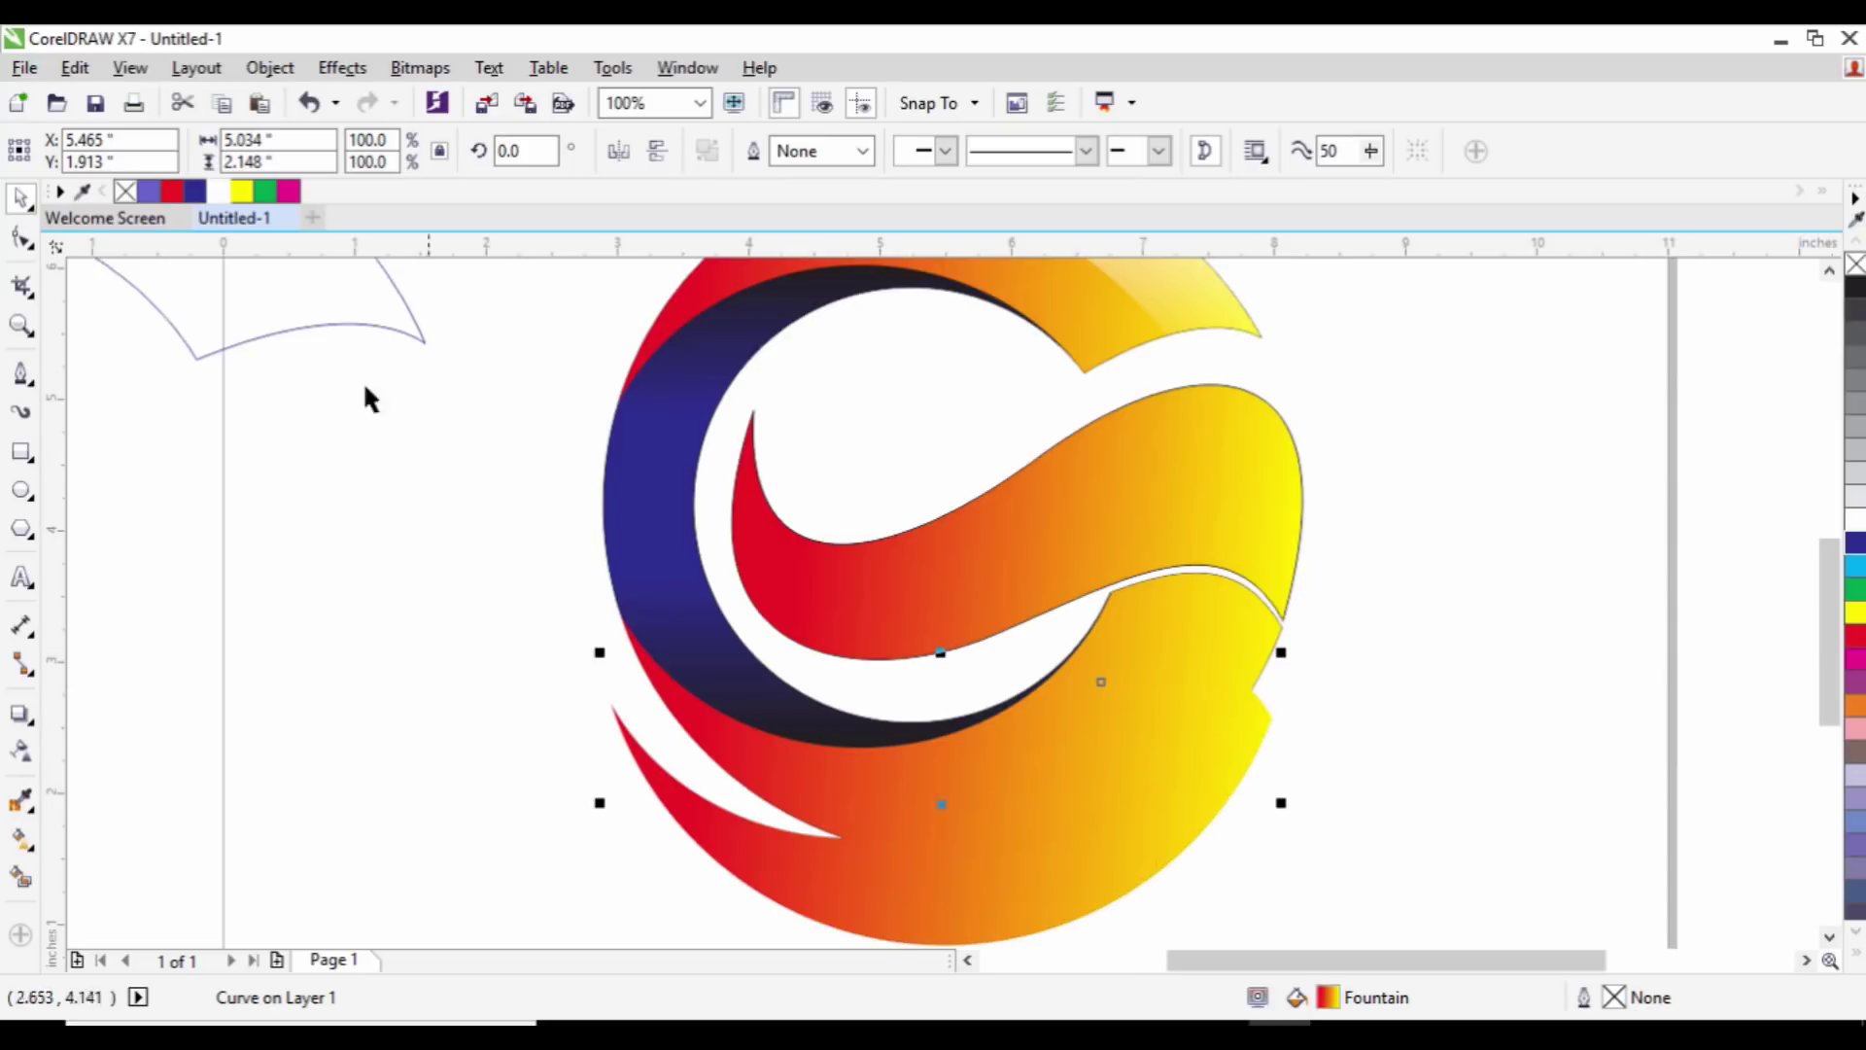
pyautogui.rightClick(194, 191)
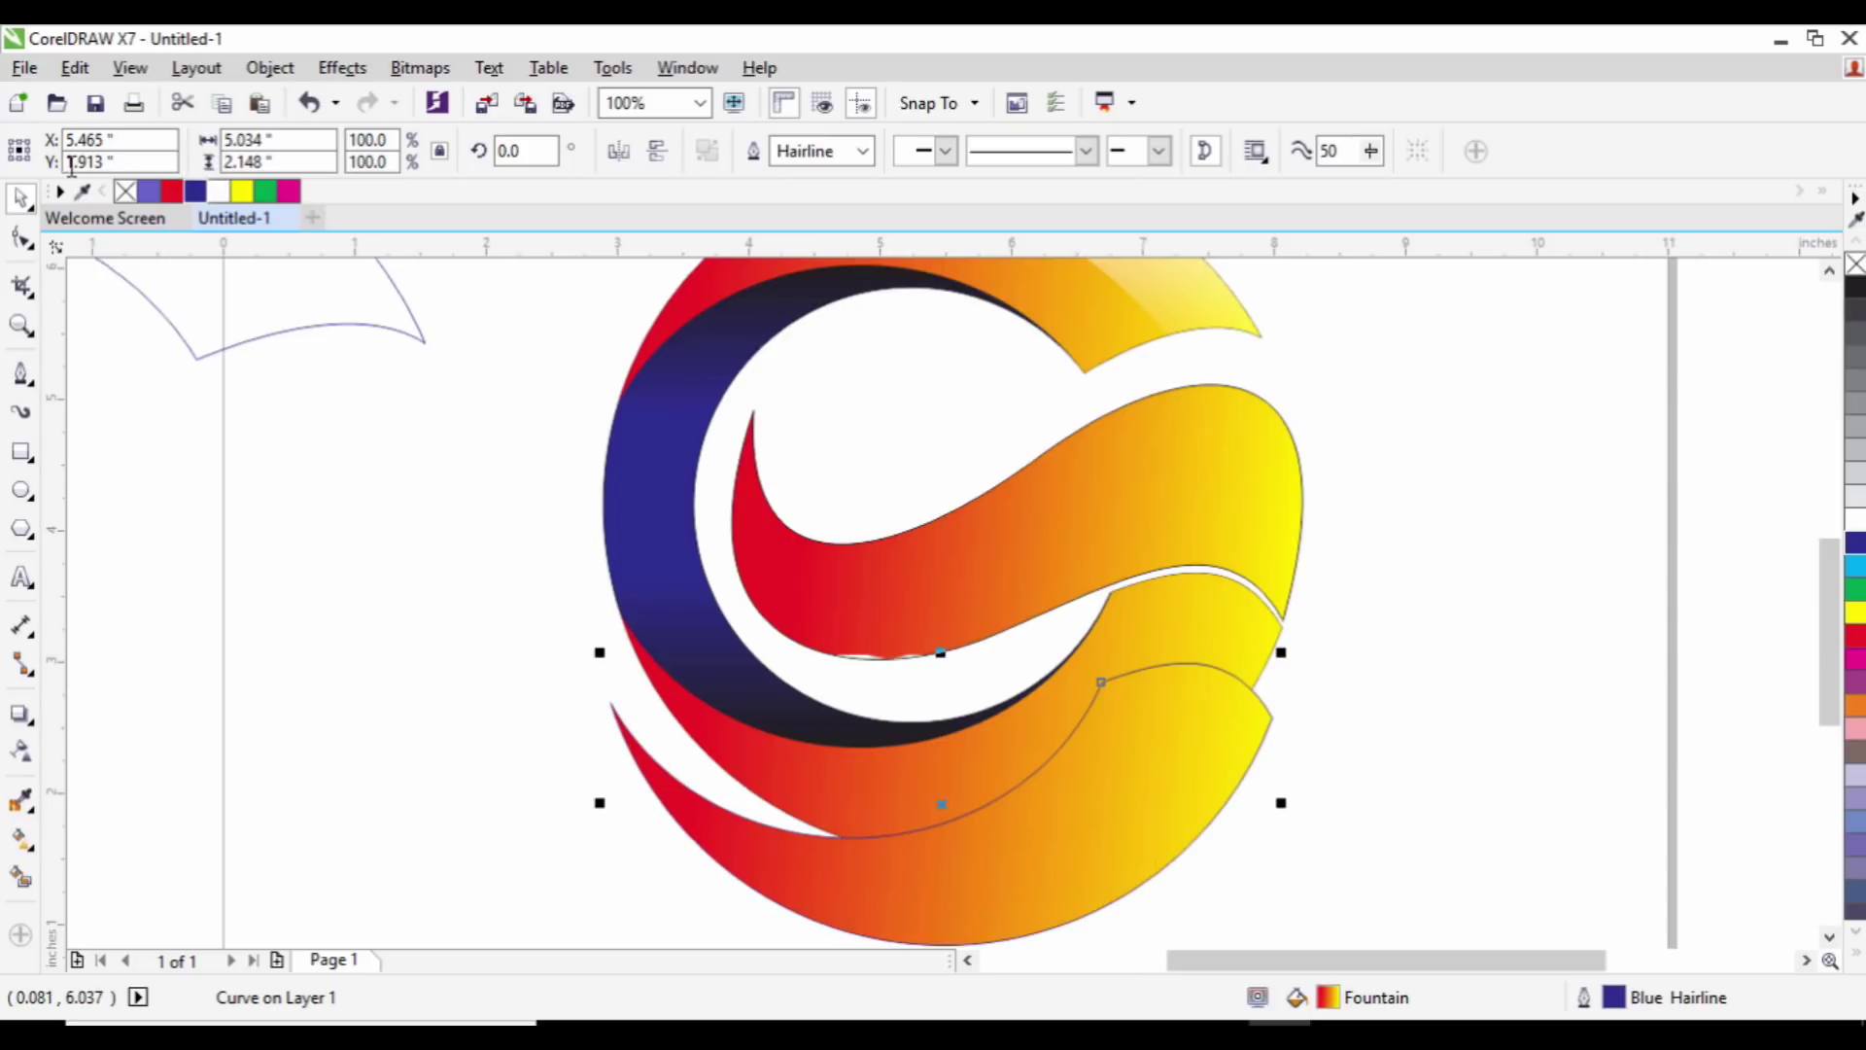
pyautogui.click(125, 192)
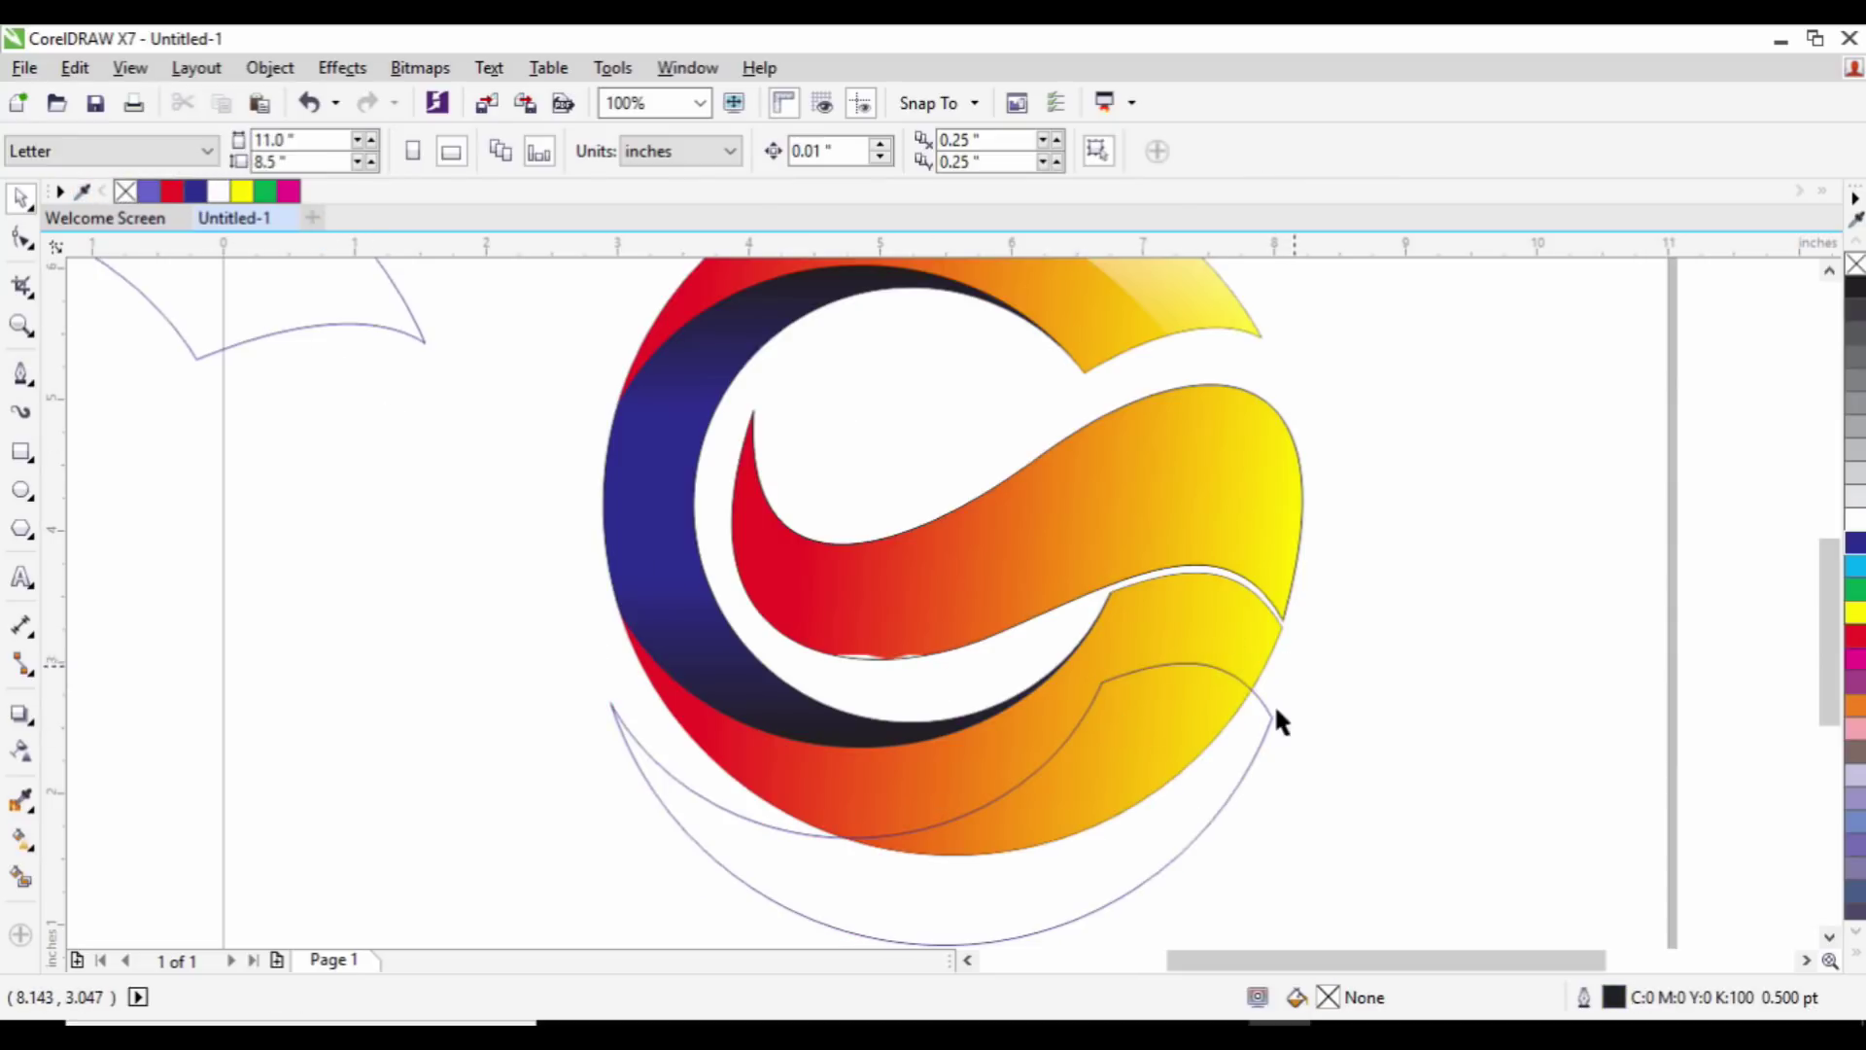
pyautogui.moveTo(1280, 658); pyautogui.dragTo(1454, 579)
pyautogui.moveTo(1362, 680)
pyautogui.mouseDown()
pyautogui.moveTo(1378, 646)
pyautogui.moveTo(1361, 646)
pyautogui.mouseUp()
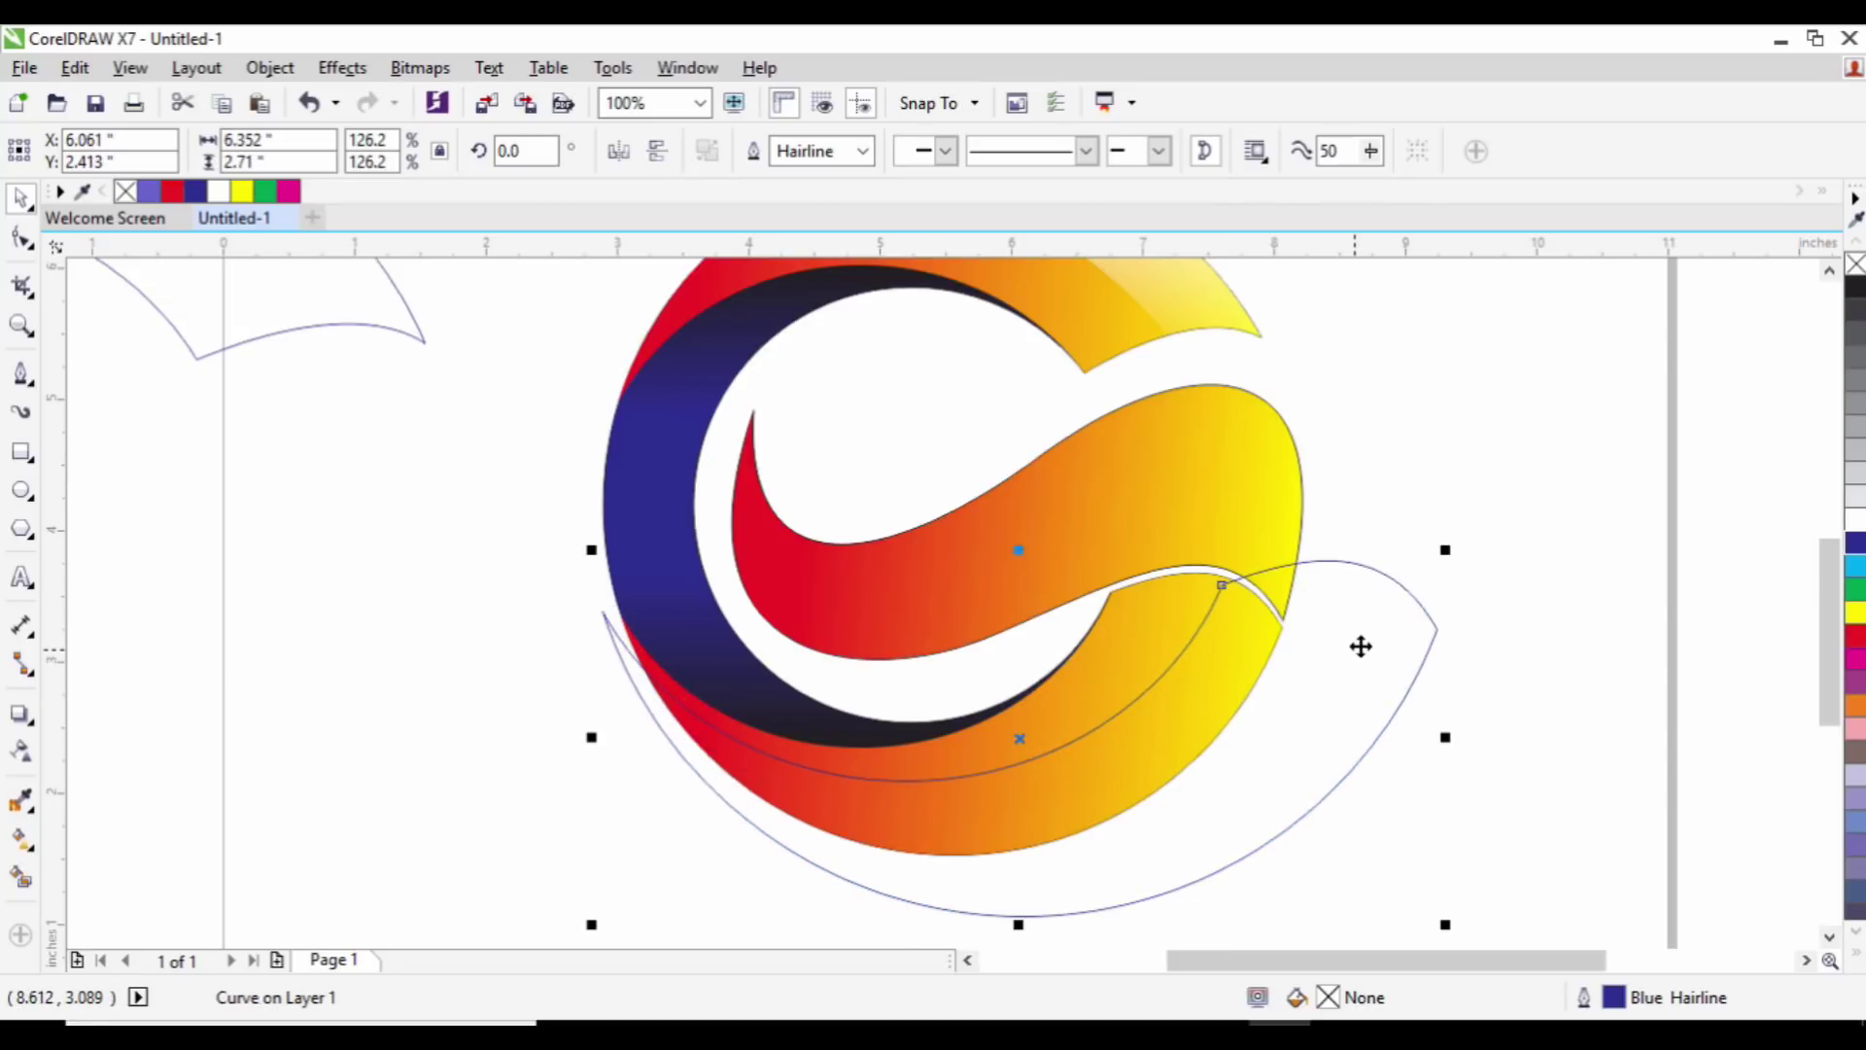
pyautogui.moveTo(1453, 550); pyautogui.dragTo(1562, 492)
pyautogui.moveTo(1444, 610); pyautogui.dragTo(1381, 644)
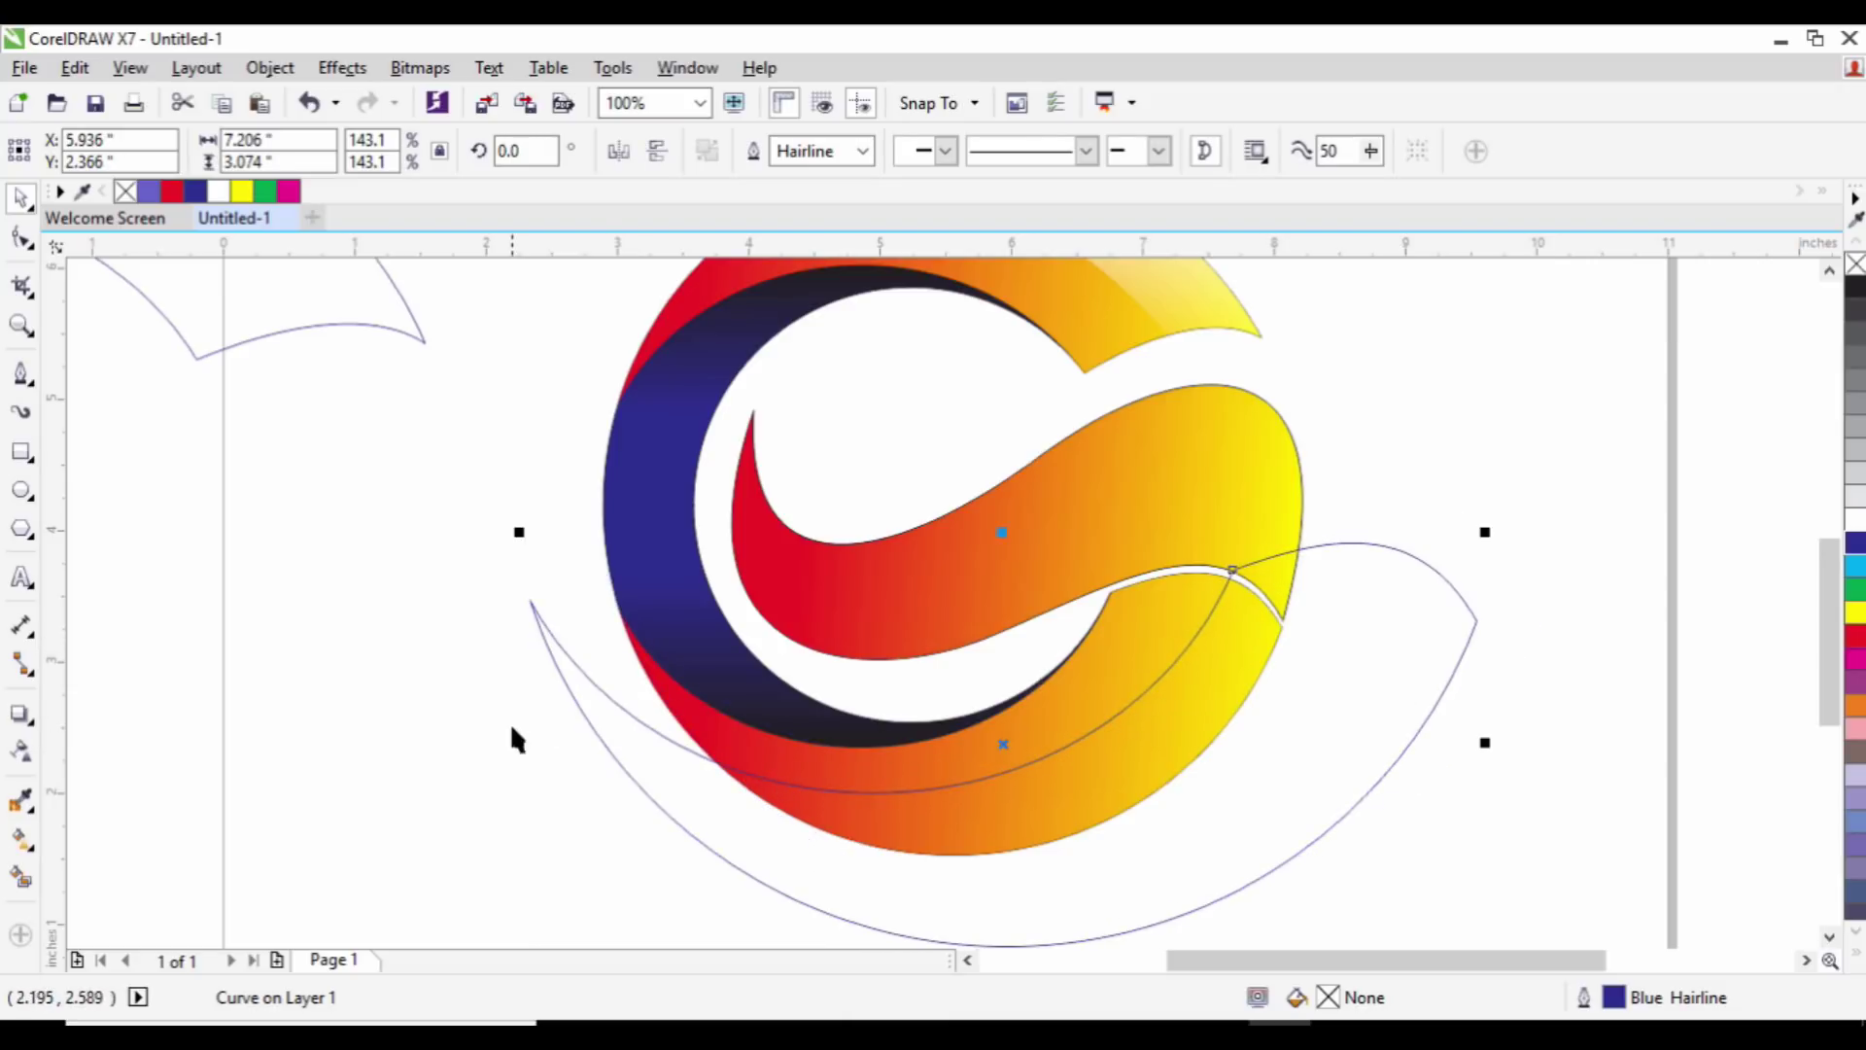
pyautogui.moveTo(521, 742); pyautogui.dragTo(552, 742)
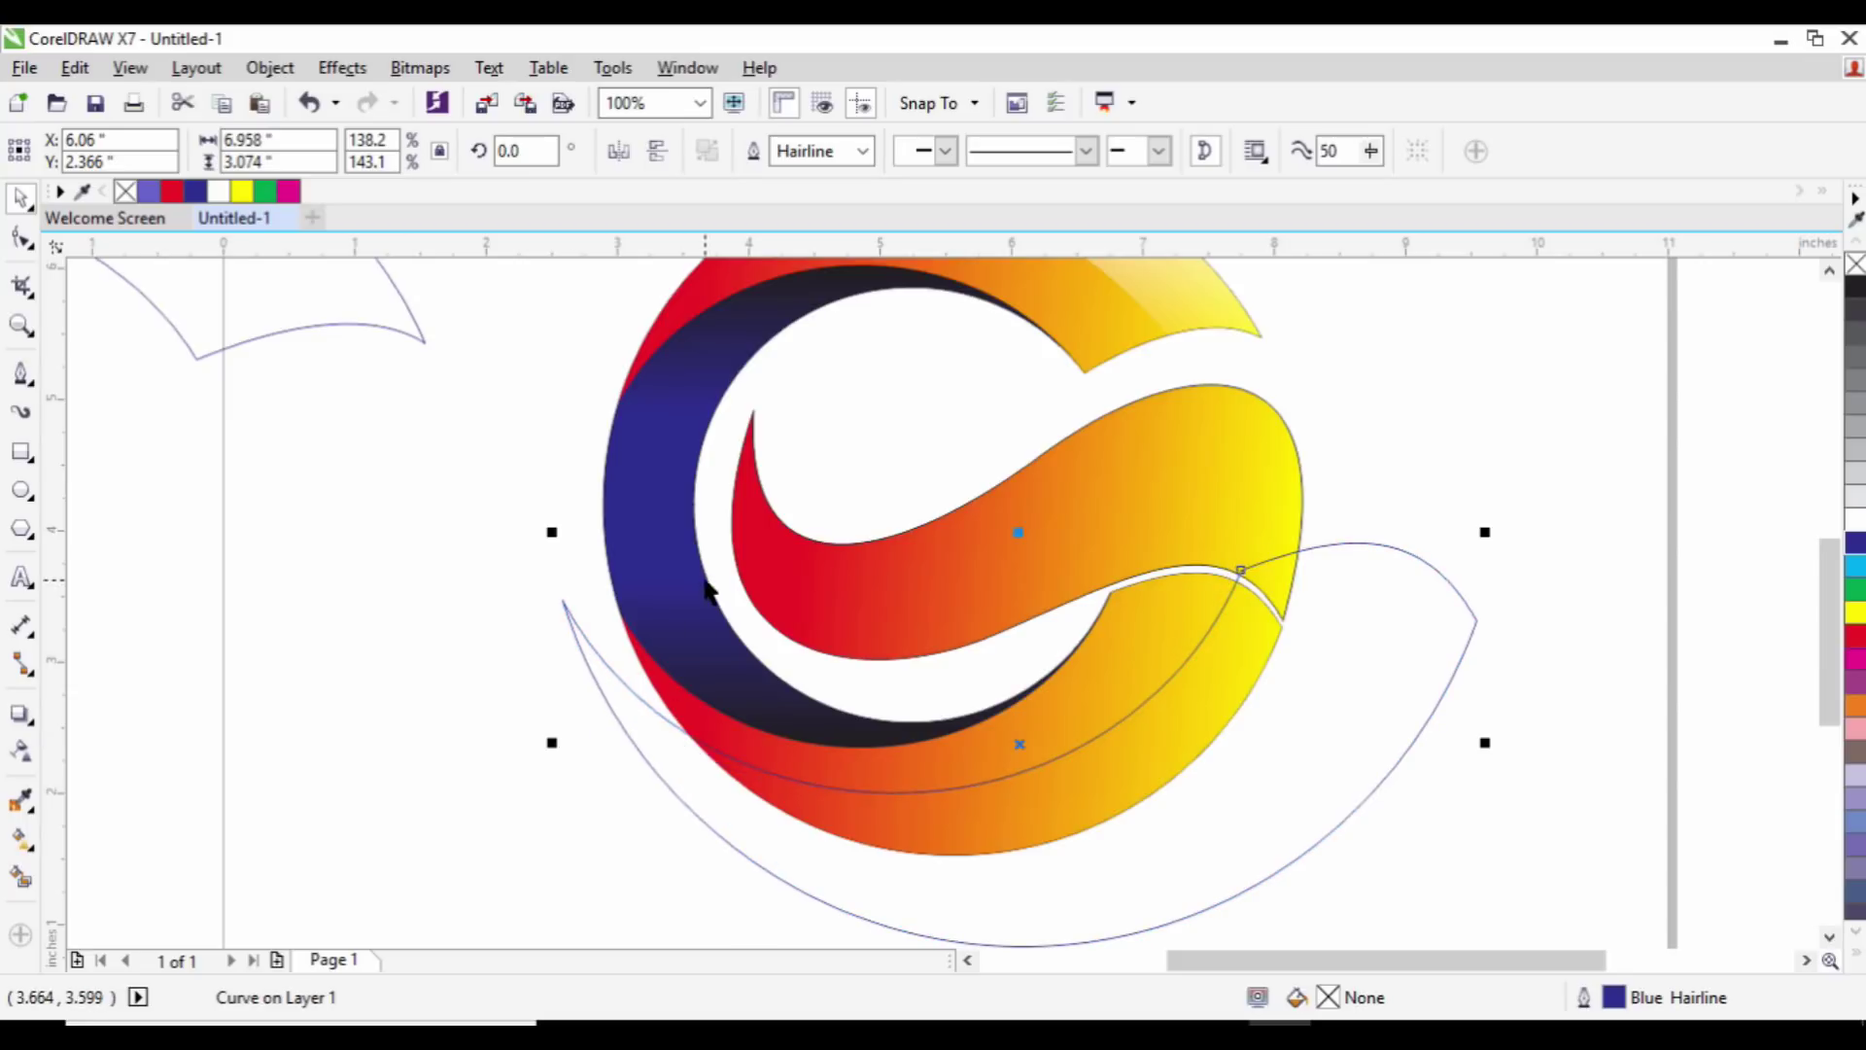
pyautogui.click(1467, 637)
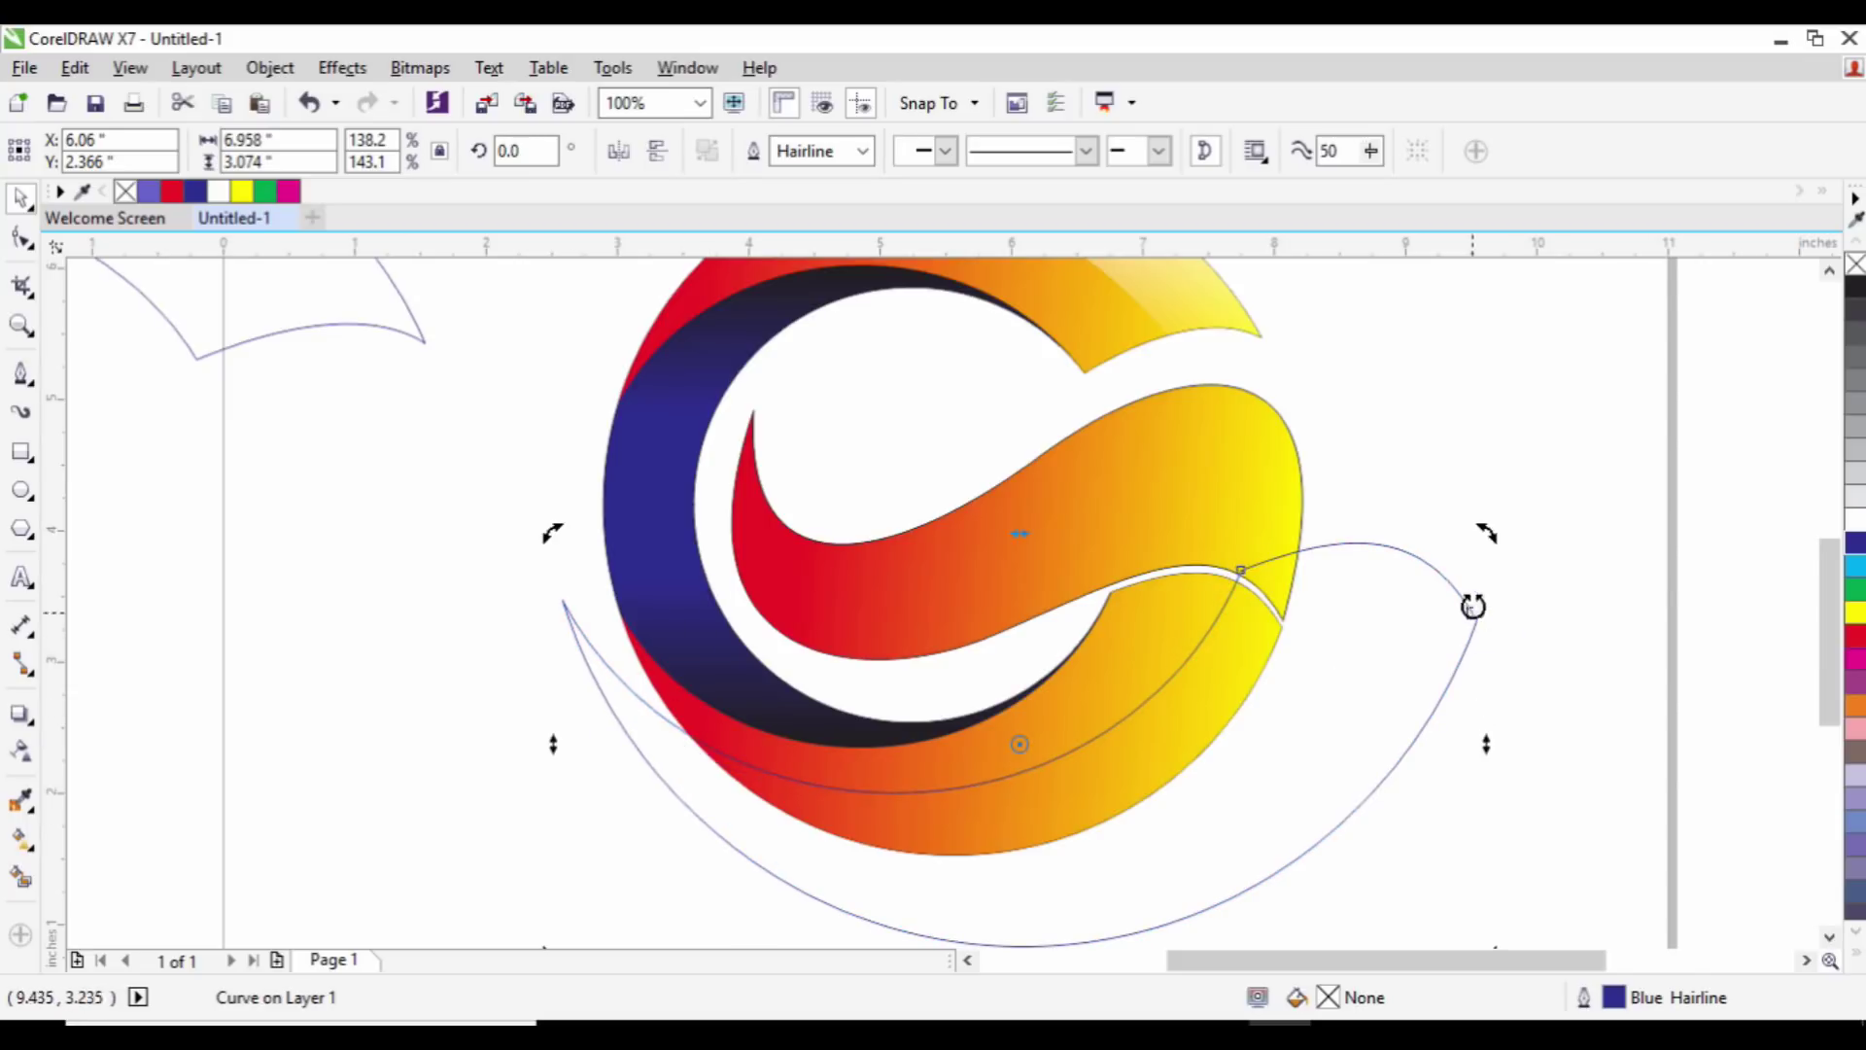
pyautogui.moveTo(1493, 534); pyautogui.dragTo(1473, 527)
pyautogui.moveTo(1396, 624); pyautogui.dragTo(1393, 637)
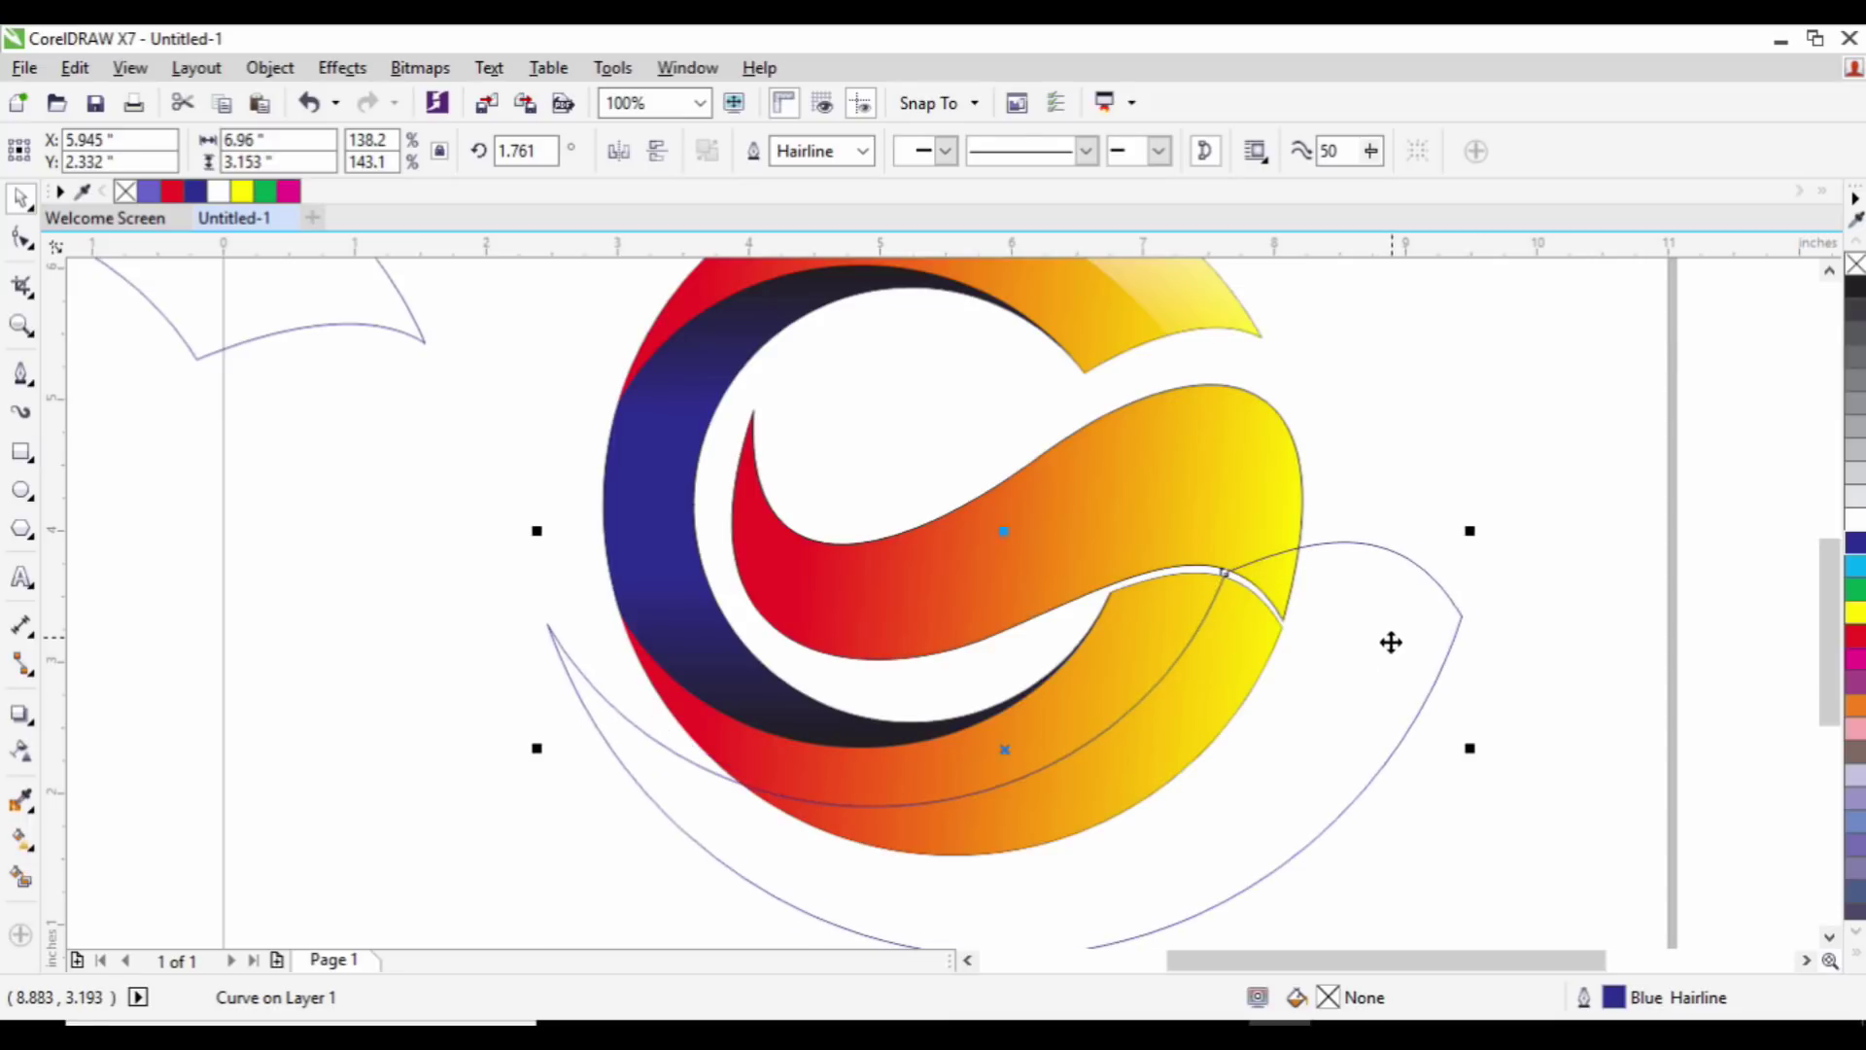
# Step: Smart Fill the gap below the lower band purple and move the helper curve off the logo
pyautogui.click(21, 878)
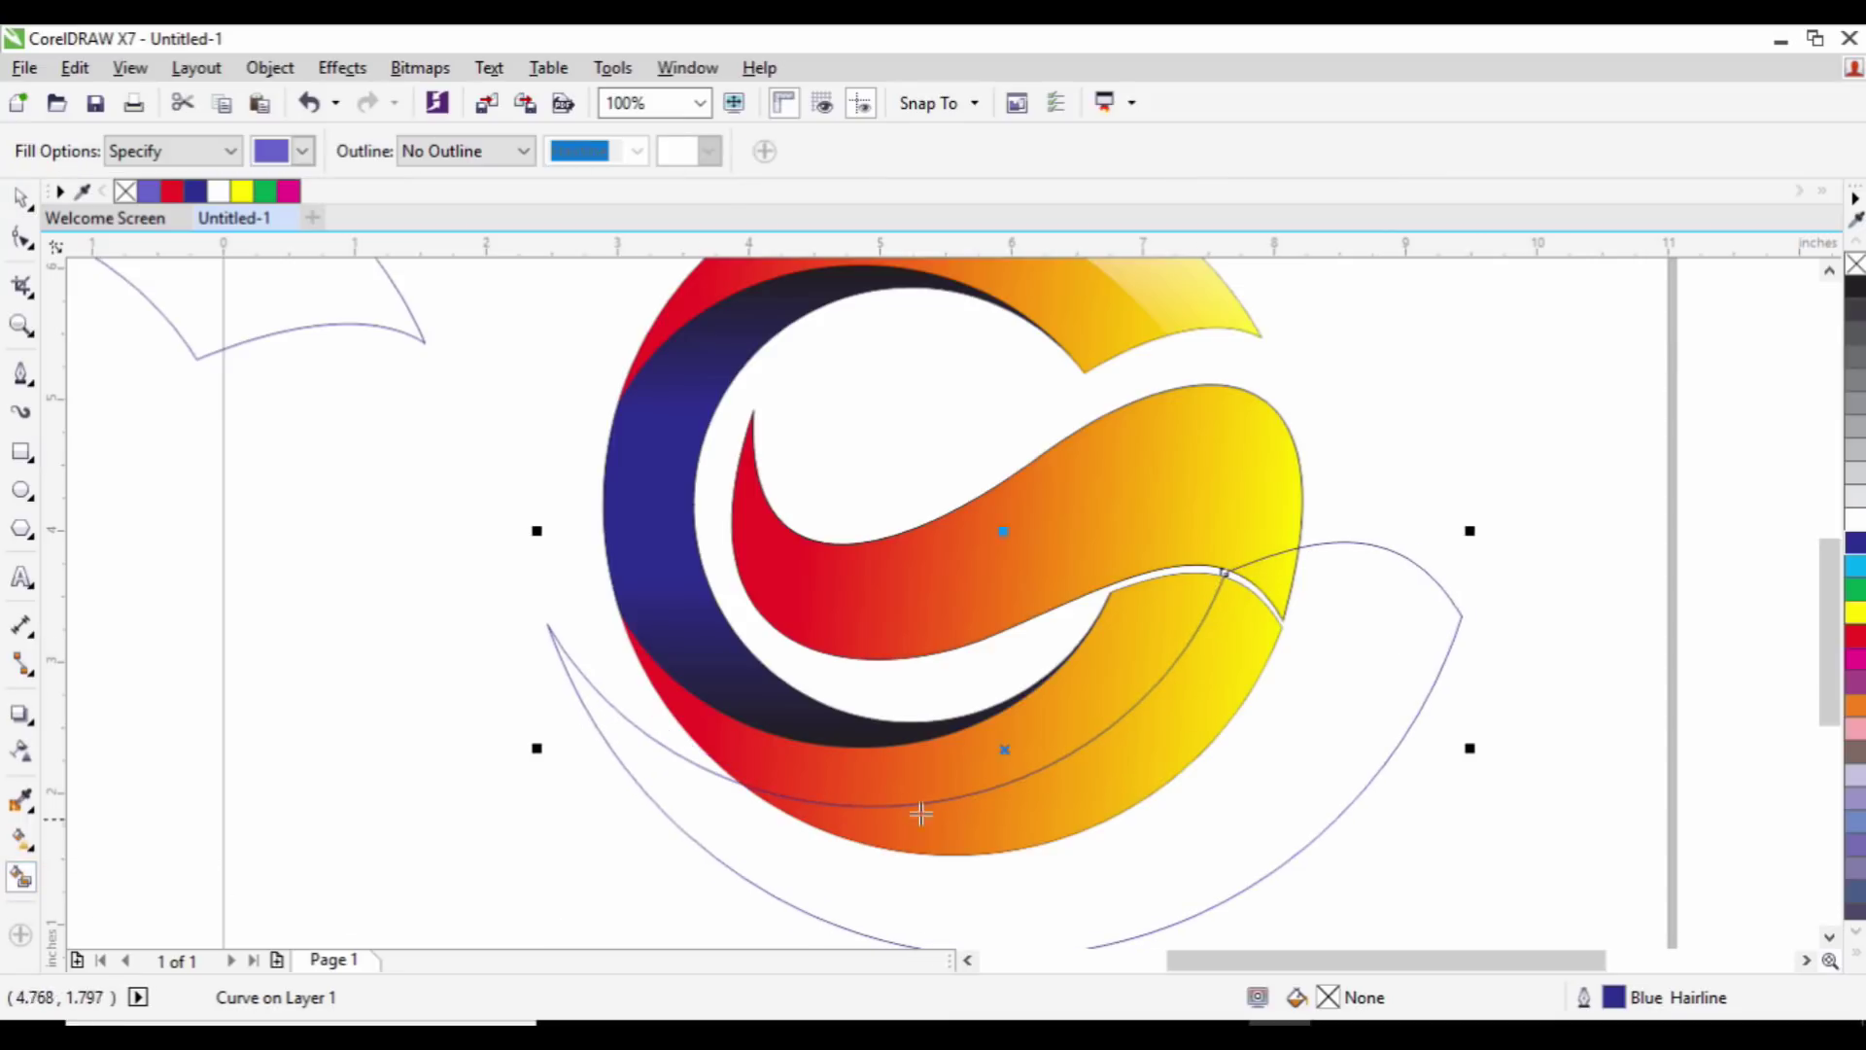
pyautogui.click(1011, 812)
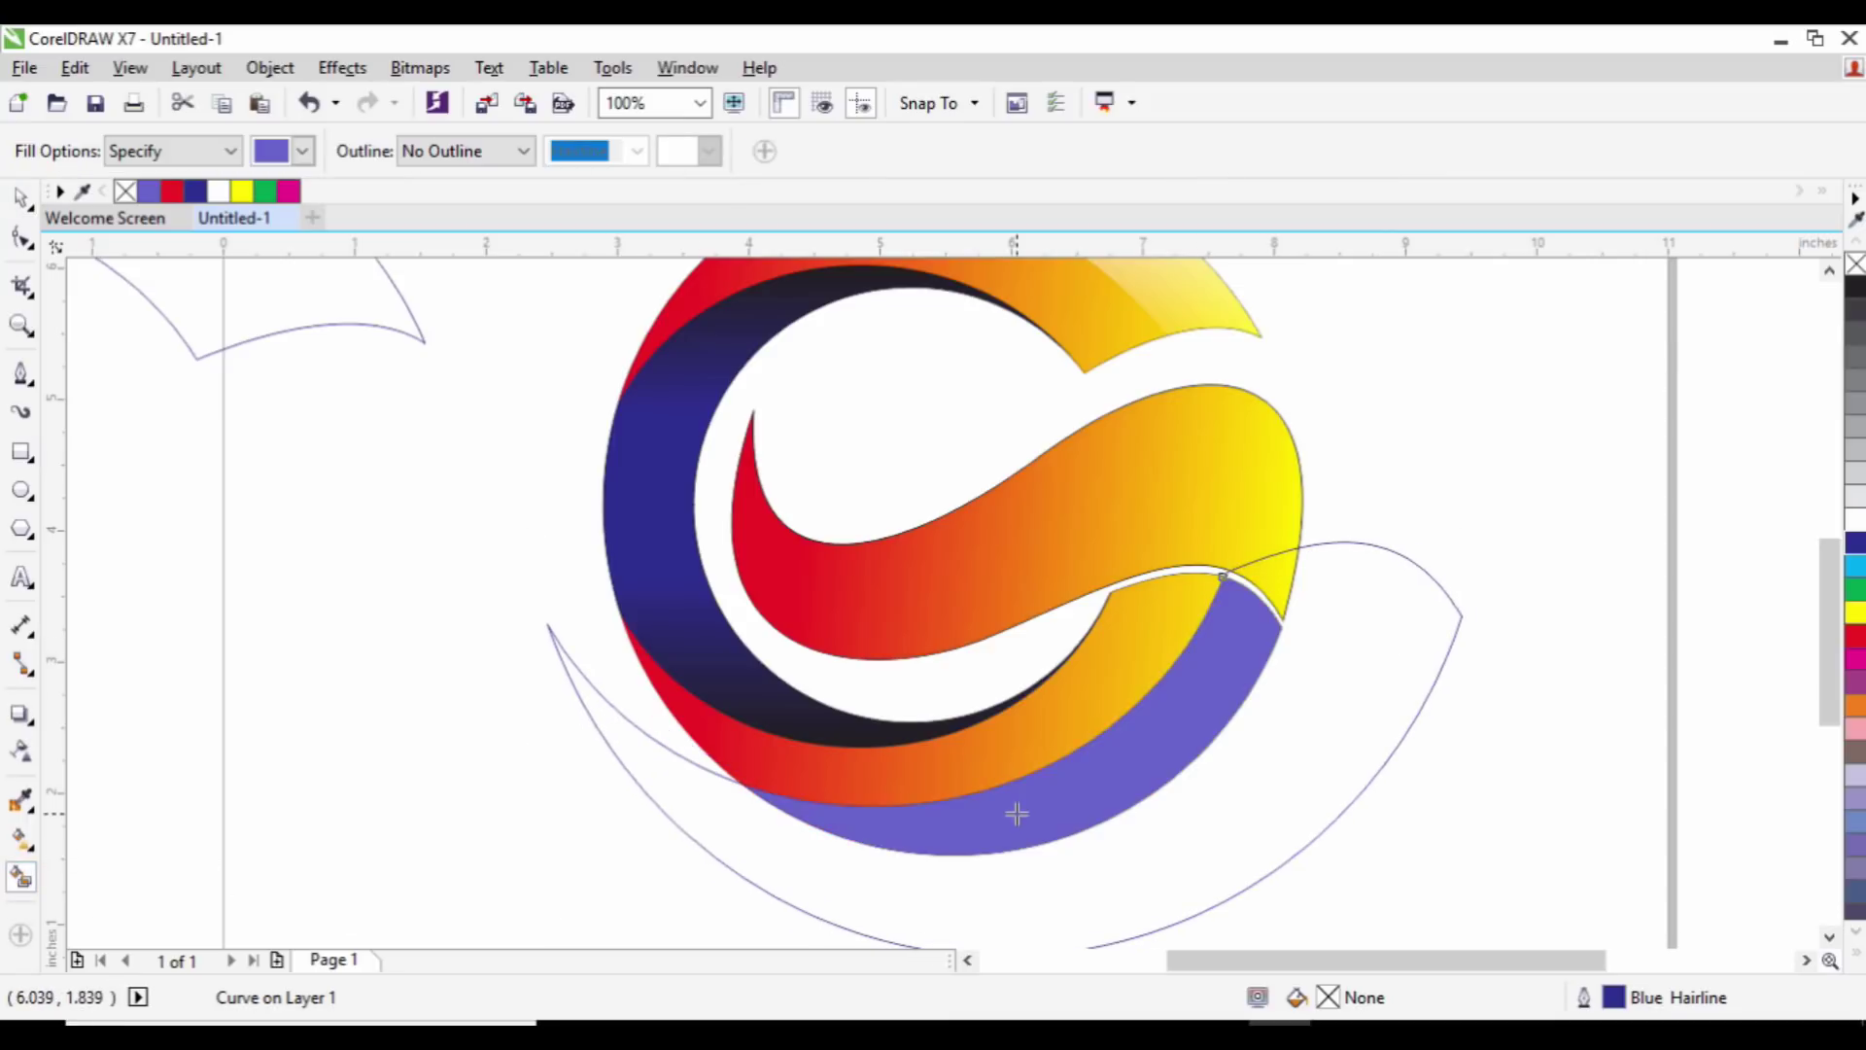
pyautogui.click(20, 206)
pyautogui.scroll(-1, 972, 643)
pyautogui.click(1256, 643)
pyautogui.moveTo(1193, 650); pyautogui.dragTo(370, 639)
pyautogui.scroll(2, 1069, 670)
pyautogui.click(1143, 701)
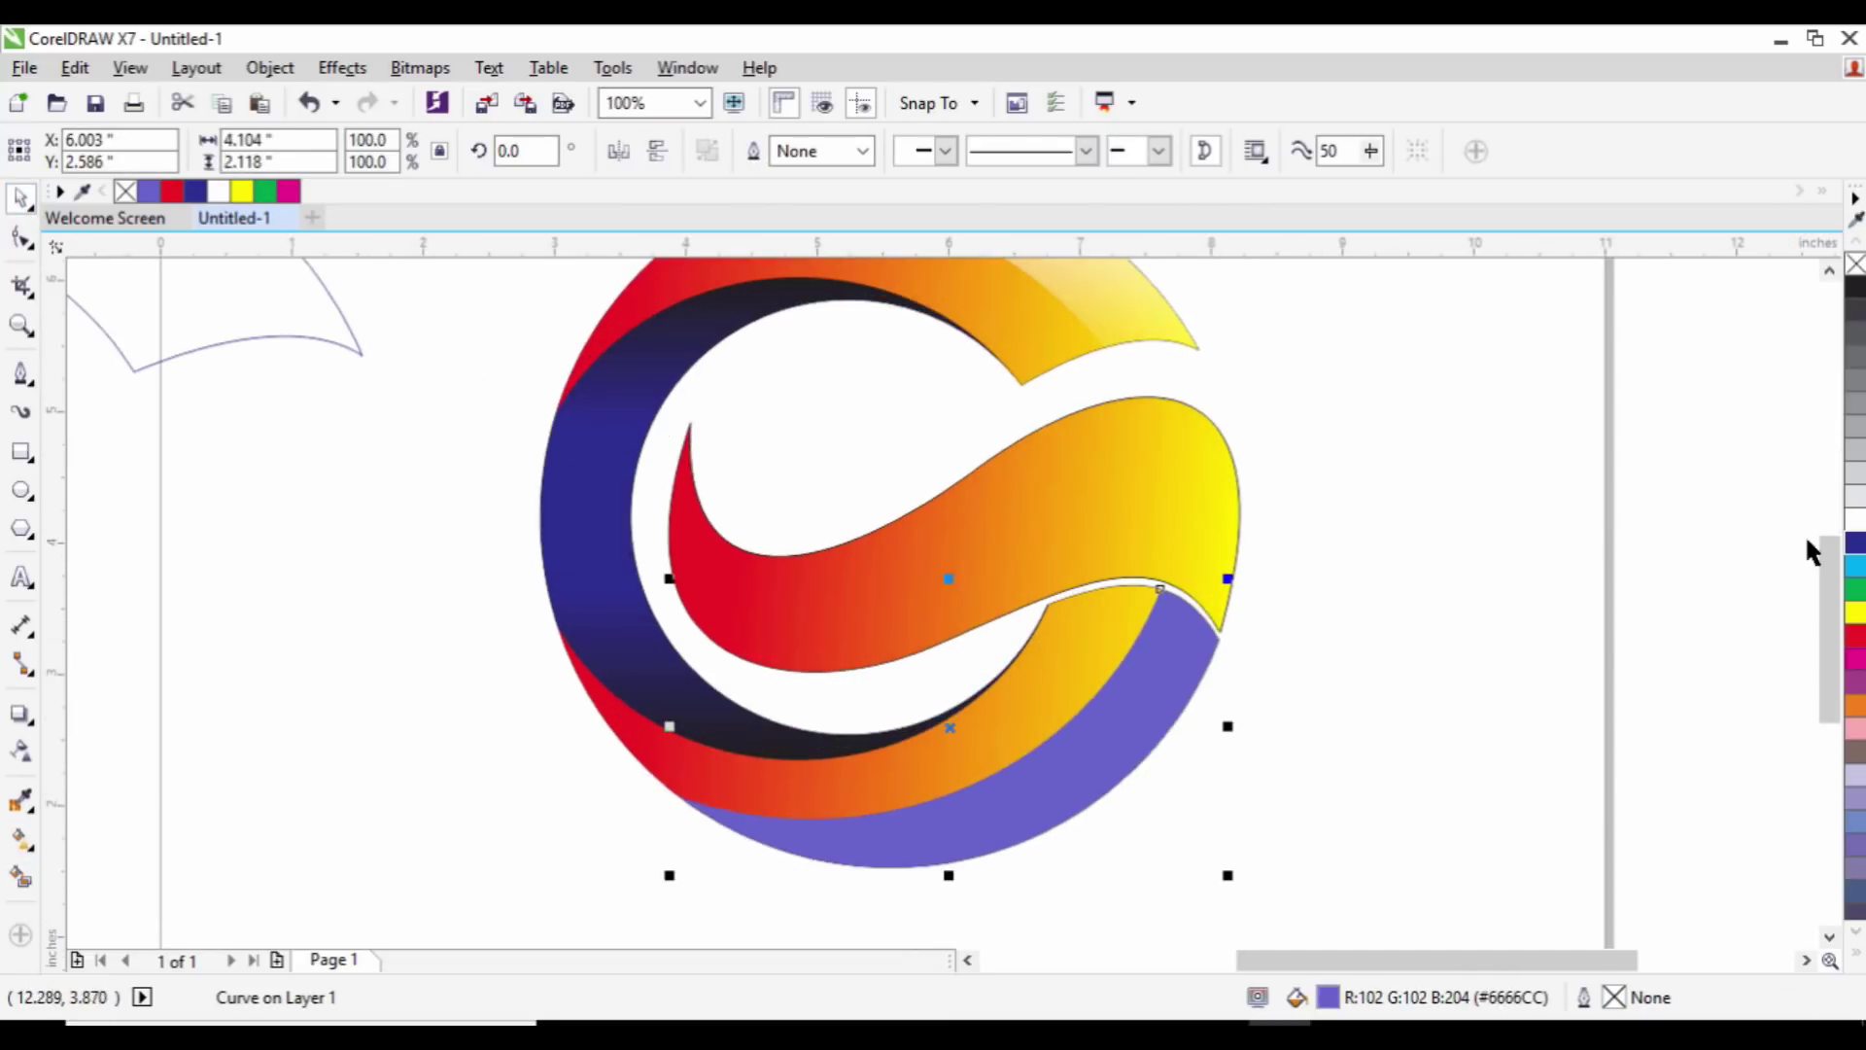
# Step: Make the purple band white with a linear transparency fade along the ring's lower edge
pyautogui.click(1855, 519)
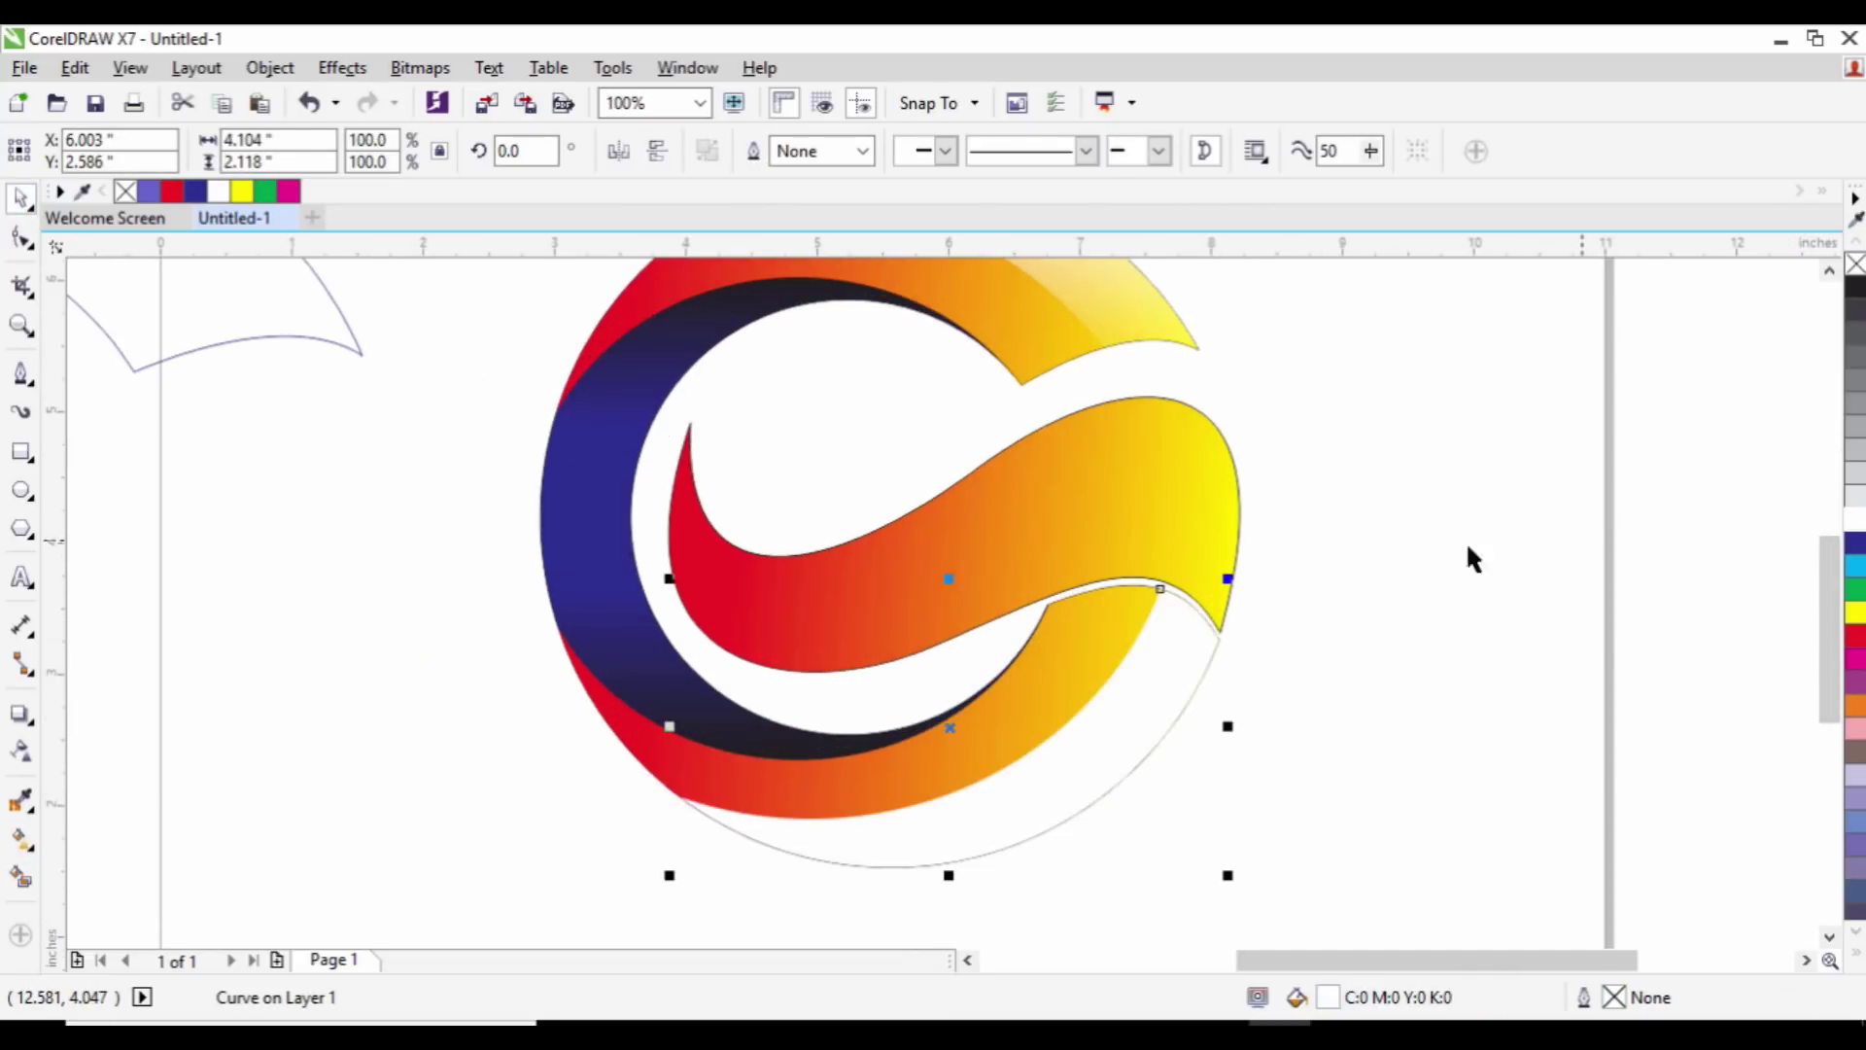
pyautogui.click(22, 753)
pyautogui.moveTo(1065, 677); pyautogui.dragTo(977, 728)
pyautogui.moveTo(1066, 677); pyautogui.dragTo(1010, 904)
pyautogui.moveTo(976, 728); pyautogui.dragTo(970, 639)
pyautogui.moveTo(1010, 905); pyautogui.dragTo(1106, 930)
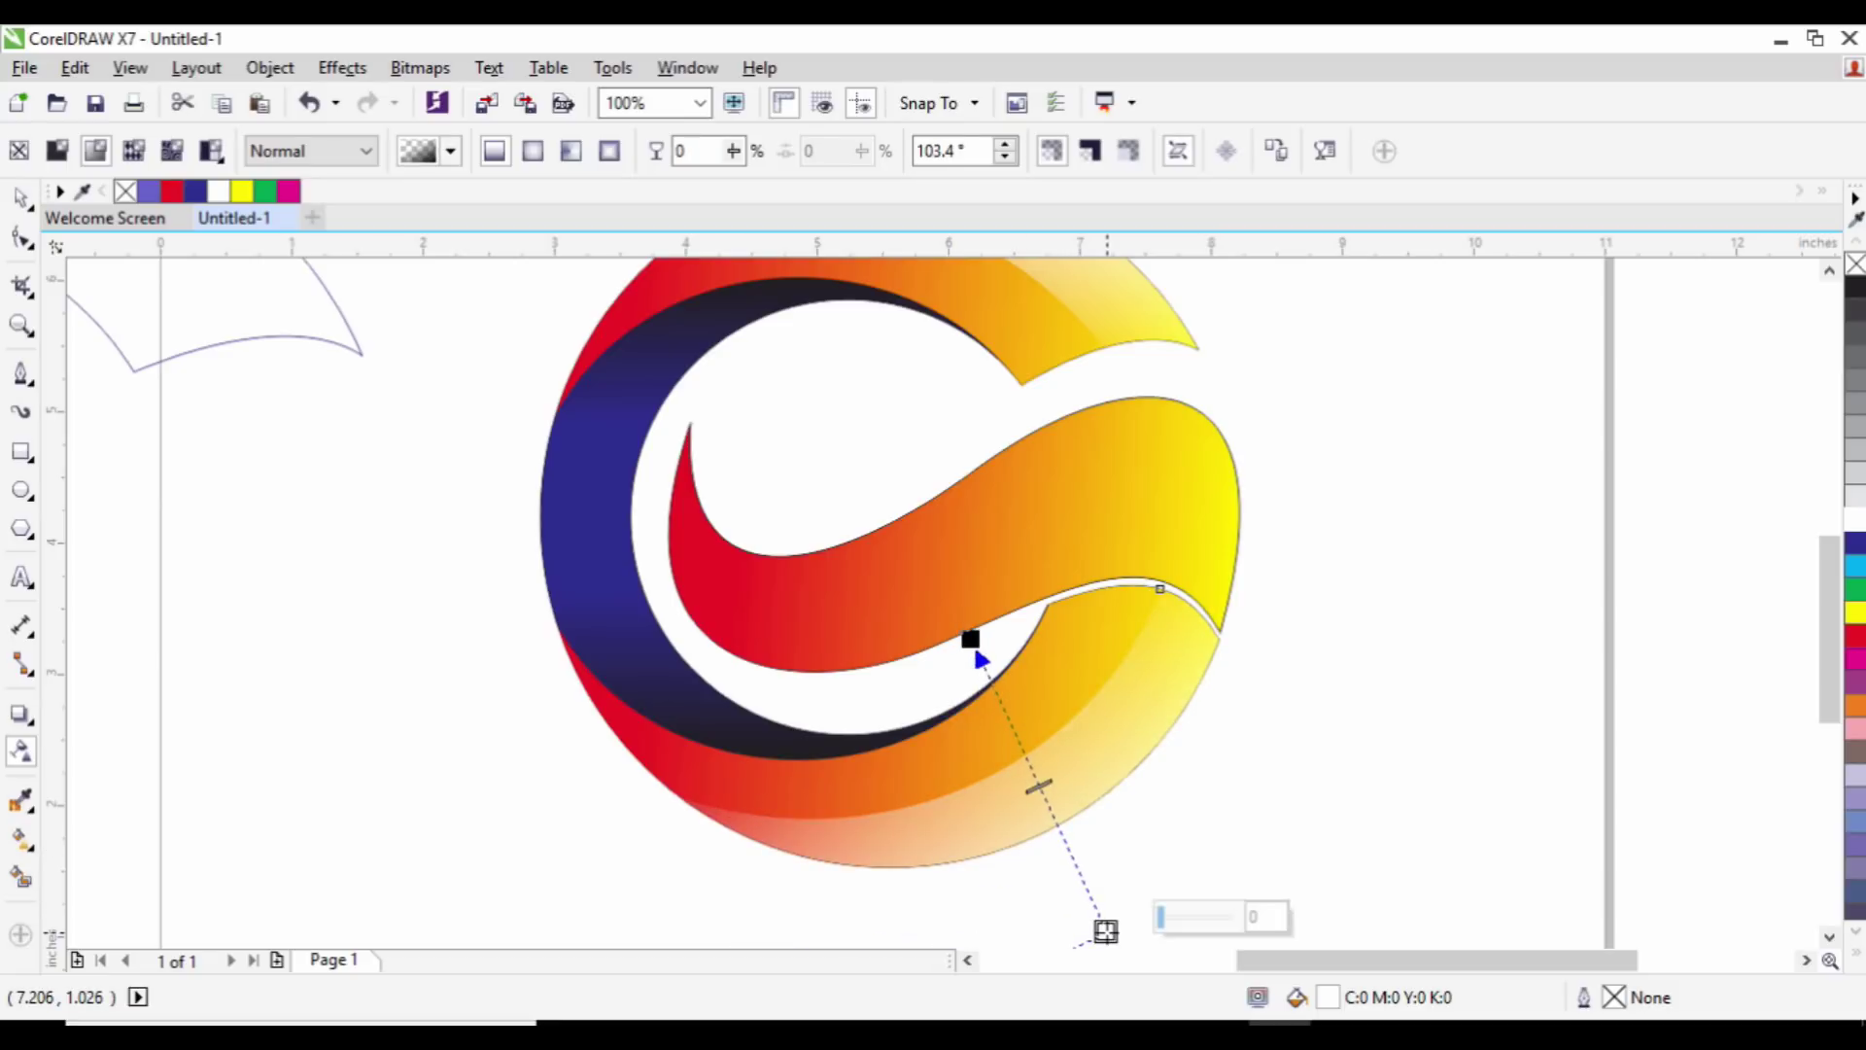
pyautogui.click(18, 201)
pyautogui.click(1439, 585)
pyautogui.scroll(-3, 1090, 717)
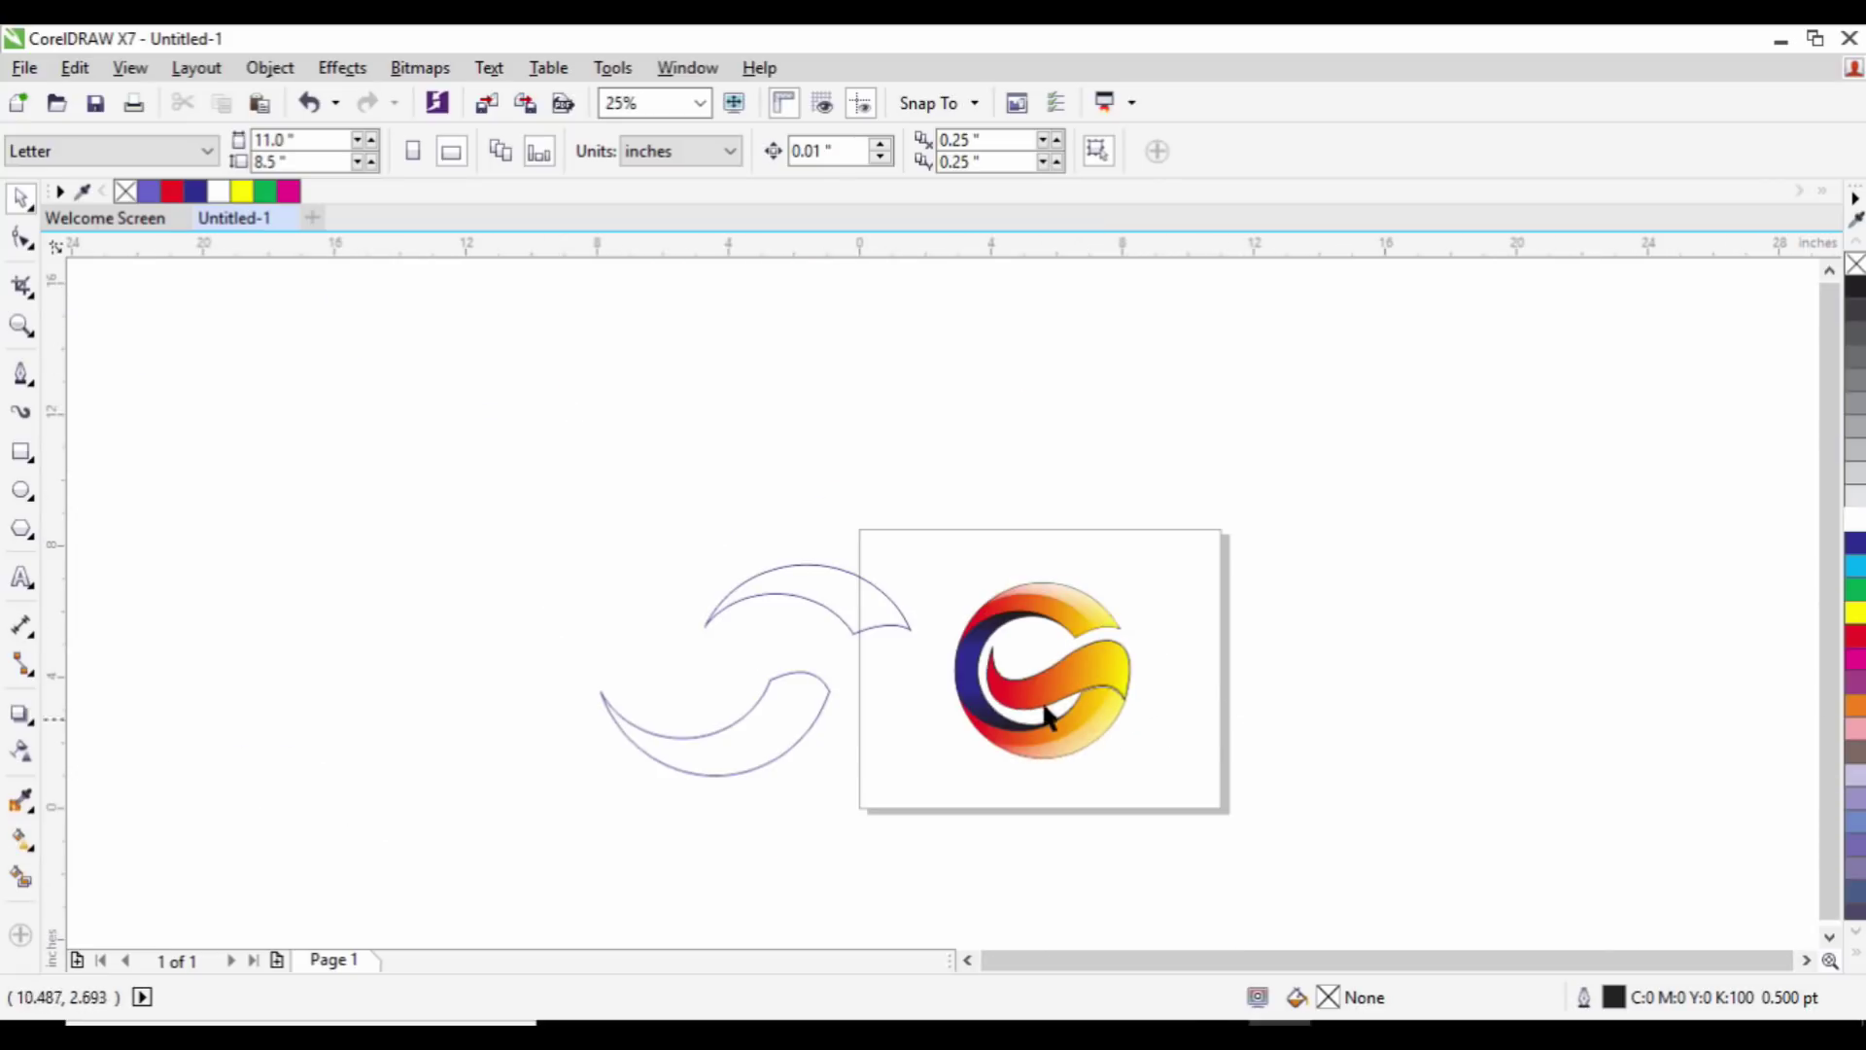
pyautogui.scroll(2, 1054, 719)
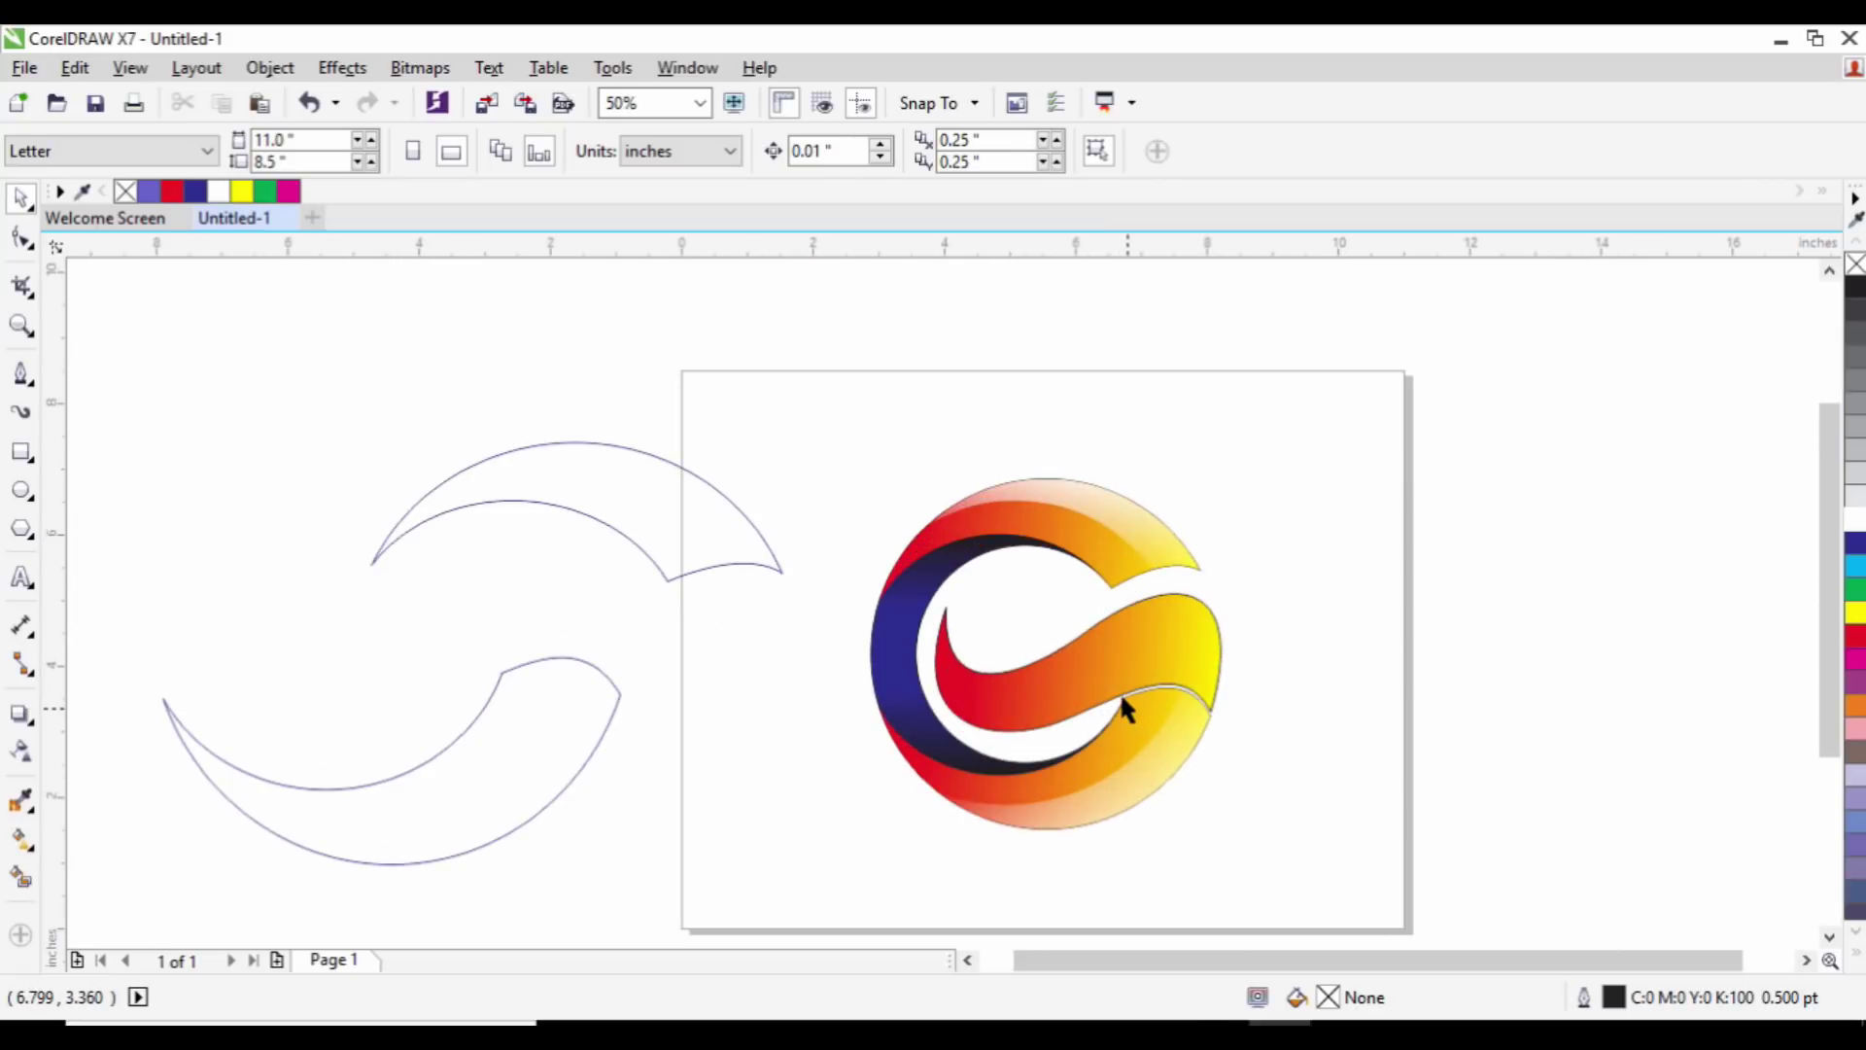
pyautogui.scroll(2, 1118, 698)
pyautogui.scroll(-2, 1118, 651)
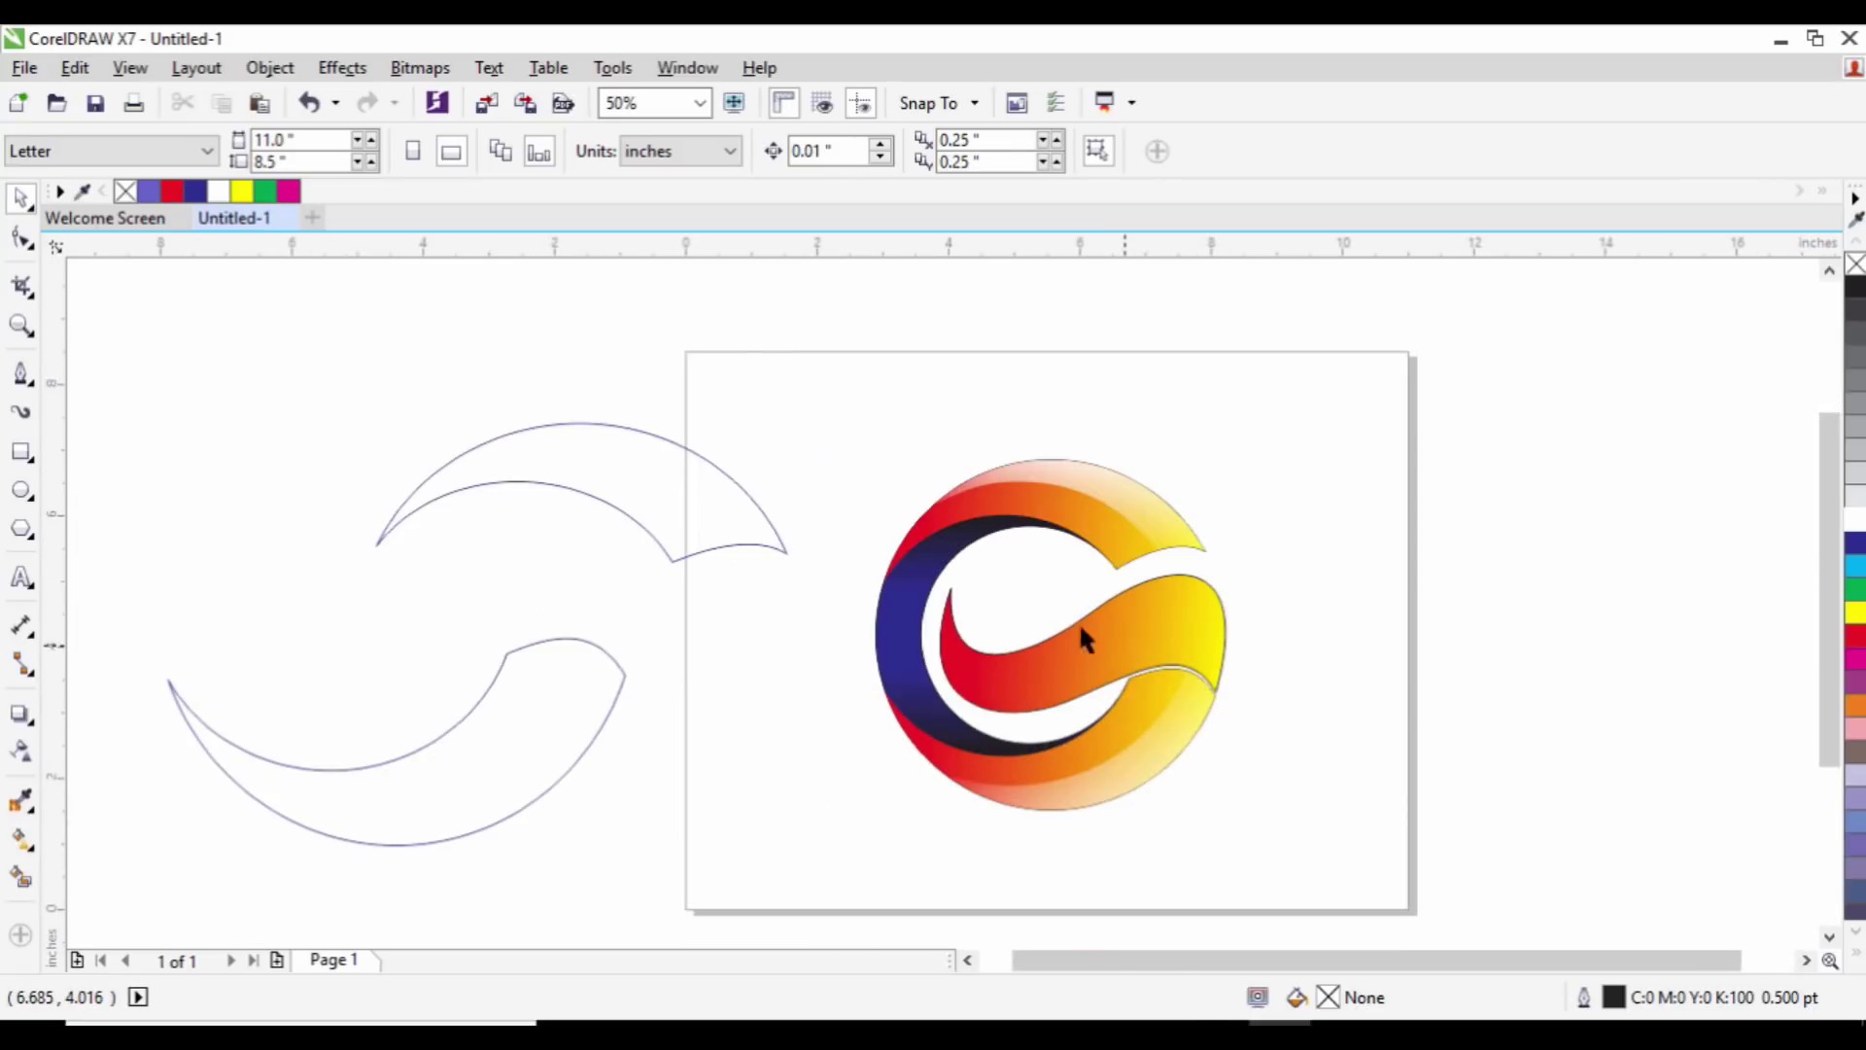
# Step: Delete the lower and upper leftover helper outline curves
pyautogui.click(611, 696)
pyautogui.press('Delete')
pyautogui.click(605, 498)
pyautogui.press('Delete')
pyautogui.scroll(1, 1168, 645)
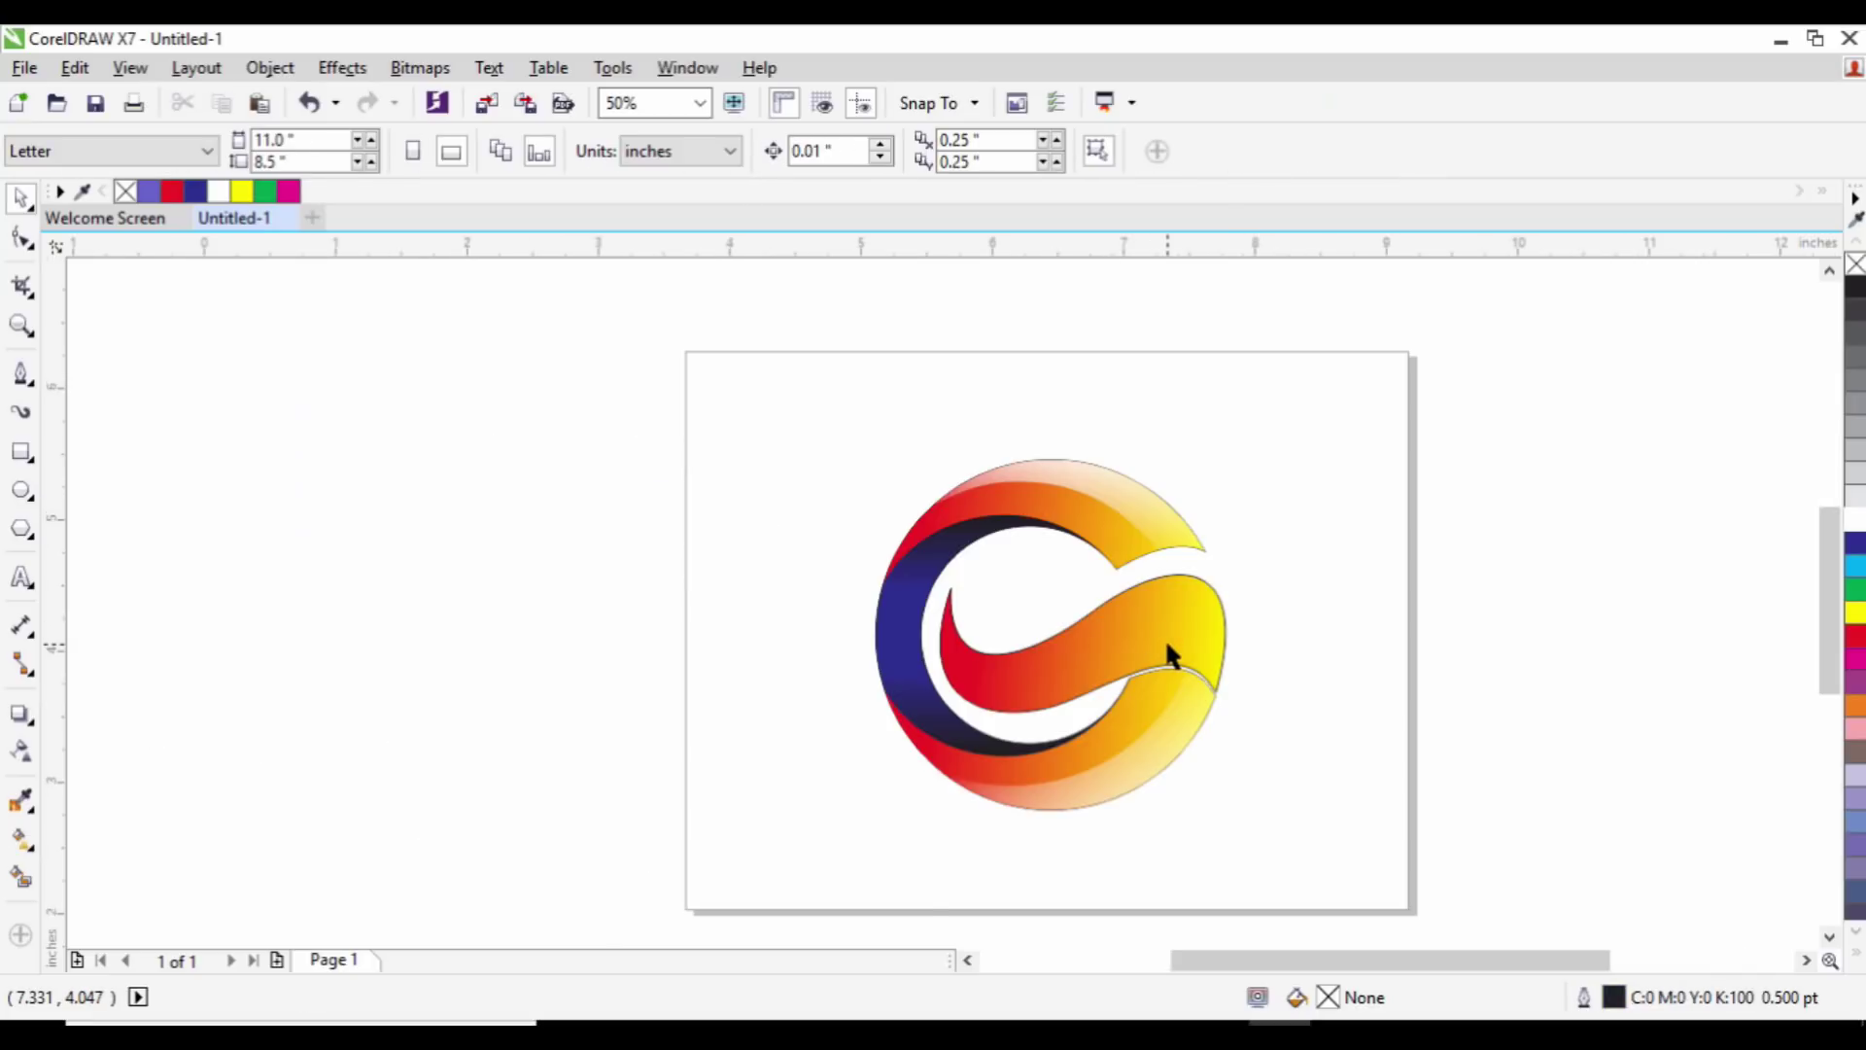
# Step: Give the wave copy a blue outline and no fill
pyautogui.scroll(2, 1171, 653)
pyautogui.click(1163, 667)
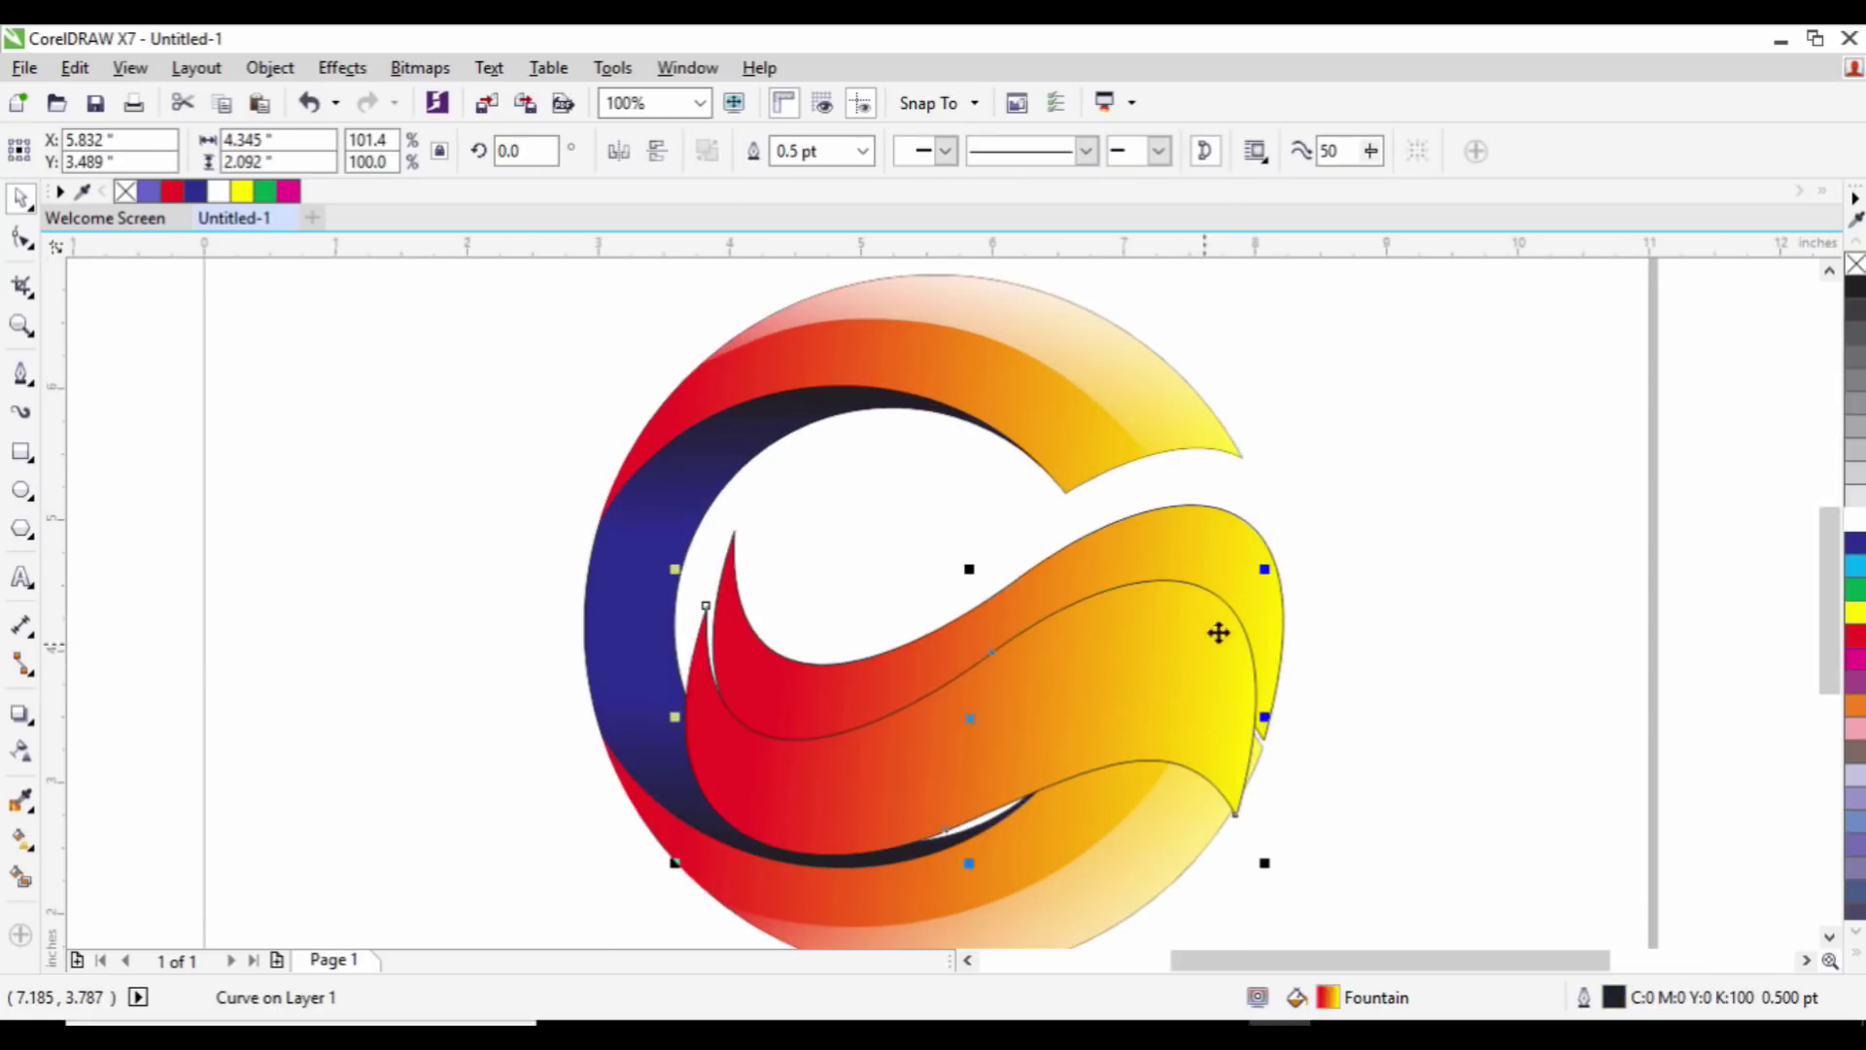
pyautogui.rightClick(198, 192)
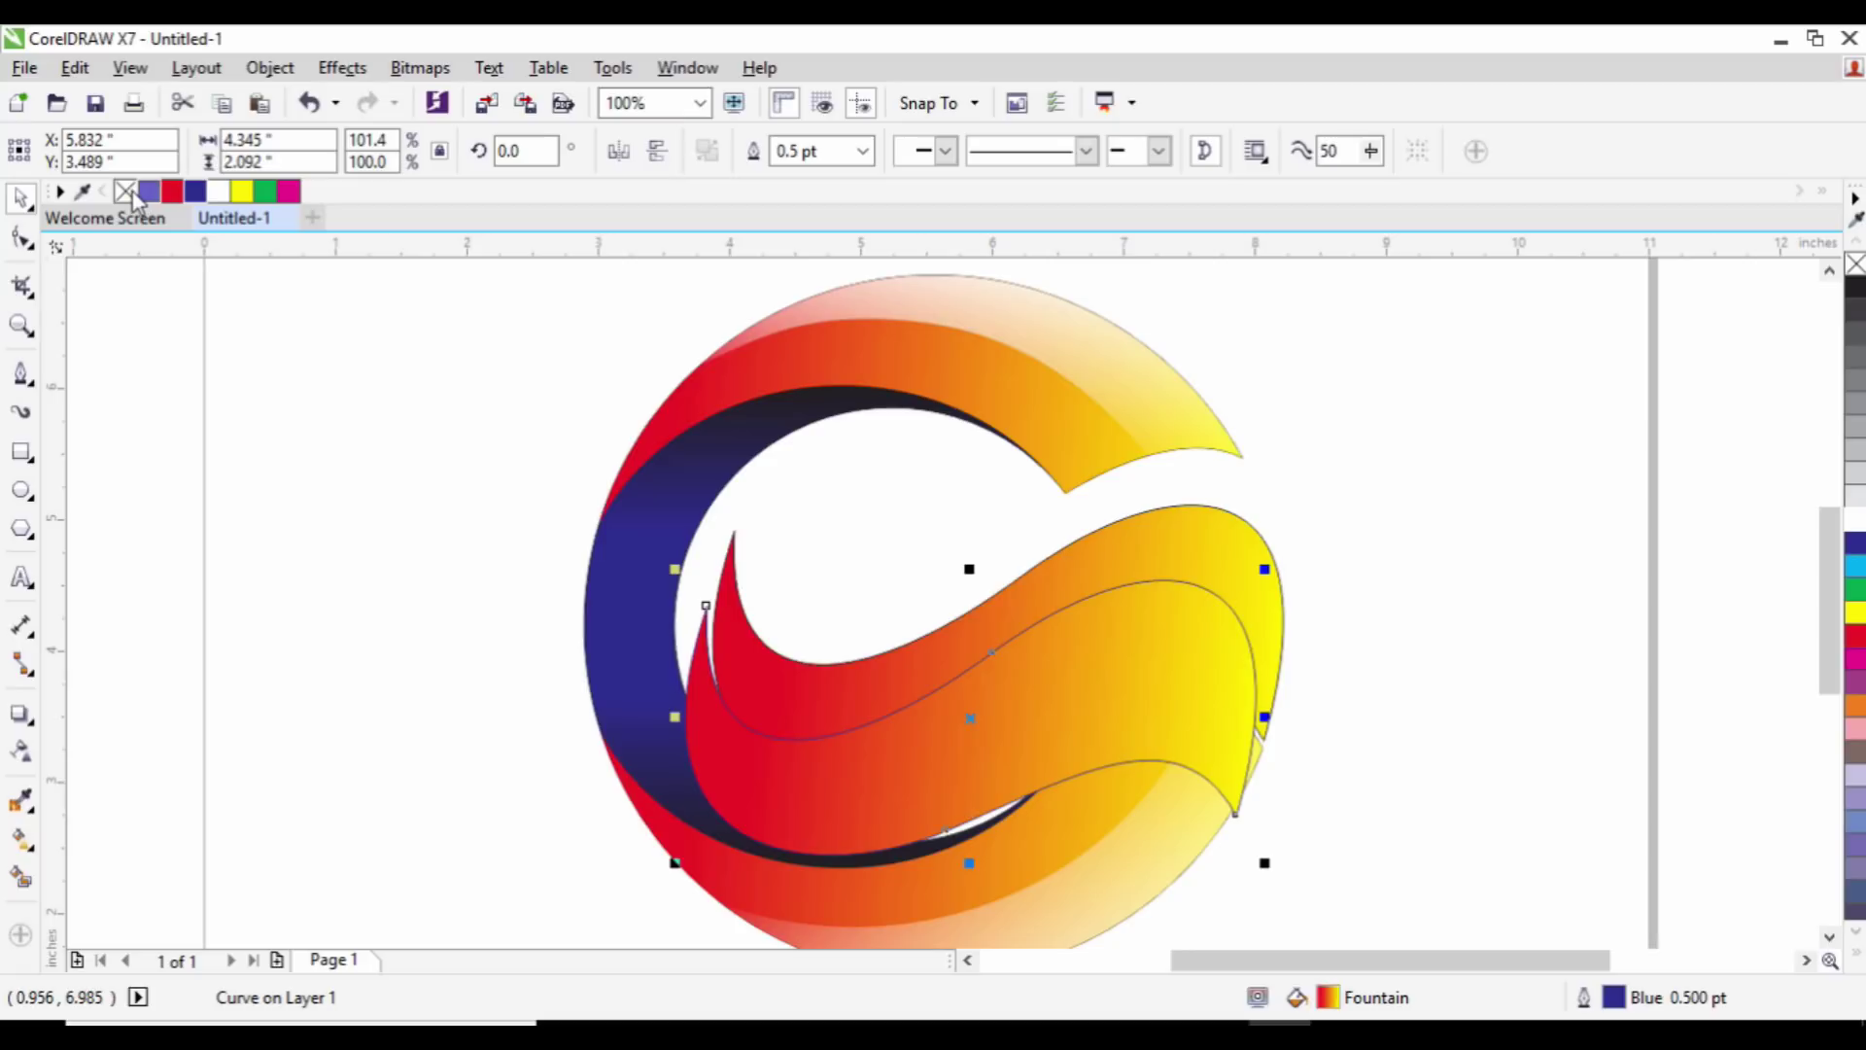
pyautogui.click(127, 191)
# Step: Scale, rotate and tilt the wave outline to 349.366° over the upper wave
pyautogui.moveTo(1284, 569); pyautogui.dragTo(1264, 721)
pyautogui.click(1264, 721)
pyautogui.moveTo(1328, 605); pyautogui.dragTo(1361, 741)
pyautogui.click(1405, 717)
pyautogui.moveTo(1280, 845); pyautogui.dragTo(1244, 751)
pyautogui.moveTo(1280, 462); pyautogui.dragTo(1222, 497)
pyautogui.moveTo(1048, 821); pyautogui.dragTo(1220, 704)
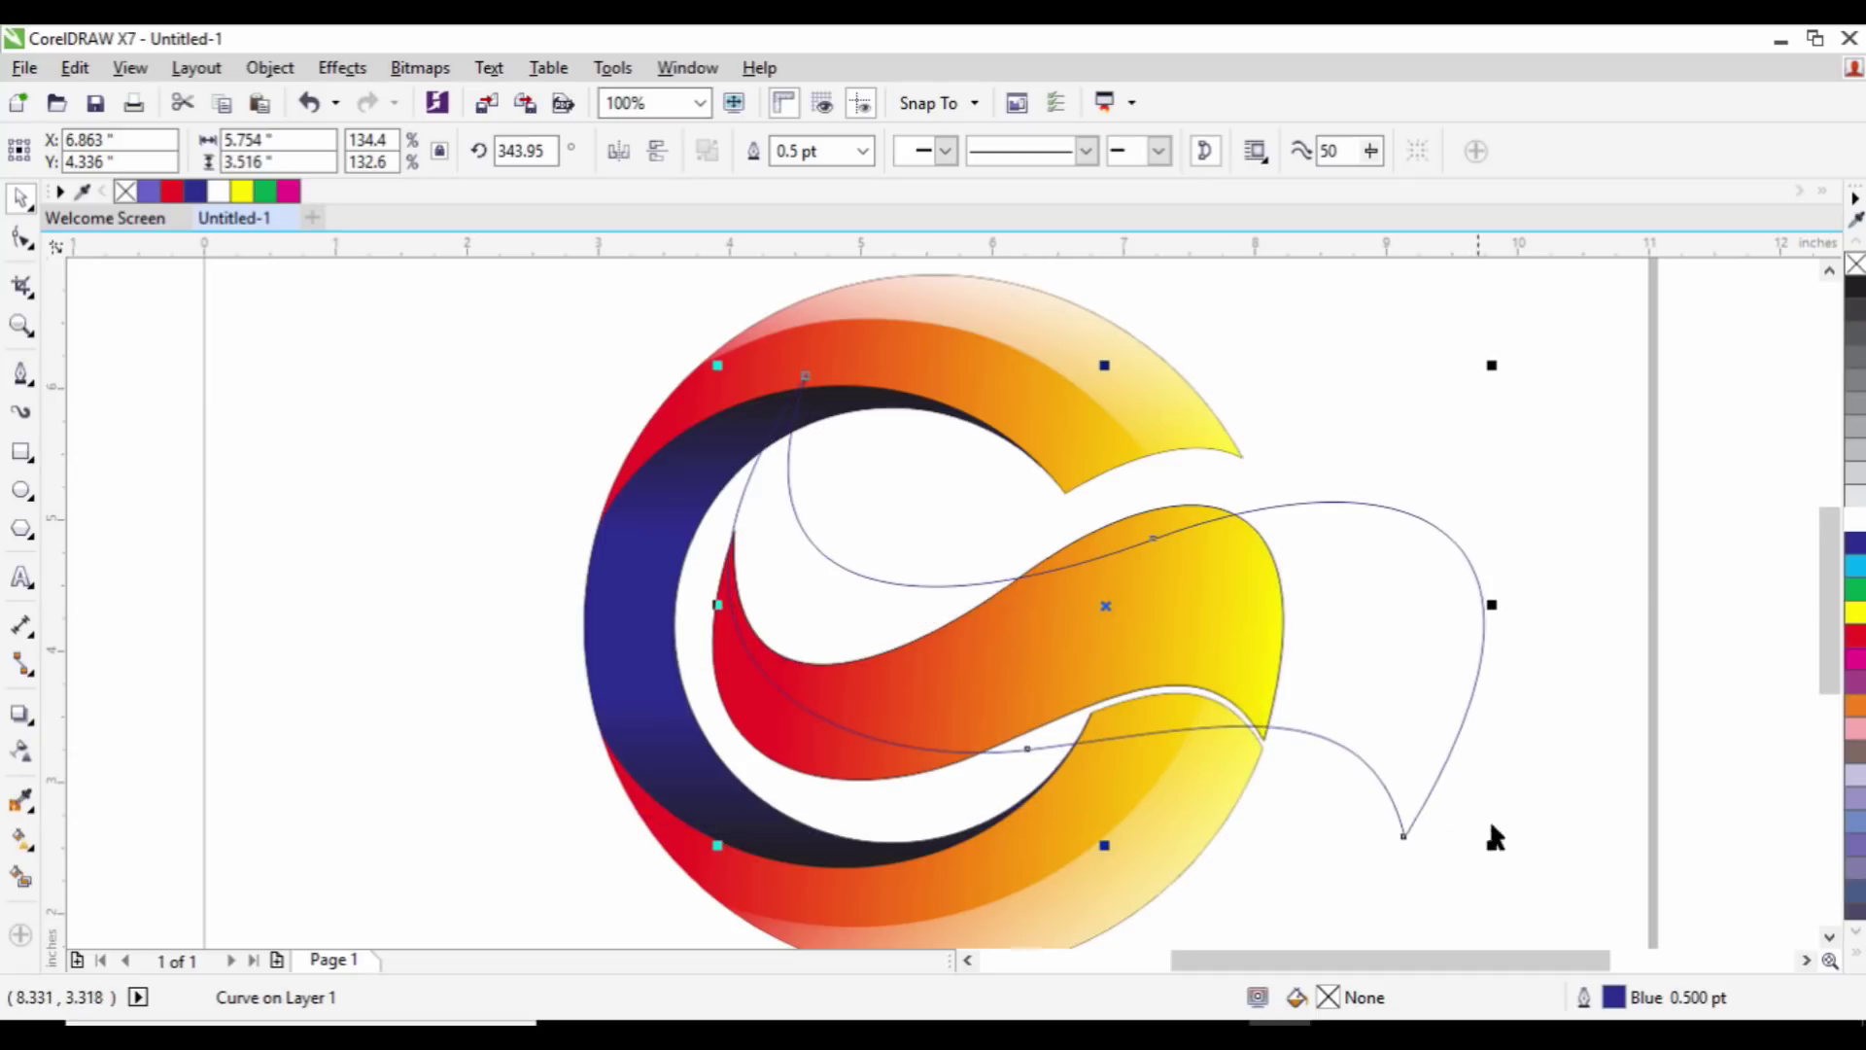
pyautogui.moveTo(1492, 845); pyautogui.dragTo(1334, 742)
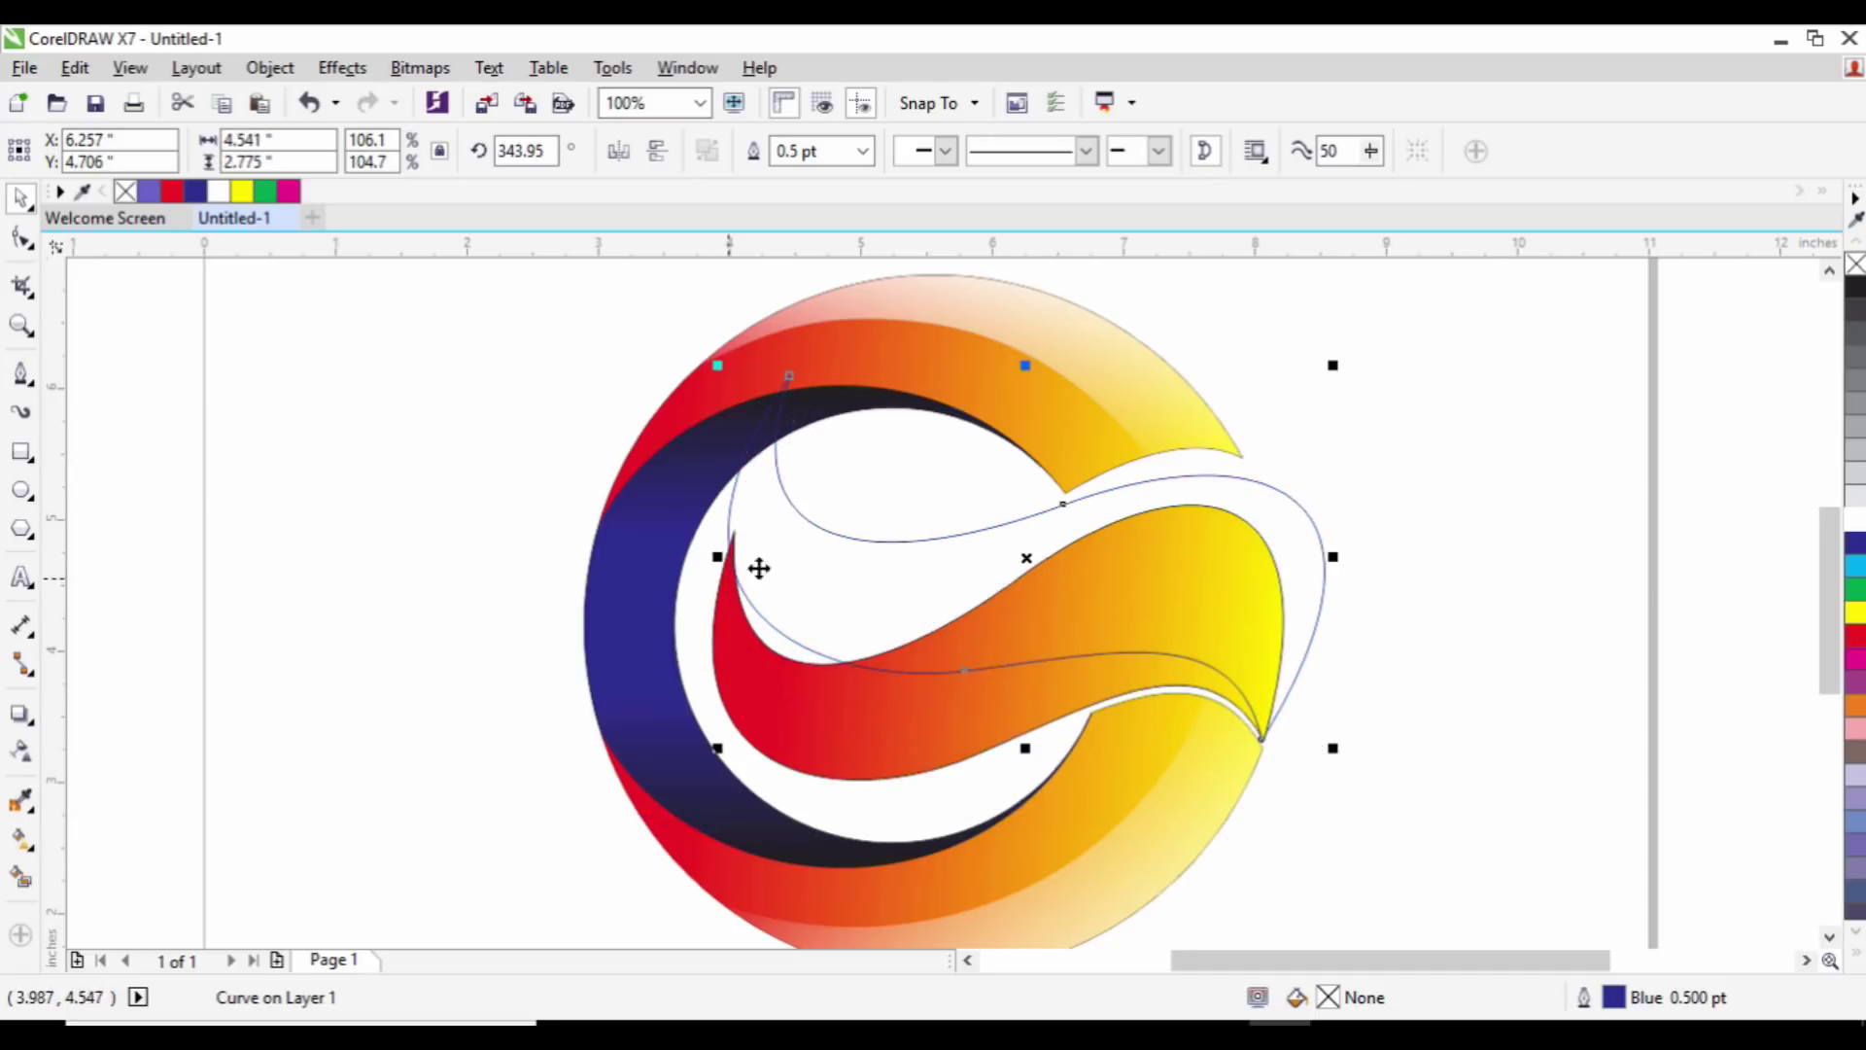
pyautogui.click(731, 586)
pyautogui.moveTo(724, 556); pyautogui.dragTo(713, 630)
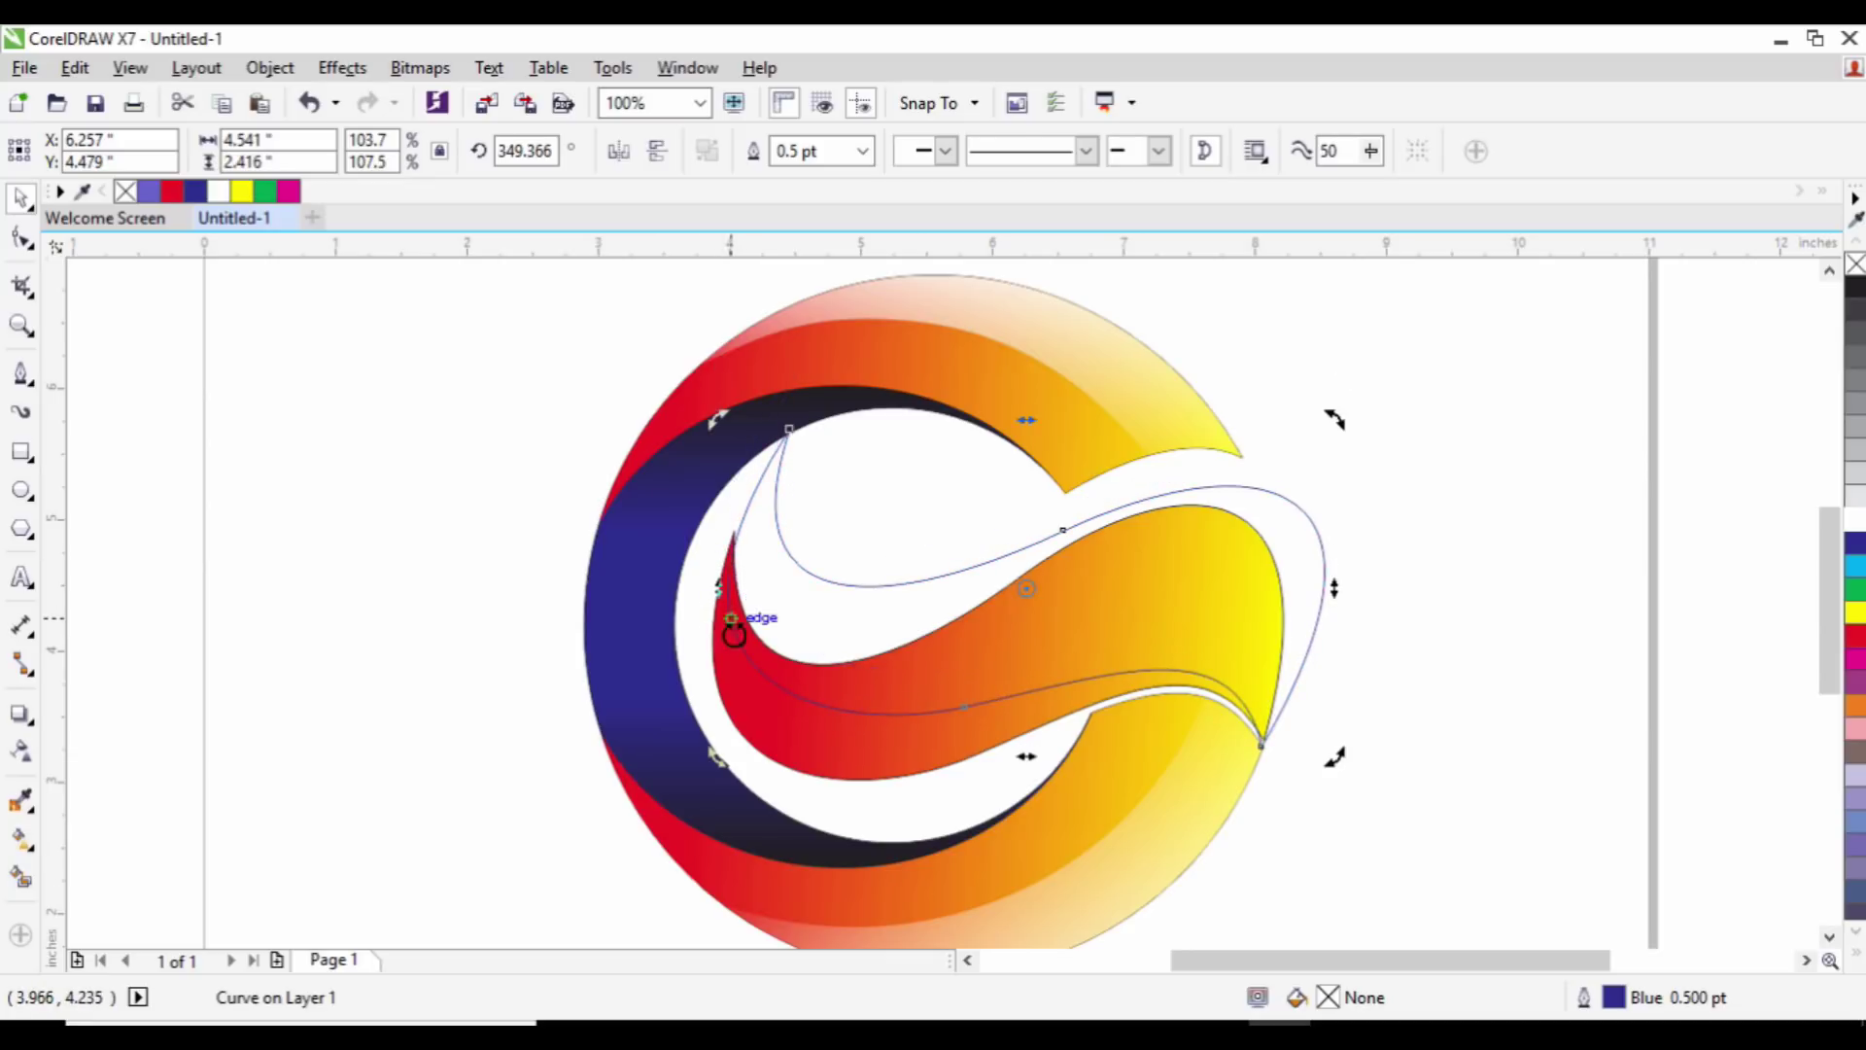
# Step: Smart Fill the overlap as a purple top shape, then delete the helper outline
pyautogui.click(20, 880)
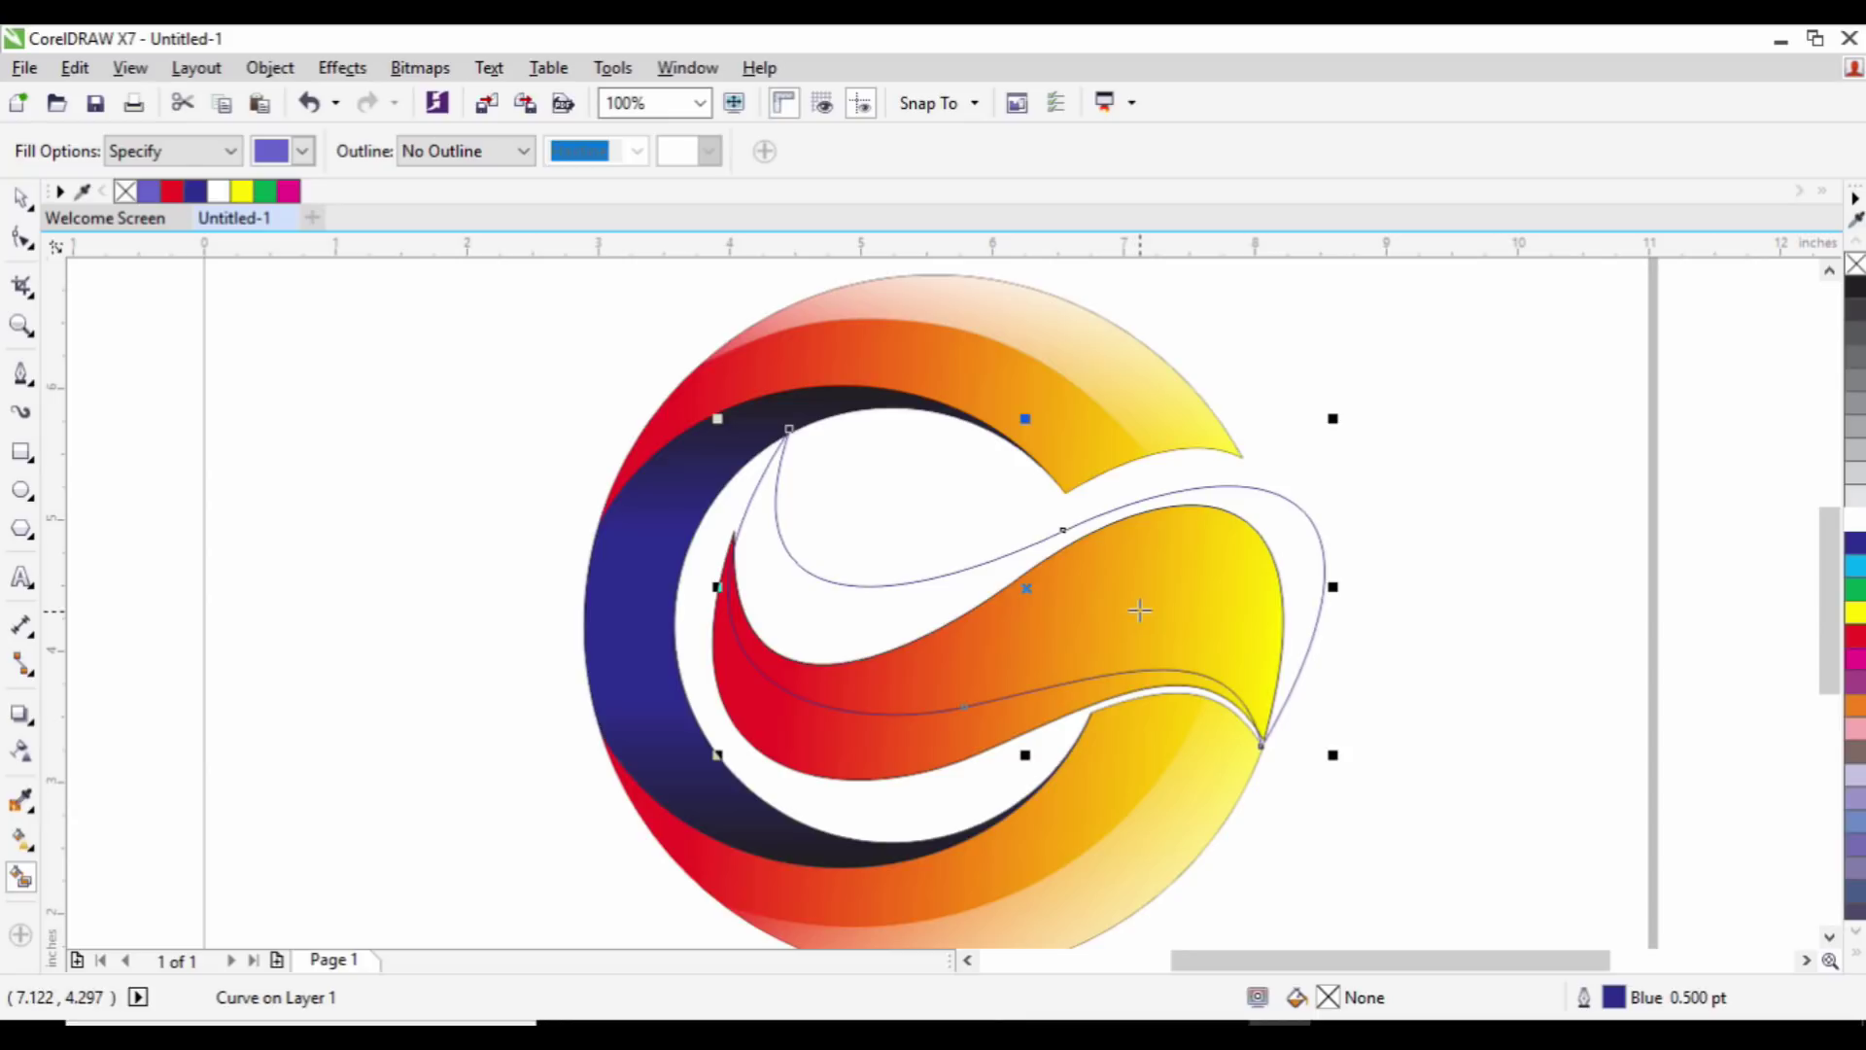
pyautogui.click(1140, 610)
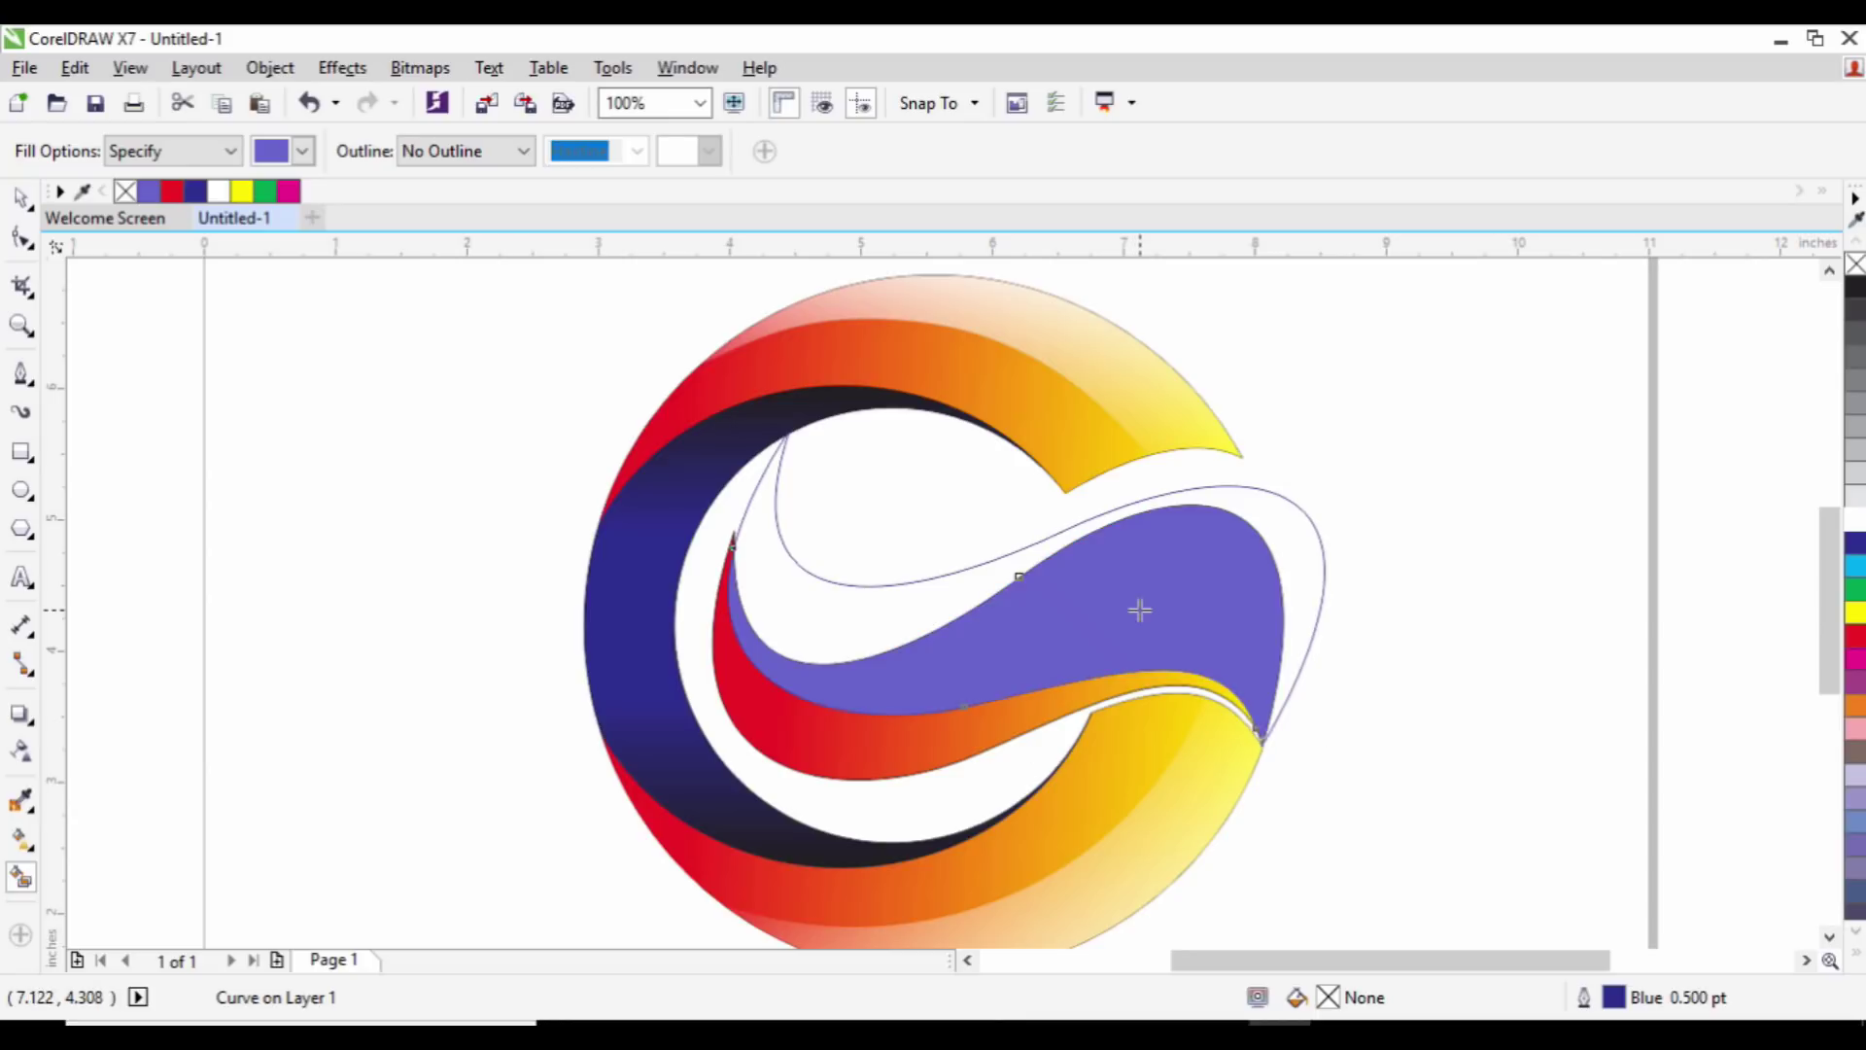
pyautogui.click(25, 197)
pyautogui.moveTo(1298, 537); pyautogui.dragTo(625, 554)
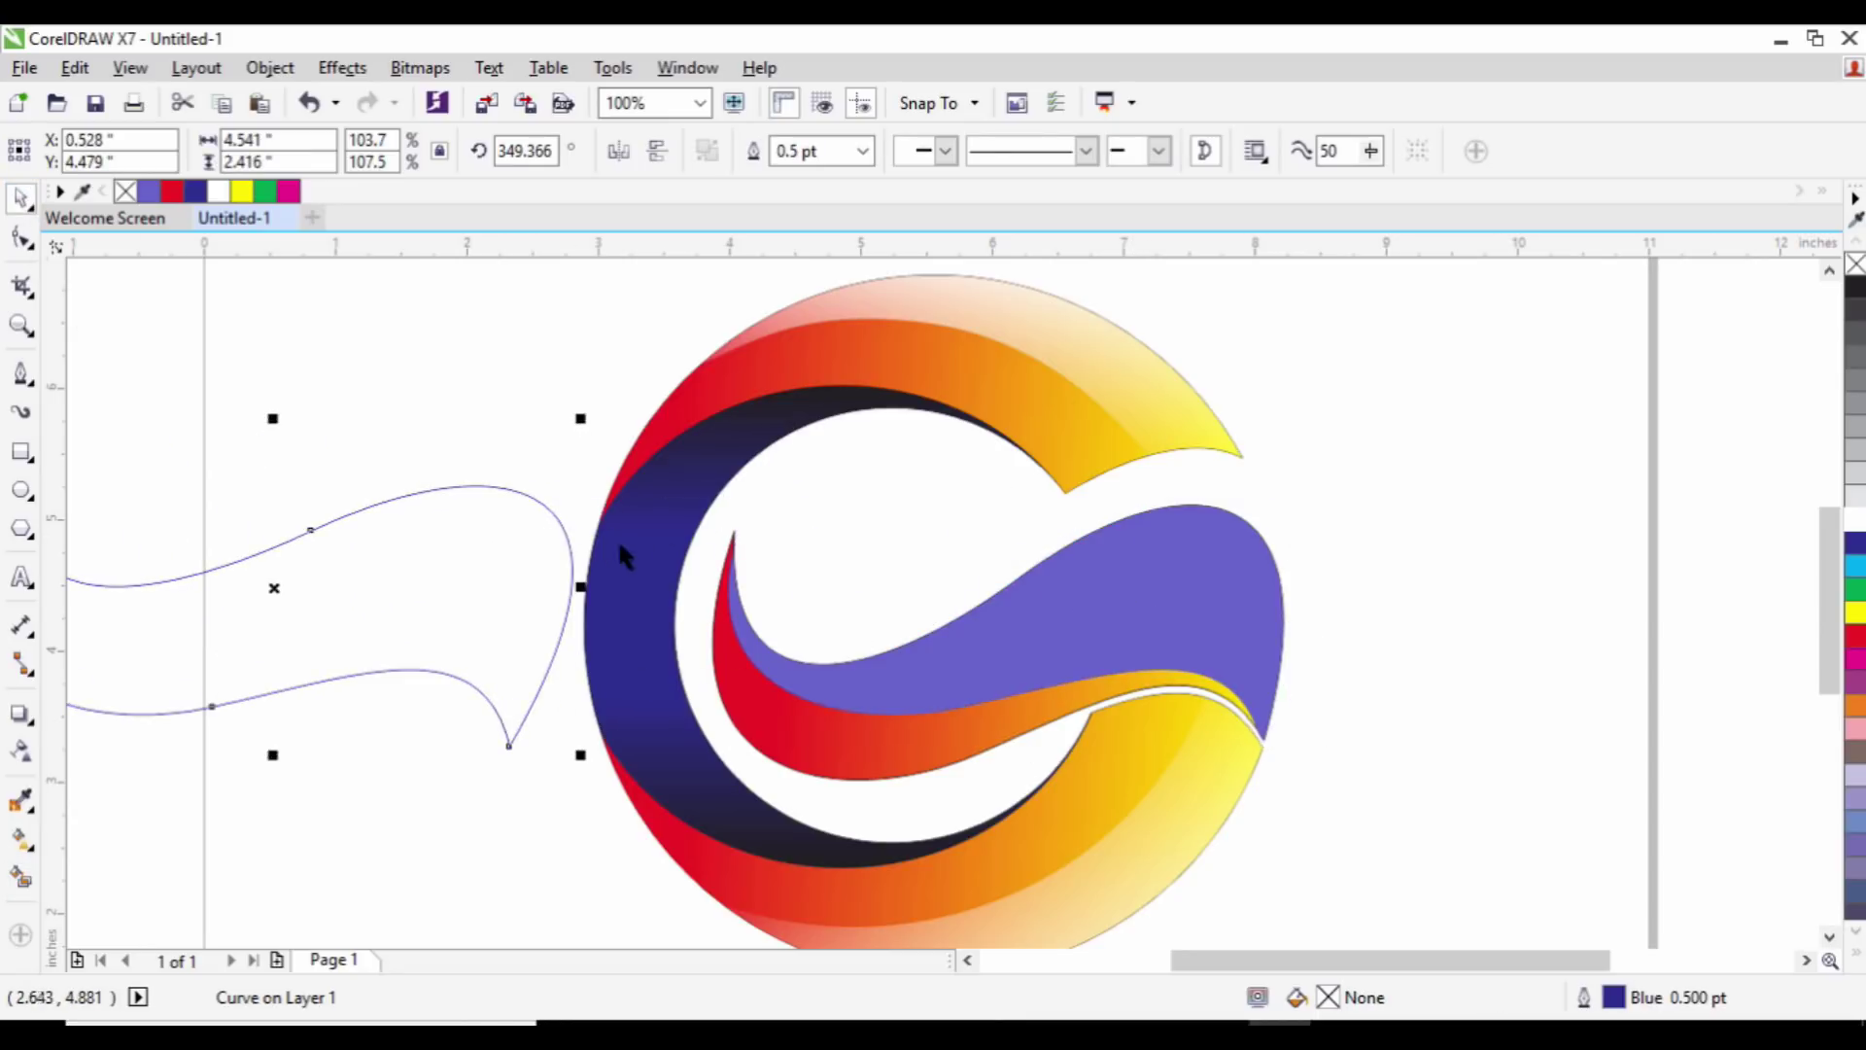
pyautogui.scroll(-2, 1271, 562)
pyautogui.moveTo(801, 580); pyautogui.dragTo(735, 583)
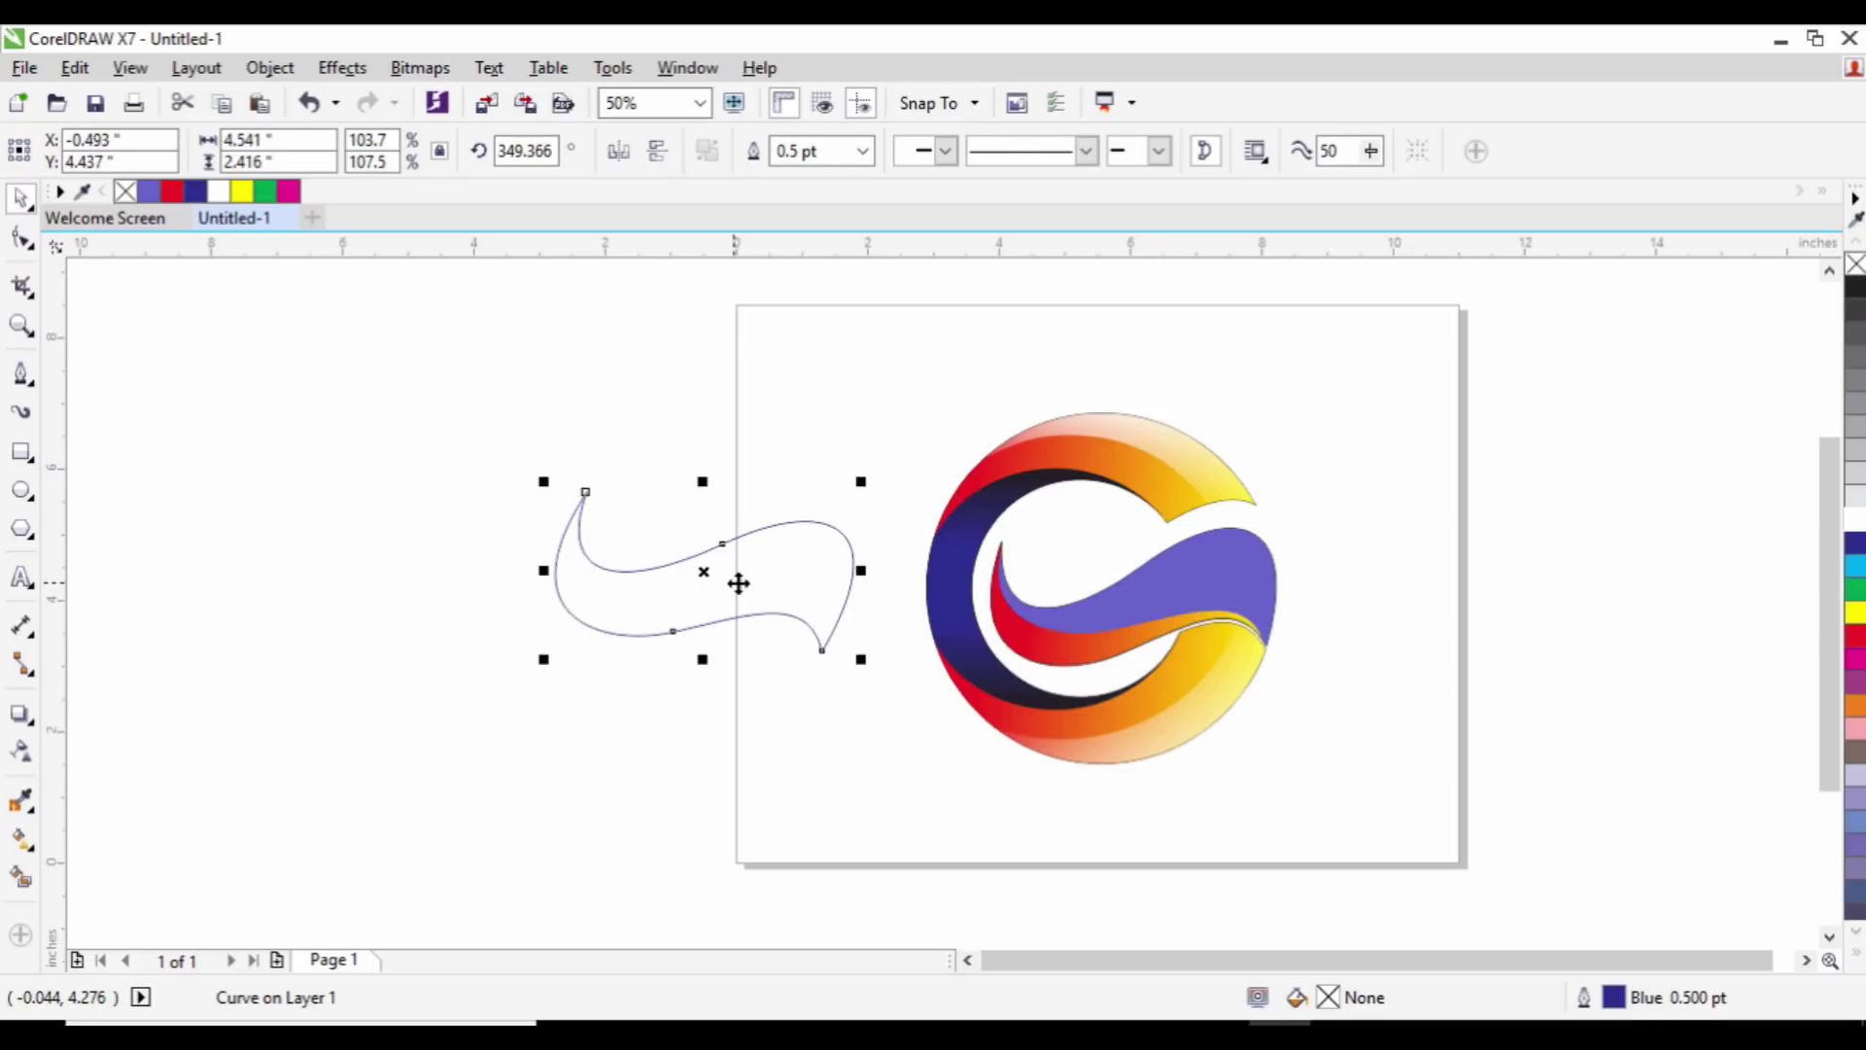
pyautogui.press('Delete')
pyautogui.scroll(1, 1195, 613)
# Step: Copy the ring's dark blue gradient onto the purple wave shape and angle it diagonally
pyautogui.click(1149, 610)
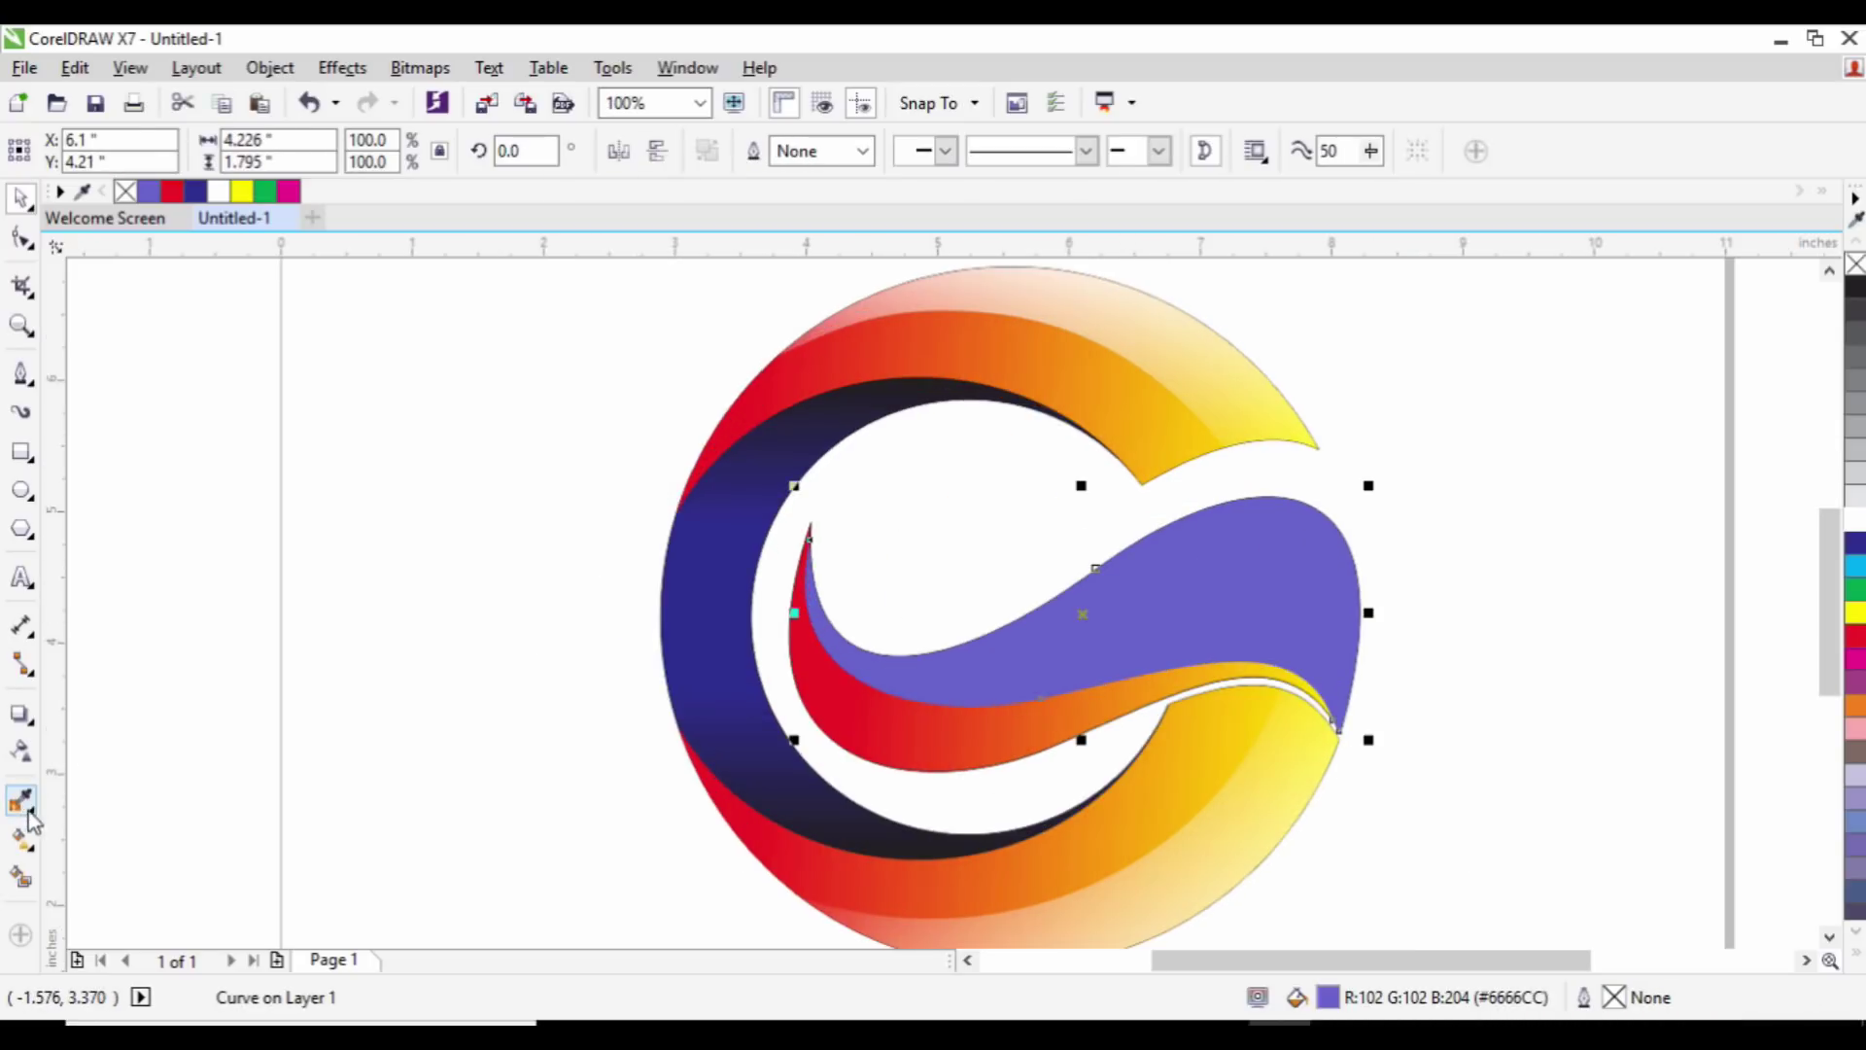
pyautogui.click(22, 838)
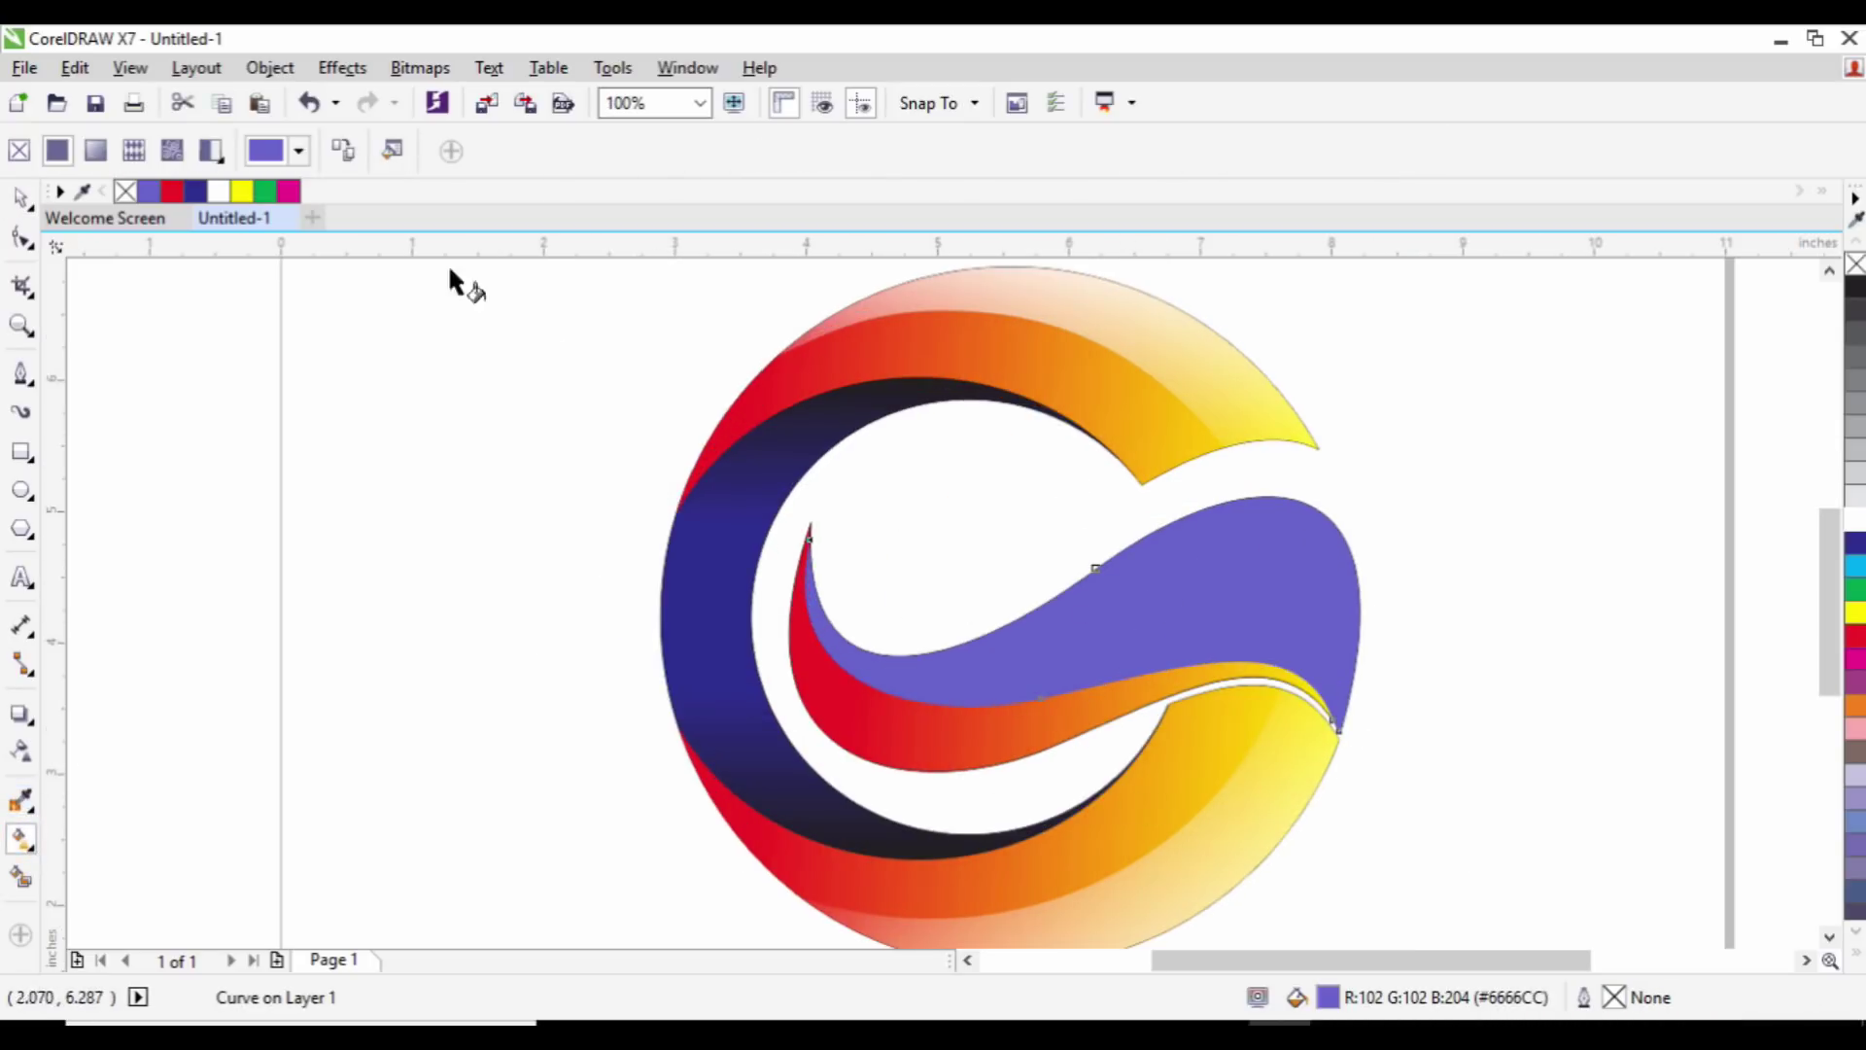
pyautogui.click(345, 157)
pyautogui.click(713, 545)
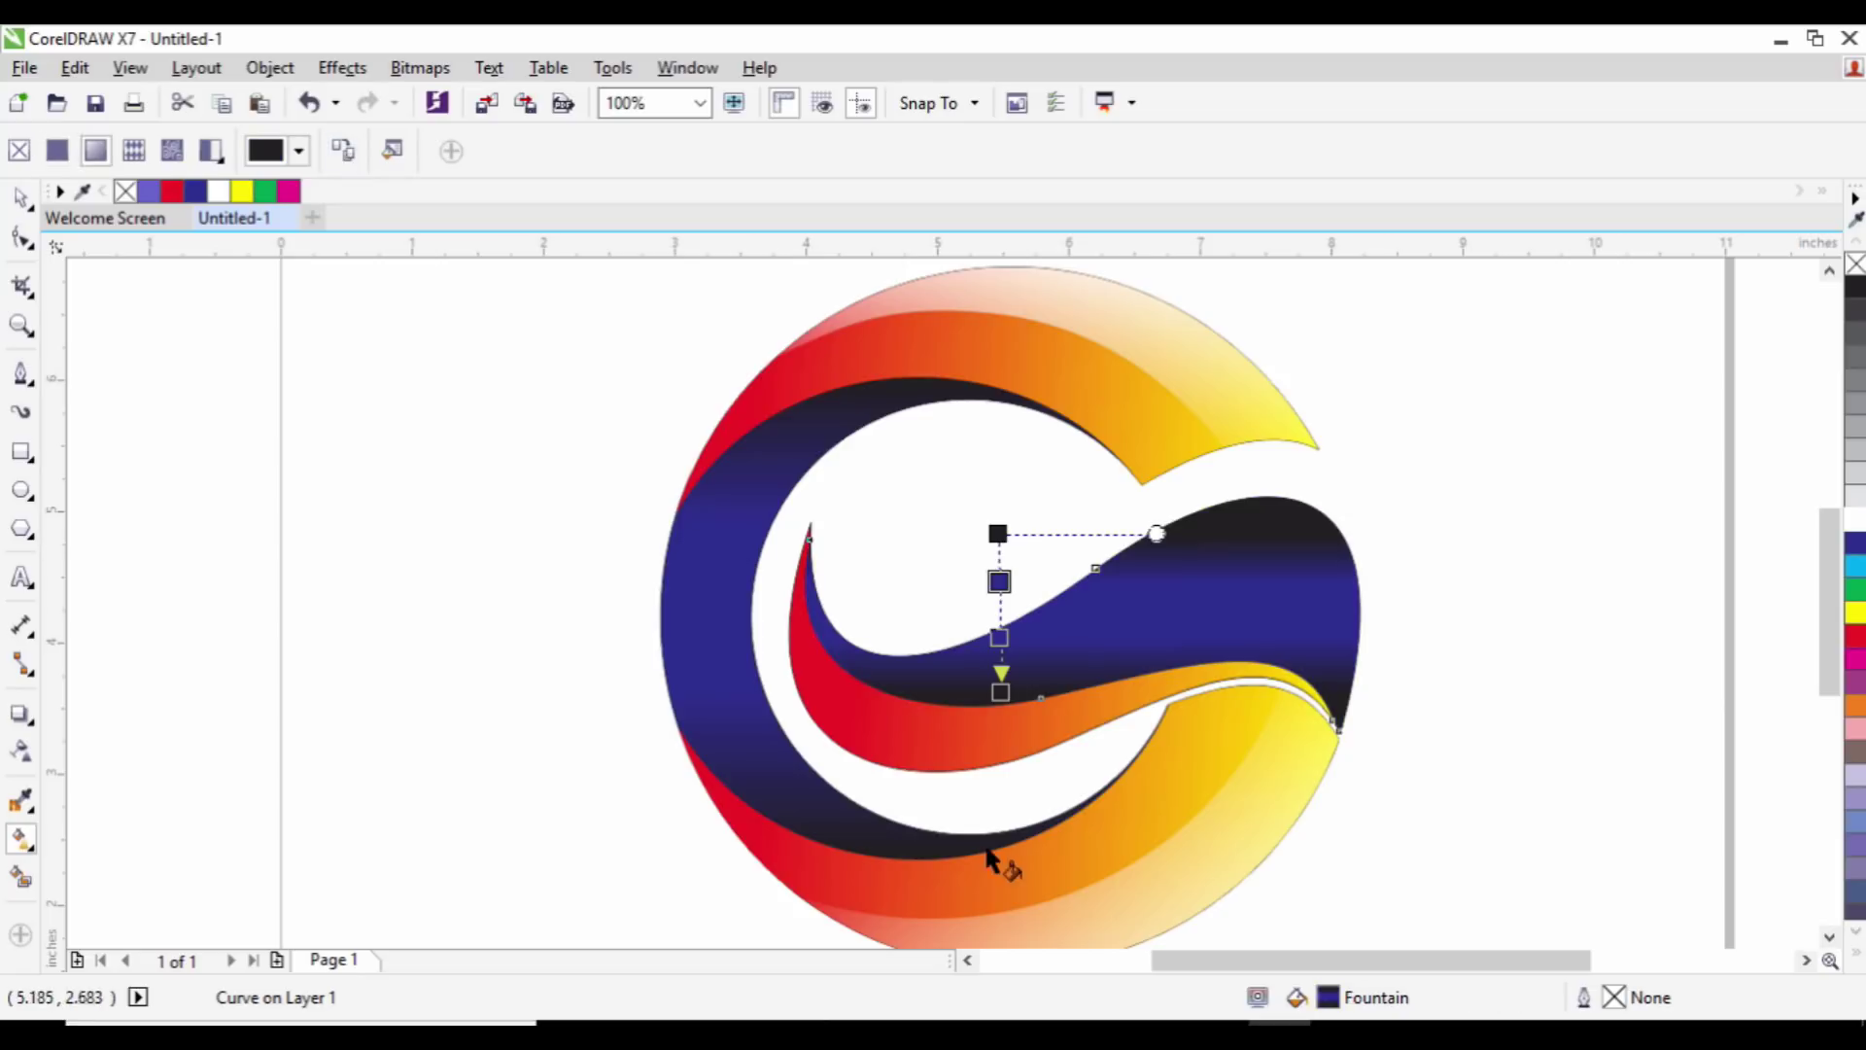
pyautogui.moveTo(998, 532); pyautogui.dragTo(1428, 709)
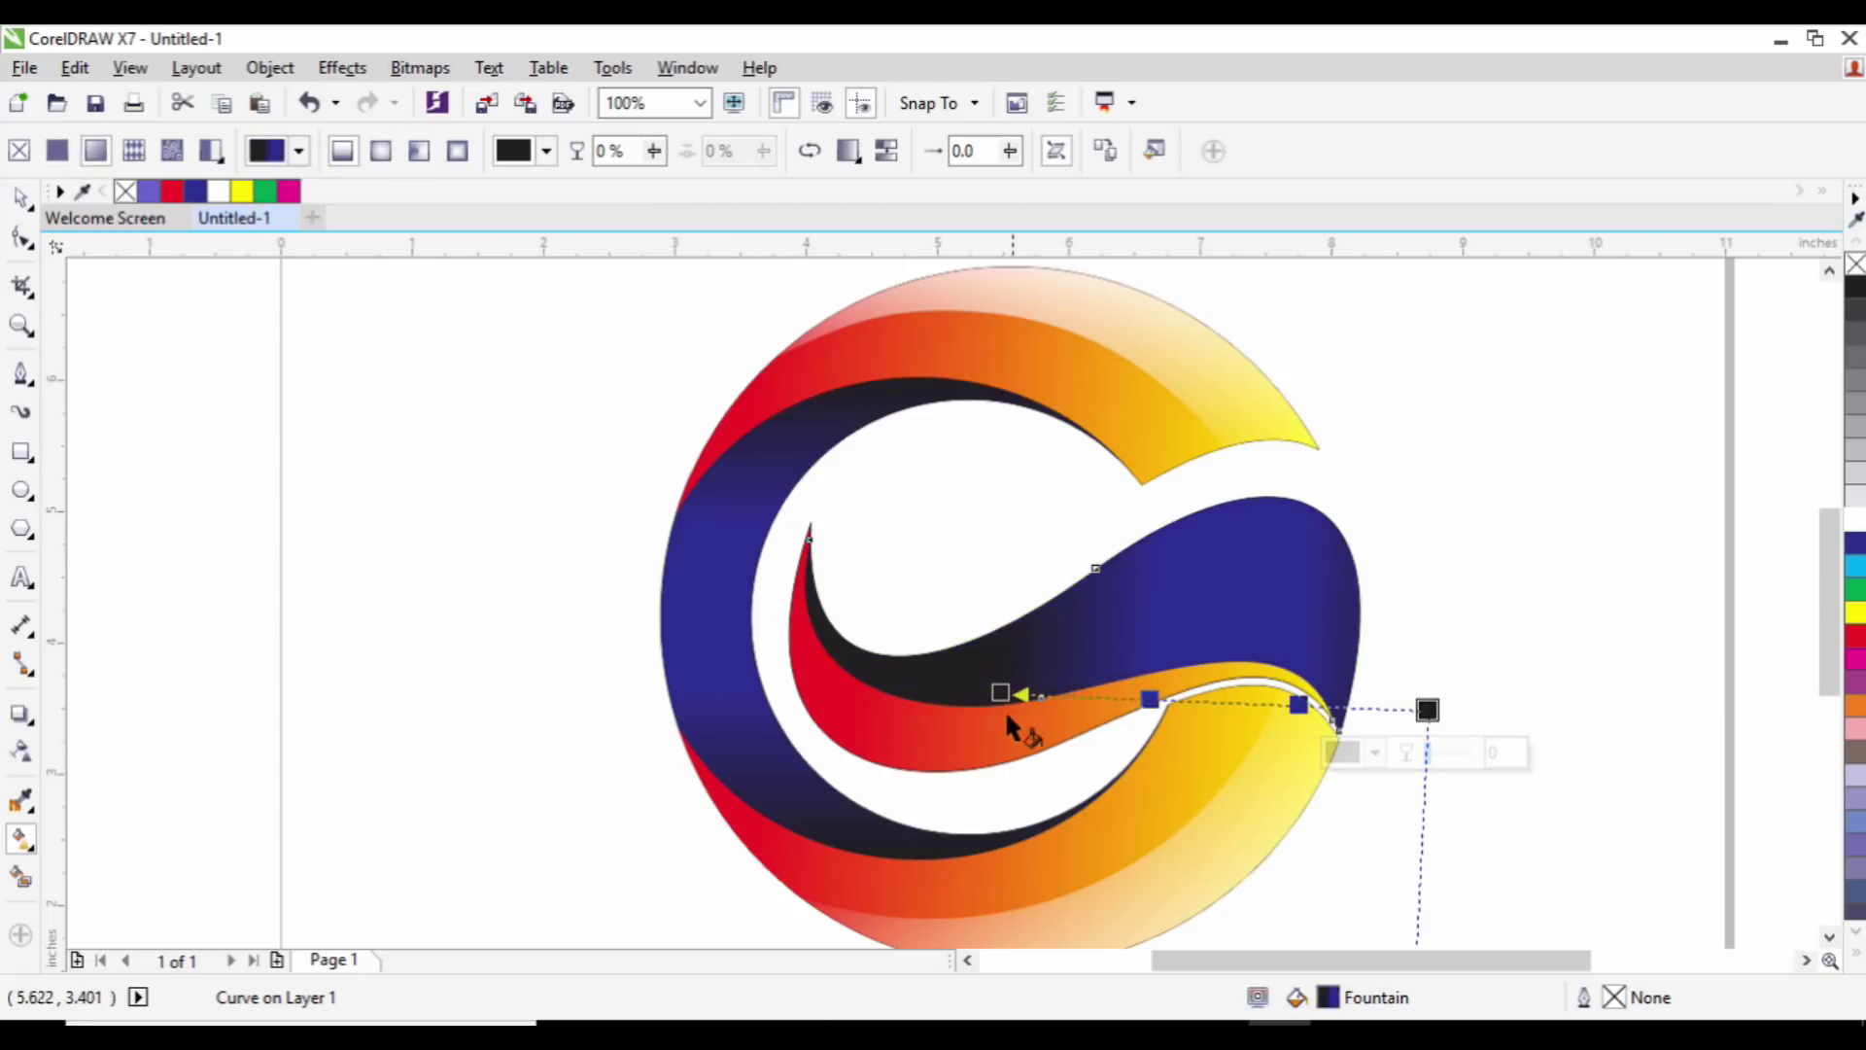
pyautogui.moveTo(1000, 692); pyautogui.dragTo(779, 594)
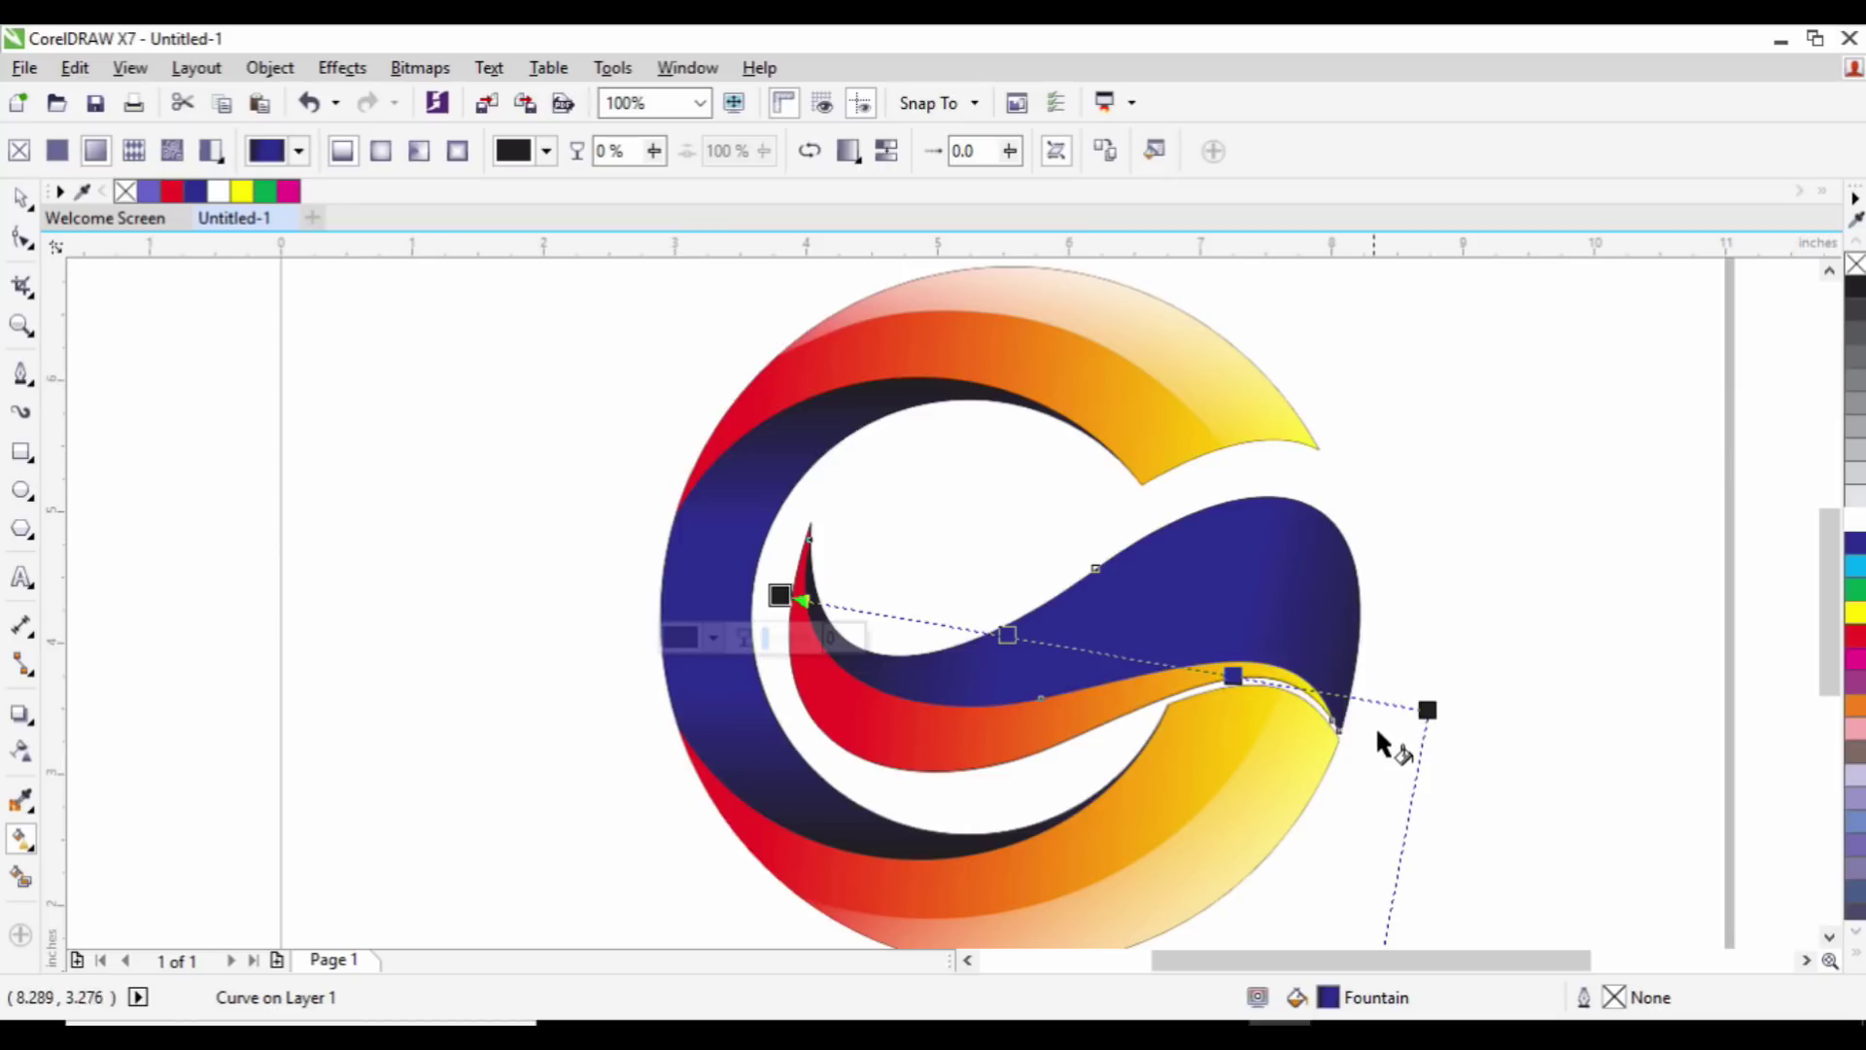
pyautogui.click(22, 198)
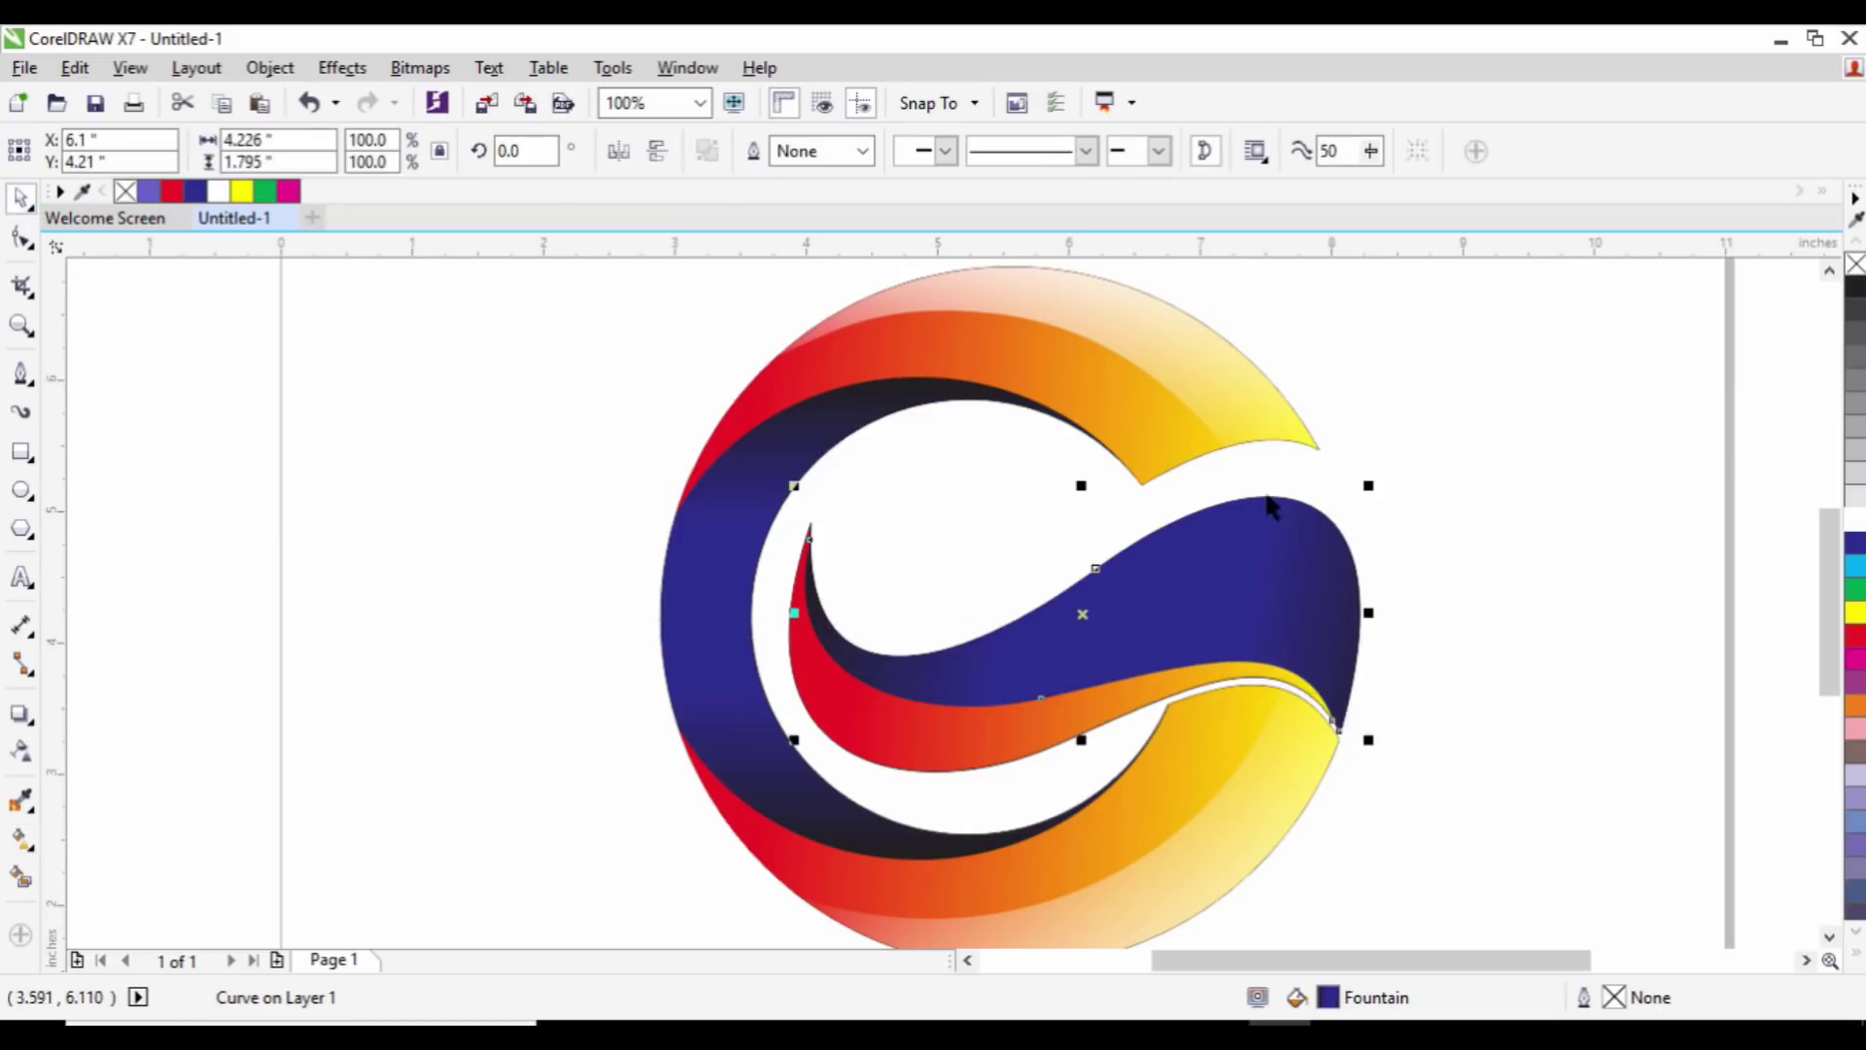
# Step: Make a squashed no-fill outline copy of the wave over its top
pyautogui.click(1419, 520)
pyautogui.click(1214, 627)
pyautogui.moveTo(1082, 740); pyautogui.dragTo(1114, 676)
pyautogui.rightClick(242, 190)
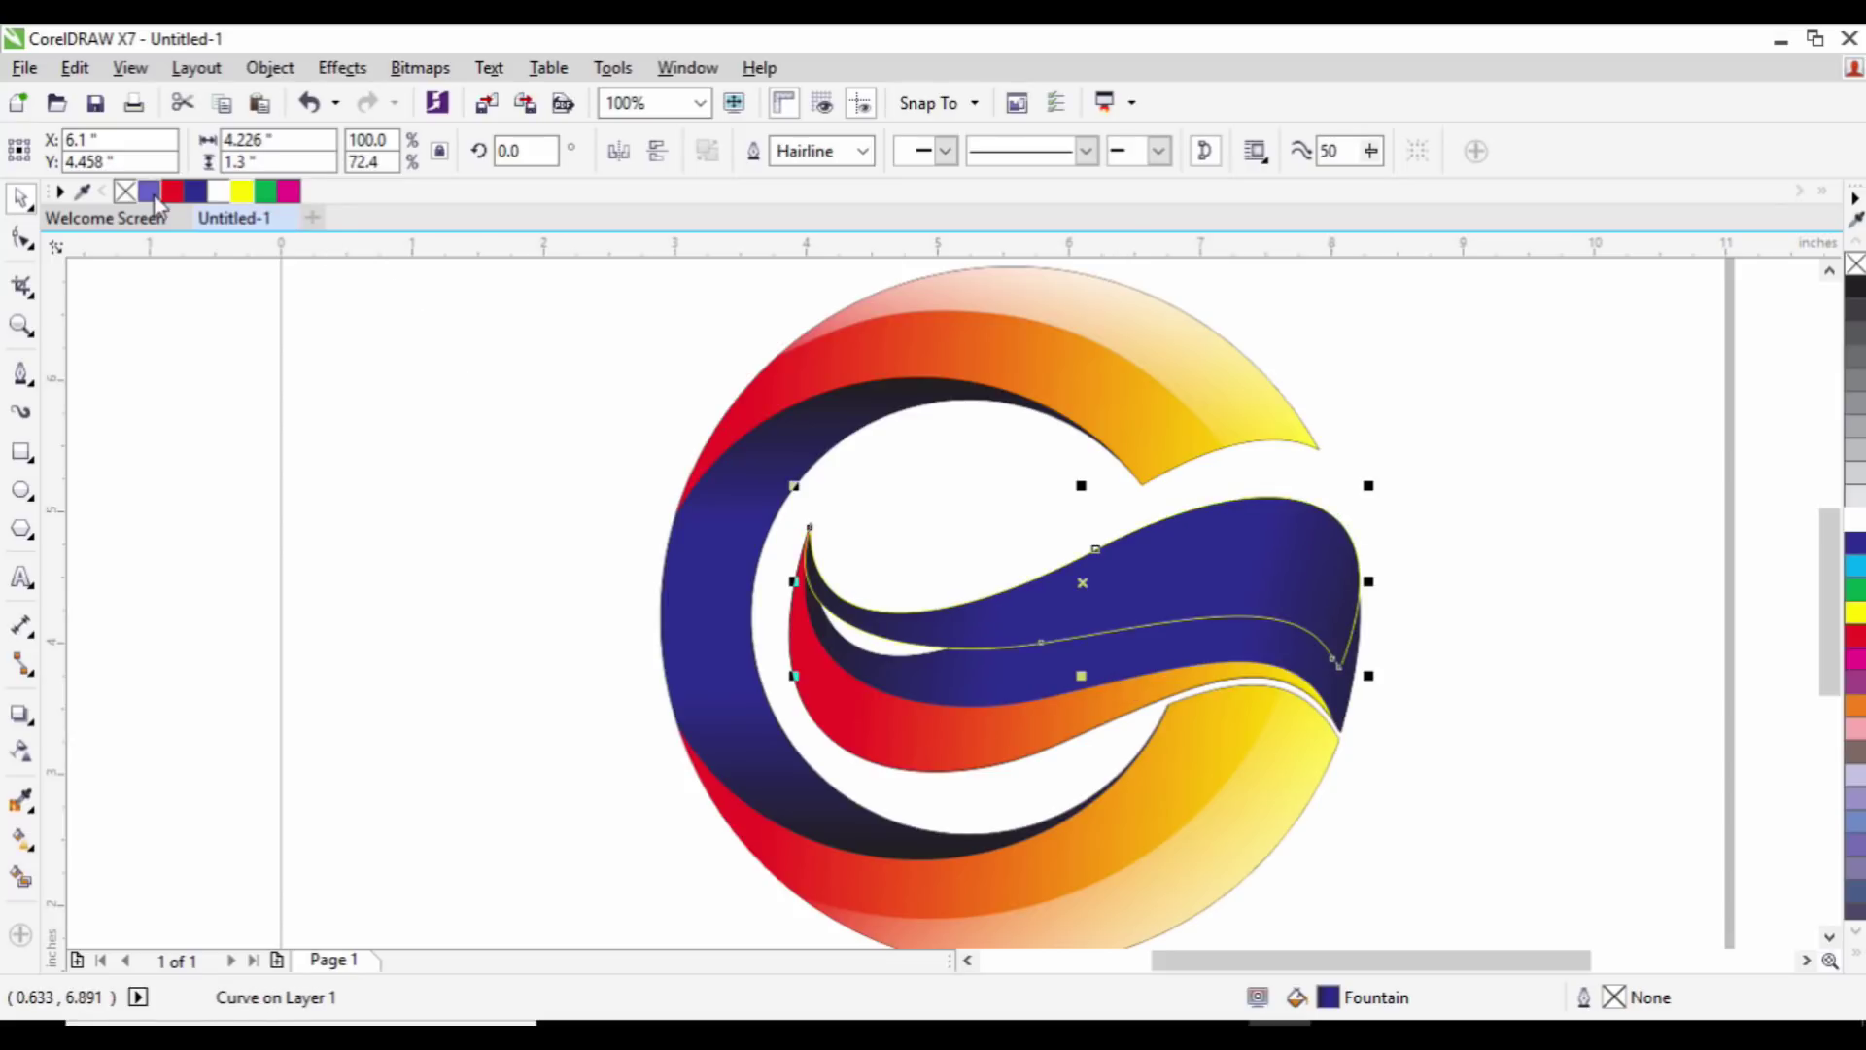
pyautogui.click(126, 191)
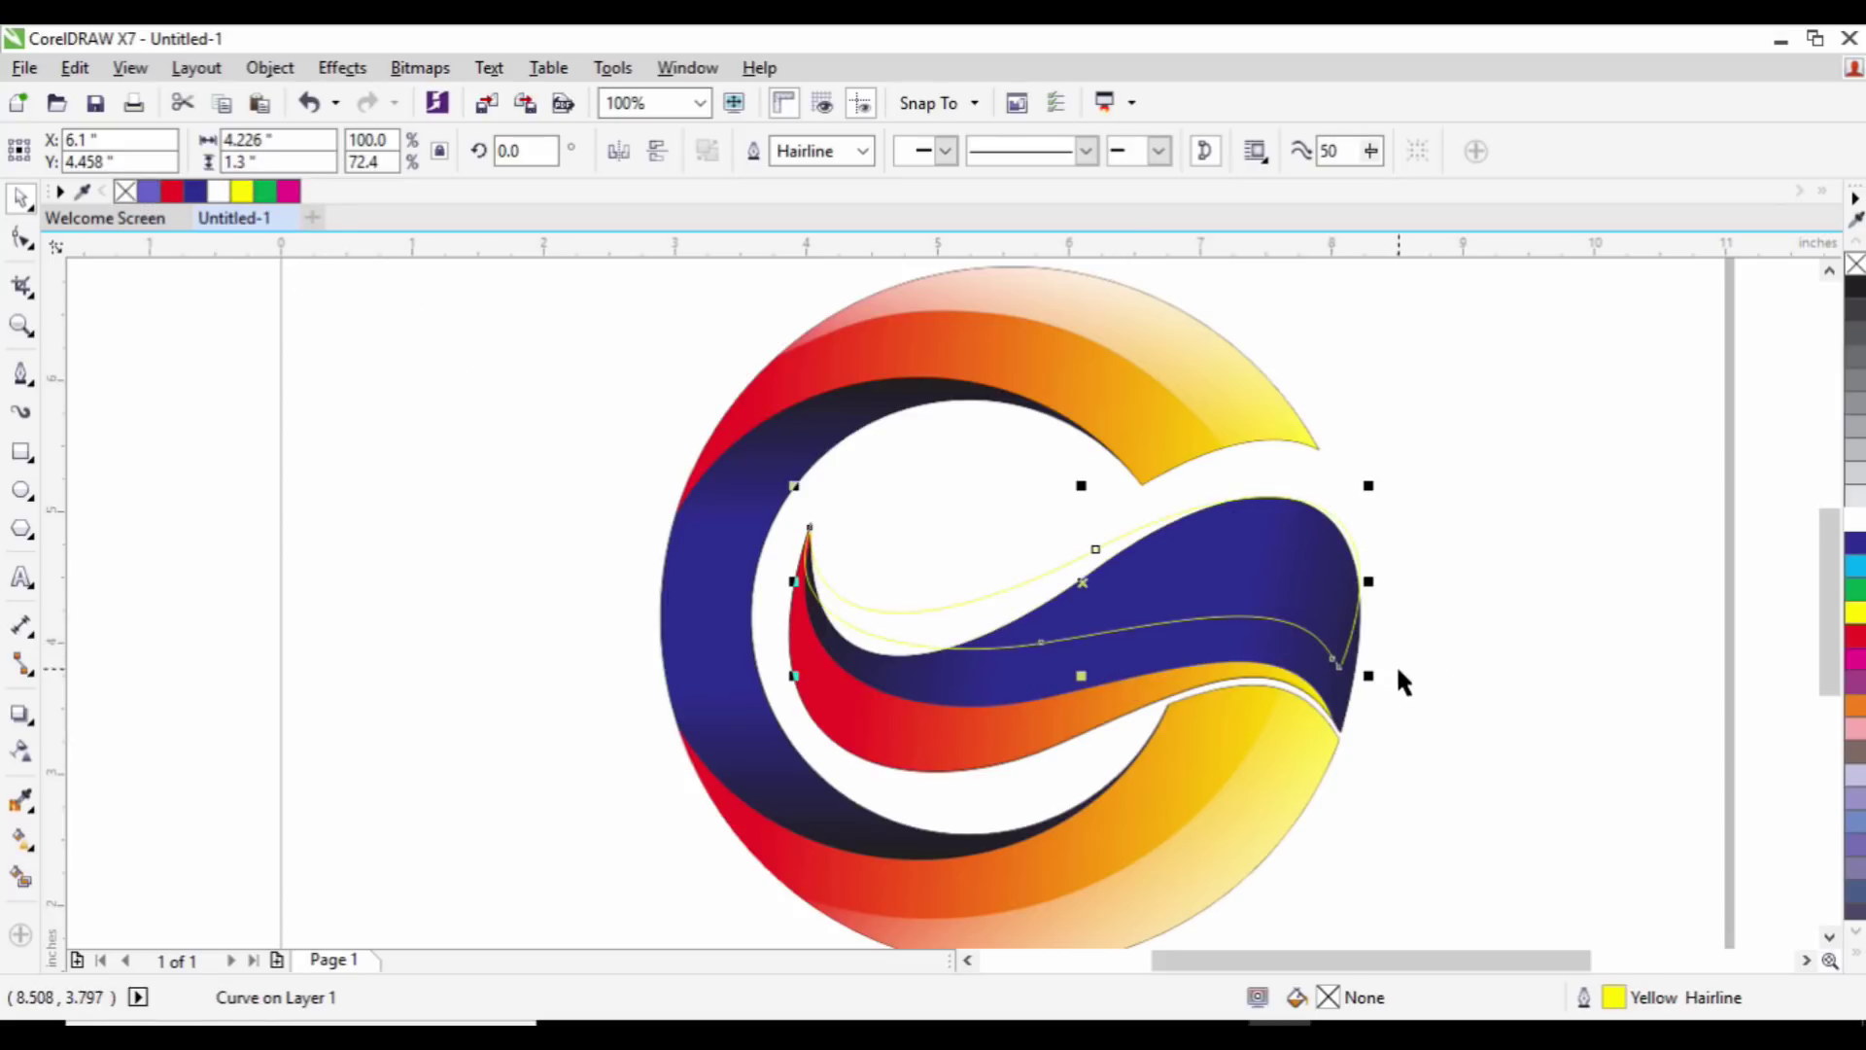
pyautogui.moveTo(1373, 678); pyautogui.dragTo(1422, 690)
pyautogui.moveTo(1399, 608); pyautogui.dragTo(1371, 586)
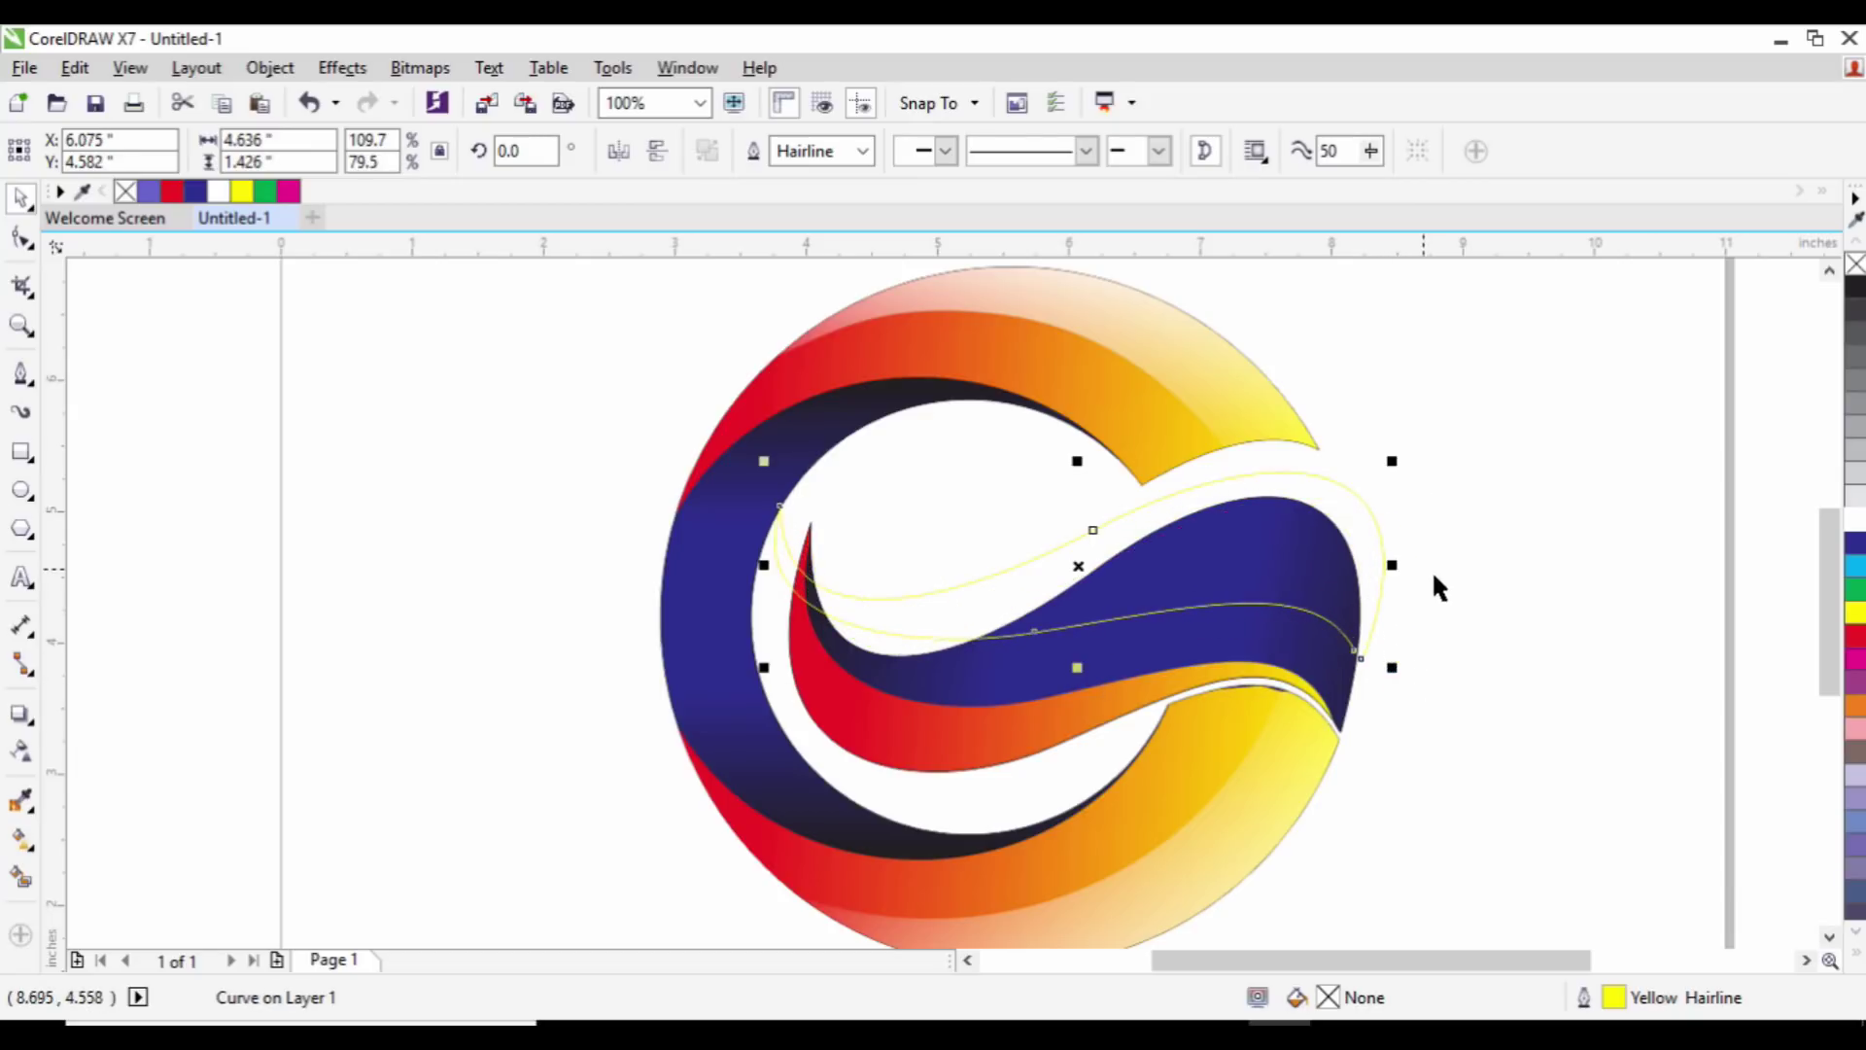
# Step: Smart Fill the overlap, delete the yellow helper outline, and fill the new shape white
pyautogui.click(19, 875)
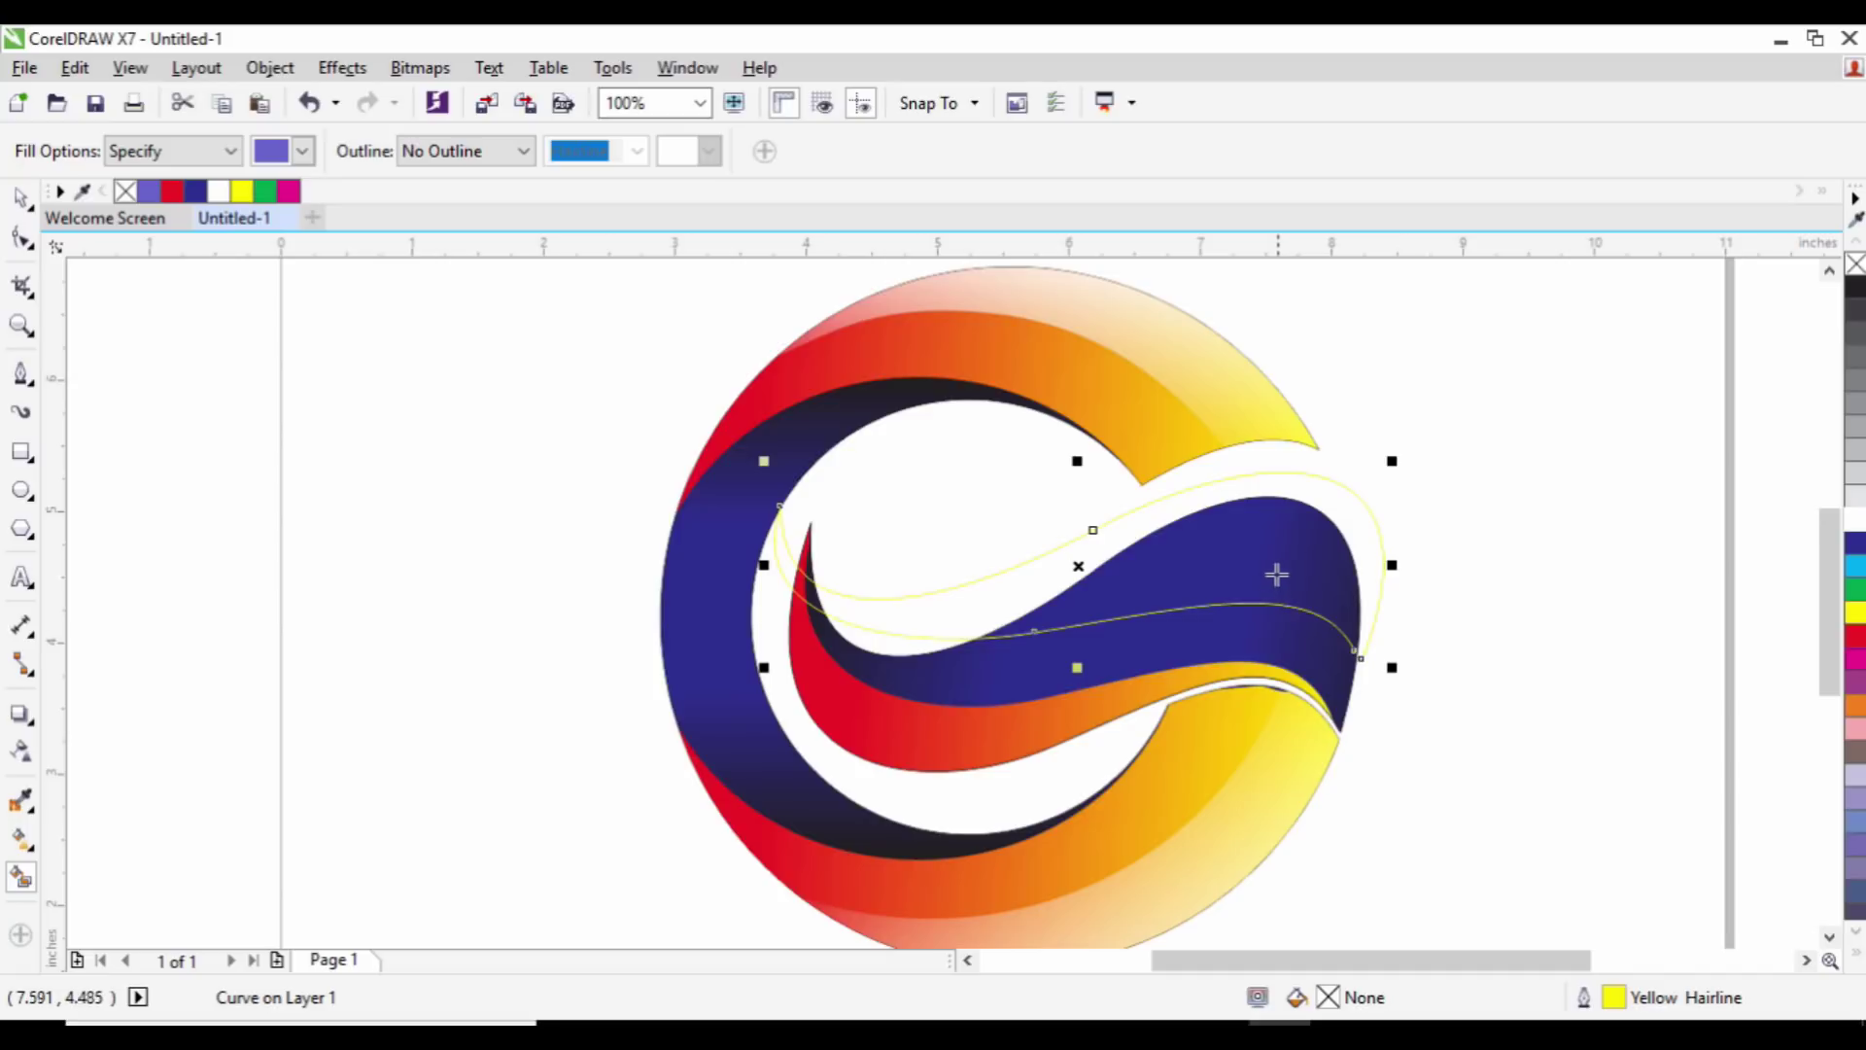
pyautogui.click(1276, 574)
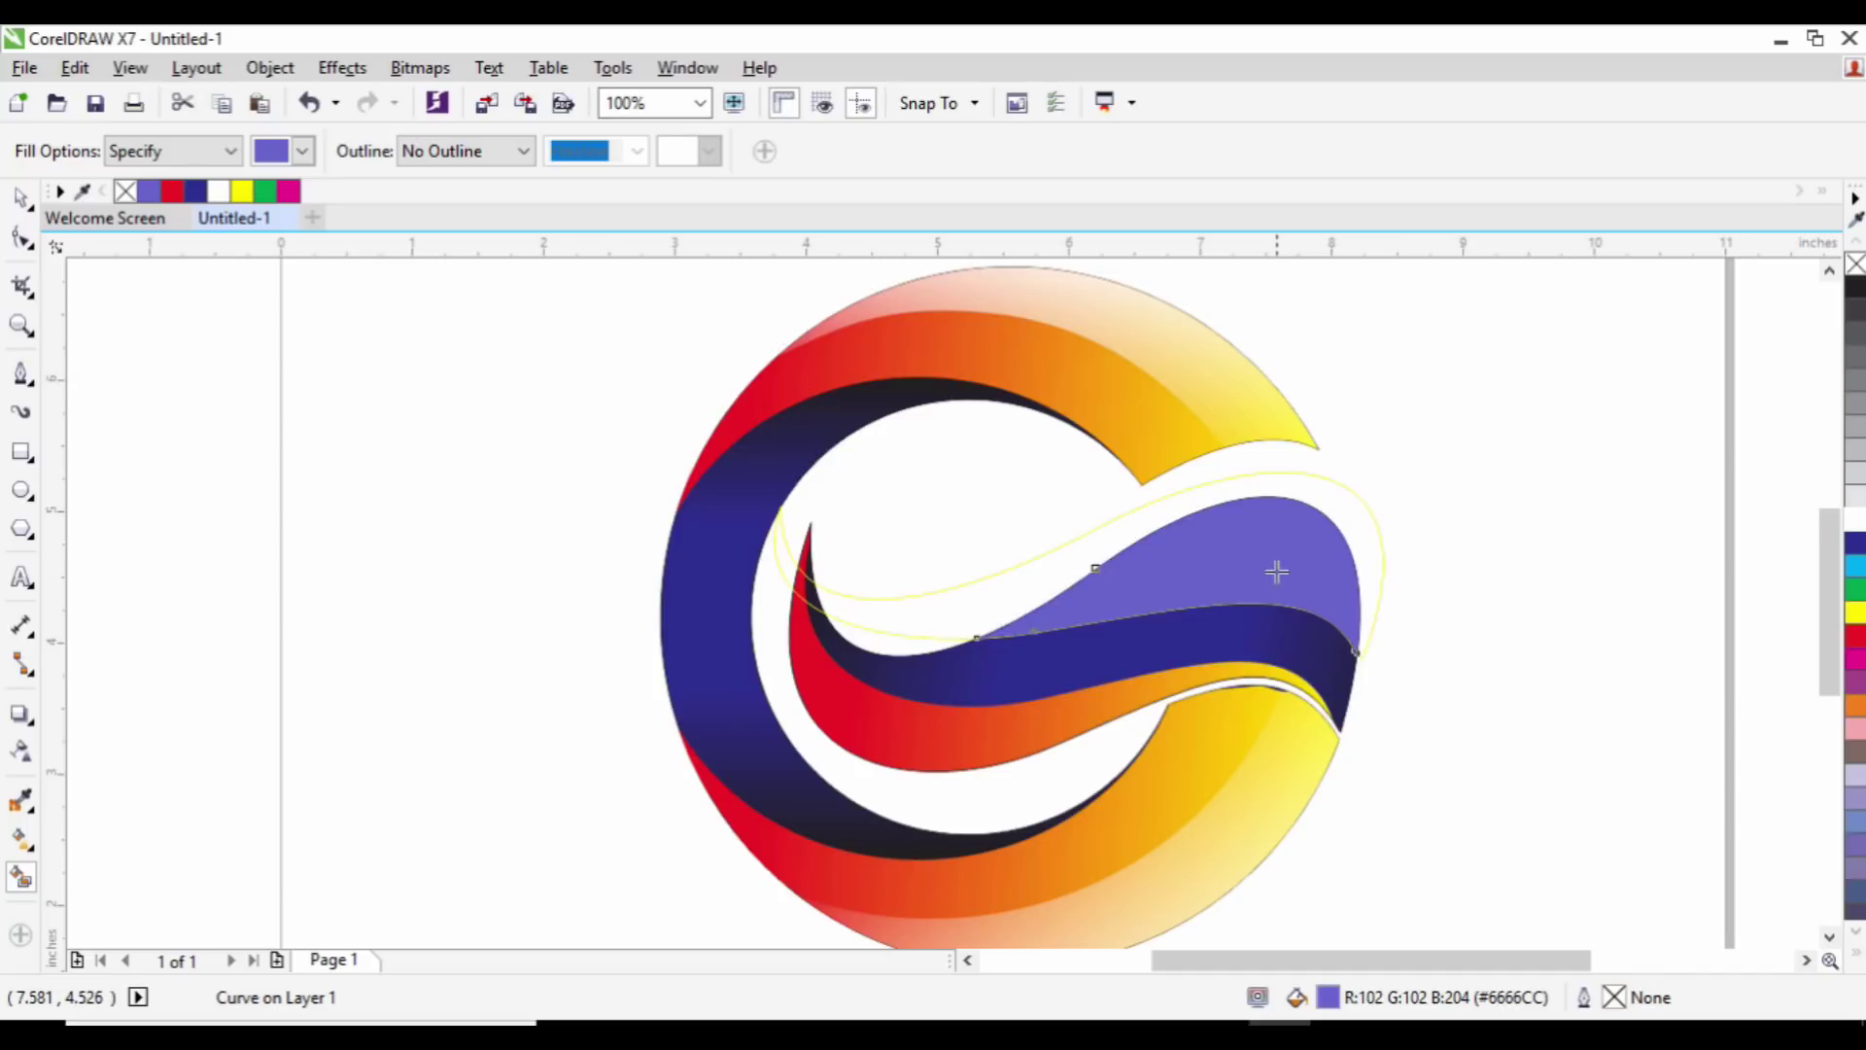
pyautogui.click(23, 199)
pyautogui.moveTo(1392, 546); pyautogui.dragTo(704, 554)
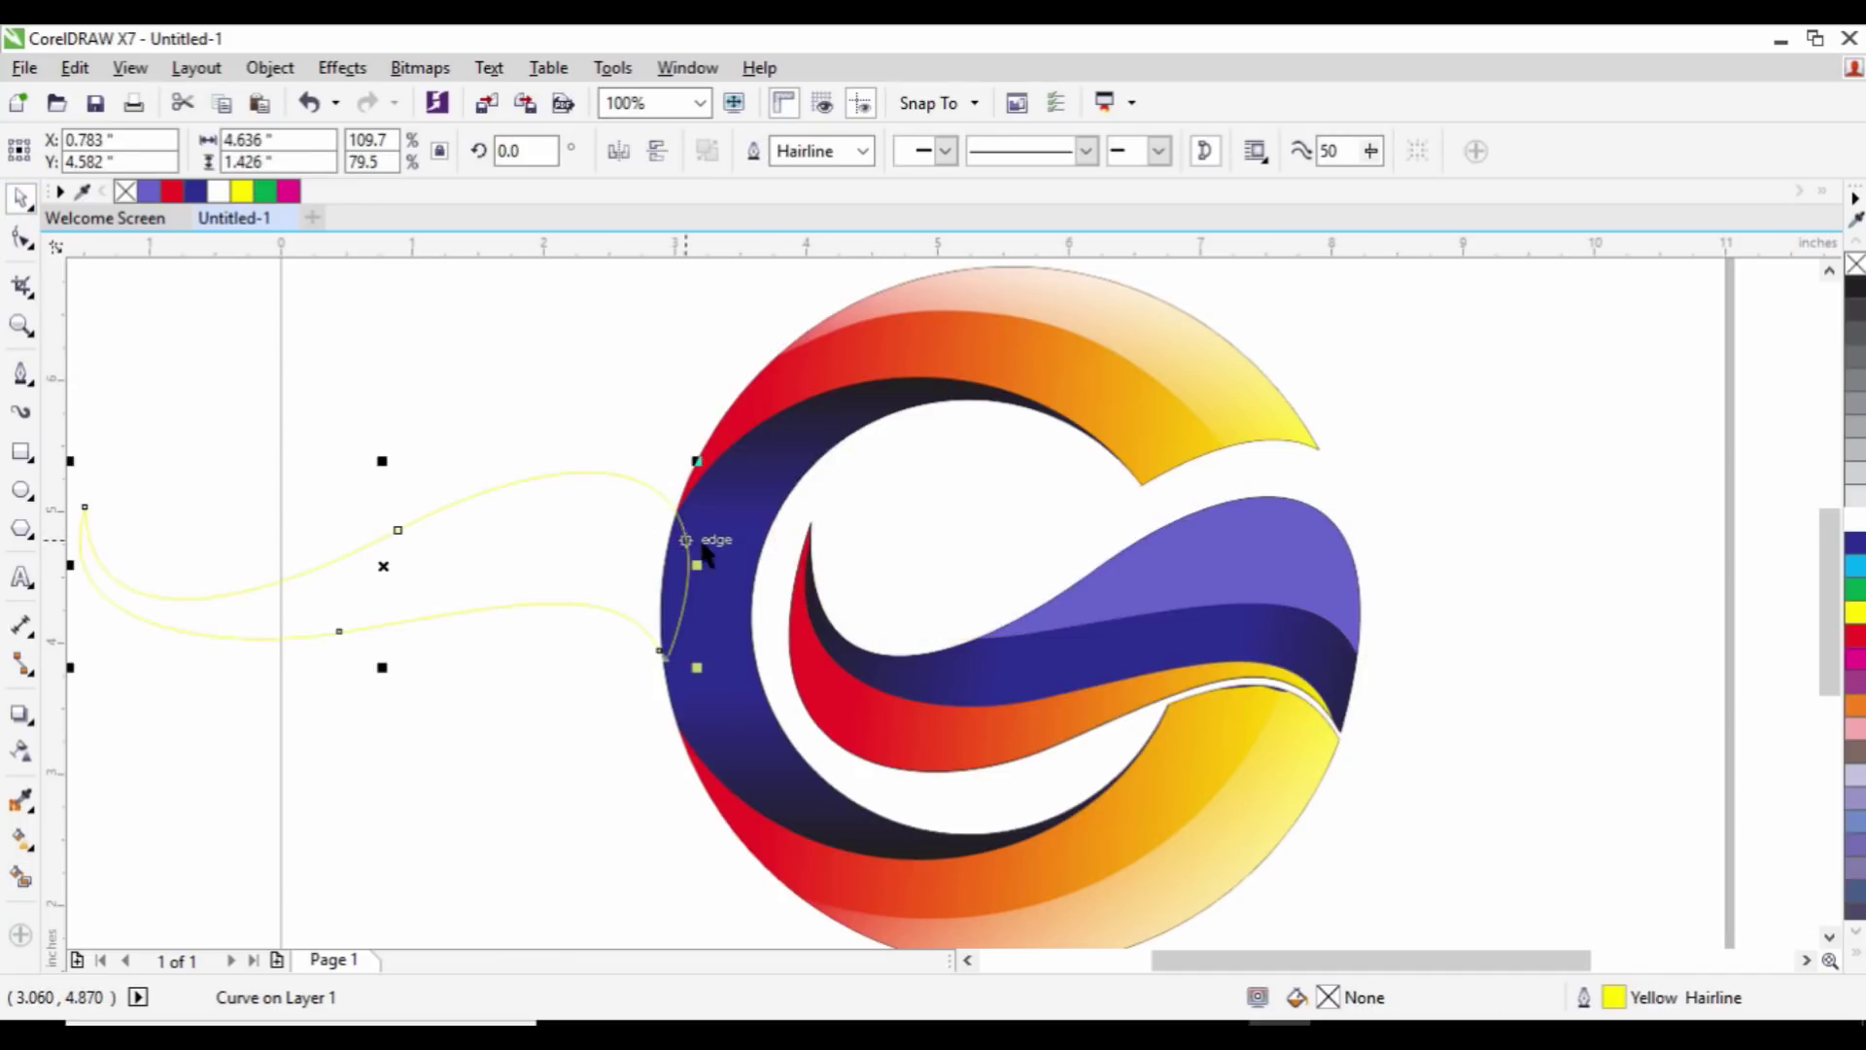
pyautogui.press('Delete')
pyautogui.click(1220, 565)
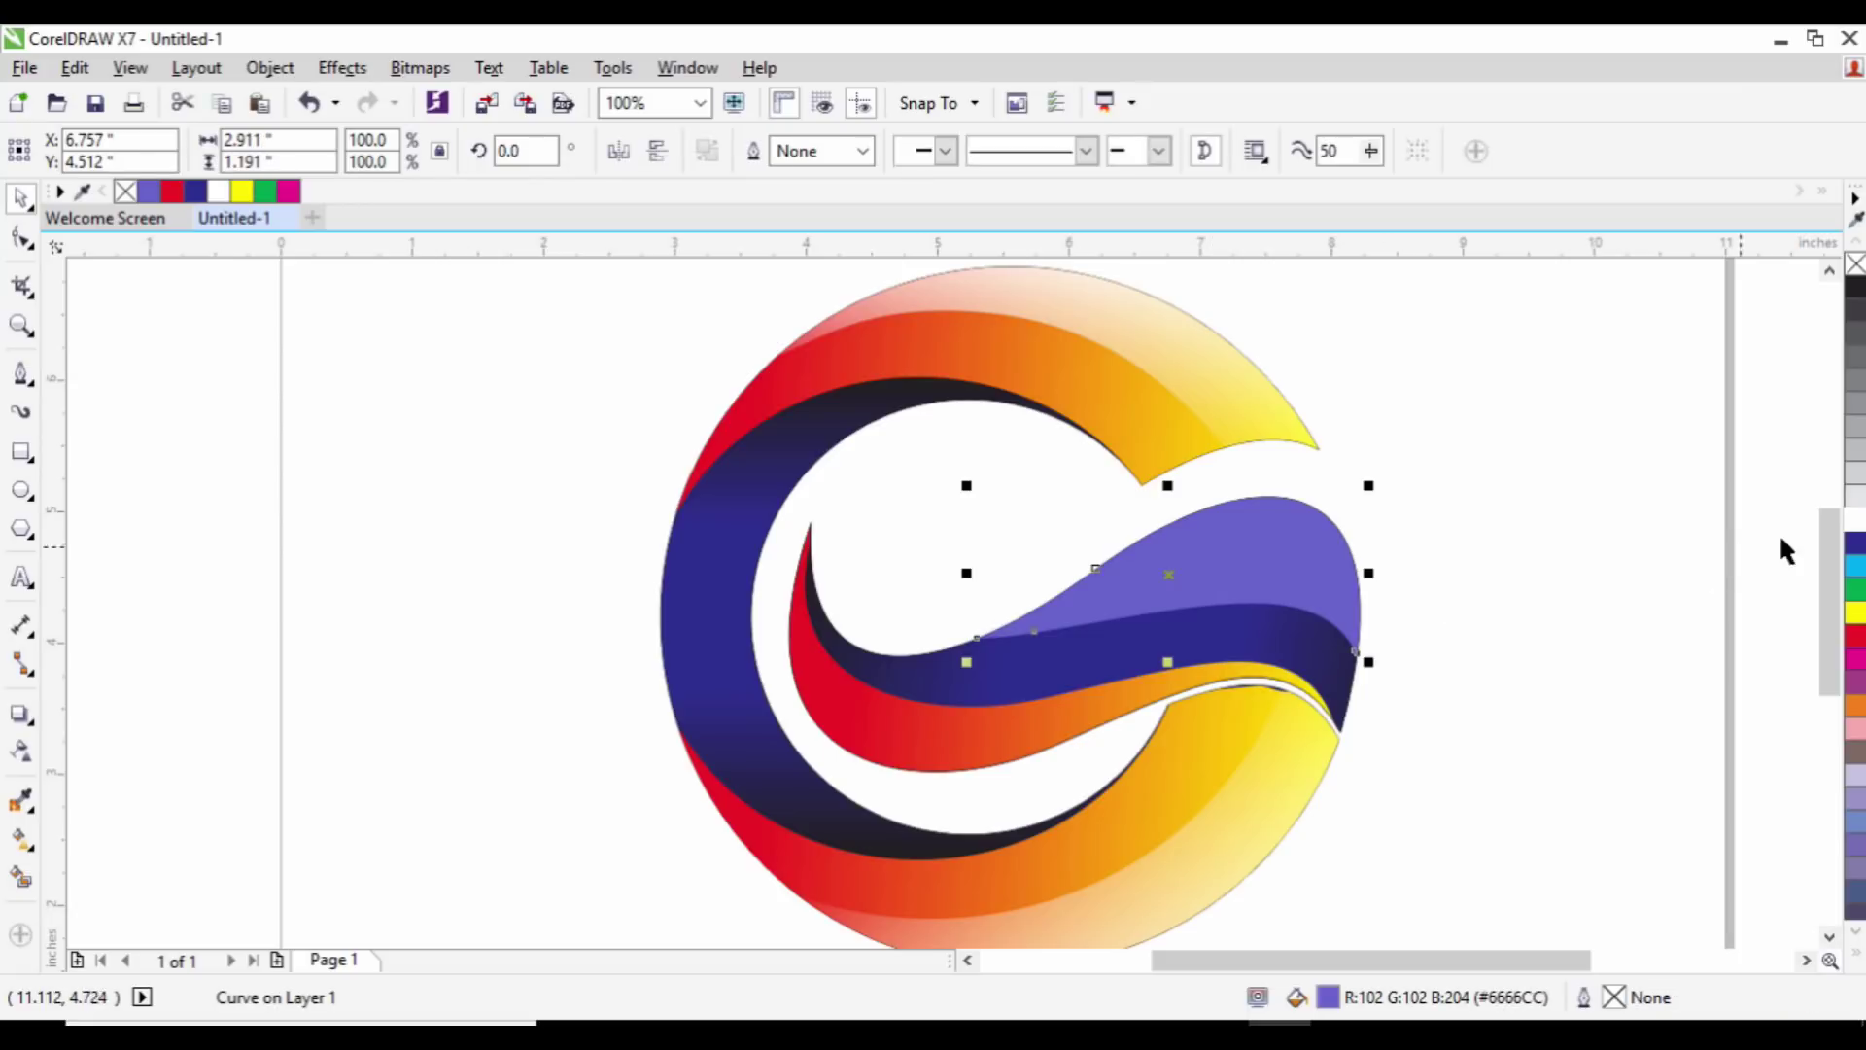
pyautogui.click(1856, 525)
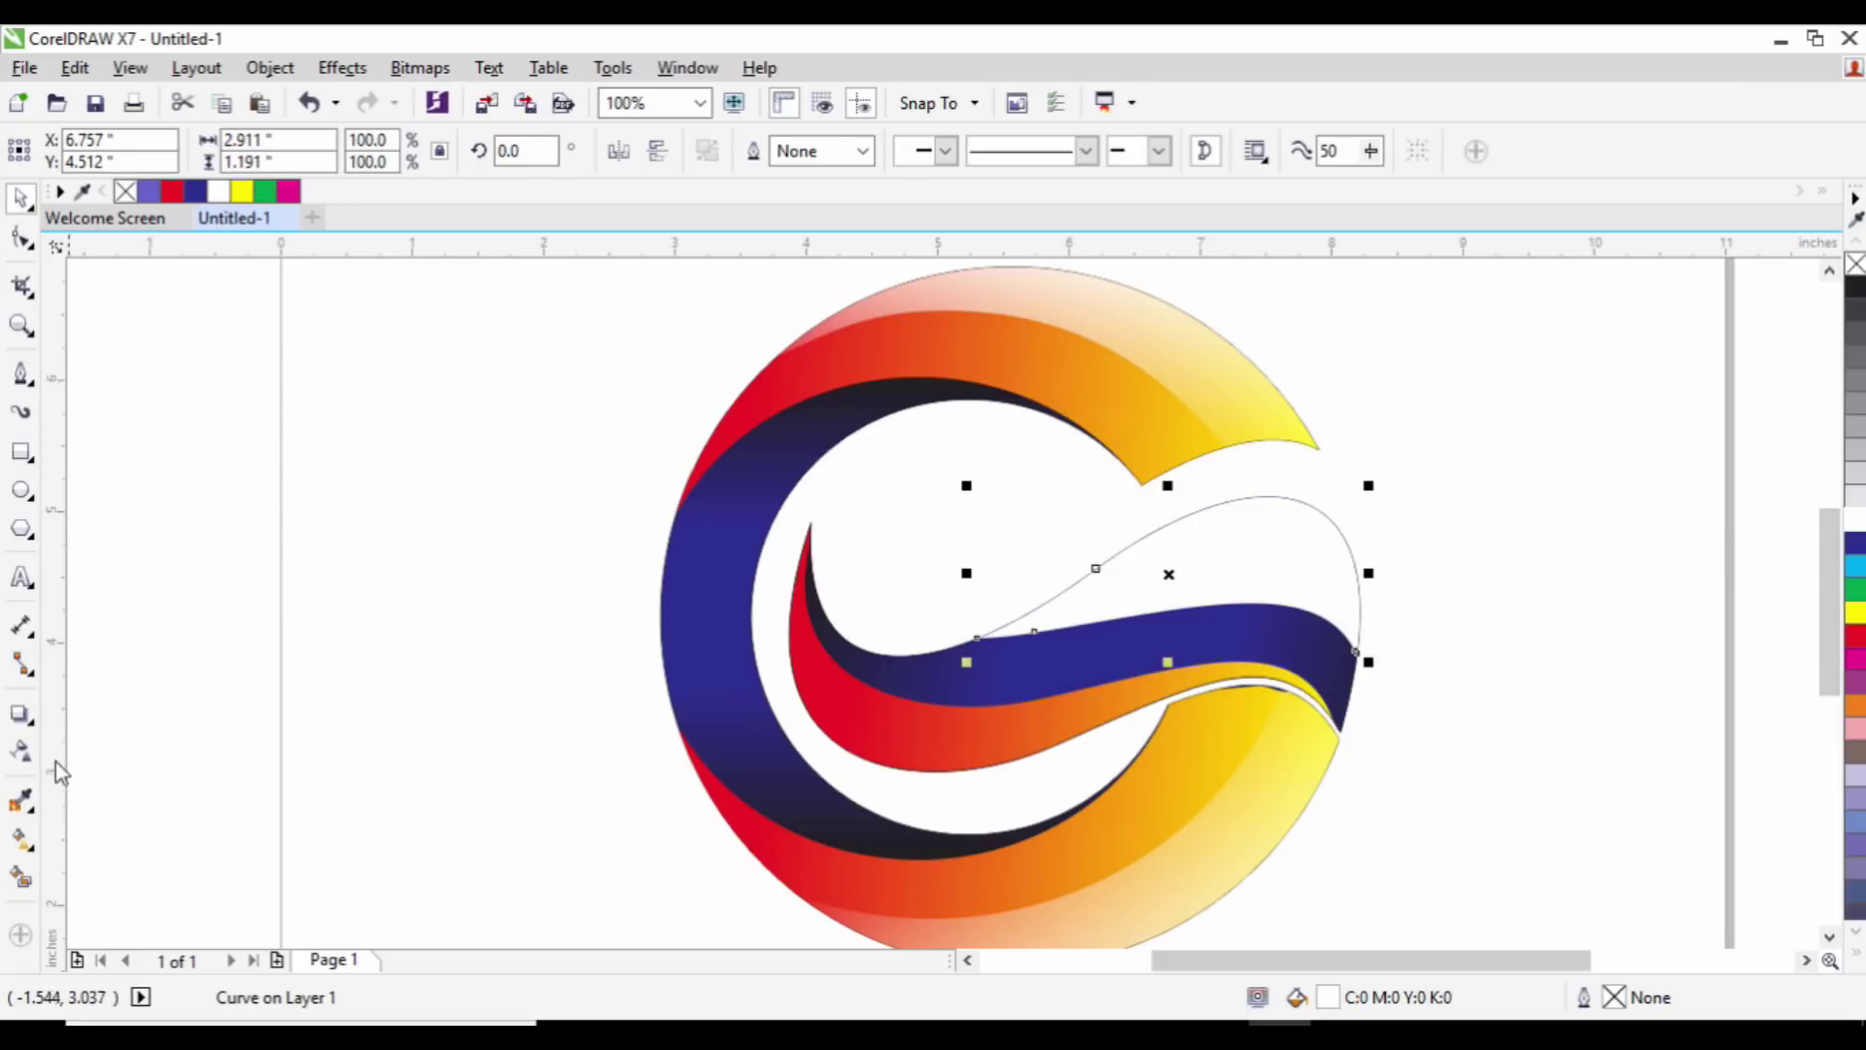
pyautogui.click(21, 751)
# Step: Apply a vertical linear transparency fading the white shape downward
pyautogui.moveTo(1187, 495); pyautogui.dragTo(1213, 457)
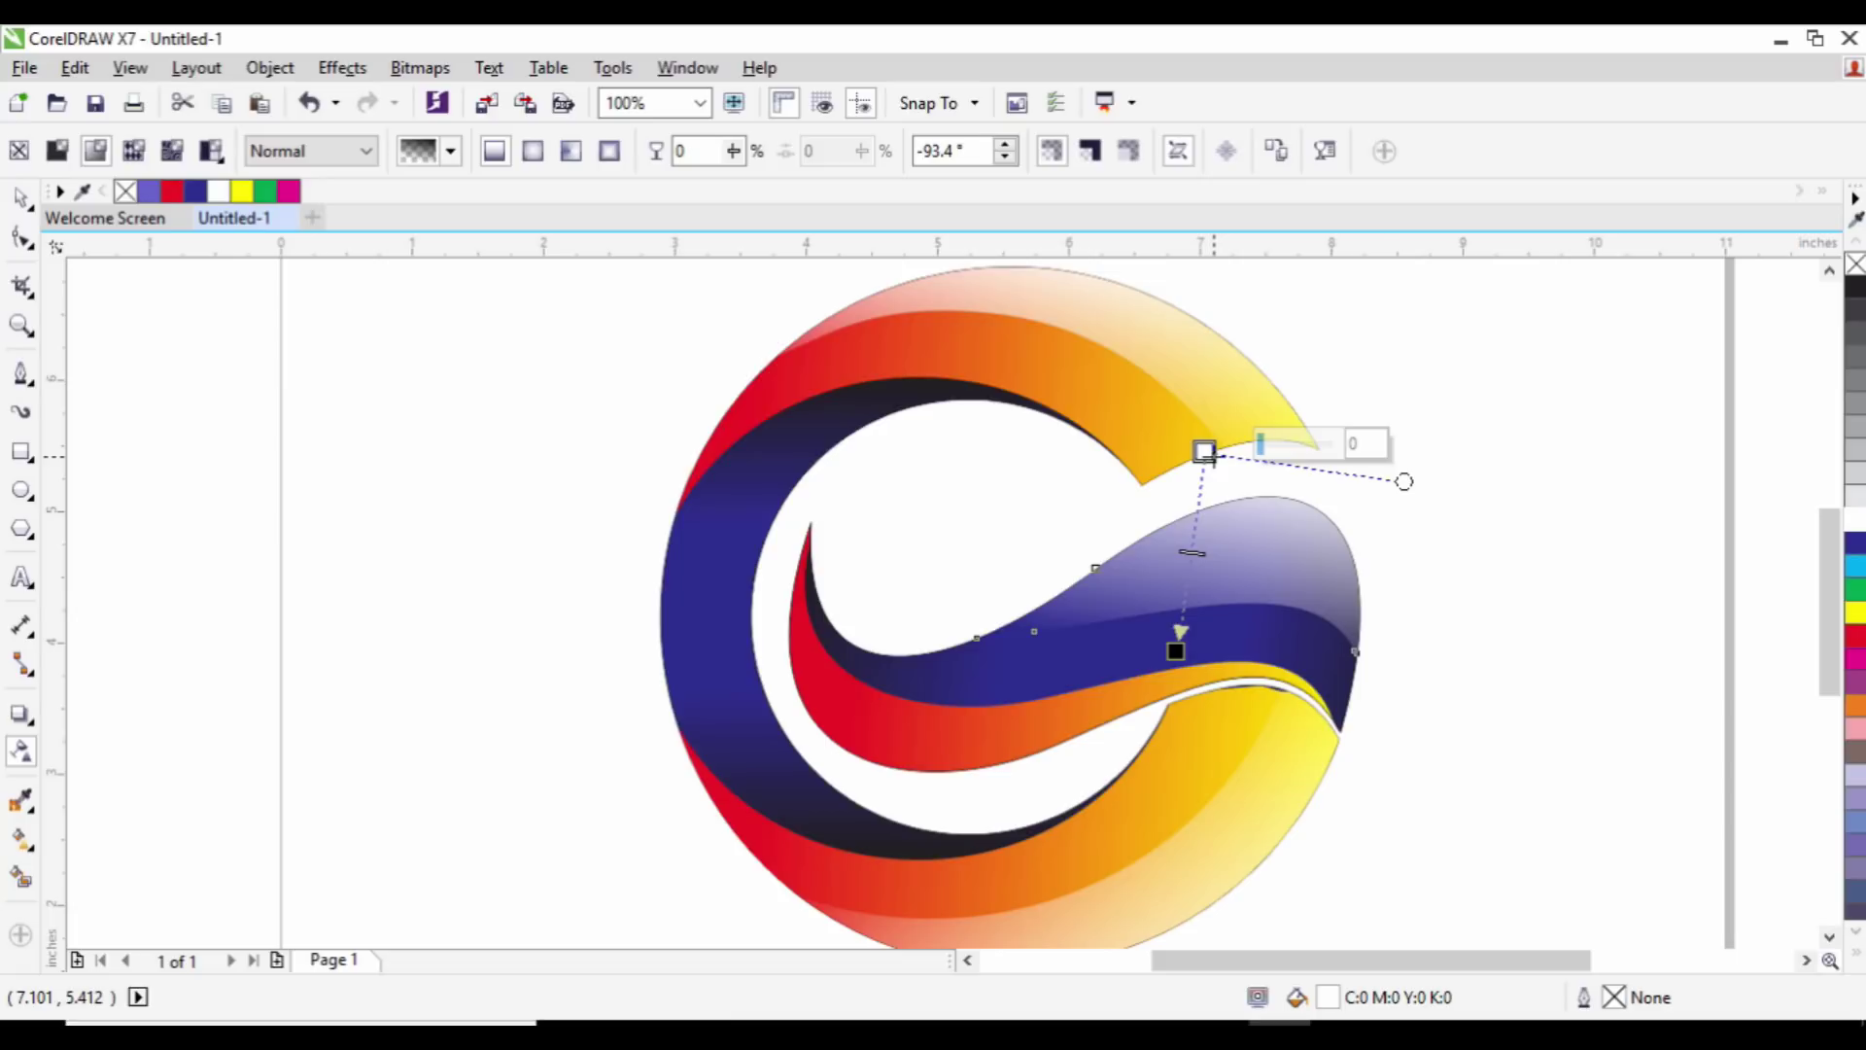
pyautogui.moveTo(1176, 650); pyautogui.dragTo(1195, 633)
pyautogui.click(20, 197)
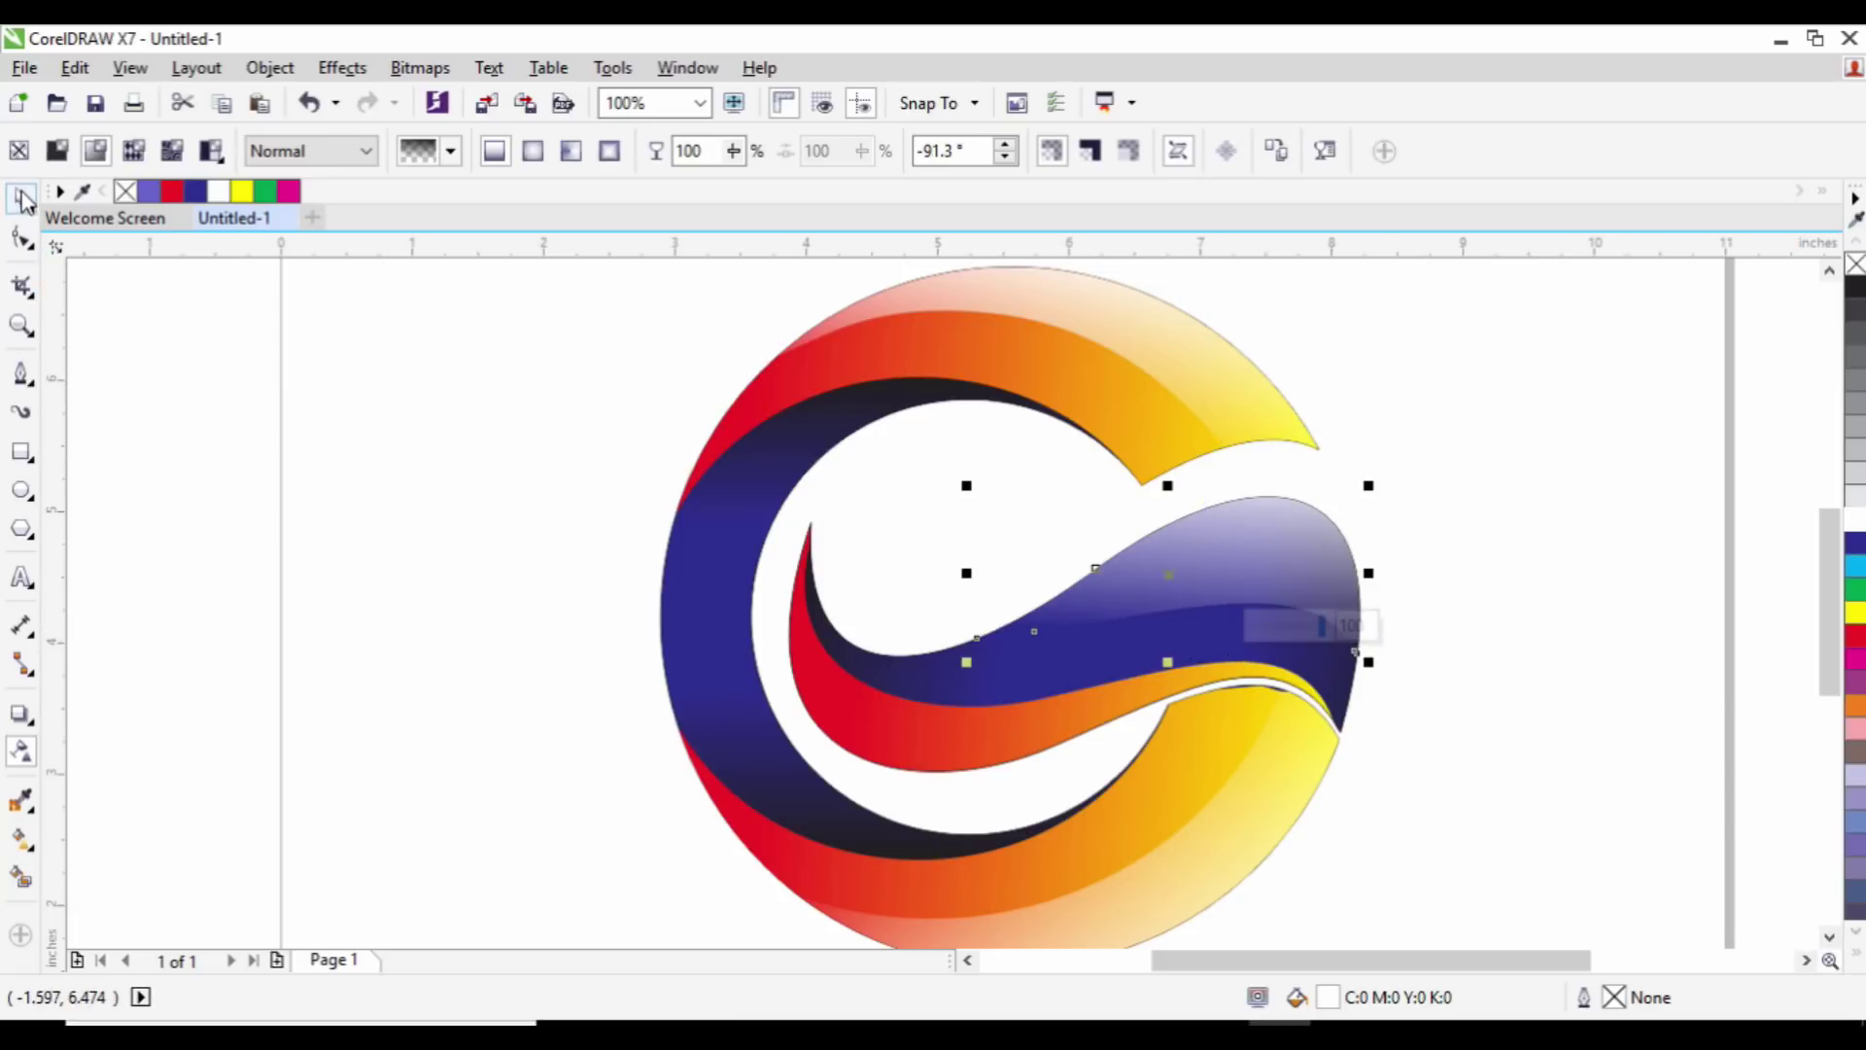
# Step: Shrink the white highlight to about 91% so a blue rim shows around it
pyautogui.scroll(2, 1325, 534)
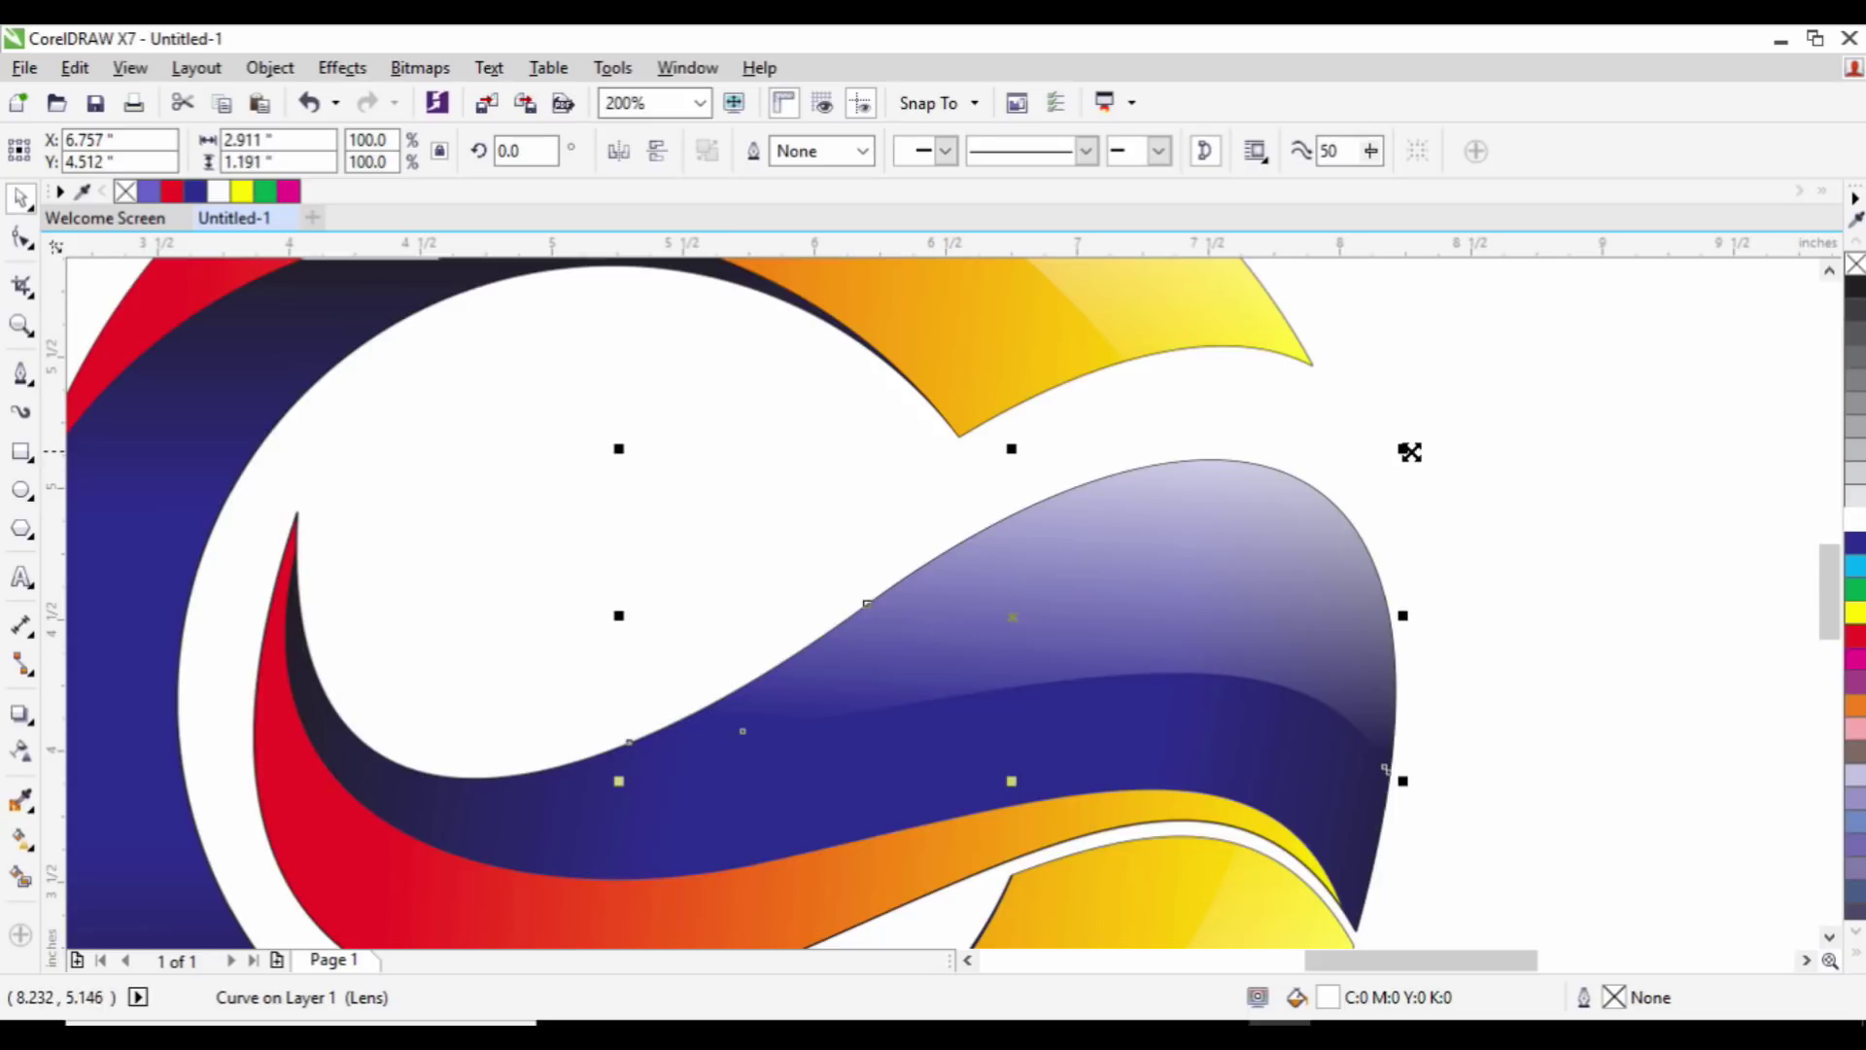
pyautogui.moveTo(1409, 452); pyautogui.dragTo(1366, 465)
pyautogui.moveTo(640, 471); pyautogui.dragTo(645, 475)
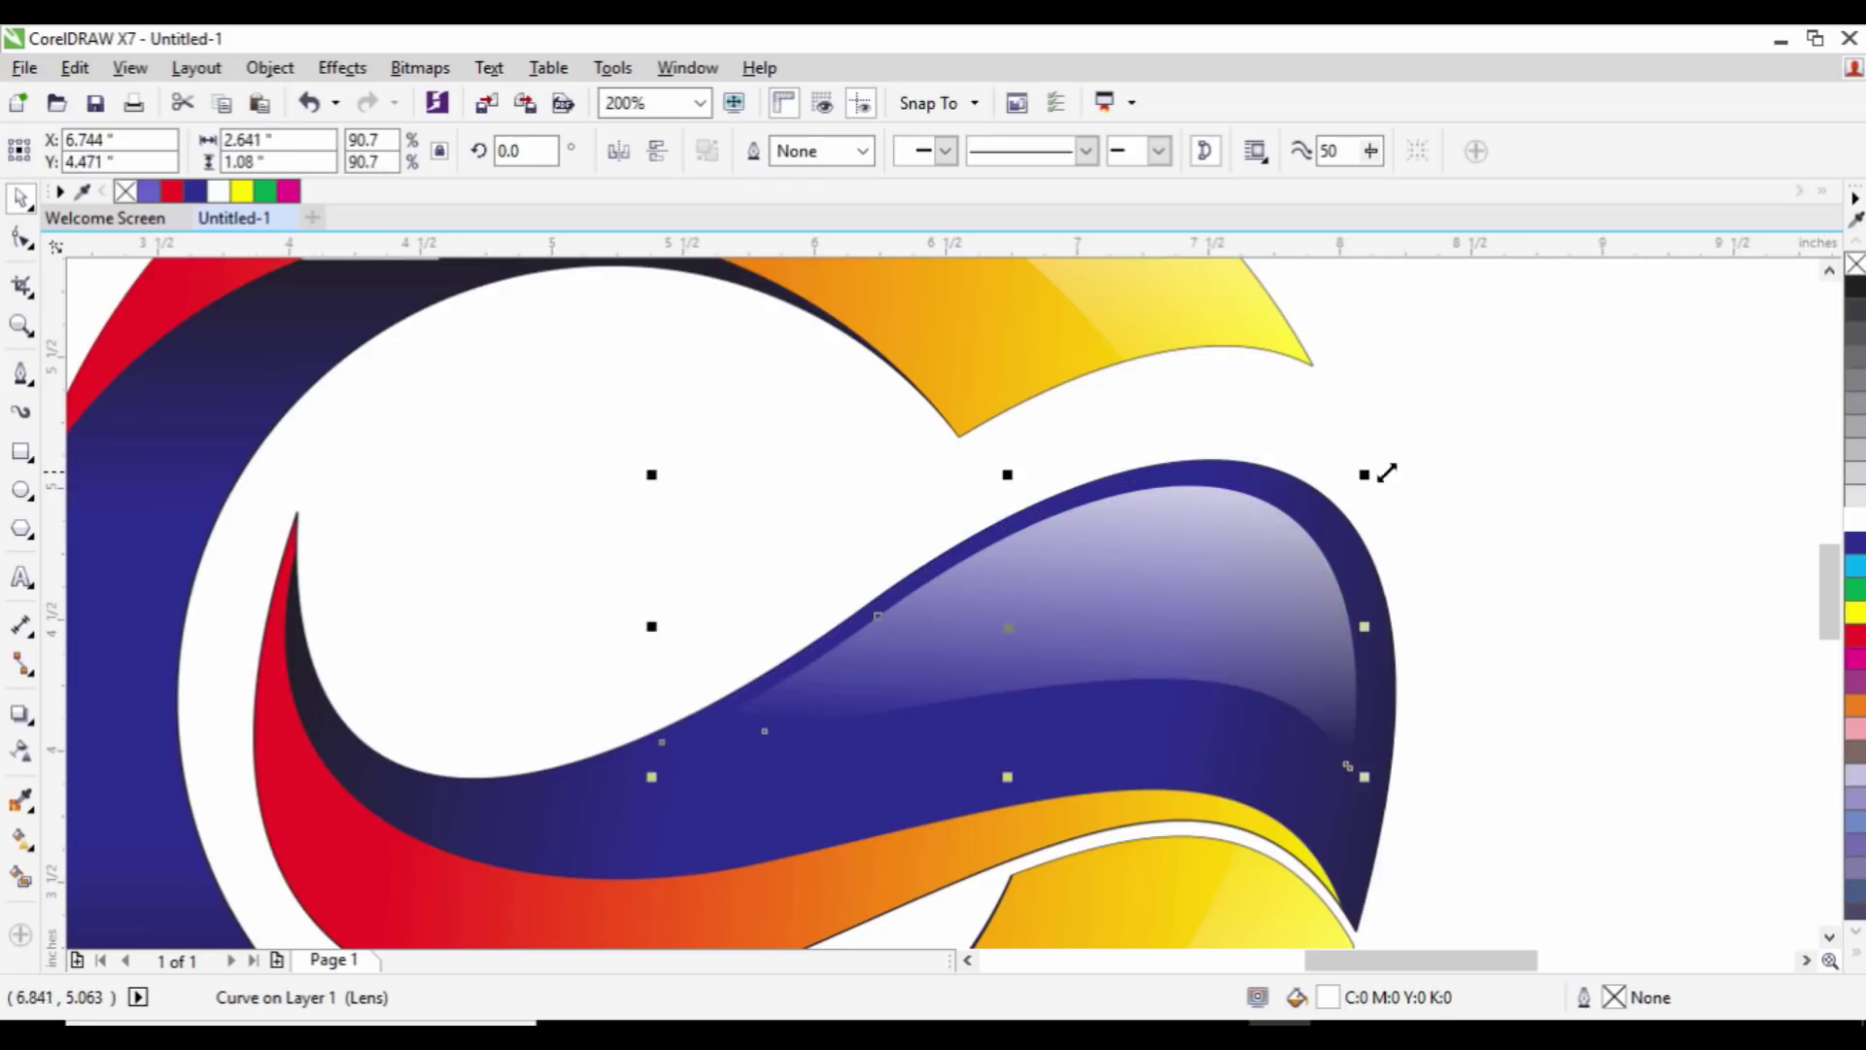
pyautogui.click(1399, 482)
pyautogui.scroll(-4, 1403, 504)
pyautogui.scroll(1, 1292, 534)
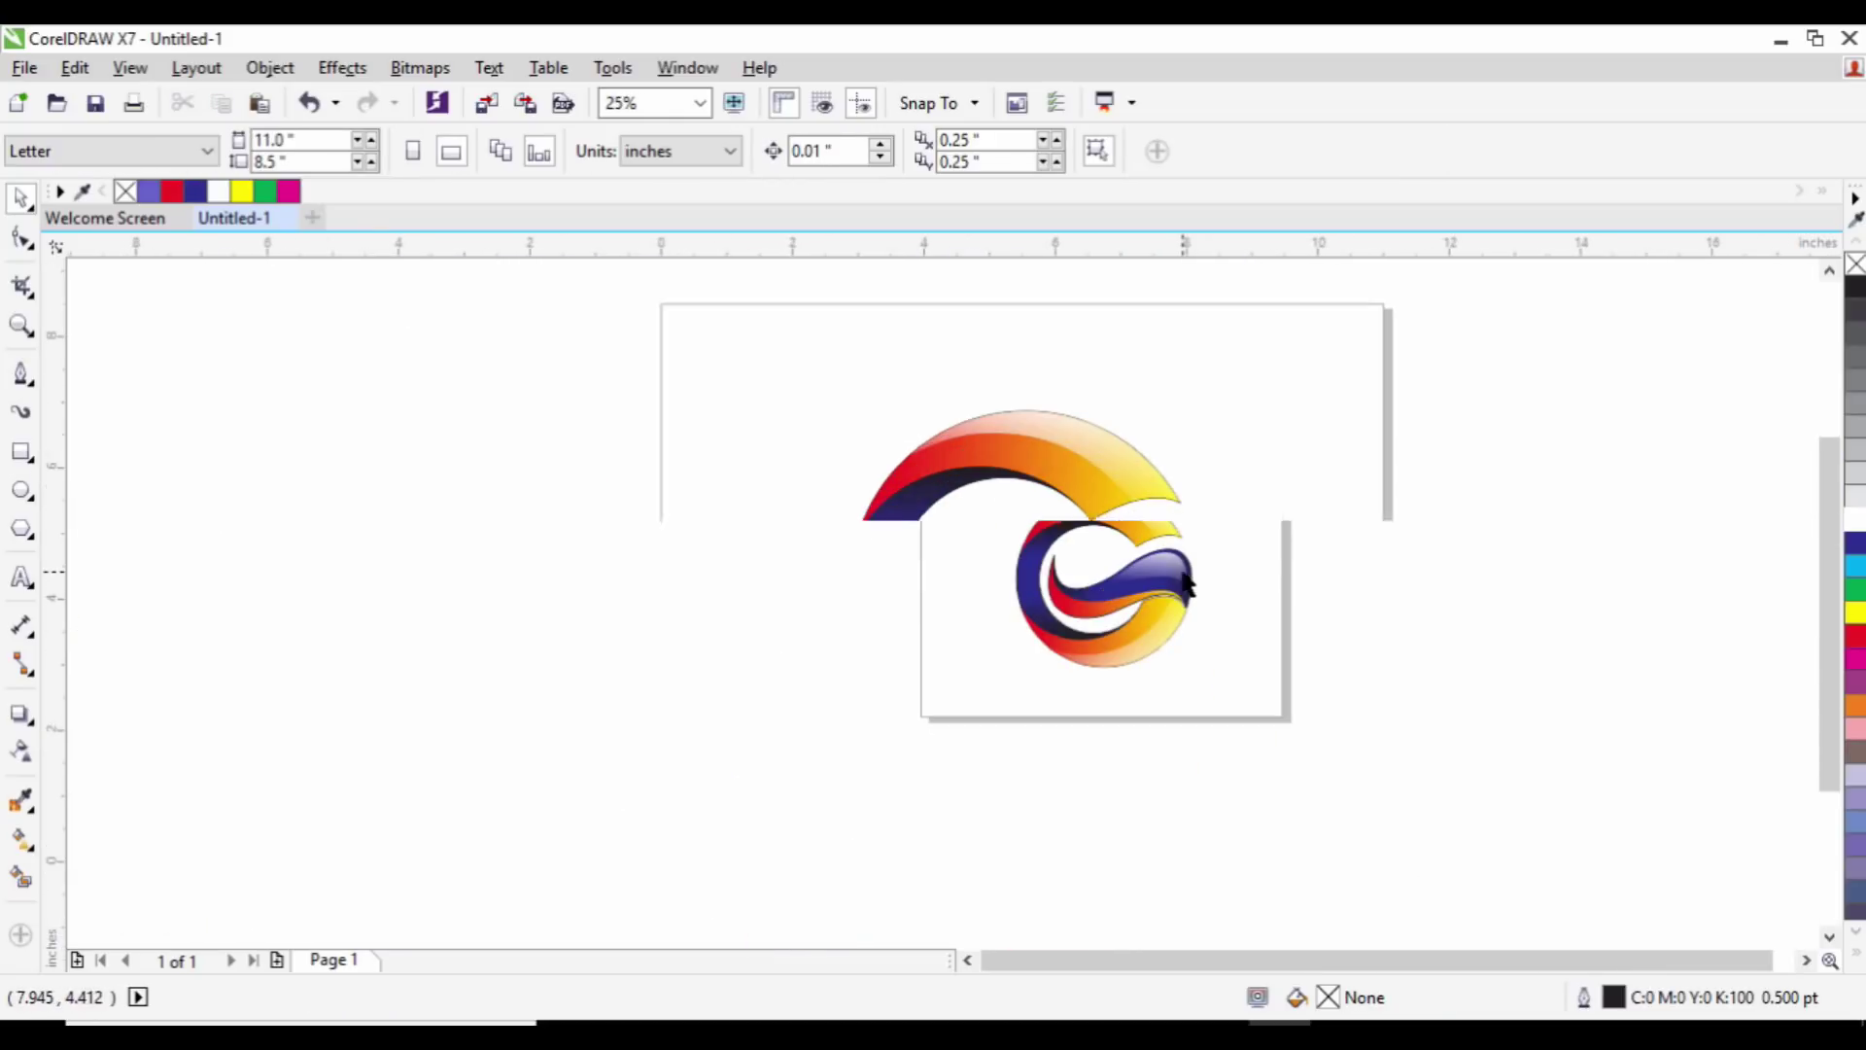
# Step: Copy the top arc's red-to-yellow fountain fill onto the inner blue wave
pyautogui.scroll(1, 1038, 590)
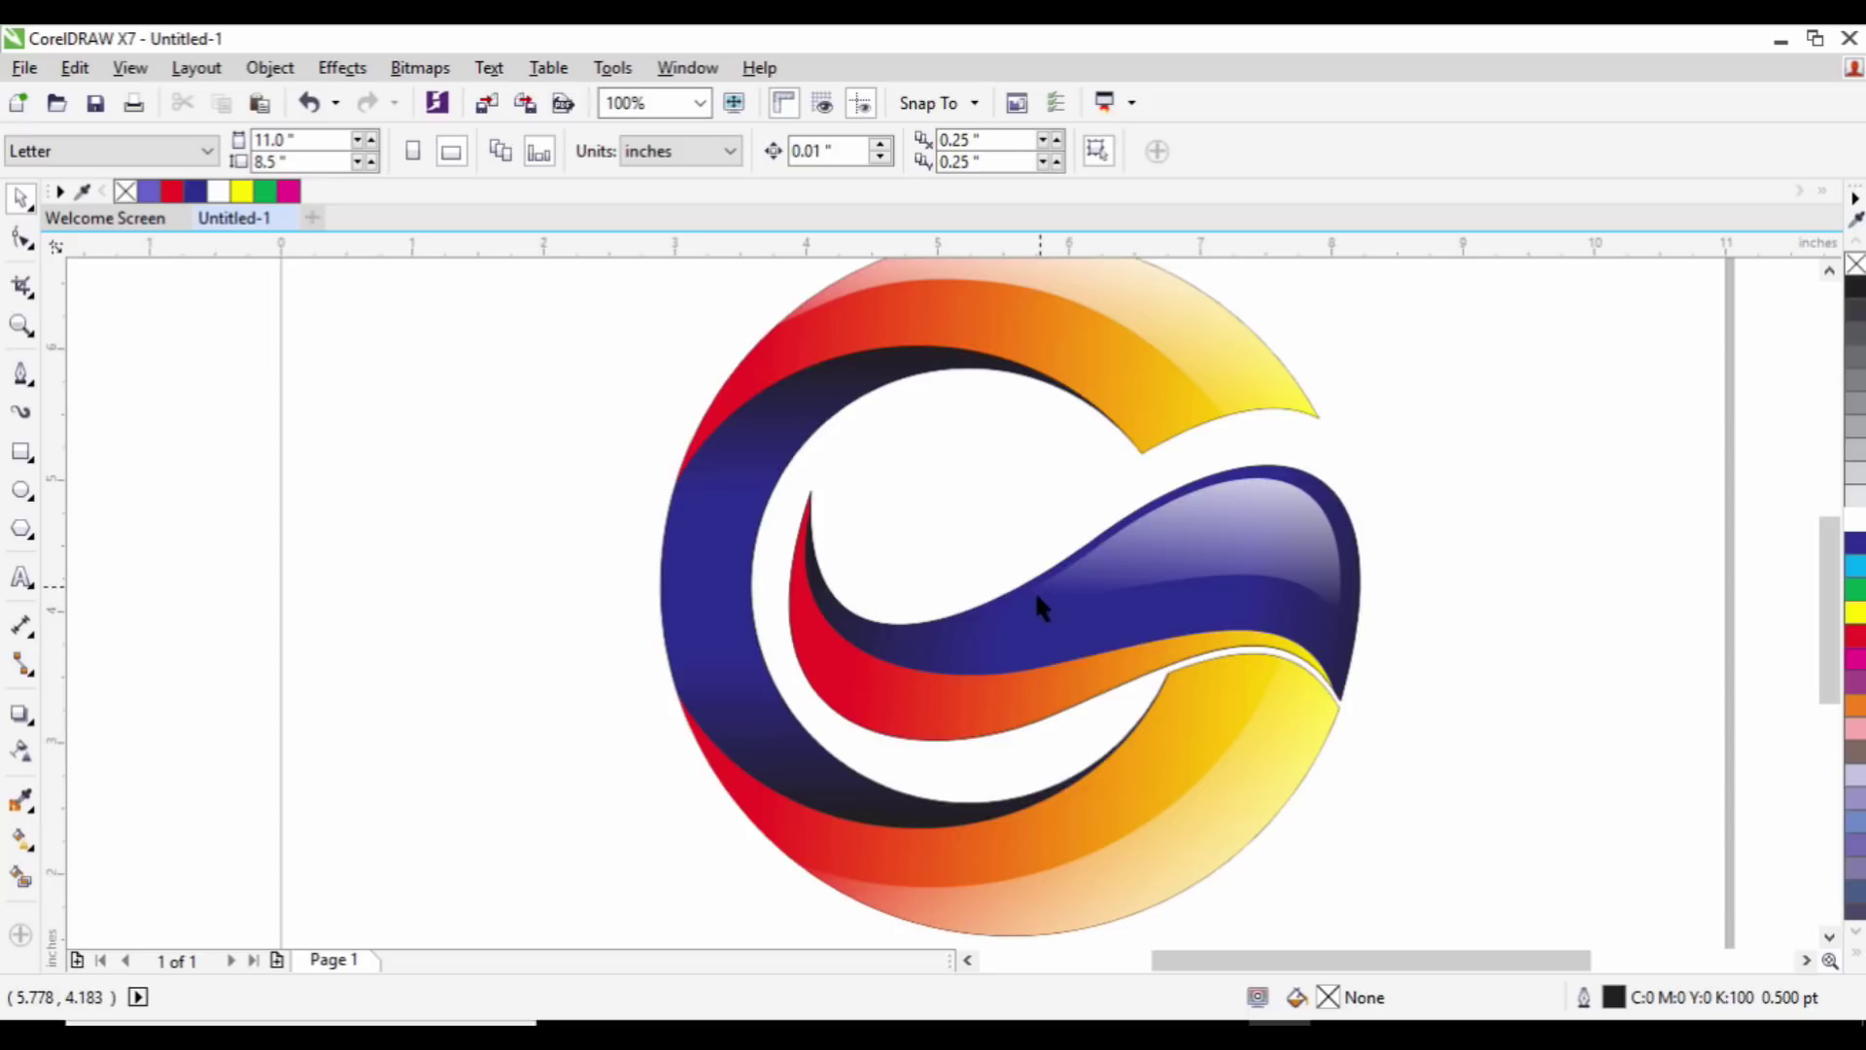
pyautogui.click(1024, 621)
pyautogui.scroll(-1, 1146, 685)
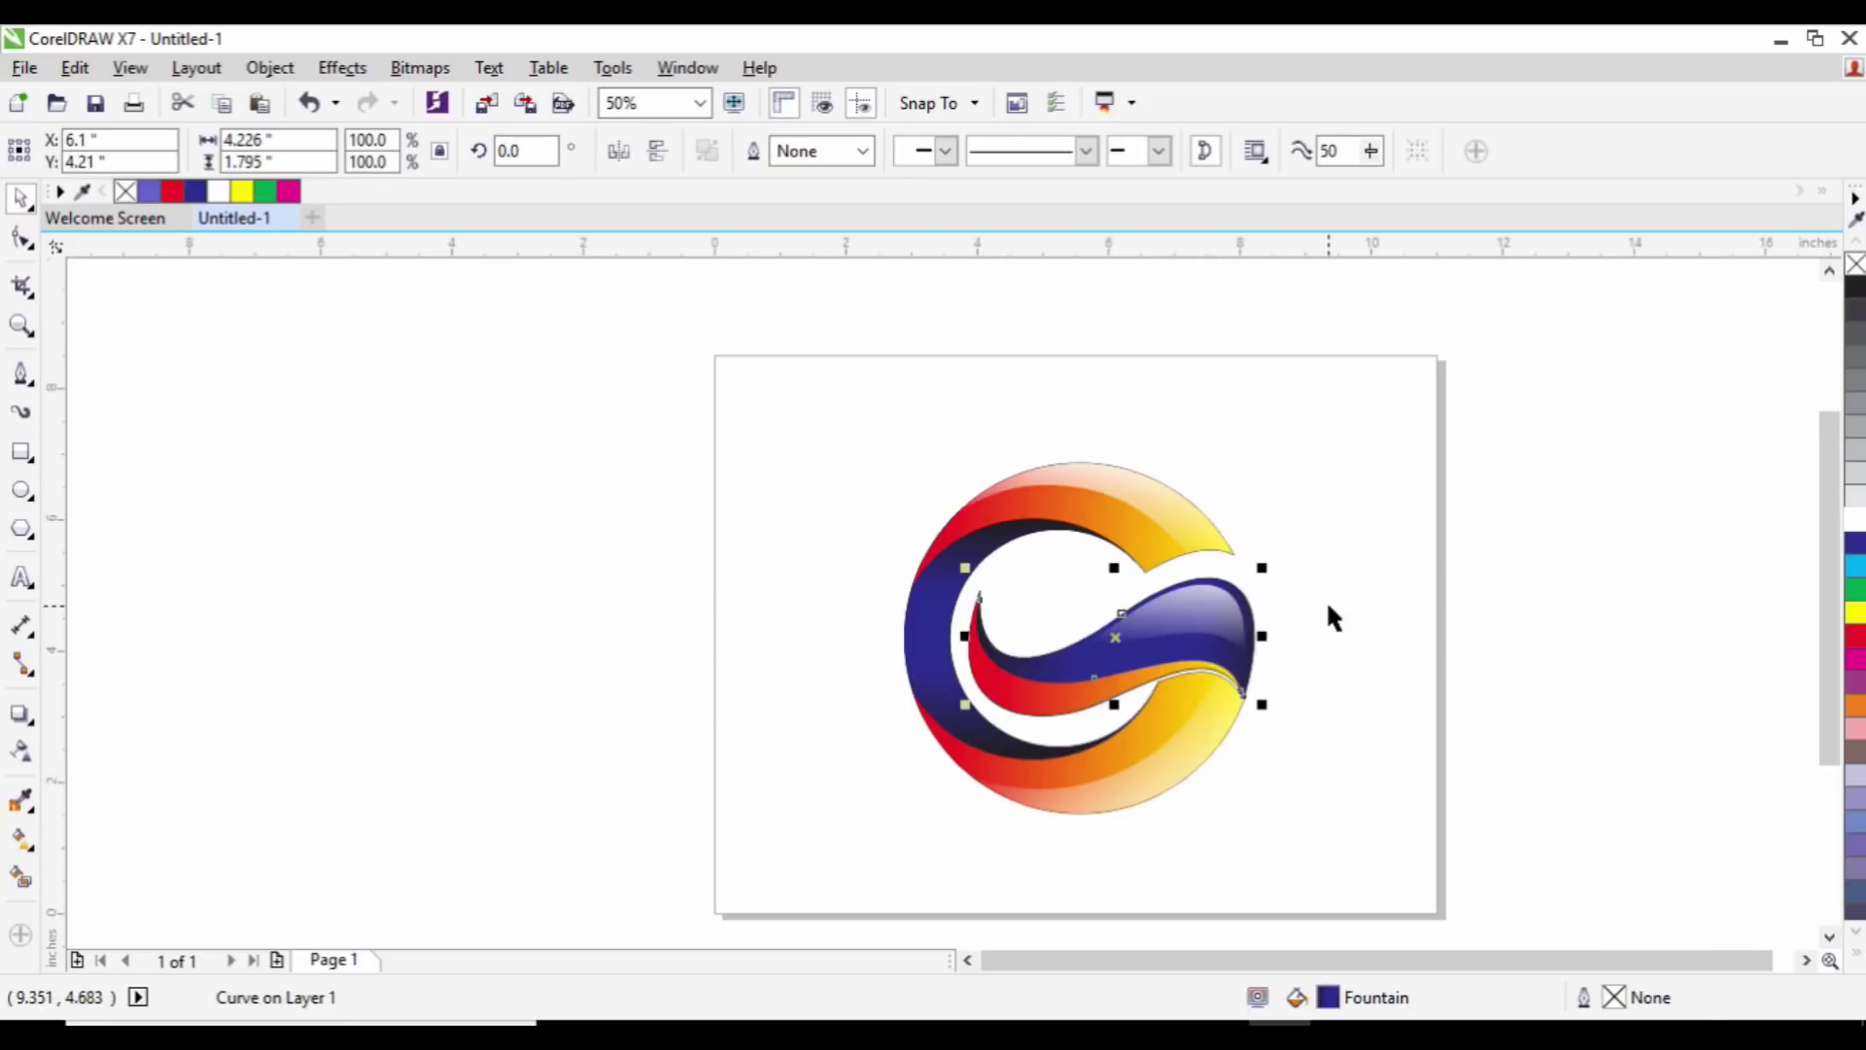
pyautogui.click(1326, 599)
pyautogui.scroll(-2, 1182, 754)
pyautogui.scroll(2, 1145, 792)
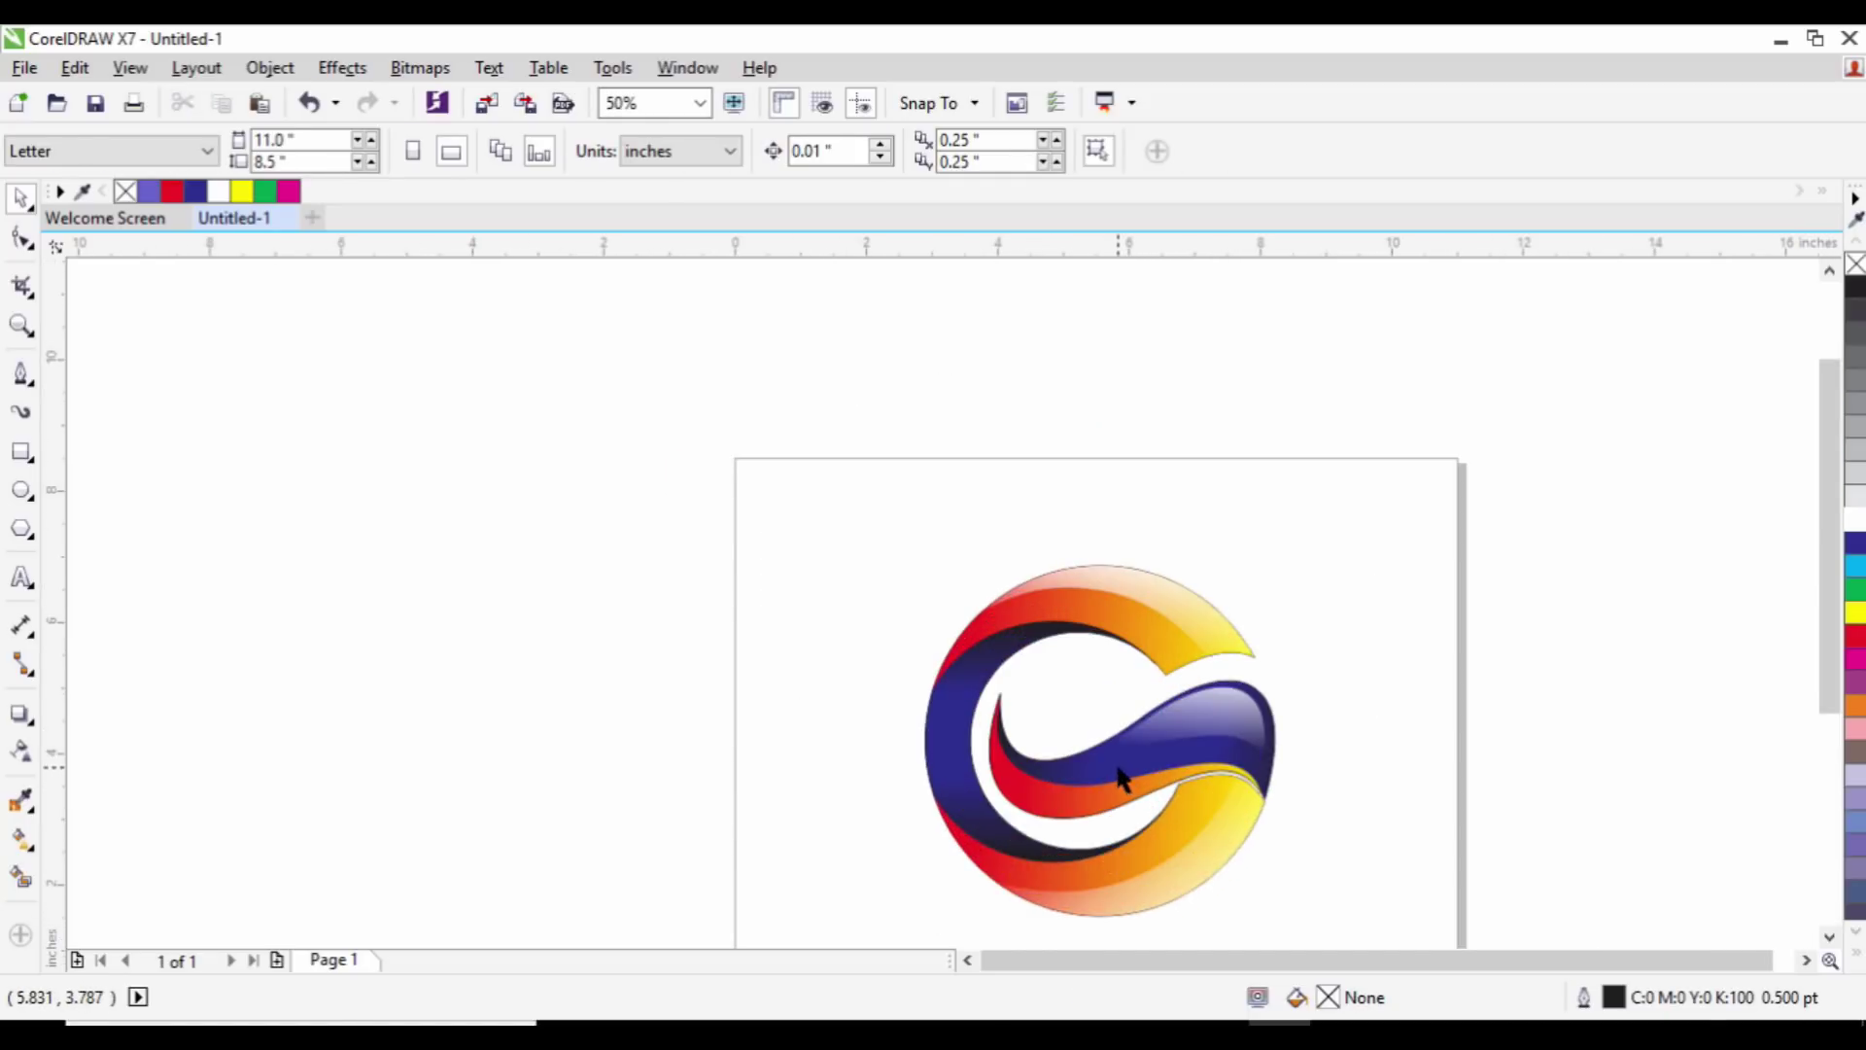
pyautogui.click(1119, 776)
pyautogui.scroll(1, 1119, 772)
pyautogui.click(21, 837)
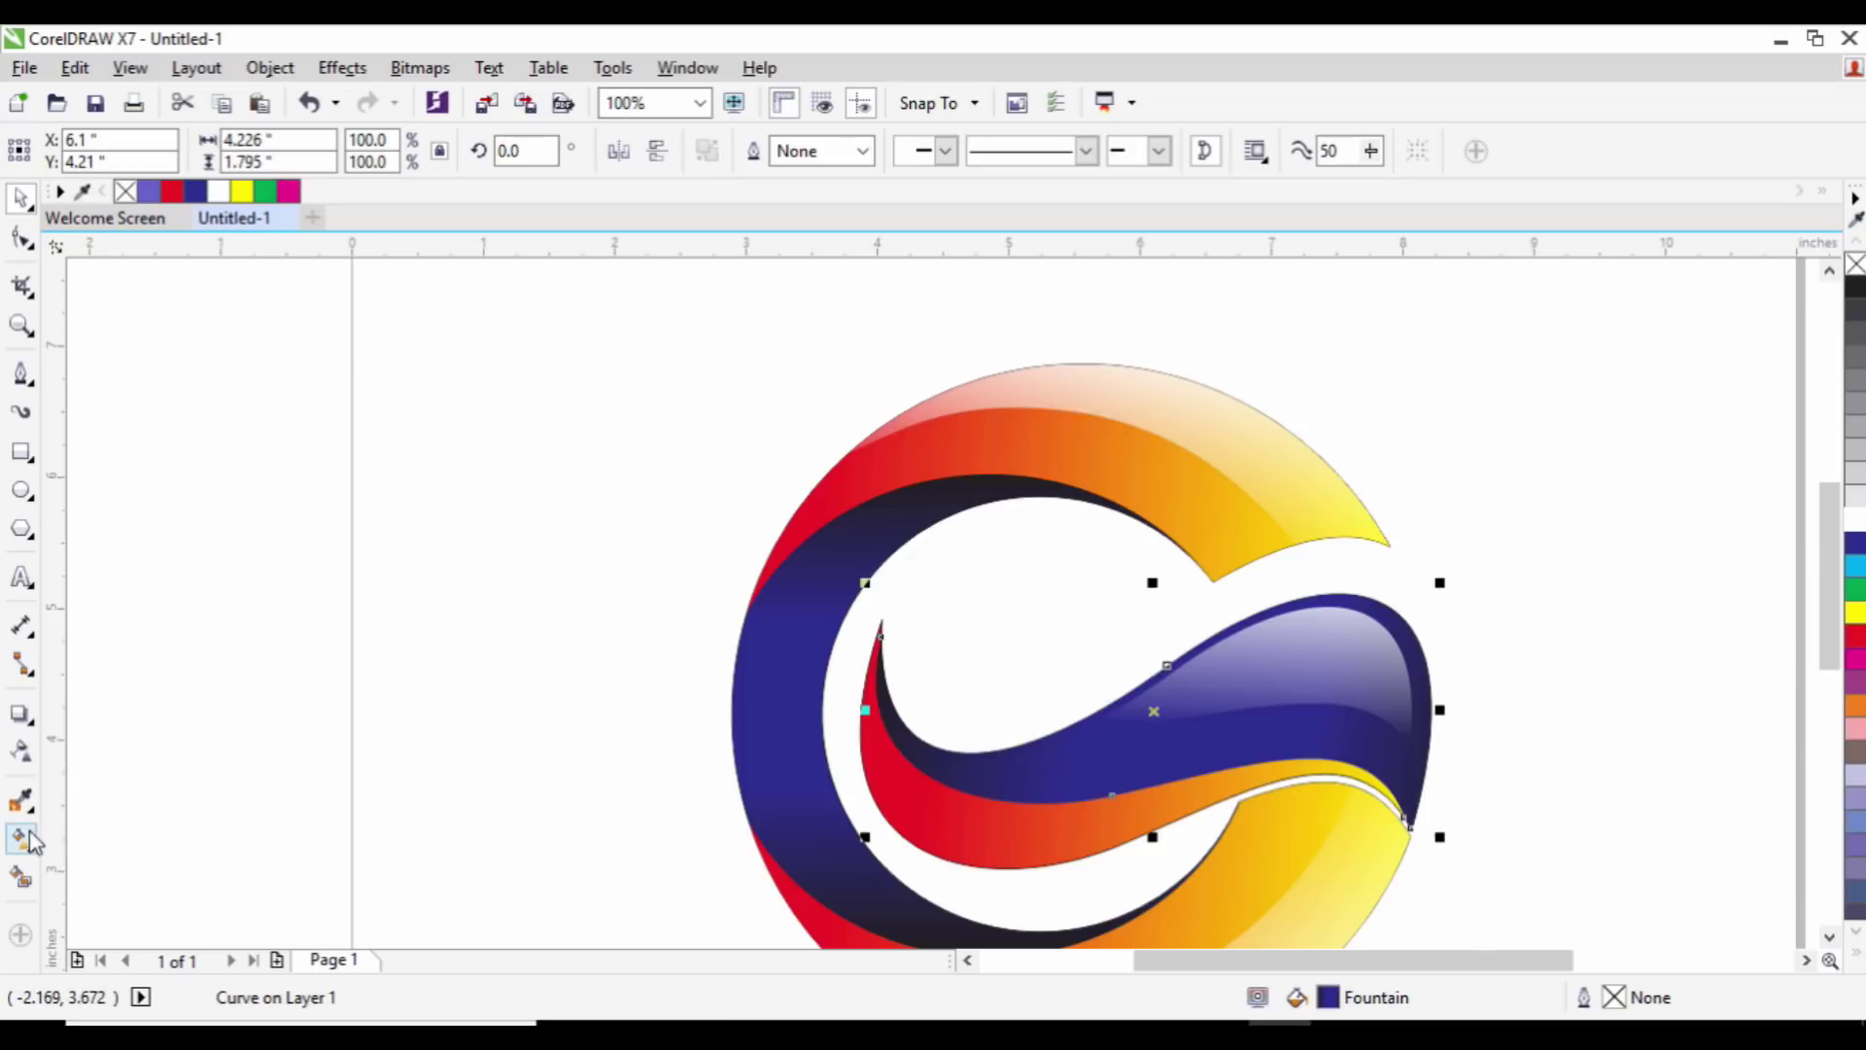
pyautogui.click(1105, 150)
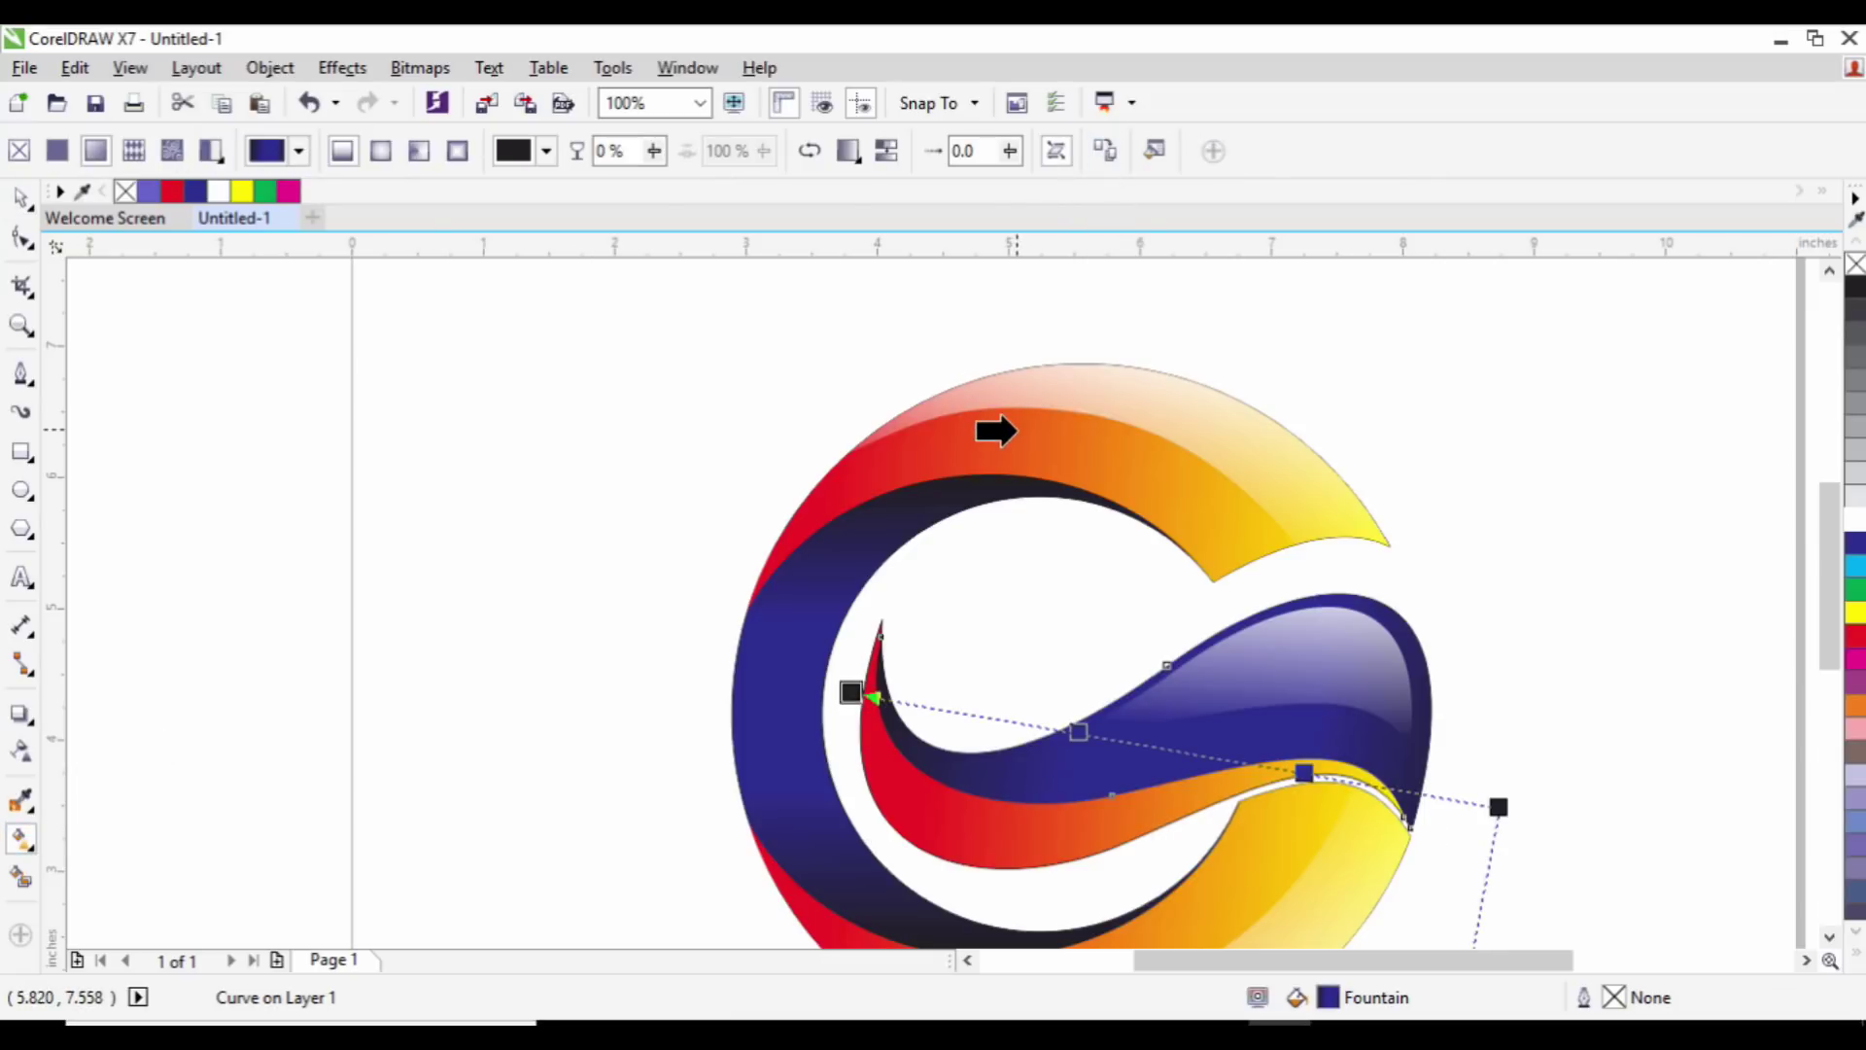
pyautogui.click(1022, 442)
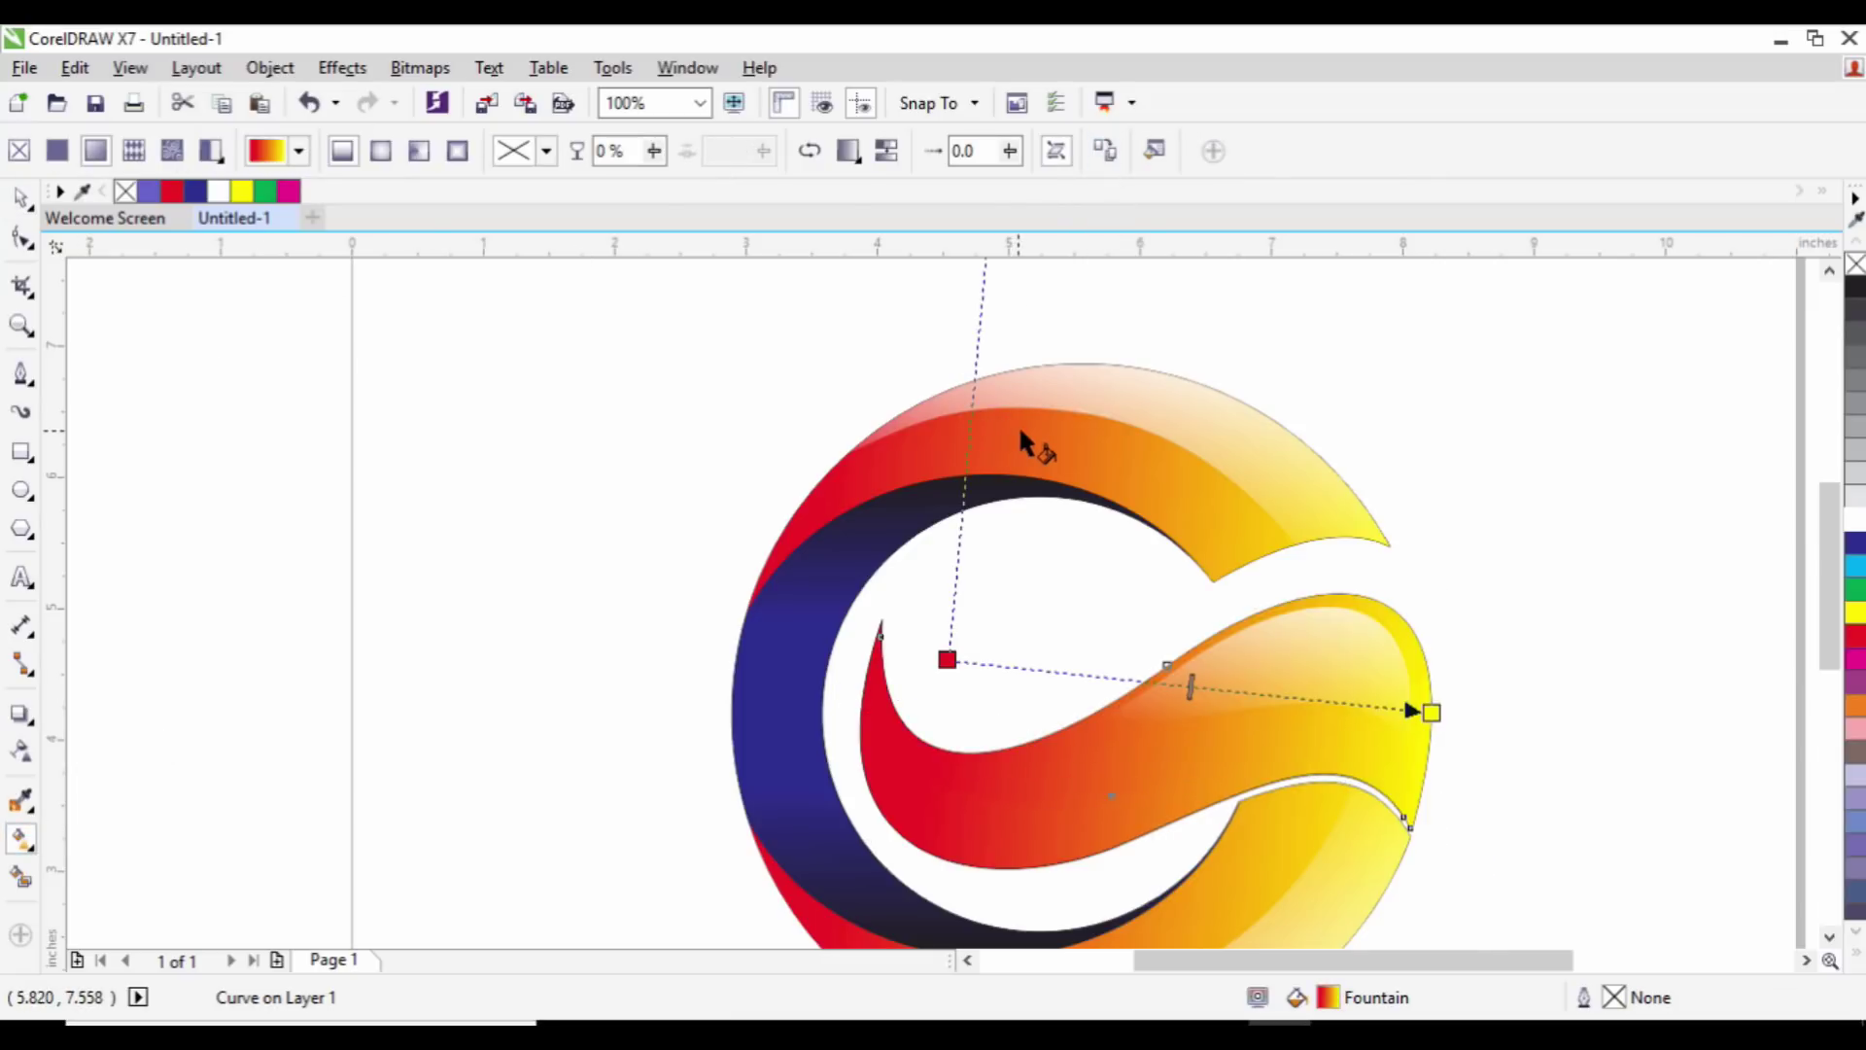
# Step: Reposition the gradient nodes: red at the wave's right end, yellow past its left
pyautogui.click(1144, 825)
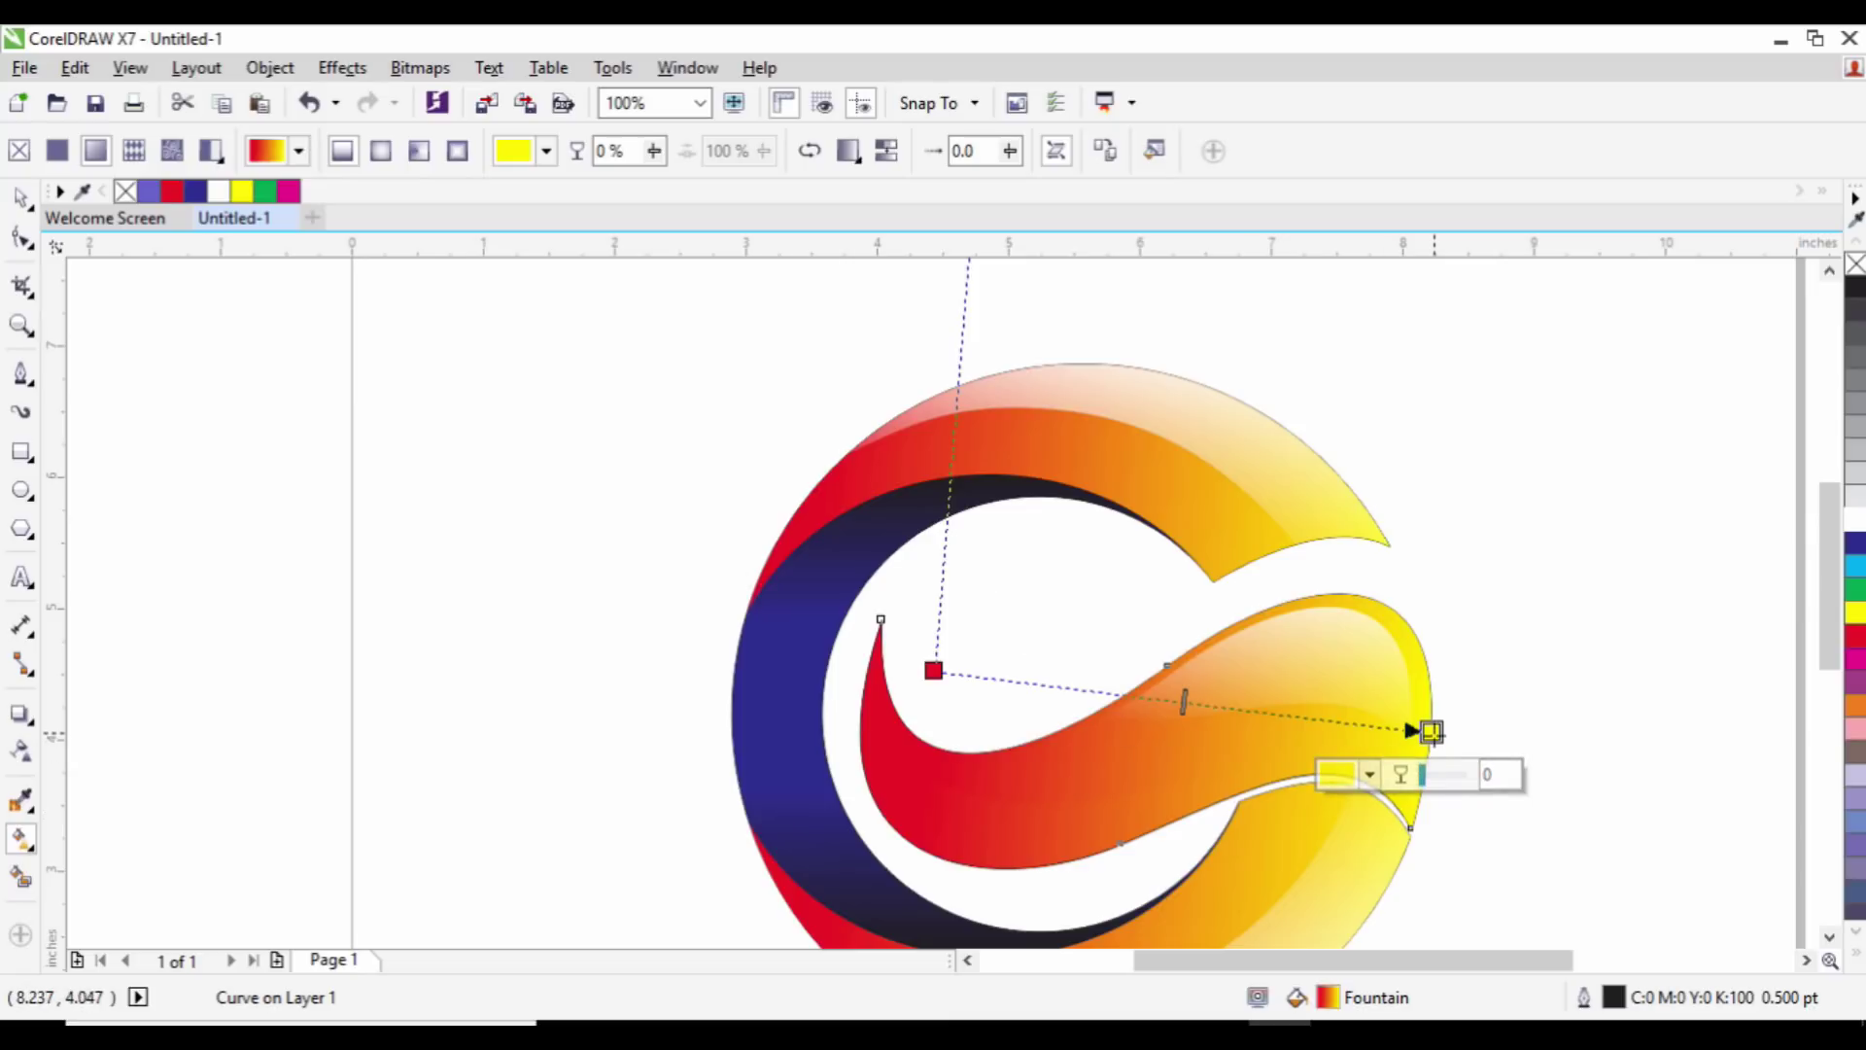
pyautogui.moveTo(1431, 731); pyautogui.dragTo(785, 787)
pyautogui.moveTo(933, 671); pyautogui.dragTo(1483, 675)
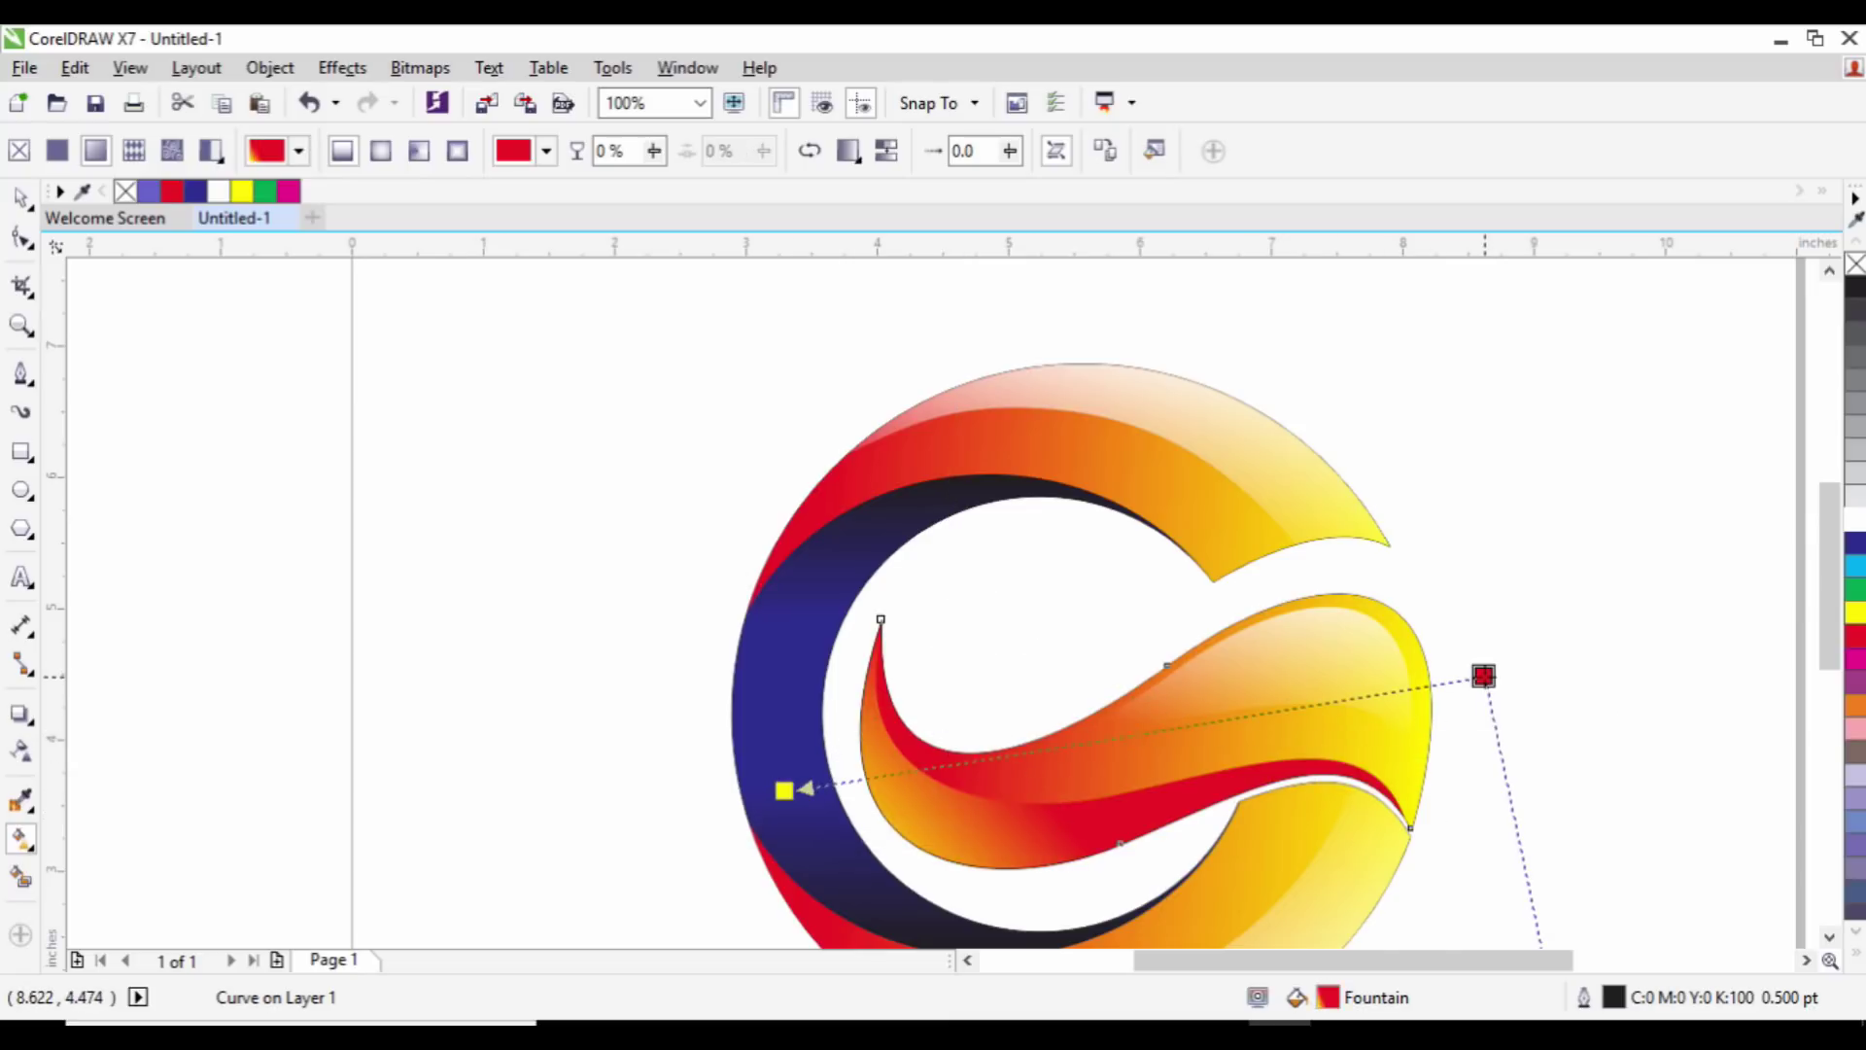
pyautogui.moveTo(783, 789); pyautogui.dragTo(403, 688)
pyautogui.click(23, 200)
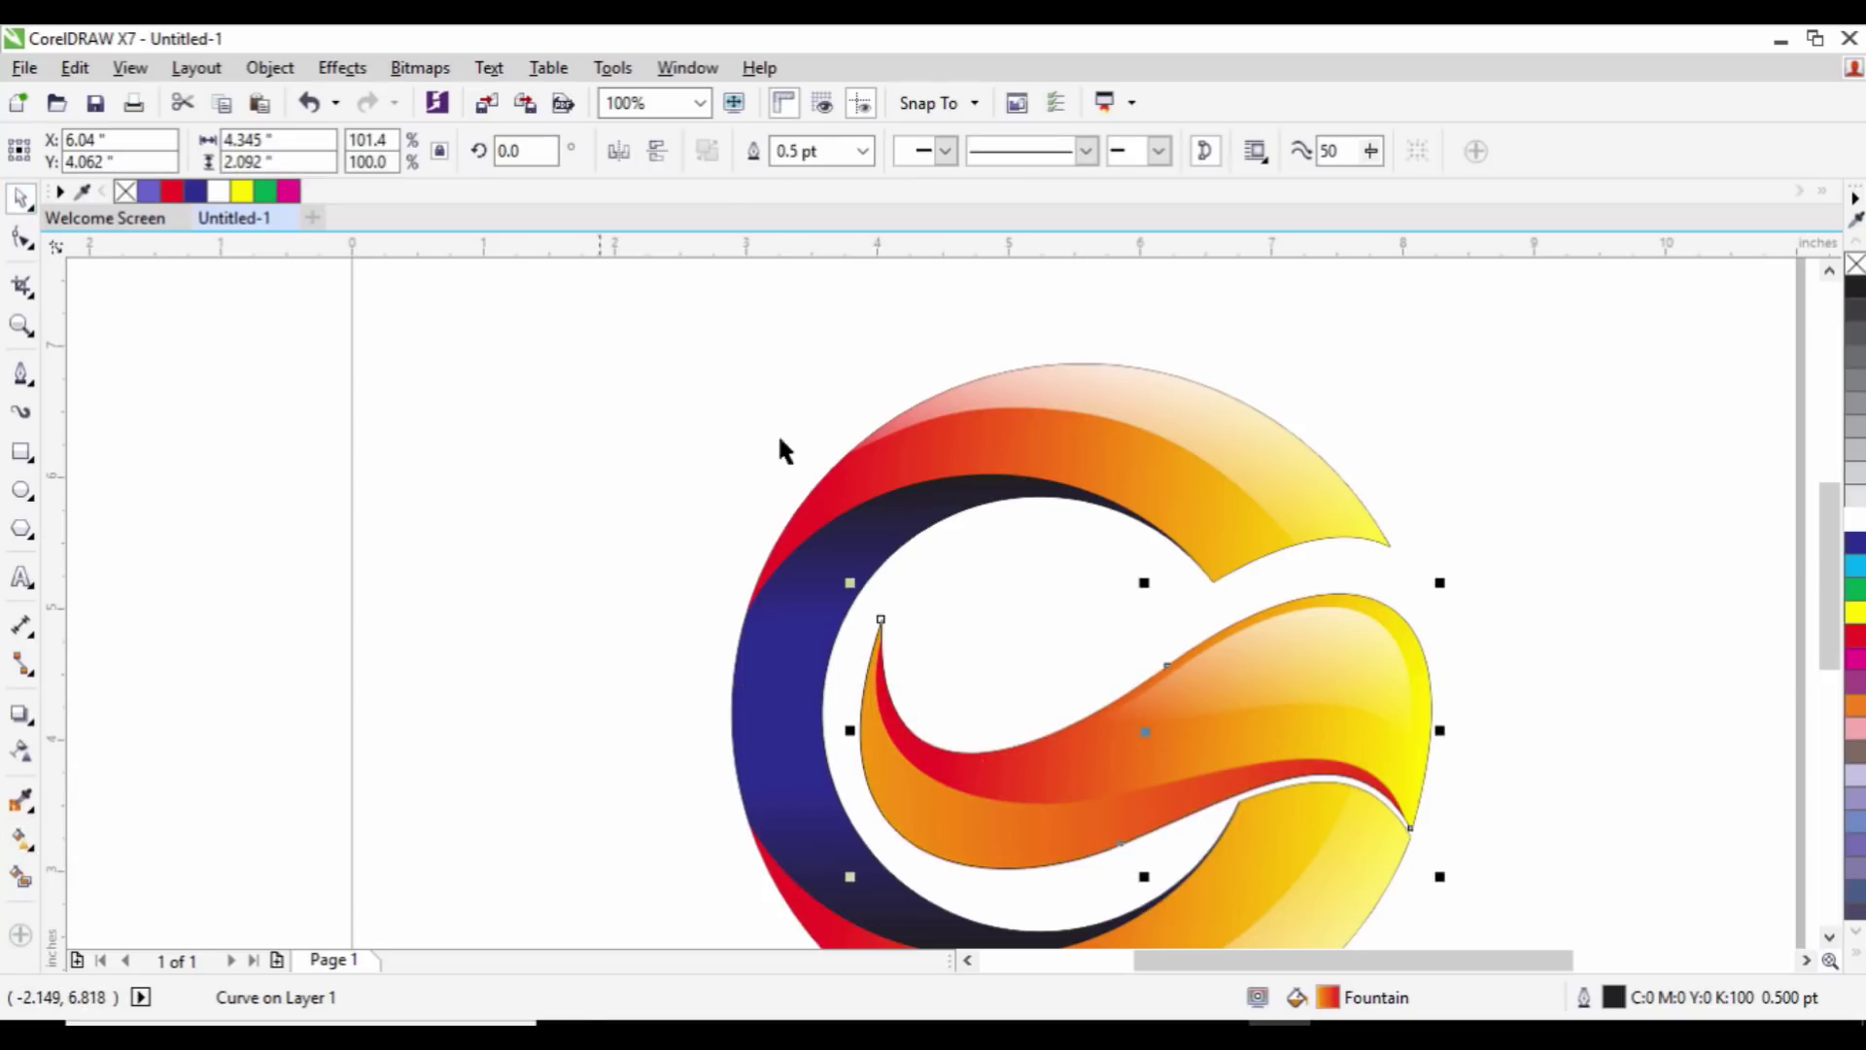
pyautogui.click(1016, 592)
pyautogui.scroll(-3, 1011, 608)
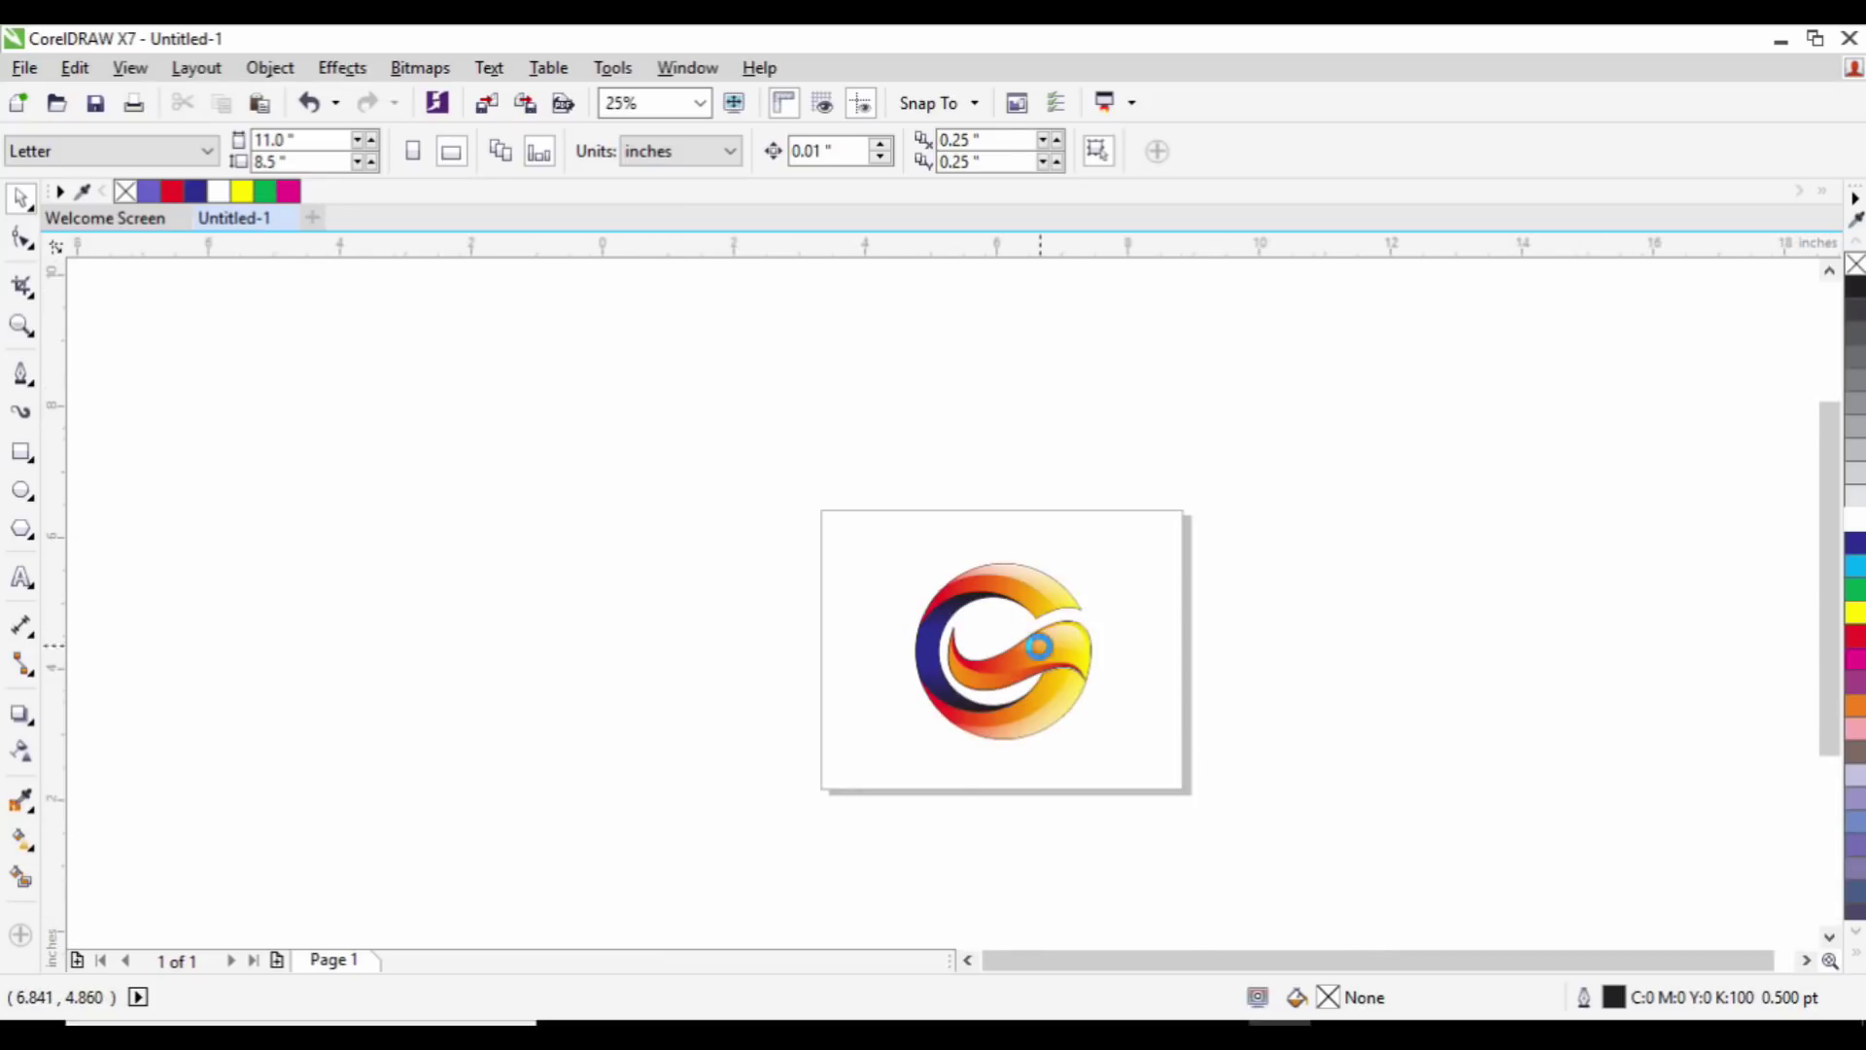
# Step: Remove the outlines from all logo parts
pyautogui.scroll(2, 1039, 646)
pyautogui.moveTo(668, 433); pyautogui.dragTo(1252, 892)
pyautogui.rightClick(125, 192)
pyautogui.click(1191, 581)
pyautogui.scroll(-2, 1009, 737)
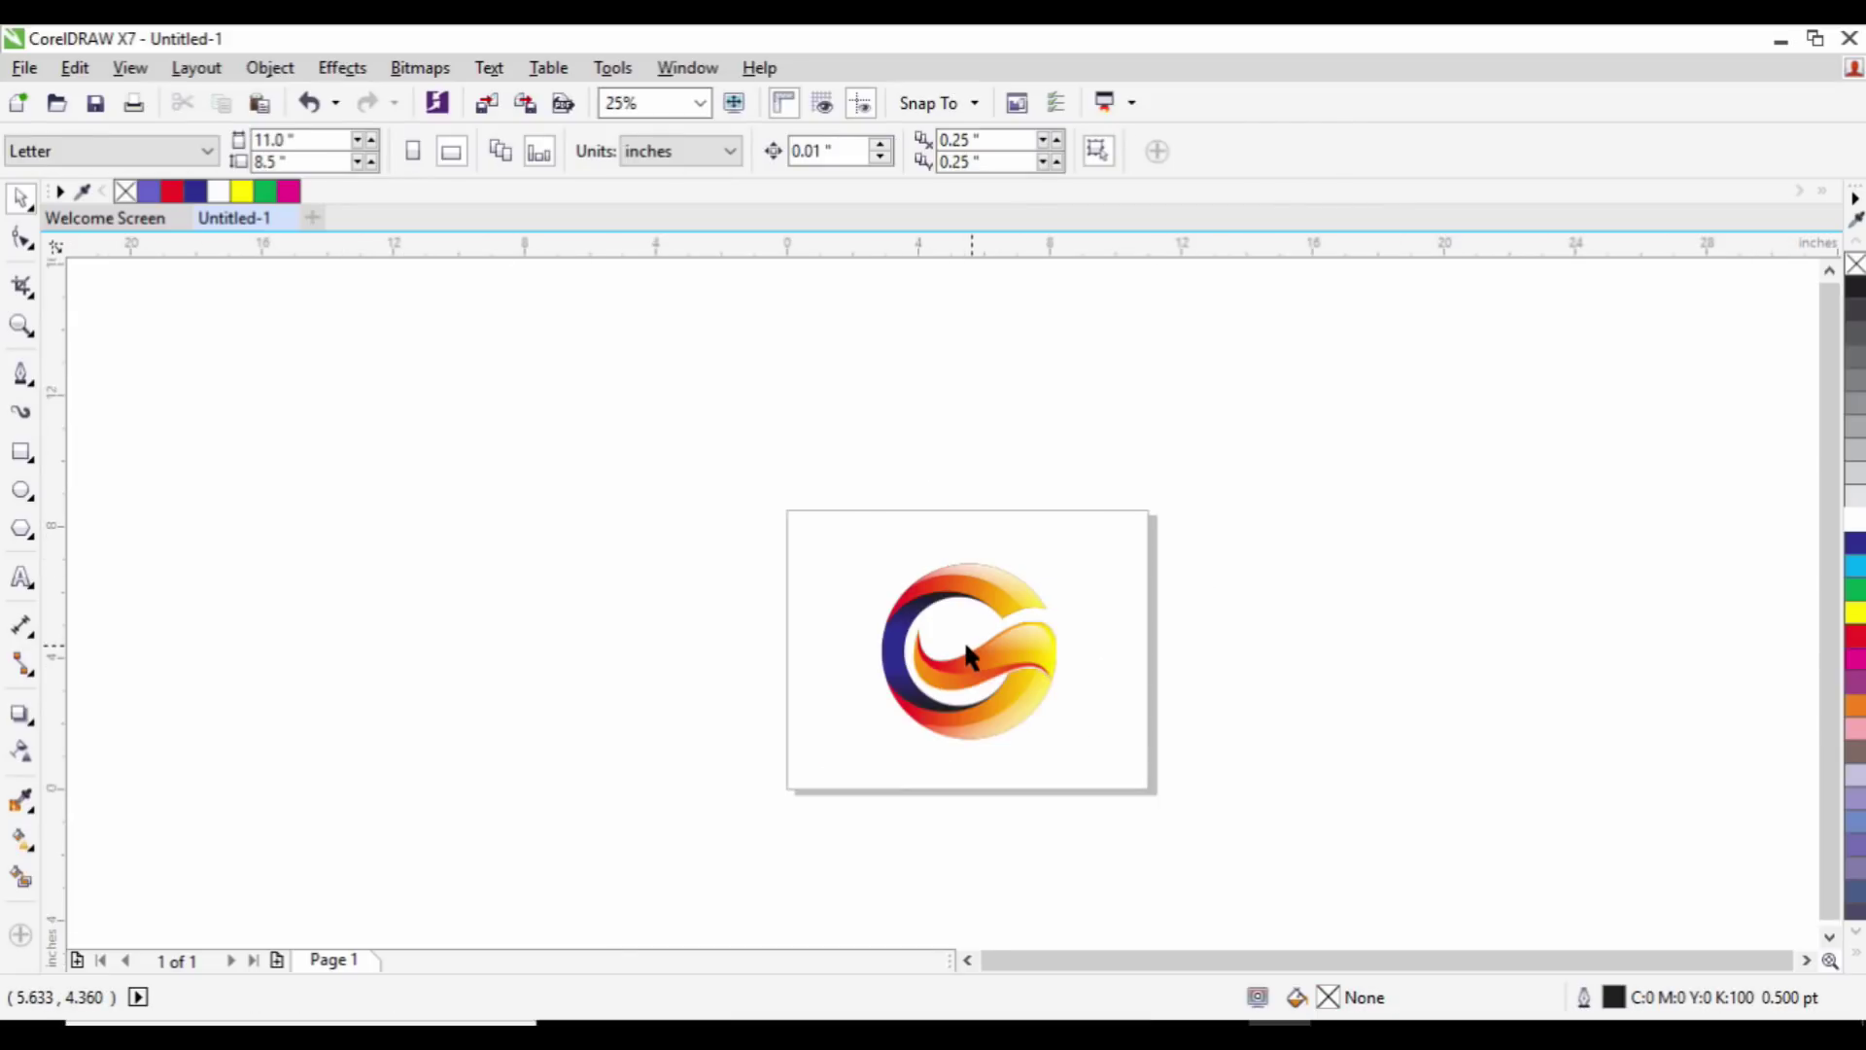
pyautogui.scroll(2, 948, 642)
# Step: Nudge the whole logo slightly up and left
pyautogui.moveTo(1042, 724); pyautogui.dragTo(1249, 918)
pyautogui.moveTo(991, 654); pyautogui.dragTo(985, 636)
pyautogui.scroll(2, 985, 636)
pyautogui.click(1378, 651)
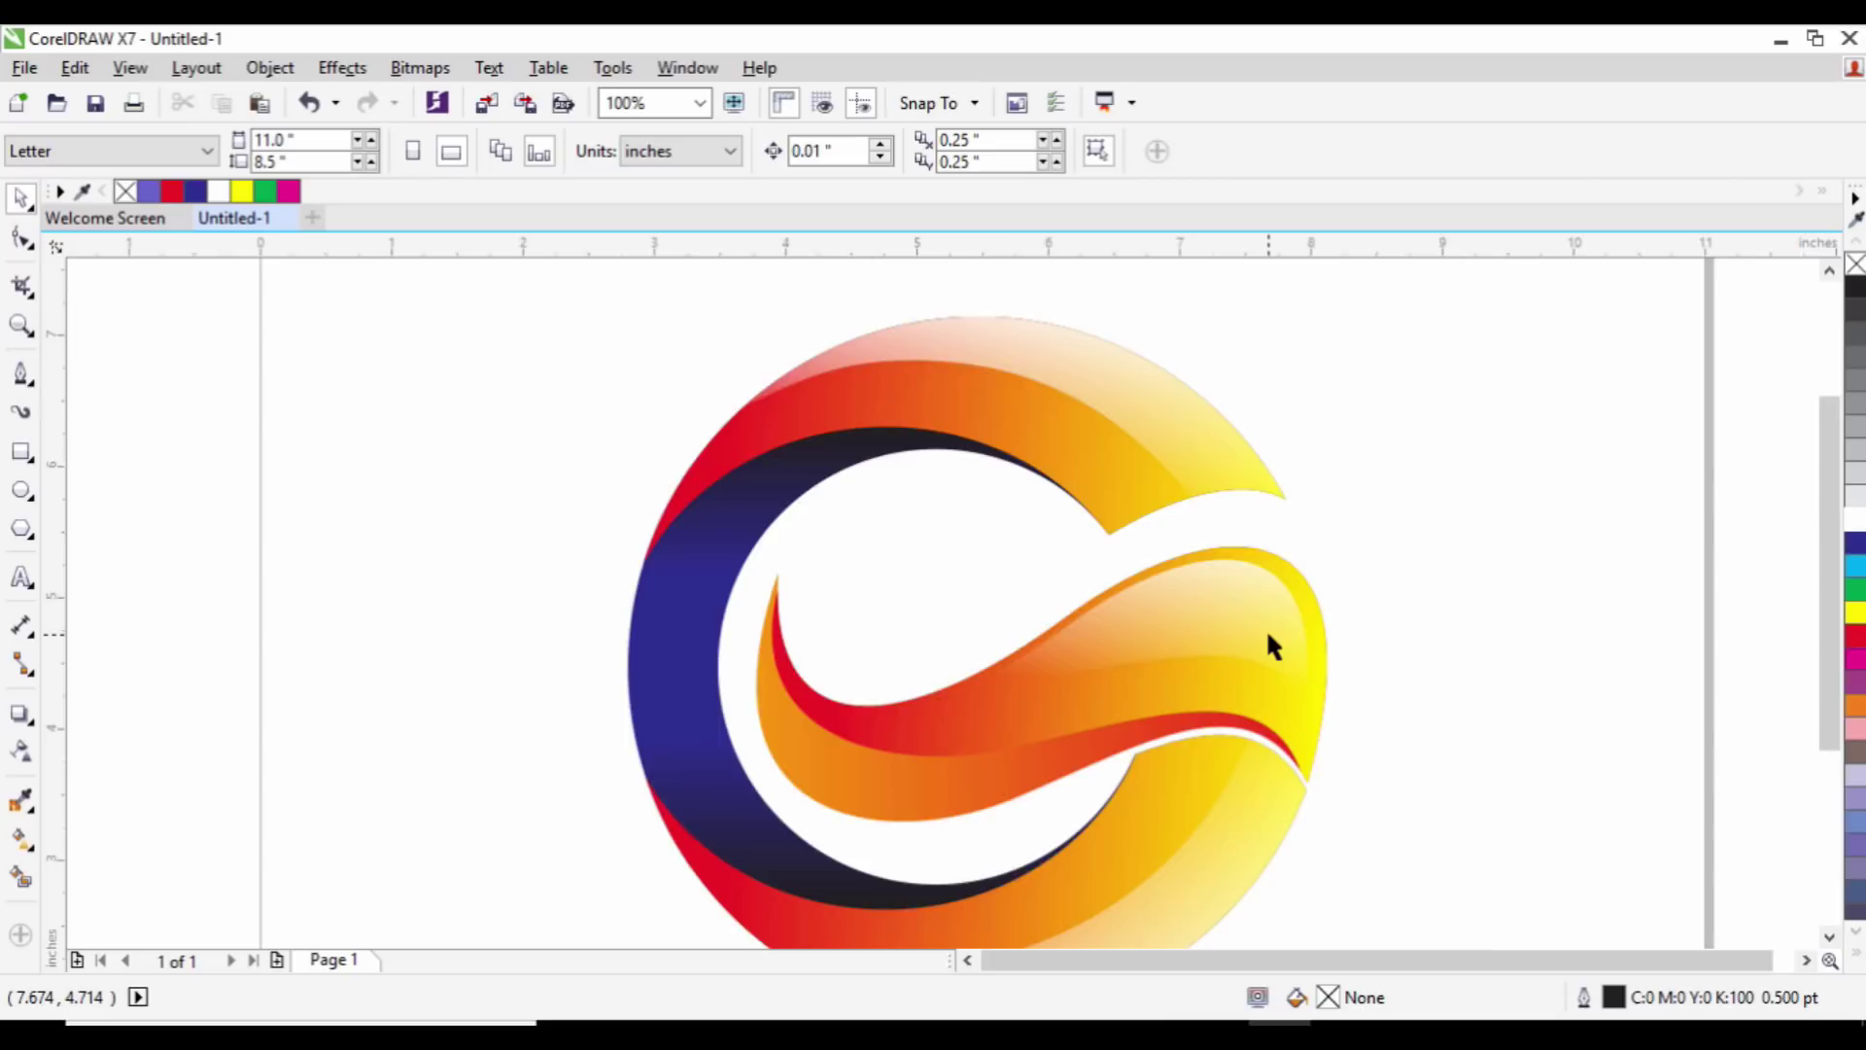
pyautogui.scroll(-2, 1265, 628)
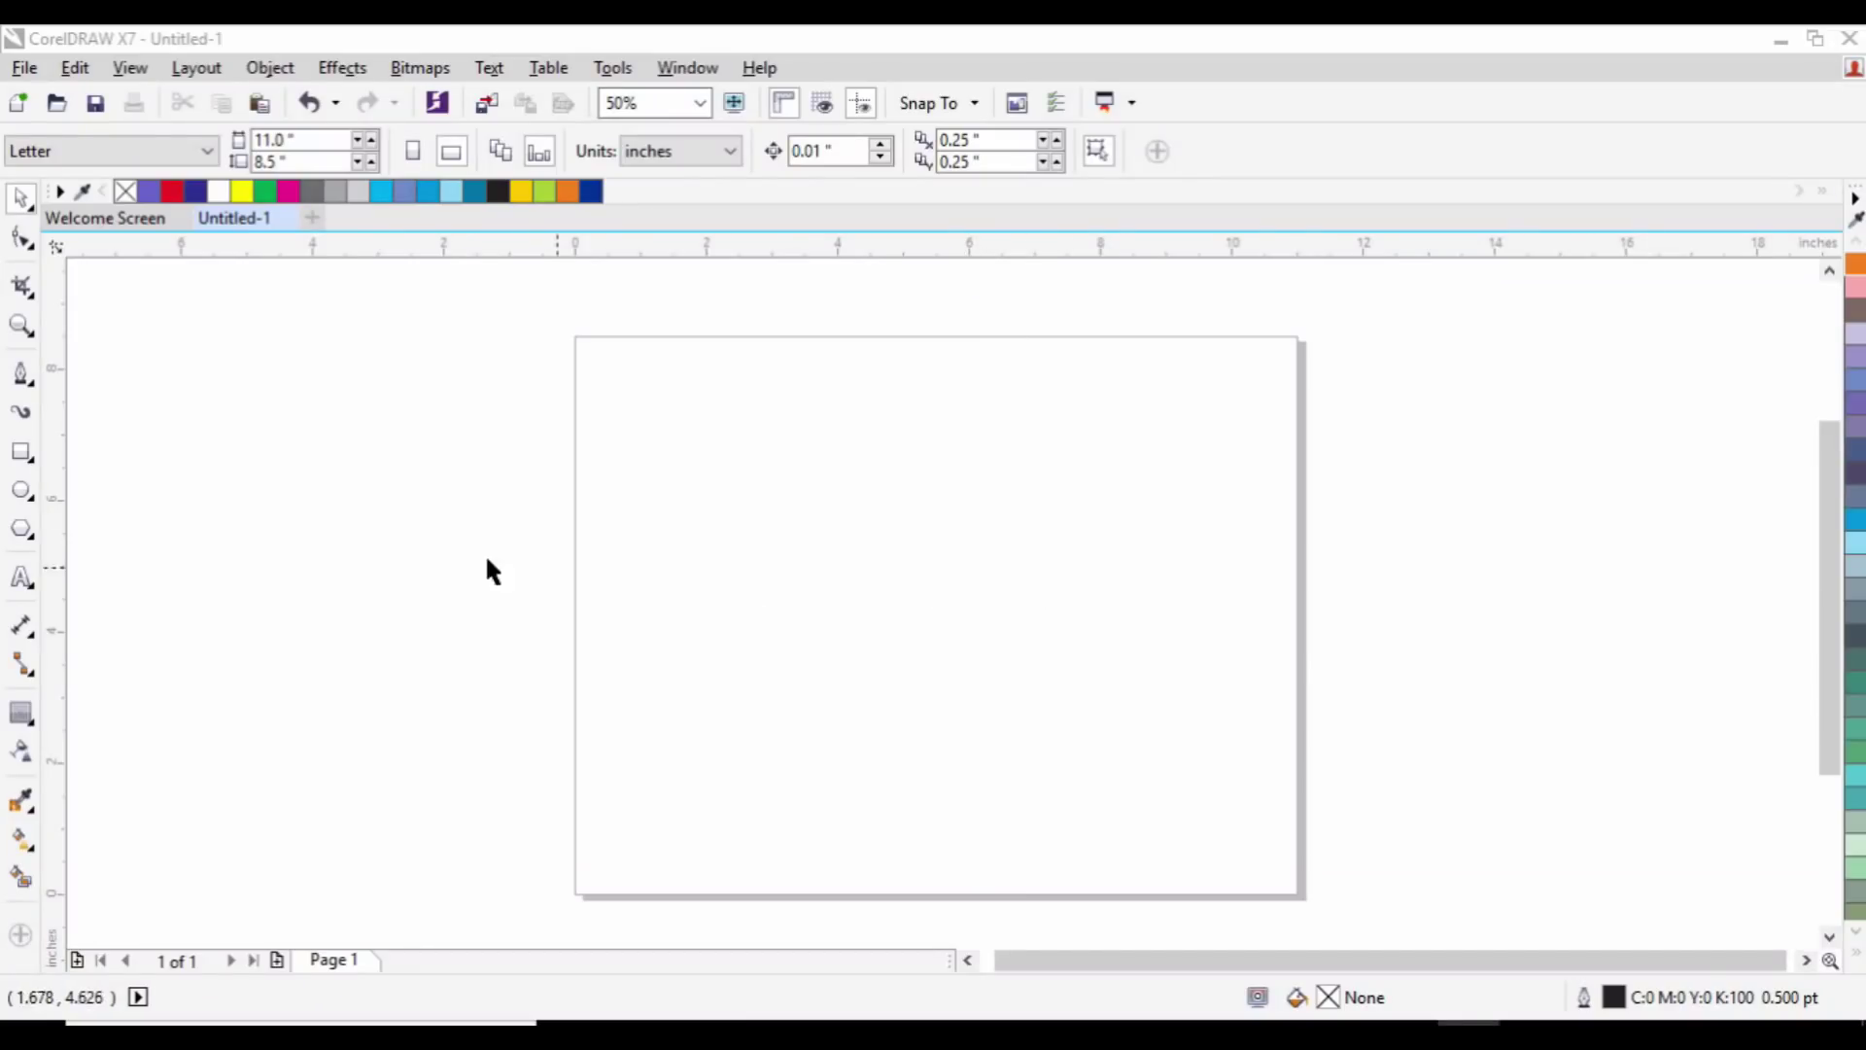
# Step: Draw a circle in the middle of the page with a 12.0 pt outline
pyautogui.click(25, 494)
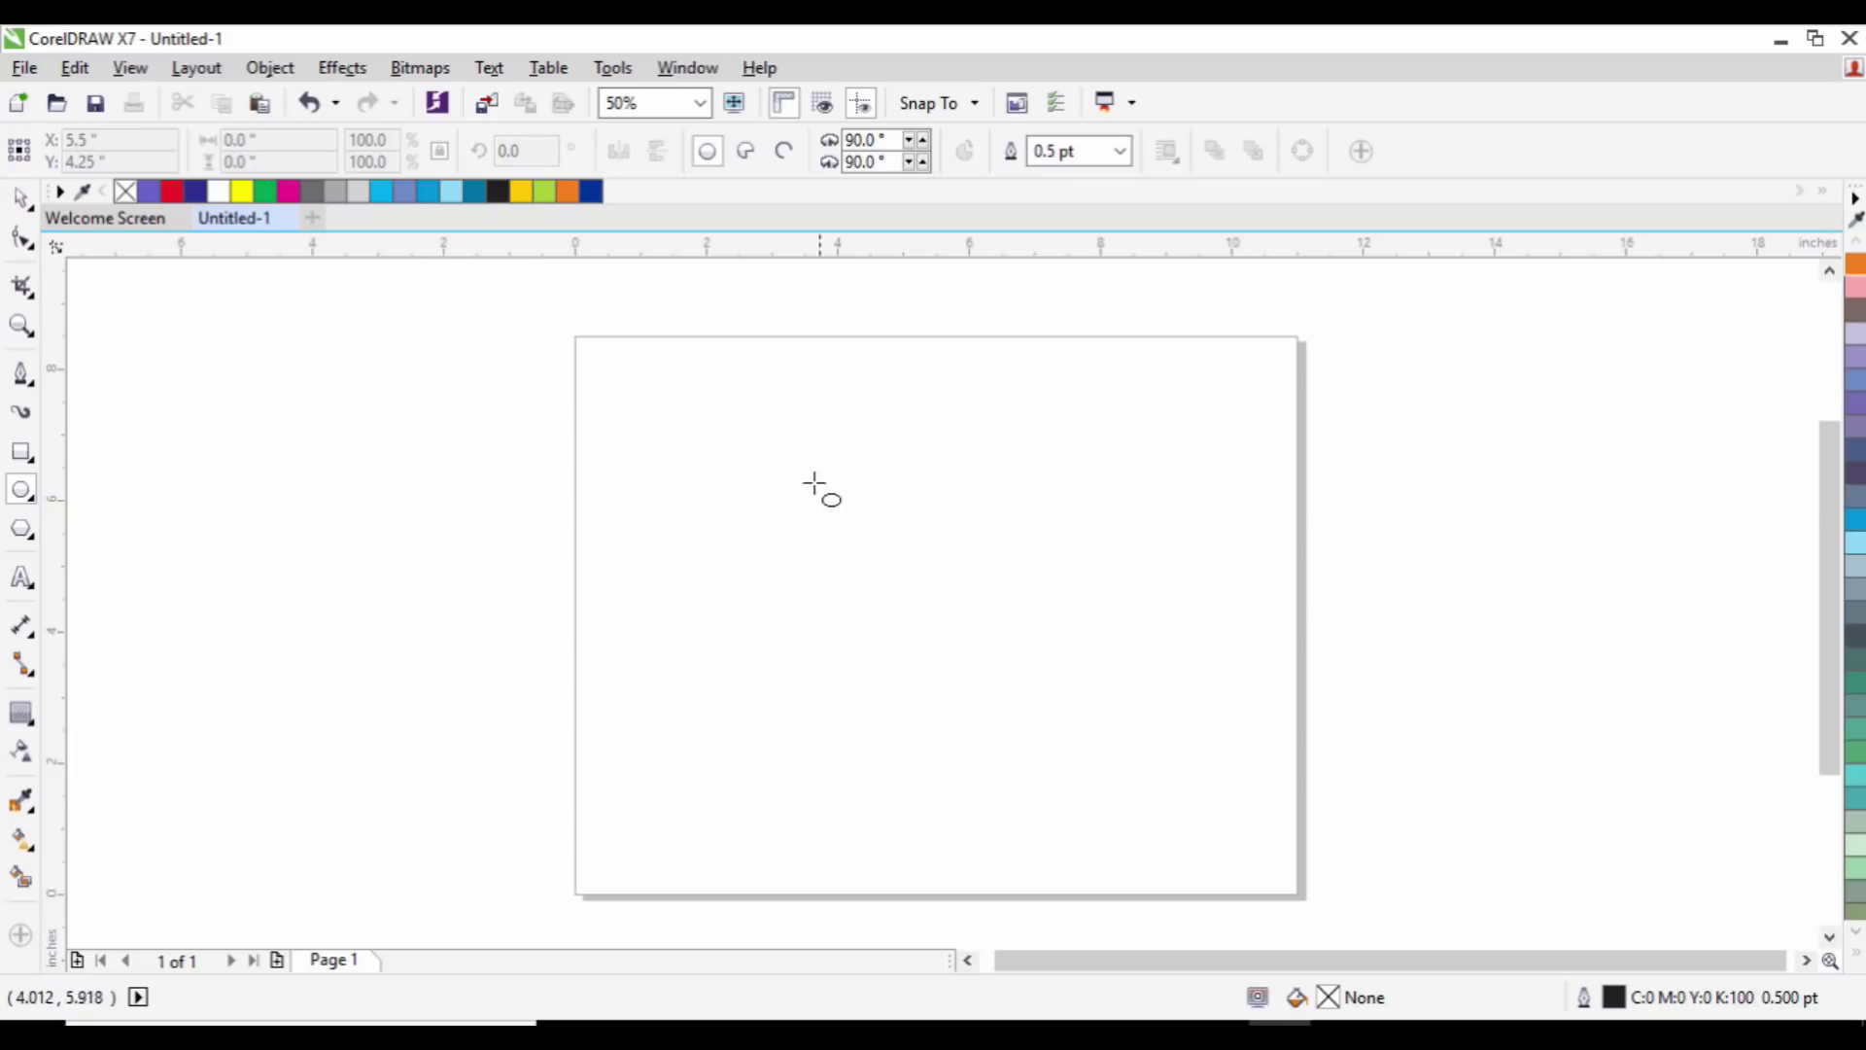
pyautogui.moveTo(814, 482); pyautogui.dragTo(1112, 779)
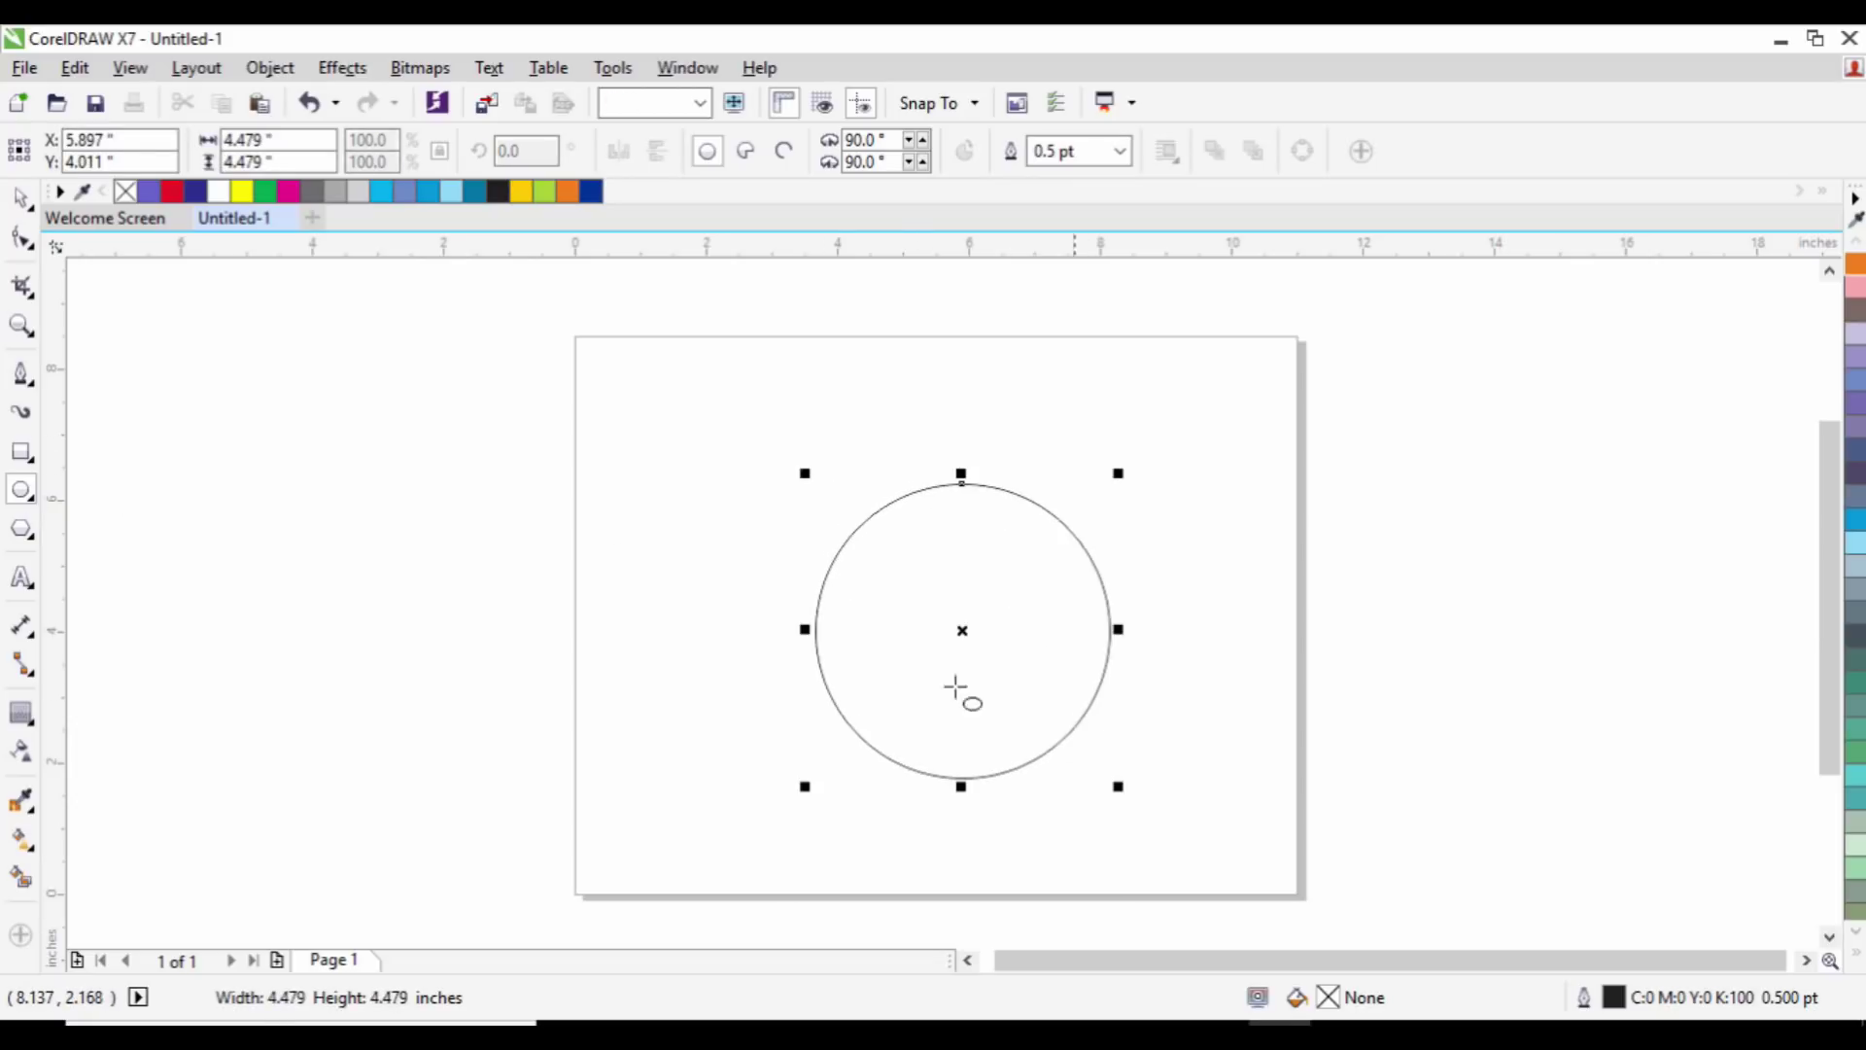
pyautogui.click(21, 198)
pyautogui.moveTo(1038, 646); pyautogui.dragTo(1000, 635)
pyautogui.scroll(1, 925, 617)
pyautogui.scroll(-1, 955, 600)
pyautogui.scroll(1, 956, 622)
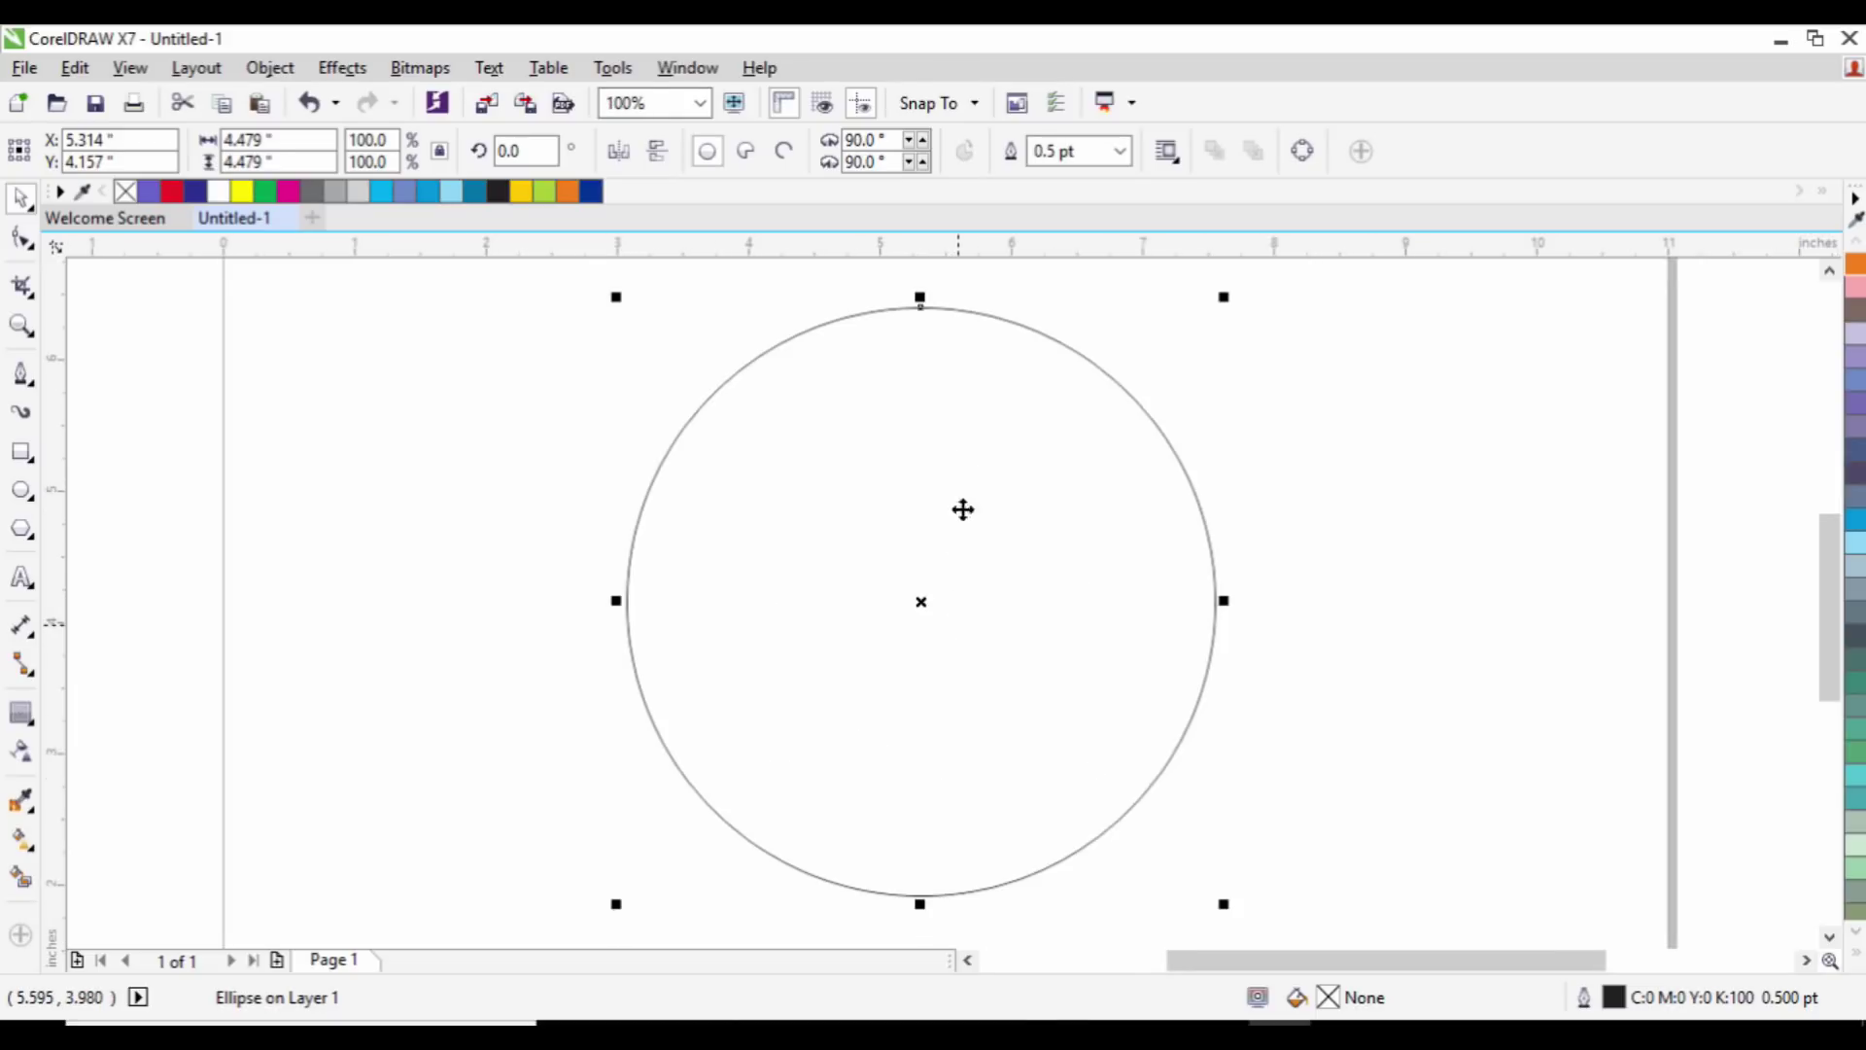
pyautogui.click(725, 219)
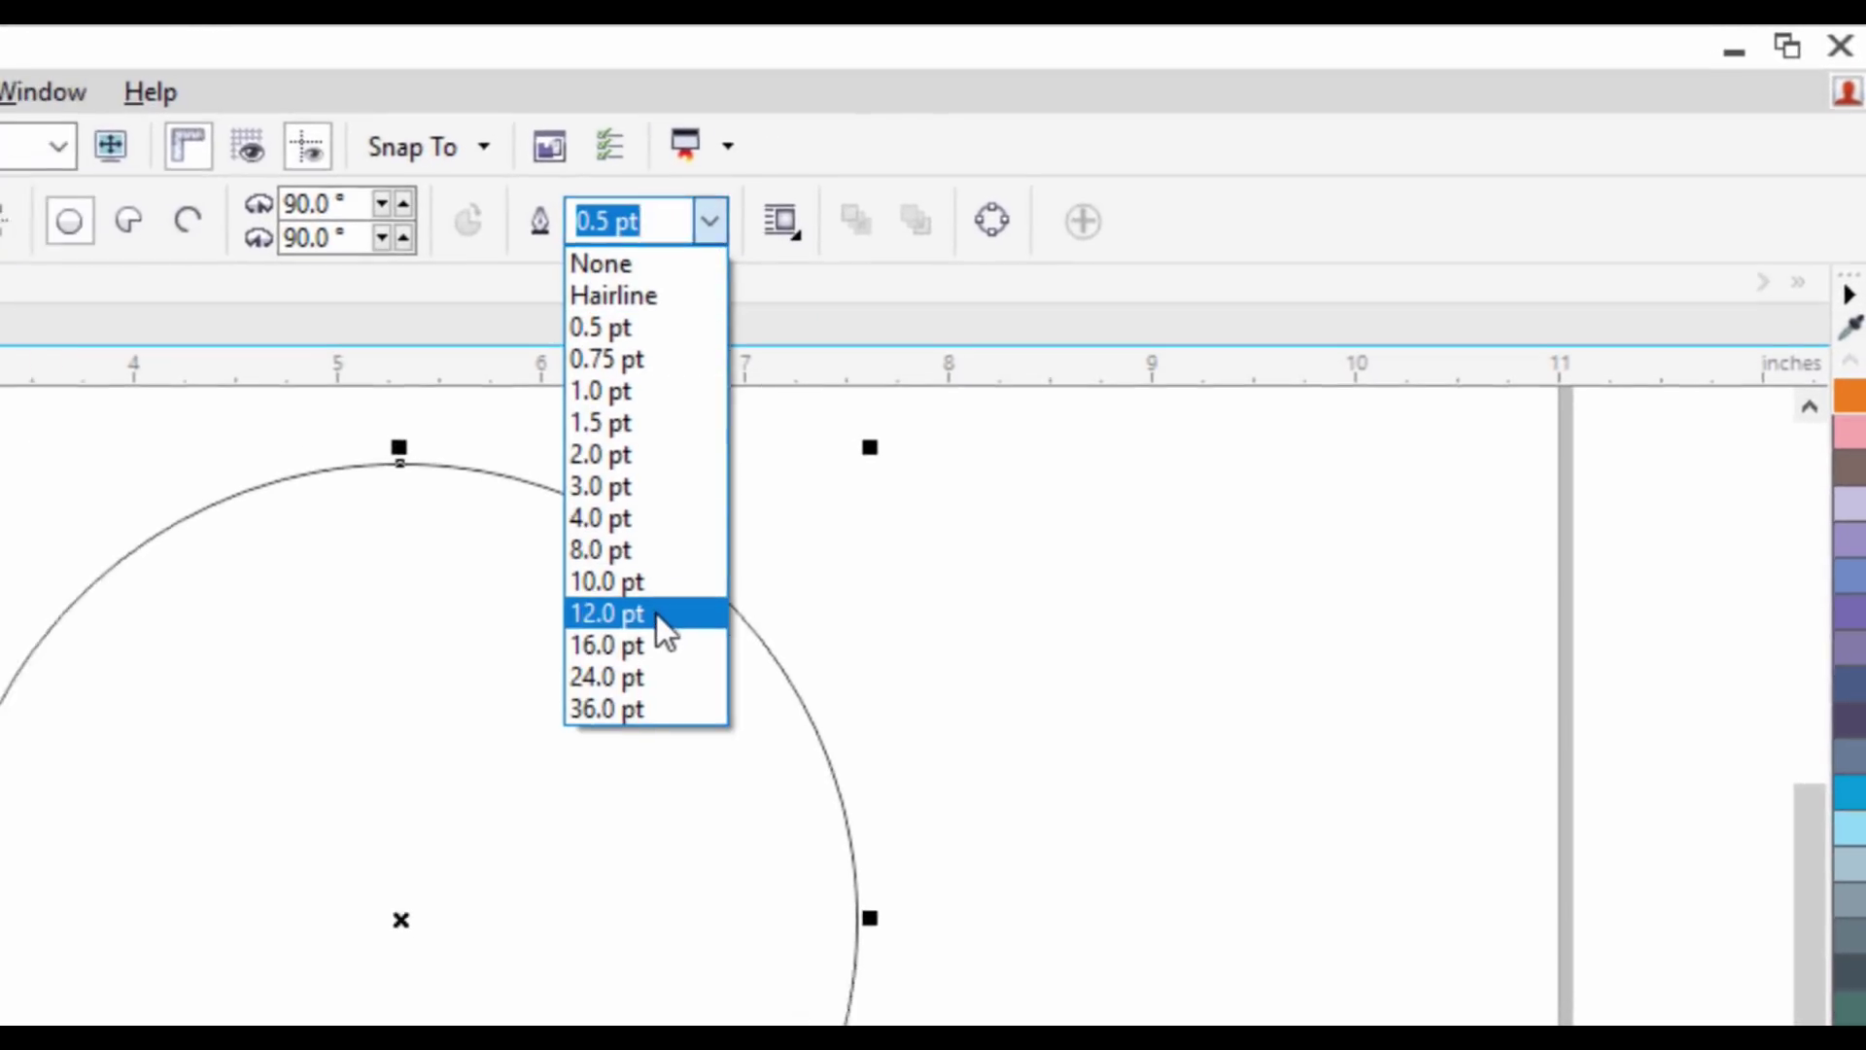
pyautogui.click(657, 615)
pyautogui.scroll(-1, 583, 700)
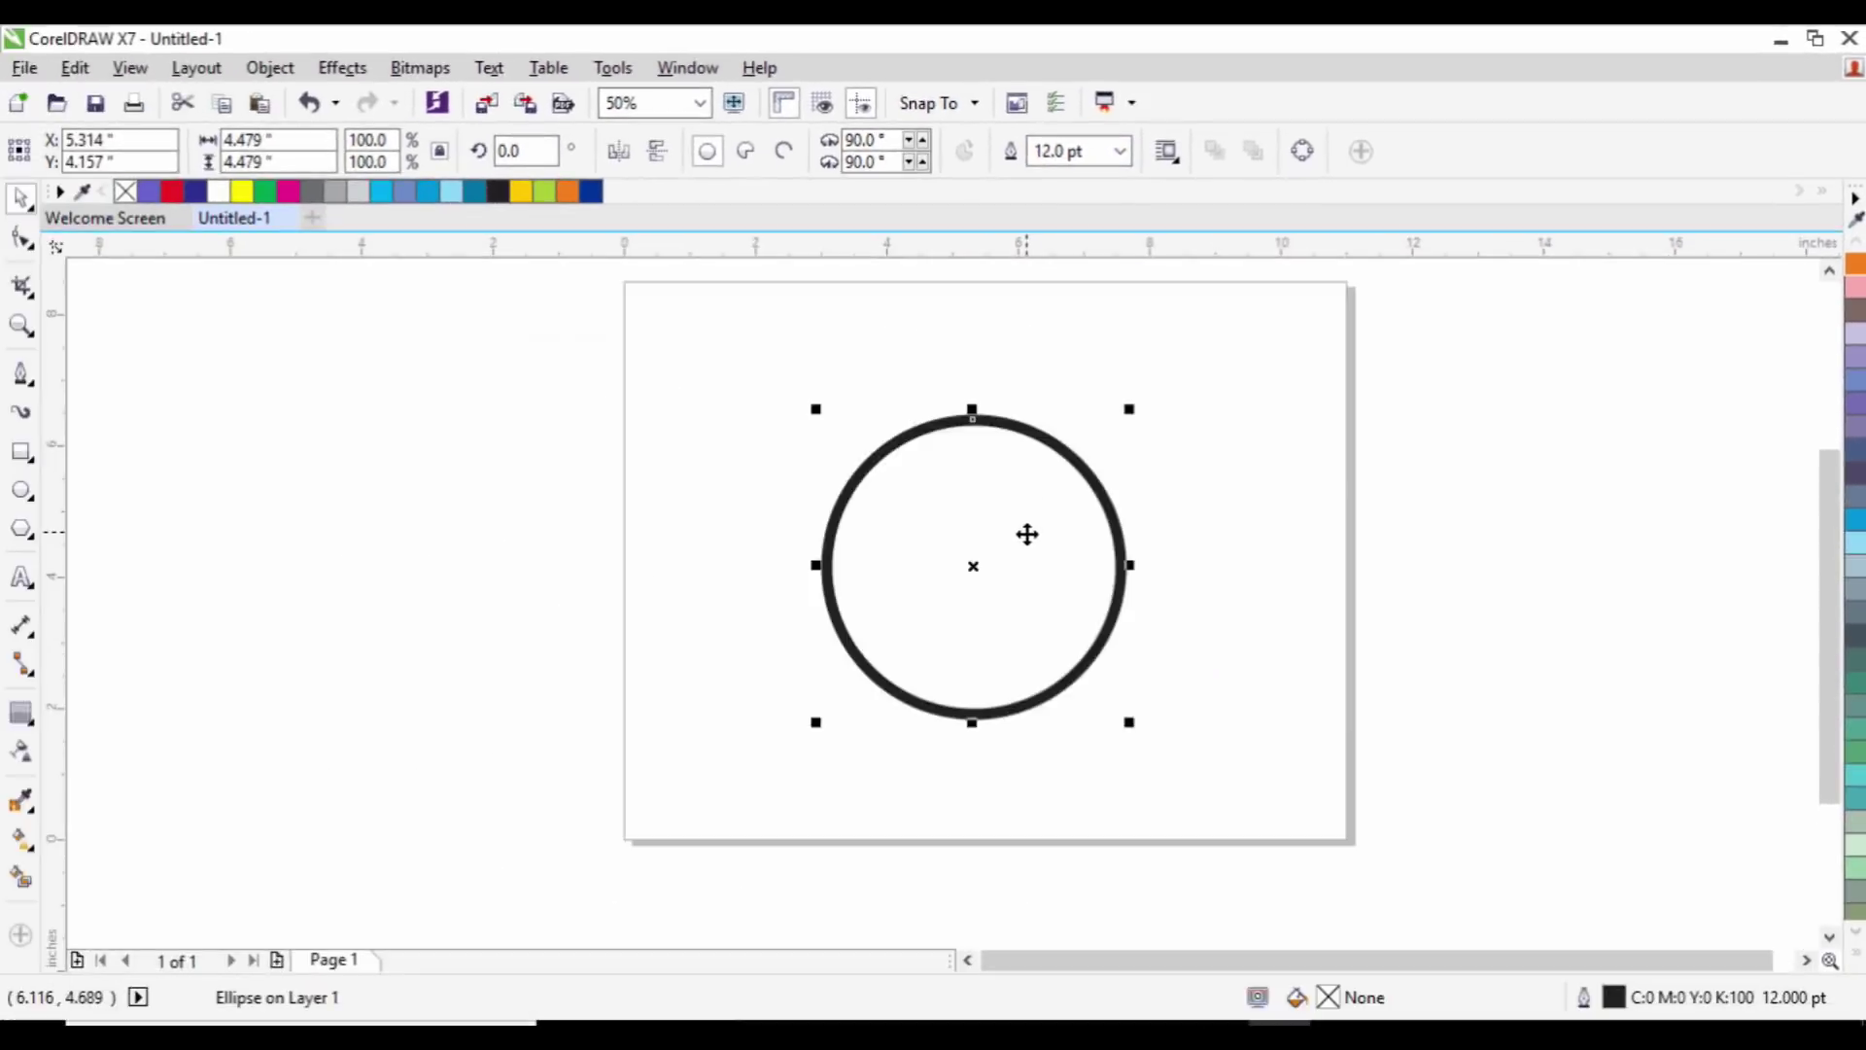
pyautogui.scroll(1, 549, 797)
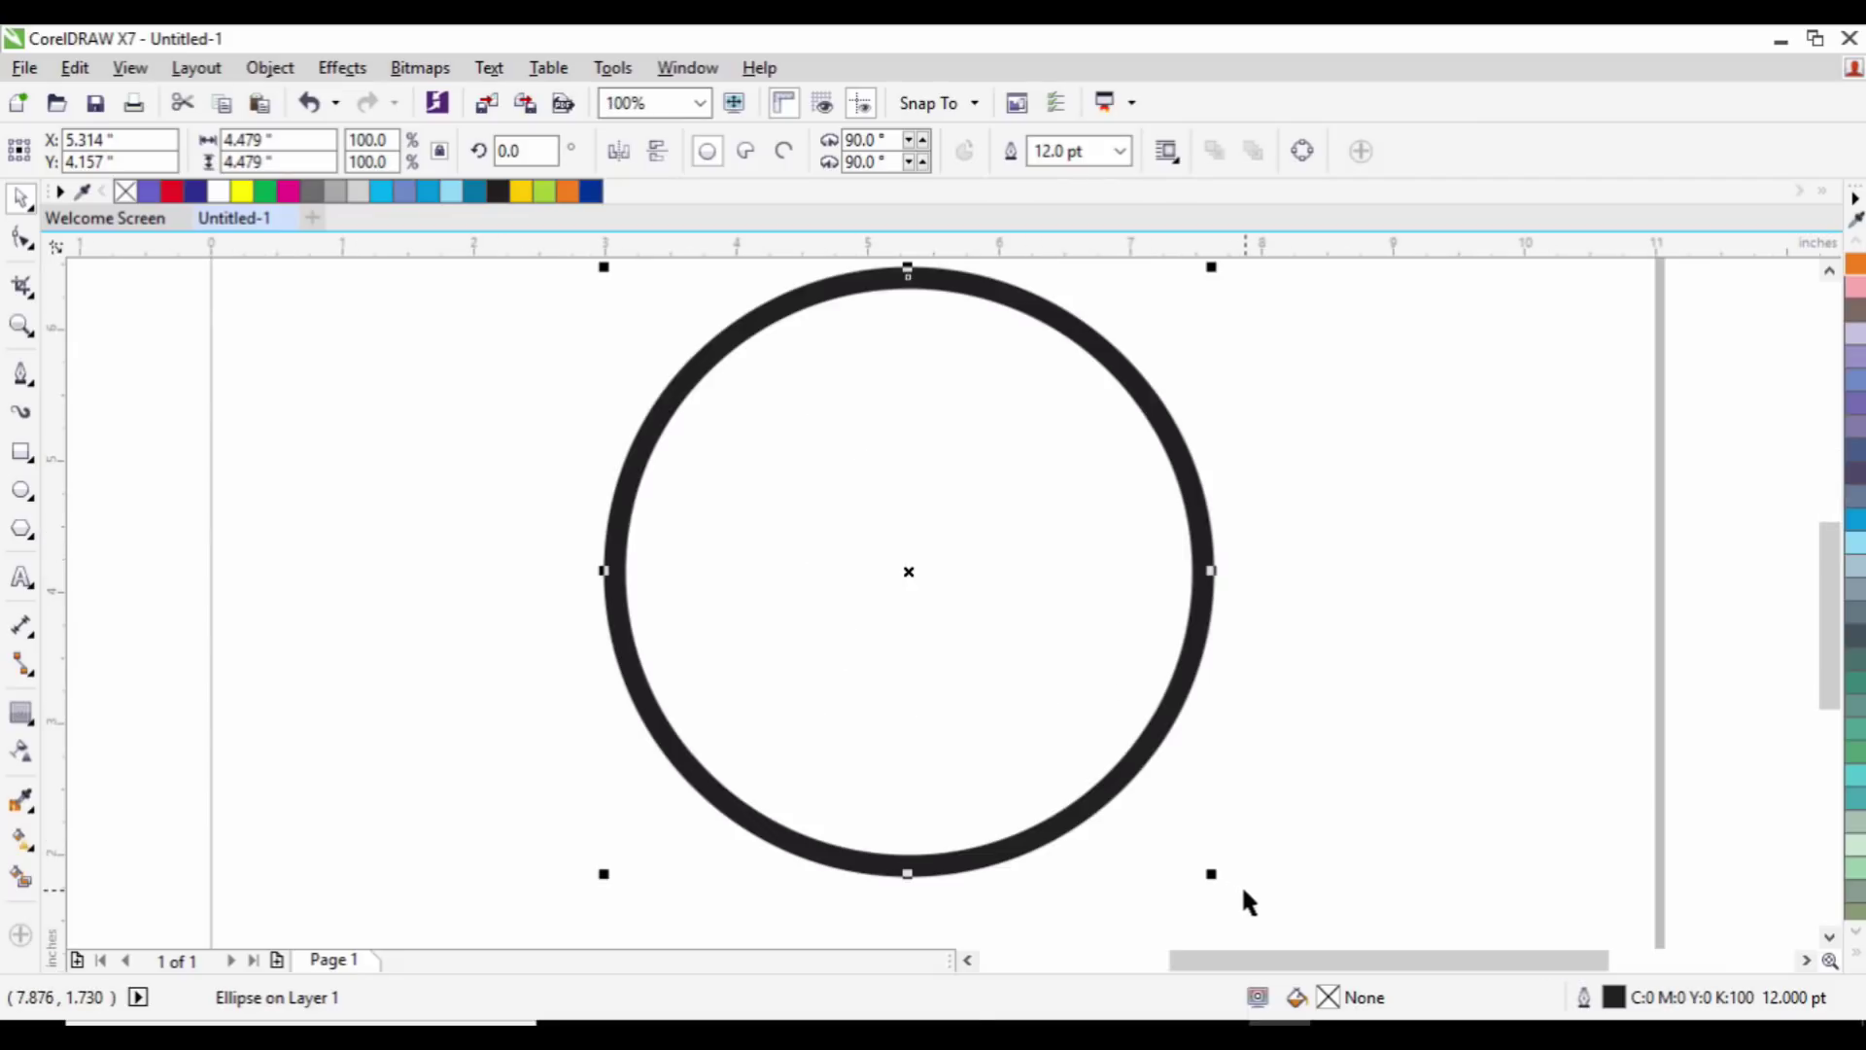
# Step: Scale a copy of the circle inside the ring and give it a hairline outline
pyautogui.moveTo(1216, 874); pyautogui.dragTo(1179, 862)
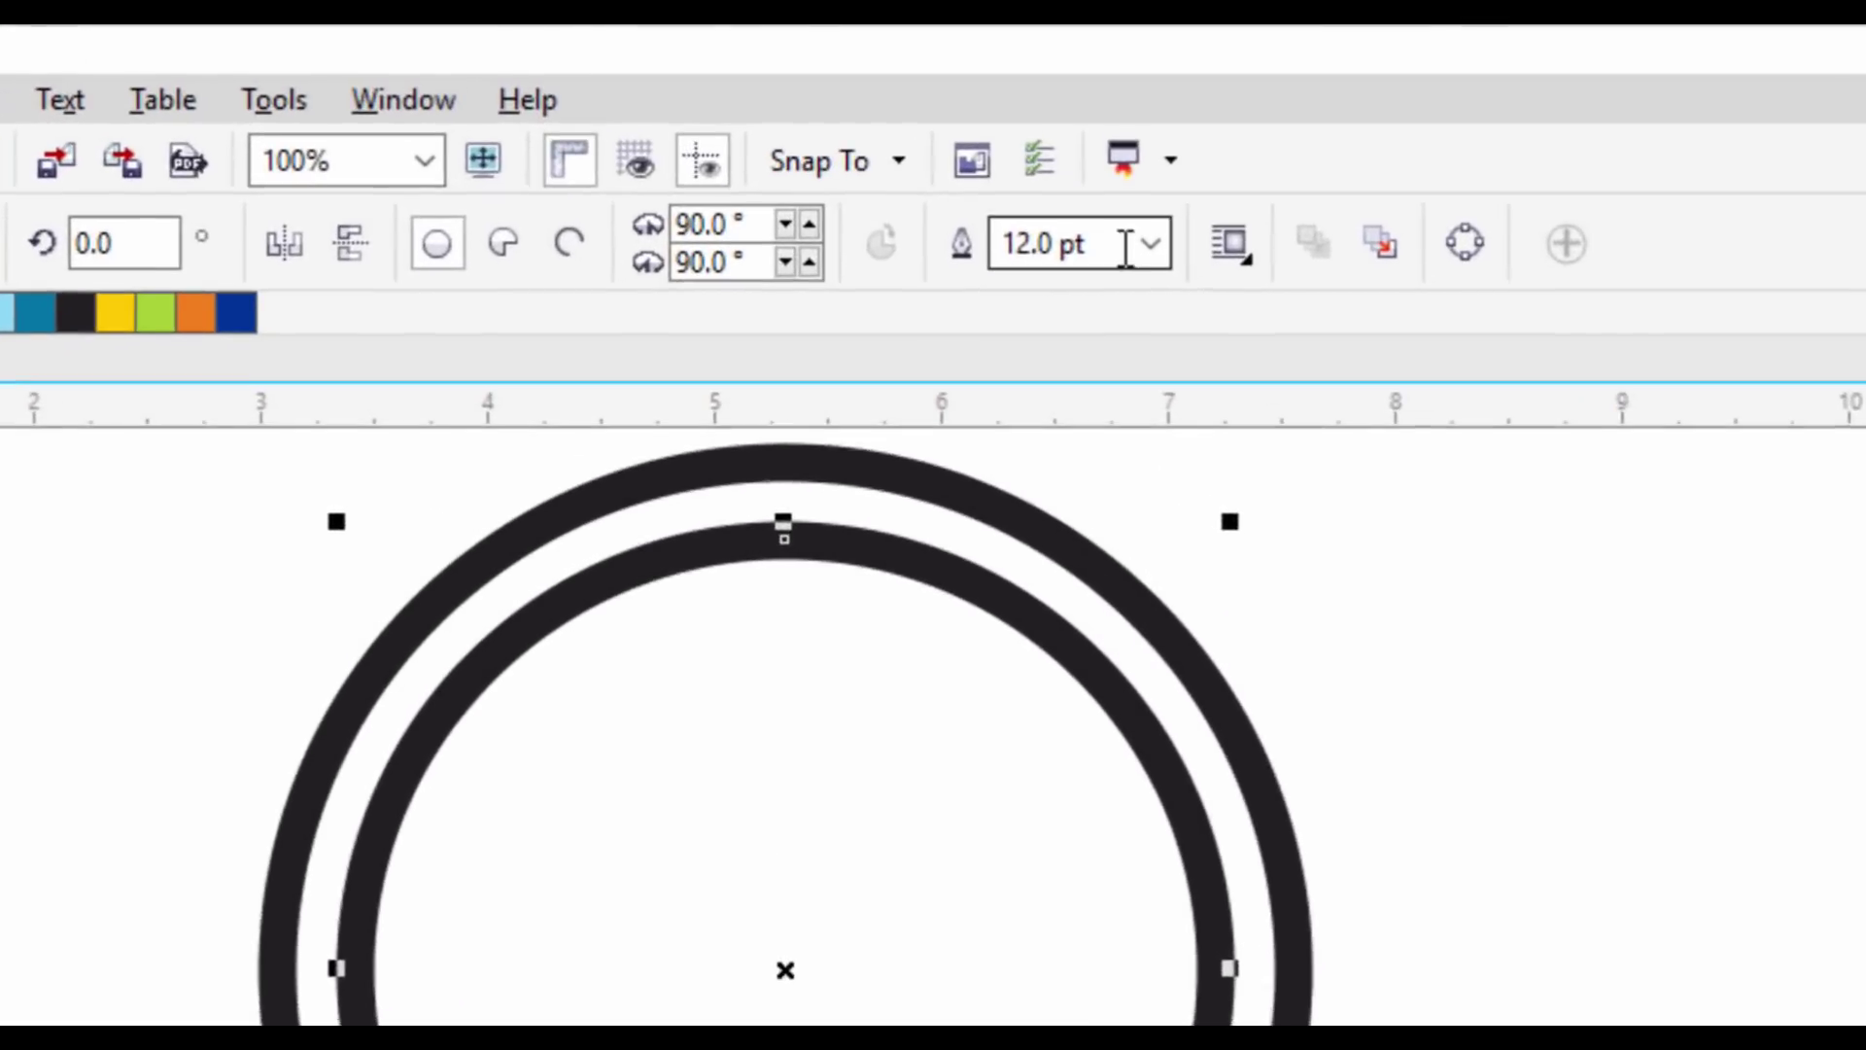
pyautogui.click(1121, 151)
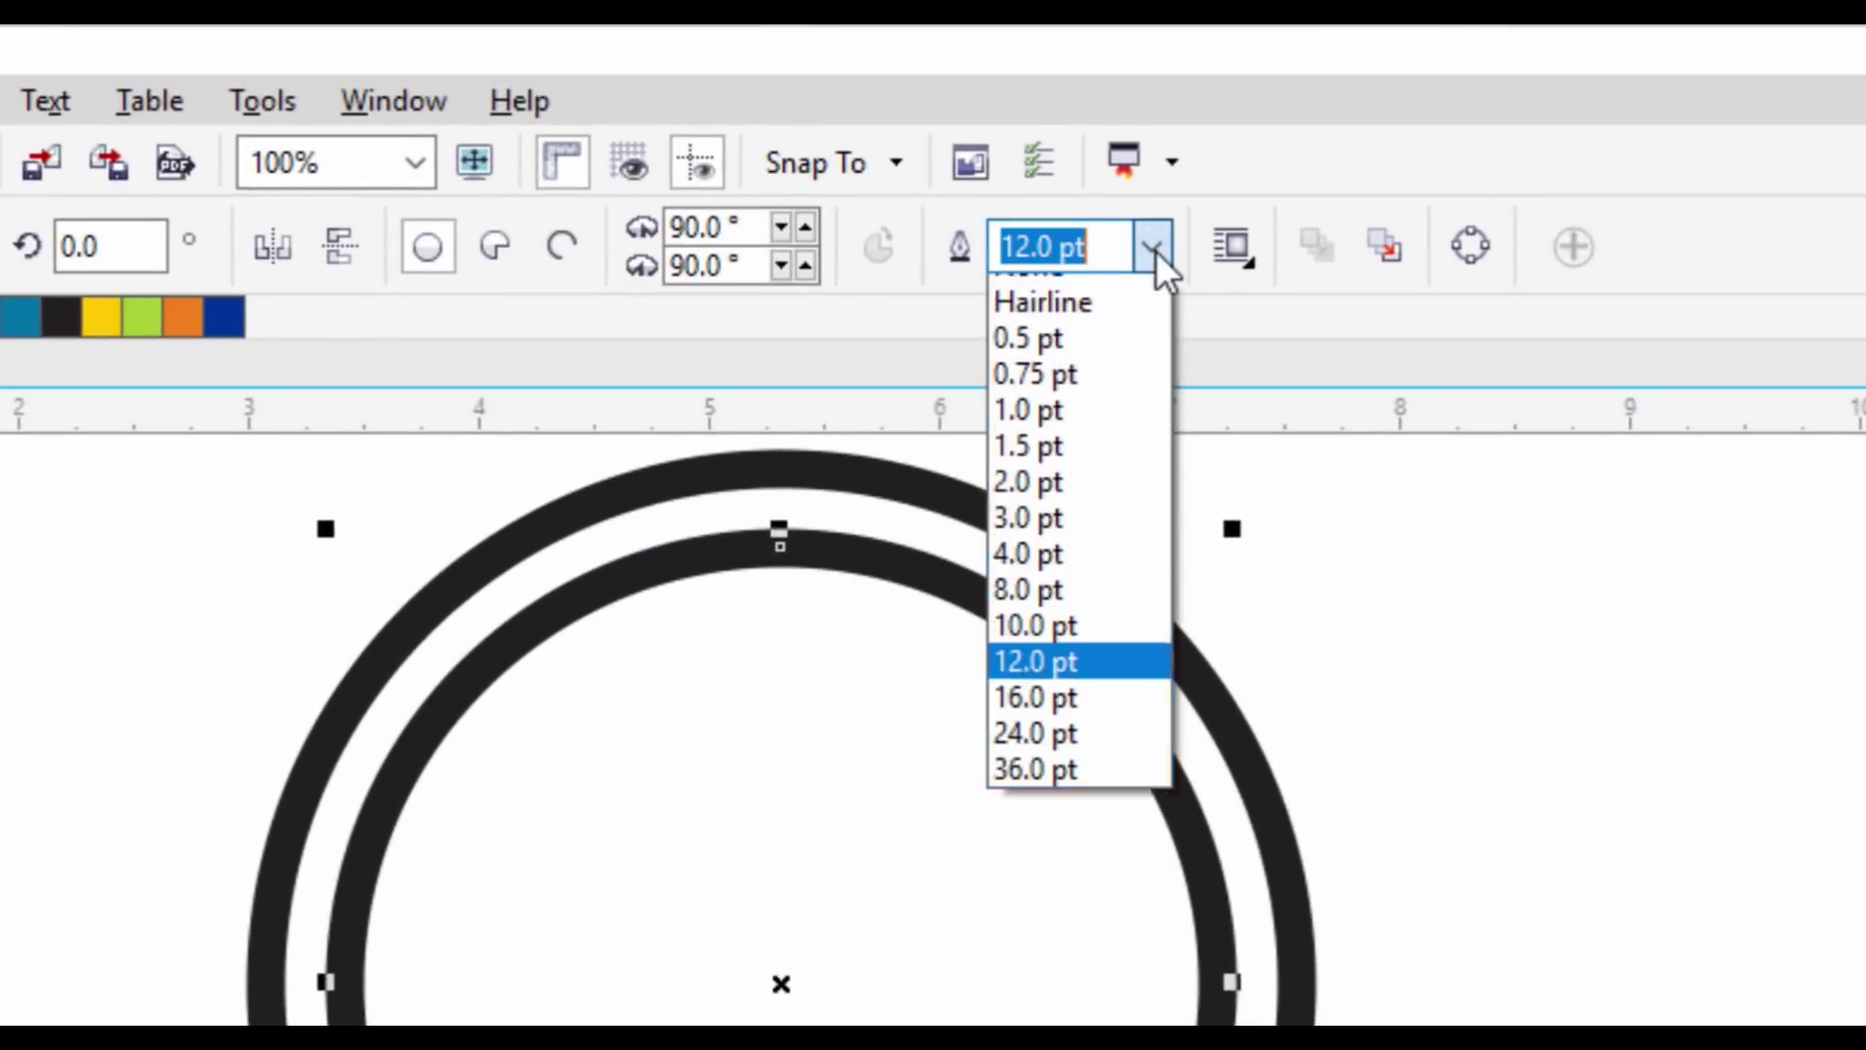
pyautogui.click(1030, 341)
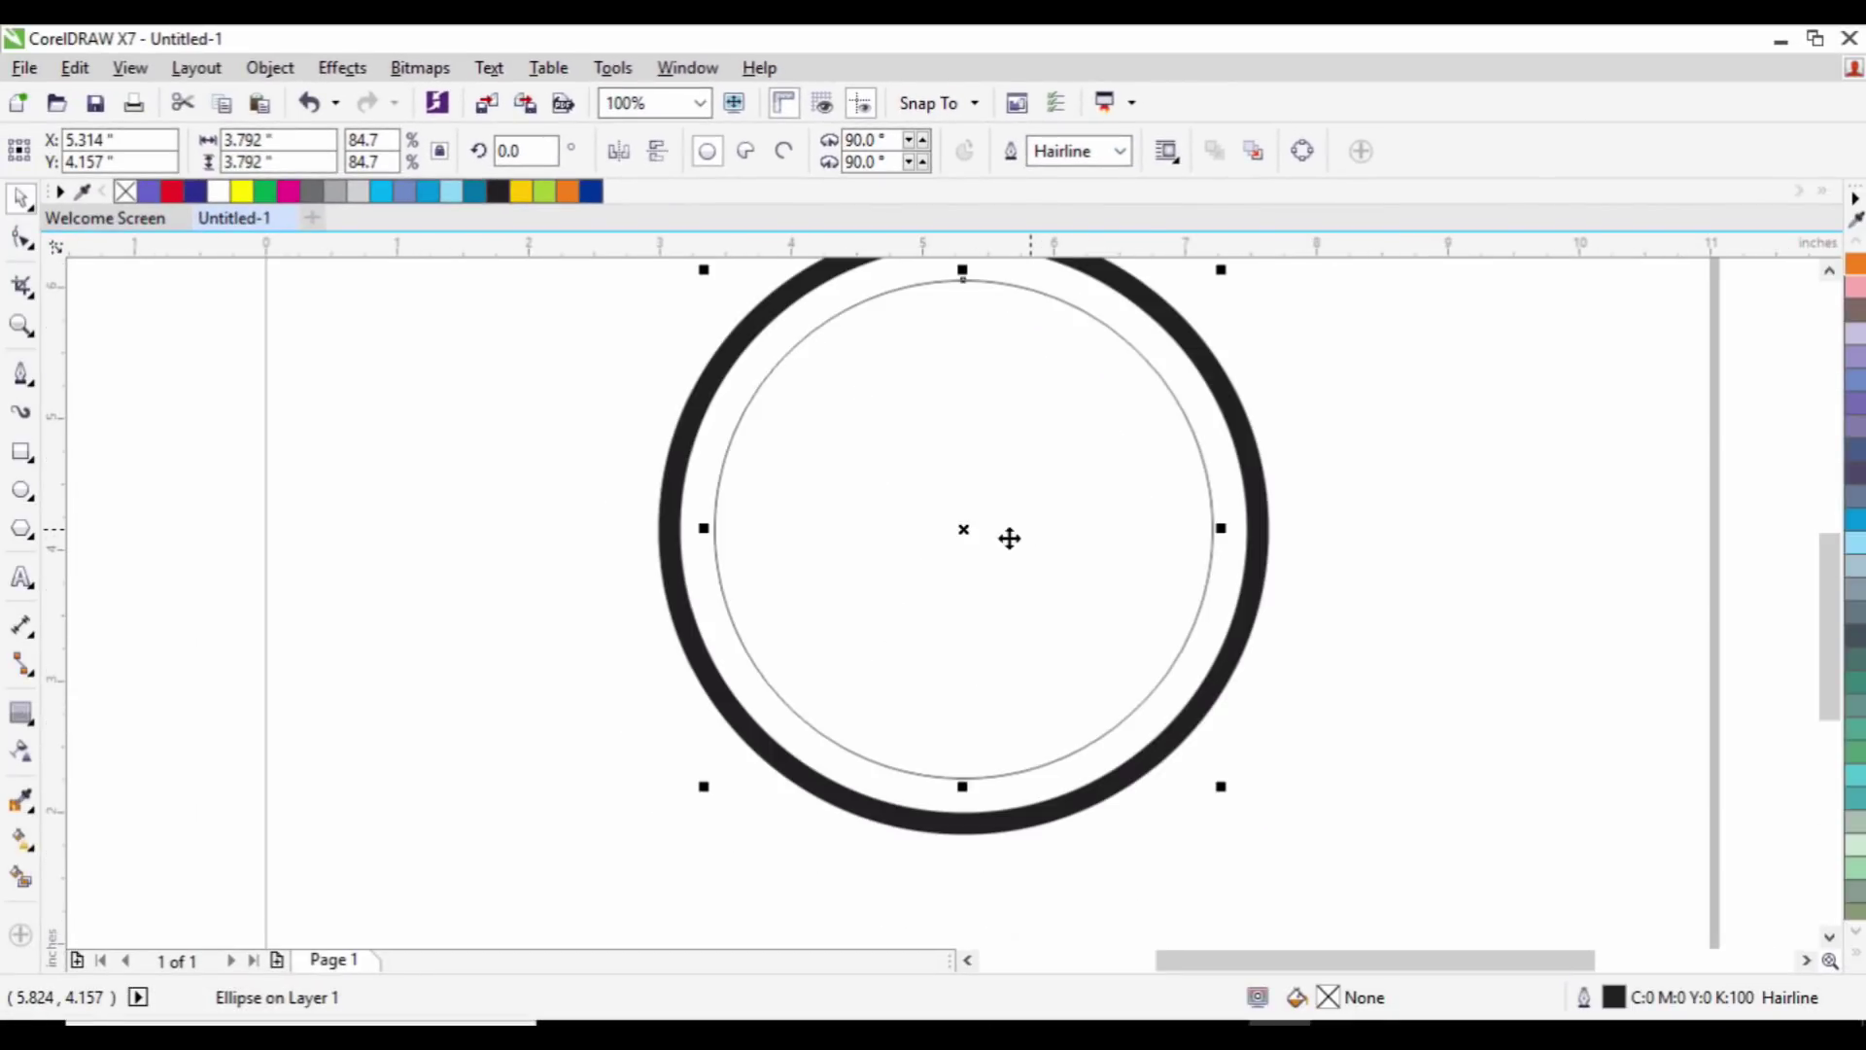
pyautogui.click(20, 839)
# Step: Fill the inner circle with a radial gradient, light blue centre to dark blue edge
pyautogui.moveTo(963, 495); pyautogui.dragTo(1083, 746)
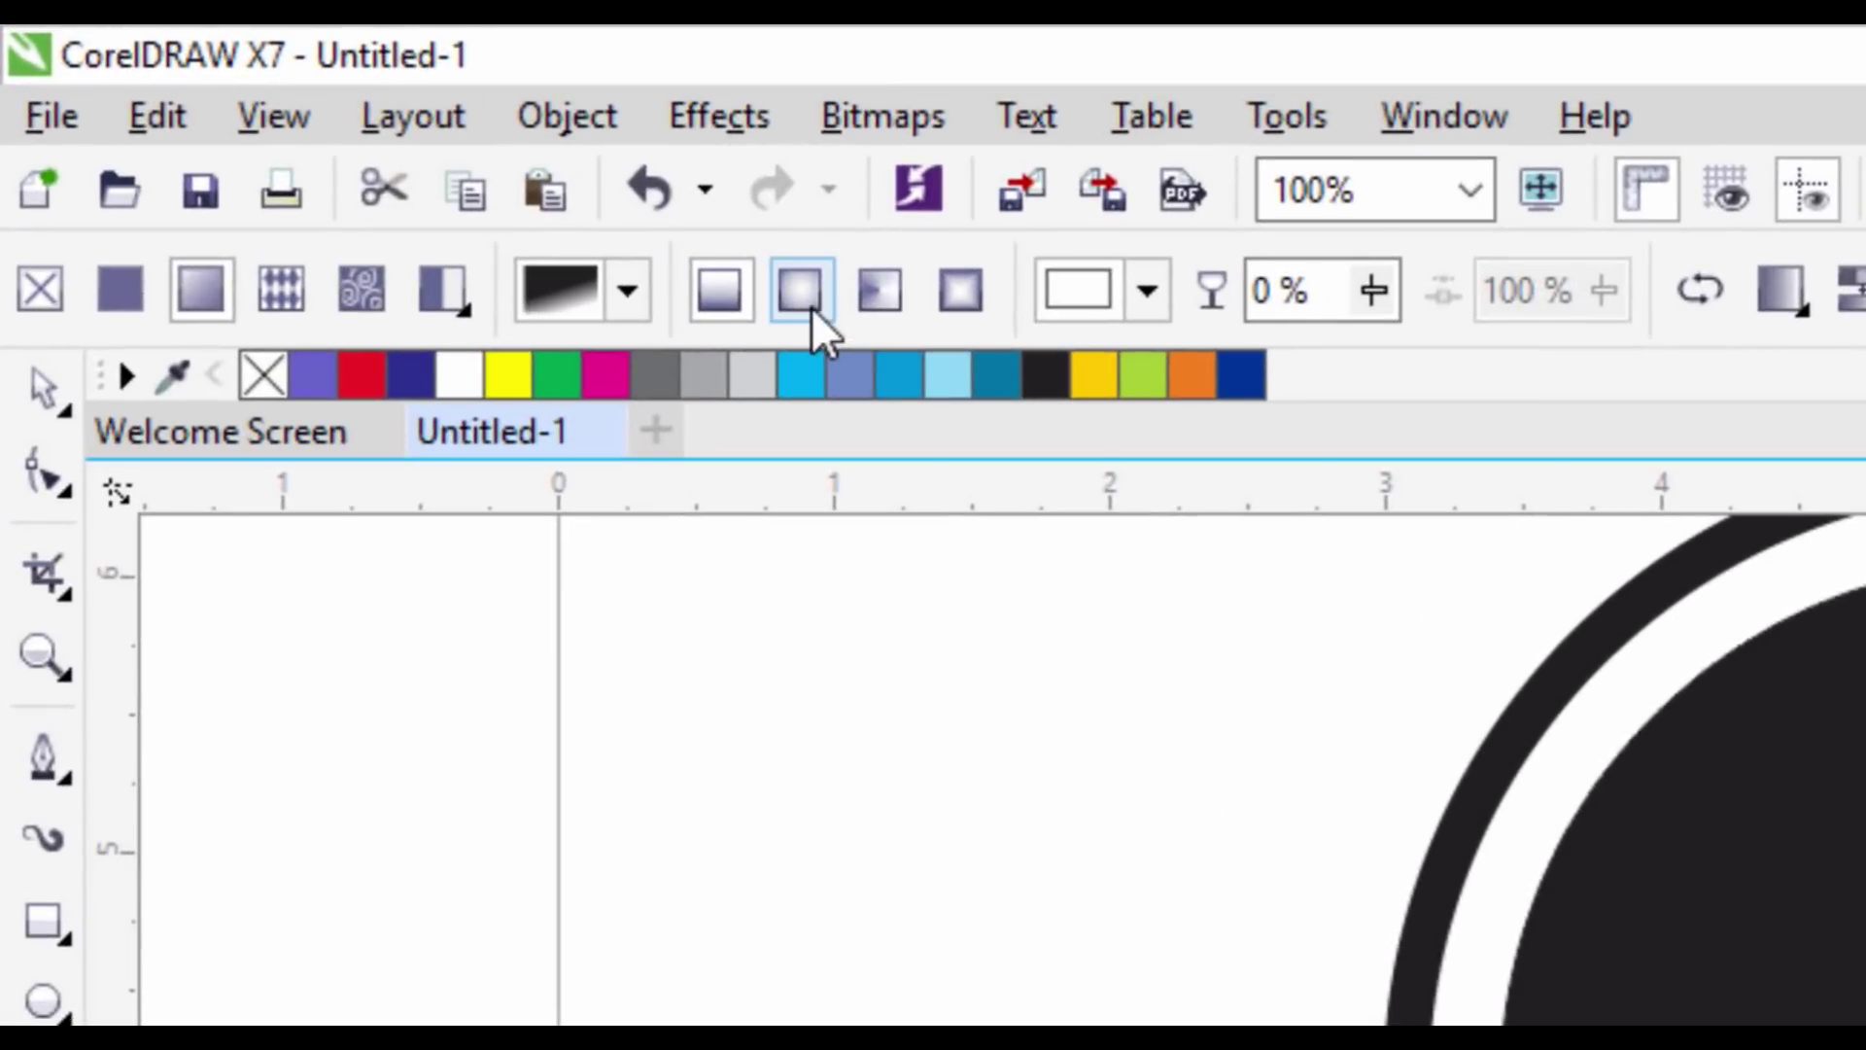
pyautogui.click(812, 307)
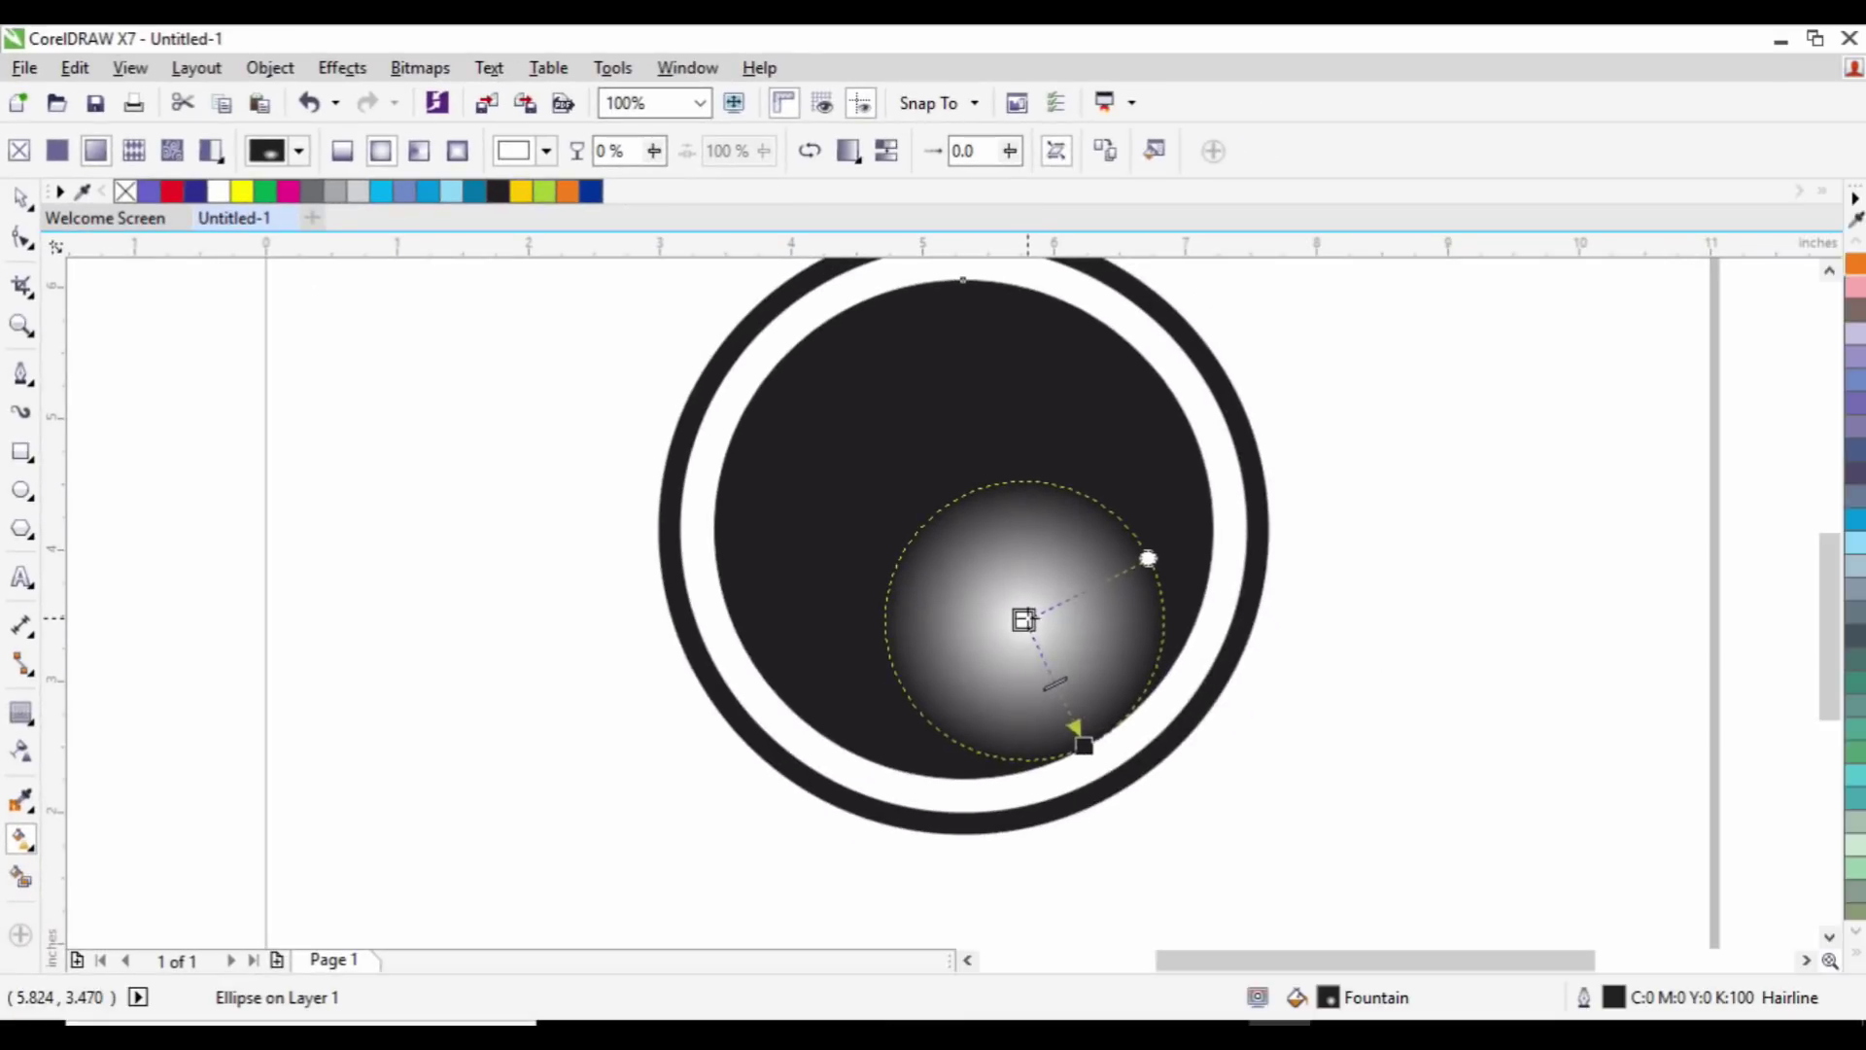
pyautogui.moveTo(1026, 486); pyautogui.dragTo(1027, 468)
pyautogui.moveTo(1082, 745); pyautogui.dragTo(985, 692)
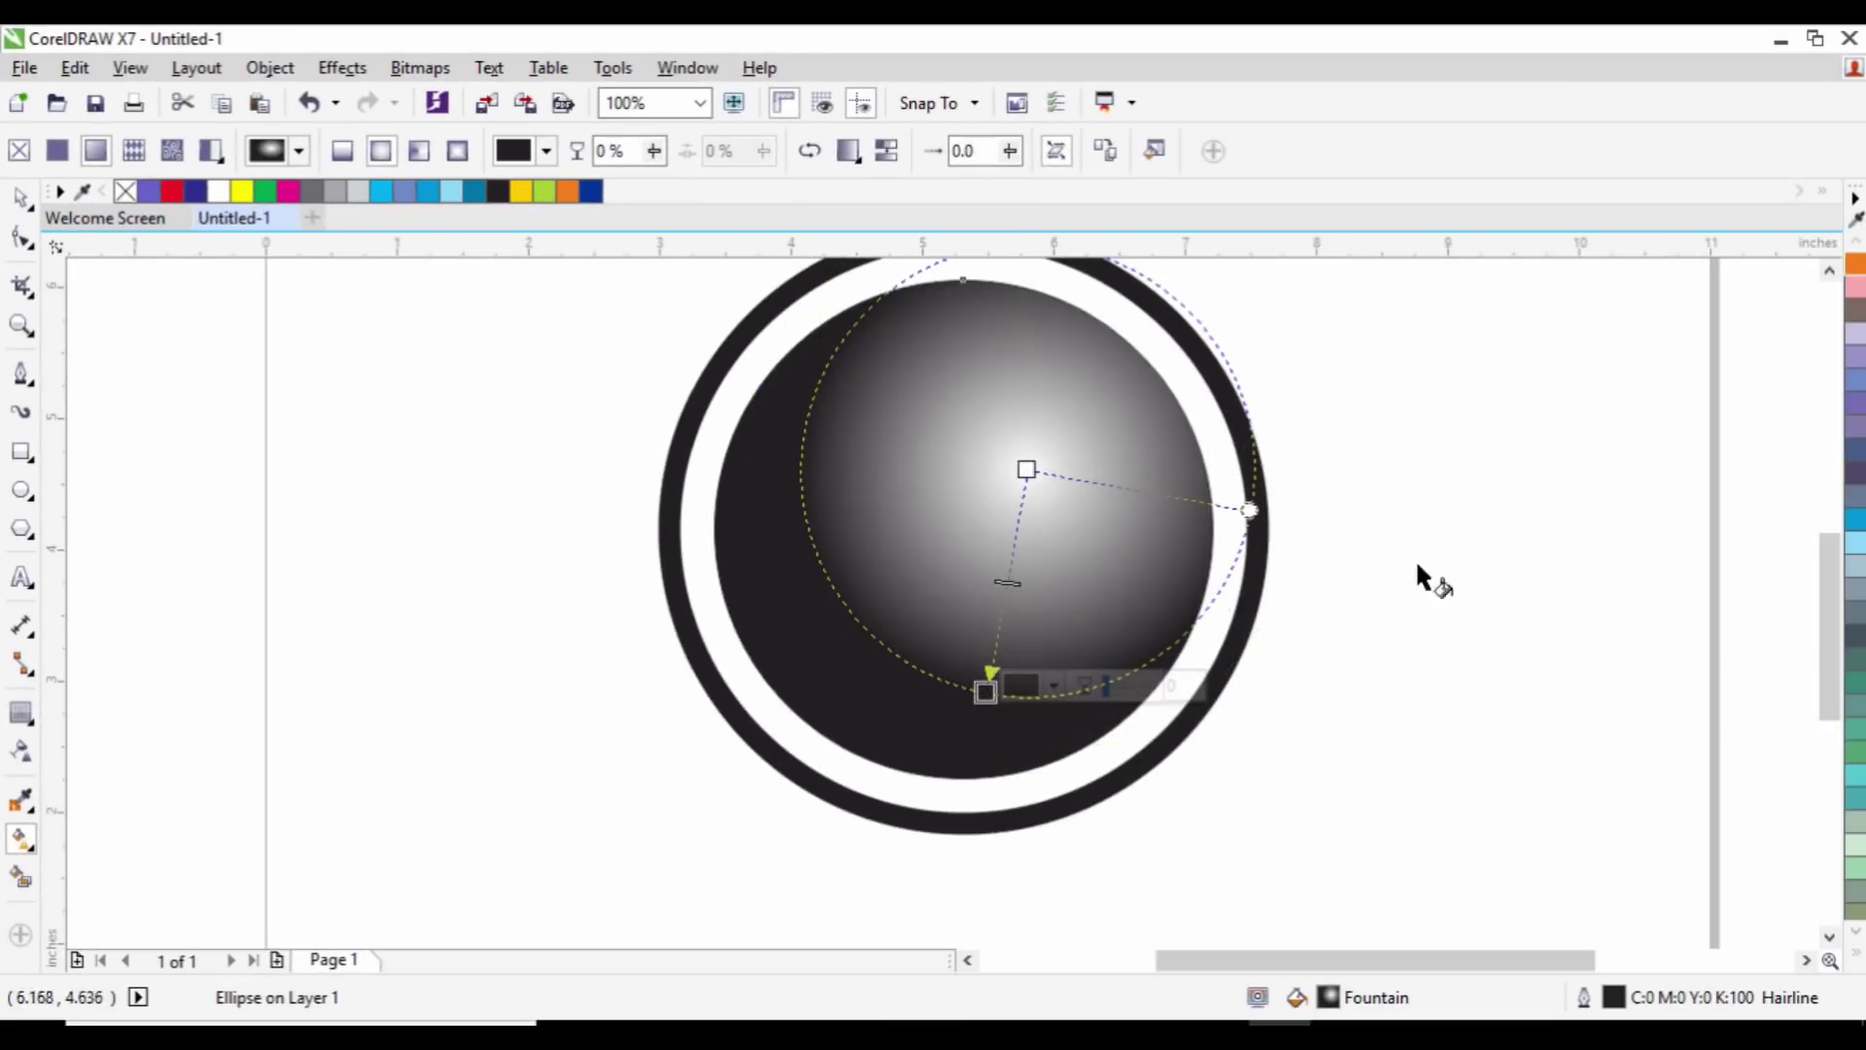
pyautogui.moveTo(1855, 544); pyautogui.dragTo(1033, 474)
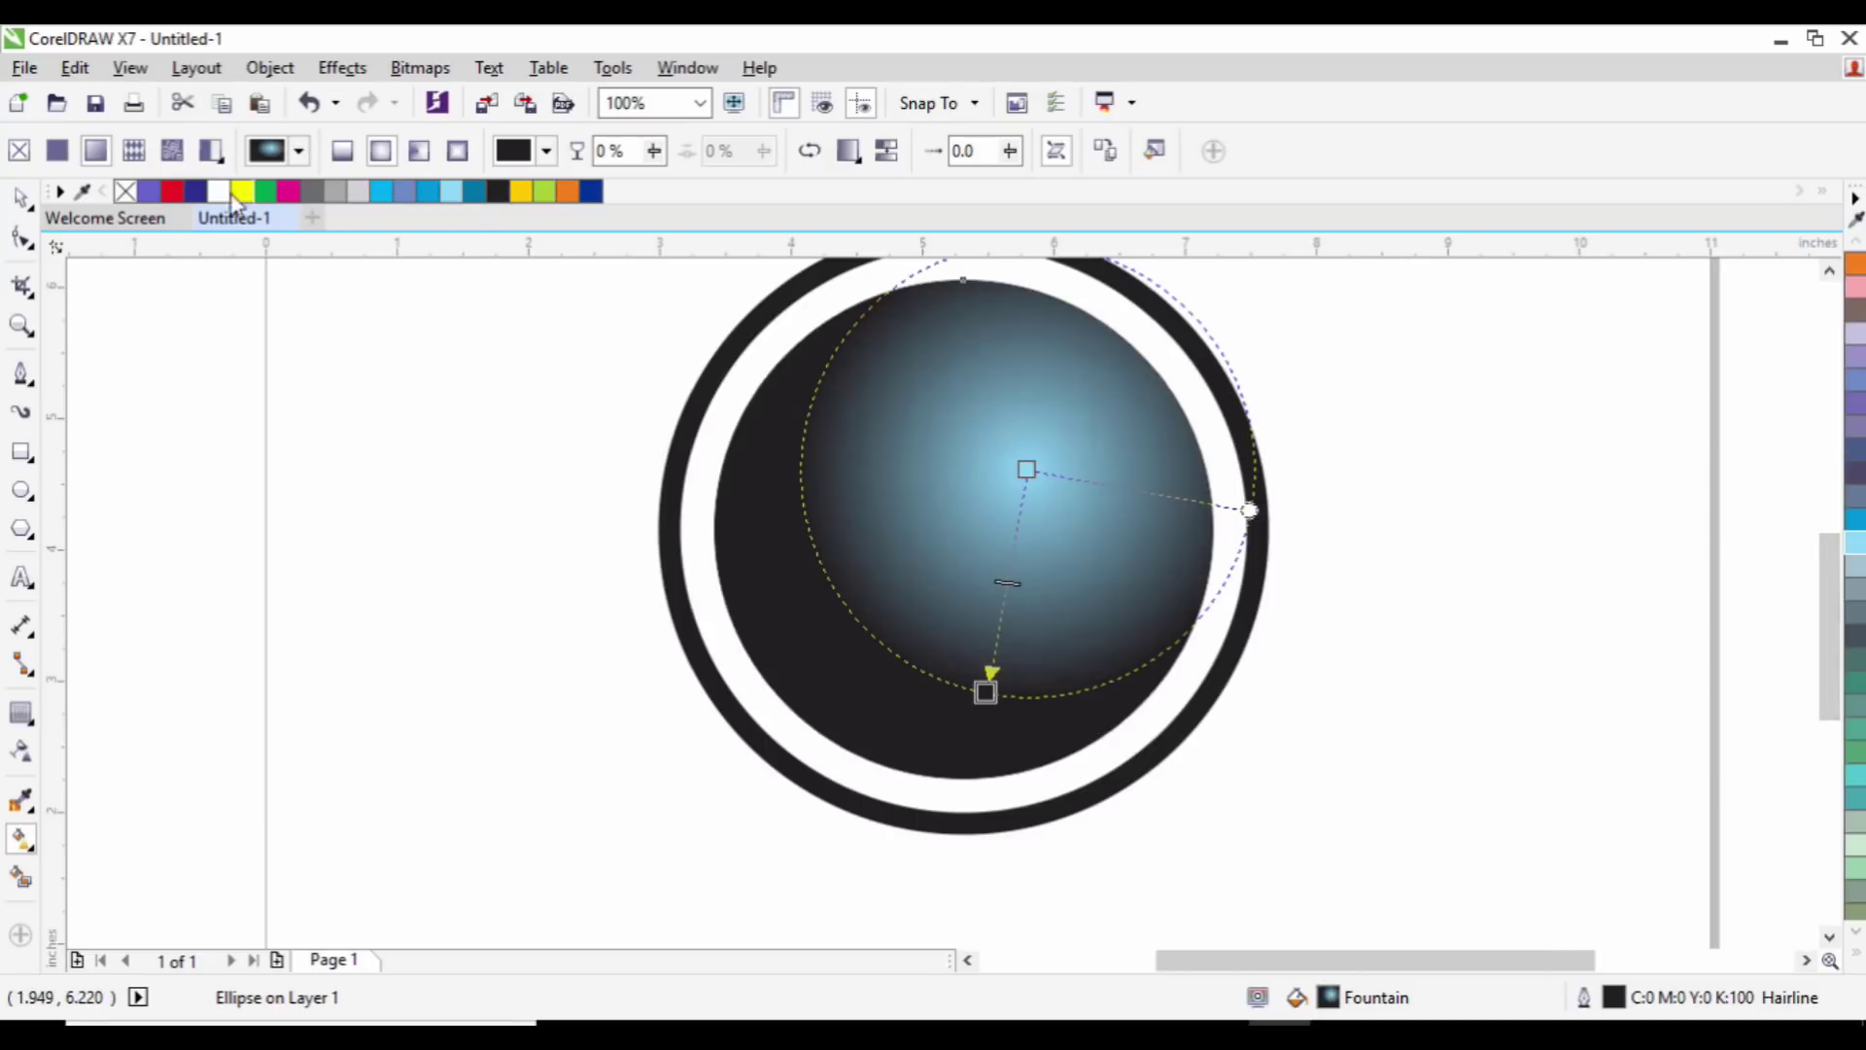
pyautogui.moveTo(260, 225); pyautogui.dragTo(956, 720)
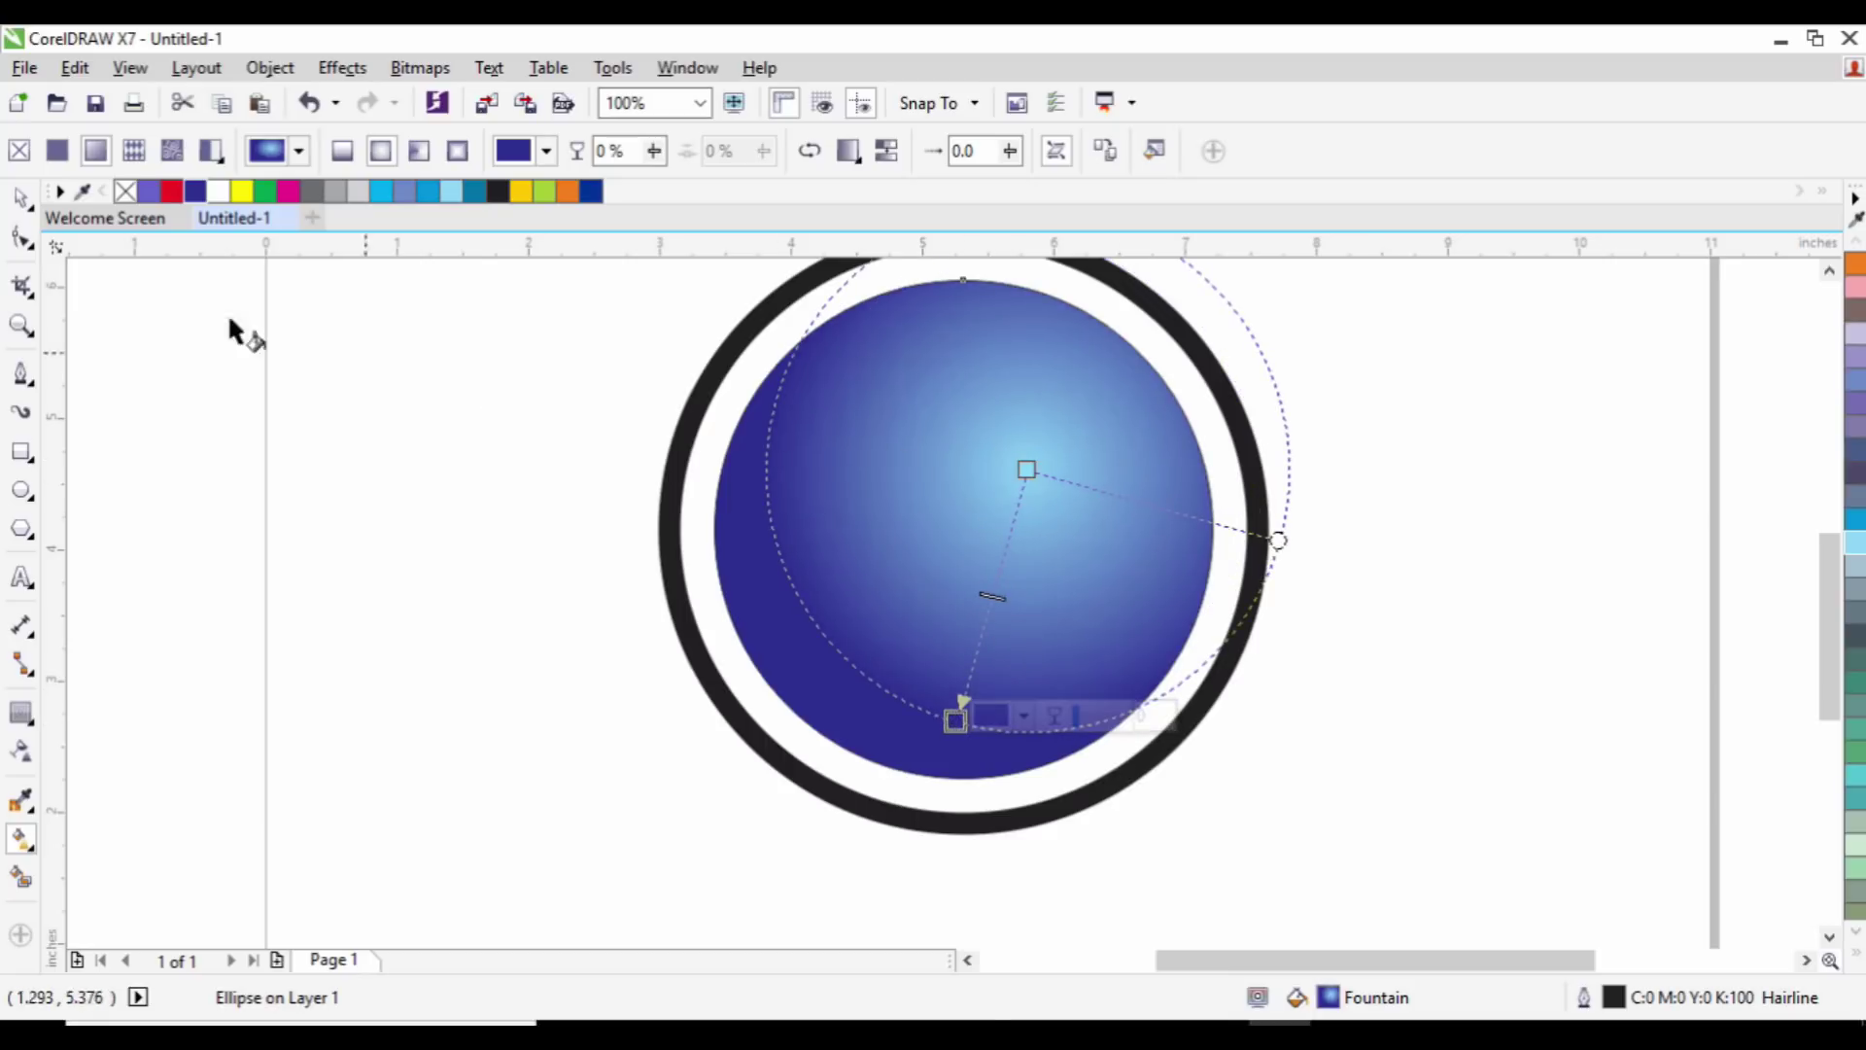
pyautogui.click(17, 199)
pyautogui.click(1357, 471)
# Step: Colour the outer ring's outline blue
pyautogui.scroll(-2, 921, 476)
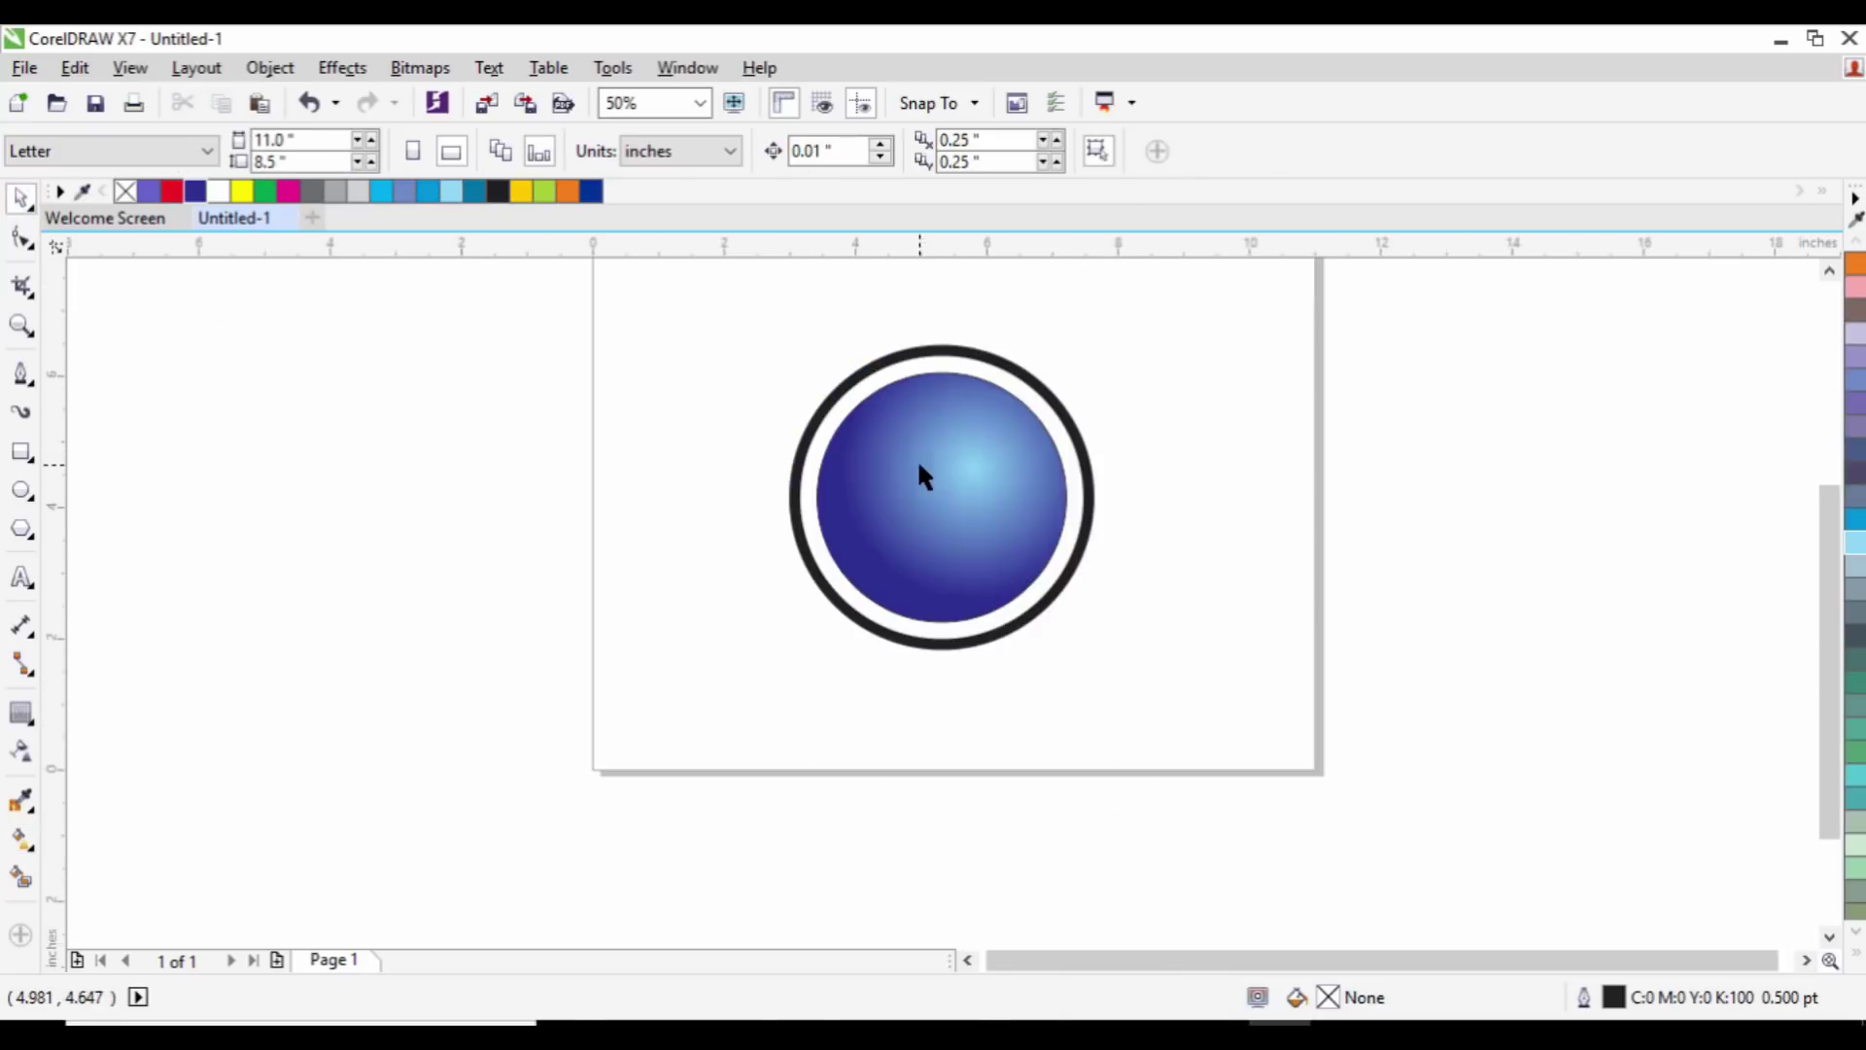
pyautogui.click(995, 648)
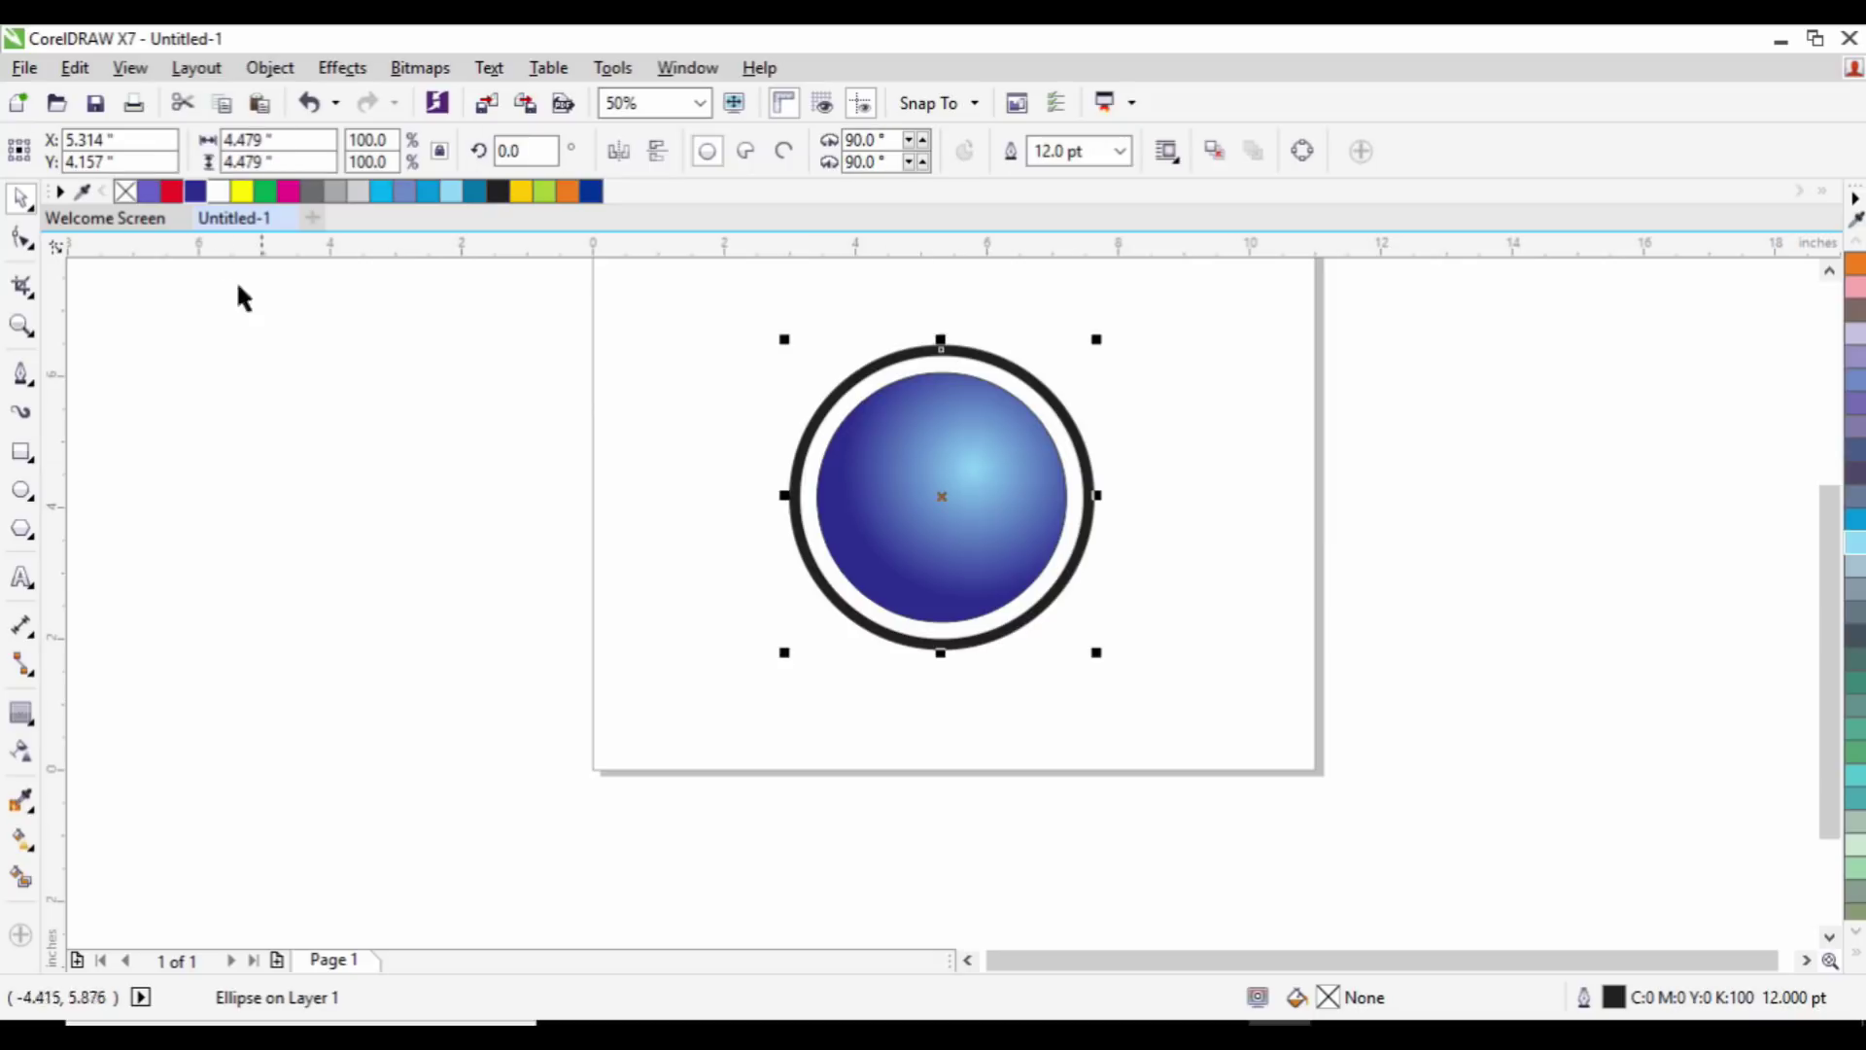
pyautogui.moveTo(194, 190); pyautogui.dragTo(809, 382)
pyautogui.click(1227, 487)
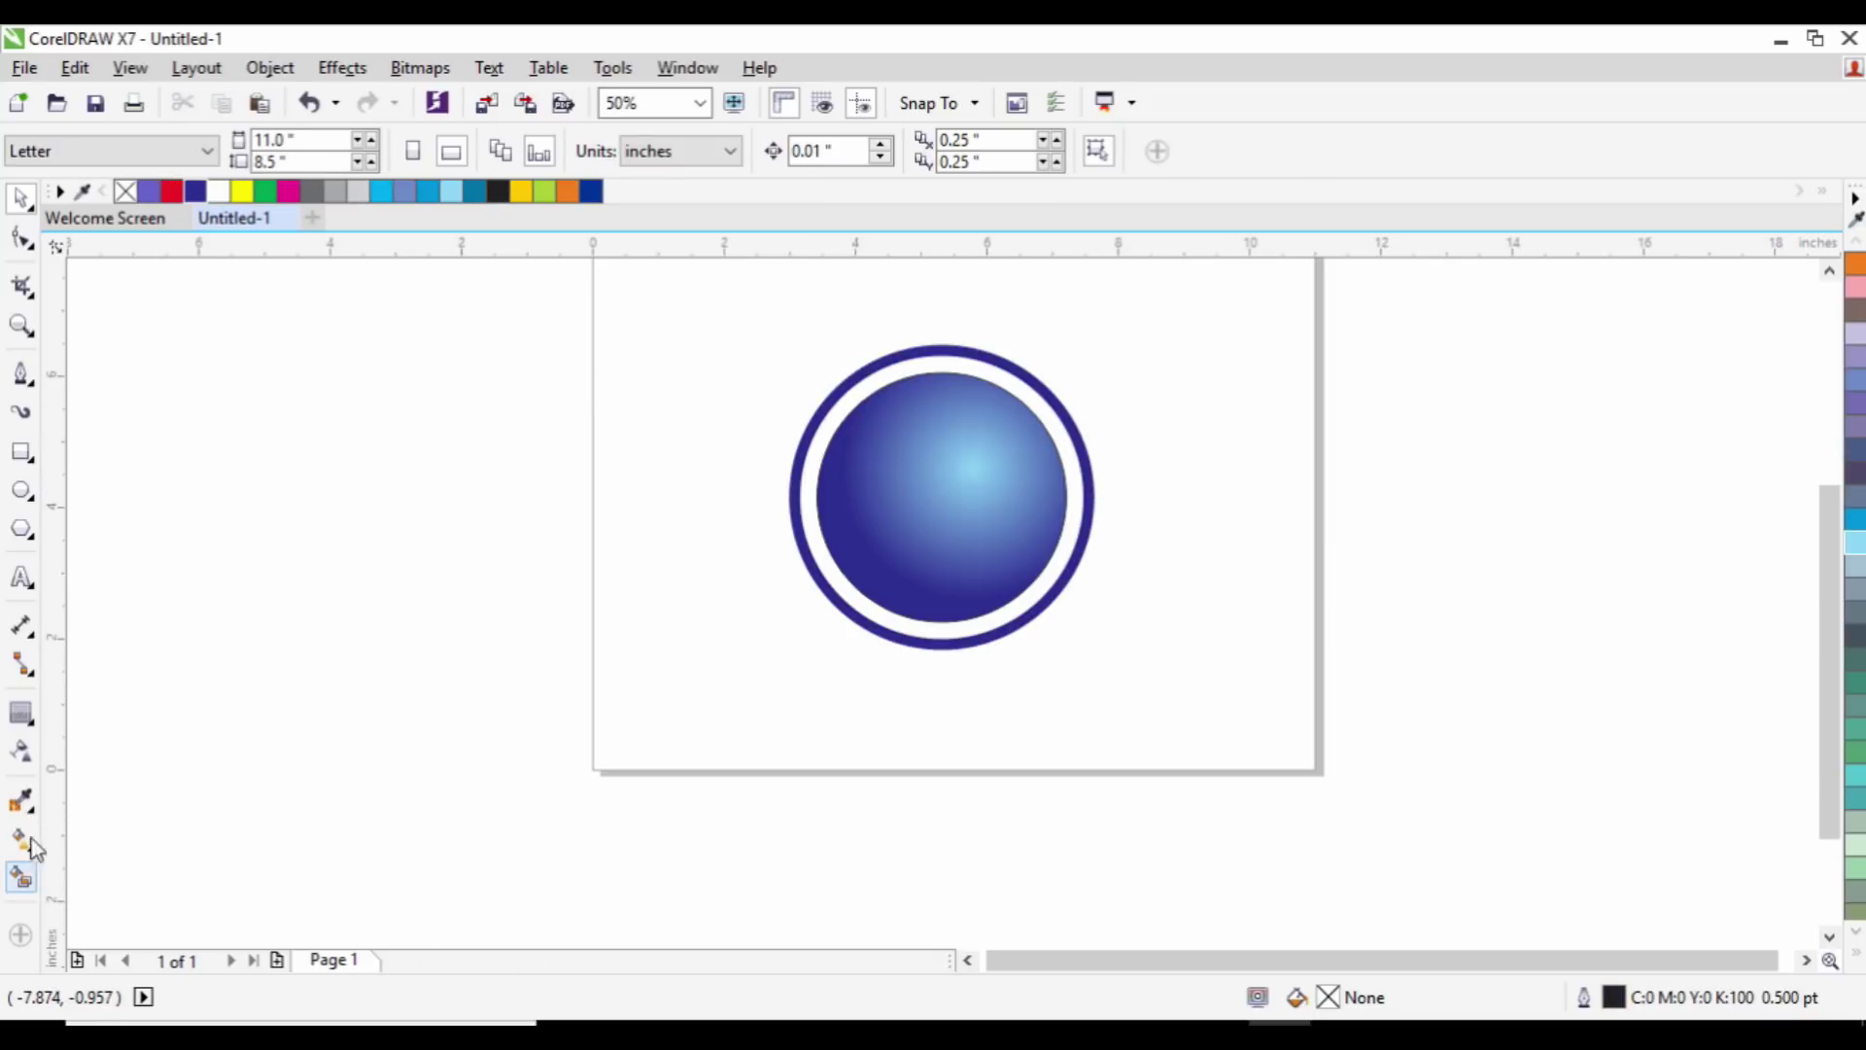
# Step: Type a large 'G' and set it in MADE GoodTime Grotesk
pyautogui.click(22, 580)
pyautogui.click(691, 634)
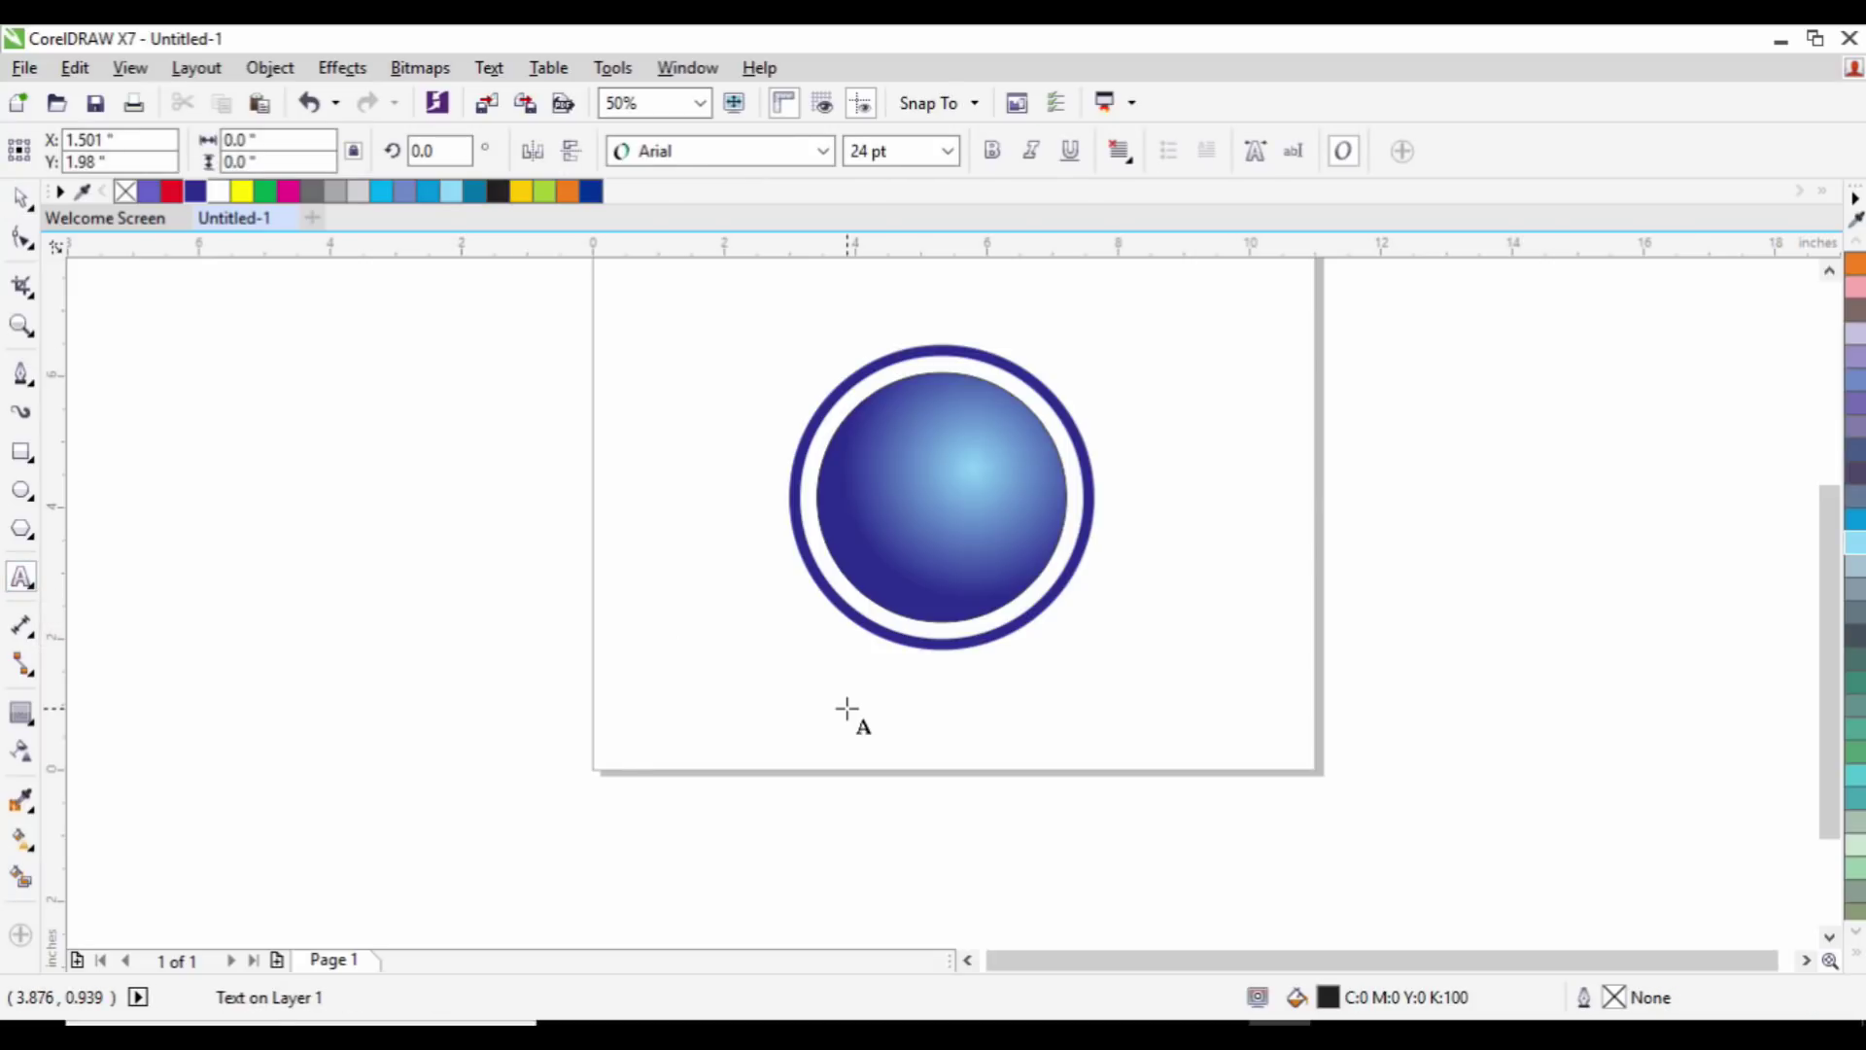
pyautogui.write('G')
pyautogui.click(21, 199)
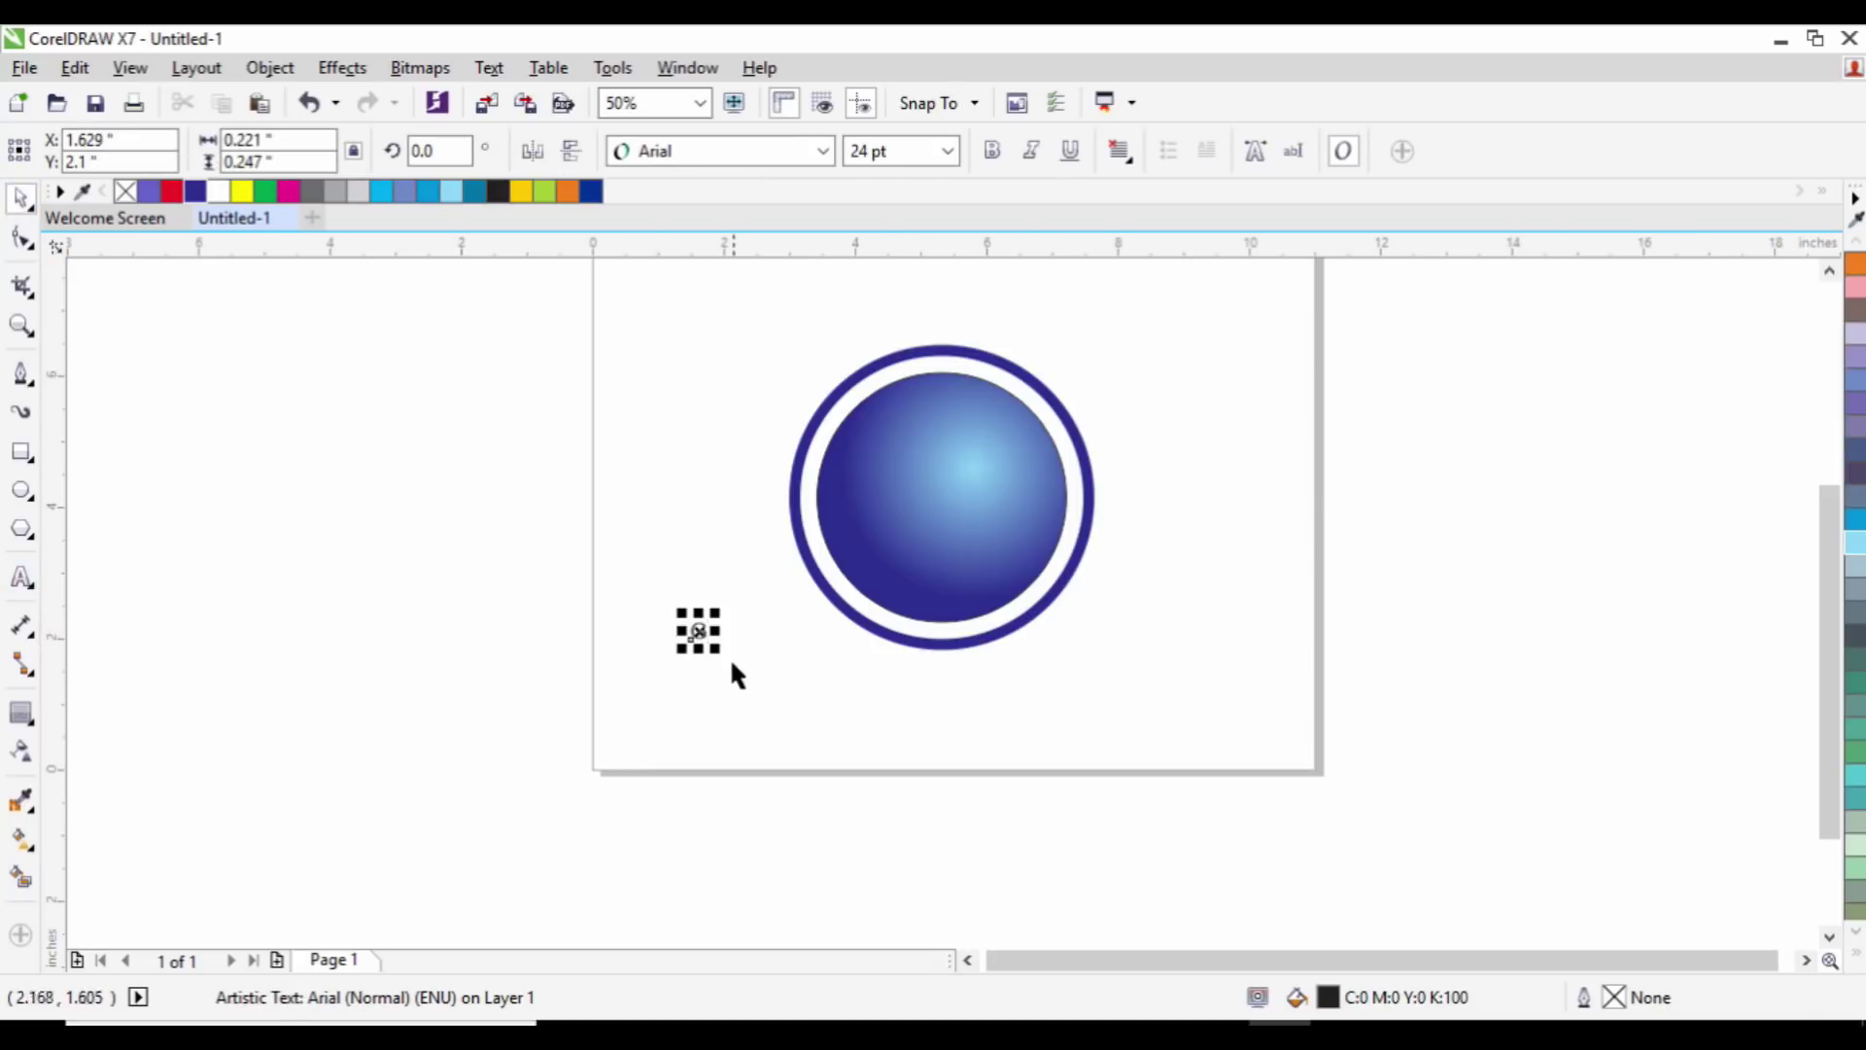
pyautogui.moveTo(717, 656); pyautogui.dragTo(854, 771)
pyautogui.click(709, 152)
pyautogui.click(719, 222)
# Step: Make the G white and size and centre it in the circle at about 325.6 pt
pyautogui.moveTo(809, 737); pyautogui.dragTo(1000, 624)
pyautogui.scroll(2, 982, 573)
pyautogui.moveTo(1035, 552); pyautogui.dragTo(1053, 537)
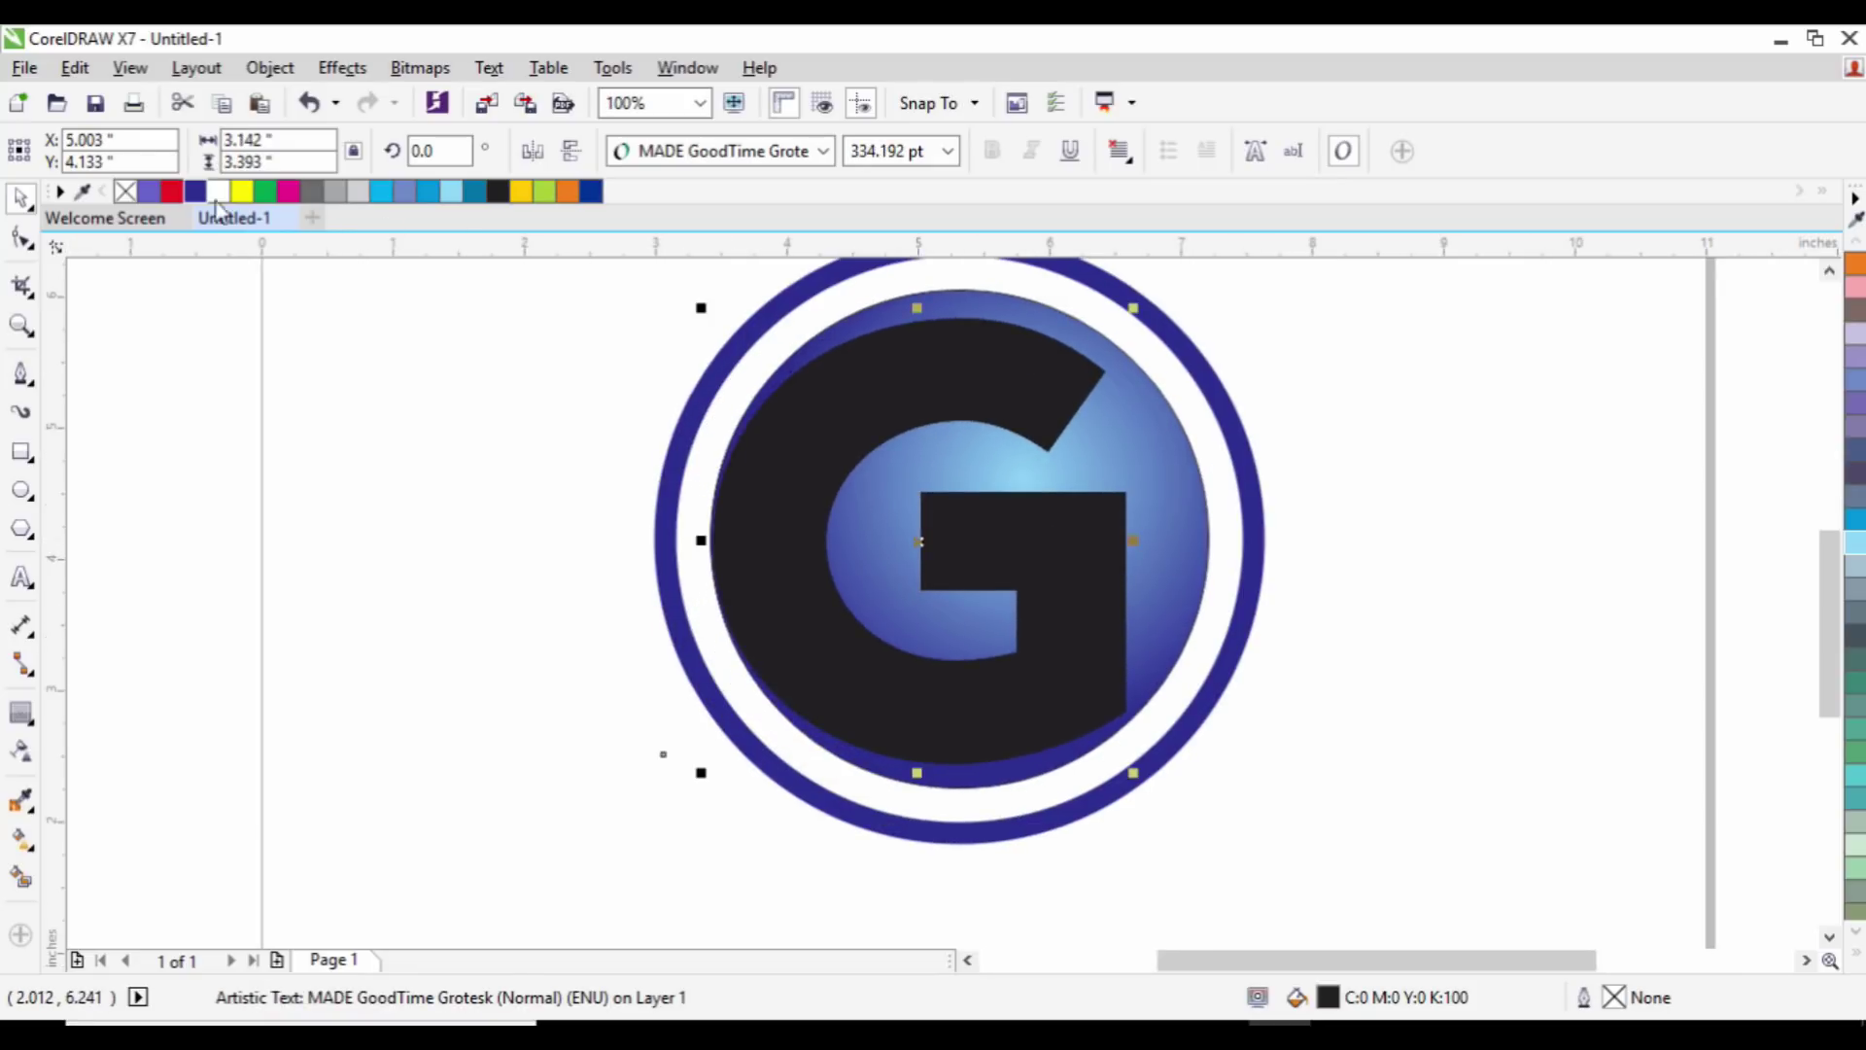
pyautogui.click(220, 193)
pyautogui.moveTo(1139, 785); pyautogui.dragTo(1082, 696)
pyautogui.moveTo(1063, 584); pyautogui.dragTo(1042, 584)
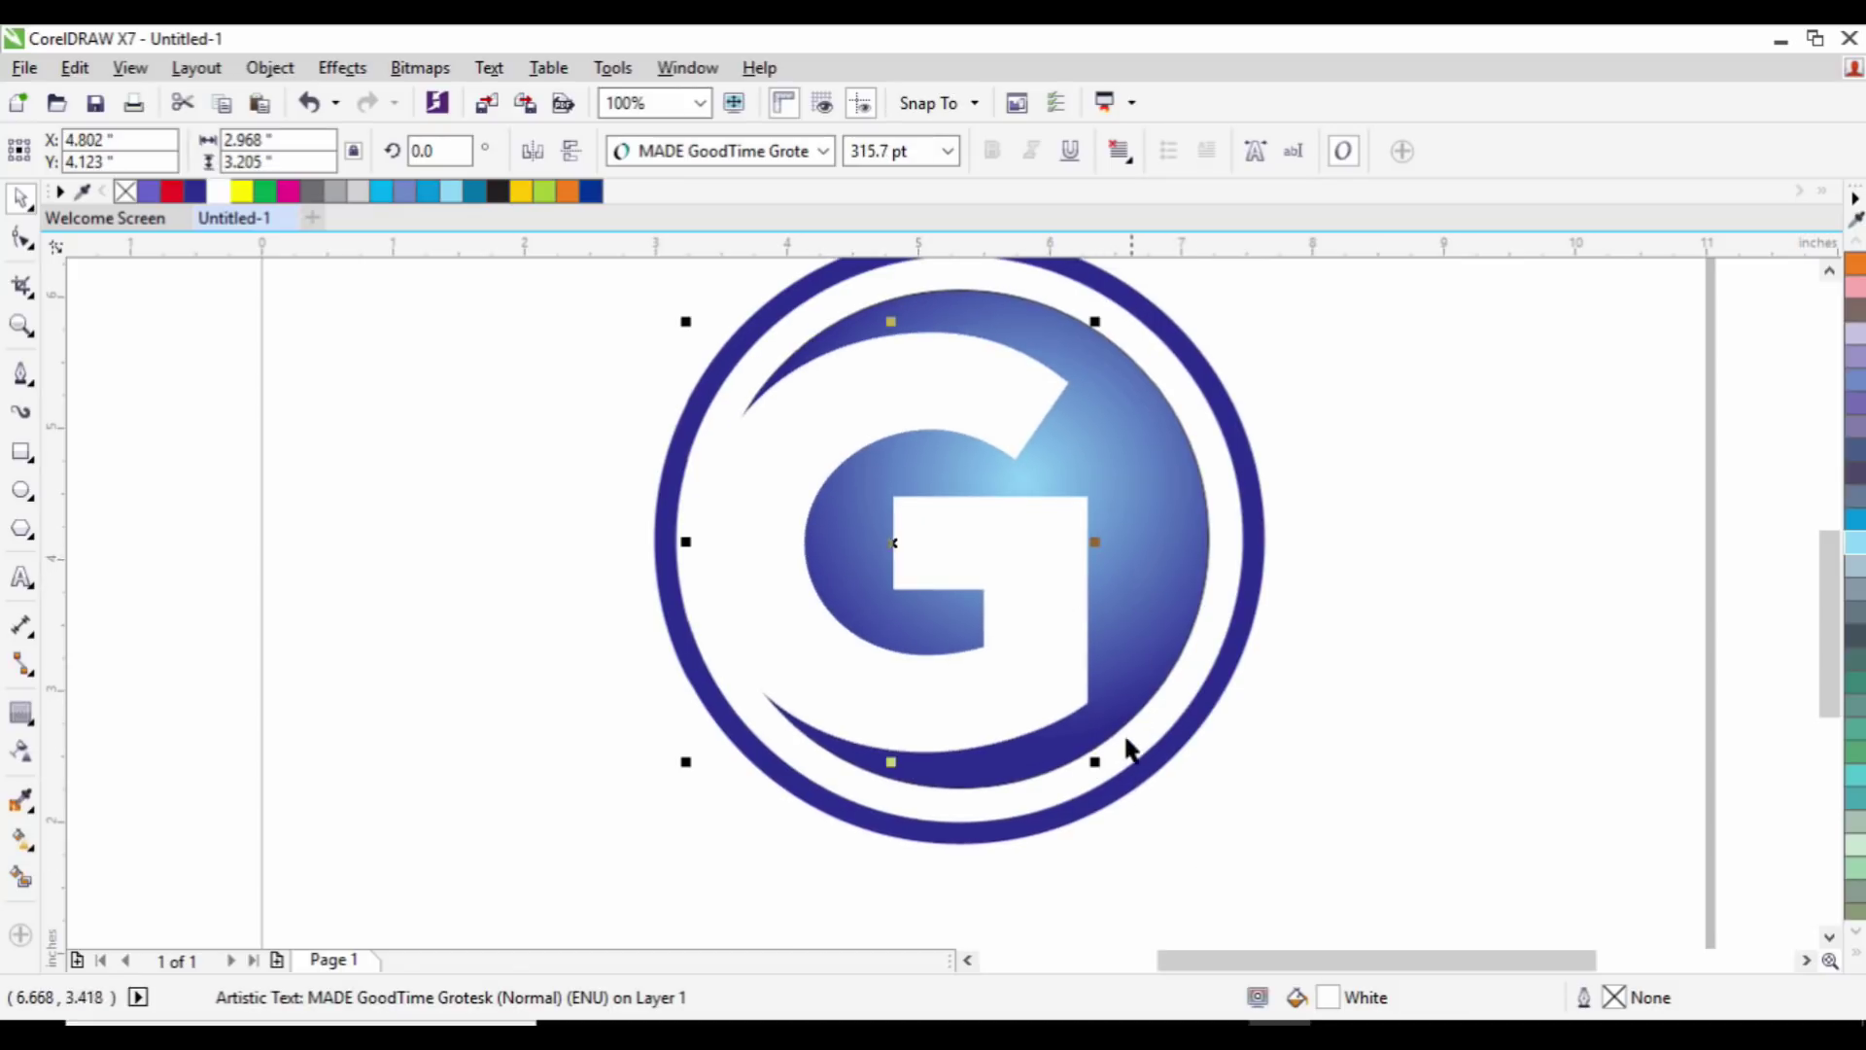
pyautogui.moveTo(1098, 768); pyautogui.dragTo(1117, 779)
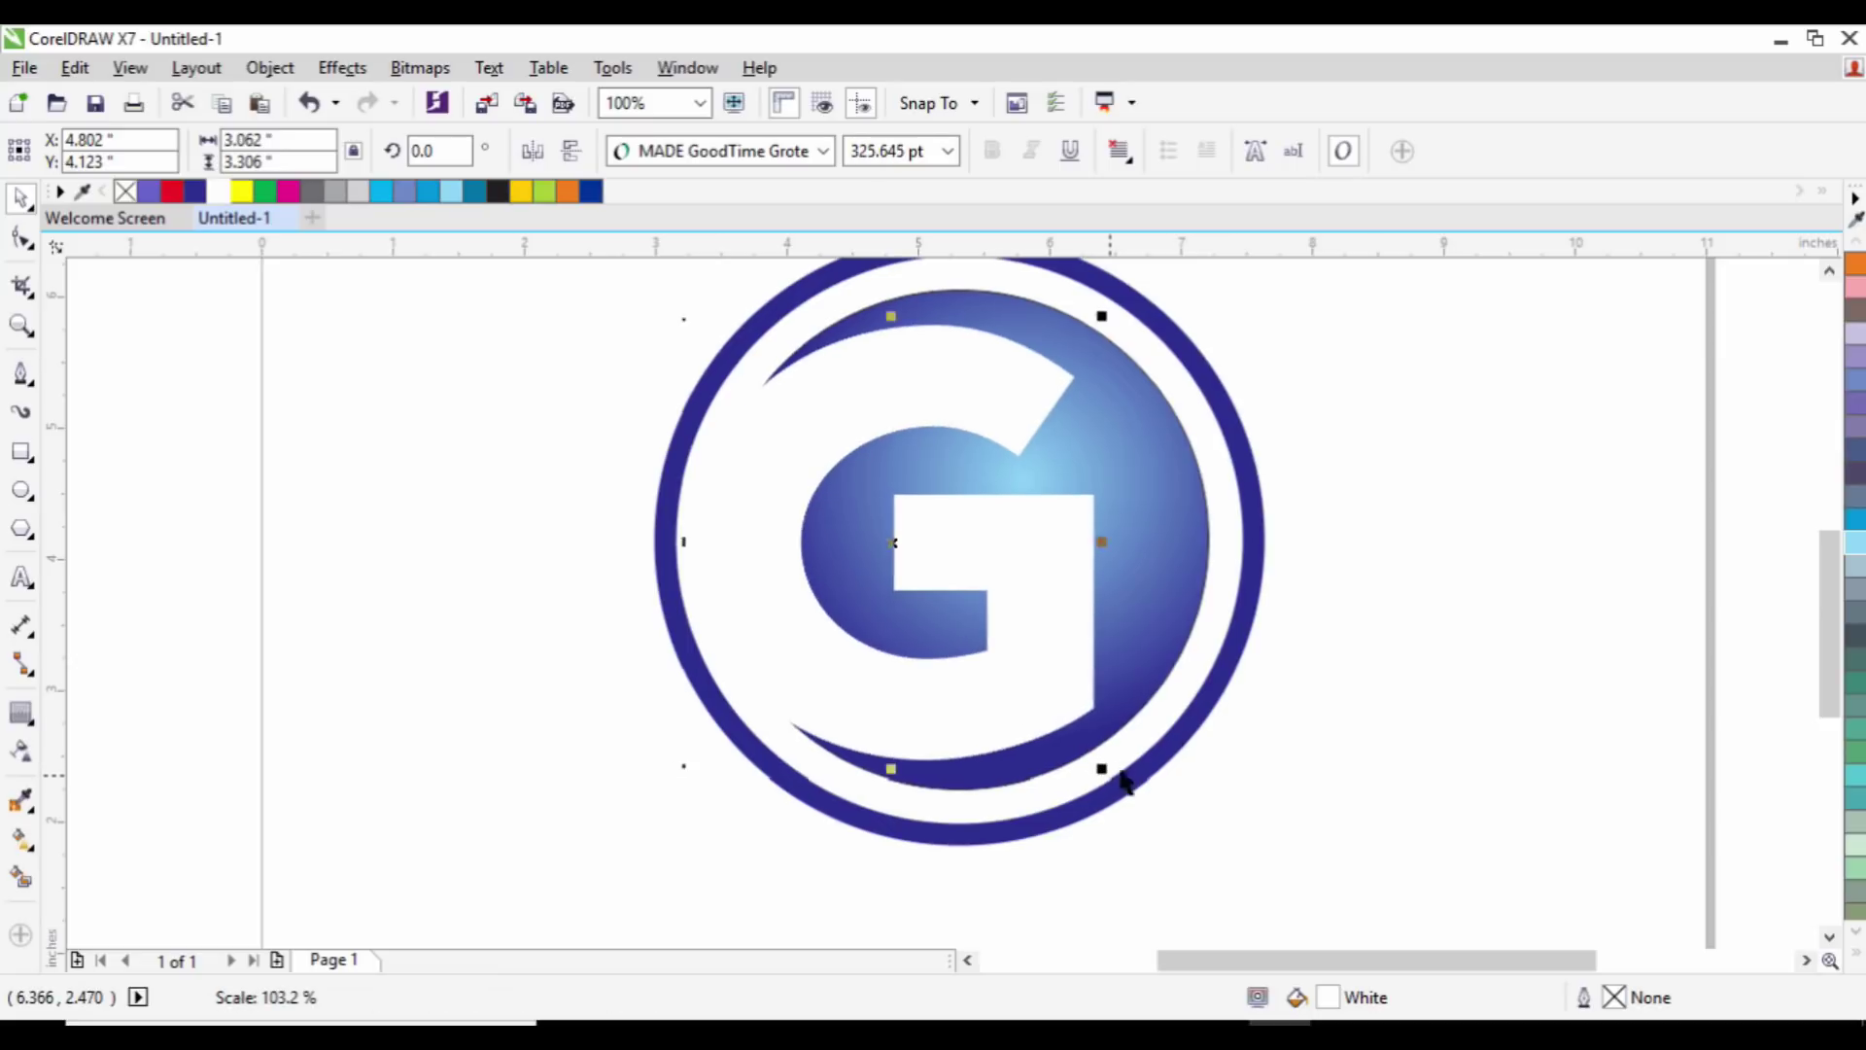
pyautogui.click(1429, 592)
pyautogui.scroll(-2, 1059, 554)
pyautogui.scroll(4, 1064, 569)
# Step: Tilt the G about 14 degrees counter-clockwise
pyautogui.click(1108, 591)
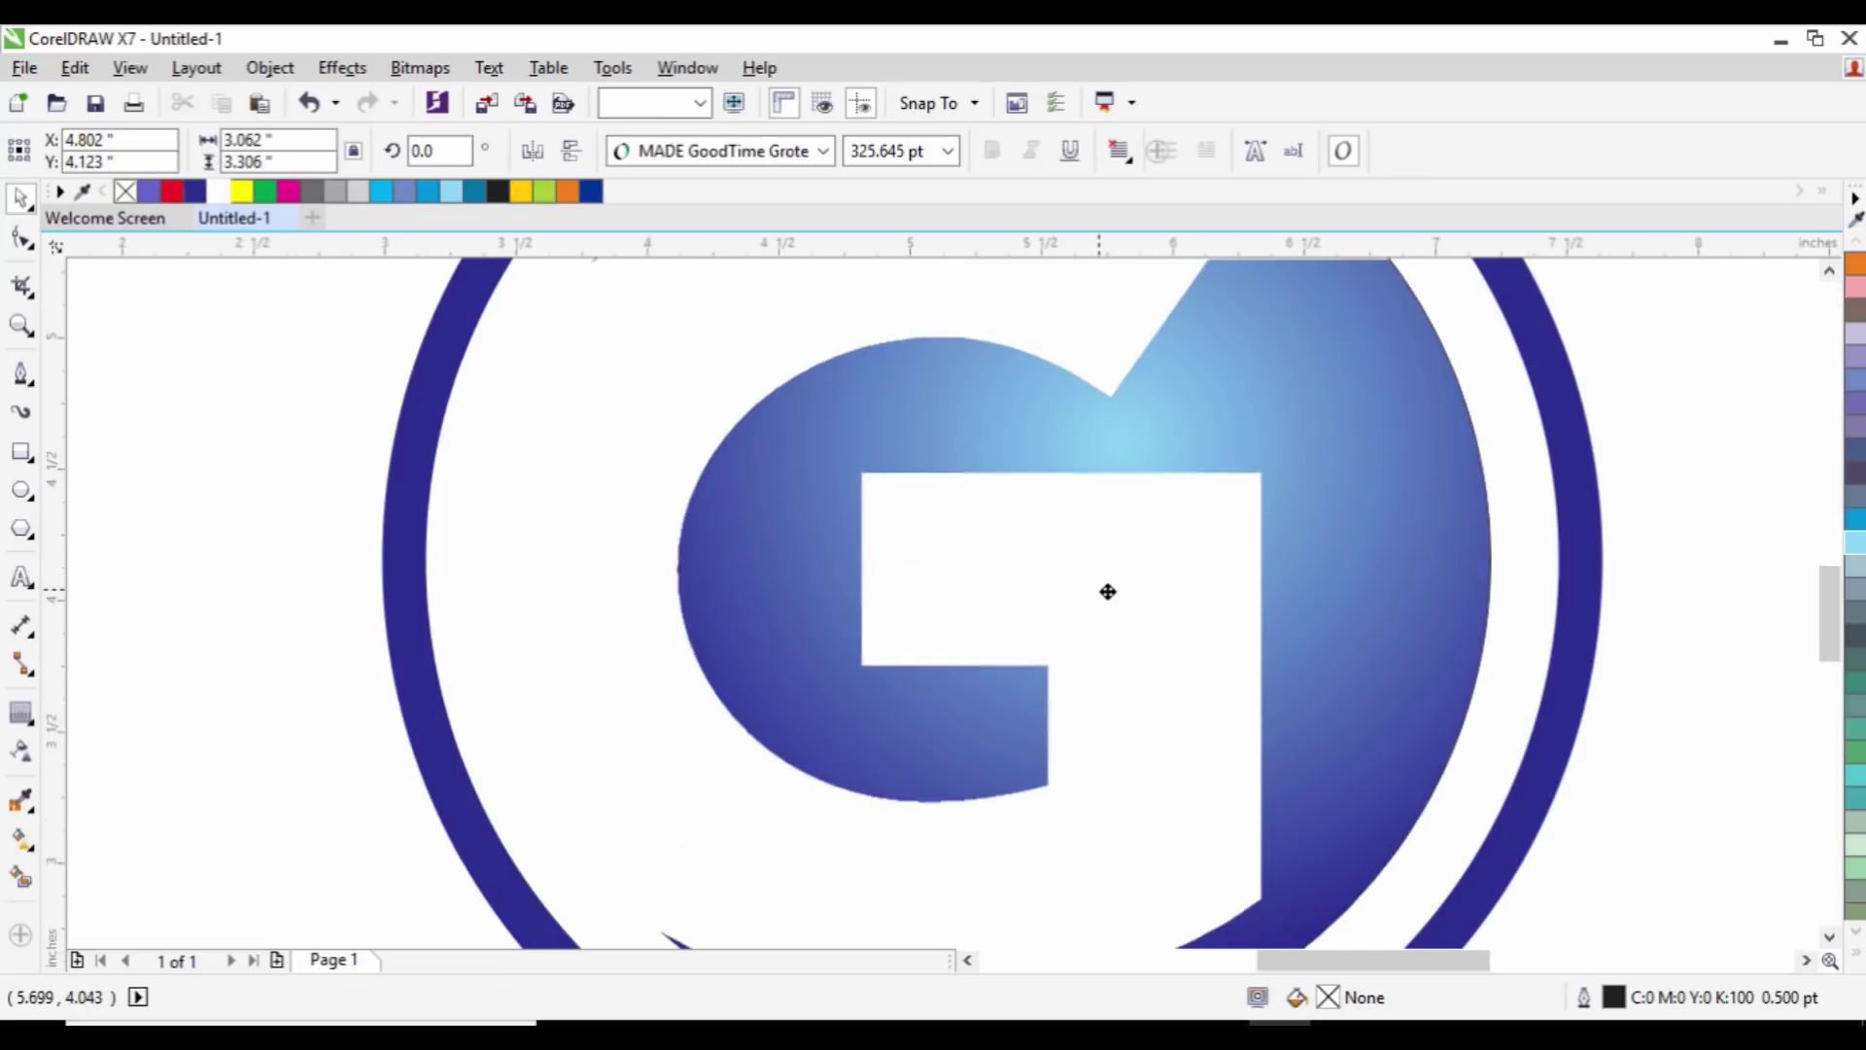
pyautogui.click(1113, 593)
pyautogui.scroll(-4, 1118, 583)
pyautogui.moveTo(1170, 473); pyautogui.dragTo(1135, 462)
pyautogui.scroll(1, 1083, 575)
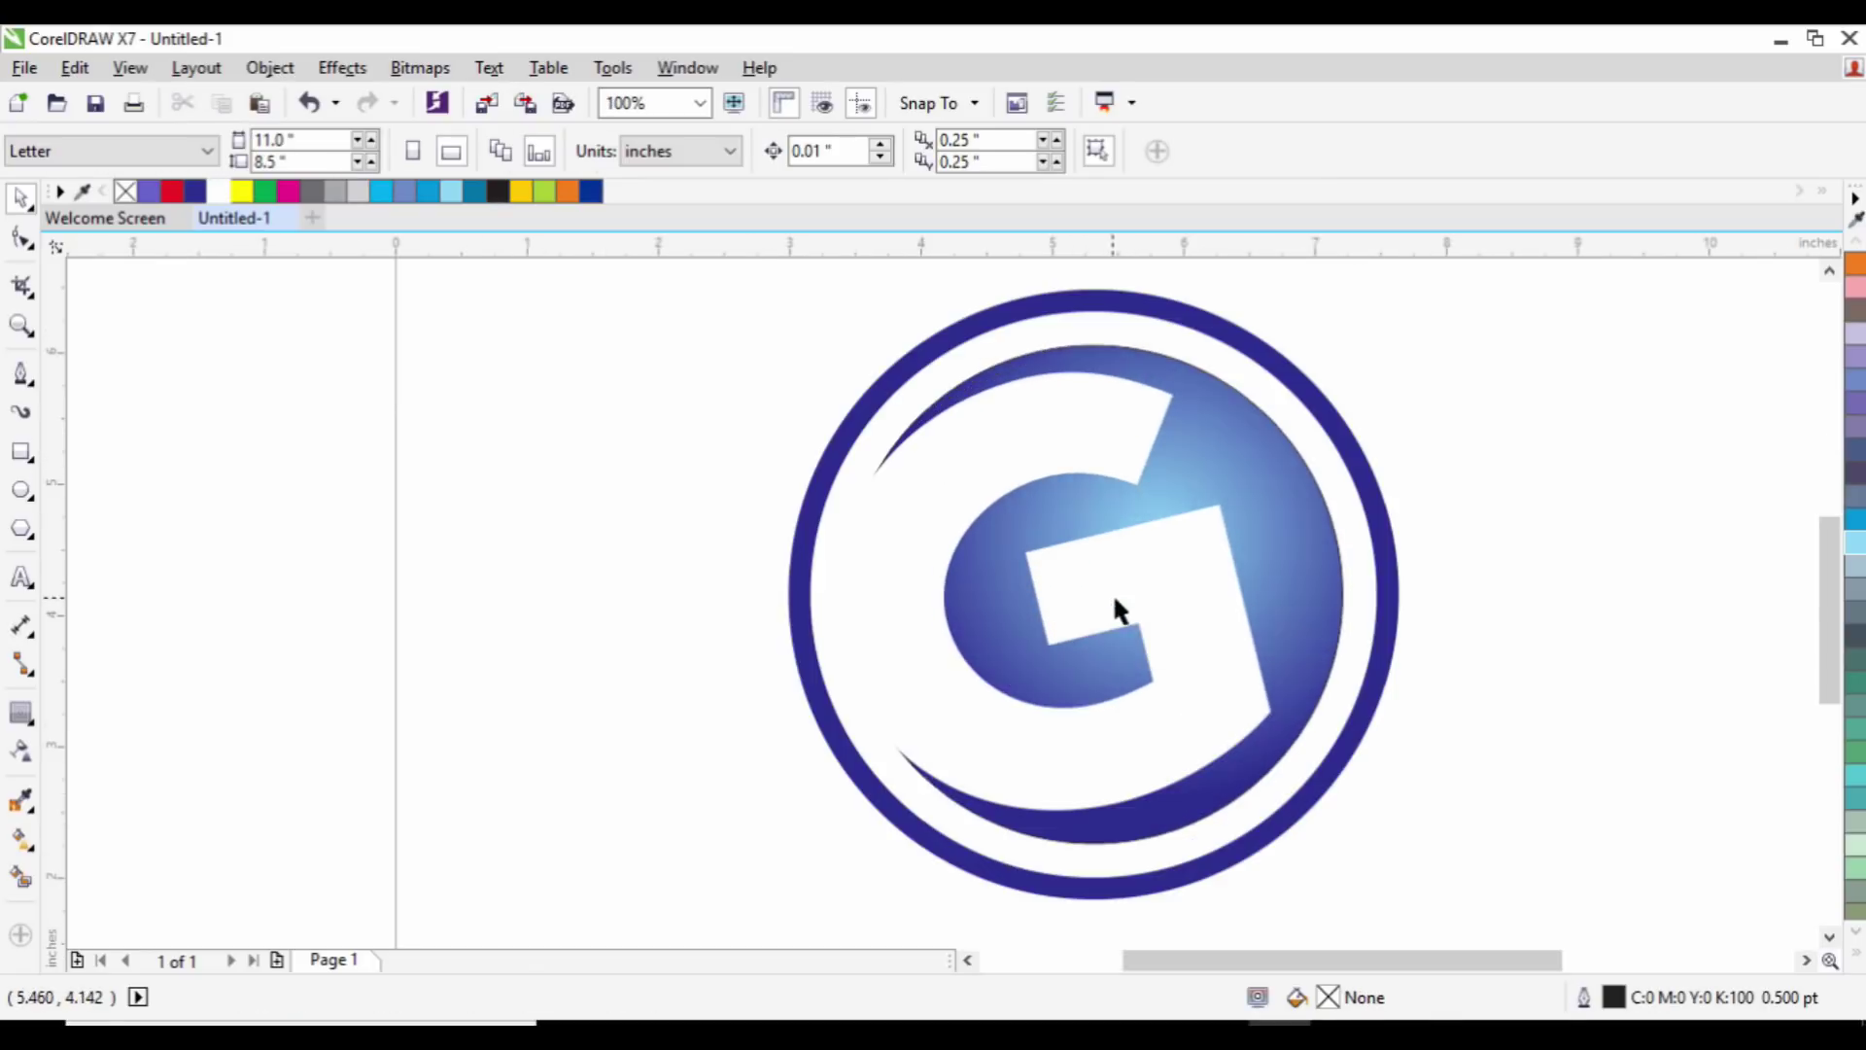
# Step: Shrink the G to about 96% (312.072 pt), nudge it left, and select all three logo pieces
pyautogui.moveTo(1157, 609); pyautogui.dragTo(1163, 625)
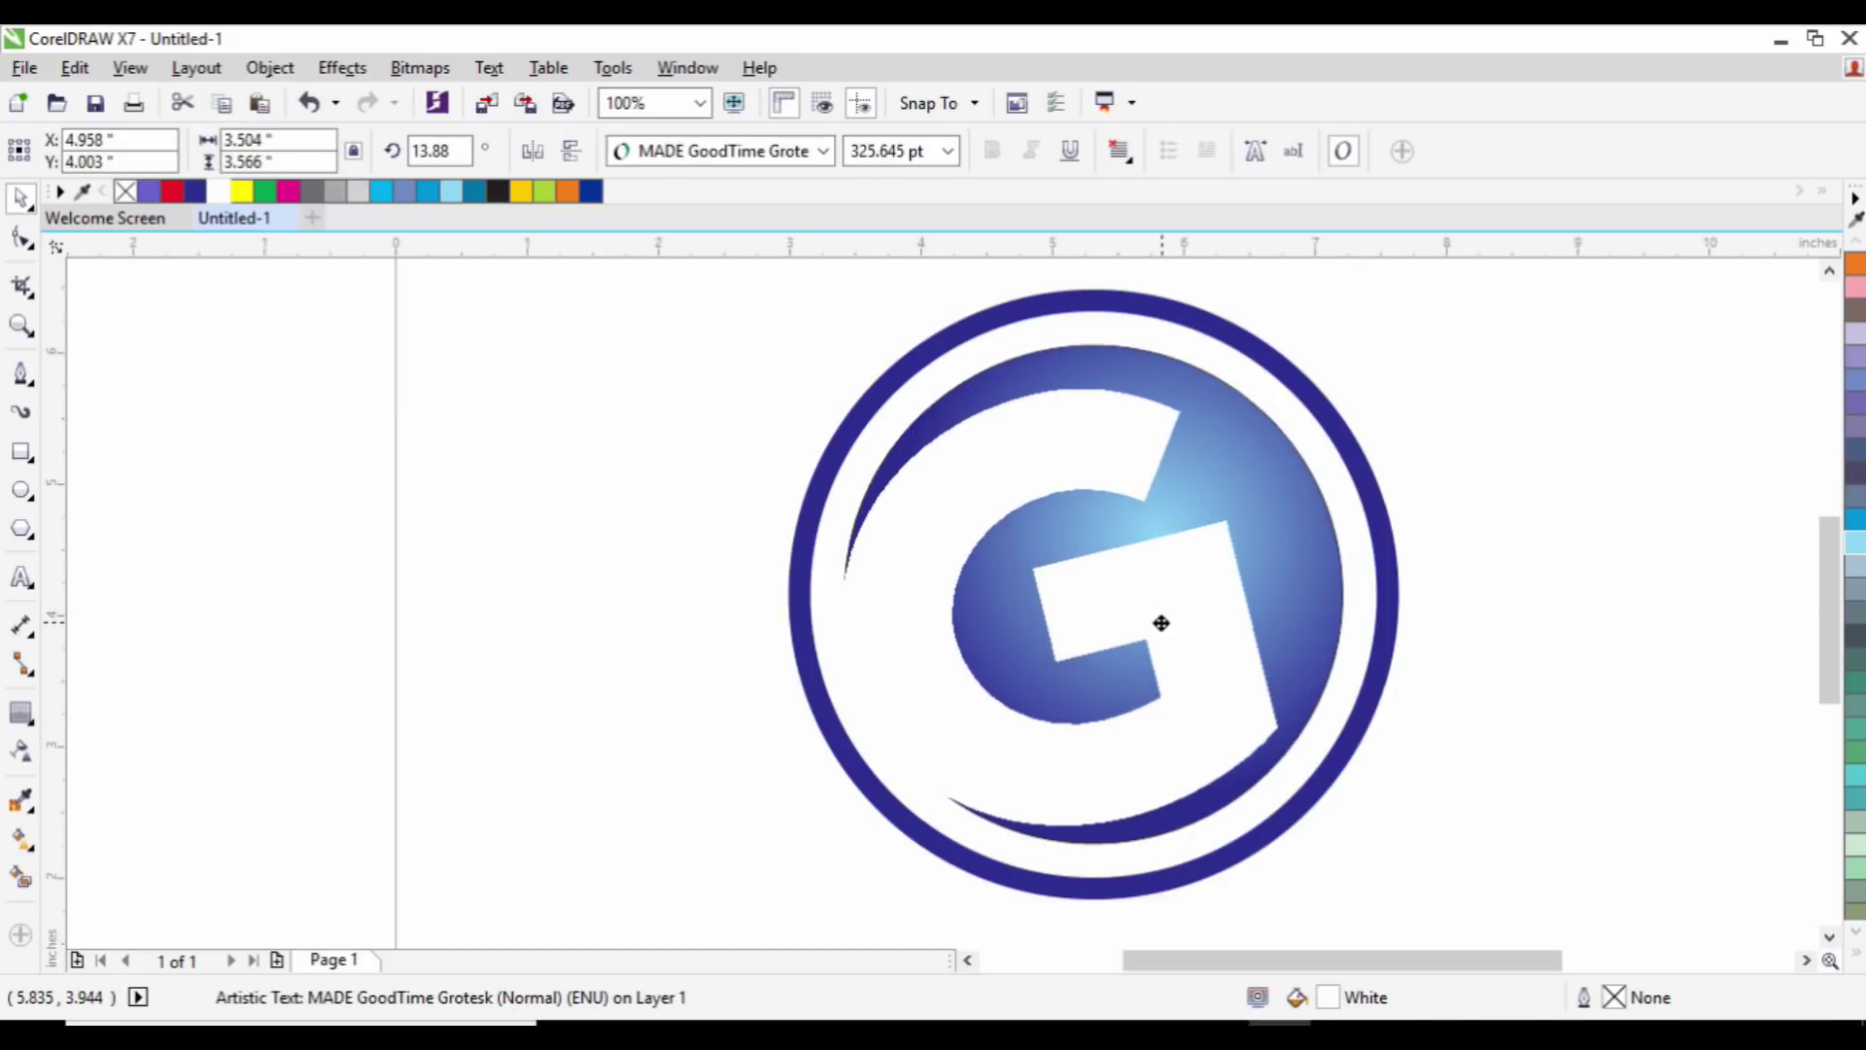
pyautogui.moveTo(1284, 863); pyautogui.dragTo(1278, 859)
pyautogui.moveTo(1176, 663); pyautogui.dragTo(1170, 662)
pyautogui.press('Escape')
pyautogui.scroll(-2, 1166, 587)
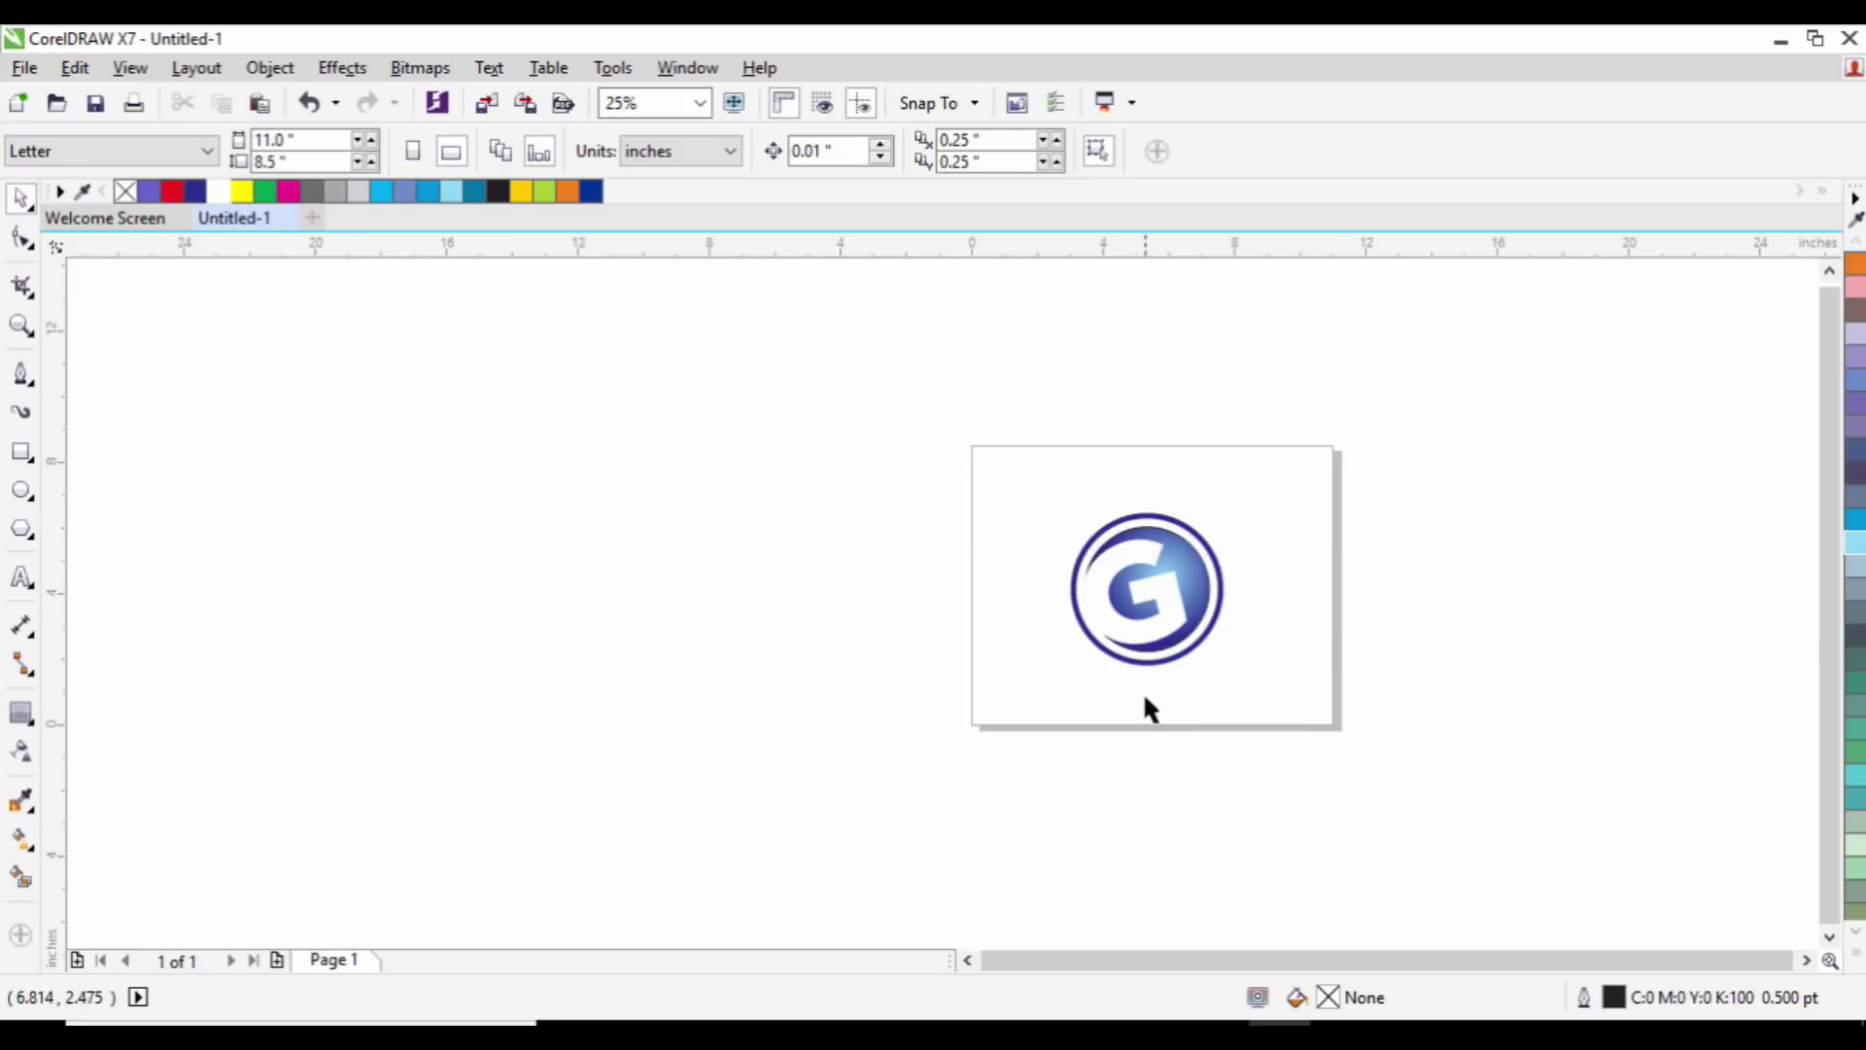
pyautogui.scroll(1, 1283, 579)
pyautogui.moveTo(747, 399); pyautogui.dragTo(1312, 844)
# Step: Delete the old logo and draw a new circle, moving it up and left
pyautogui.press('Delete')
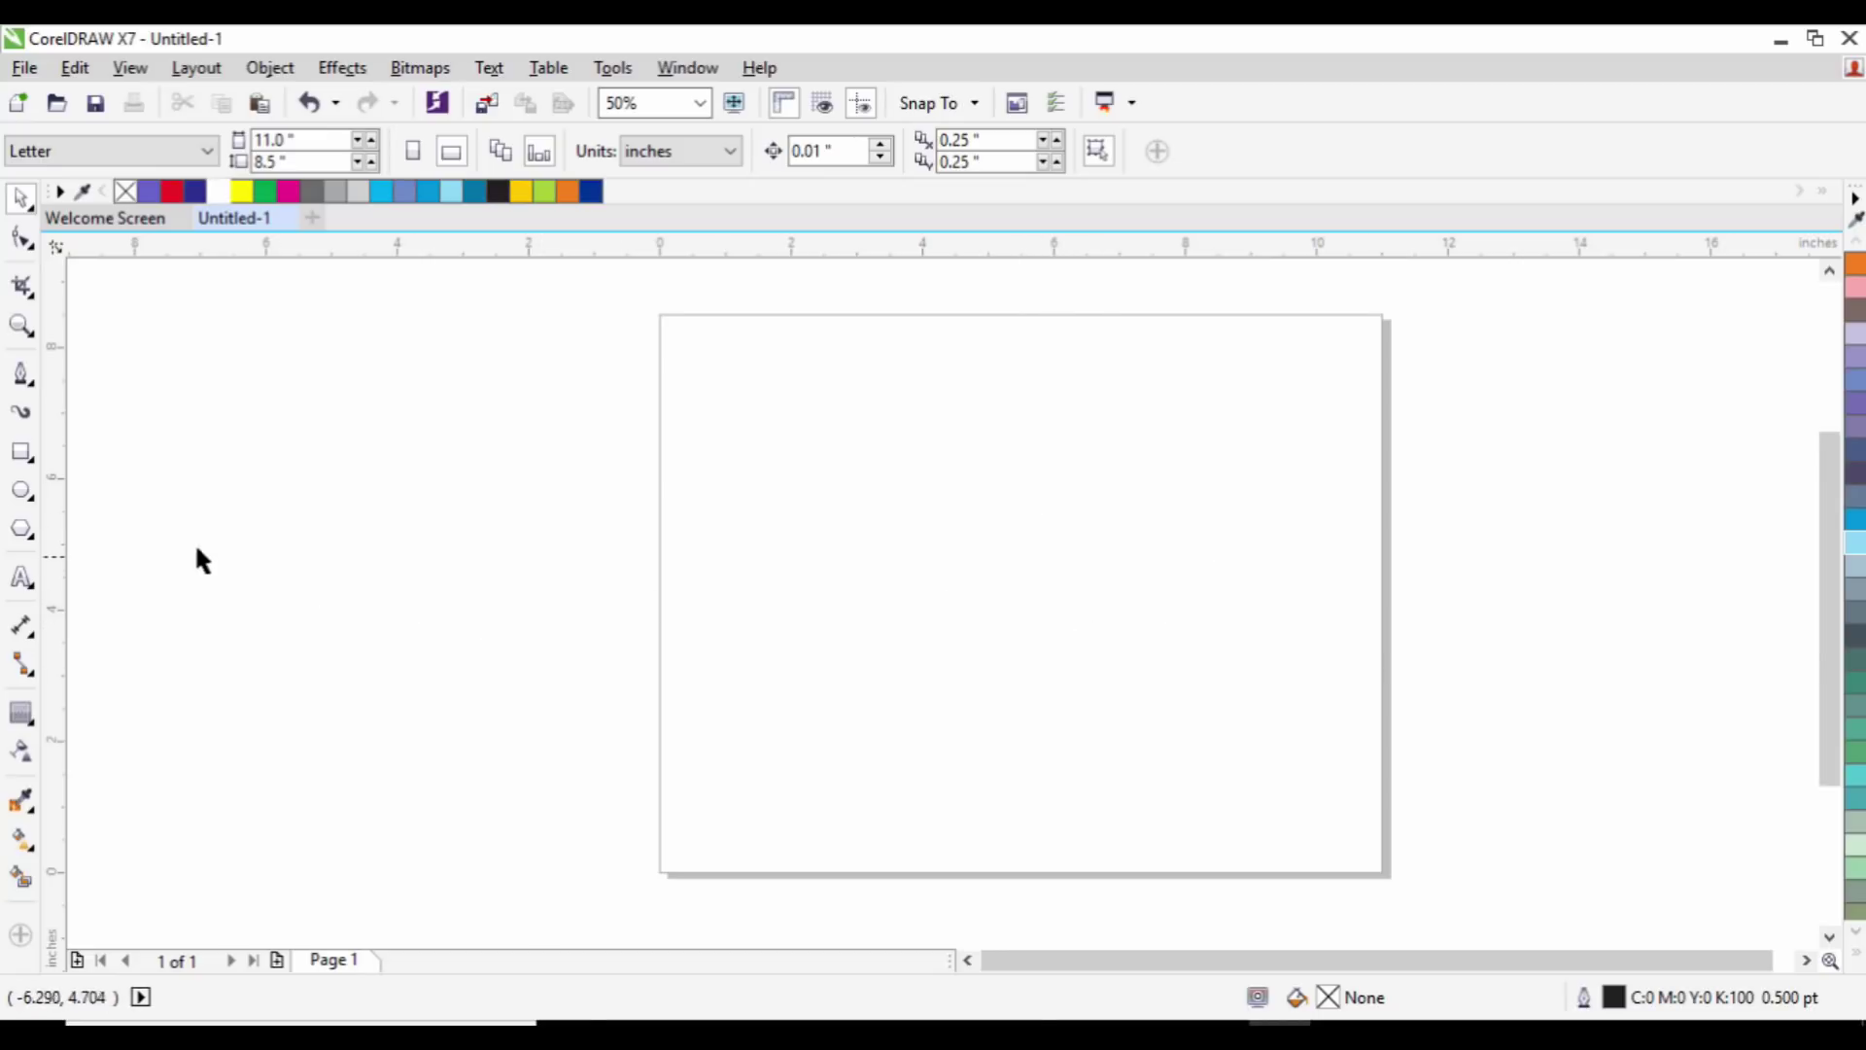
pyautogui.click(21, 490)
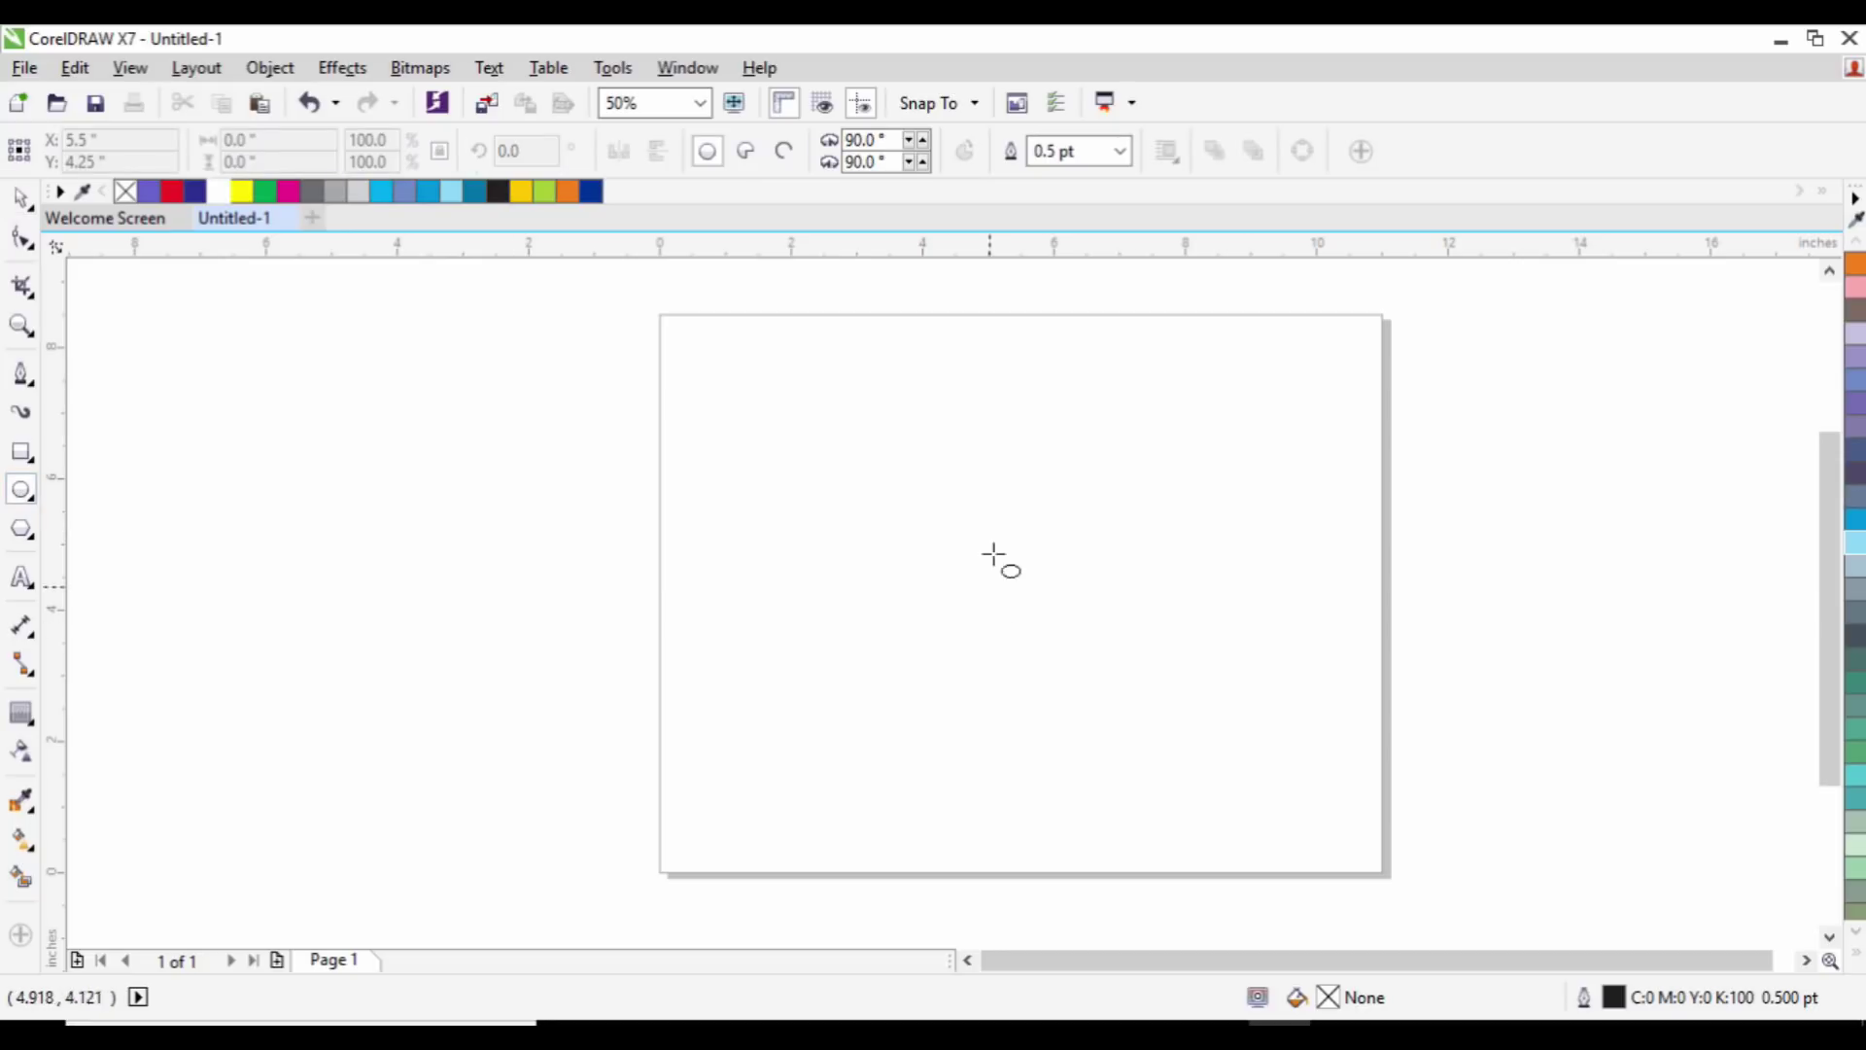
pyautogui.moveTo(920, 468); pyautogui.dragTo(1242, 785)
pyautogui.click(21, 197)
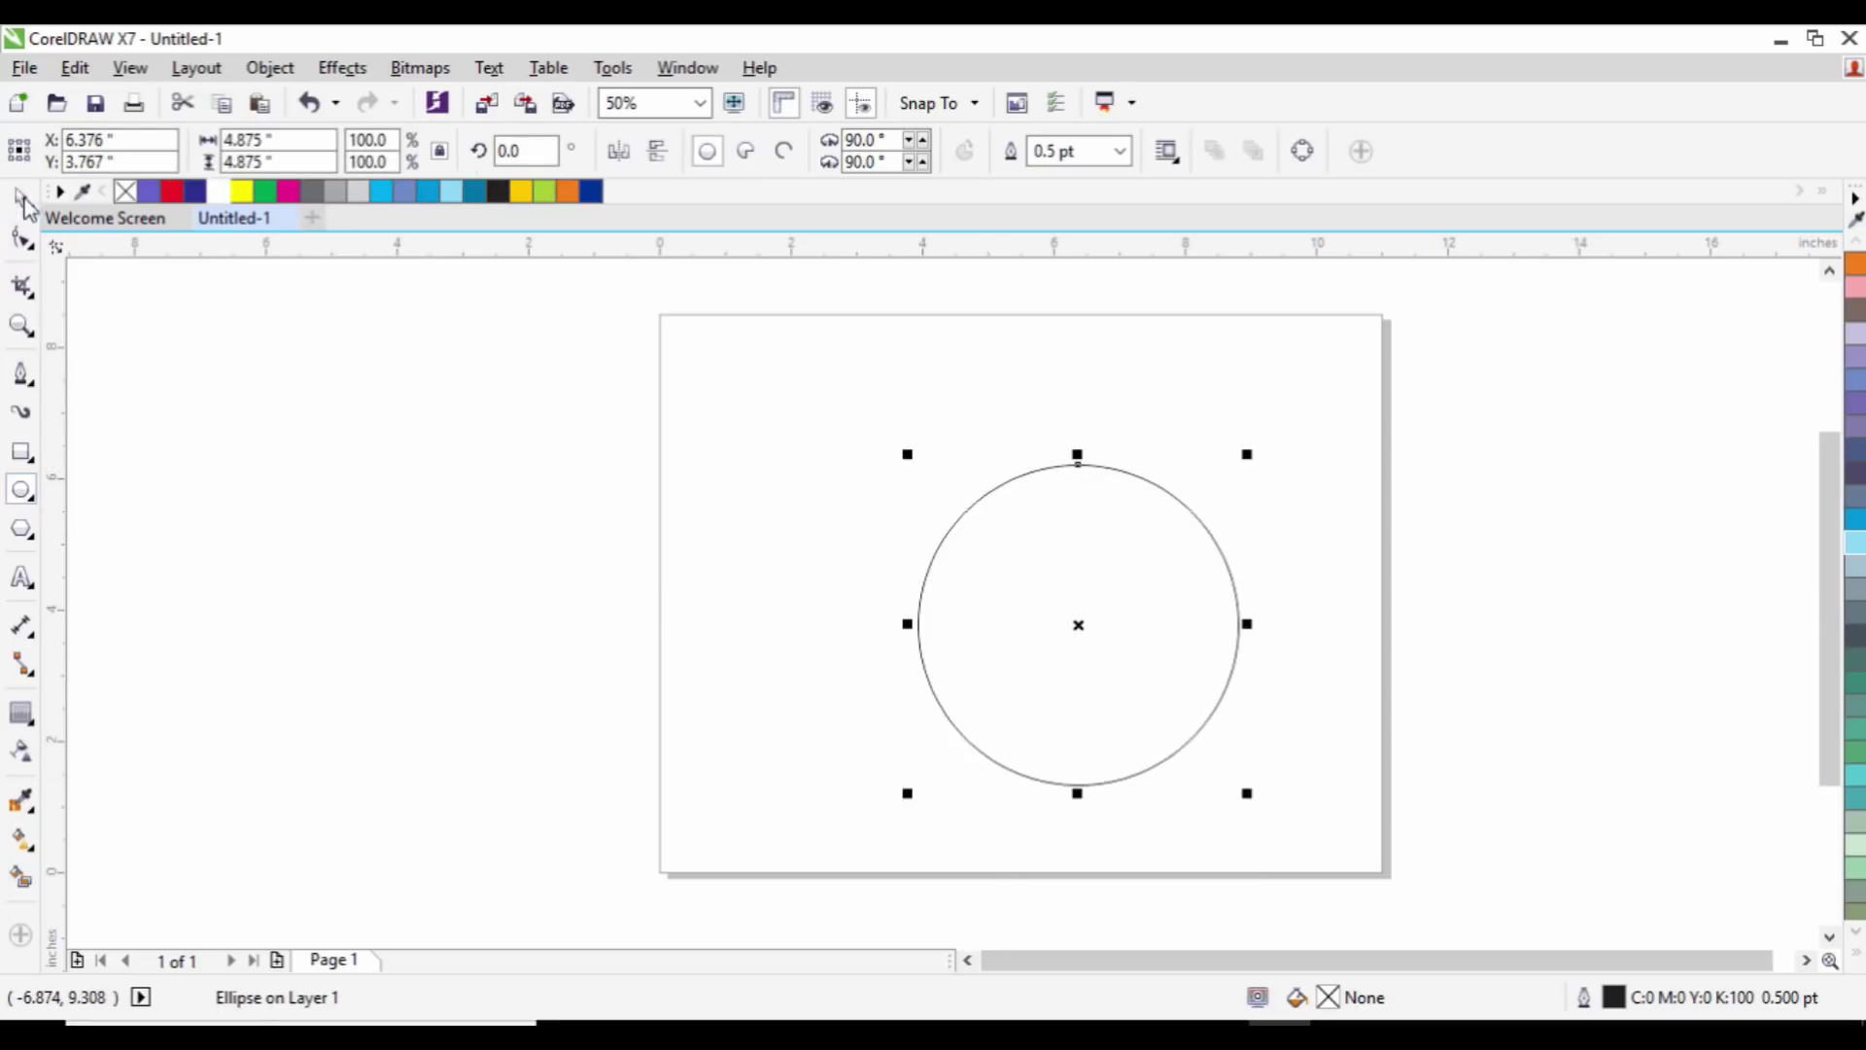
pyautogui.moveTo(1212, 652); pyautogui.dragTo(1037, 604)
# Step: Shrink a copy of the circle to about 80% and trim it out of the outer circle
pyautogui.scroll(1, 1104, 608)
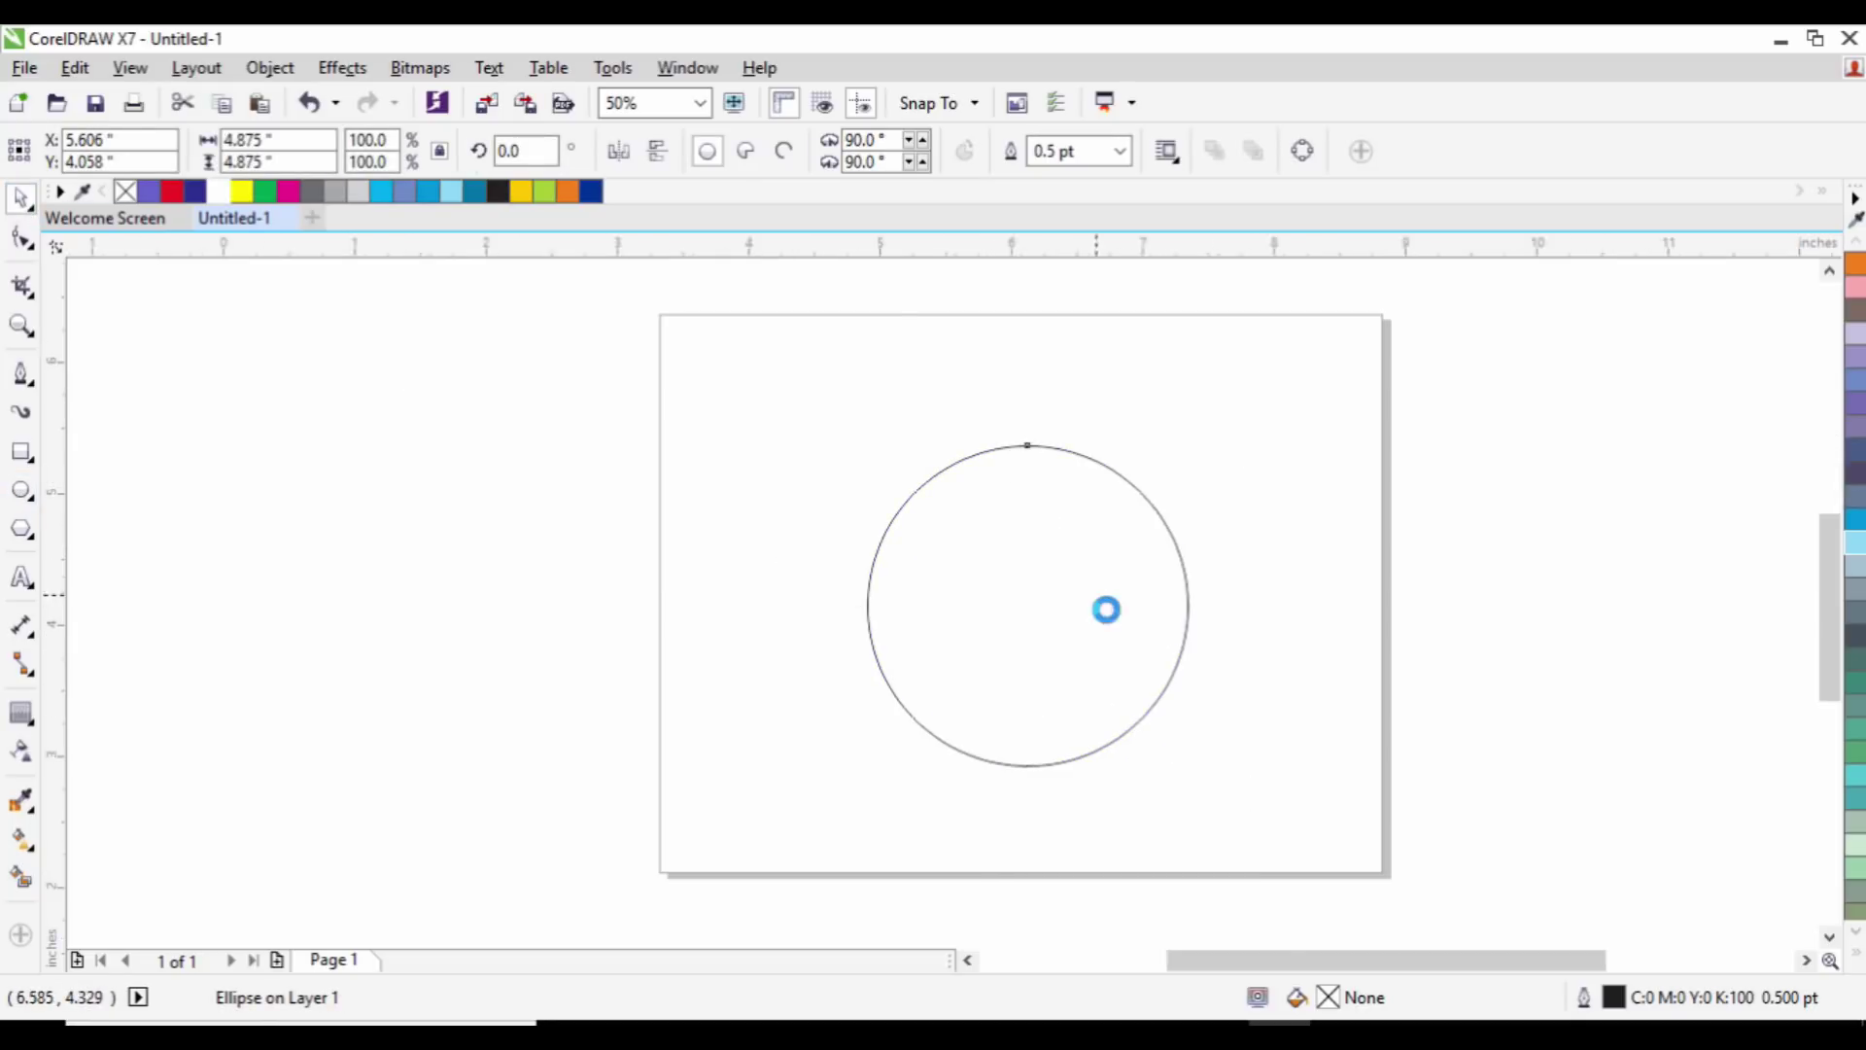
pyautogui.scroll(-1, 975, 566)
pyautogui.scroll(1, 976, 566)
pyautogui.moveTo(1281, 936); pyautogui.dragTo(1216, 883)
pyautogui.scroll(-1, 1127, 619)
pyautogui.scroll(1, 1127, 619)
pyautogui.keyDown('shift'); pyautogui.click(1254, 596); pyautogui.keyUp('shift')
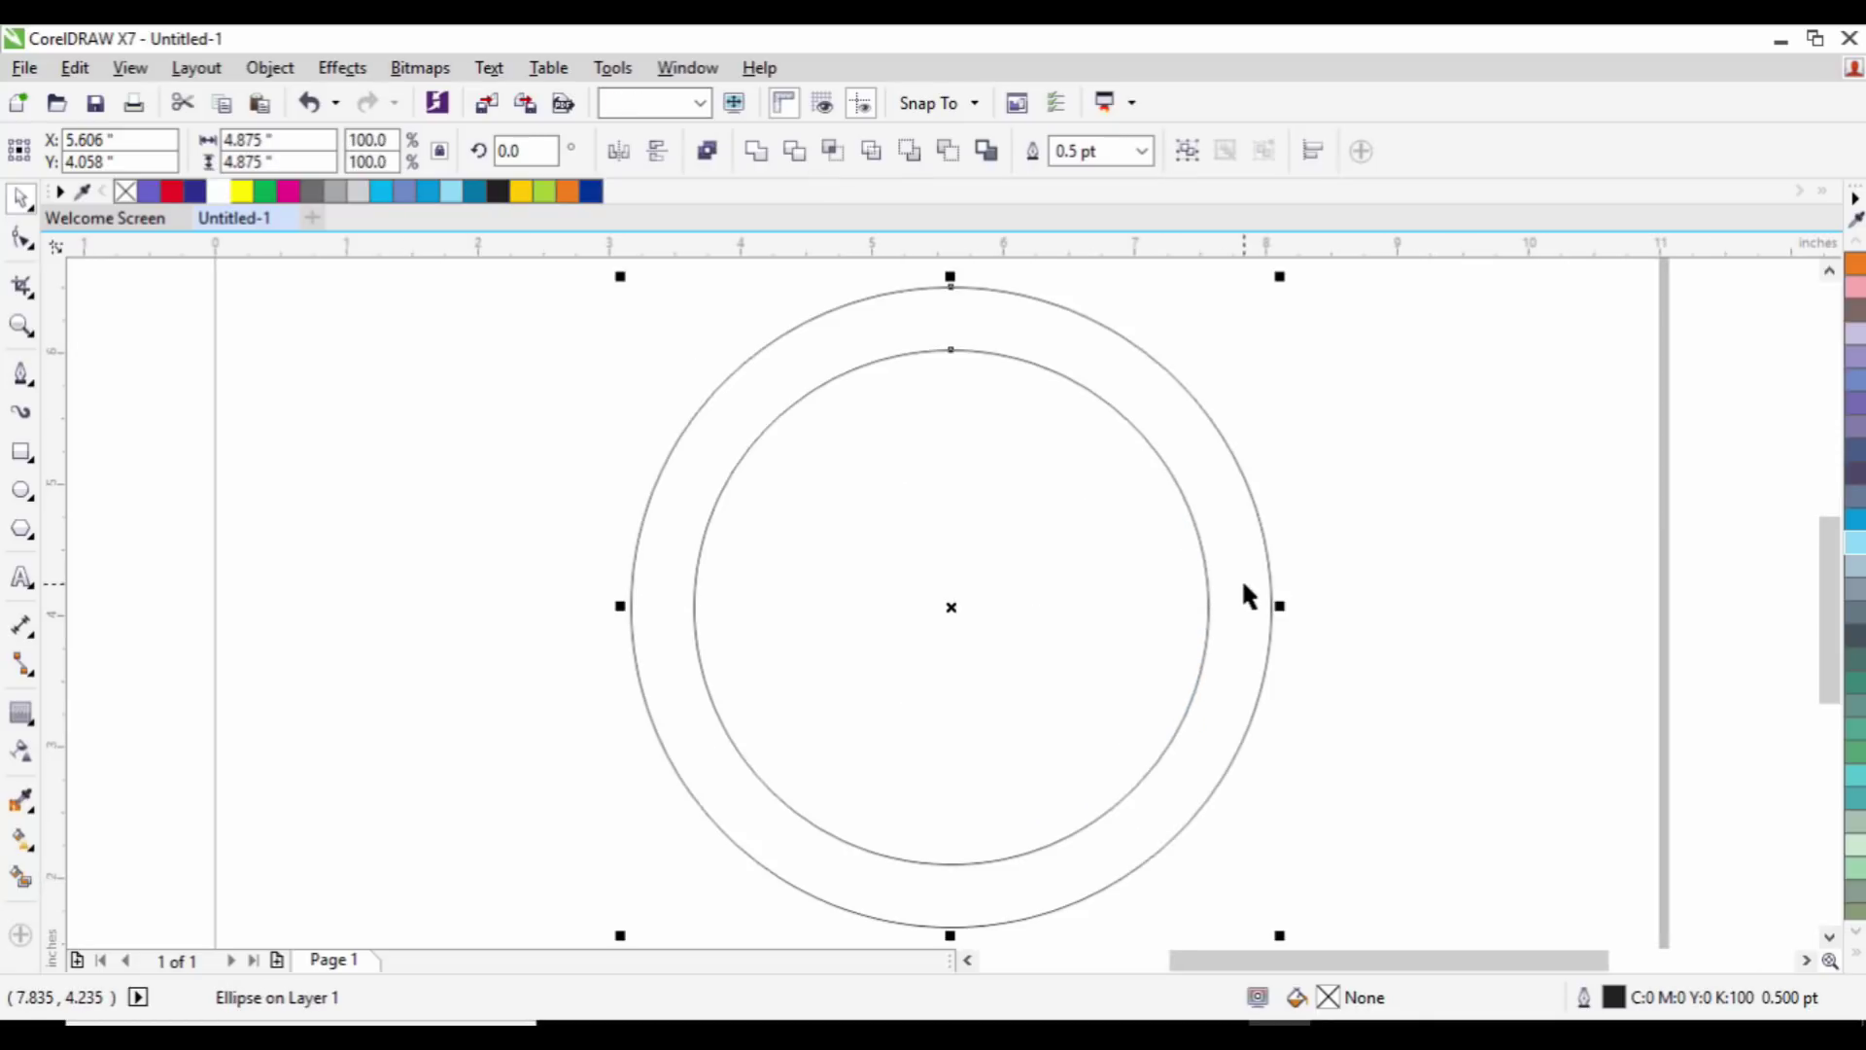
pyautogui.click(793, 152)
pyautogui.click(1525, 575)
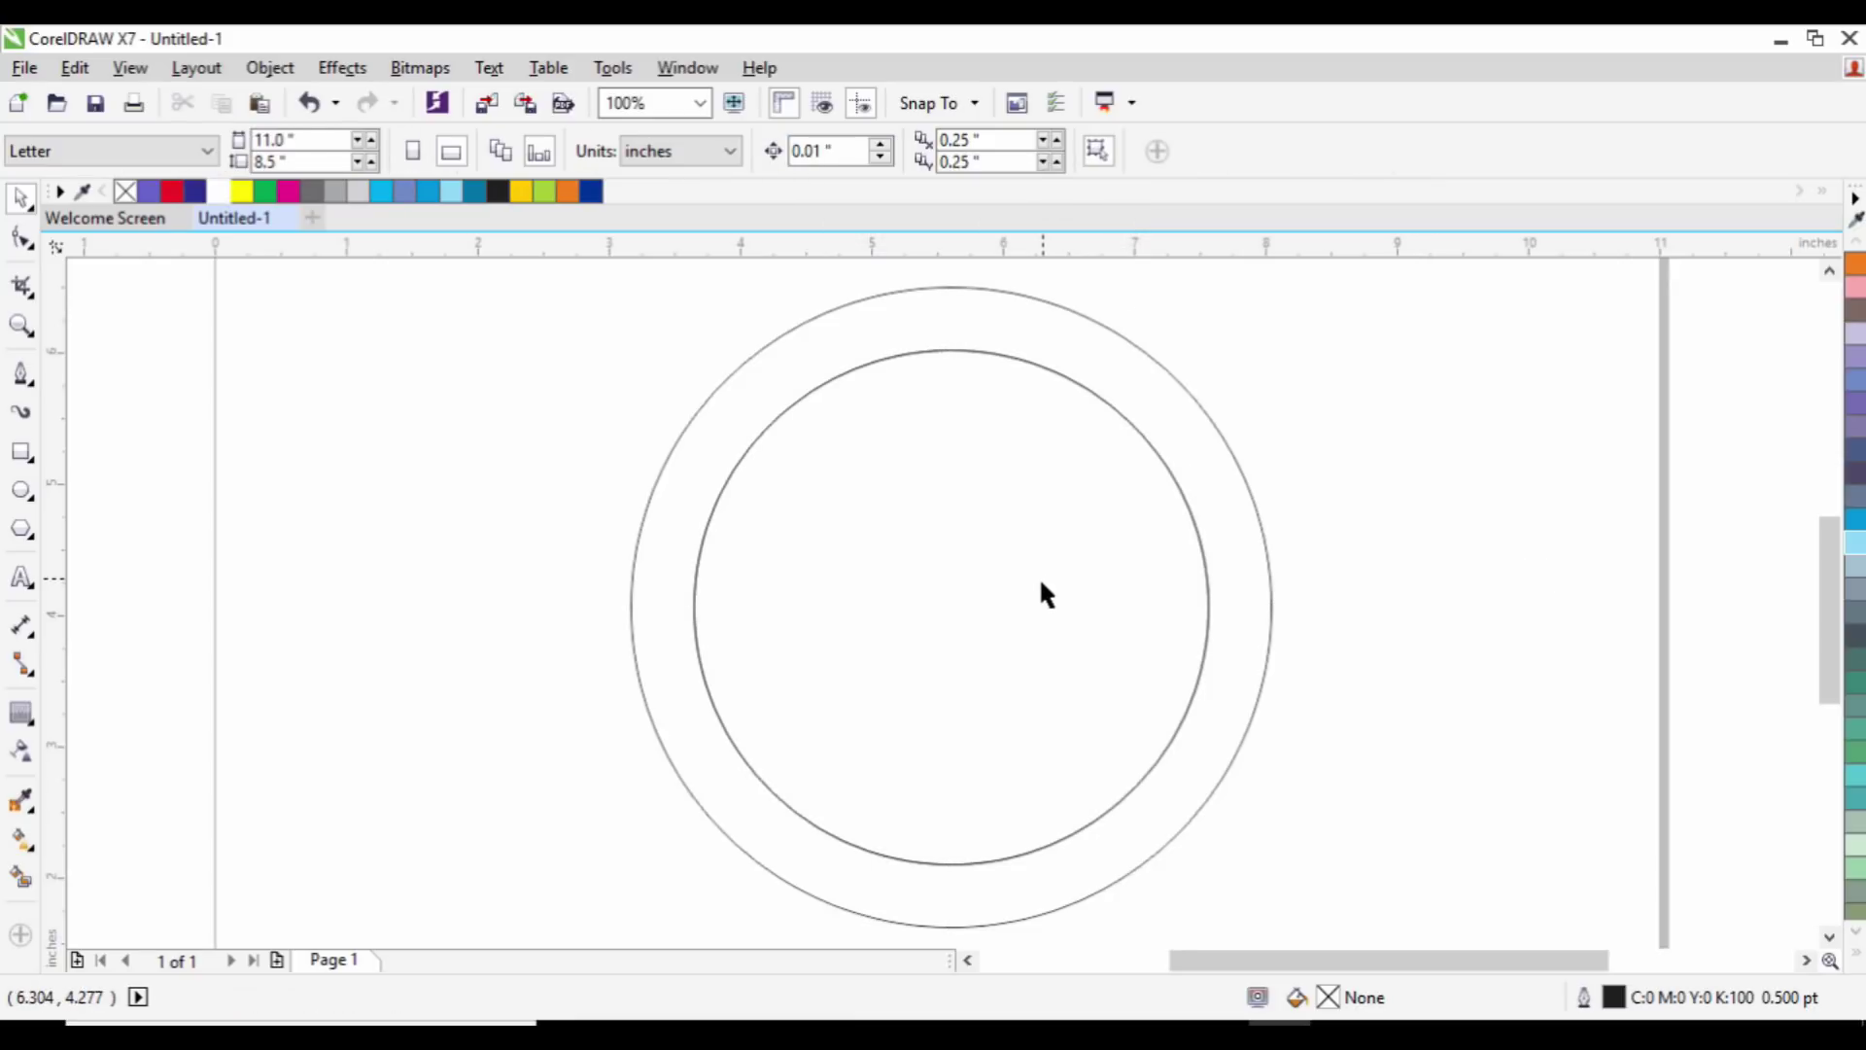
# Step: Move the leftover inner circle off the page and delete it
pyautogui.scroll(-2, 1045, 592)
pyautogui.moveTo(1045, 600); pyautogui.dragTo(789, 626)
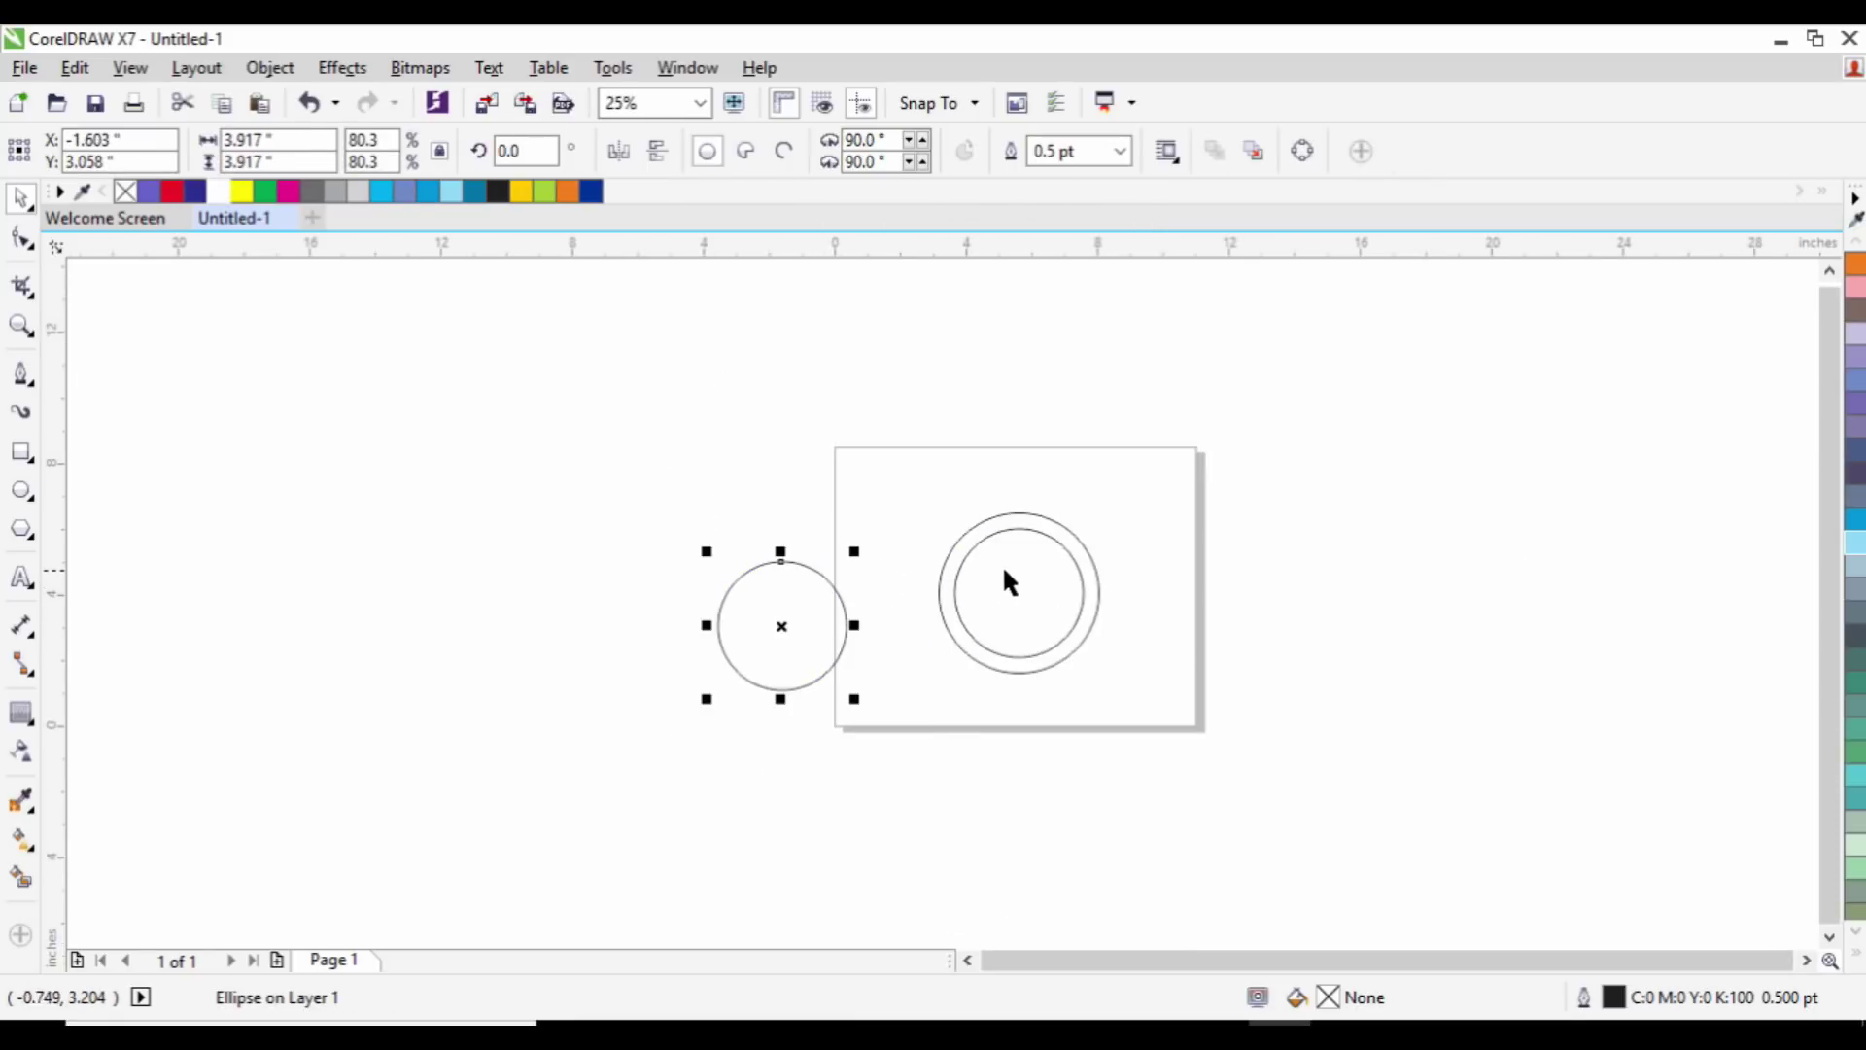
pyautogui.scroll(1, 1003, 573)
pyautogui.press('Delete')
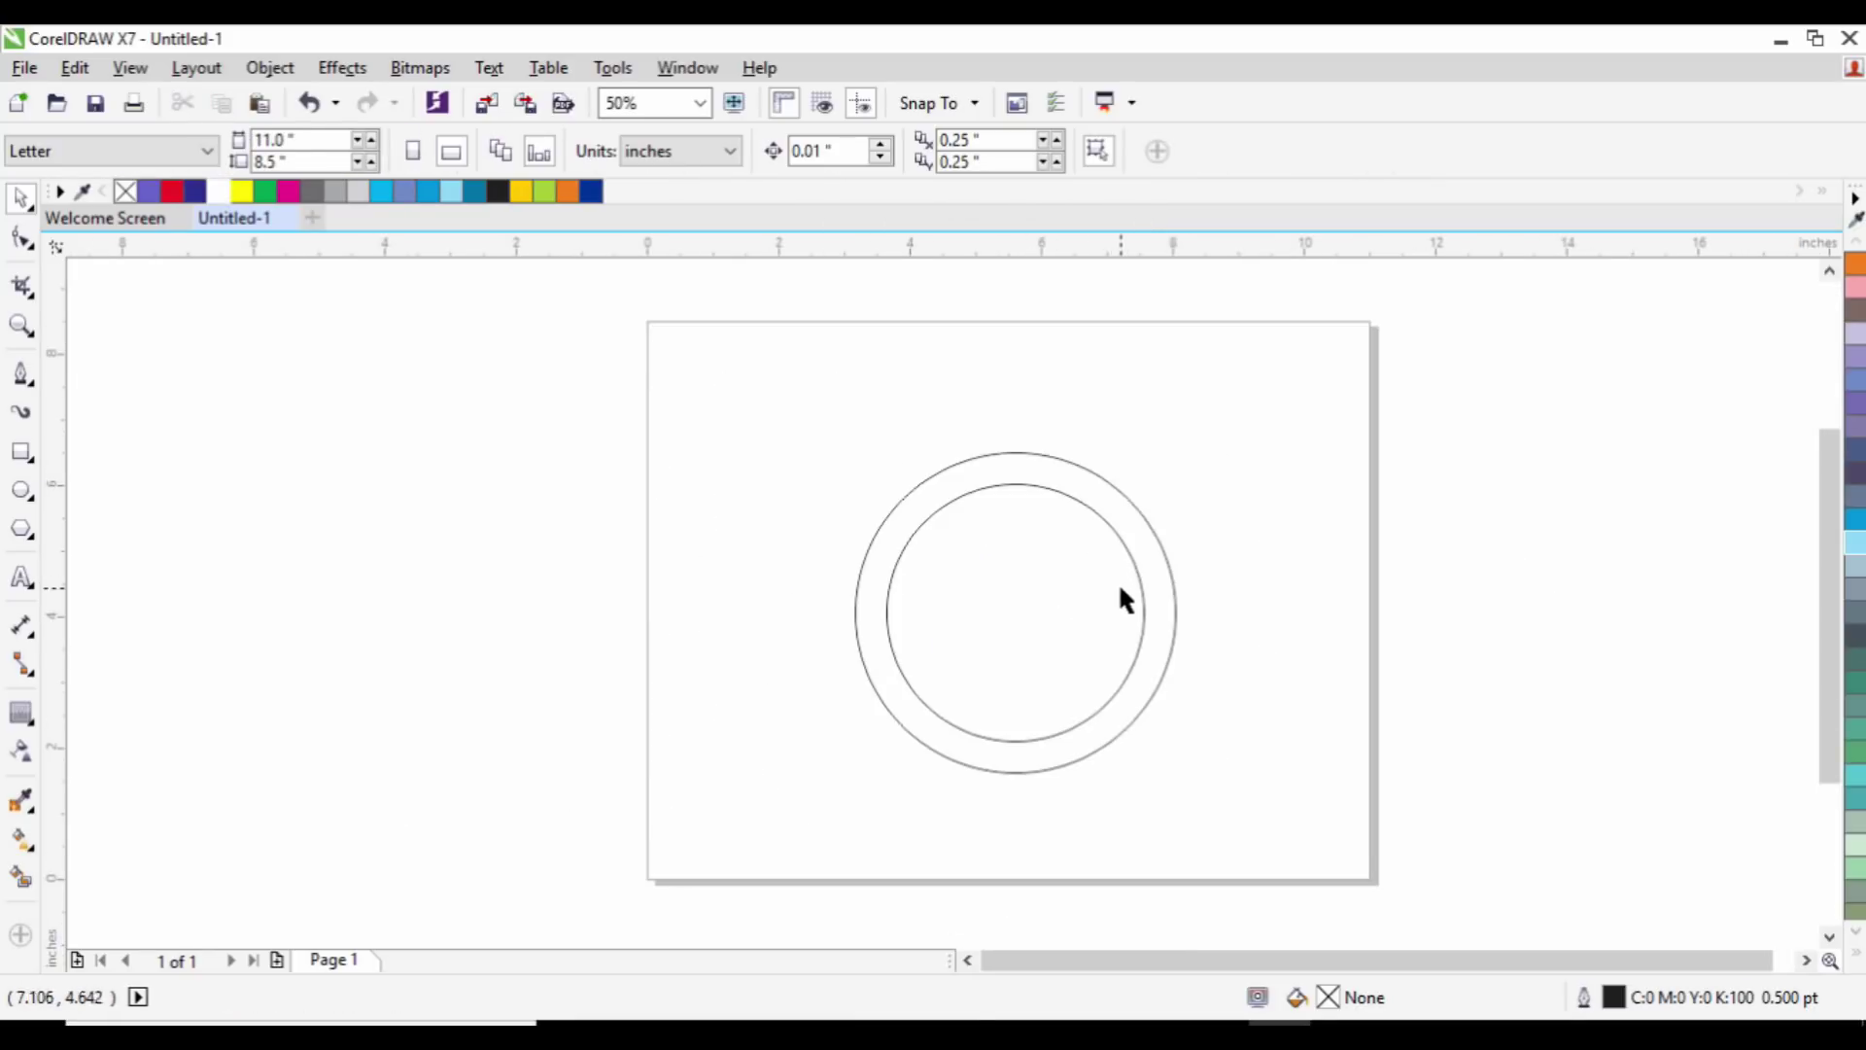
# Step: Draw a 2.615 × 0.656-inch rectangle across the ring's right edge
pyautogui.scroll(1, 1121, 597)
pyautogui.click(21, 452)
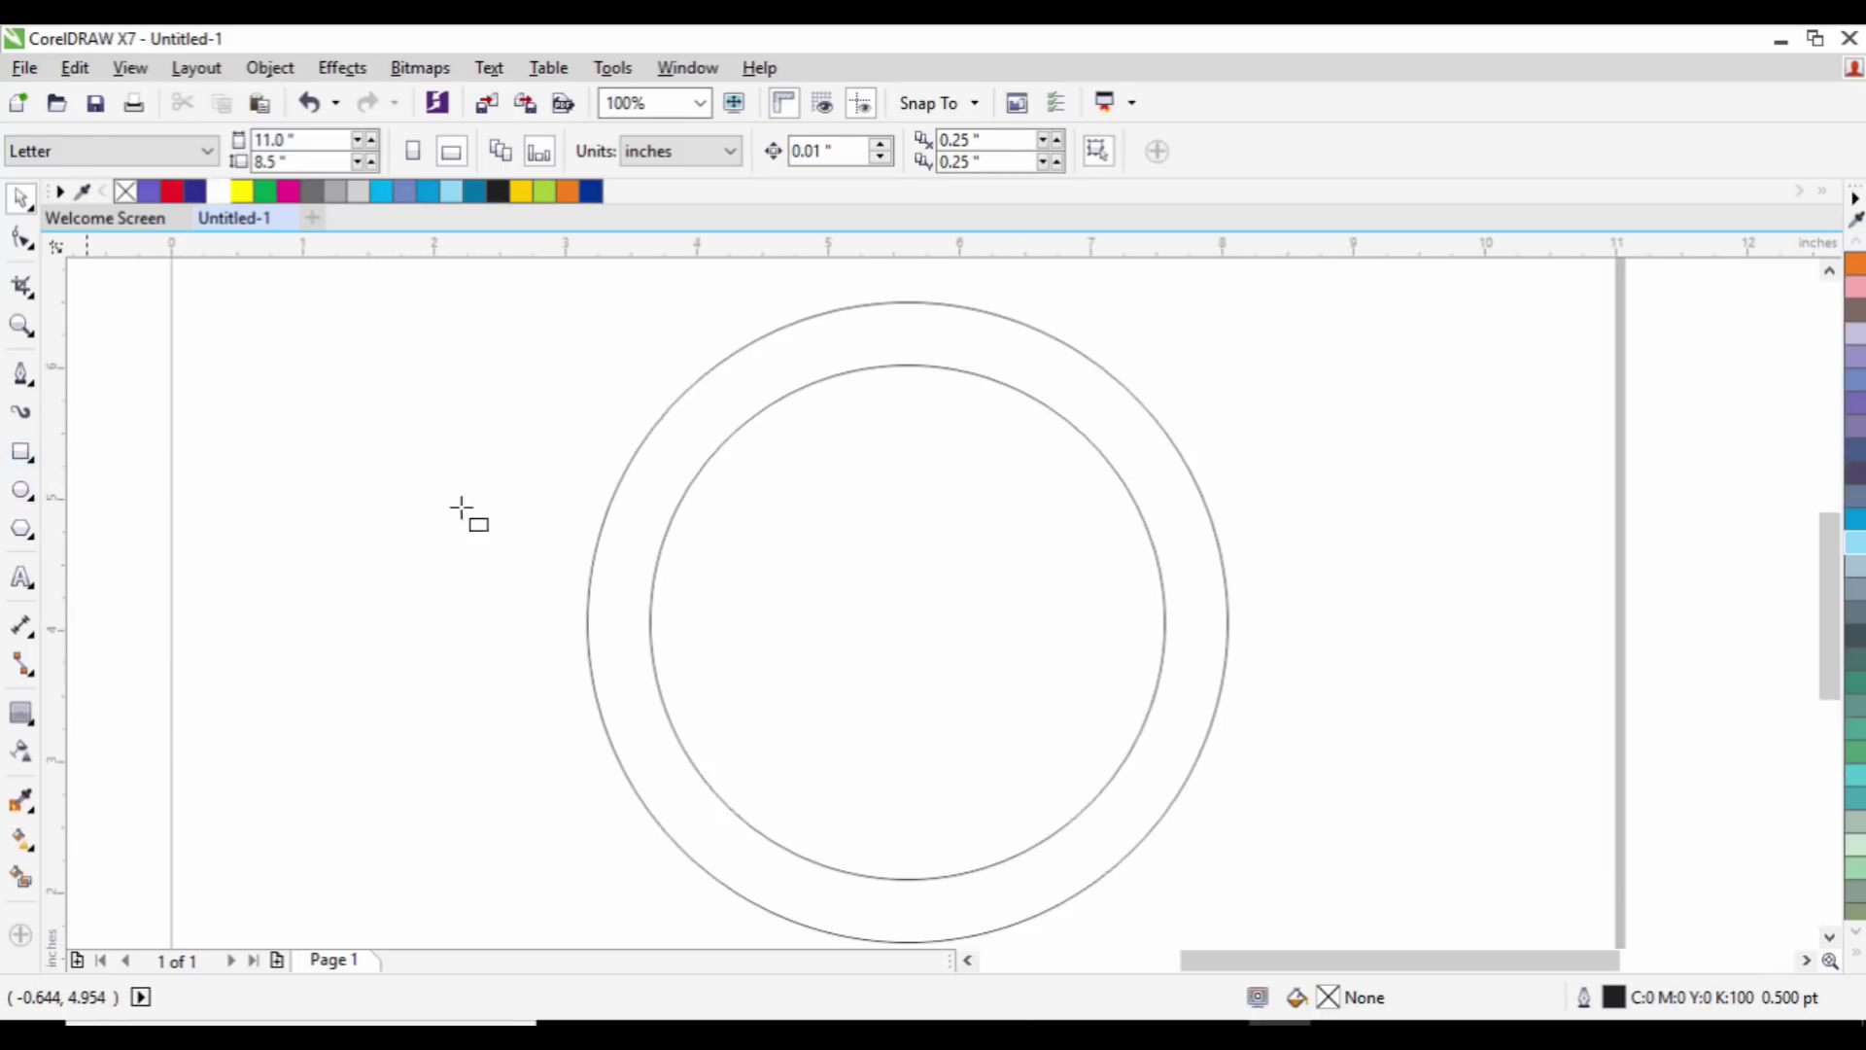
pyautogui.moveTo(1046, 599); pyautogui.dragTo(1390, 686)
# Step: Trim a gap into the ring's right side with the rectangle, then delete the rectangle
pyautogui.click(21, 197)
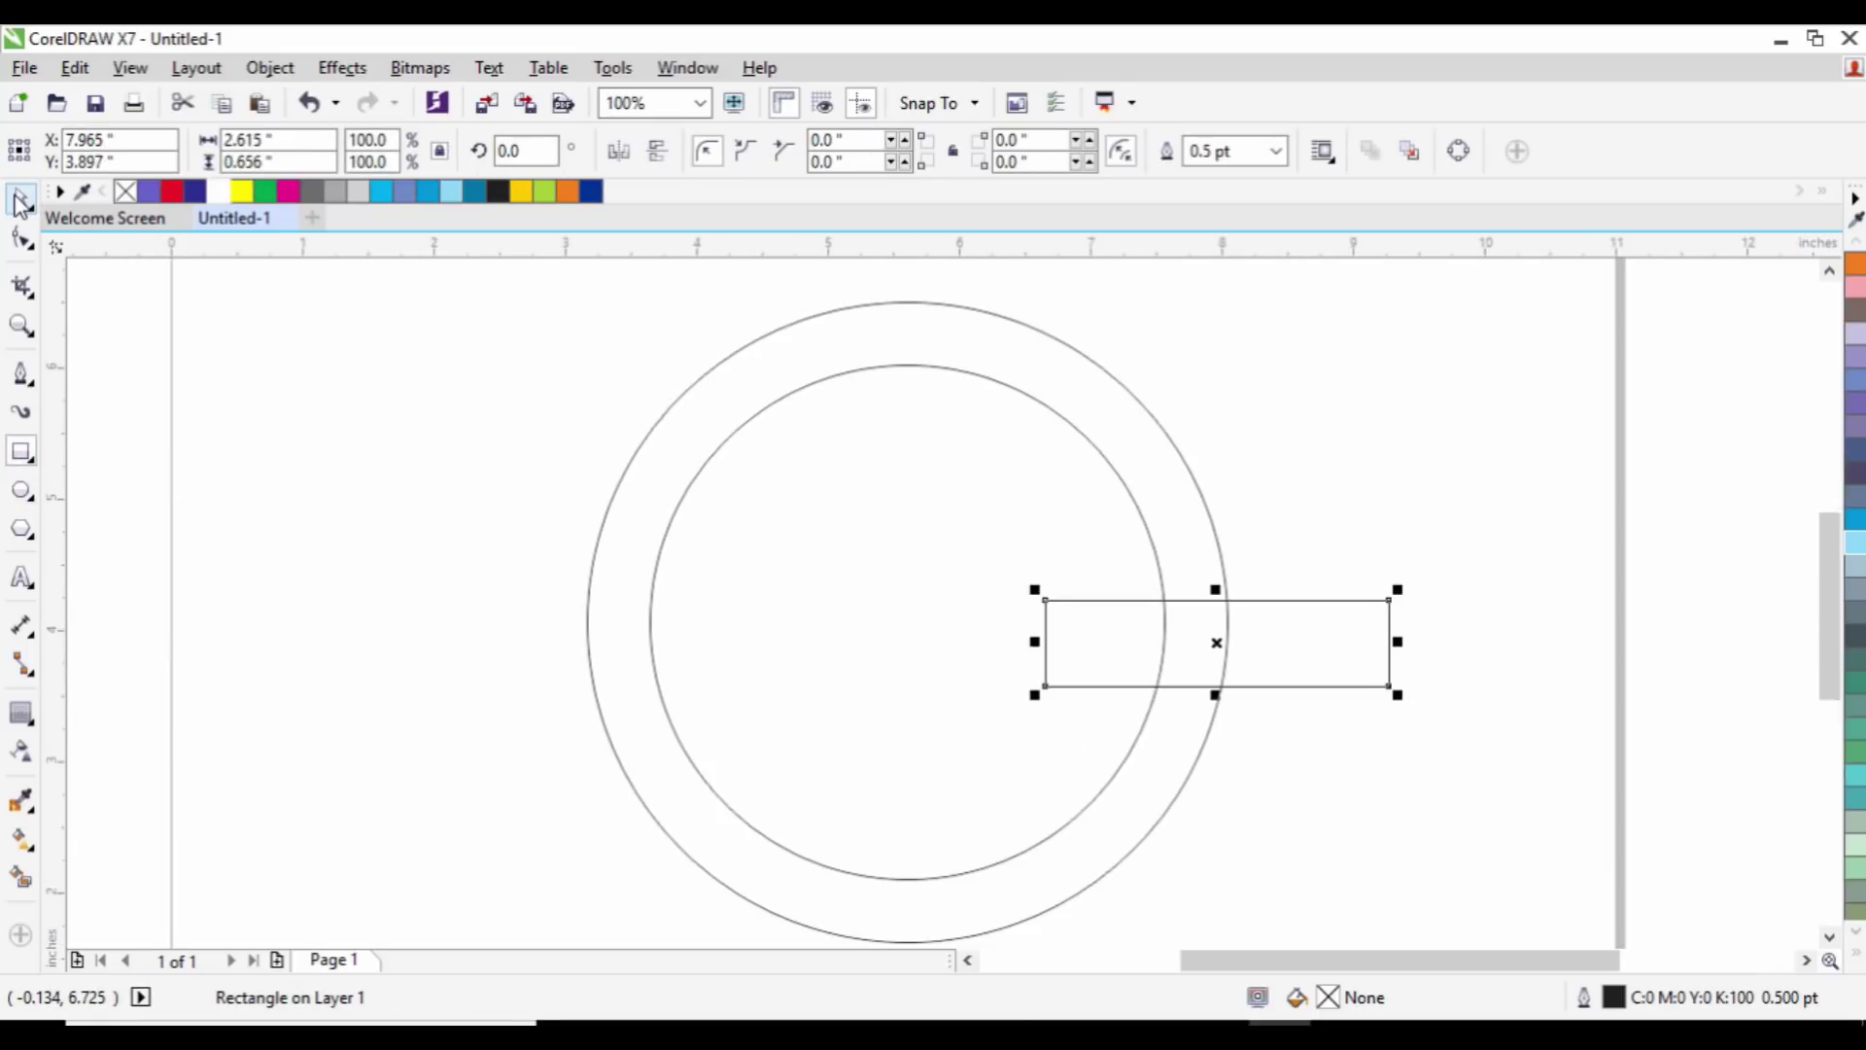
pyautogui.keyDown('shift'); pyautogui.click(1176, 552); pyautogui.keyUp('shift')
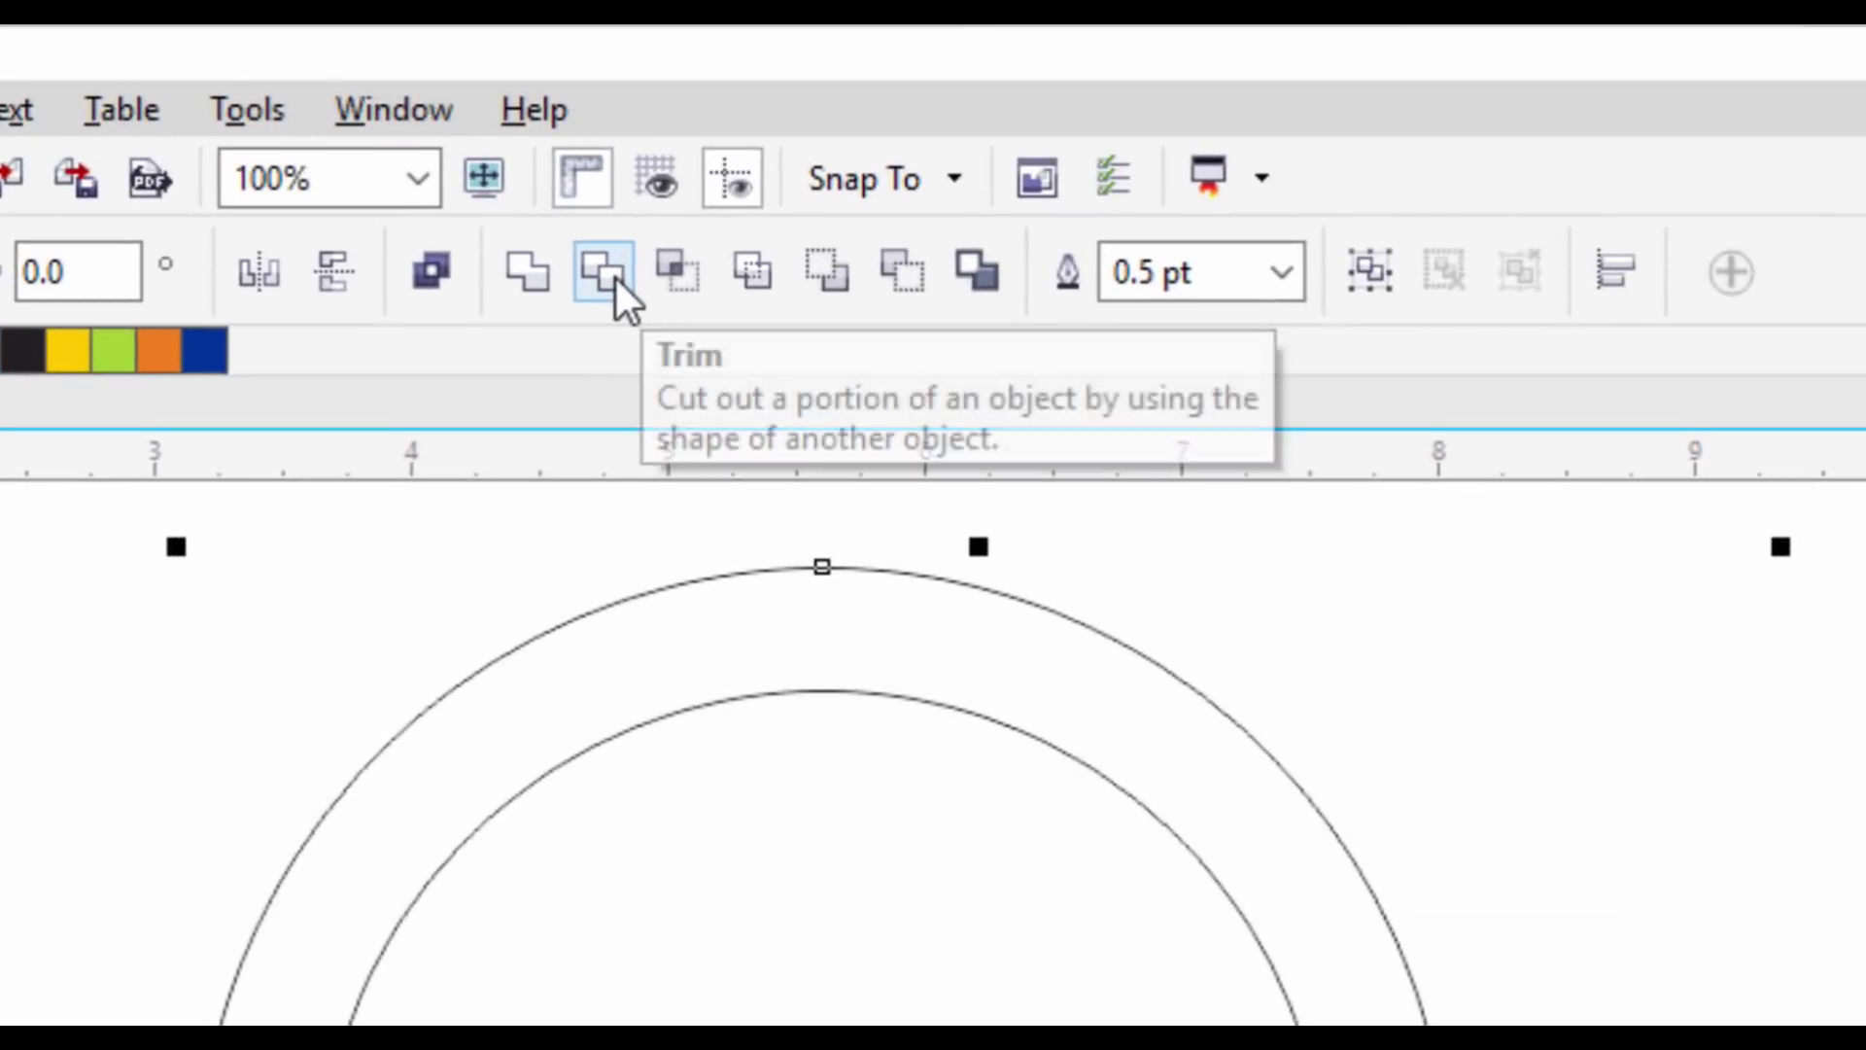
pyautogui.click(616, 280)
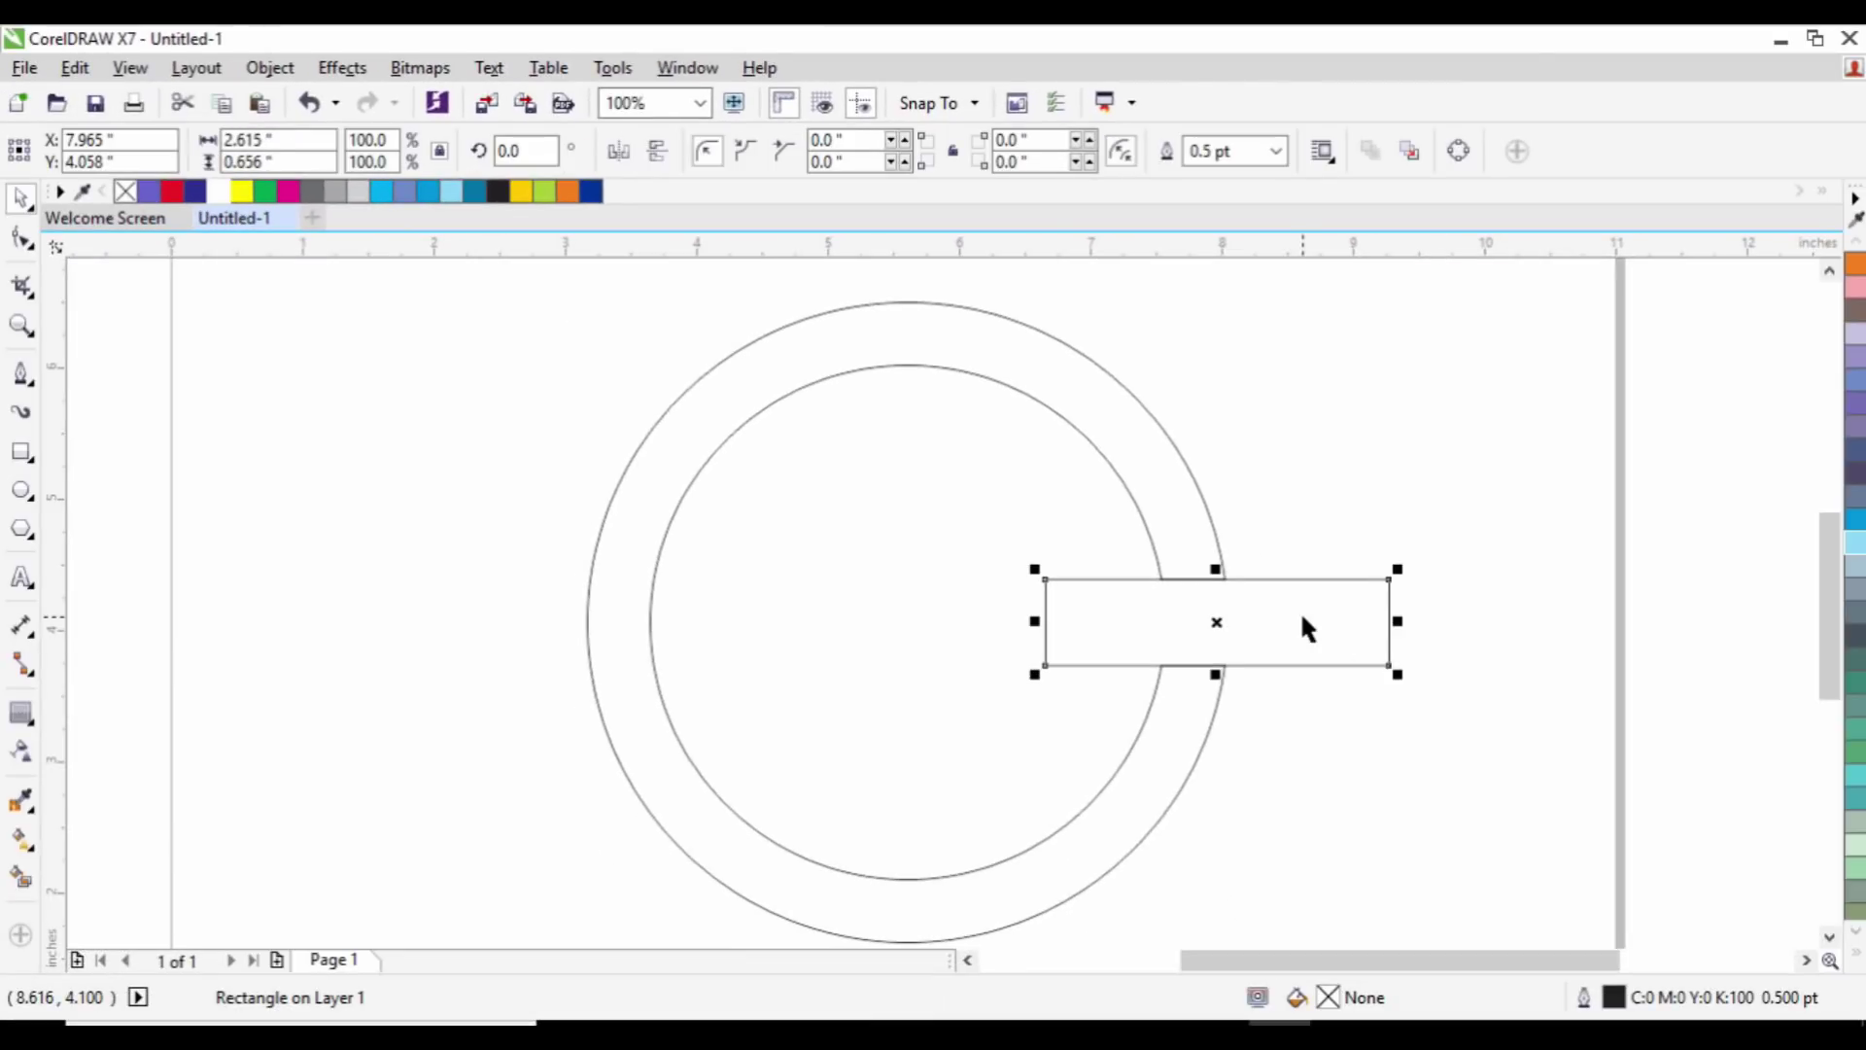
pyautogui.press('Delete')
pyautogui.scroll(-3, 1137, 587)
pyautogui.scroll(3, 1116, 596)
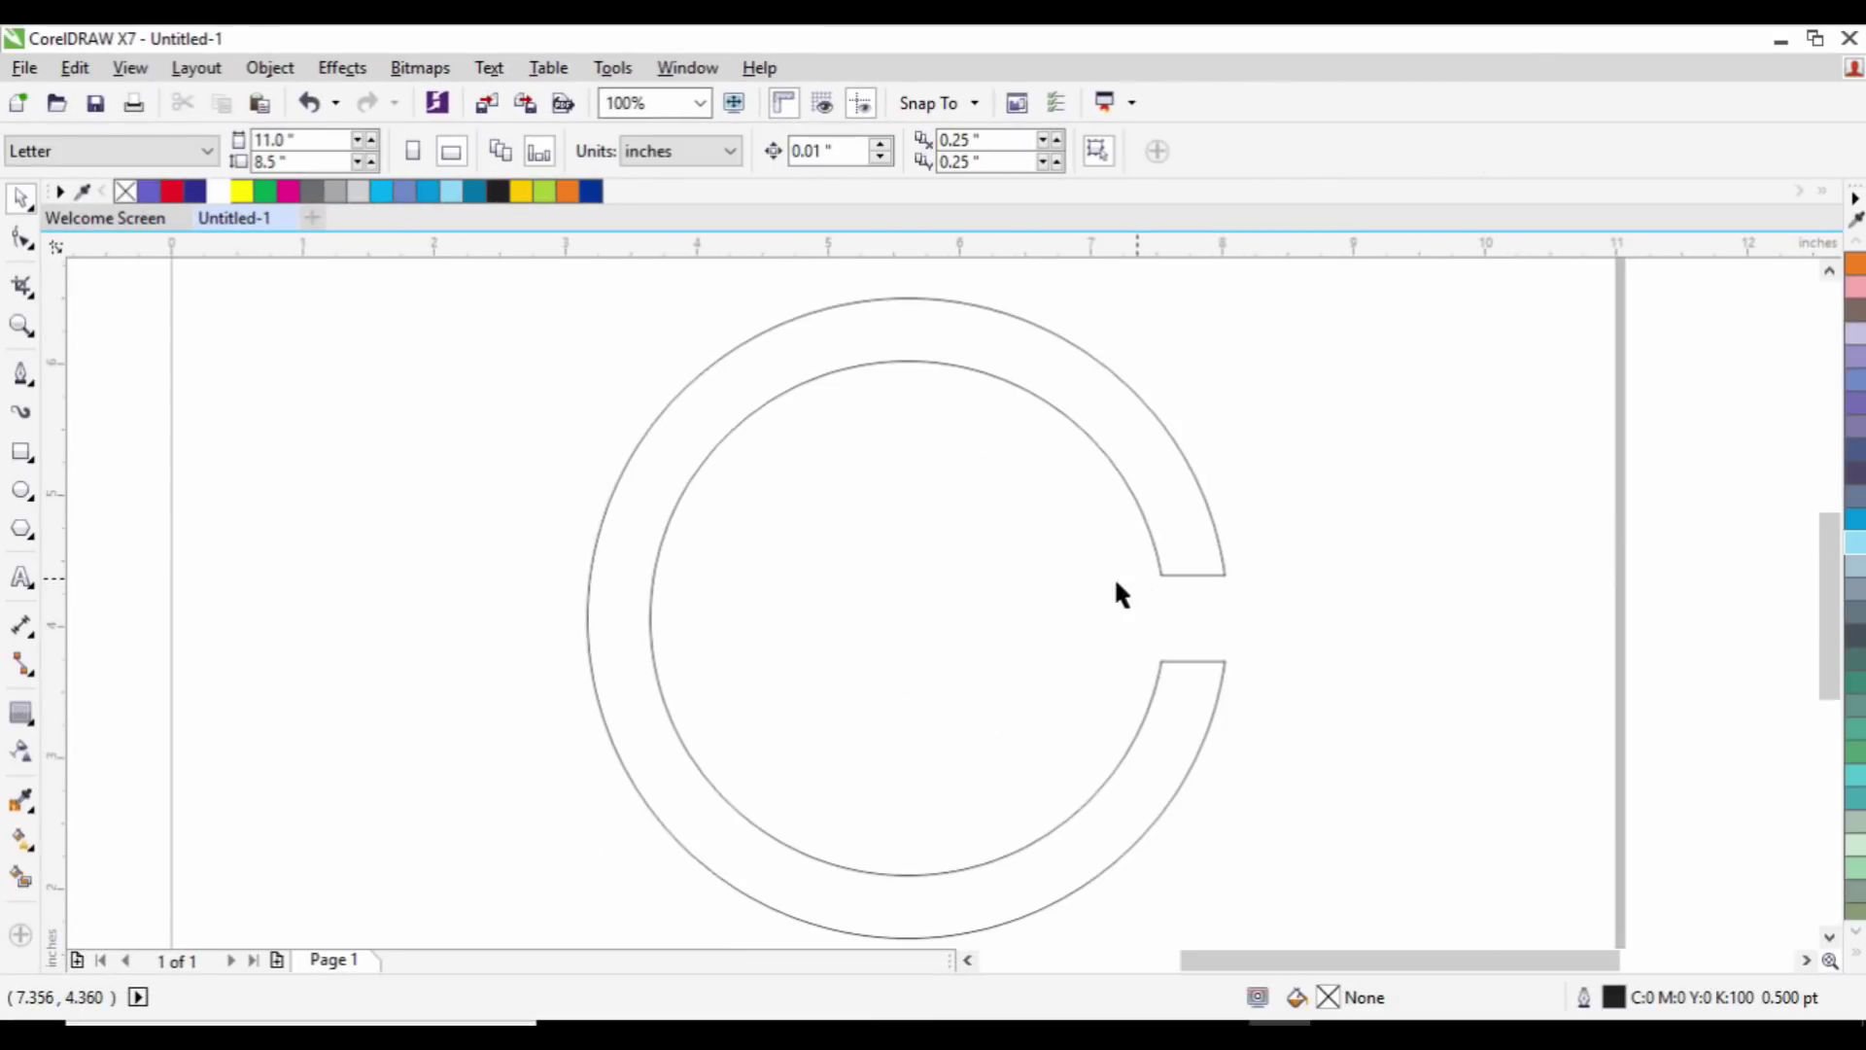
# Step: Make a copy of the C ring offset to the right
pyautogui.click(625, 612)
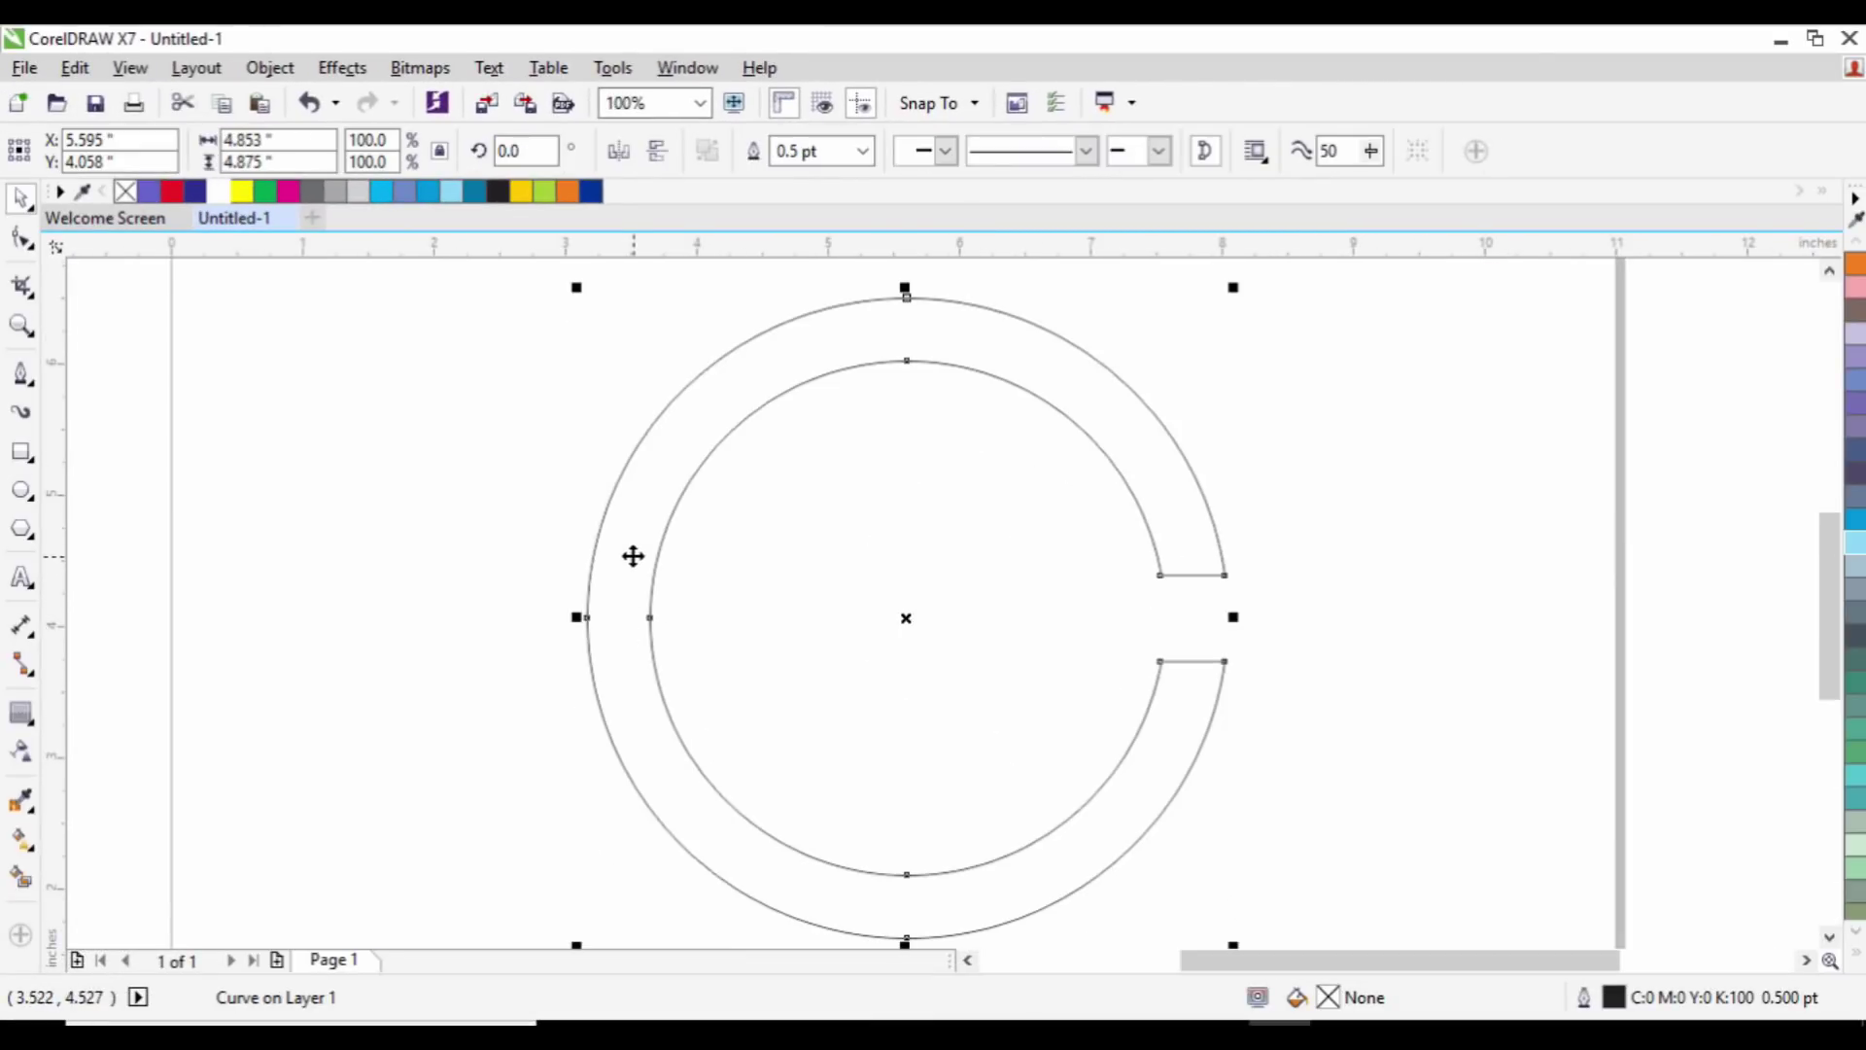
pyautogui.moveTo(636, 556); pyautogui.dragTo(694, 556)
pyautogui.keyDown('shift'); pyautogui.click(635, 443); pyautogui.keyUp('shift')
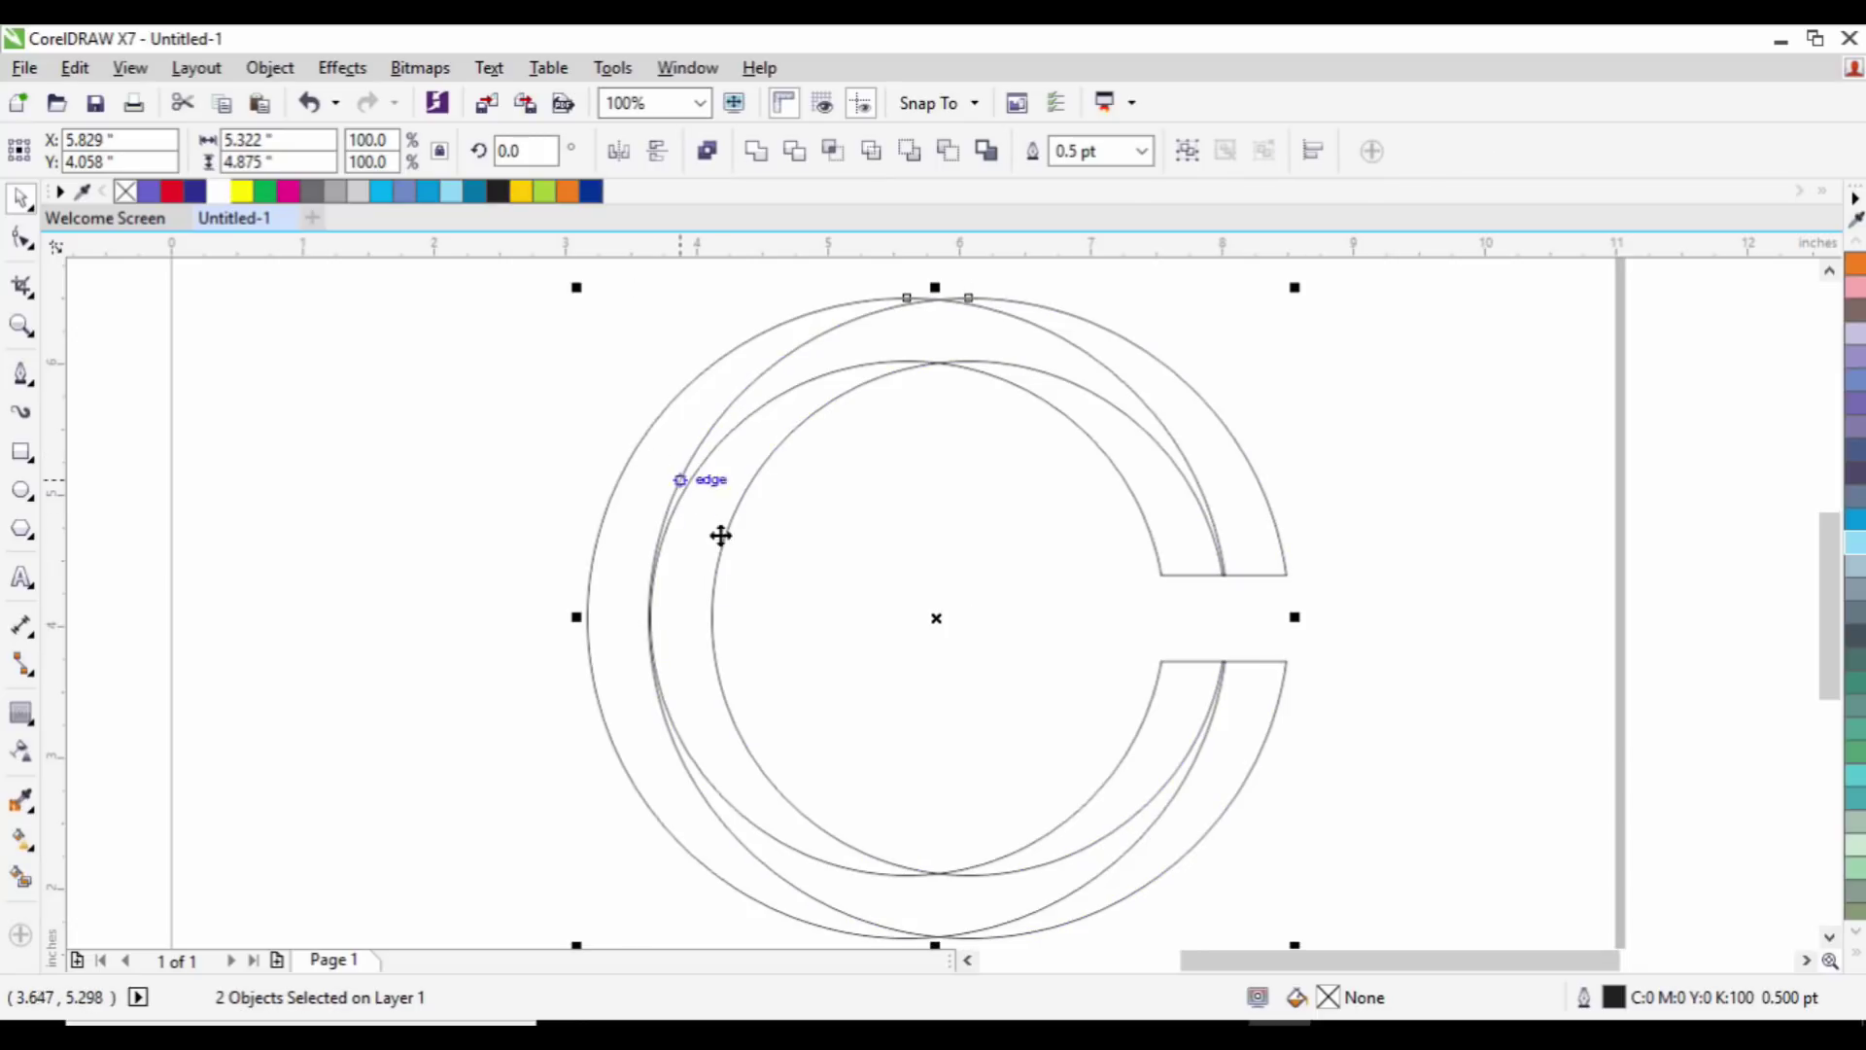
pyautogui.click(1500, 567)
pyautogui.scroll(3, 651, 632)
pyautogui.scroll(1, 649, 623)
# Step: Nudge the right C ring so it overlaps the left one, then deselect both
pyautogui.moveTo(946, 582); pyautogui.dragTo(1028, 590)
pyautogui.moveTo(1016, 590); pyautogui.dragTo(965, 586)
pyautogui.scroll(-4, 795, 567)
pyautogui.scroll(-1, 795, 574)
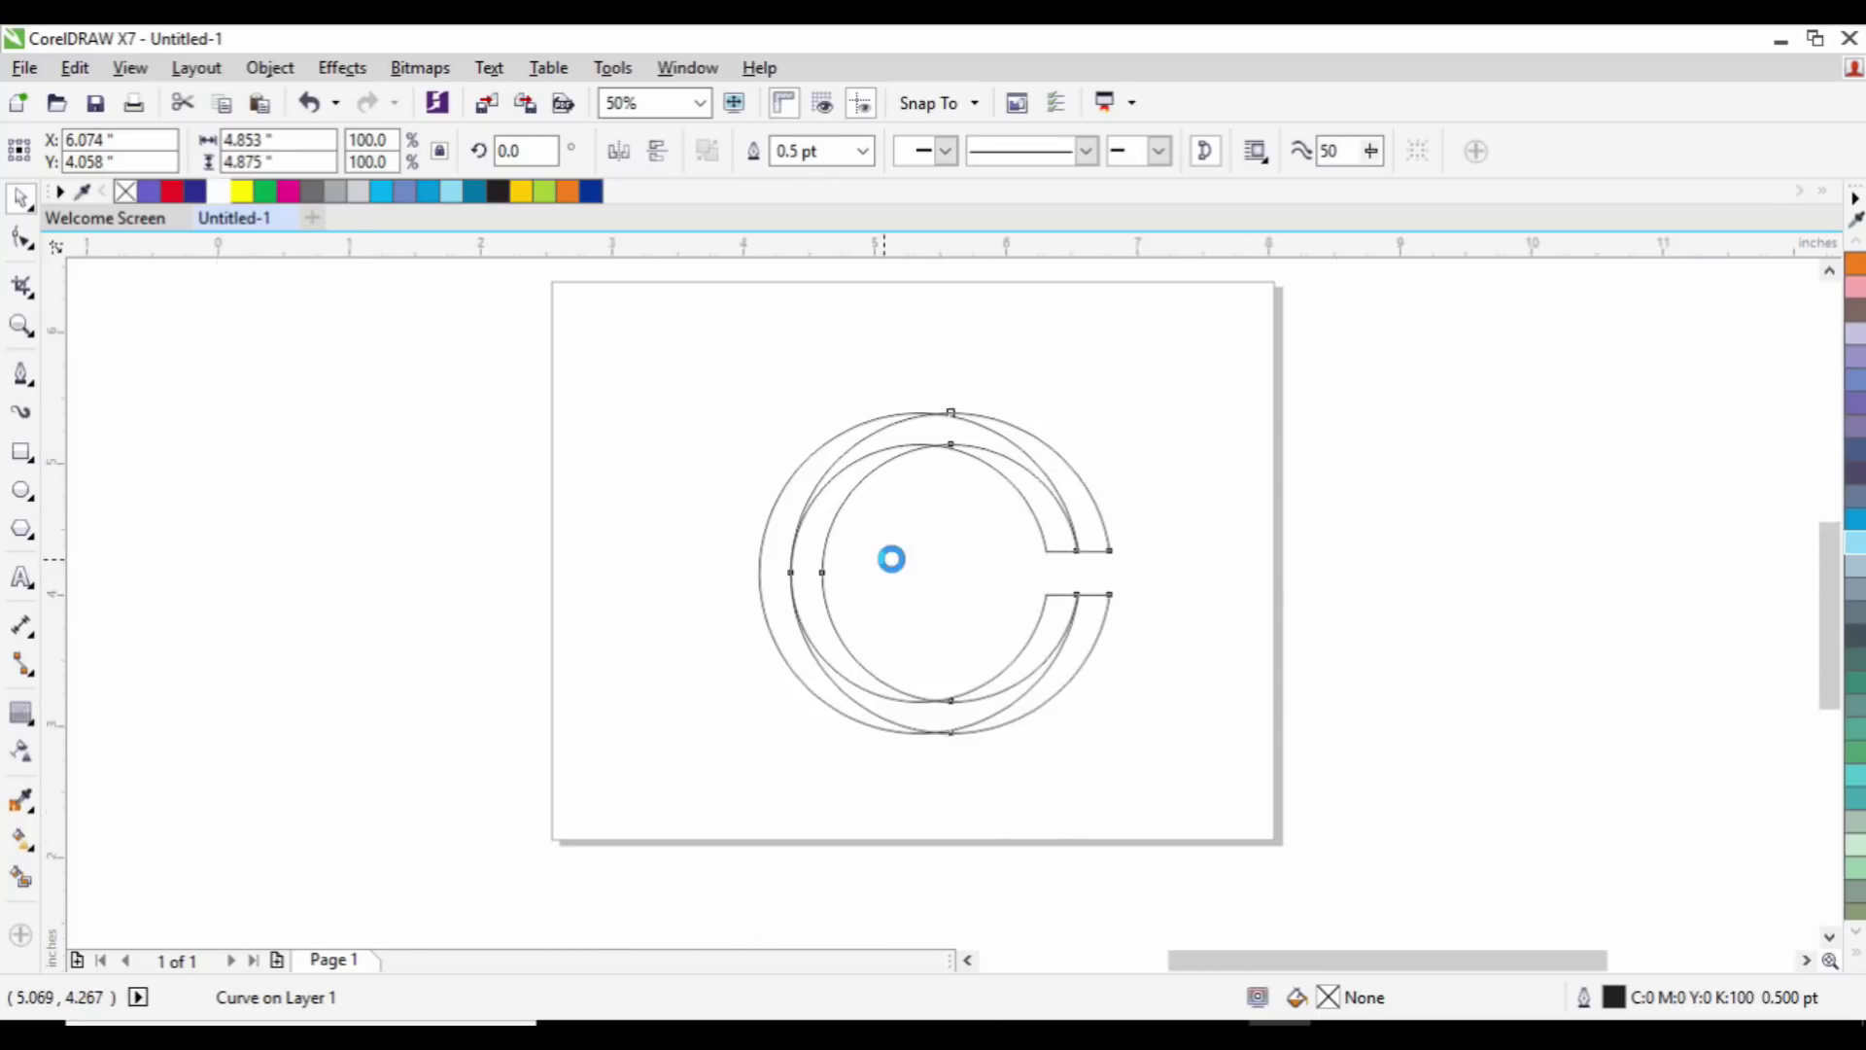
pyautogui.scroll(1, 887, 554)
pyautogui.click(1506, 413)
pyautogui.click(1283, 476)
pyautogui.keyDown('shift'); pyautogui.click(665, 562); pyautogui.keyUp('shift')
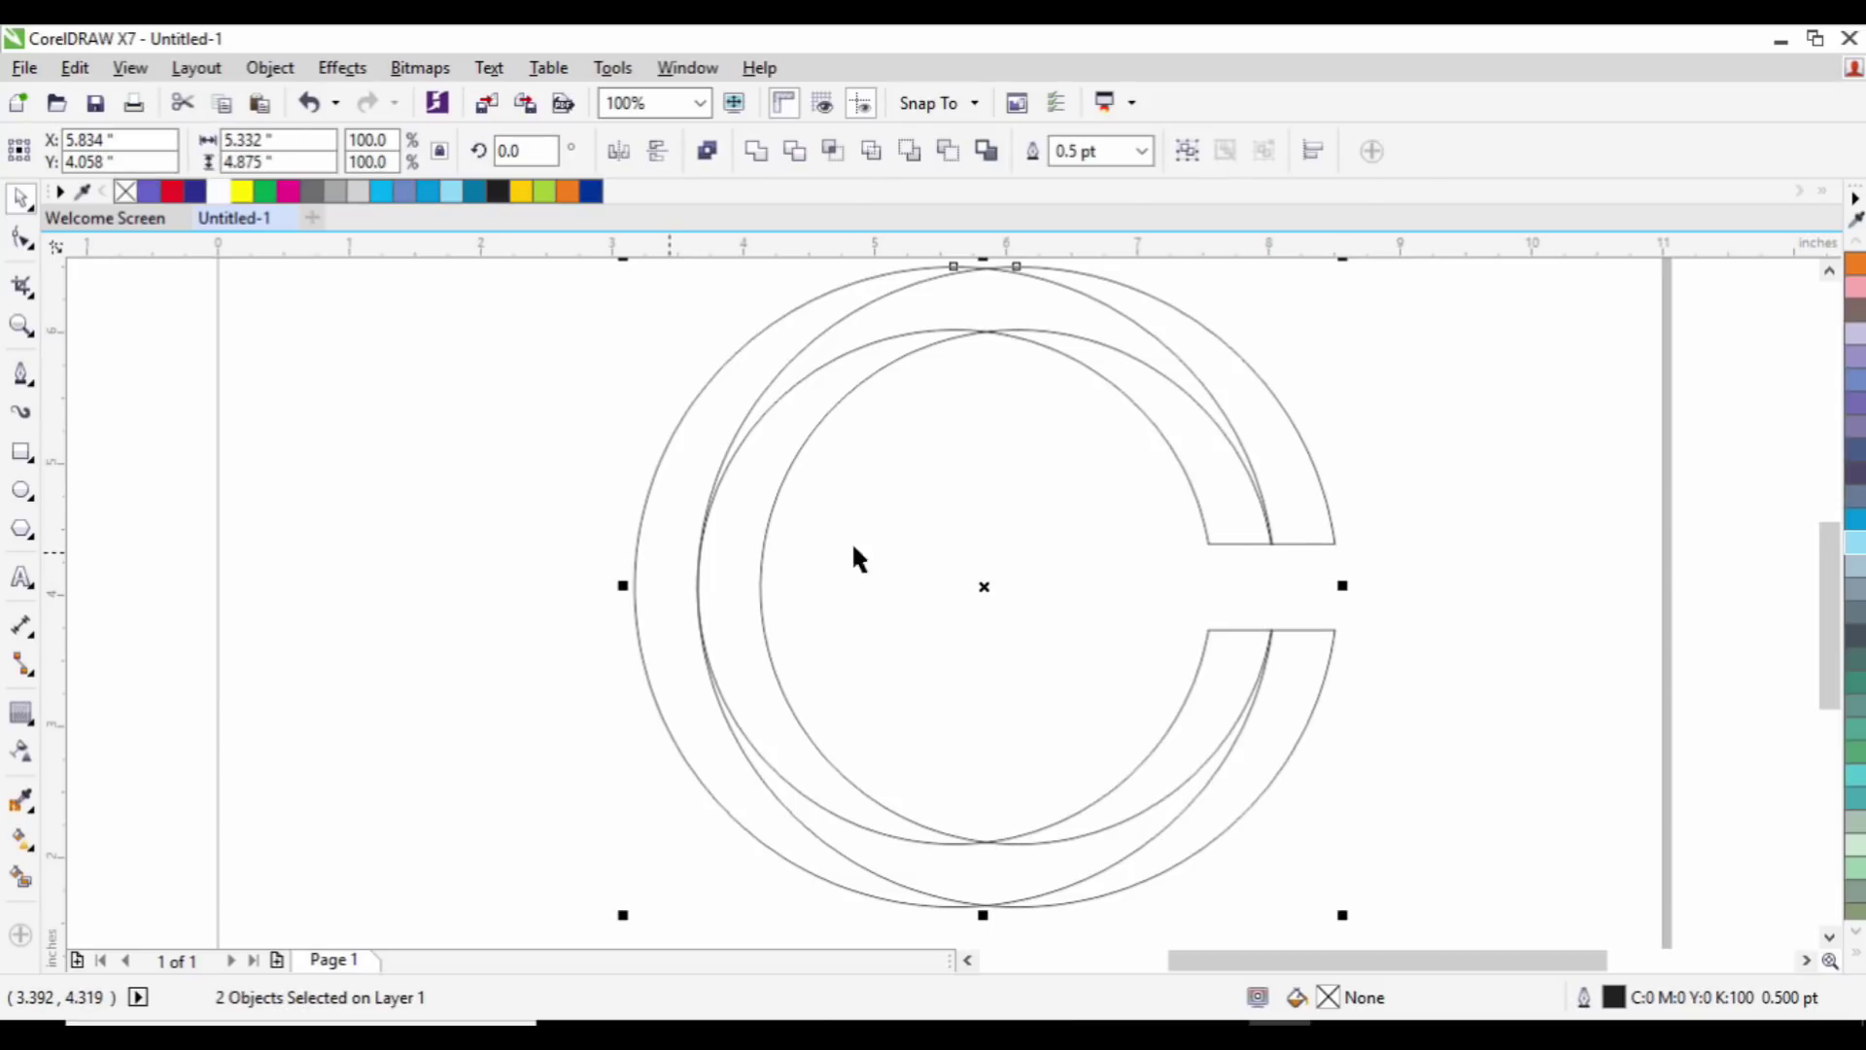
pyautogui.click(1395, 553)
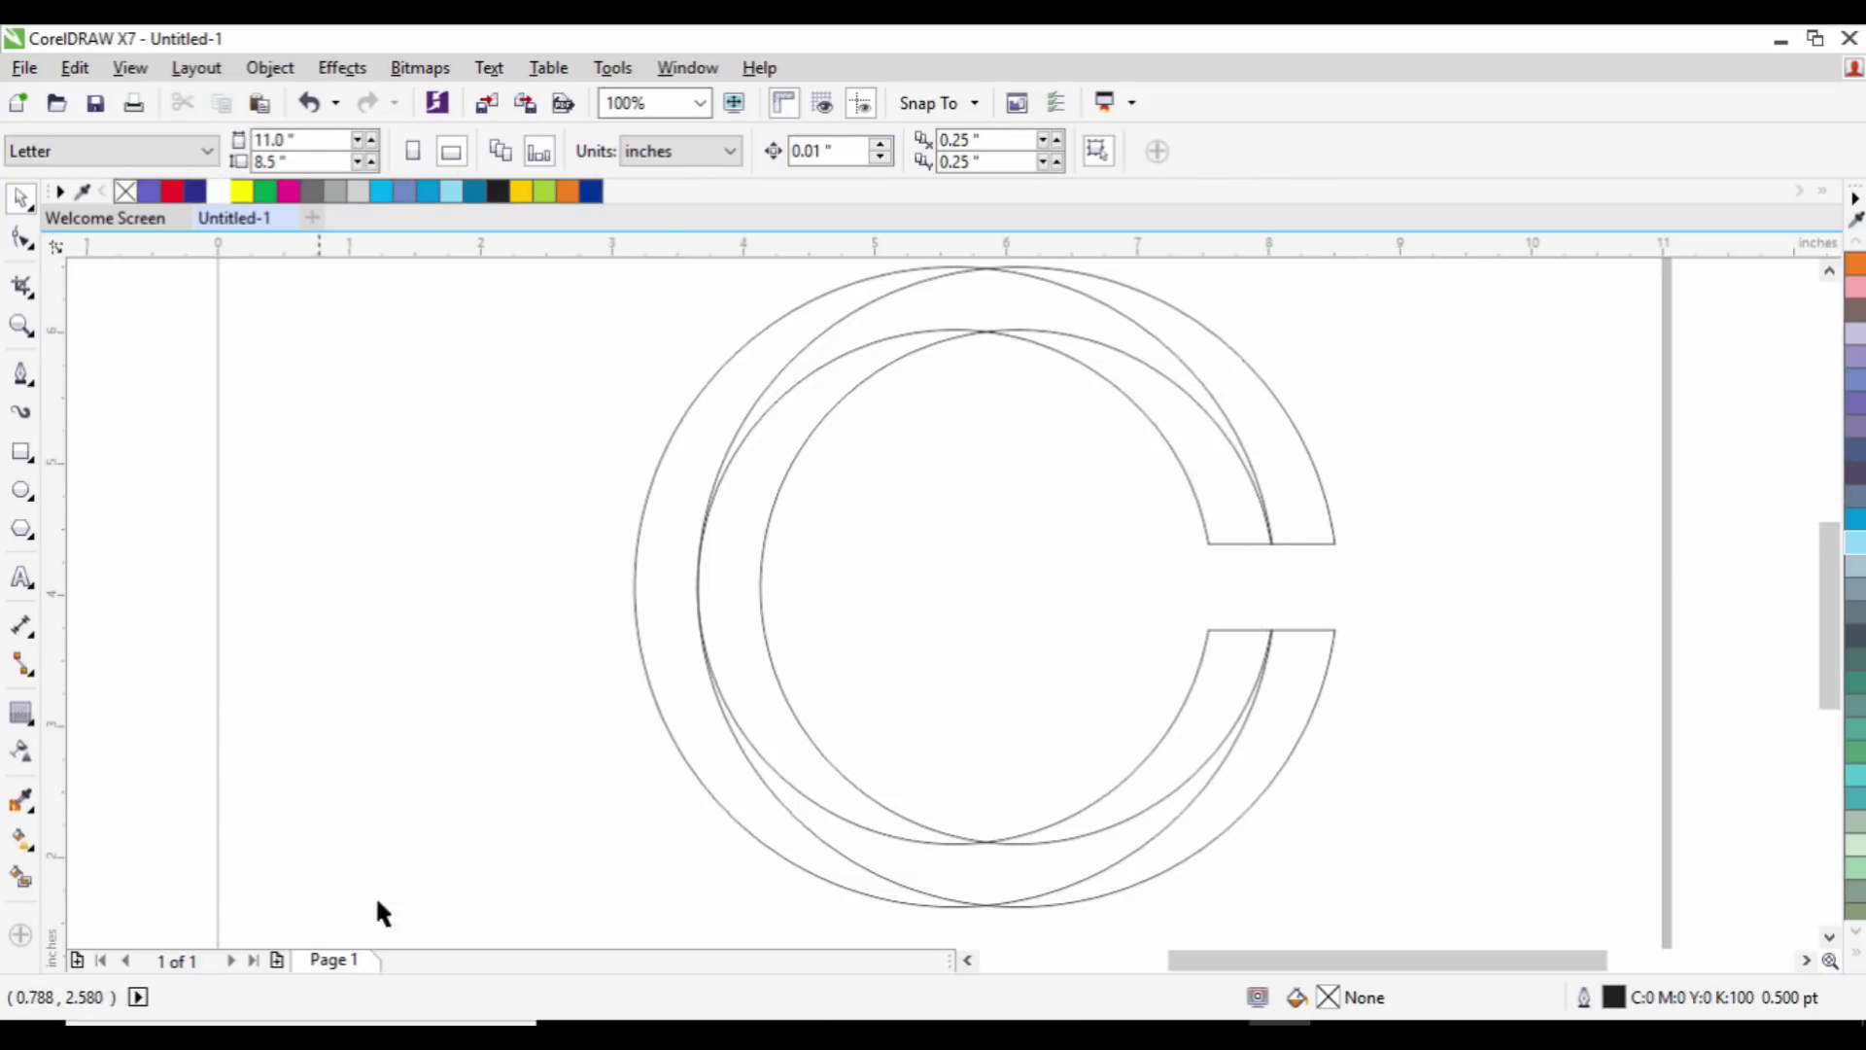
# Step: Smart Fill the left ring's upper-right, top-left, left and lower-right bands dark blue
pyautogui.click(20, 877)
pyautogui.scroll(-1, 850, 550)
pyautogui.scroll(1, 867, 500)
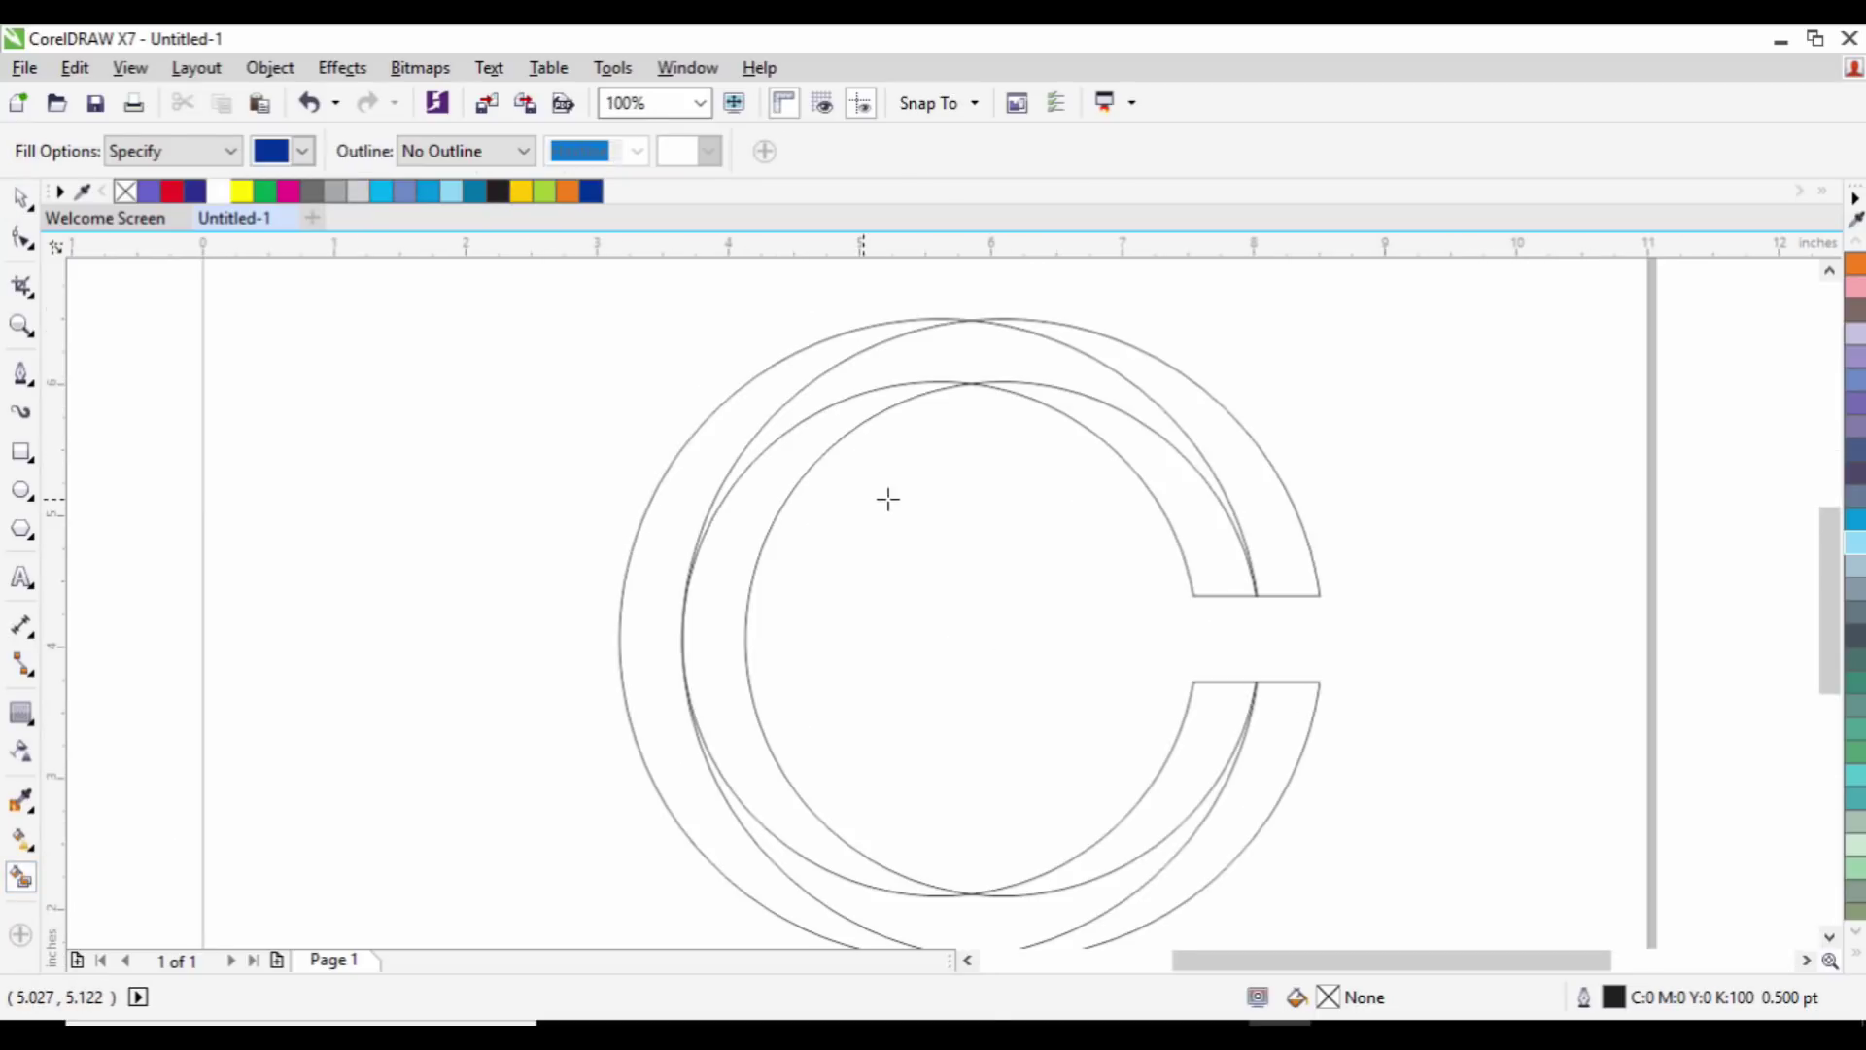
pyautogui.click(1175, 499)
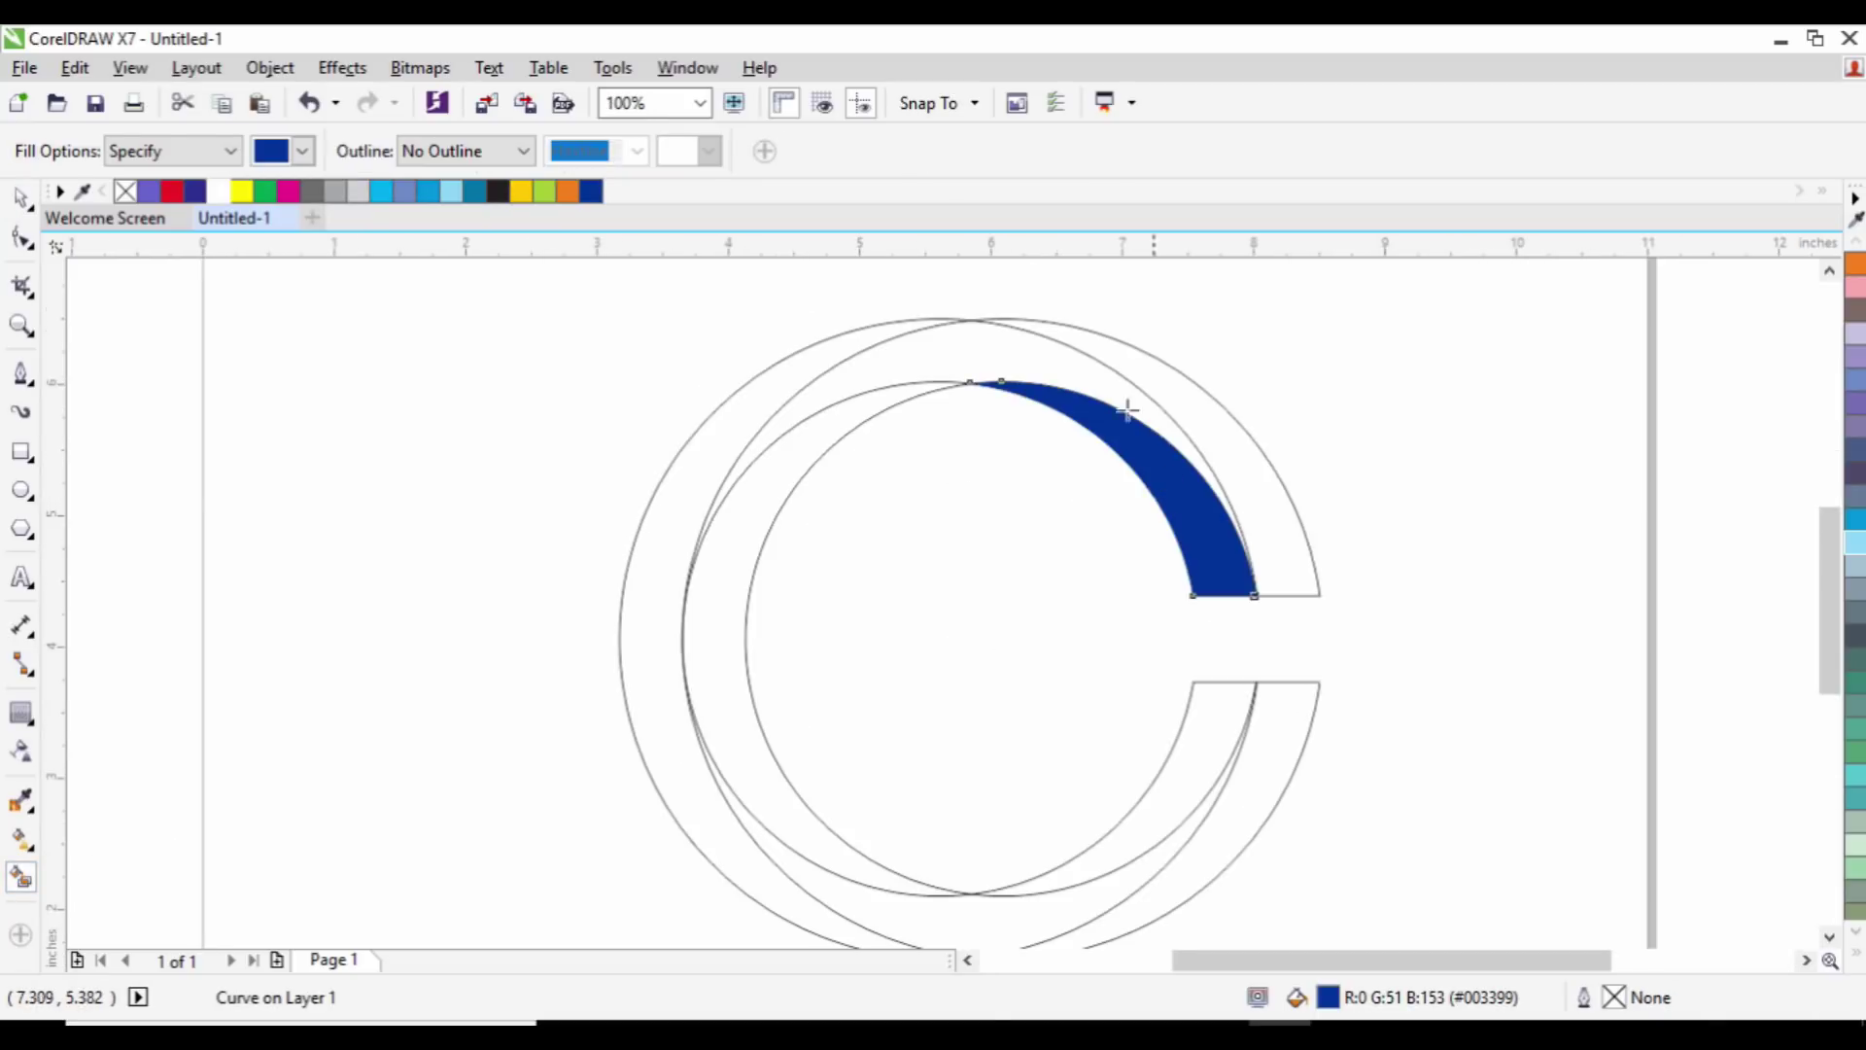
pyautogui.click(1088, 380)
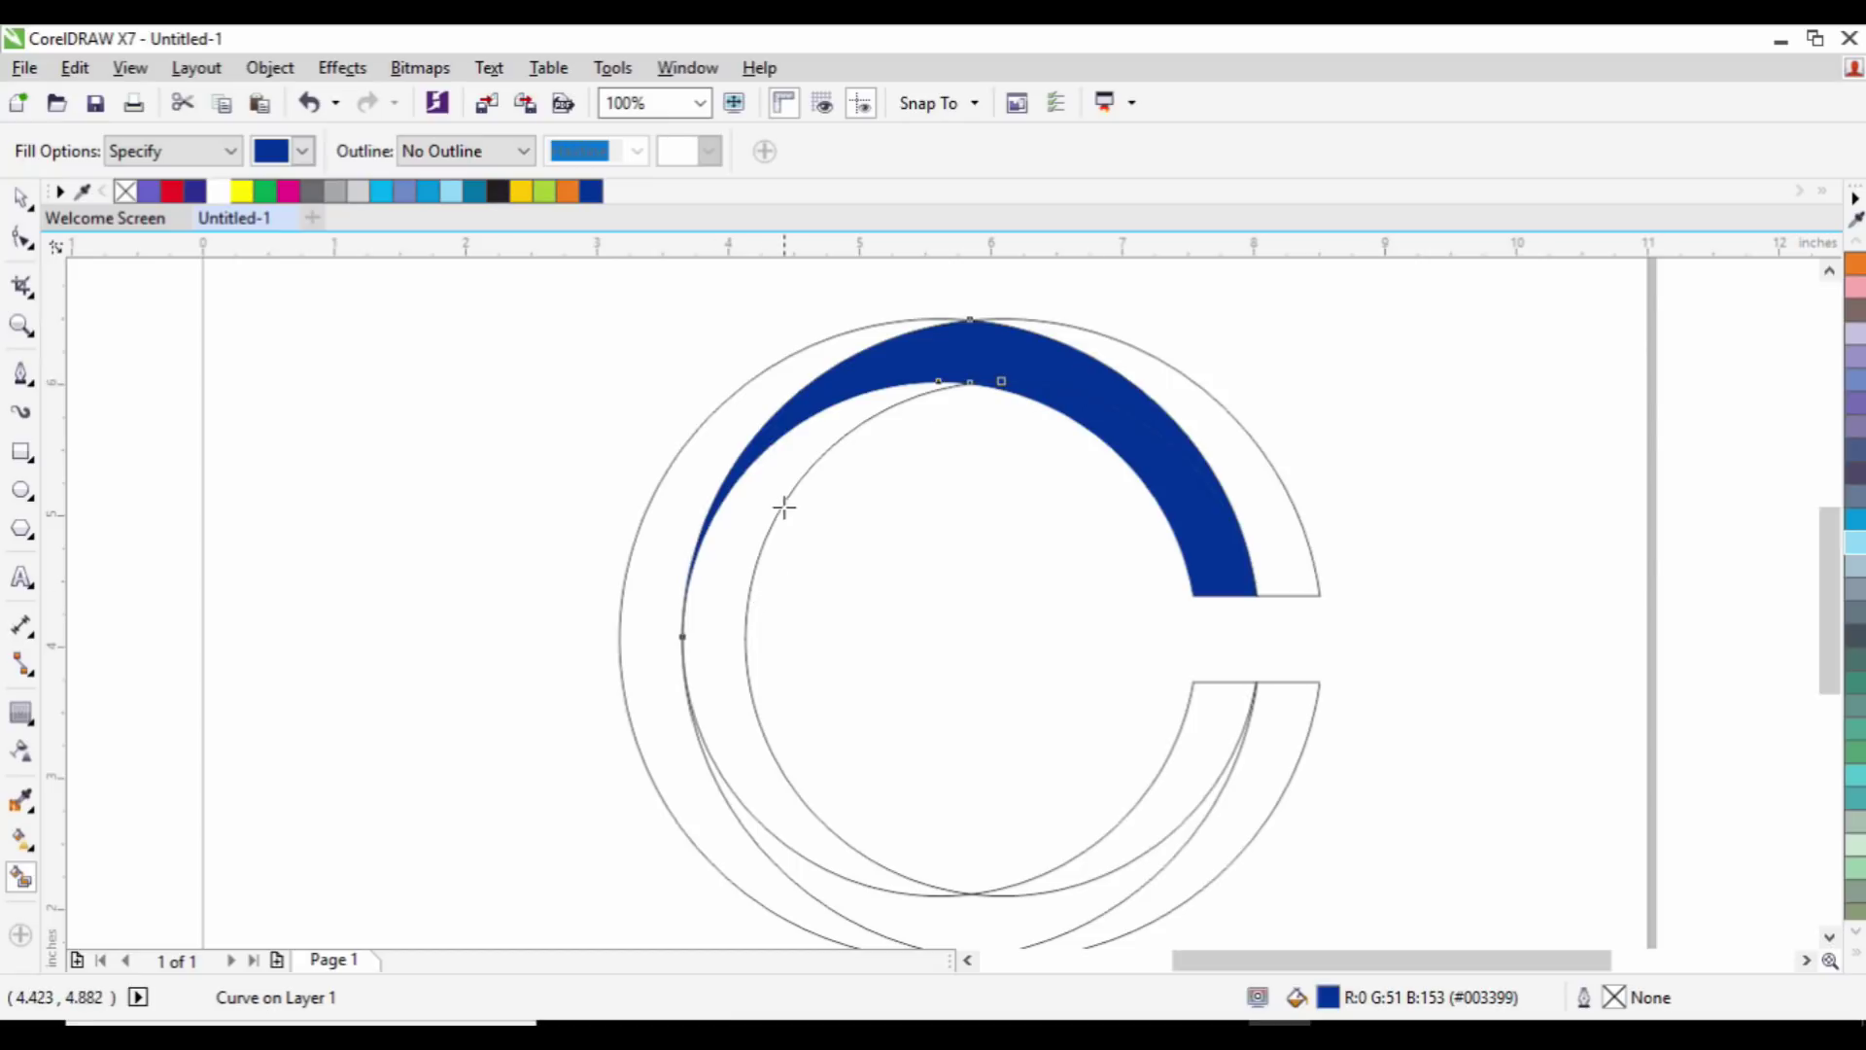
pyautogui.click(709, 442)
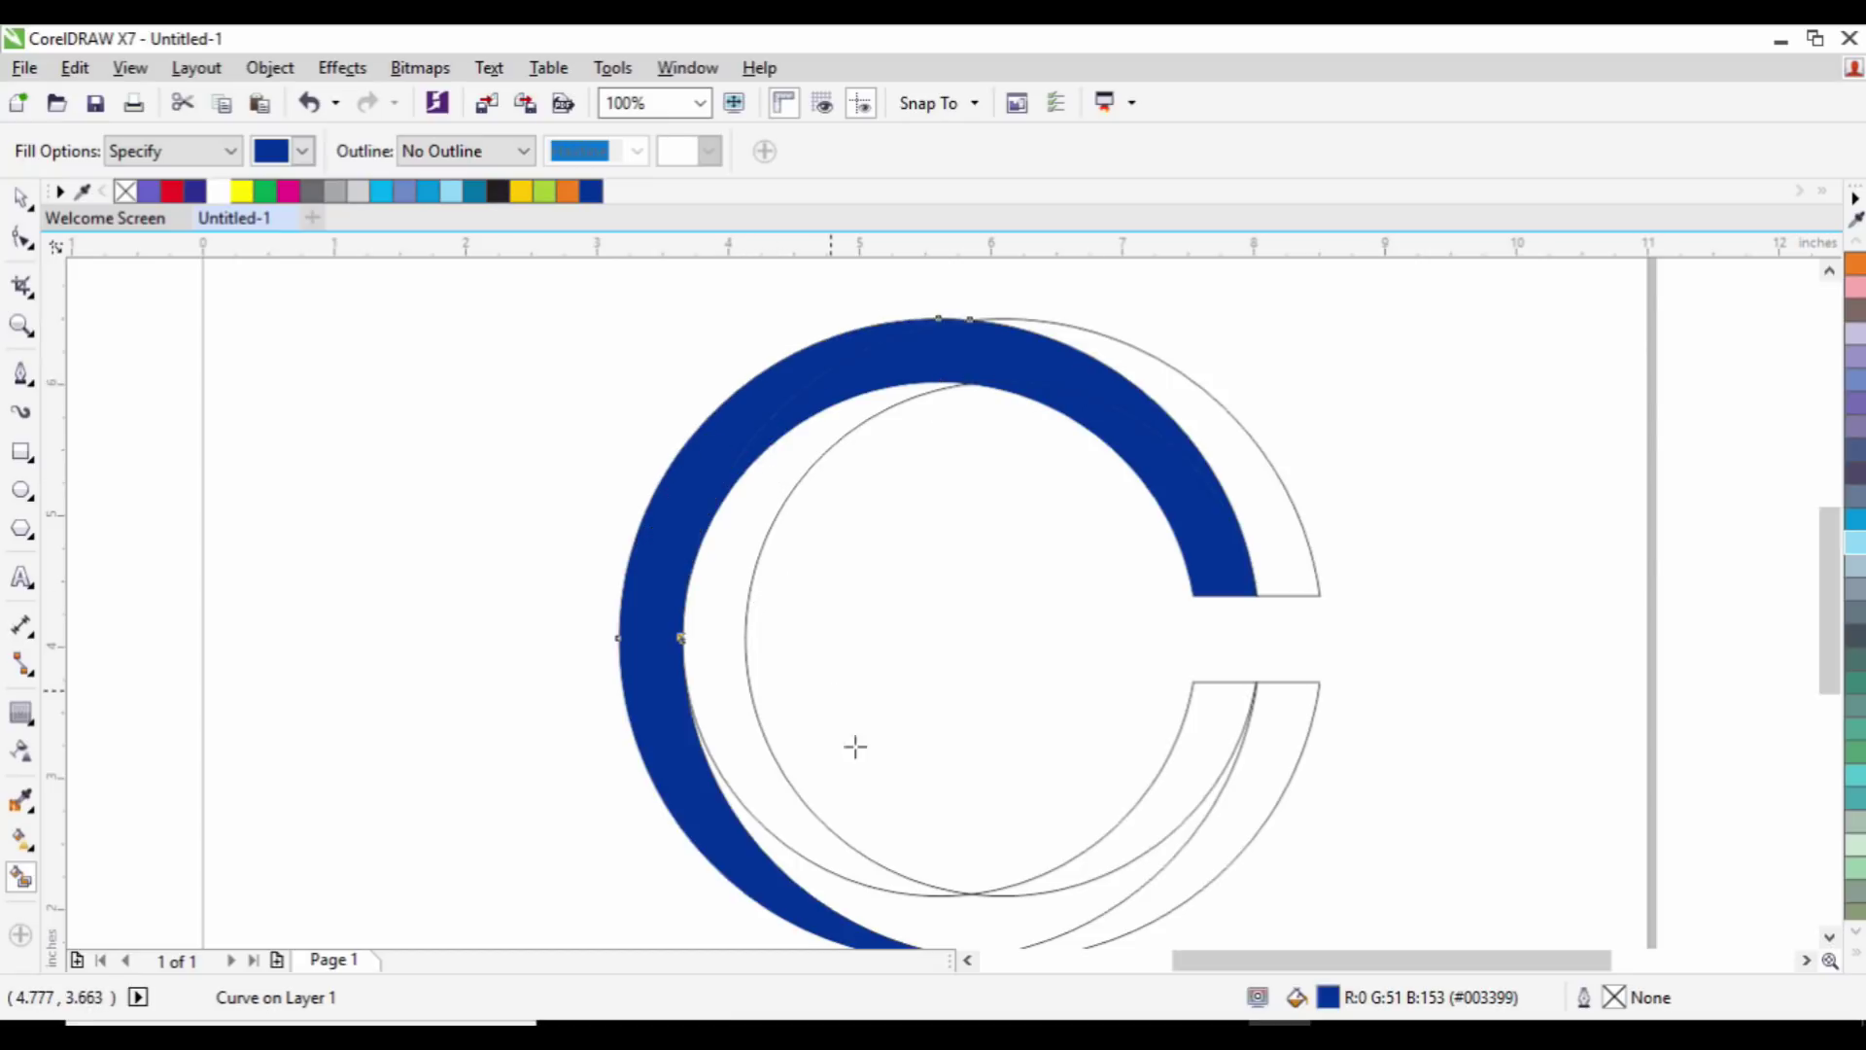
pyautogui.click(1151, 810)
pyautogui.scroll(-1, 1129, 748)
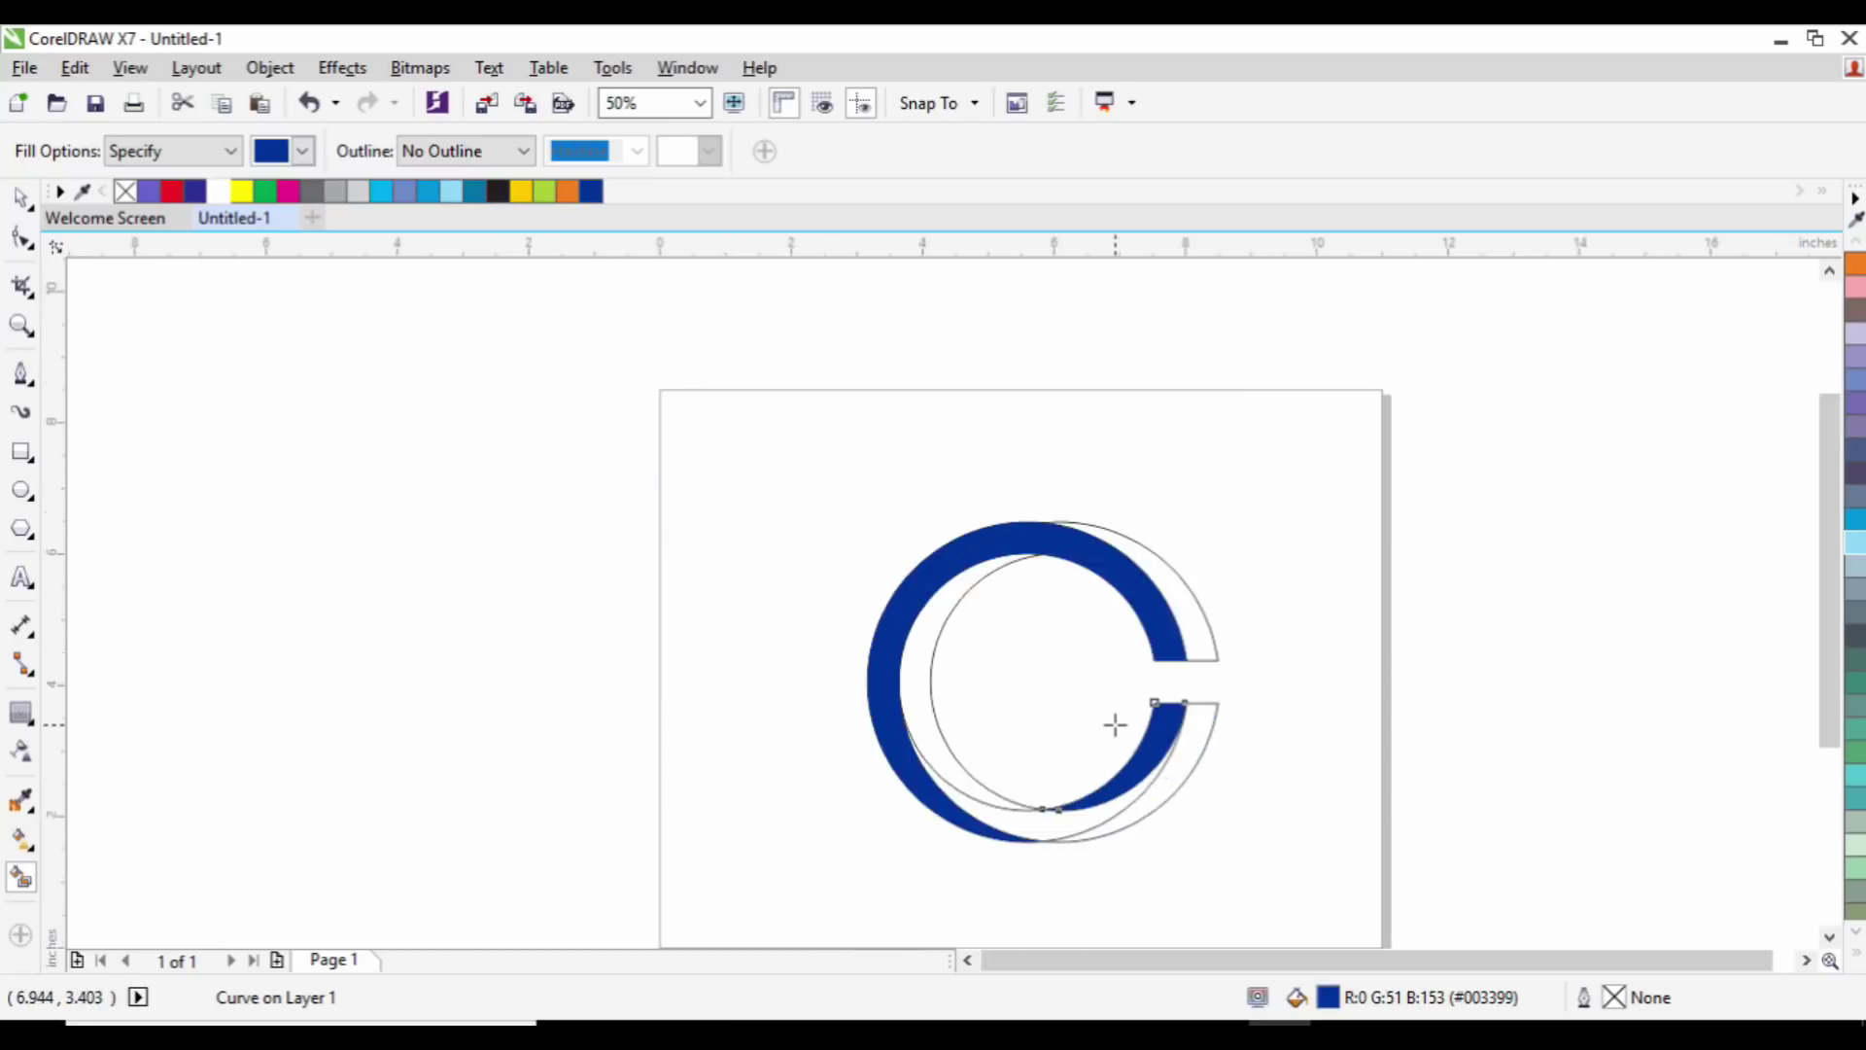
pyautogui.scroll(1, 1115, 739)
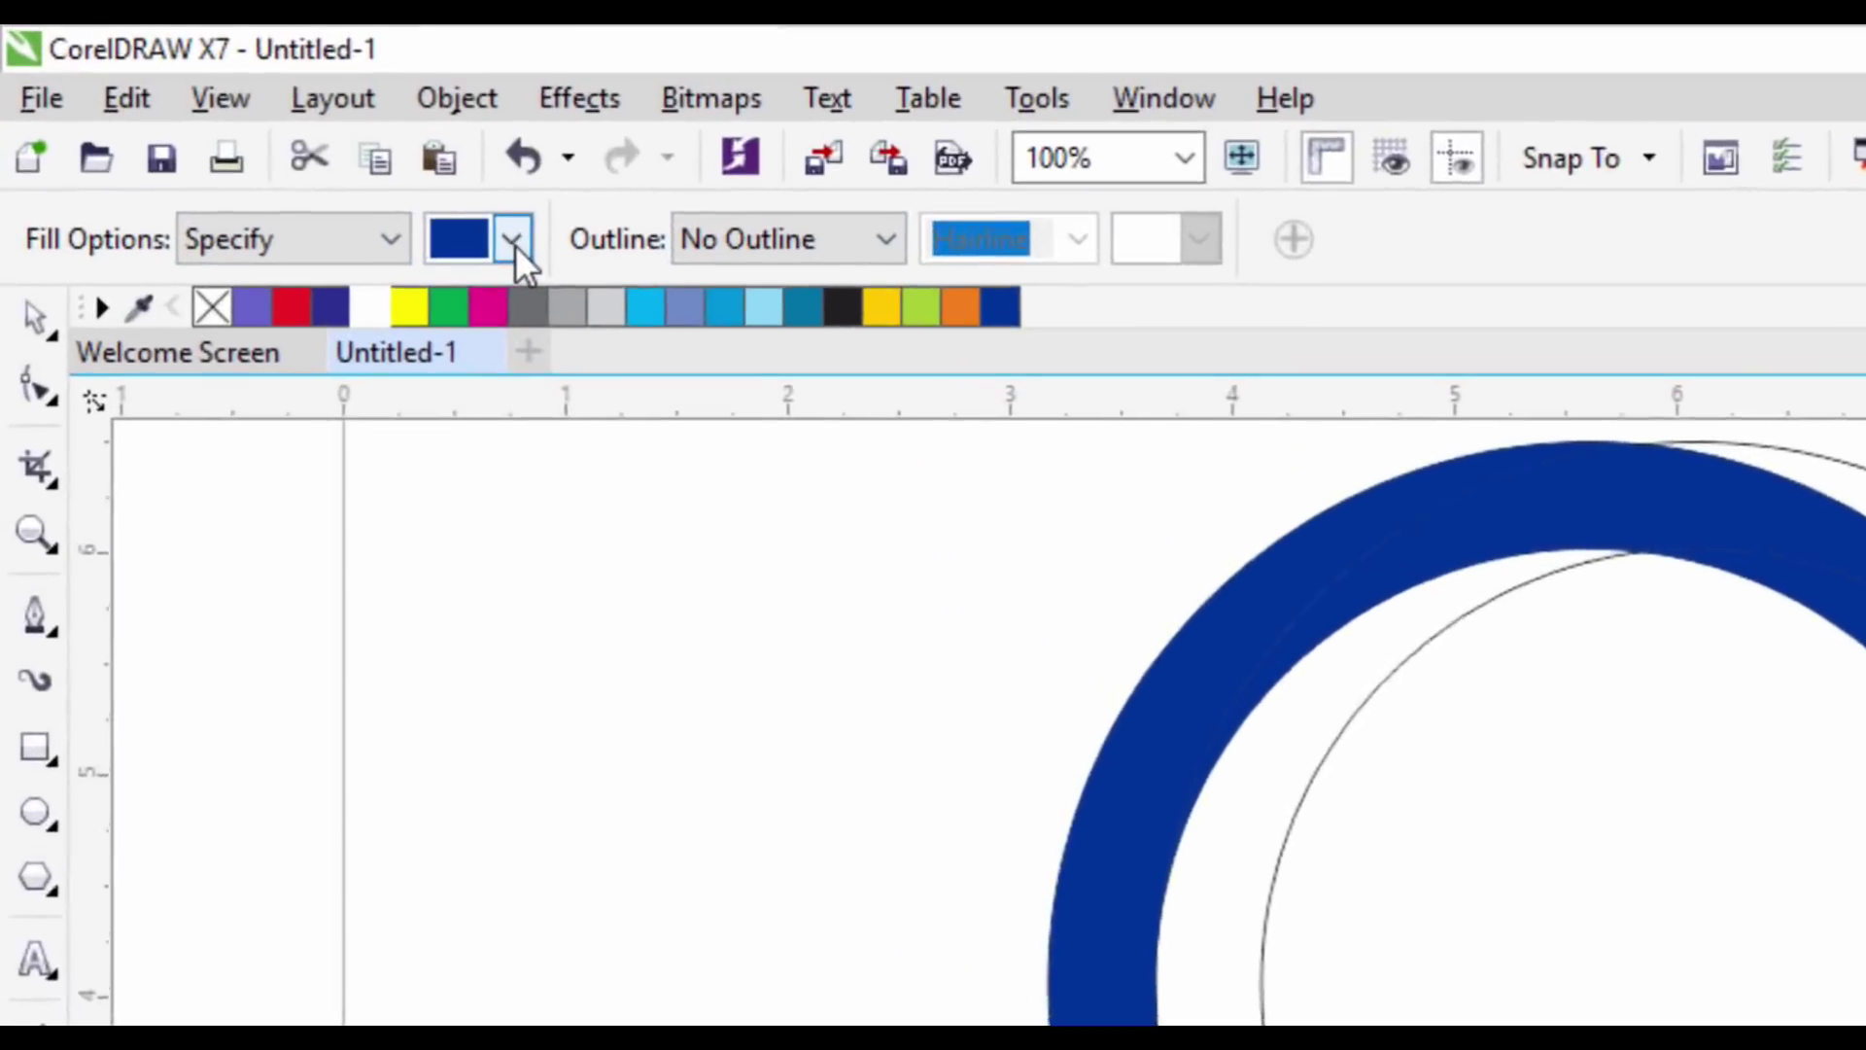
# Step: Switch the fill to dark teal and fill the lower, left inner and upper-right regions
pyautogui.click(302, 151)
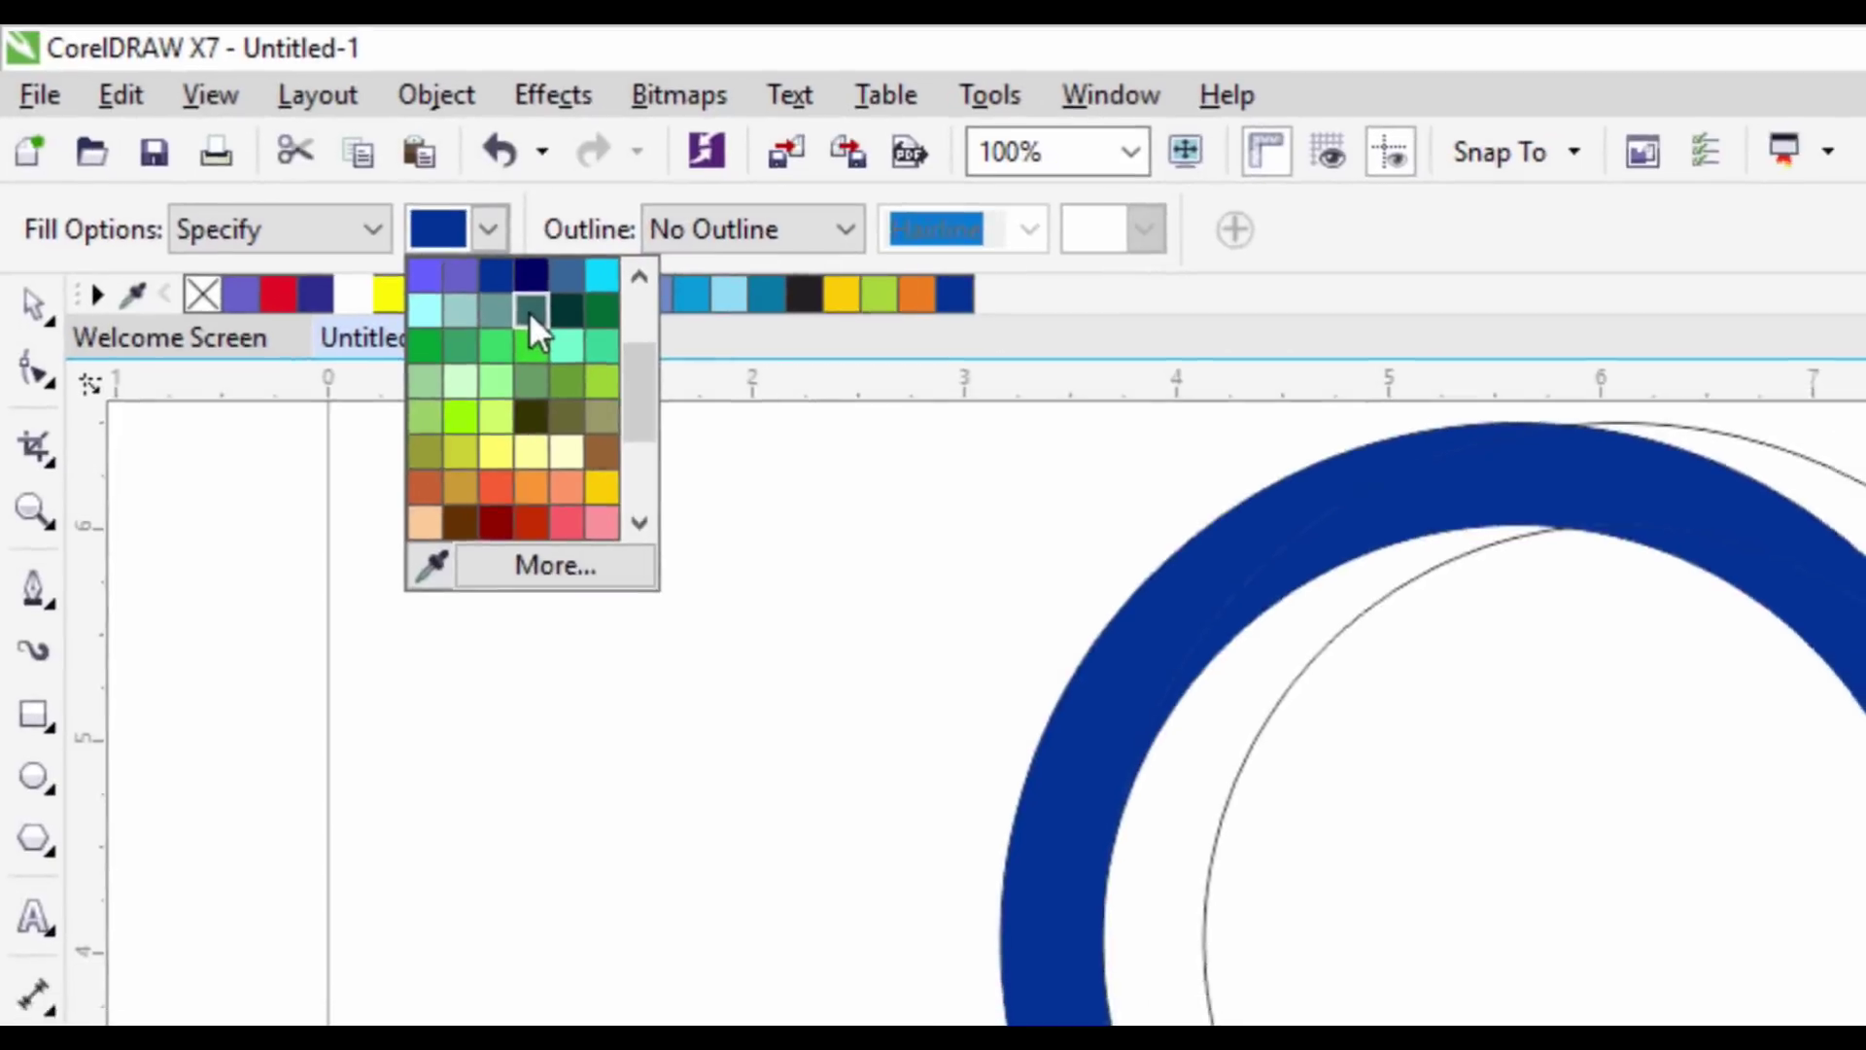
pyautogui.click(581, 338)
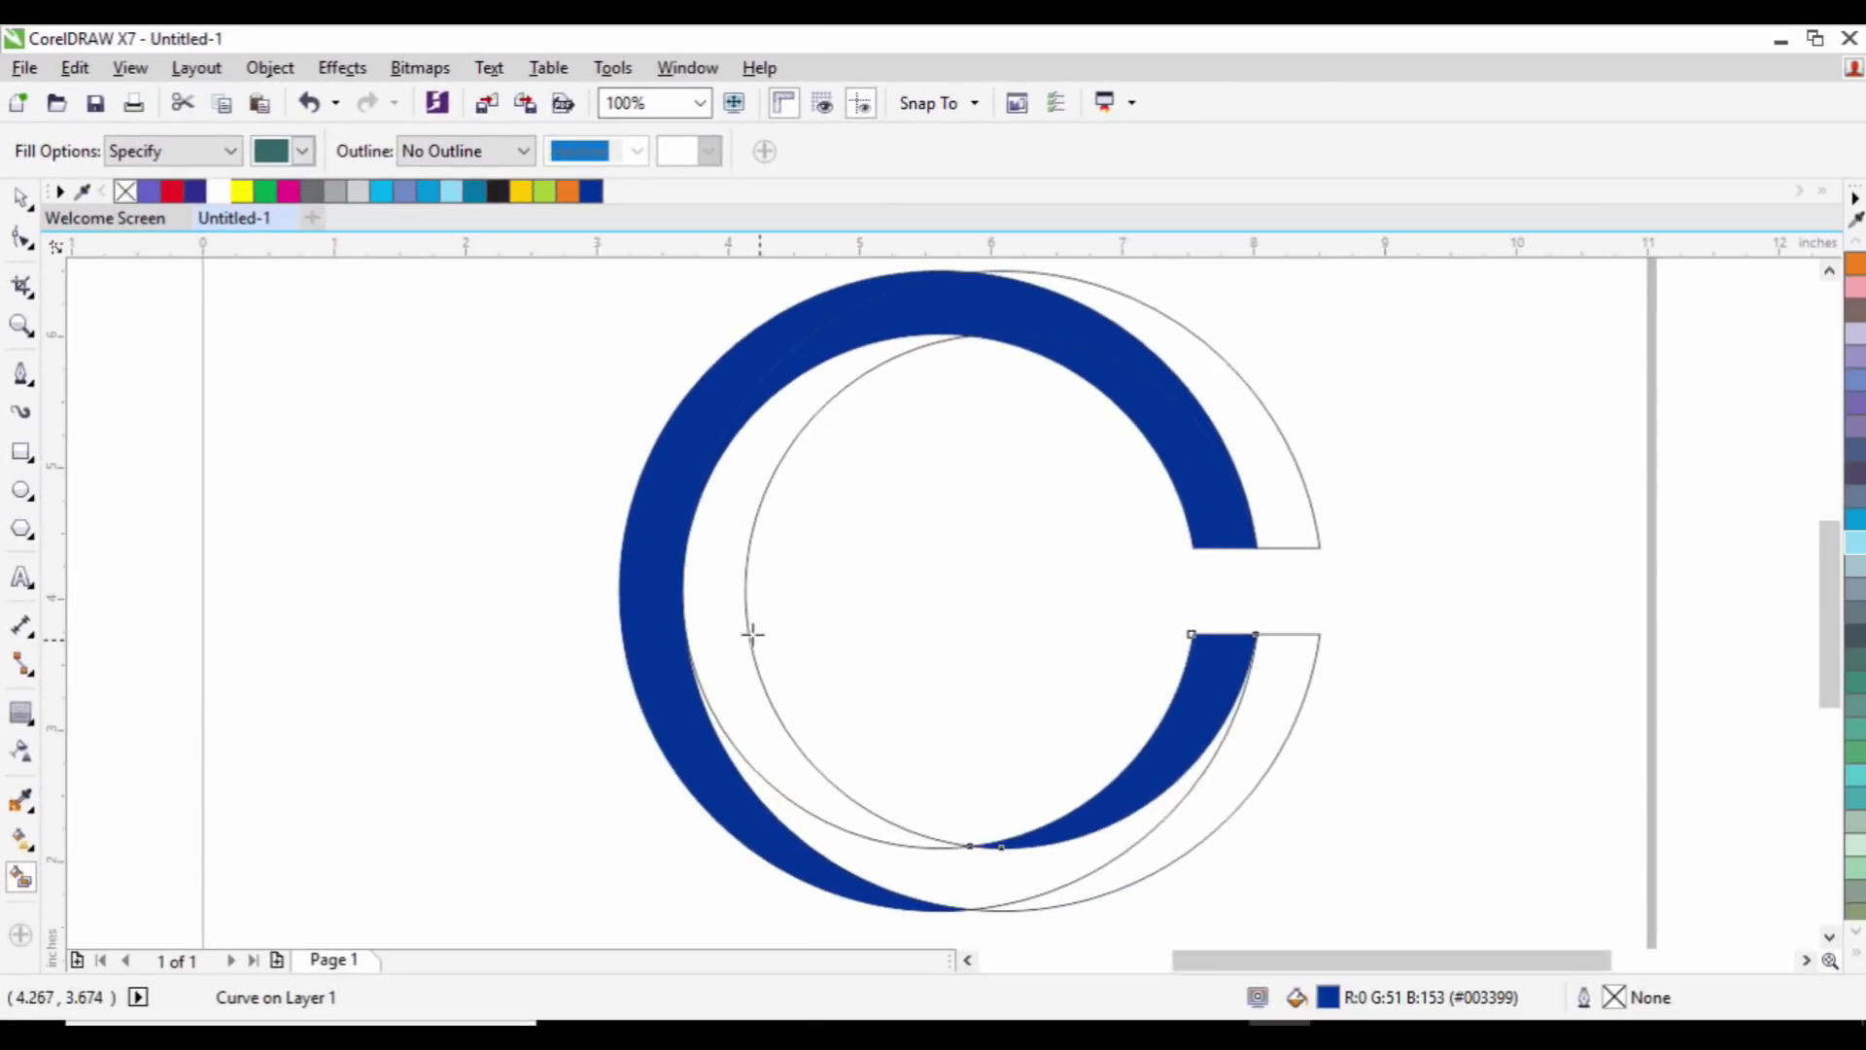
pyautogui.click(727, 623)
pyautogui.hotkey('ctrl', 'z')
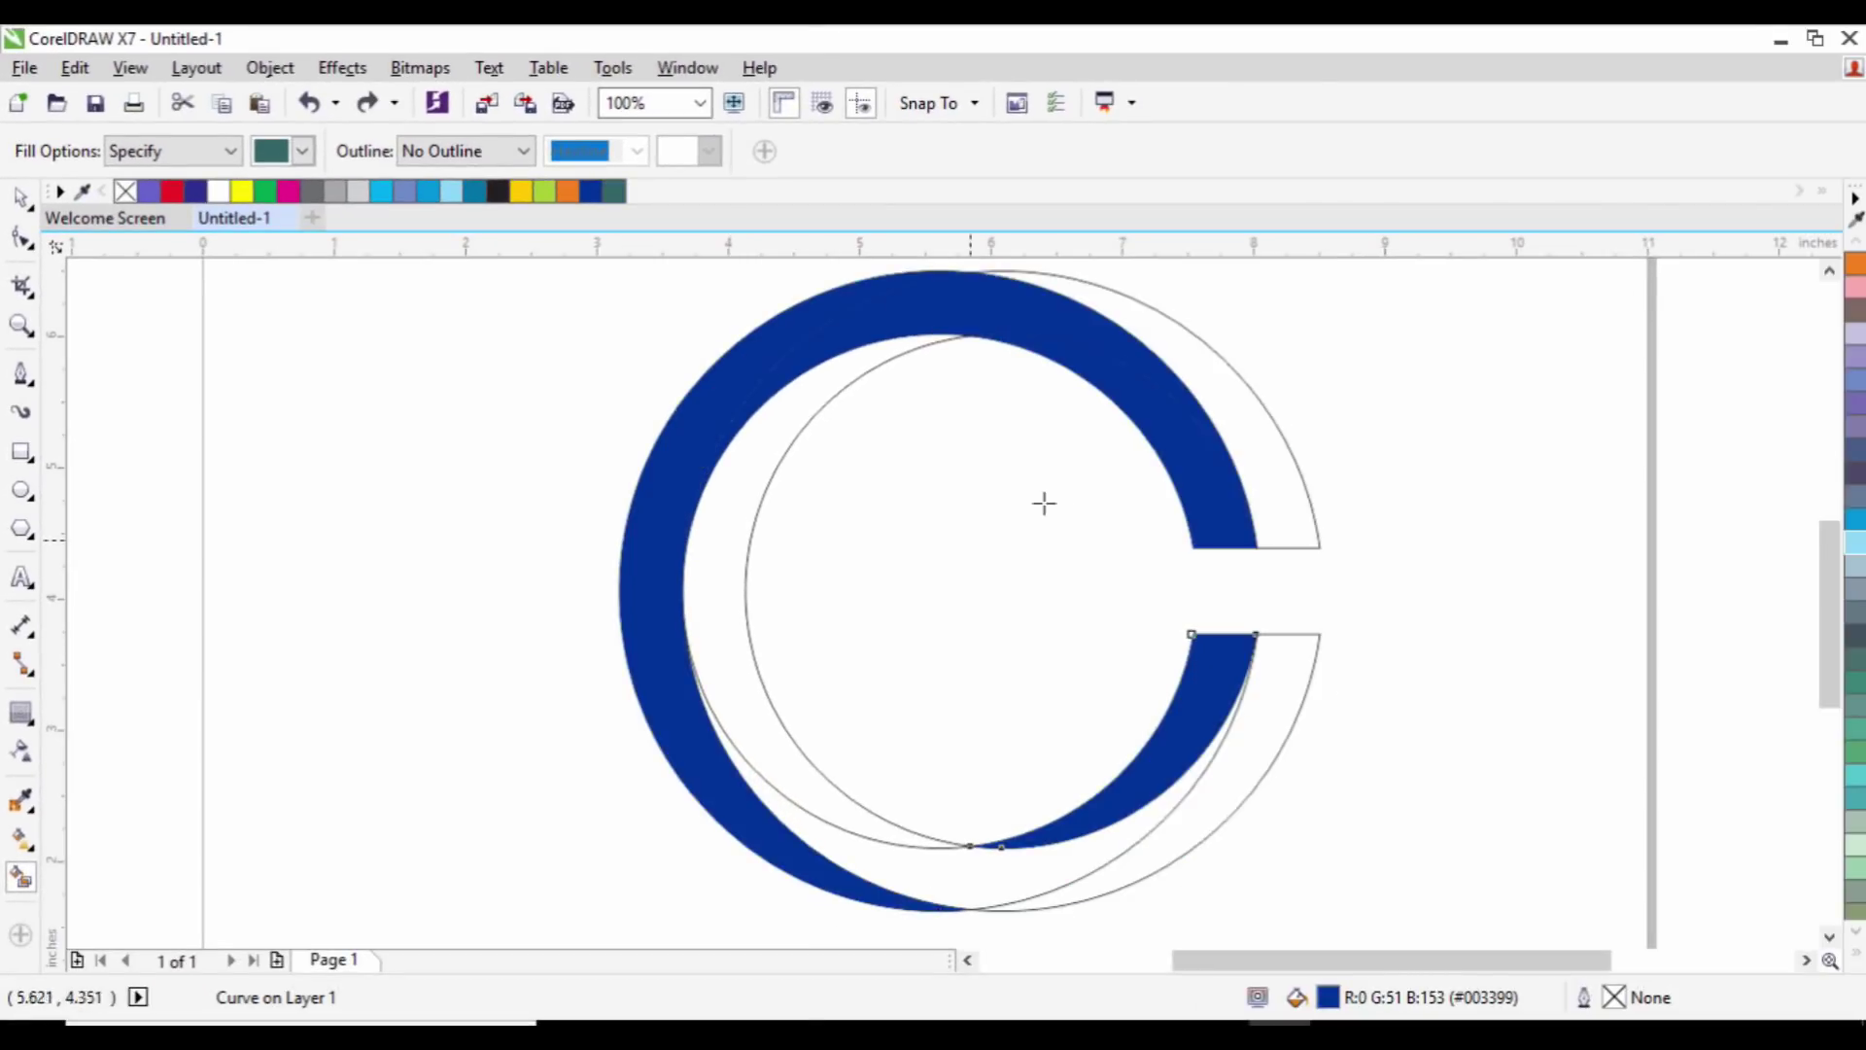
pyautogui.click(855, 839)
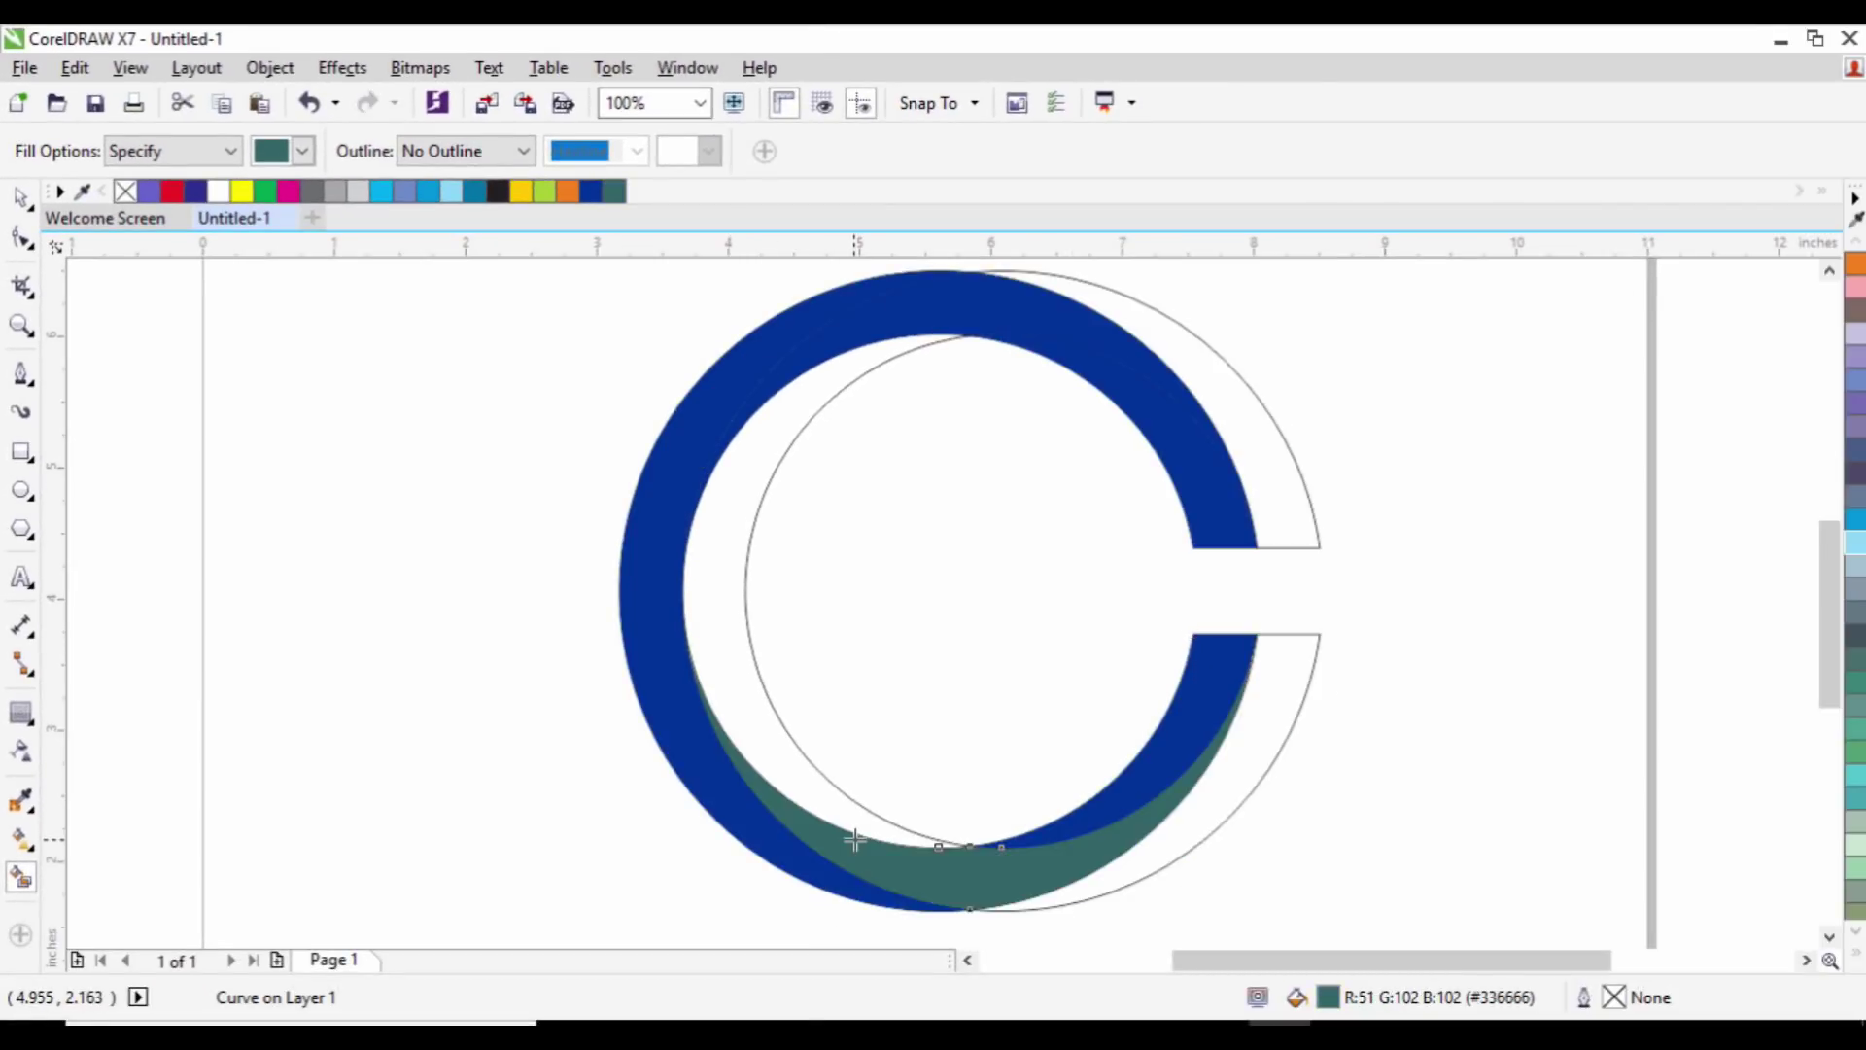
pyautogui.click(813, 767)
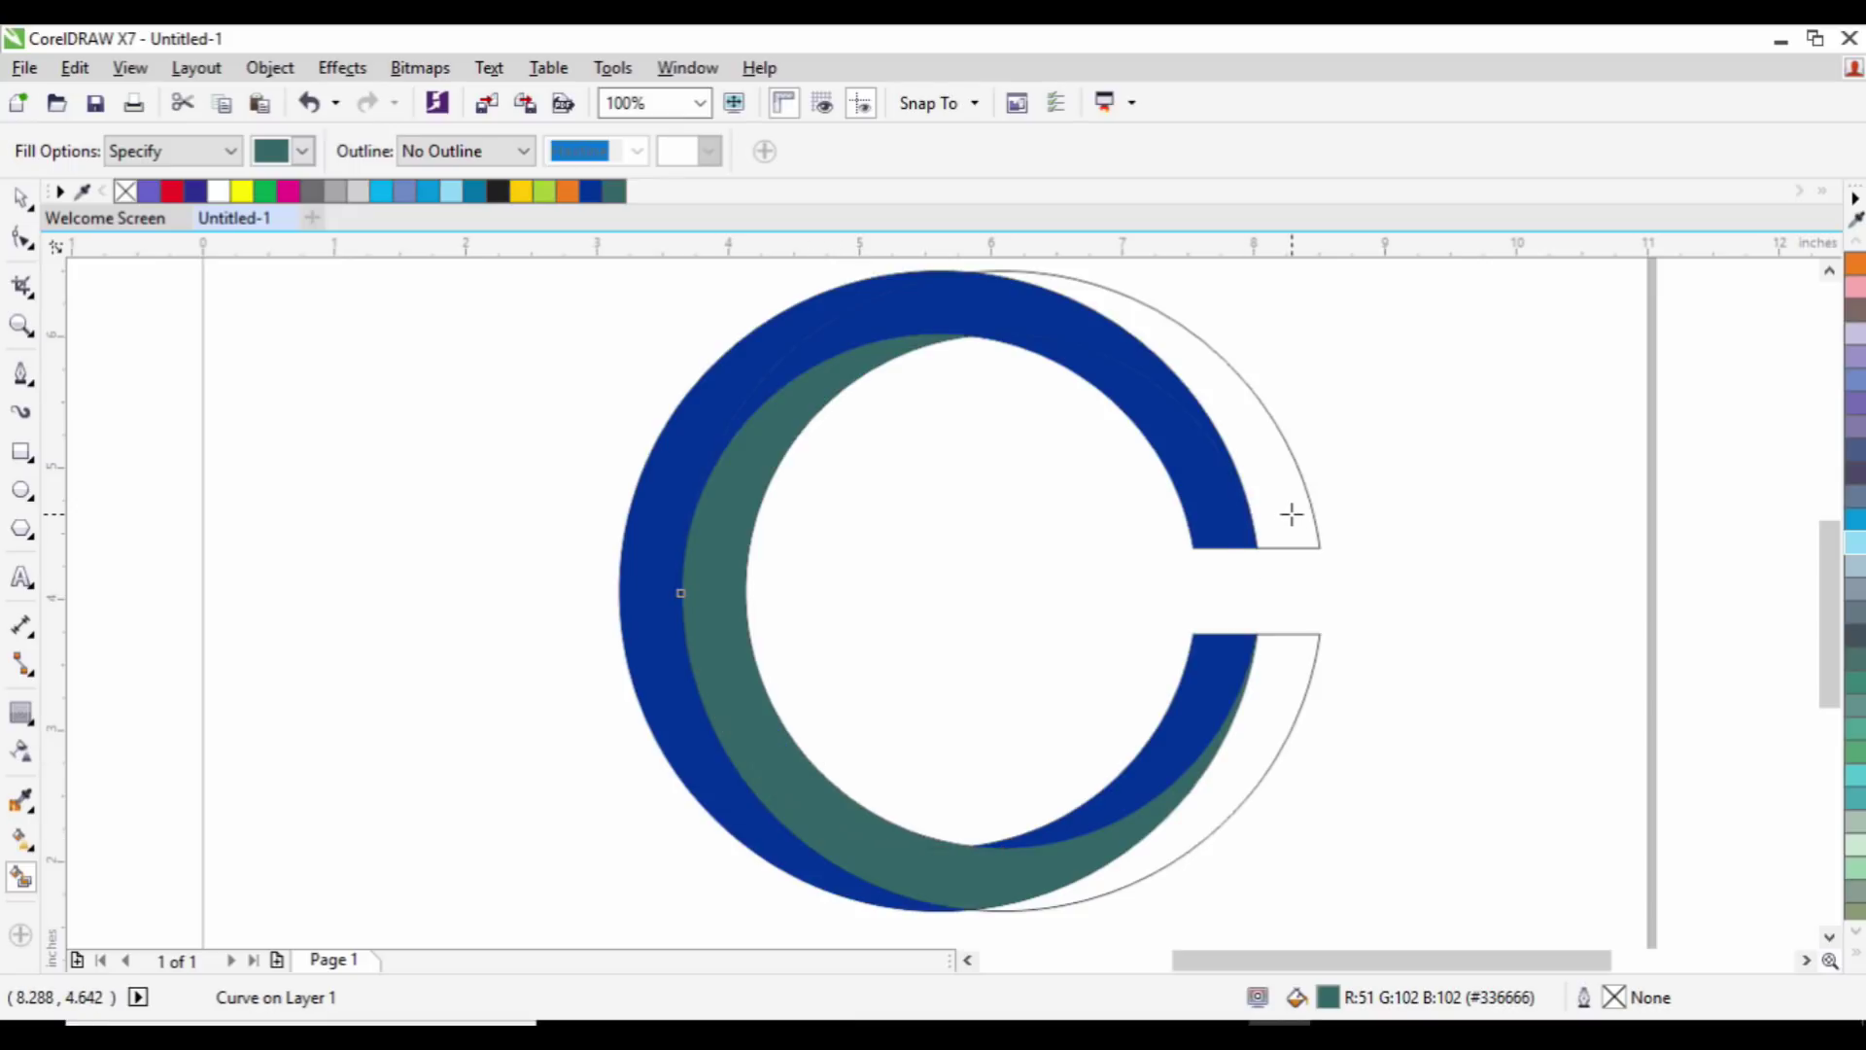
pyautogui.click(1290, 514)
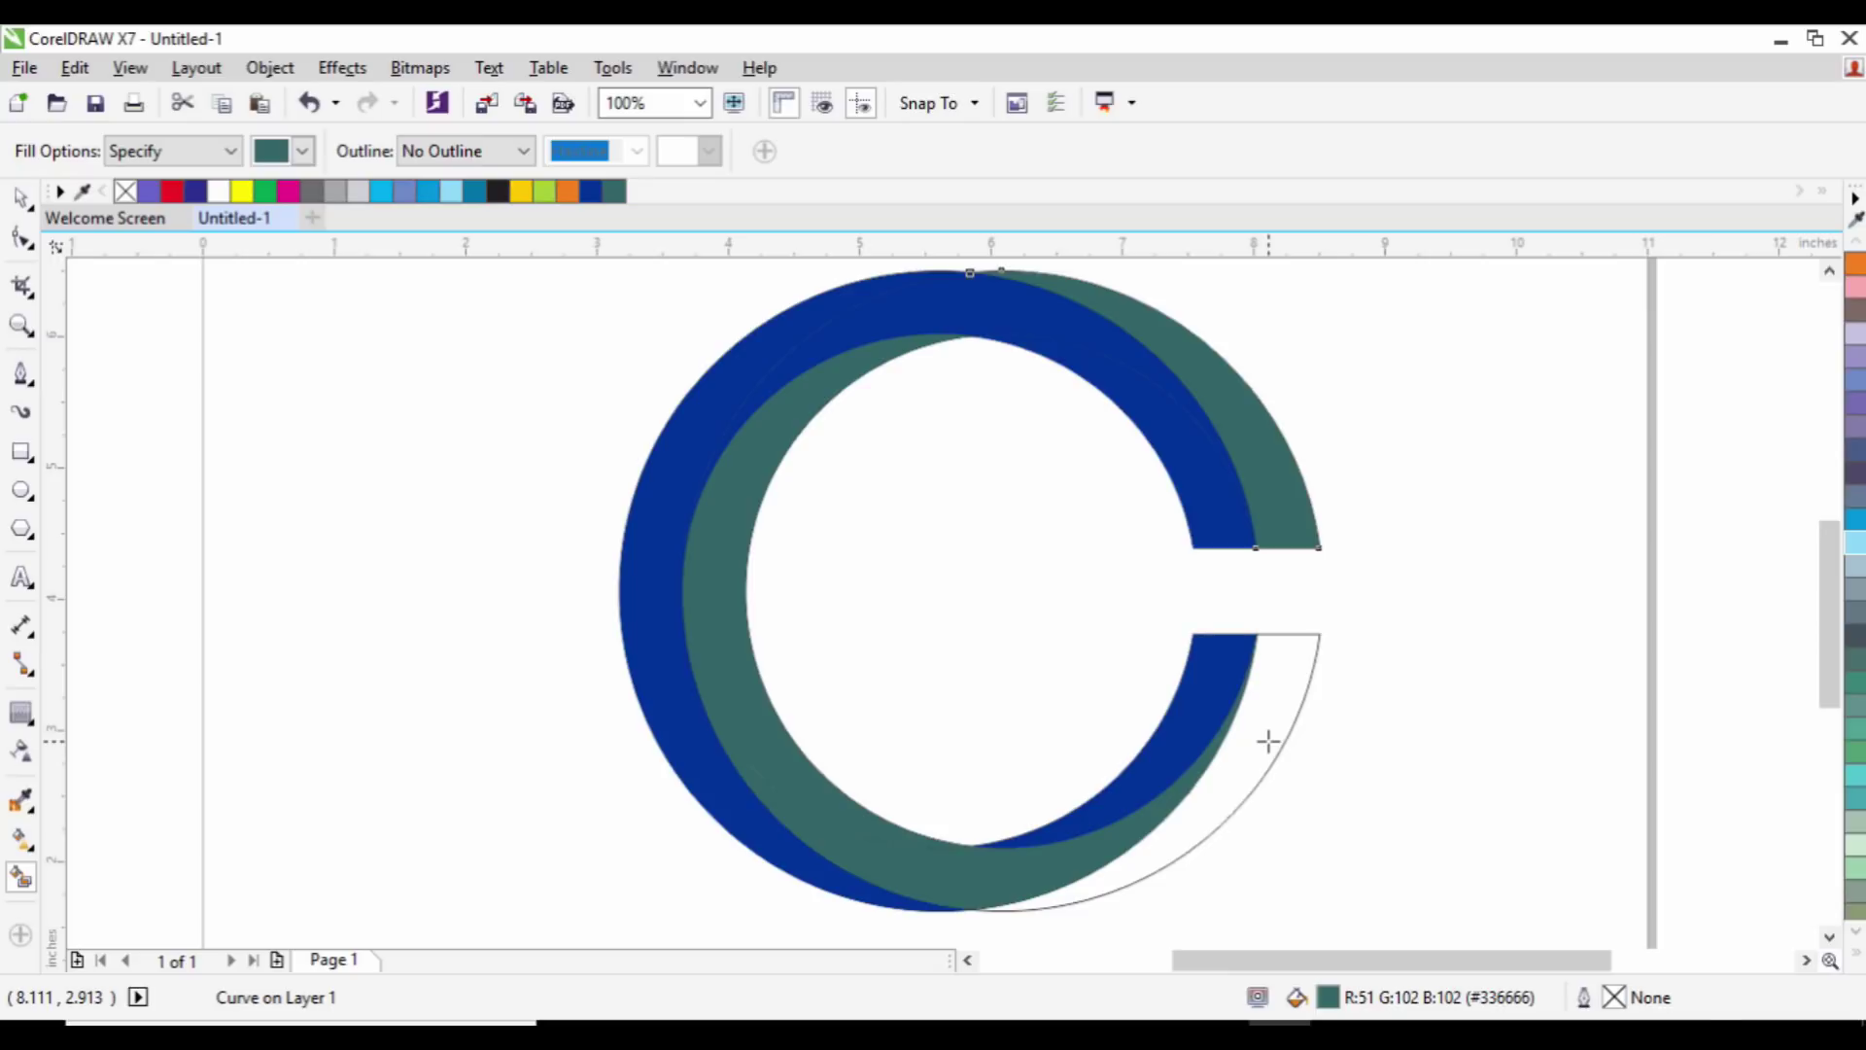
# Step: Fill the last lower-right region teal and weld the three teal pieces into one shape
pyautogui.click(1268, 741)
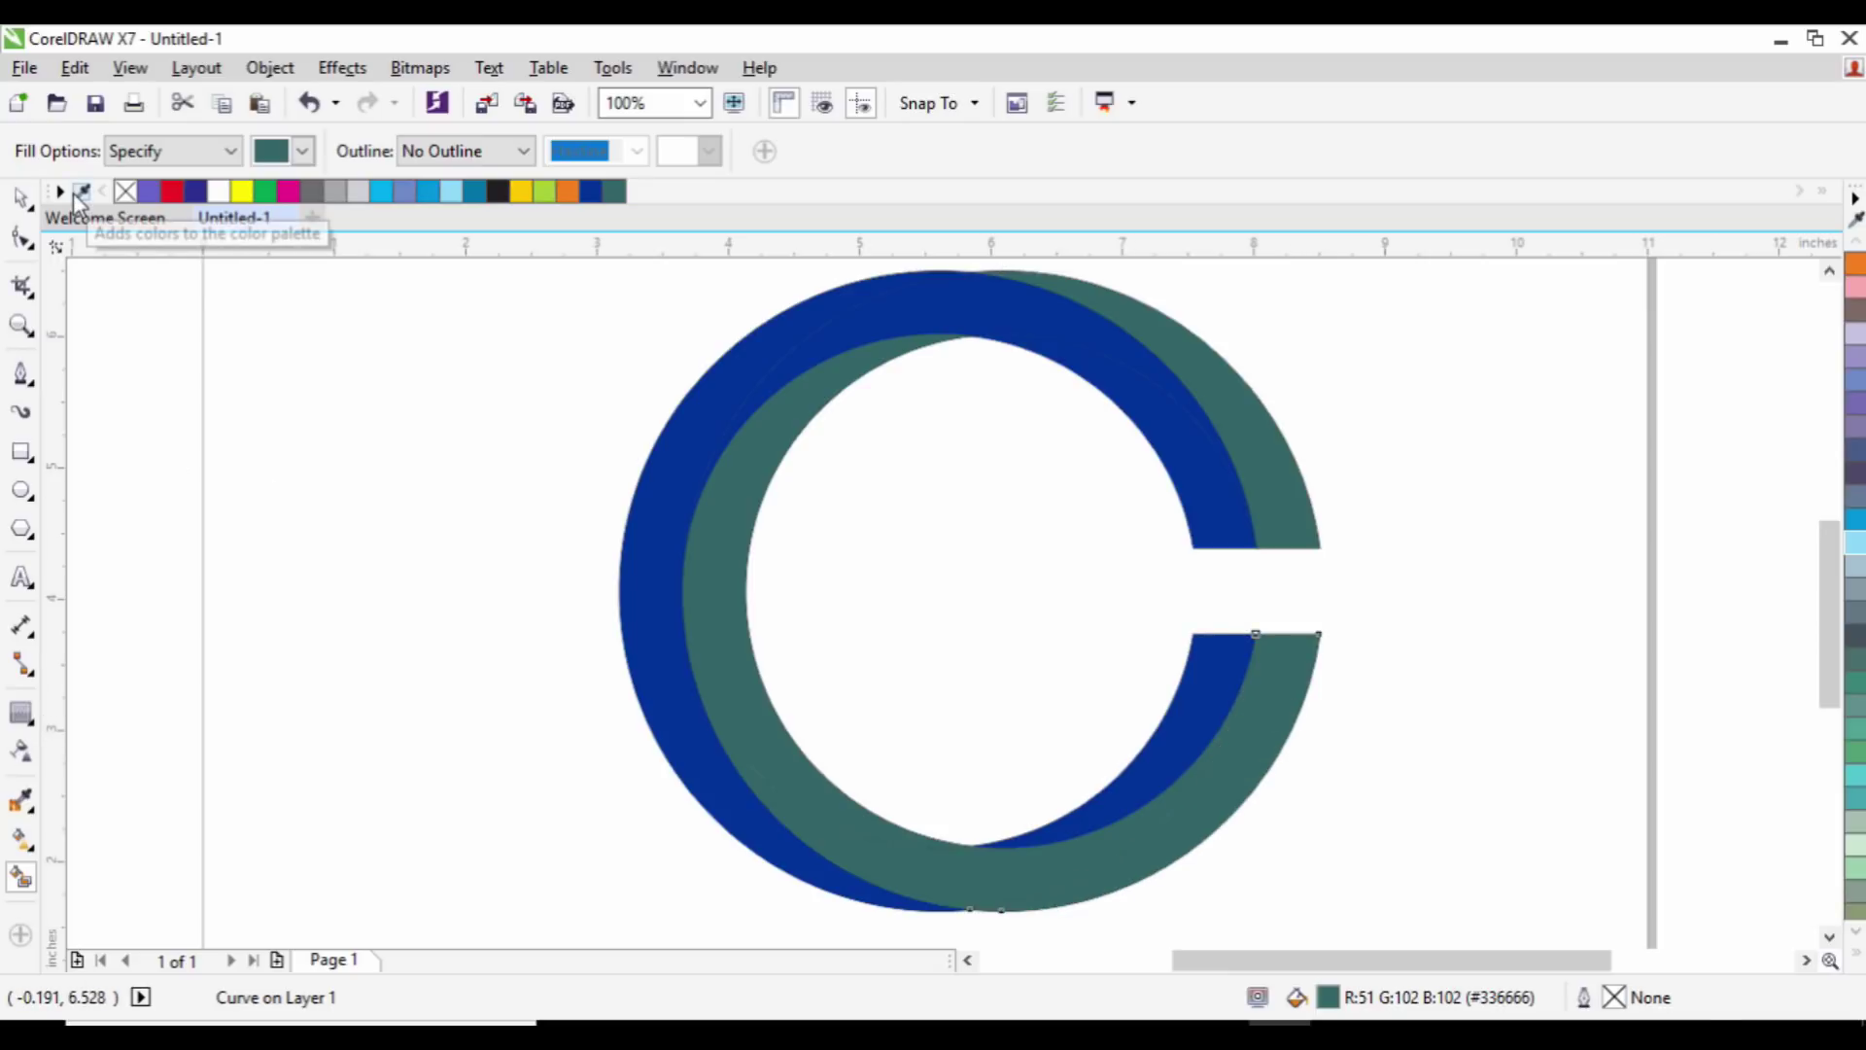
pyautogui.click(18, 201)
pyautogui.click(1449, 545)
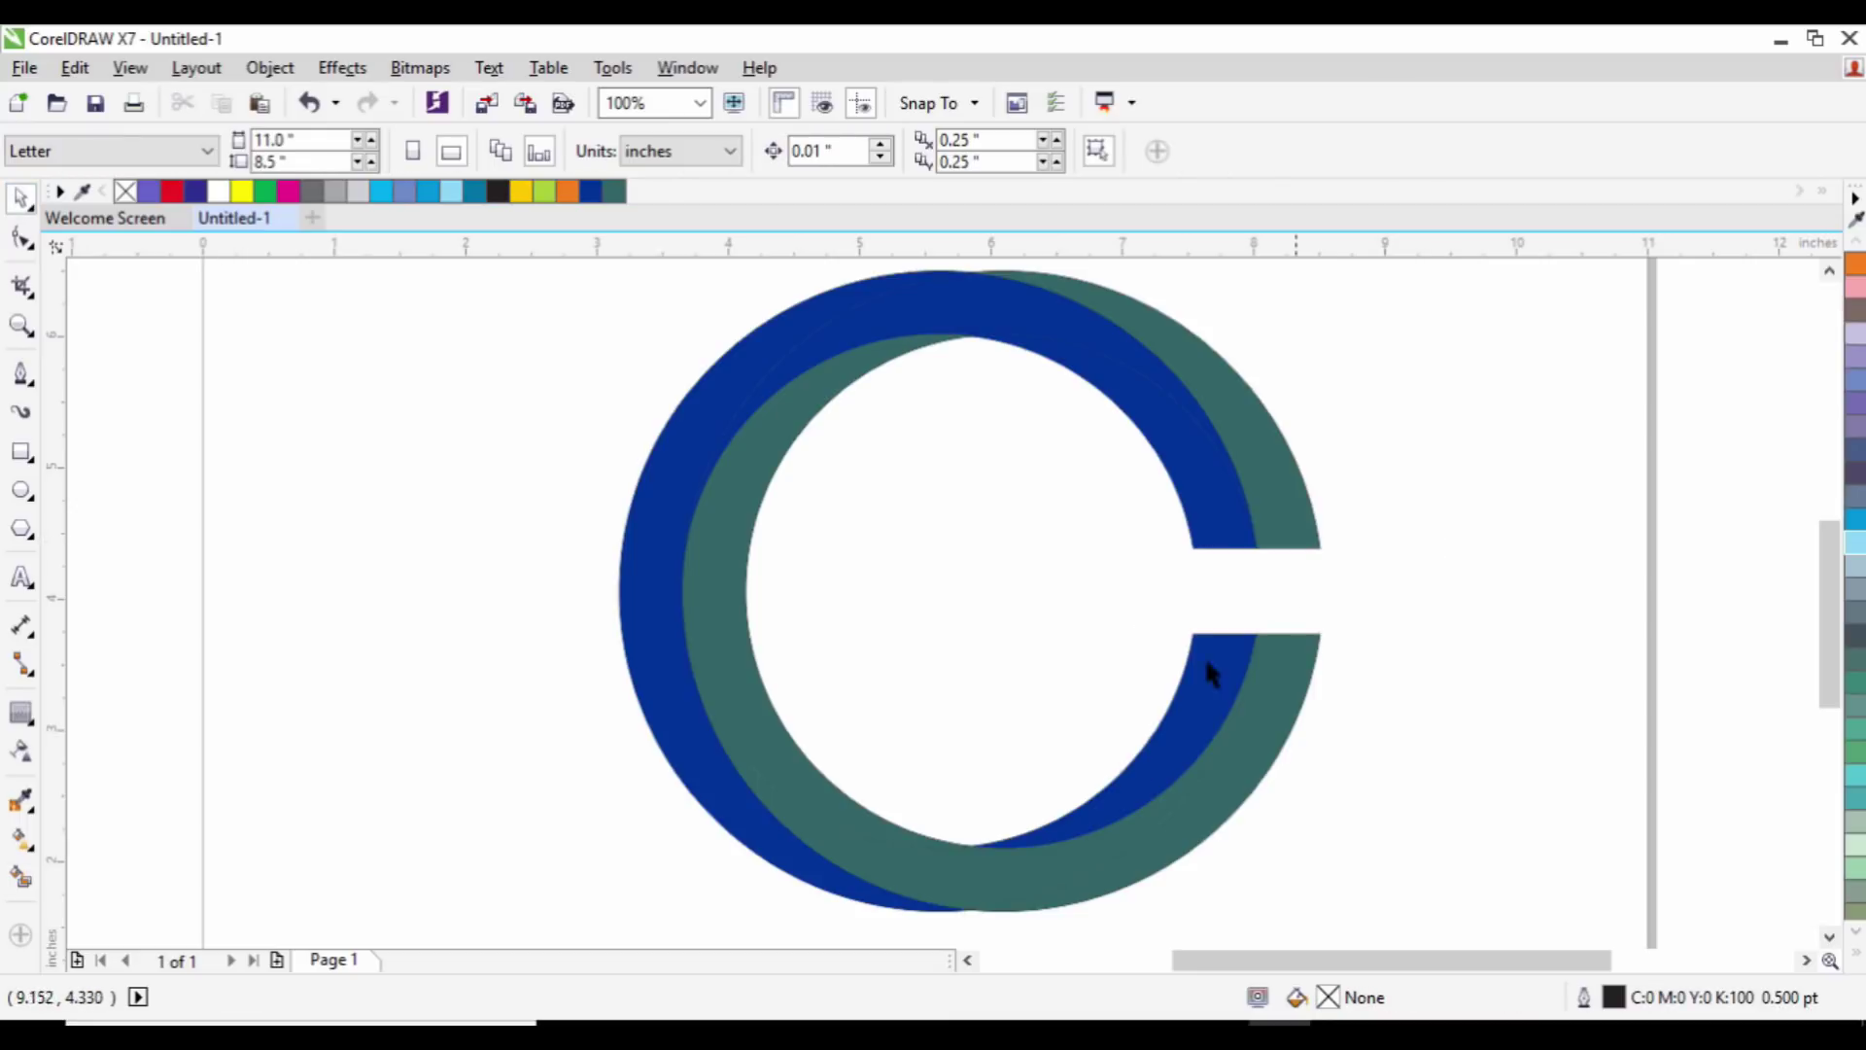
pyautogui.moveTo(1281, 771); pyautogui.dragTo(1479, 708)
pyautogui.hotkey('ctrl', 'z')
pyautogui.moveTo(1302, 547); pyautogui.dragTo(1726, 716)
pyautogui.hotkey('ctrl', 'z')
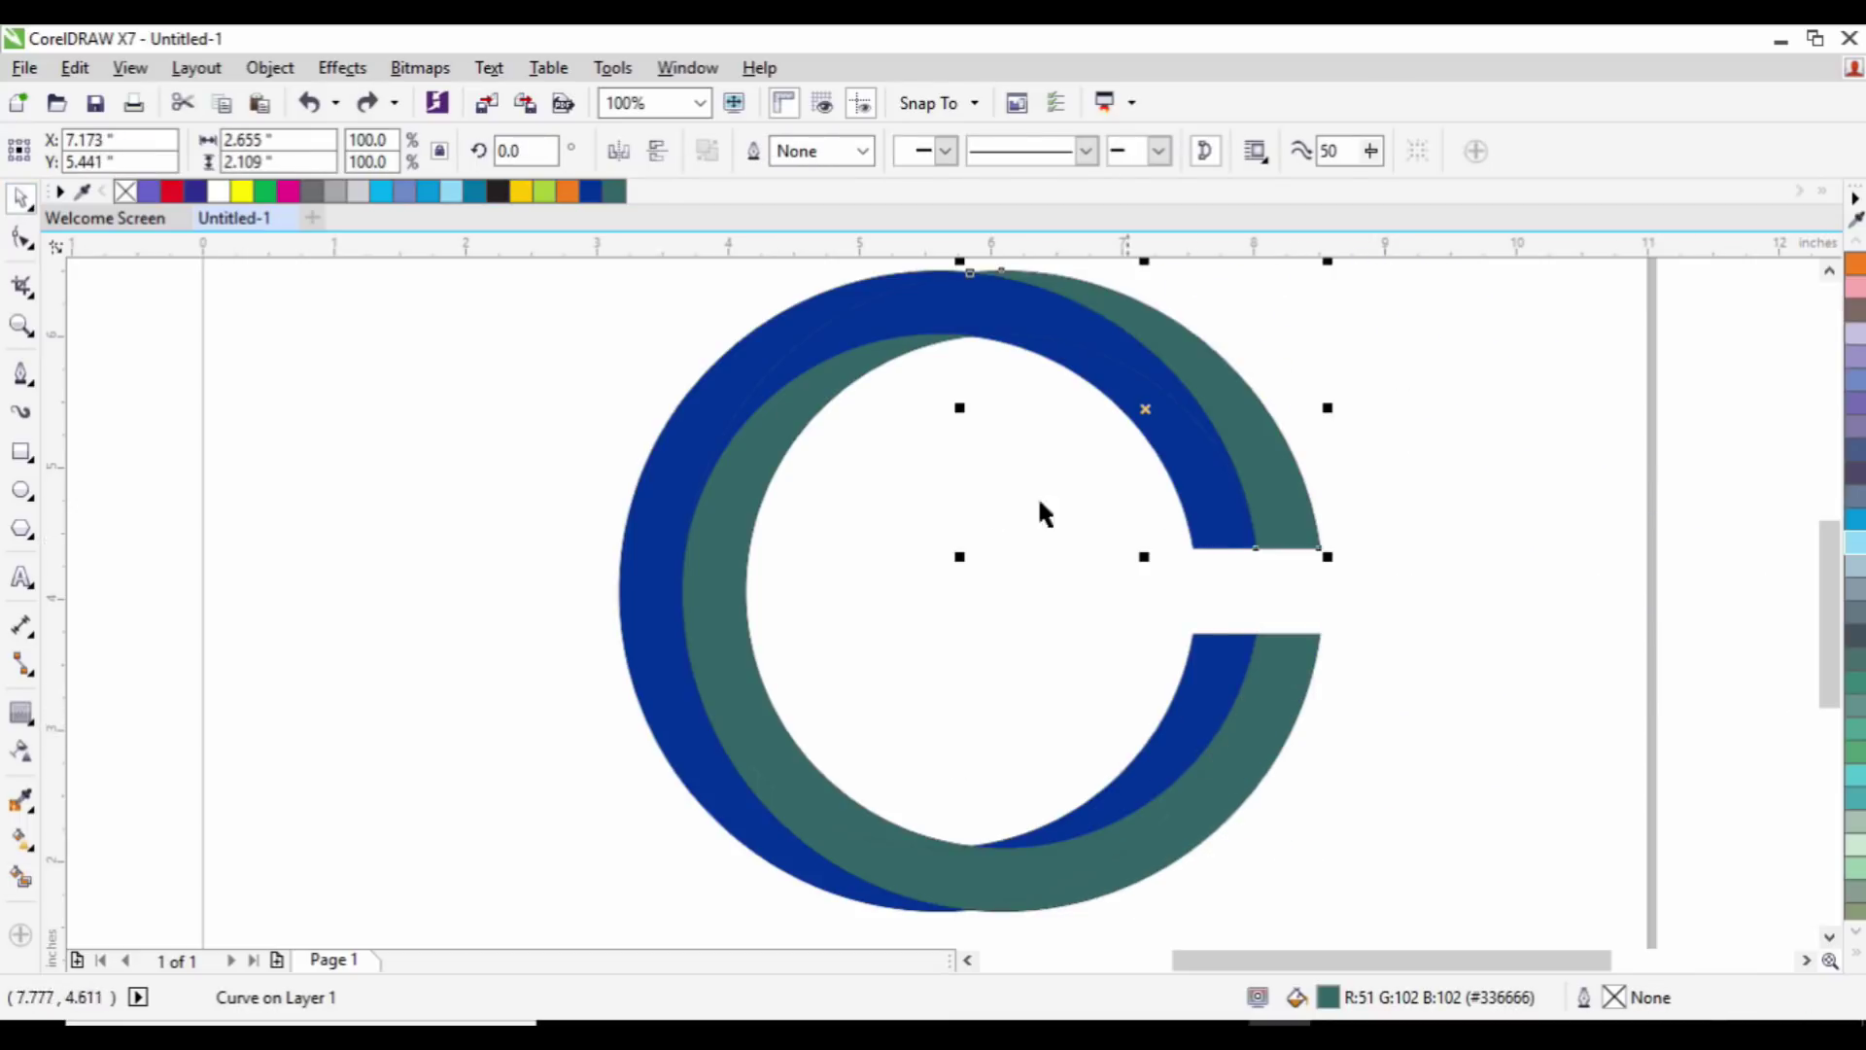
pyautogui.keyDown('shift'); pyautogui.click(715, 442); pyautogui.keyUp('shift')
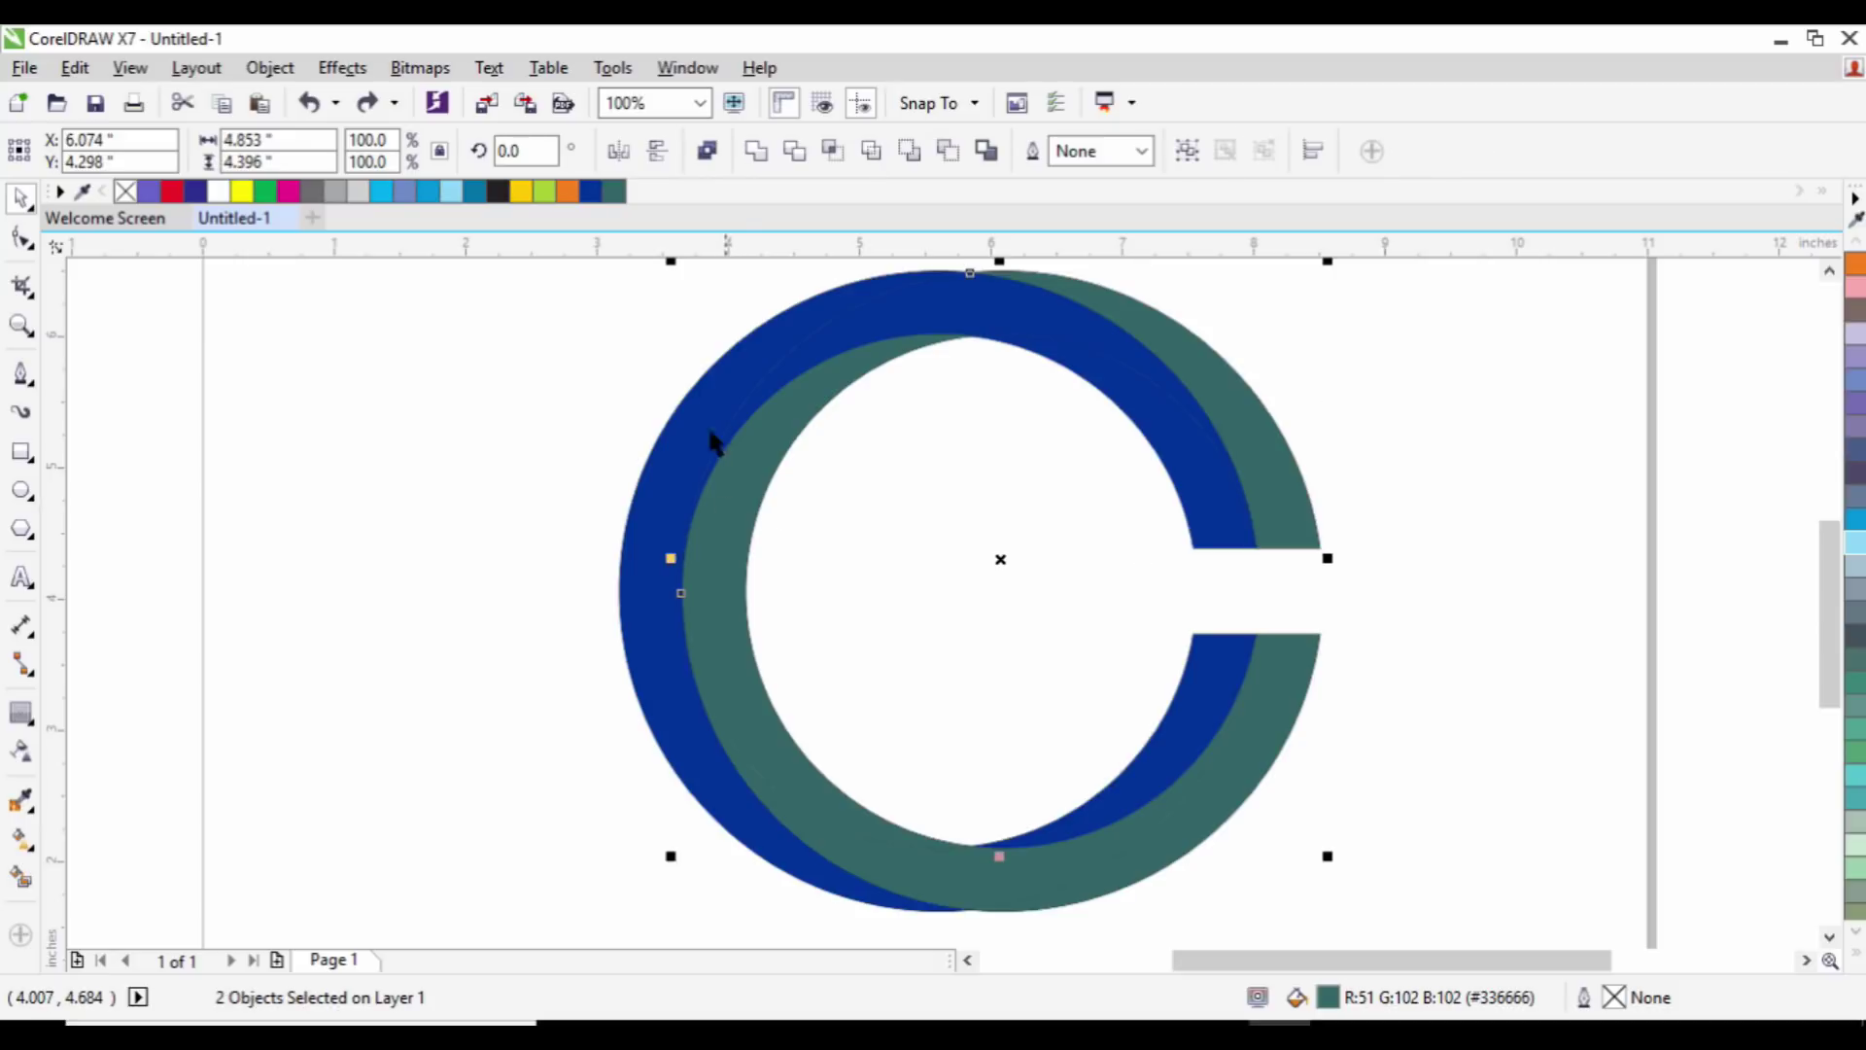
pyautogui.keyDown('shift'); pyautogui.click(1225, 783); pyautogui.keyUp('shift')
pyautogui.moveTo(1232, 780); pyautogui.dragTo(1489, 704)
pyautogui.hotkey('ctrl', 'z')
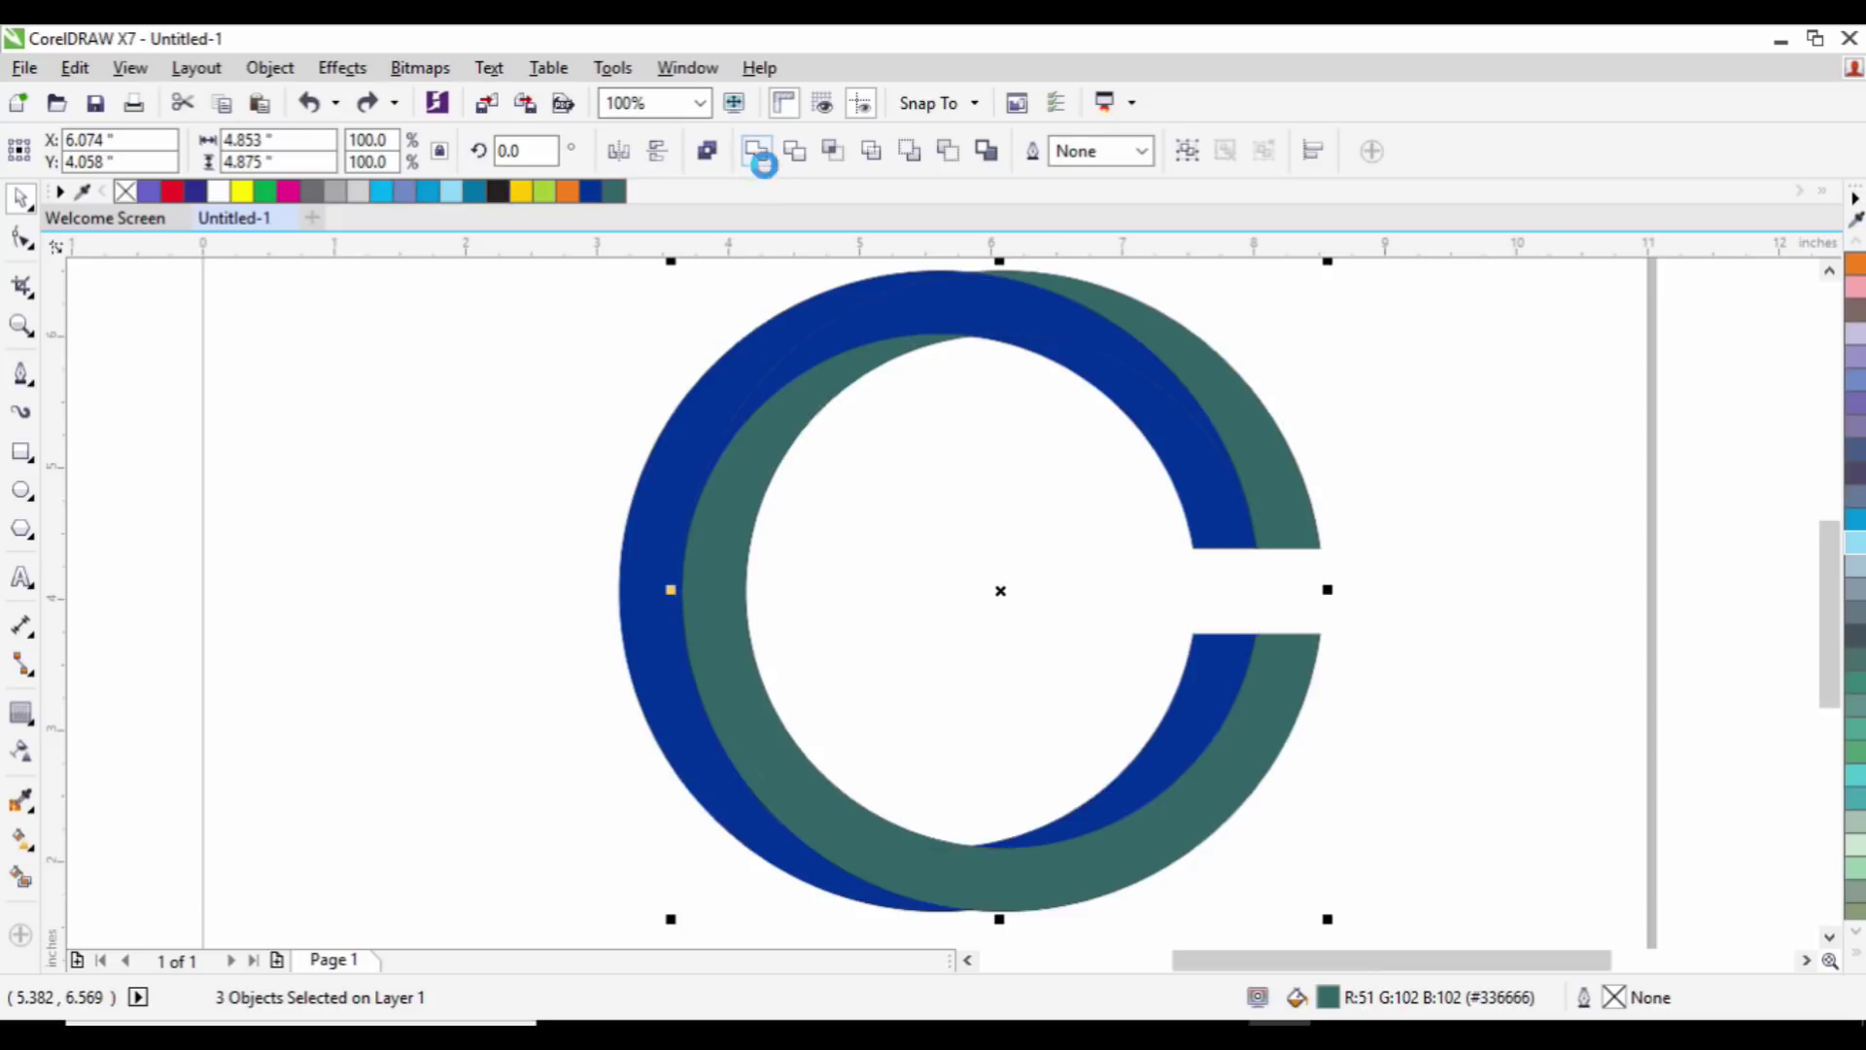
pyautogui.click(758, 150)
# Step: Weld the lower, upper and left blue pieces into one blue shape
pyautogui.click(1459, 531)
pyautogui.moveTo(1205, 668); pyautogui.dragTo(1357, 627)
pyautogui.hotkey('ctrl', 'z')
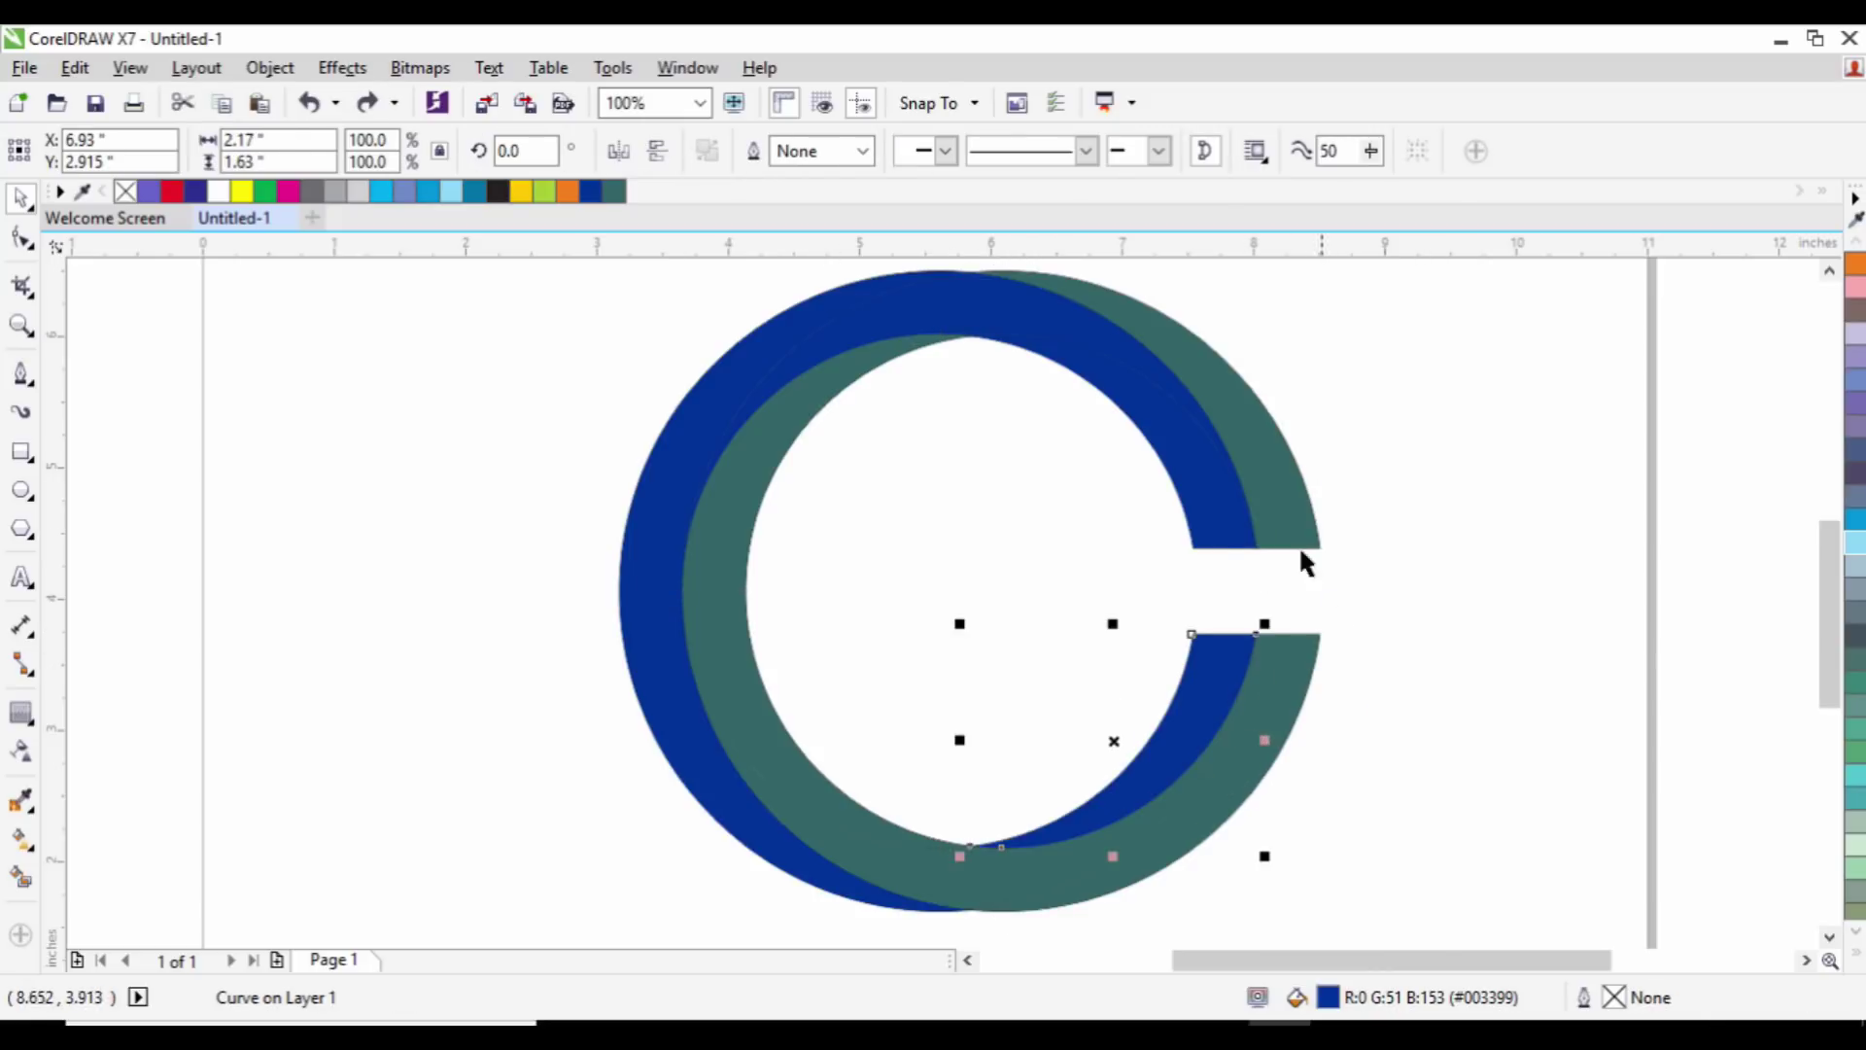
pyautogui.keyDown('shift'); pyautogui.click(1205, 505); pyautogui.keyUp('shift')
pyautogui.moveTo(1203, 486); pyautogui.dragTo(1529, 521)
pyautogui.hotkey('ctrl', 'z')
pyautogui.keyDown('shift'); pyautogui.click(721, 403); pyautogui.keyUp('shift')
pyautogui.moveTo(684, 418); pyautogui.dragTo(1105, 419)
pyautogui.hotkey('ctrl', 'z')
pyautogui.click(755, 151)
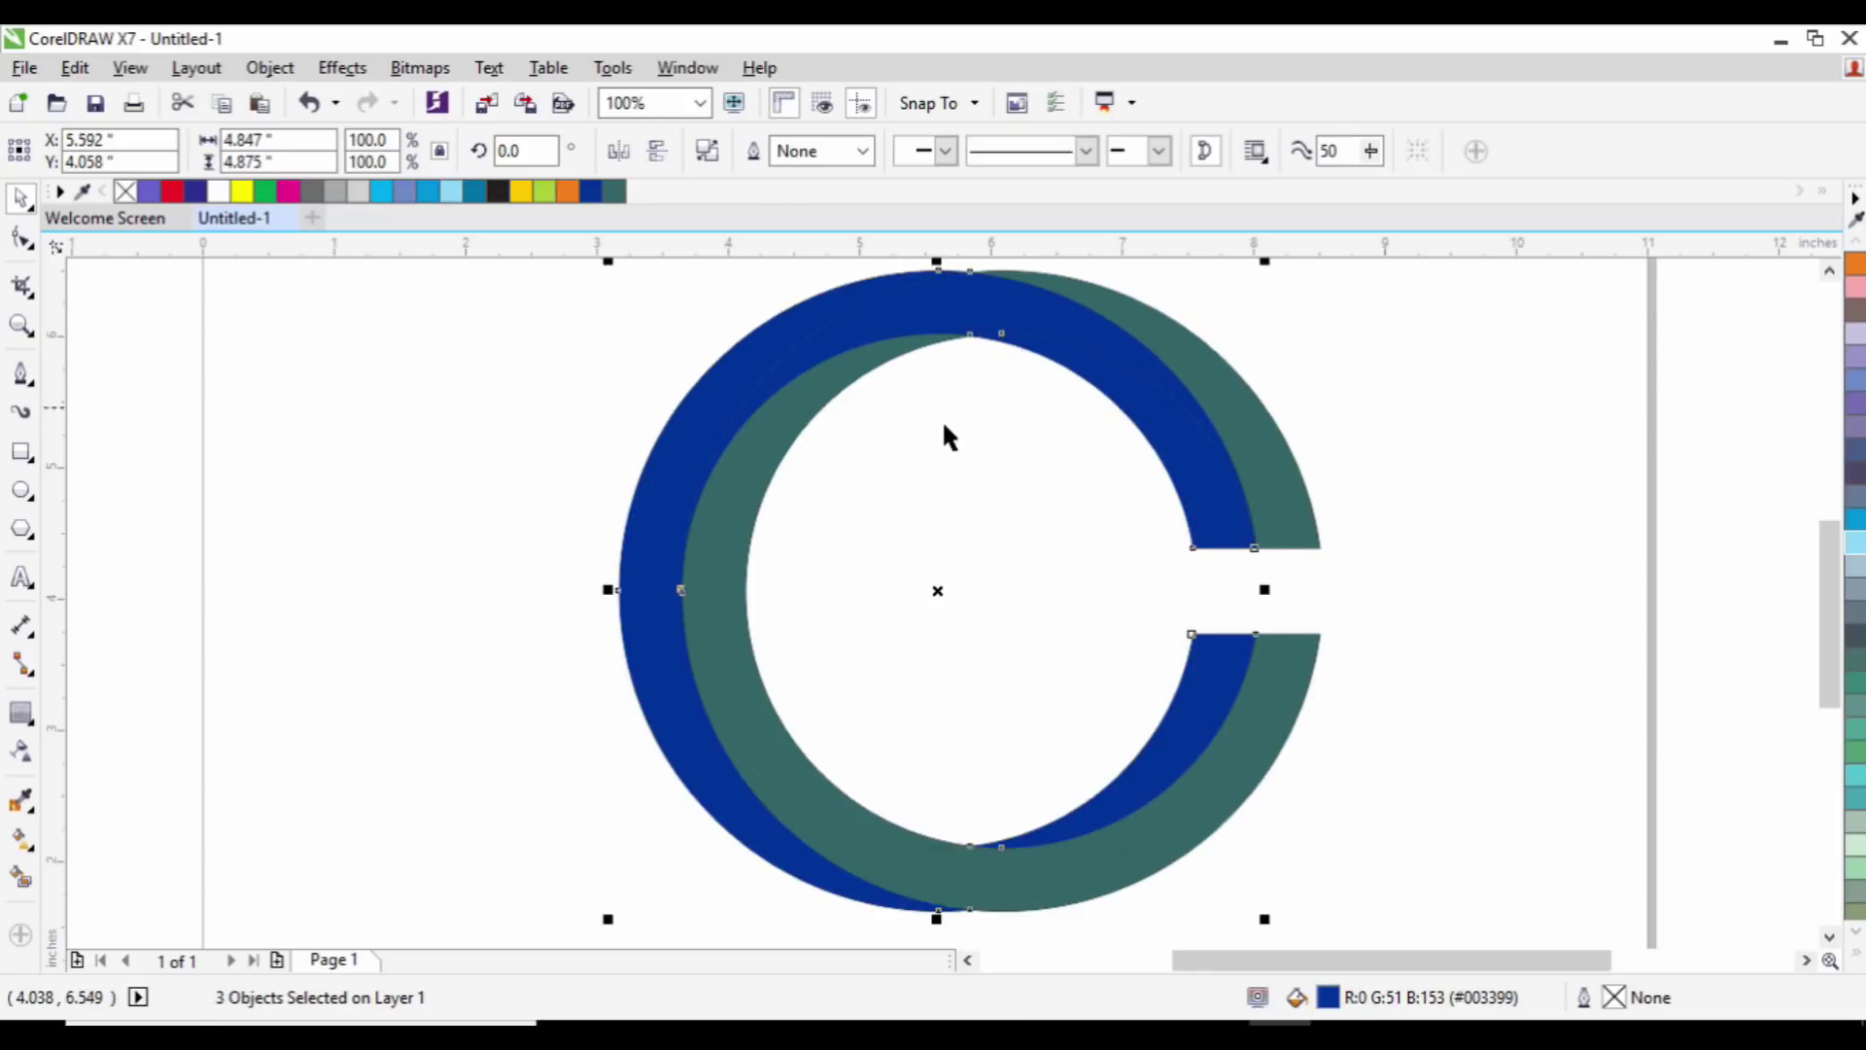
pyautogui.scroll(-2, 1096, 467)
# Step: Move both coloured Cs aside and clear away the leftover outline rings
pyautogui.keyDown('shift'); pyautogui.click(1122, 476); pyautogui.keyUp('shift')
pyautogui.moveTo(1104, 457); pyautogui.dragTo(1565, 462)
pyautogui.moveTo(675, 332); pyautogui.dragTo(1210, 783)
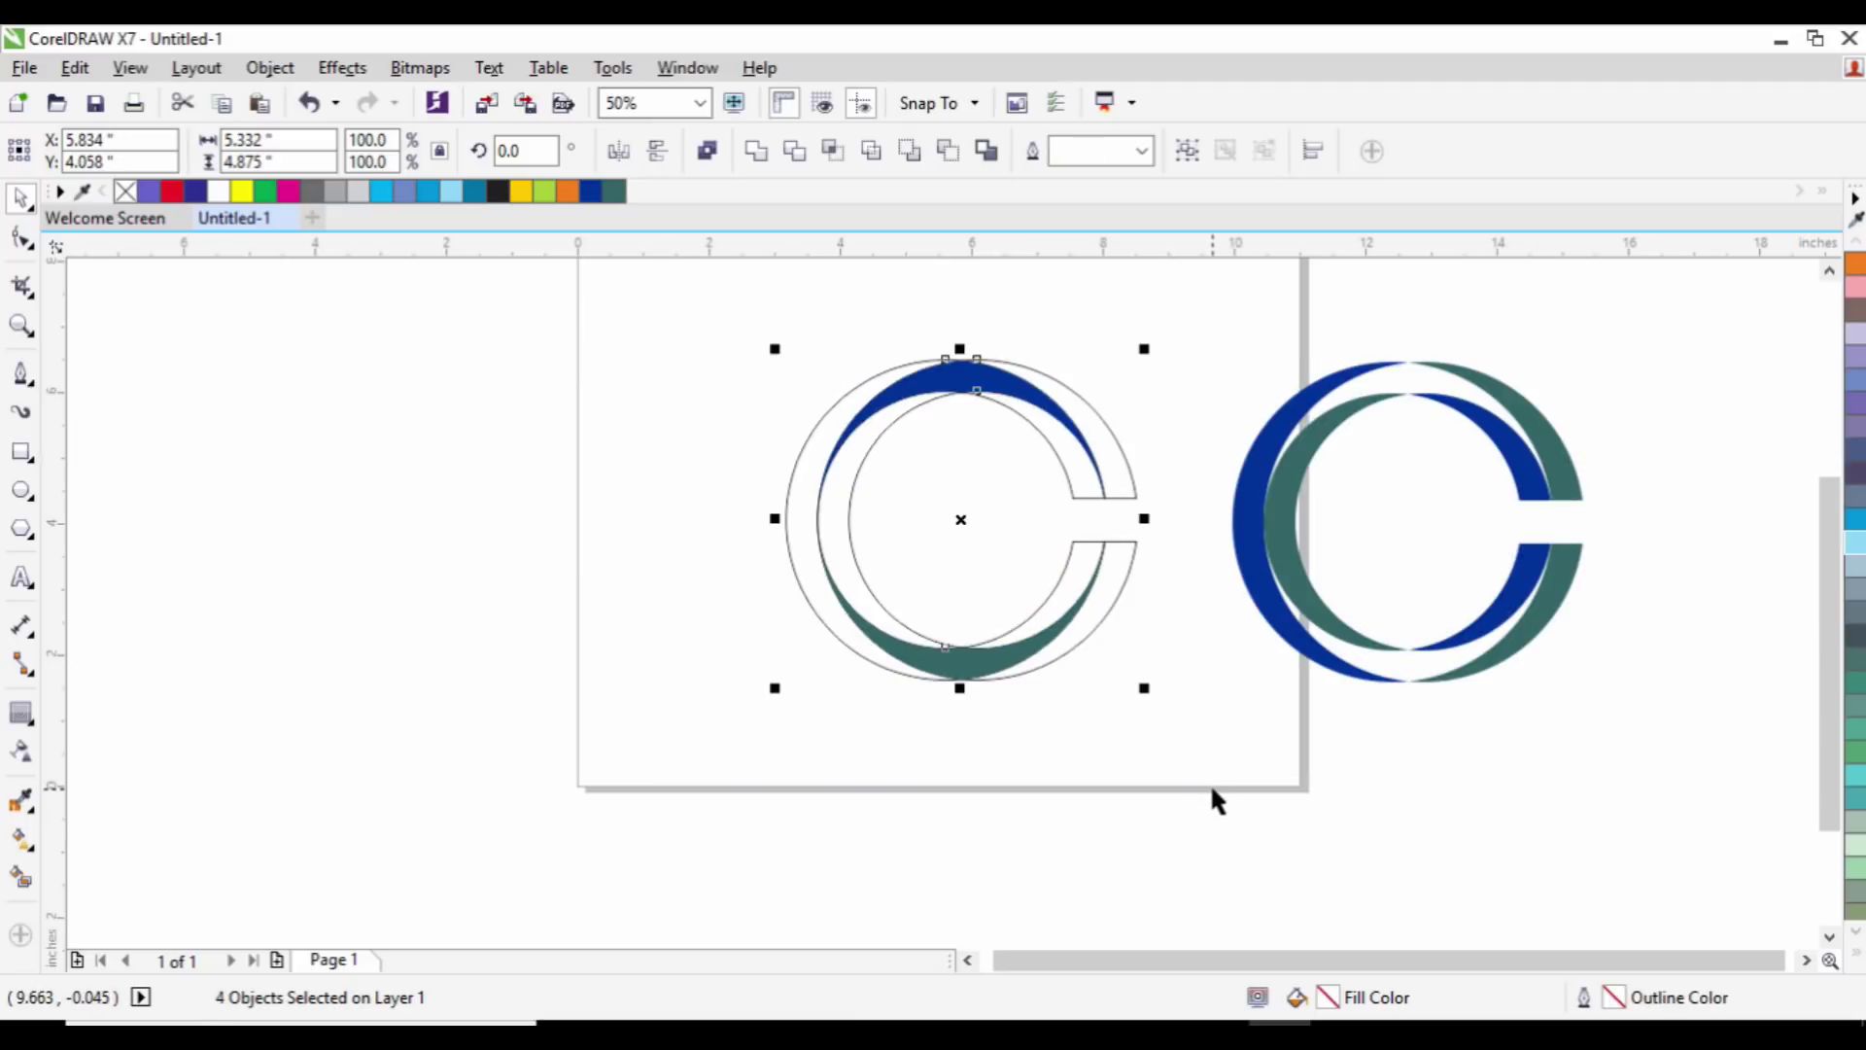
pyautogui.hotkey('ctrl', 'z')
pyautogui.click(1222, 447)
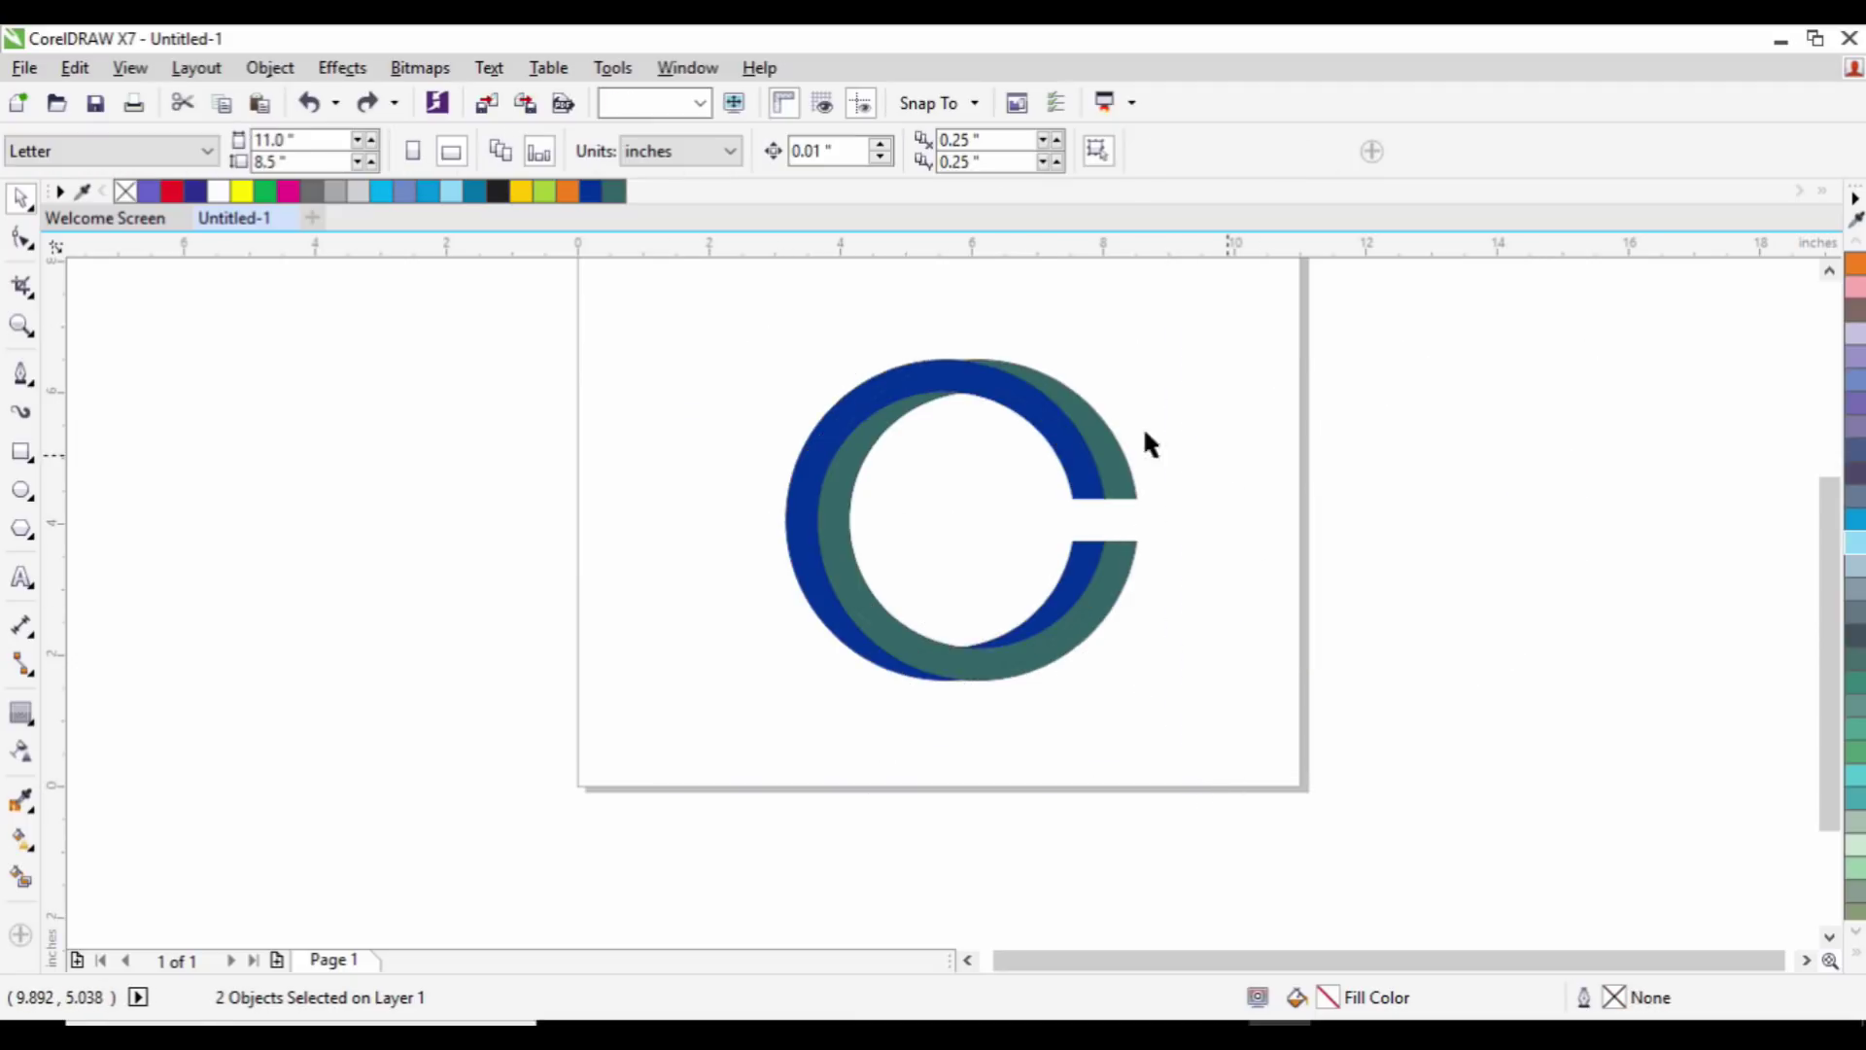
pyautogui.scroll(1, 1041, 422)
# Step: Test-move the teal C and the blue shape to check they are separate pieces
pyautogui.moveTo(1142, 453); pyautogui.dragTo(1361, 483)
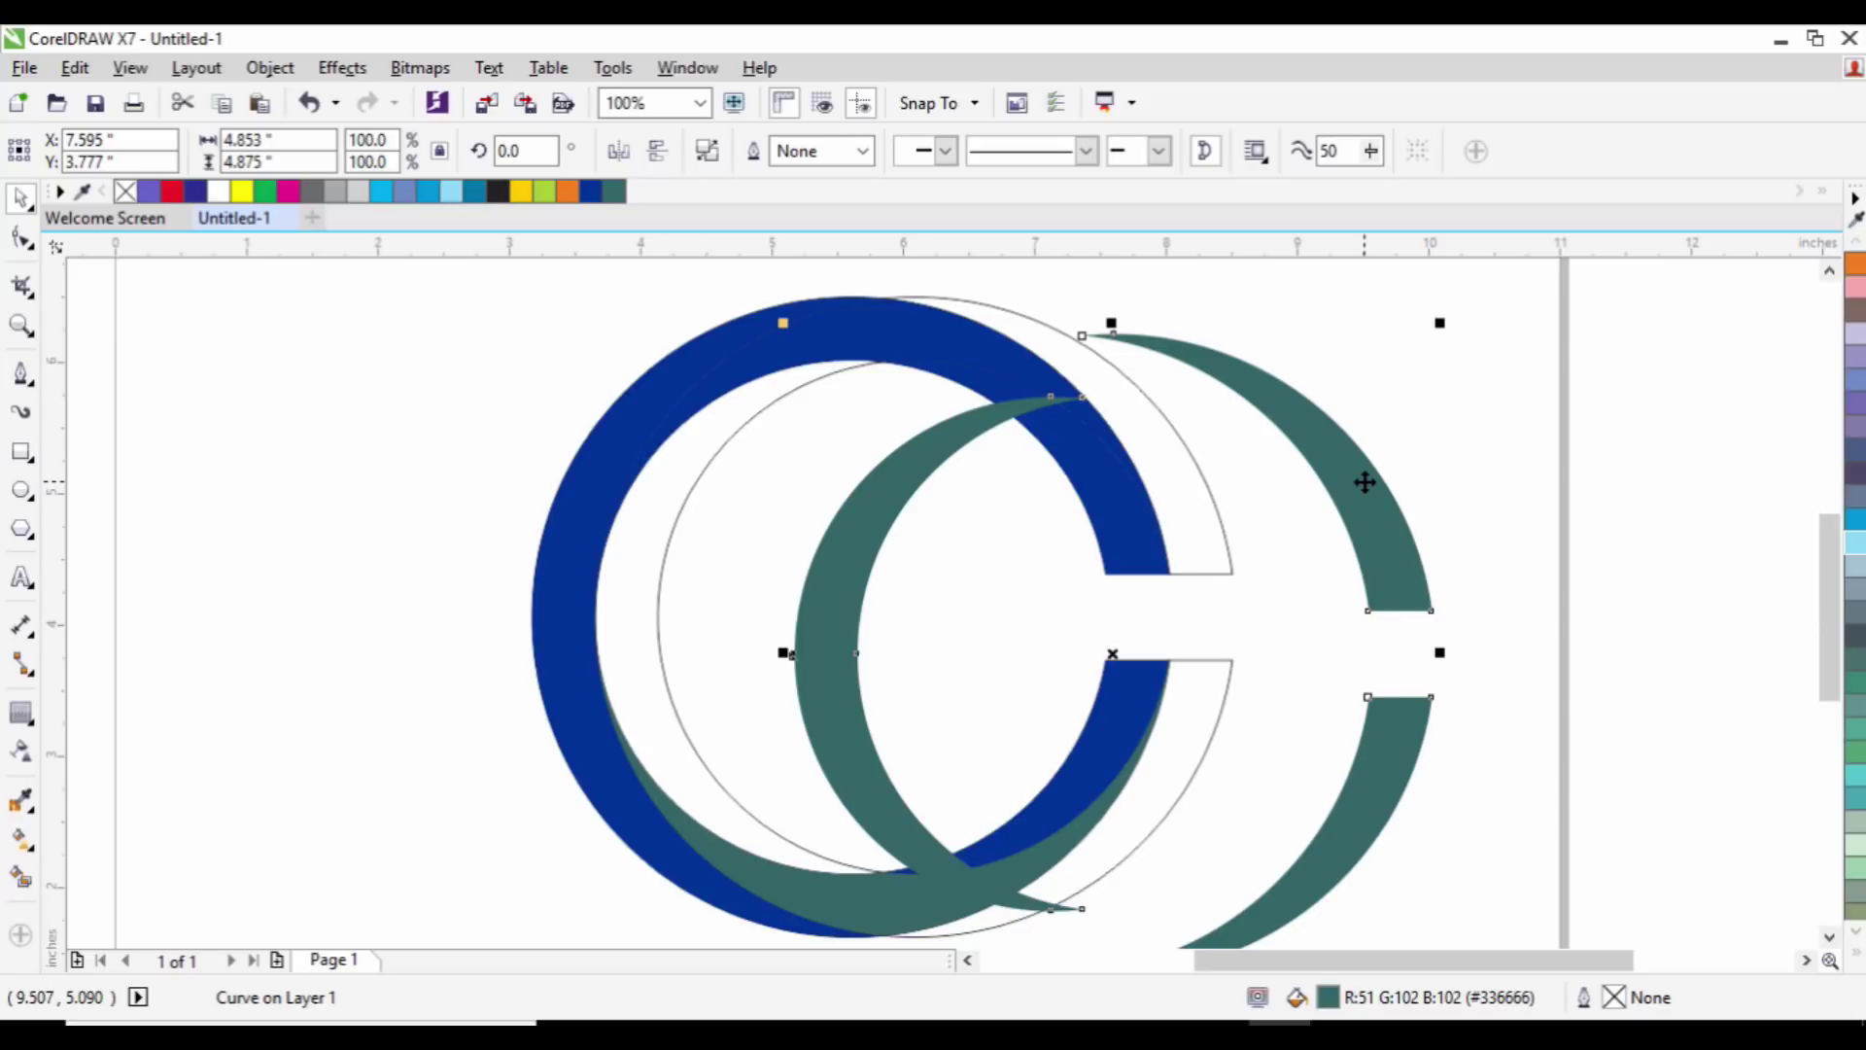
pyautogui.hotkey('ctrl', 'z')
pyautogui.click(1366, 412)
pyautogui.moveTo(890, 316); pyautogui.dragTo(1180, 316)
pyautogui.hotkey('ctrl', 'z')
pyautogui.hotkey('ctrl', 'z')
pyautogui.keyDown('shift'); pyautogui.click(534, 609); pyautogui.keyUp('shift')
pyautogui.moveTo(534, 609); pyautogui.dragTo(1126, 578)
pyautogui.hotkey('ctrl', 'z')
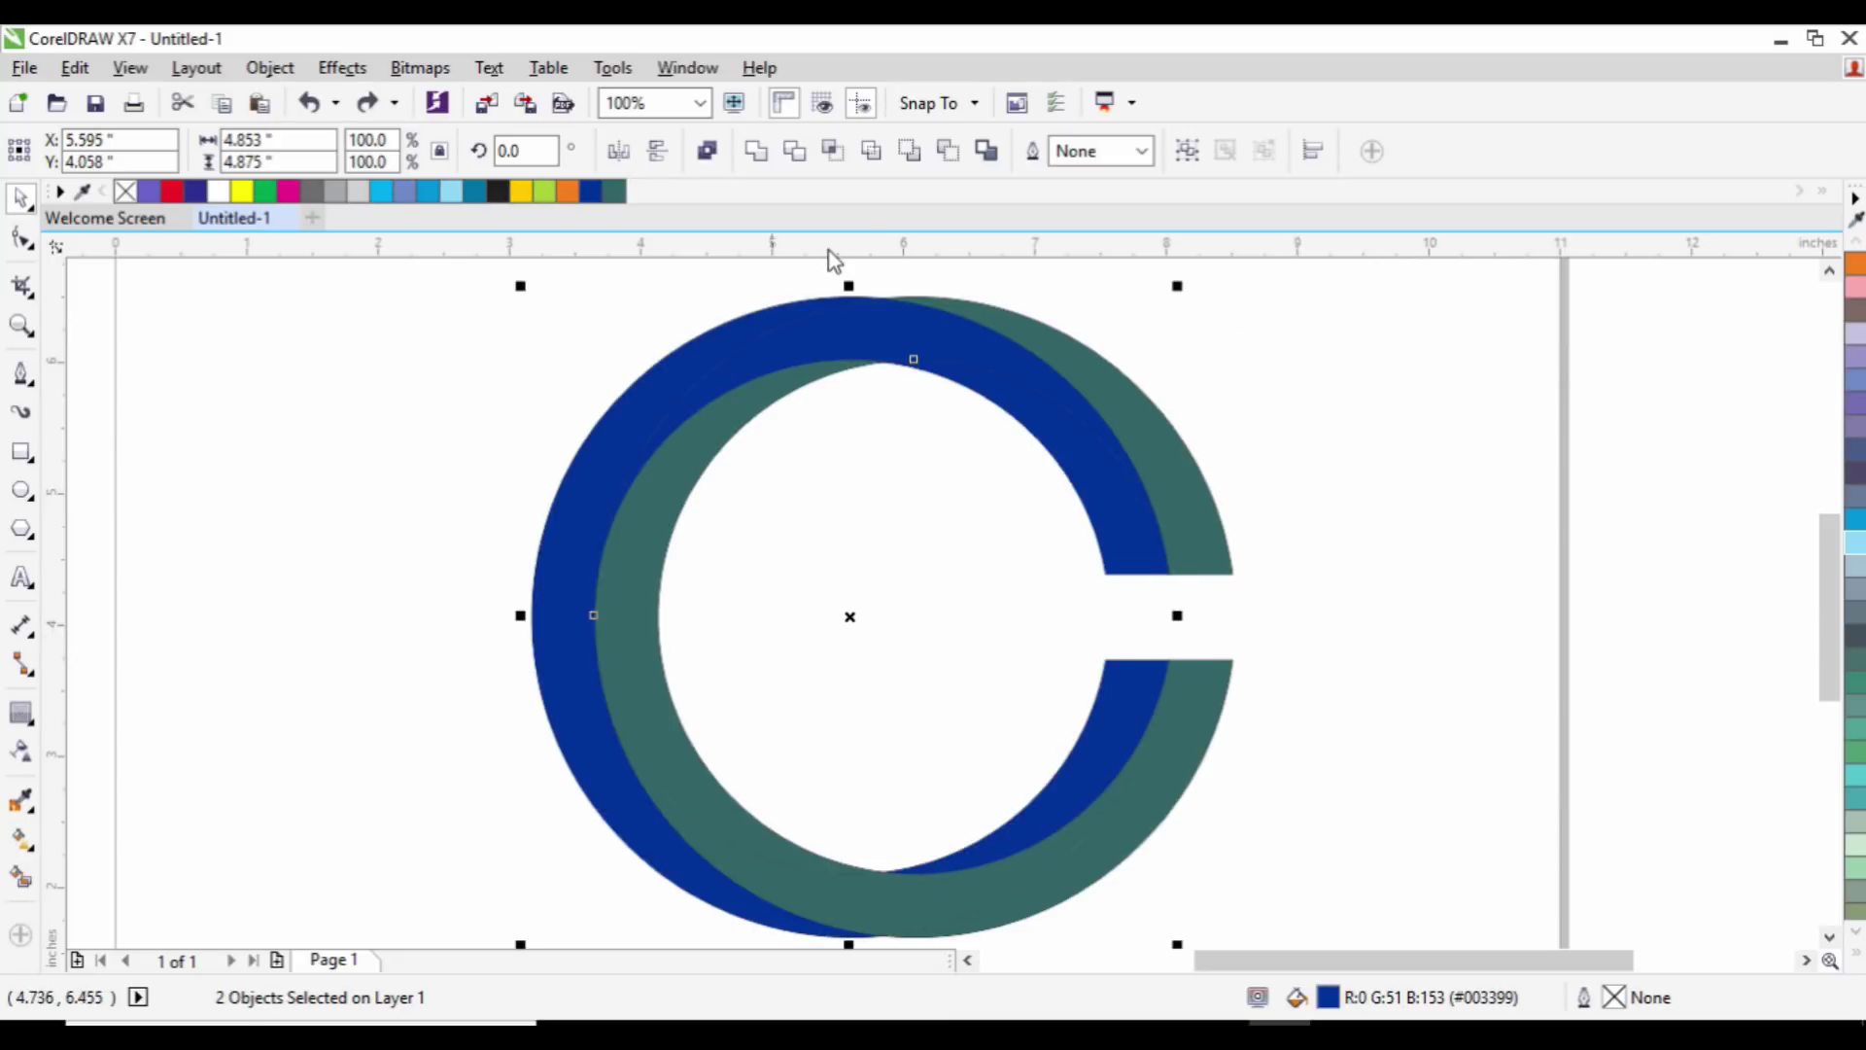
# Step: Weld two selected curves, then undo the faulty merge
pyautogui.click(757, 152)
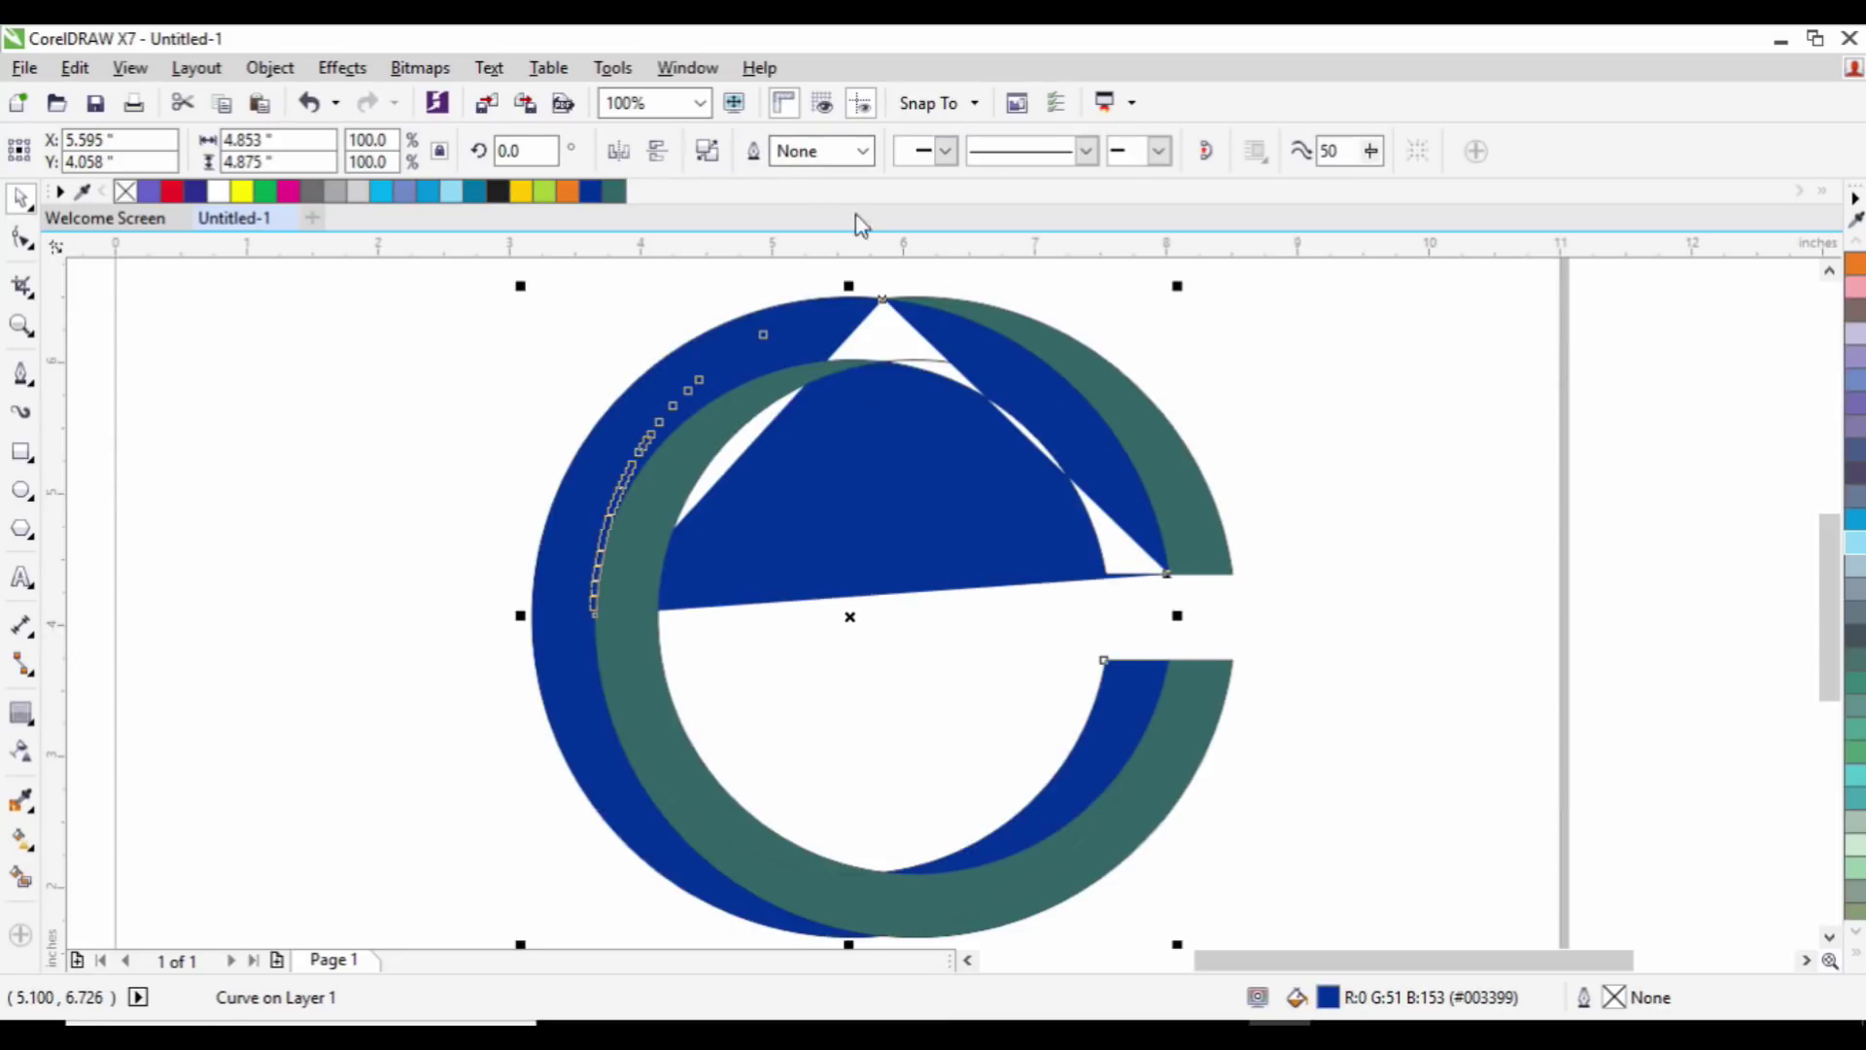
pyautogui.hotkey('ctrl', 'z')
pyautogui.scroll(-1, 1032, 581)
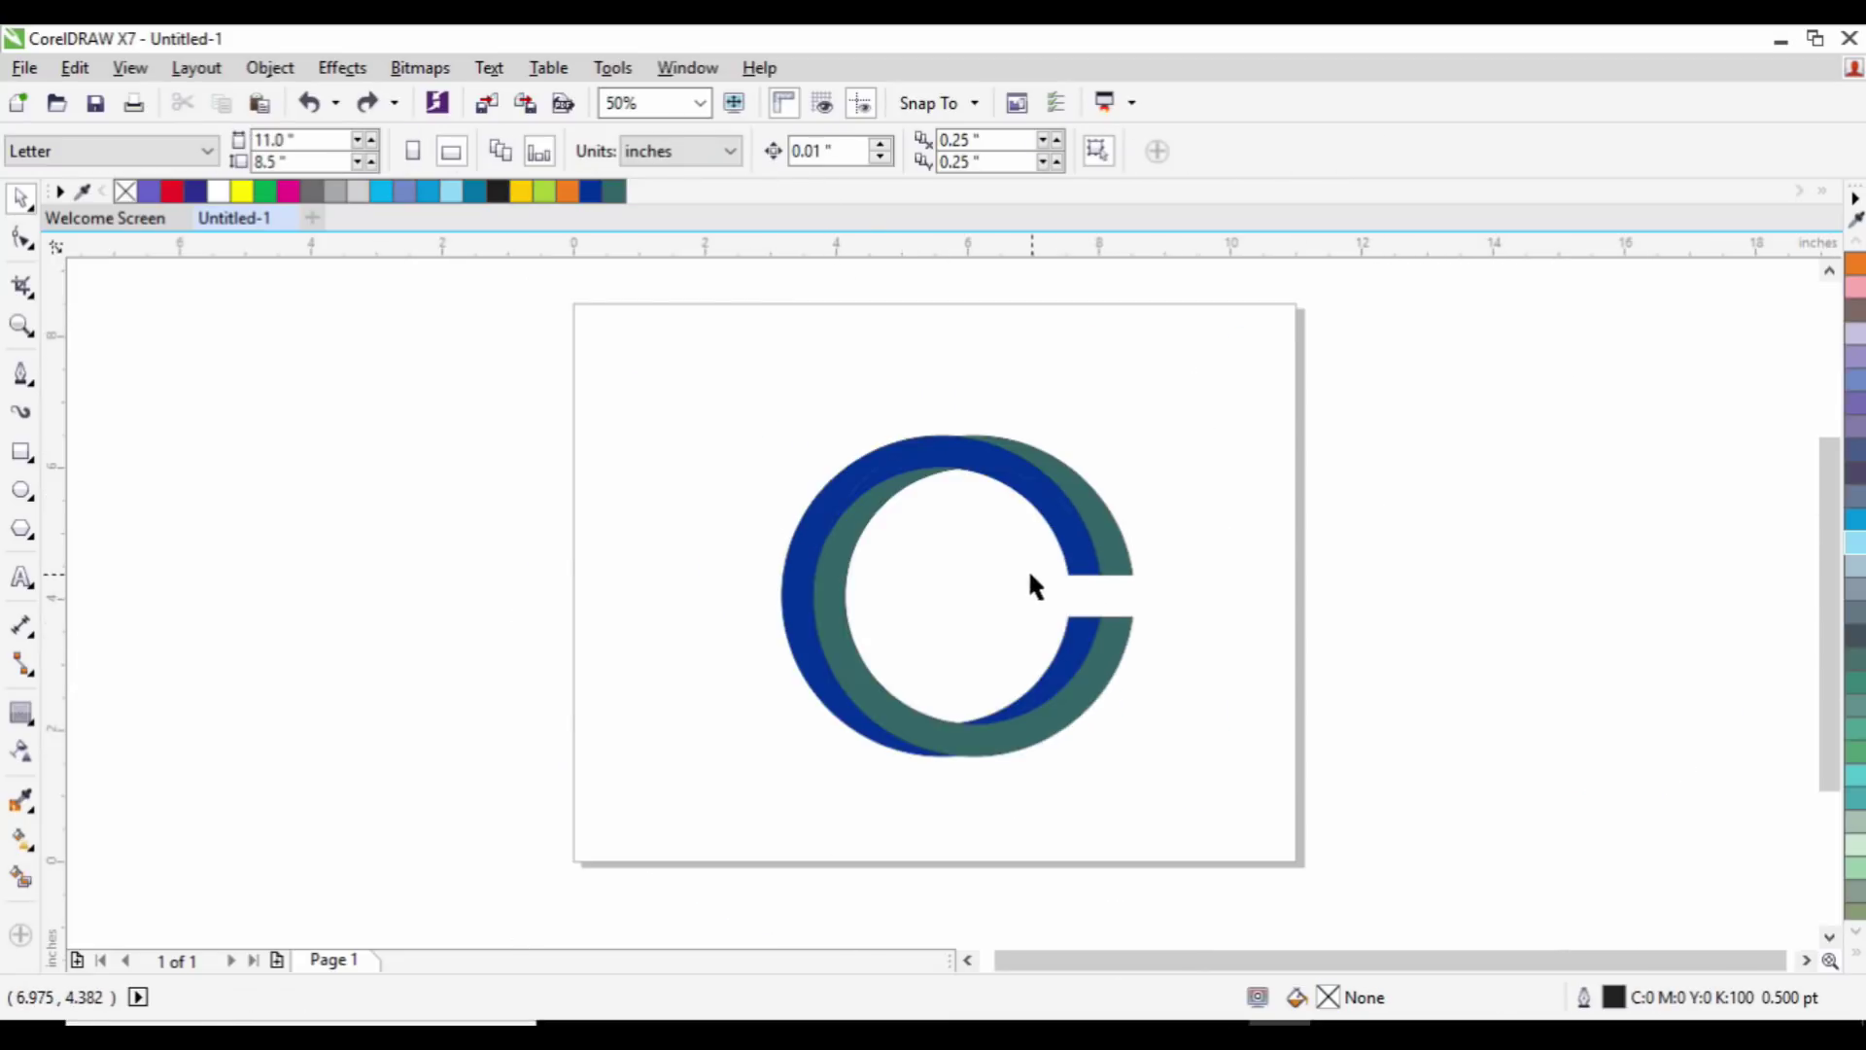
pyautogui.scroll(1, 992, 613)
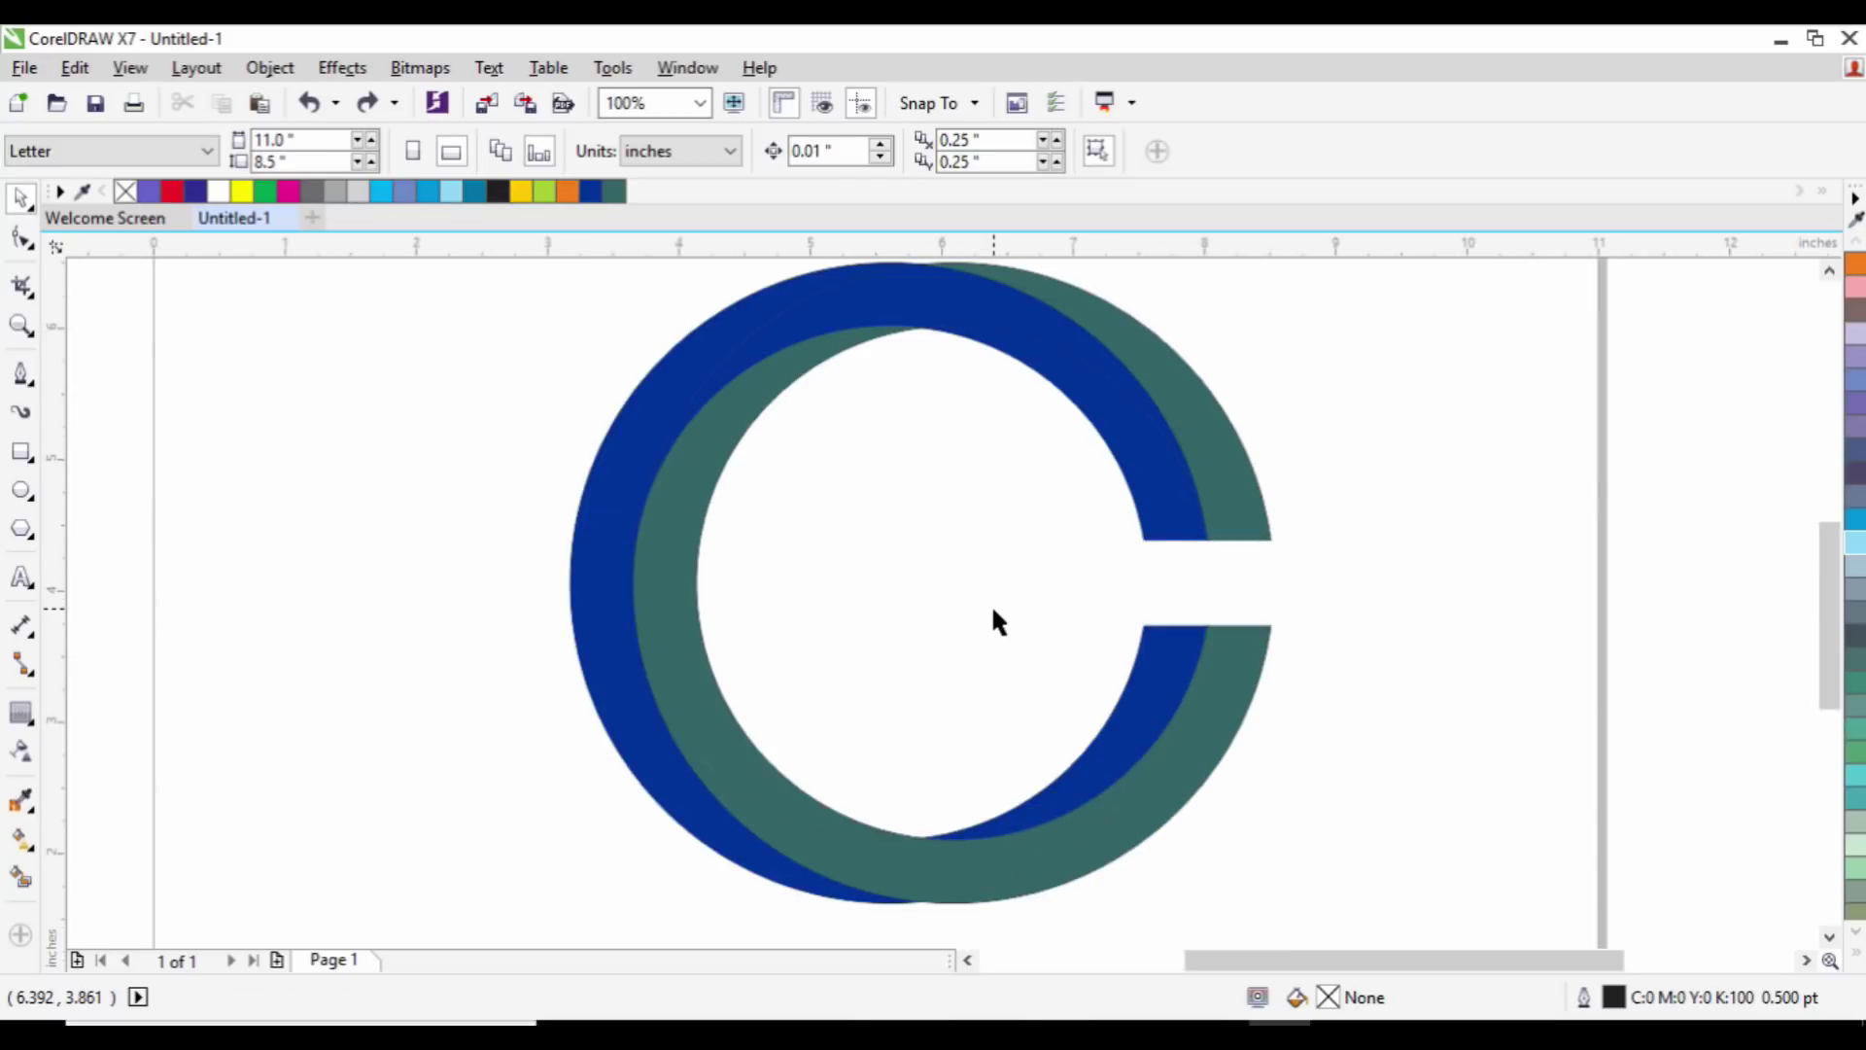
# Step: Draw a horizontal crossbar rectangle and weld it into the blue C to form a G
pyautogui.click(21, 452)
pyautogui.moveTo(1176, 626); pyautogui.dragTo(962, 697)
pyautogui.click(22, 199)
pyautogui.keyDown('shift'); pyautogui.click(1123, 736); pyautogui.keyUp('shift')
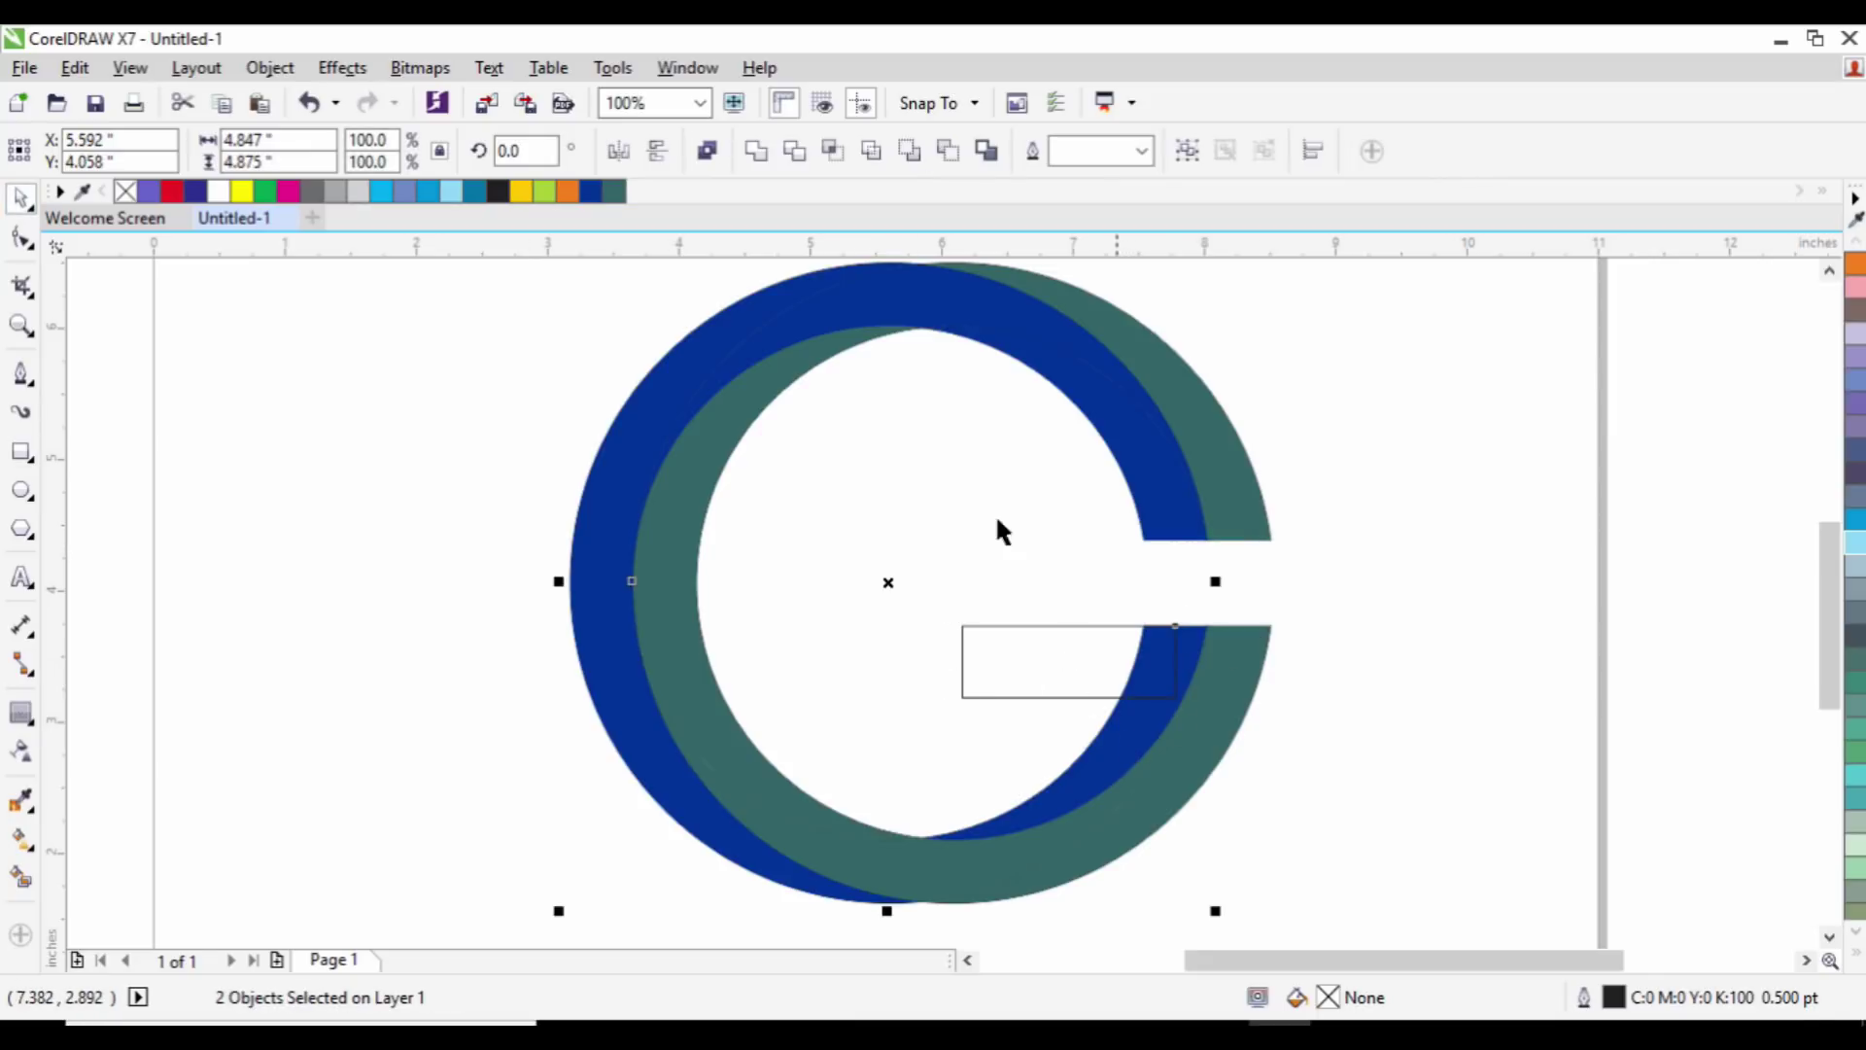
pyautogui.click(758, 152)
pyautogui.click(1357, 571)
pyautogui.scroll(-2, 1042, 653)
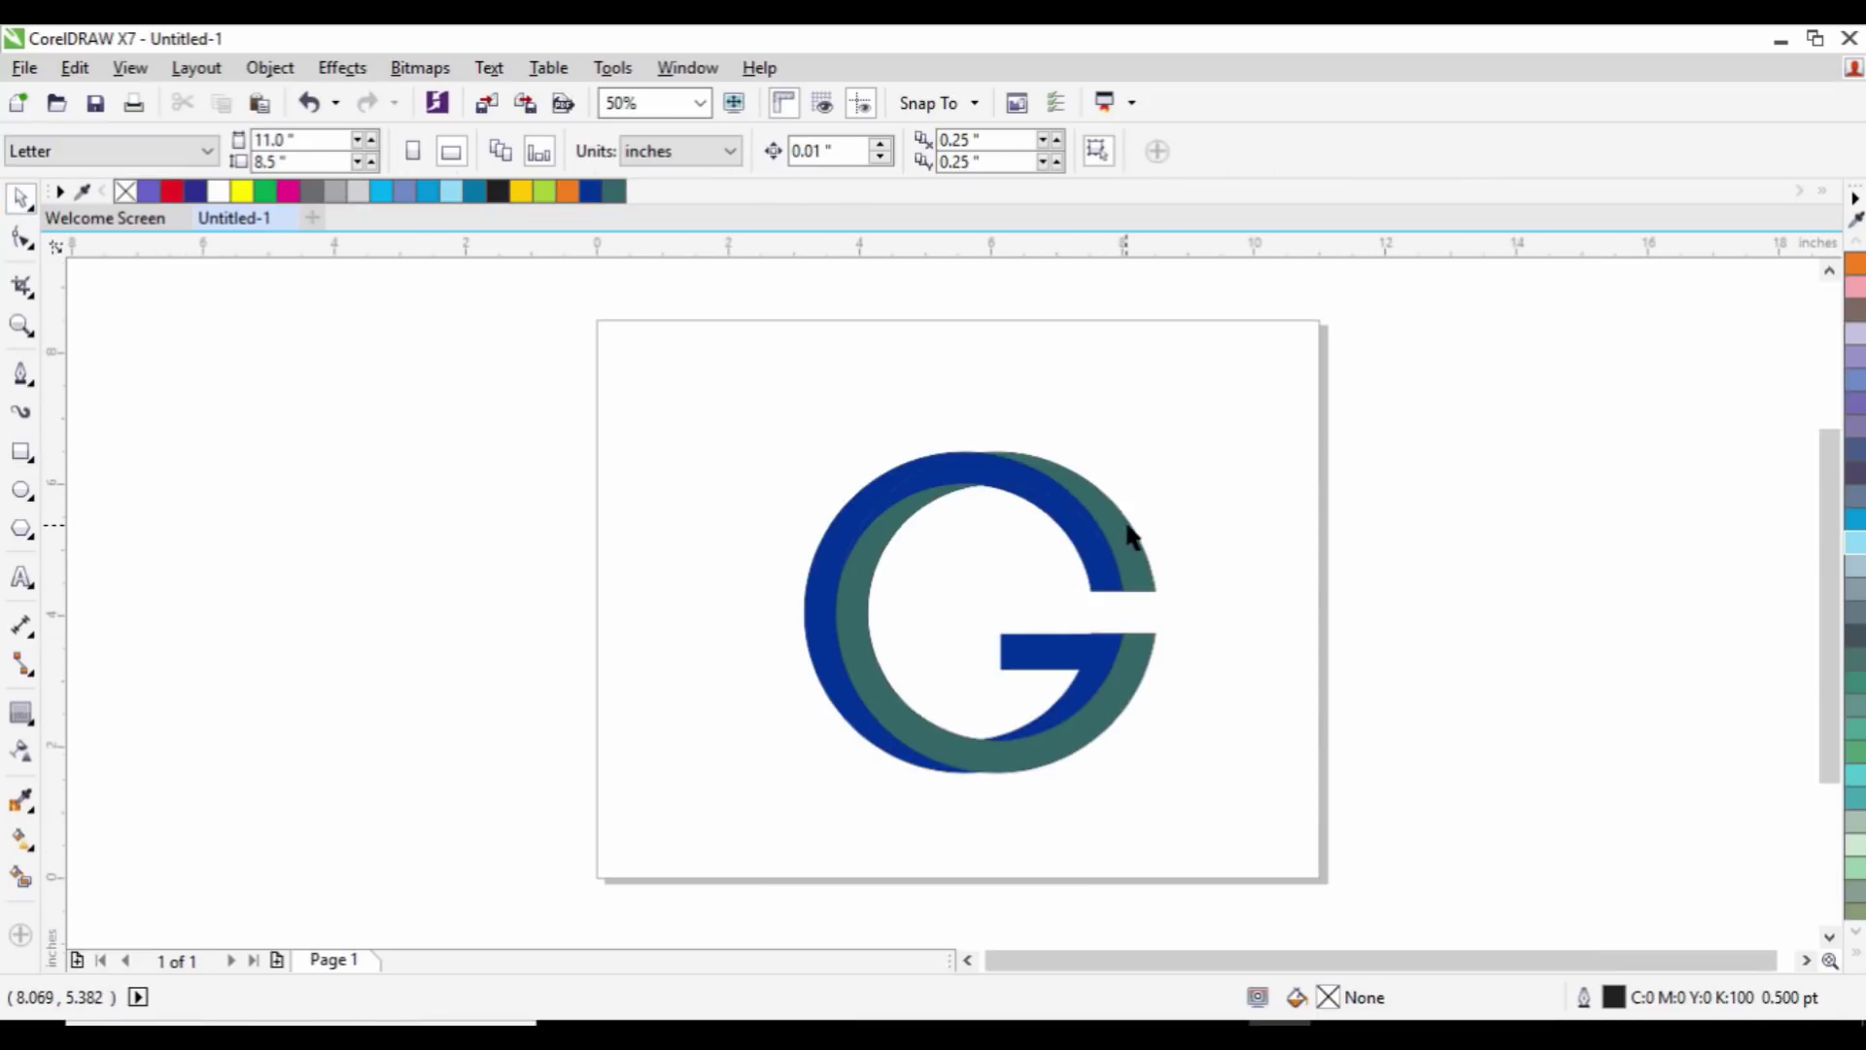
pyautogui.click(1133, 534)
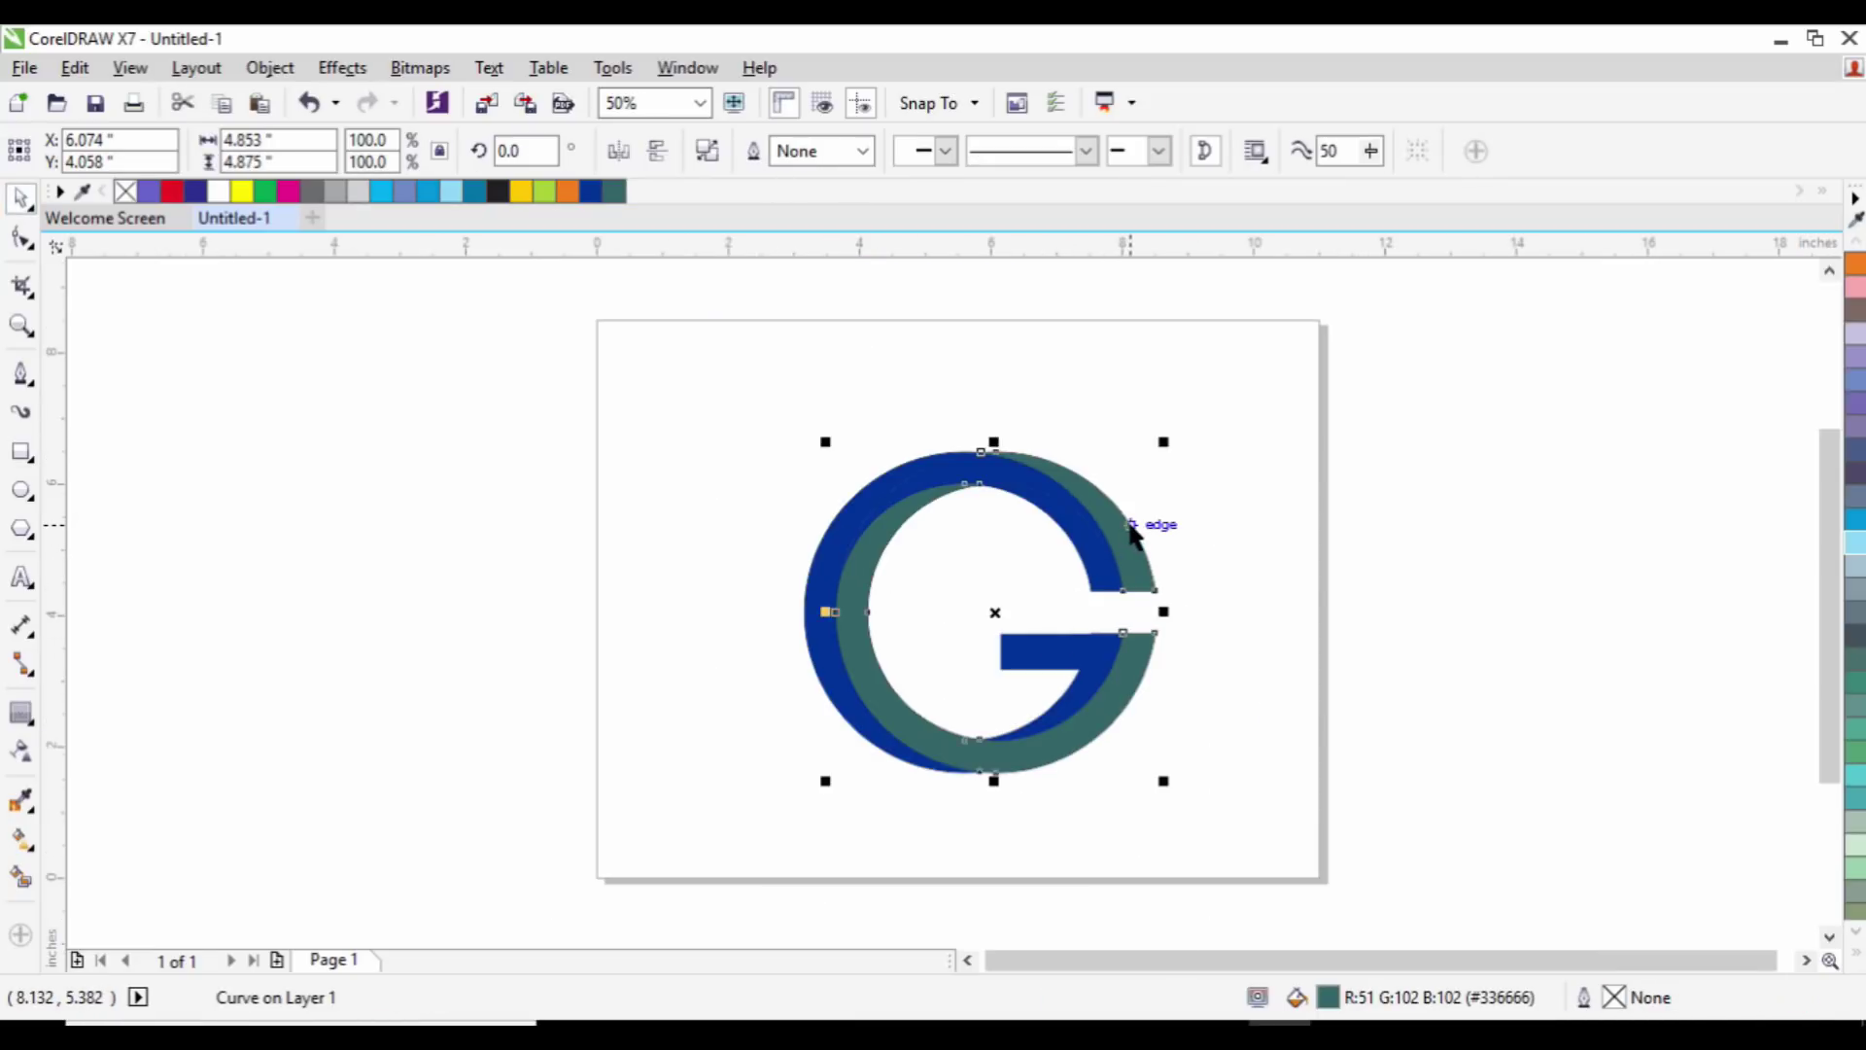
# Step: Fill the teal ring cyan and remove the outlines from all six objects
pyautogui.click(381, 192)
pyautogui.click(1312, 572)
pyautogui.moveTo(569, 411); pyautogui.dragTo(1379, 953)
pyautogui.rightClick(132, 197)
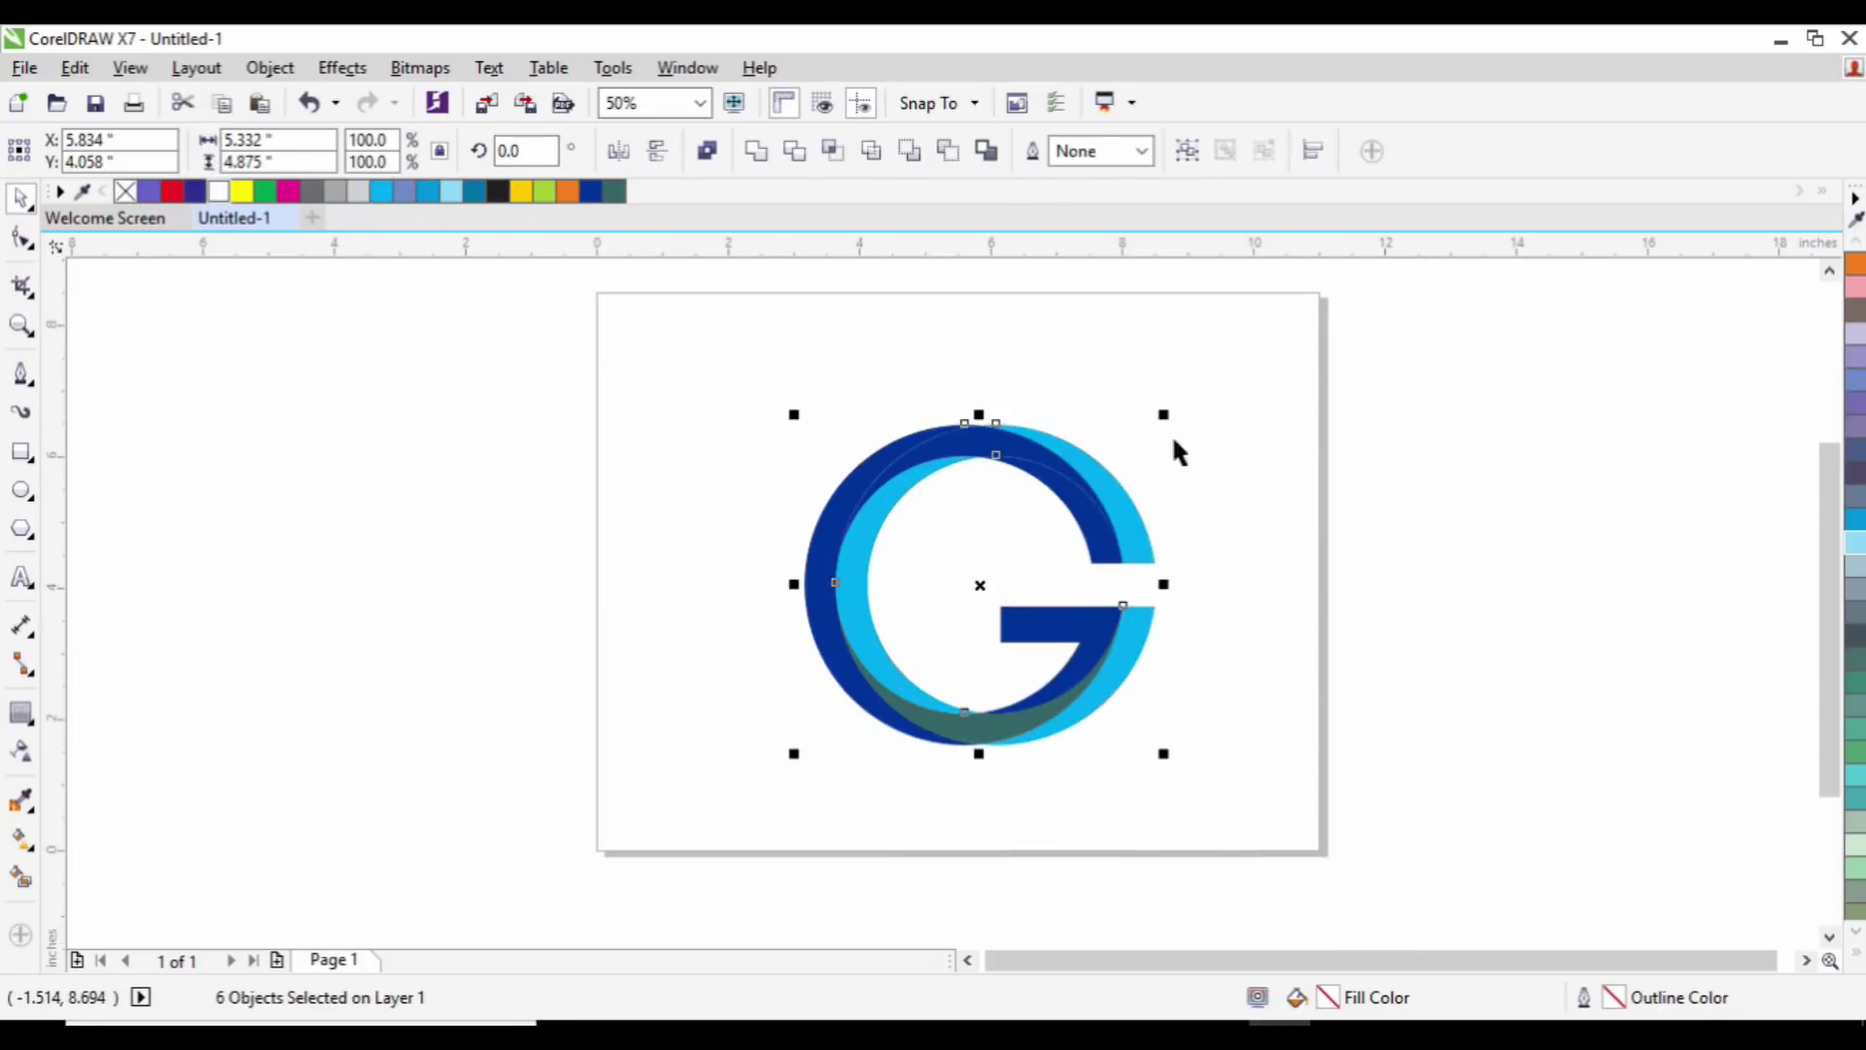
pyautogui.click(1163, 512)
# Step: Weld the two dark-blue pieces into a single curve
pyautogui.scroll(2, 1030, 479)
pyautogui.moveTo(1008, 422); pyautogui.dragTo(1041, 316)
pyautogui.hotkey('ctrl', 'z')
pyautogui.click(1187, 395)
pyautogui.scroll(3, 937, 447)
pyautogui.moveTo(1045, 529); pyautogui.dragTo(1037, 609)
pyautogui.scroll(-3, 1038, 608)
pyautogui.hotkey('ctrl', 'z')
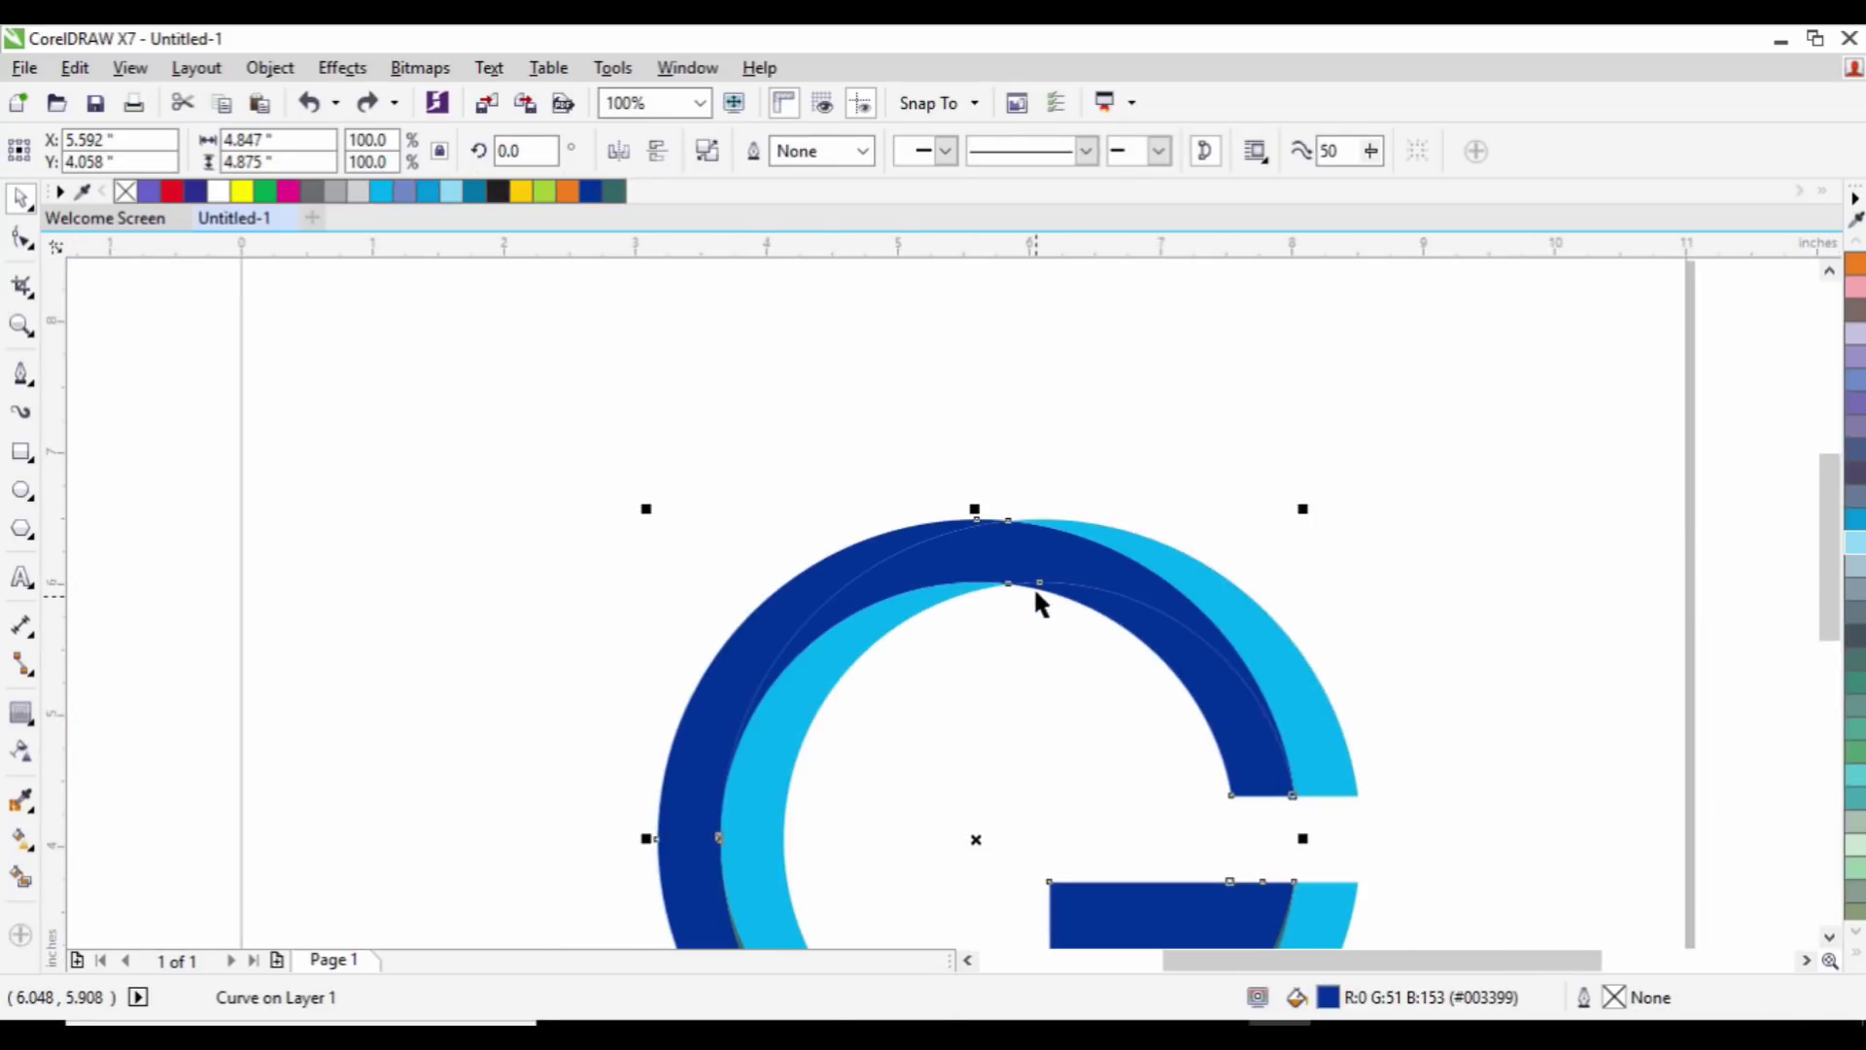
pyautogui.keyDown('shift'); pyautogui.click(1043, 532); pyautogui.keyUp('shift')
pyautogui.click(760, 152)
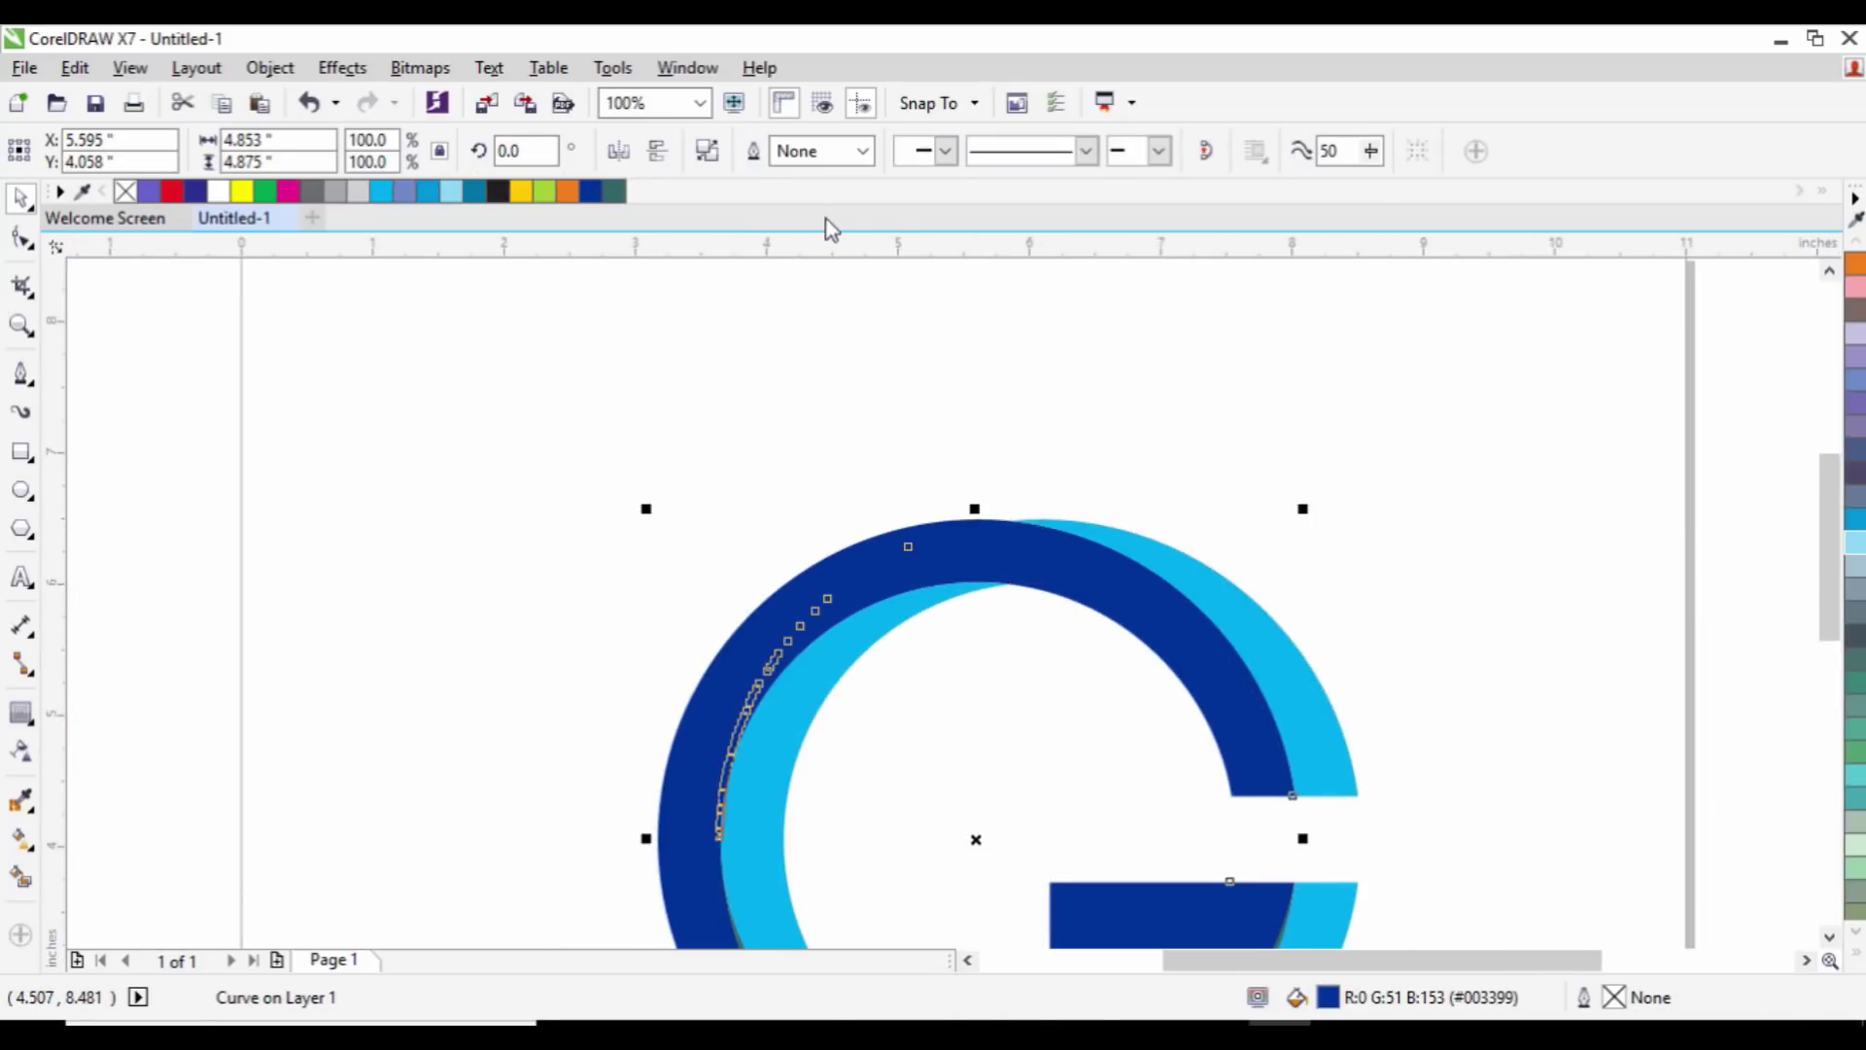
pyautogui.click(1076, 405)
# Step: Weld the leftover teal sliver into the light-blue ring
pyautogui.scroll(-2, 1066, 447)
pyautogui.scroll(2, 1032, 673)
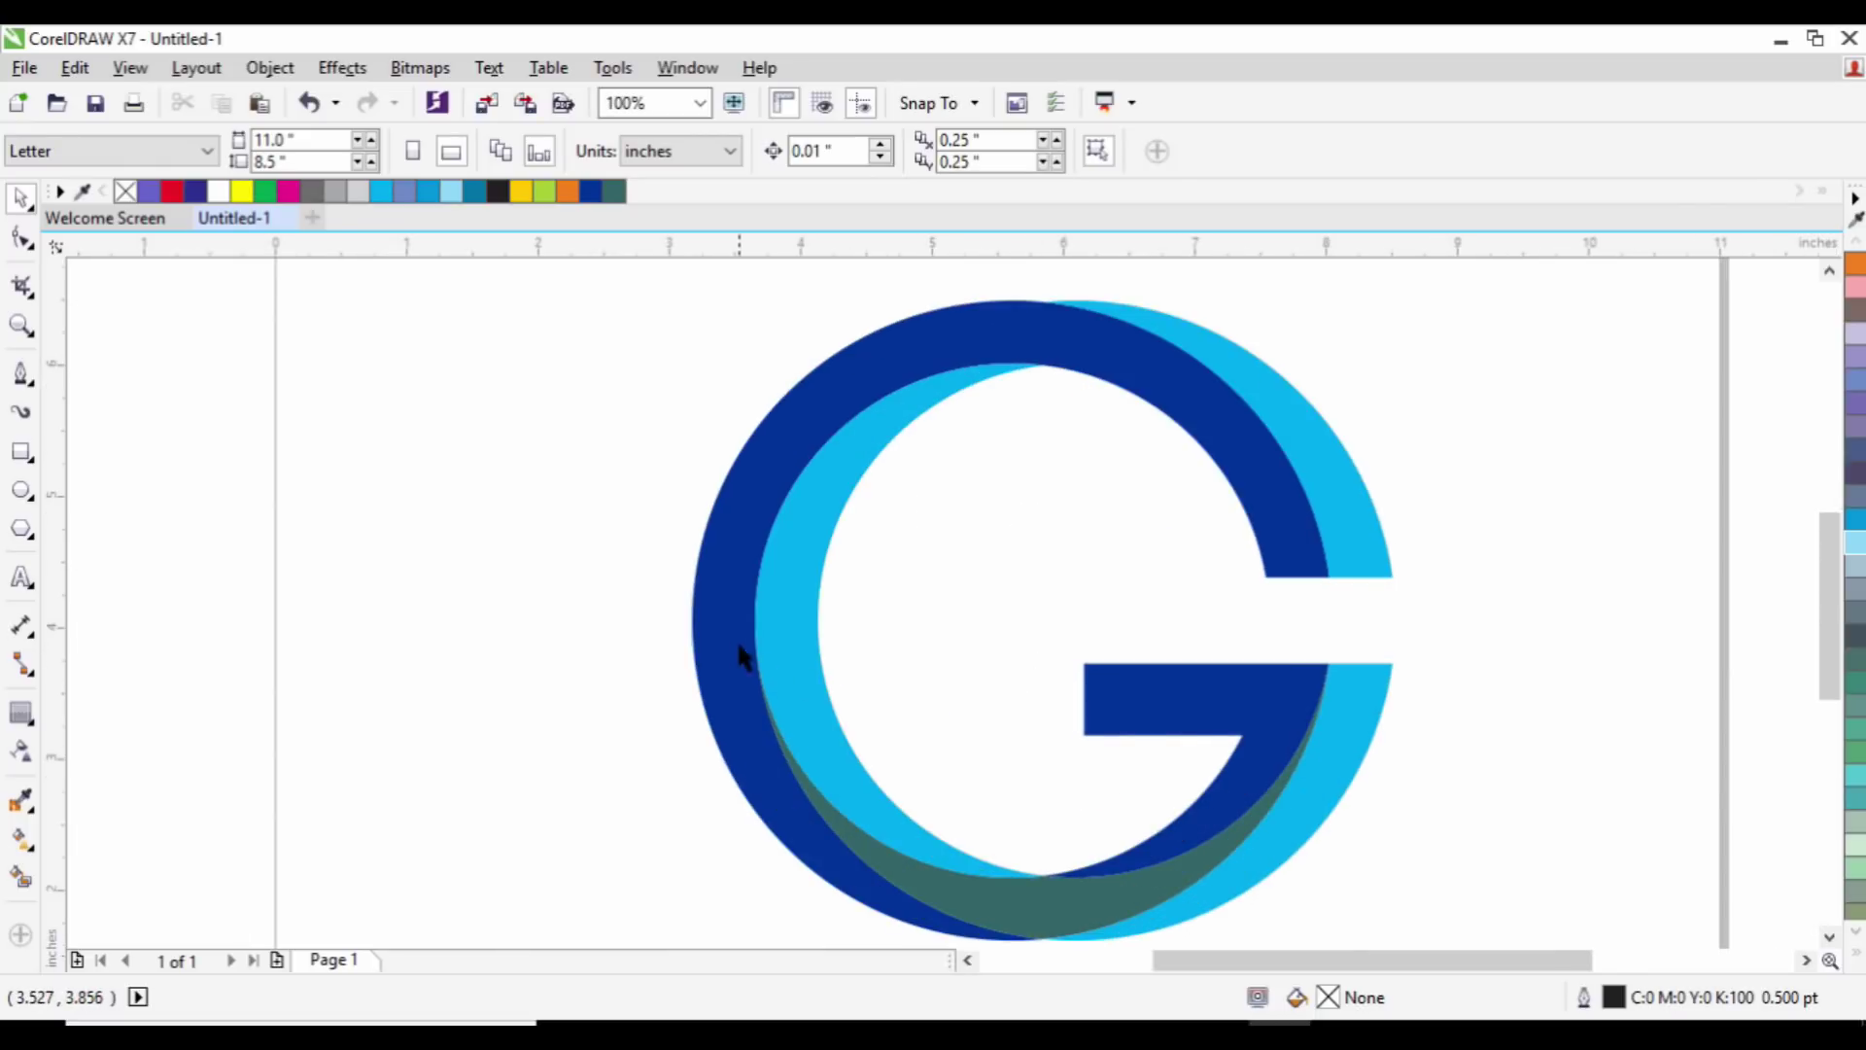
pyautogui.moveTo(740, 645); pyautogui.dragTo(611, 603)
pyautogui.hotkey('ctrl', 'z')
pyautogui.click(1400, 814)
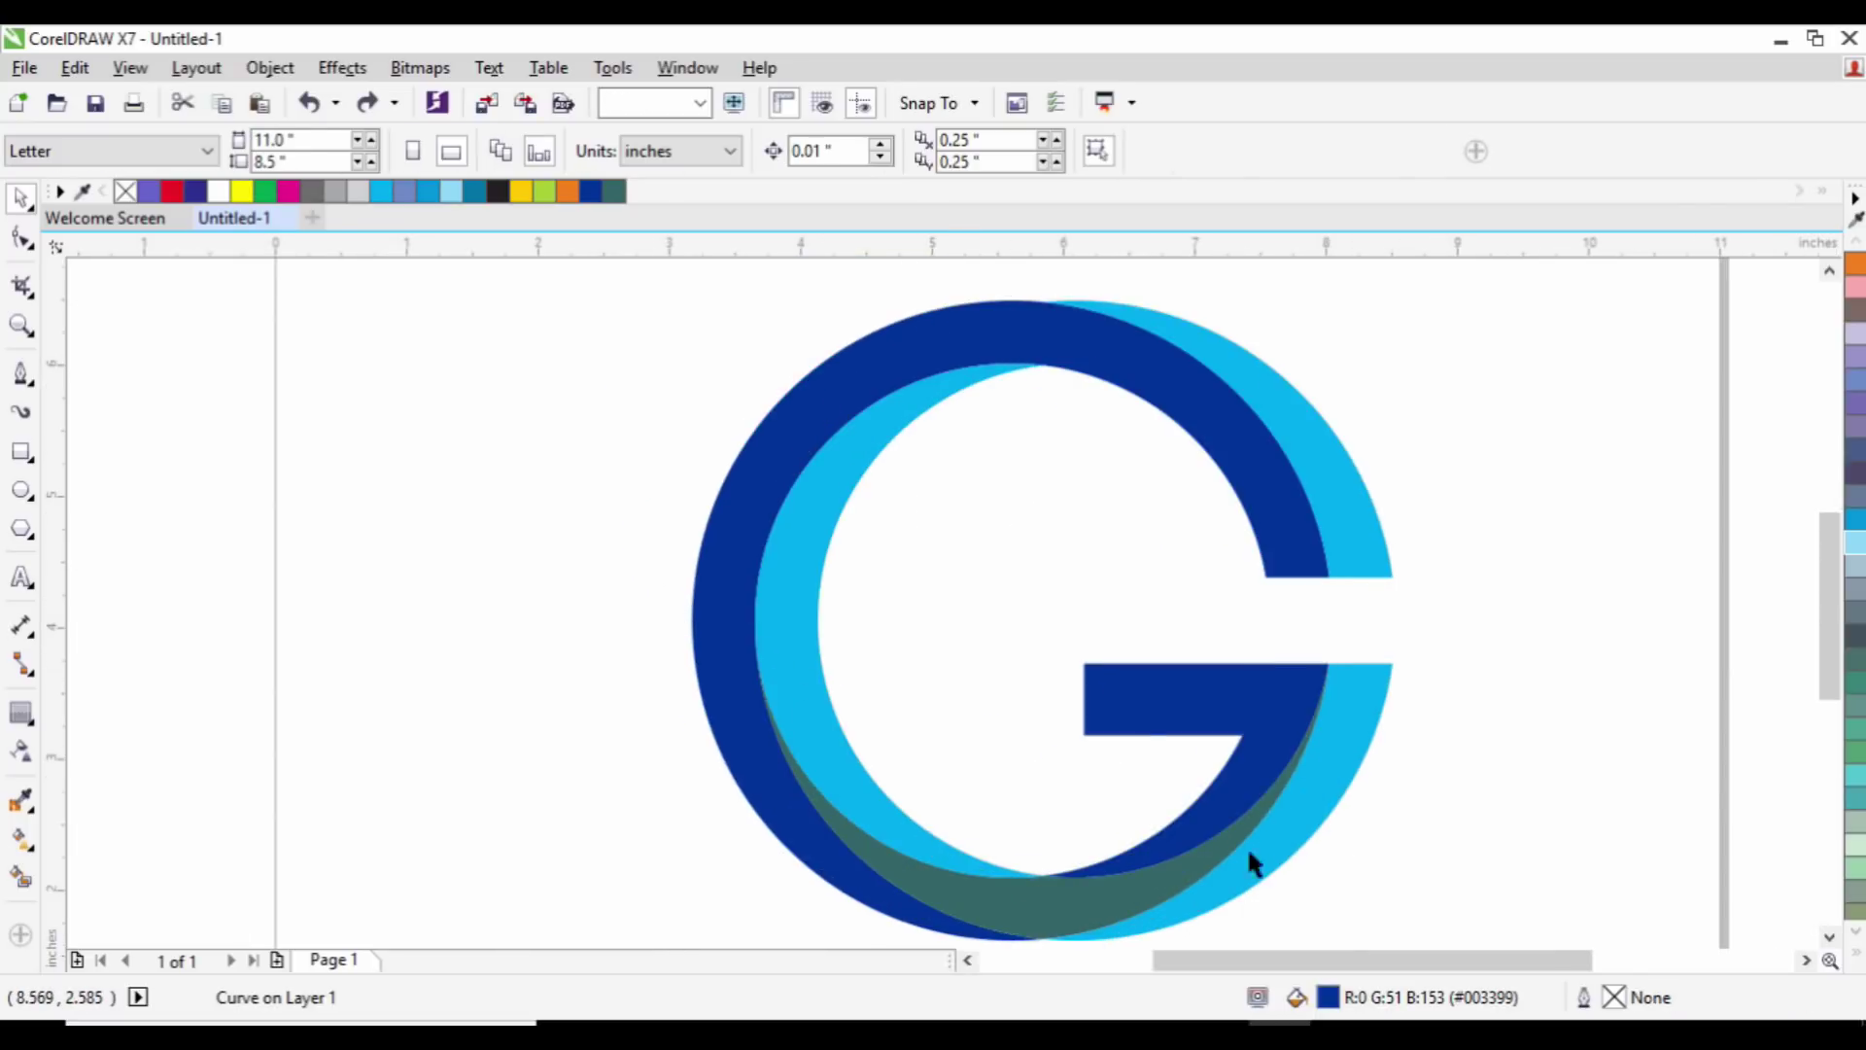
pyautogui.click(1103, 904)
pyautogui.click(832, 741)
pyautogui.keyDown('shift'); pyautogui.click(717, 528); pyautogui.keyUp('shift')
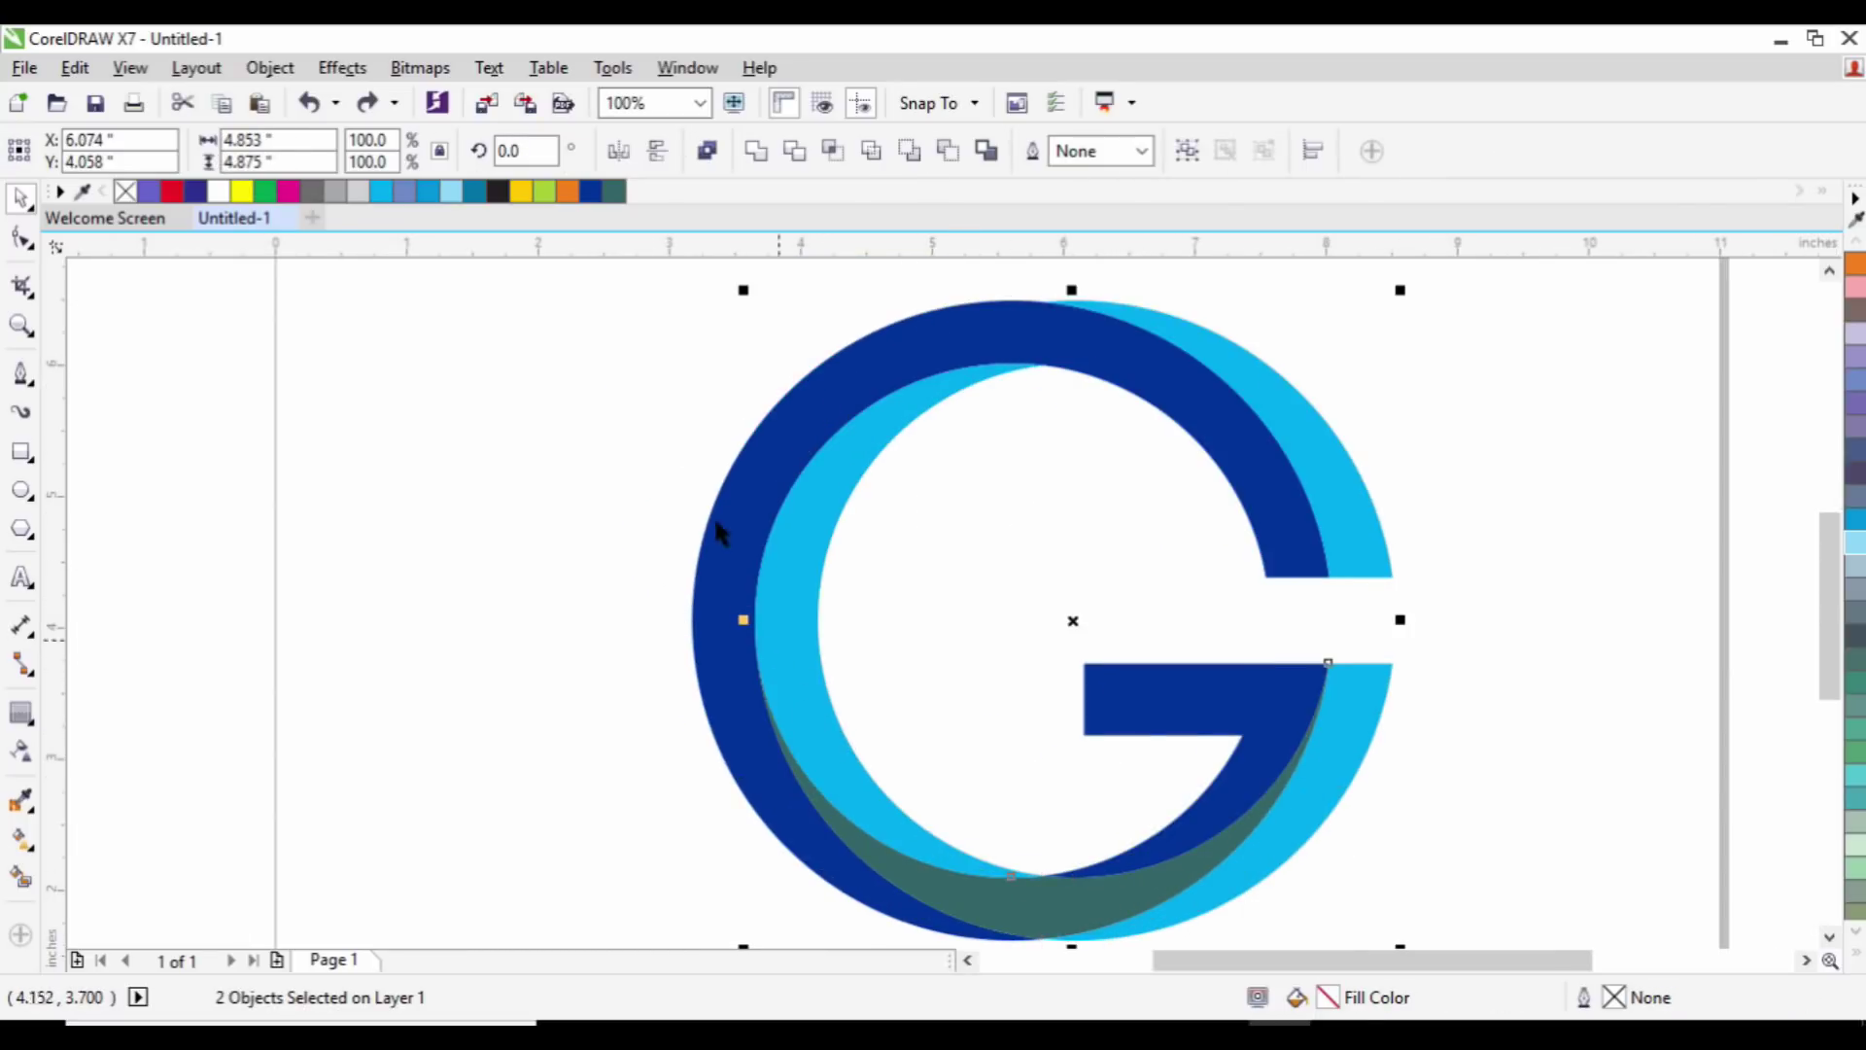
pyautogui.click(757, 151)
pyautogui.click(1055, 468)
# Step: Move both rings of the G off to the right together, then back onto the page
pyautogui.scroll(-2, 1040, 569)
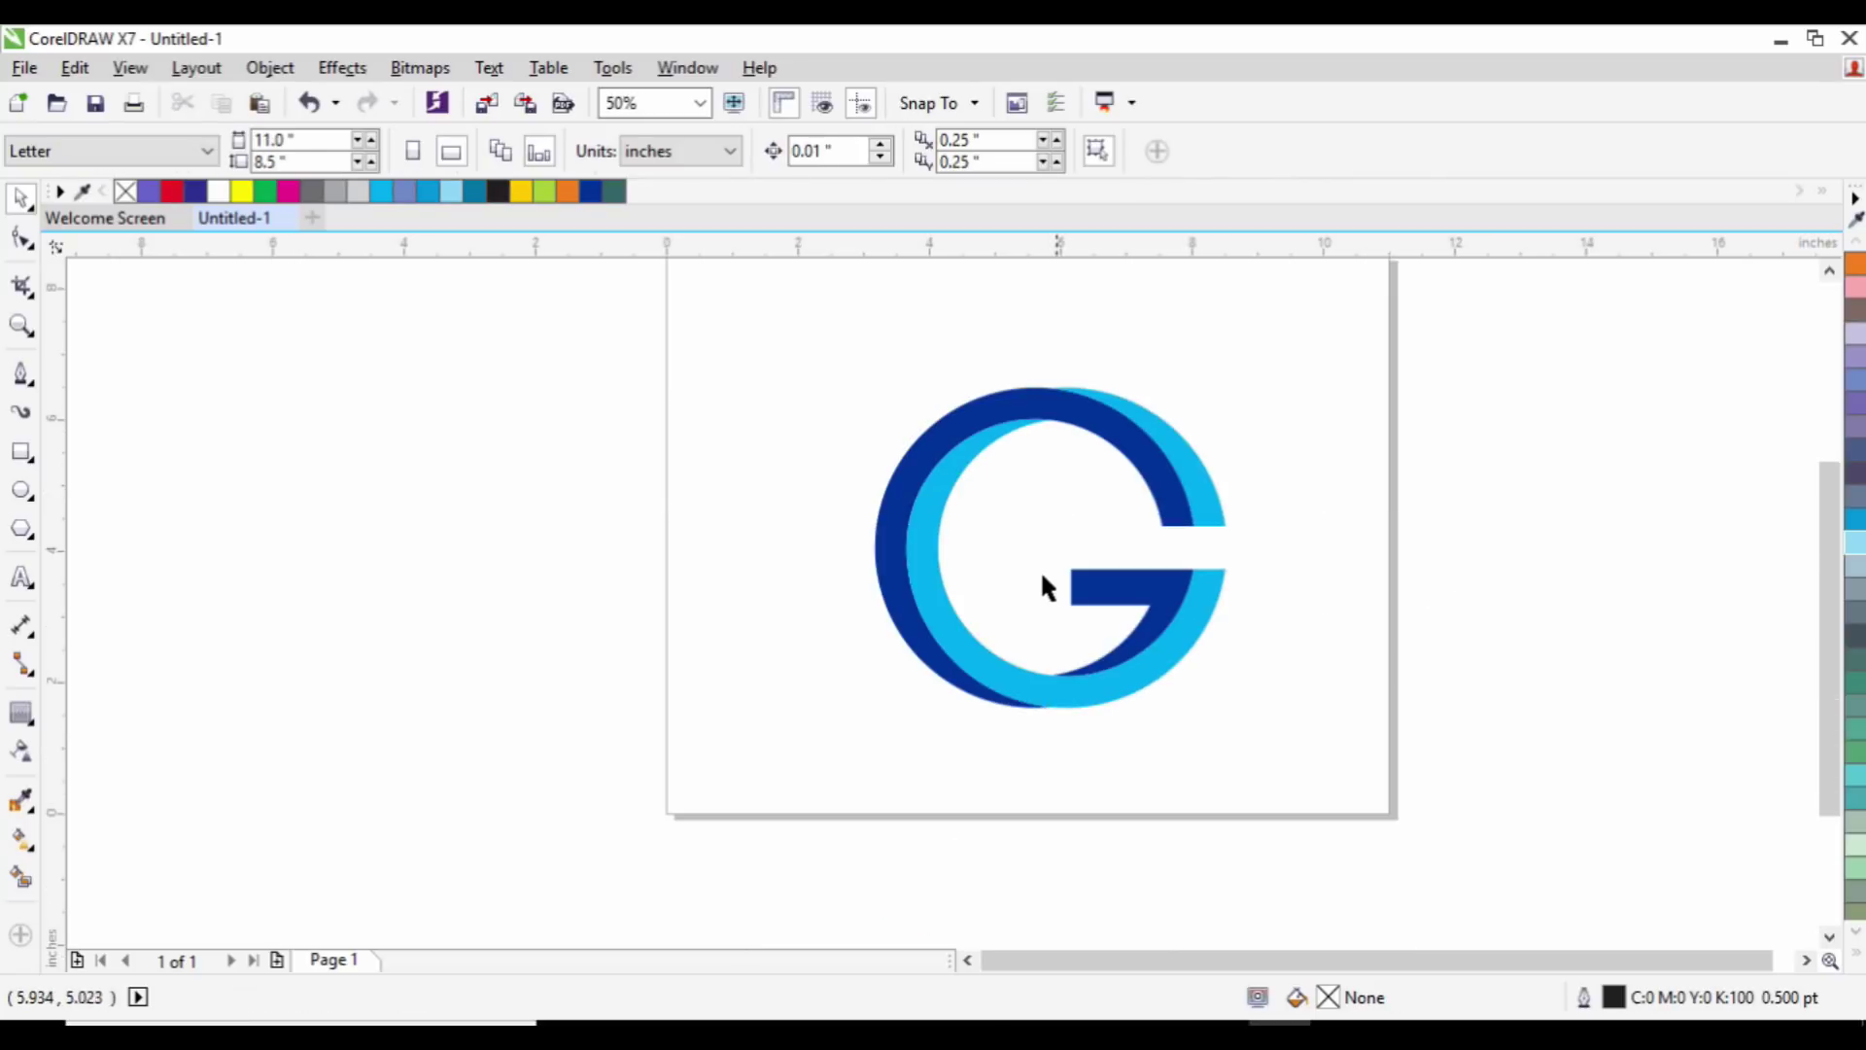
pyautogui.scroll(2, 1064, 564)
pyautogui.moveTo(1344, 449); pyautogui.dragTo(1542, 508)
pyautogui.hotkey('ctrl', 'z')
pyautogui.keyDown('shift'); pyautogui.click(701, 608); pyautogui.keyUp('shift')
pyautogui.scroll(-2, 823, 575)
pyautogui.moveTo(958, 424); pyautogui.dragTo(1469, 447)
pyautogui.moveTo(1575, 500); pyautogui.dragTo(1057, 469)
pyautogui.click(1181, 447)
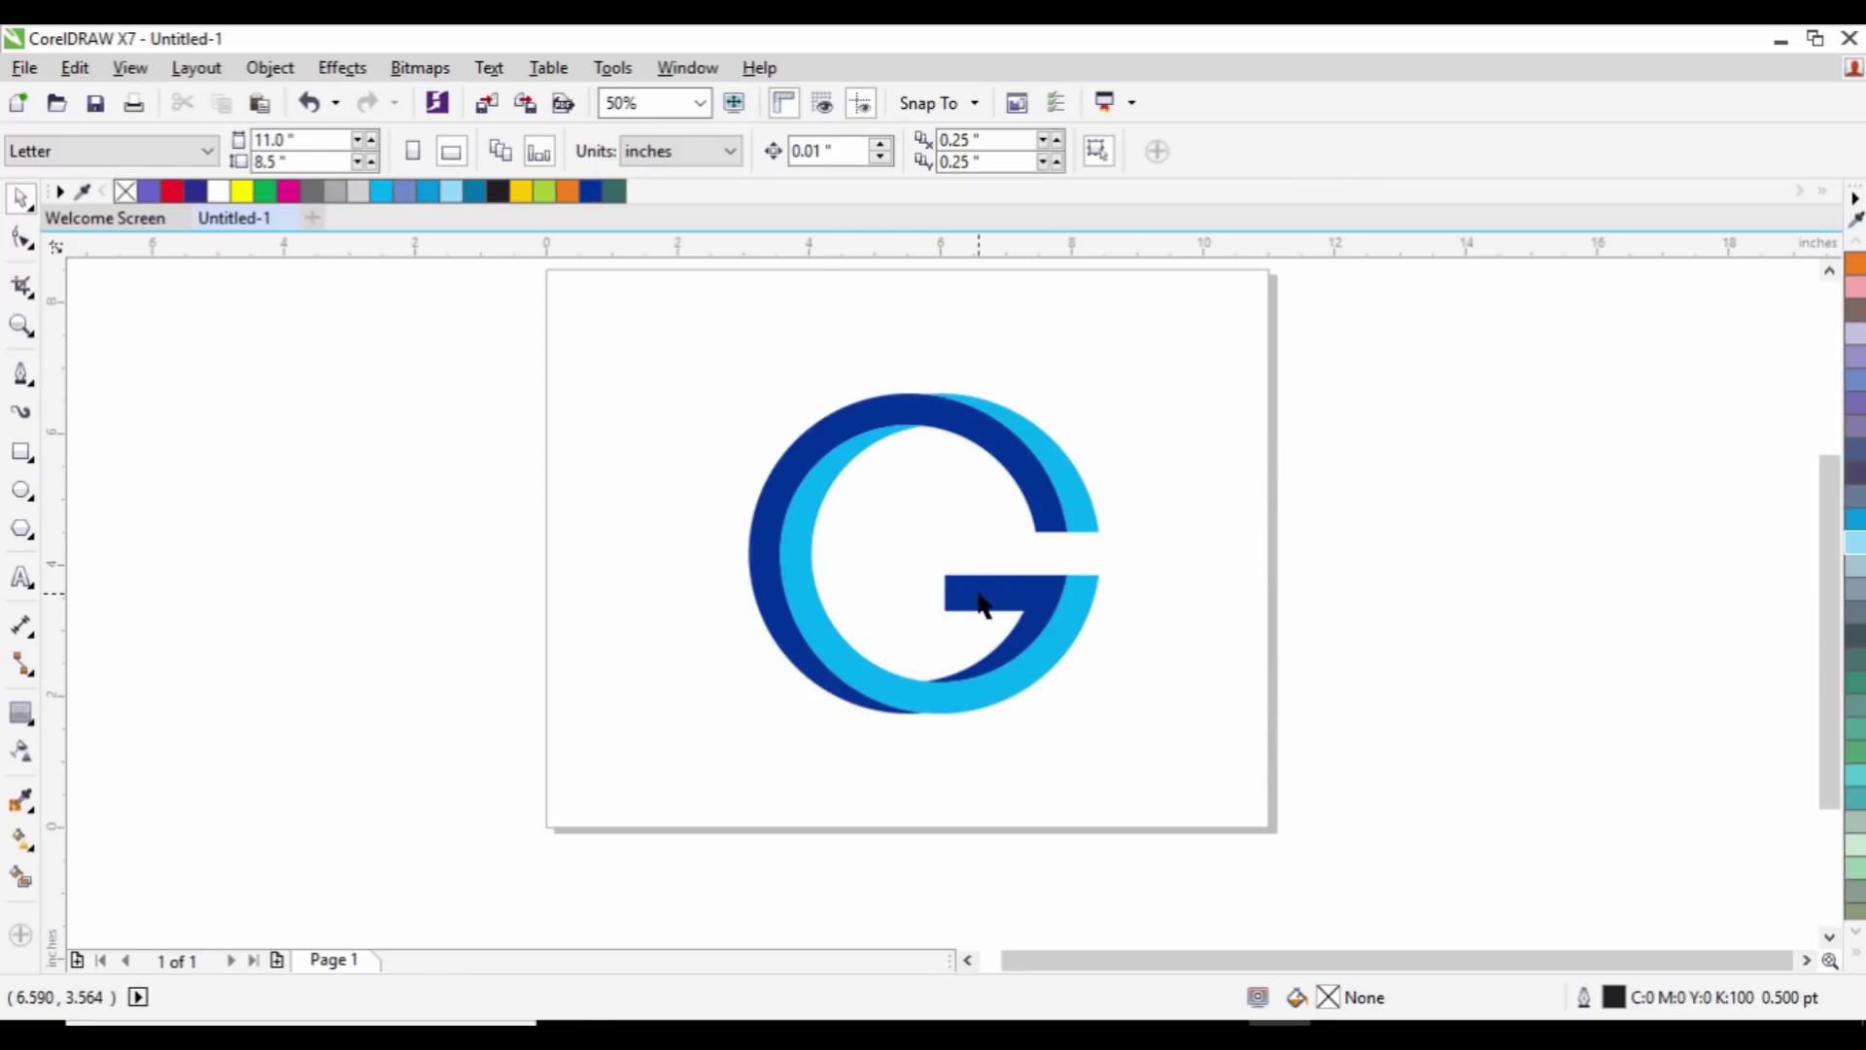
pyautogui.scroll(-1, 1021, 677)
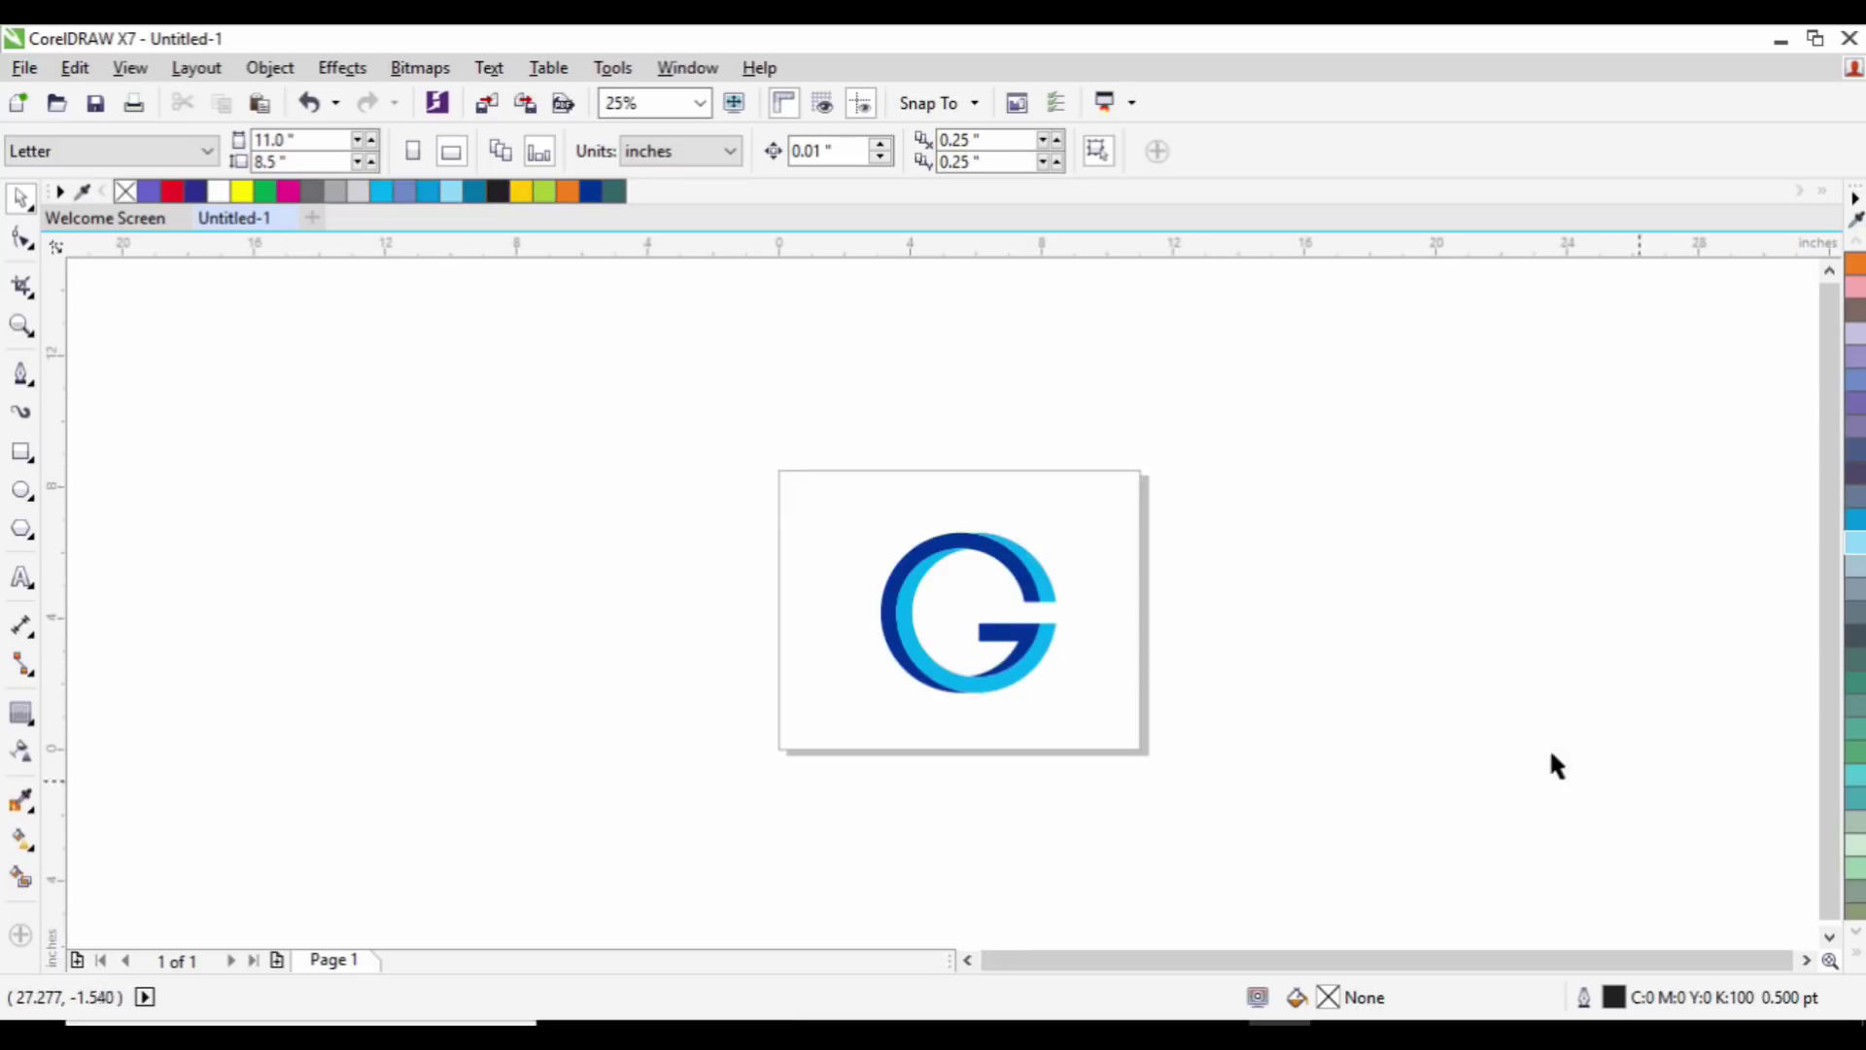
pyautogui.scroll(1, 827, 574)
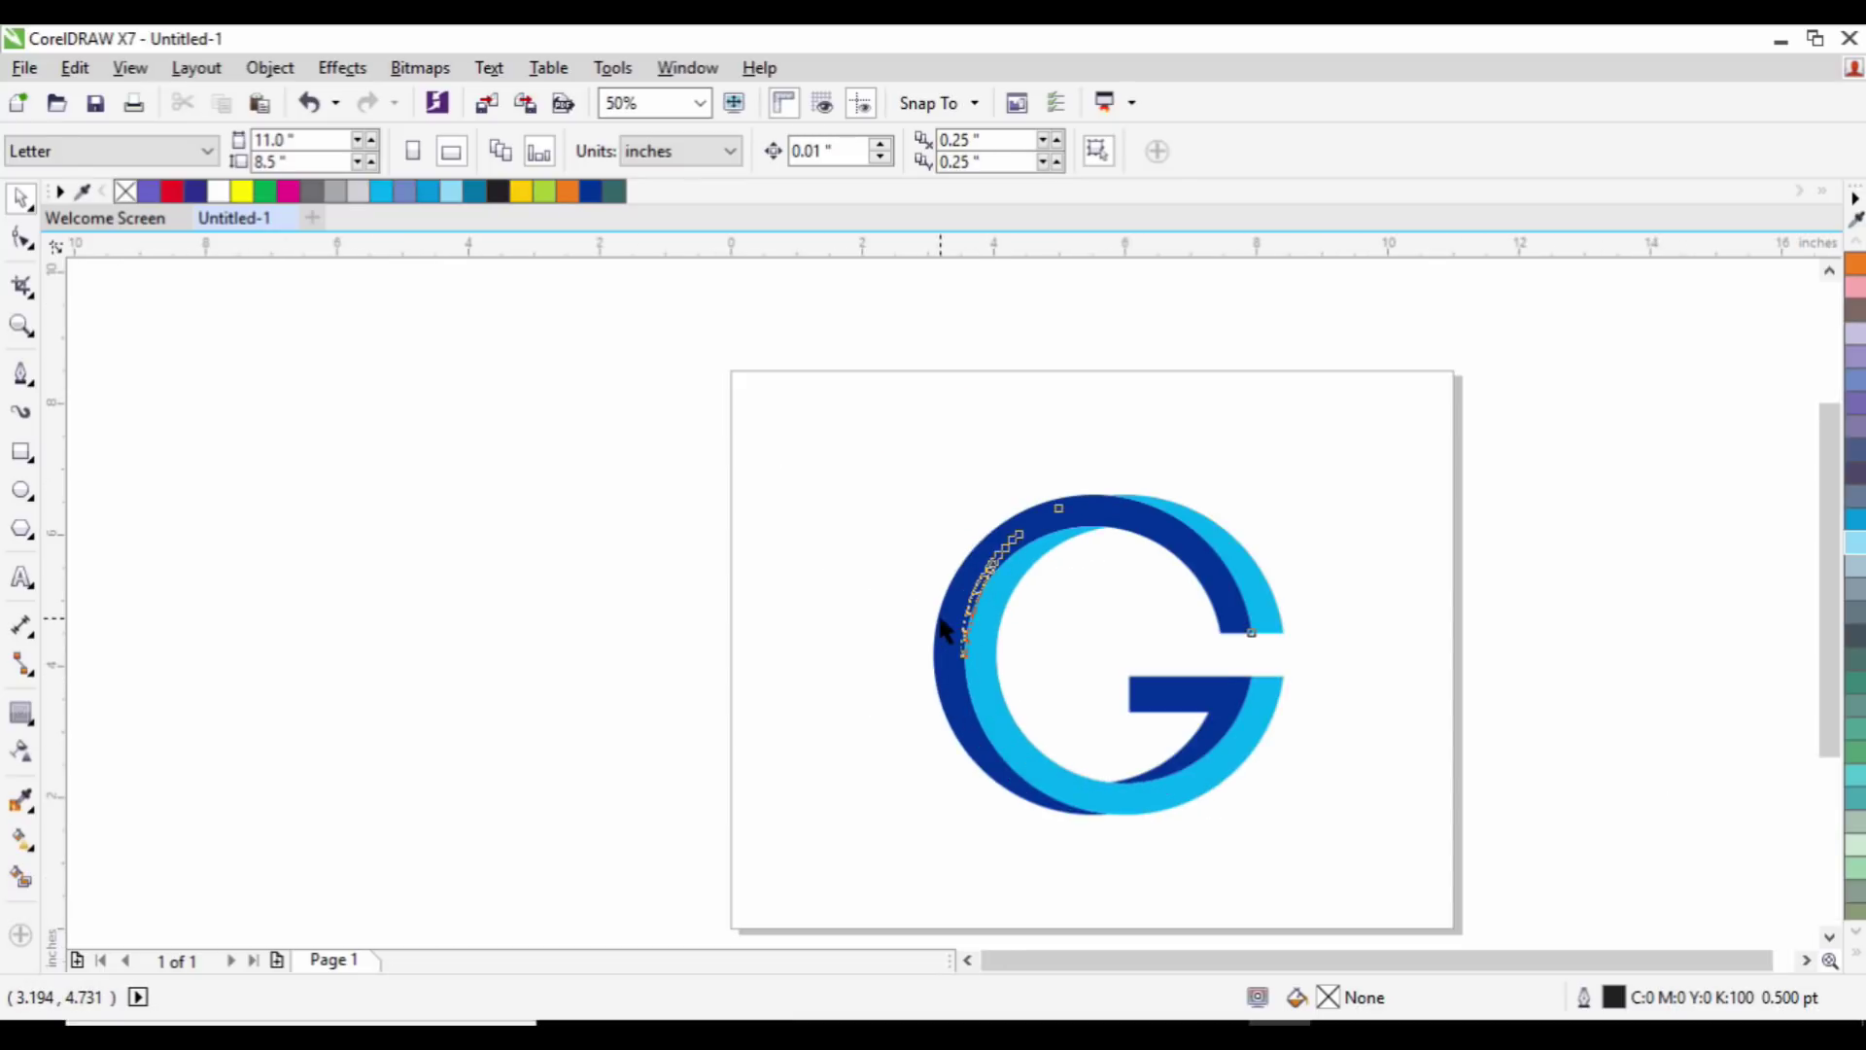
# Step: Give the dark-blue G a top-to-bottom linear gradient with an indigo end and a cyan middle stop
pyautogui.click(941, 627)
pyautogui.click(39, 841)
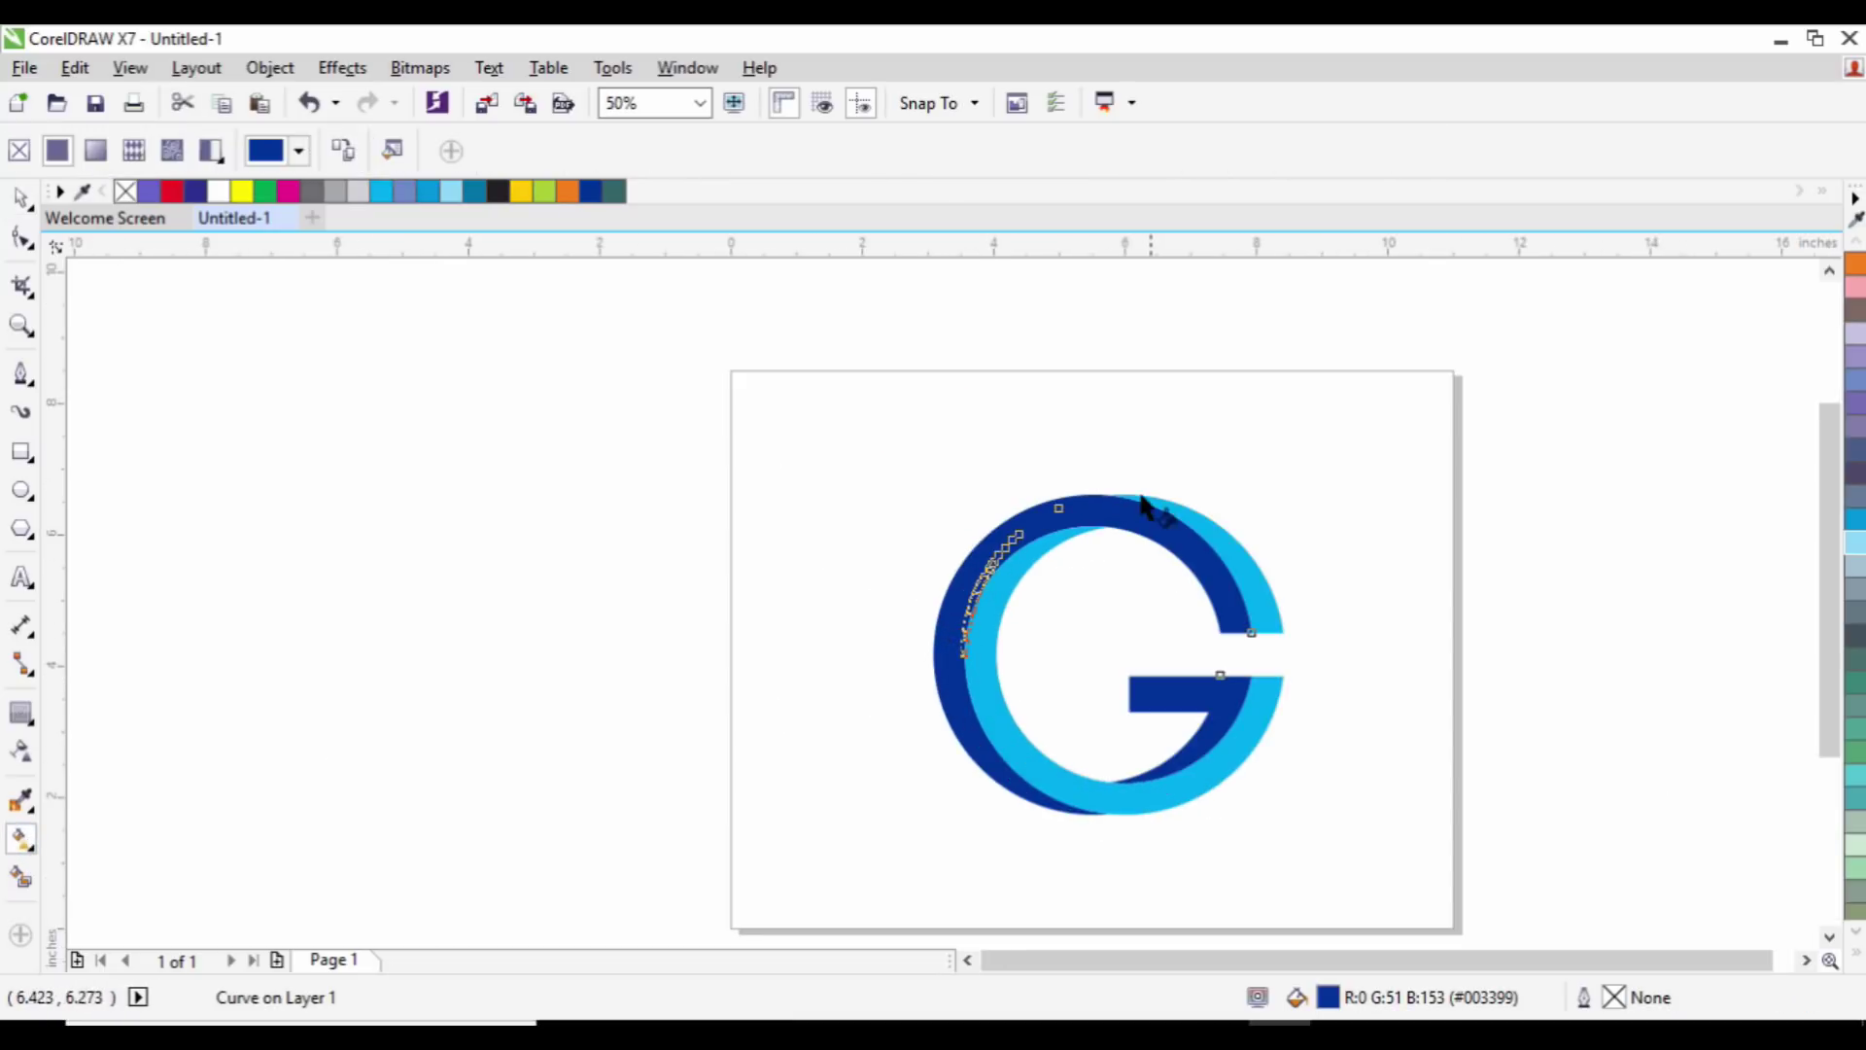
pyautogui.moveTo(1139, 493); pyautogui.dragTo(1057, 828)
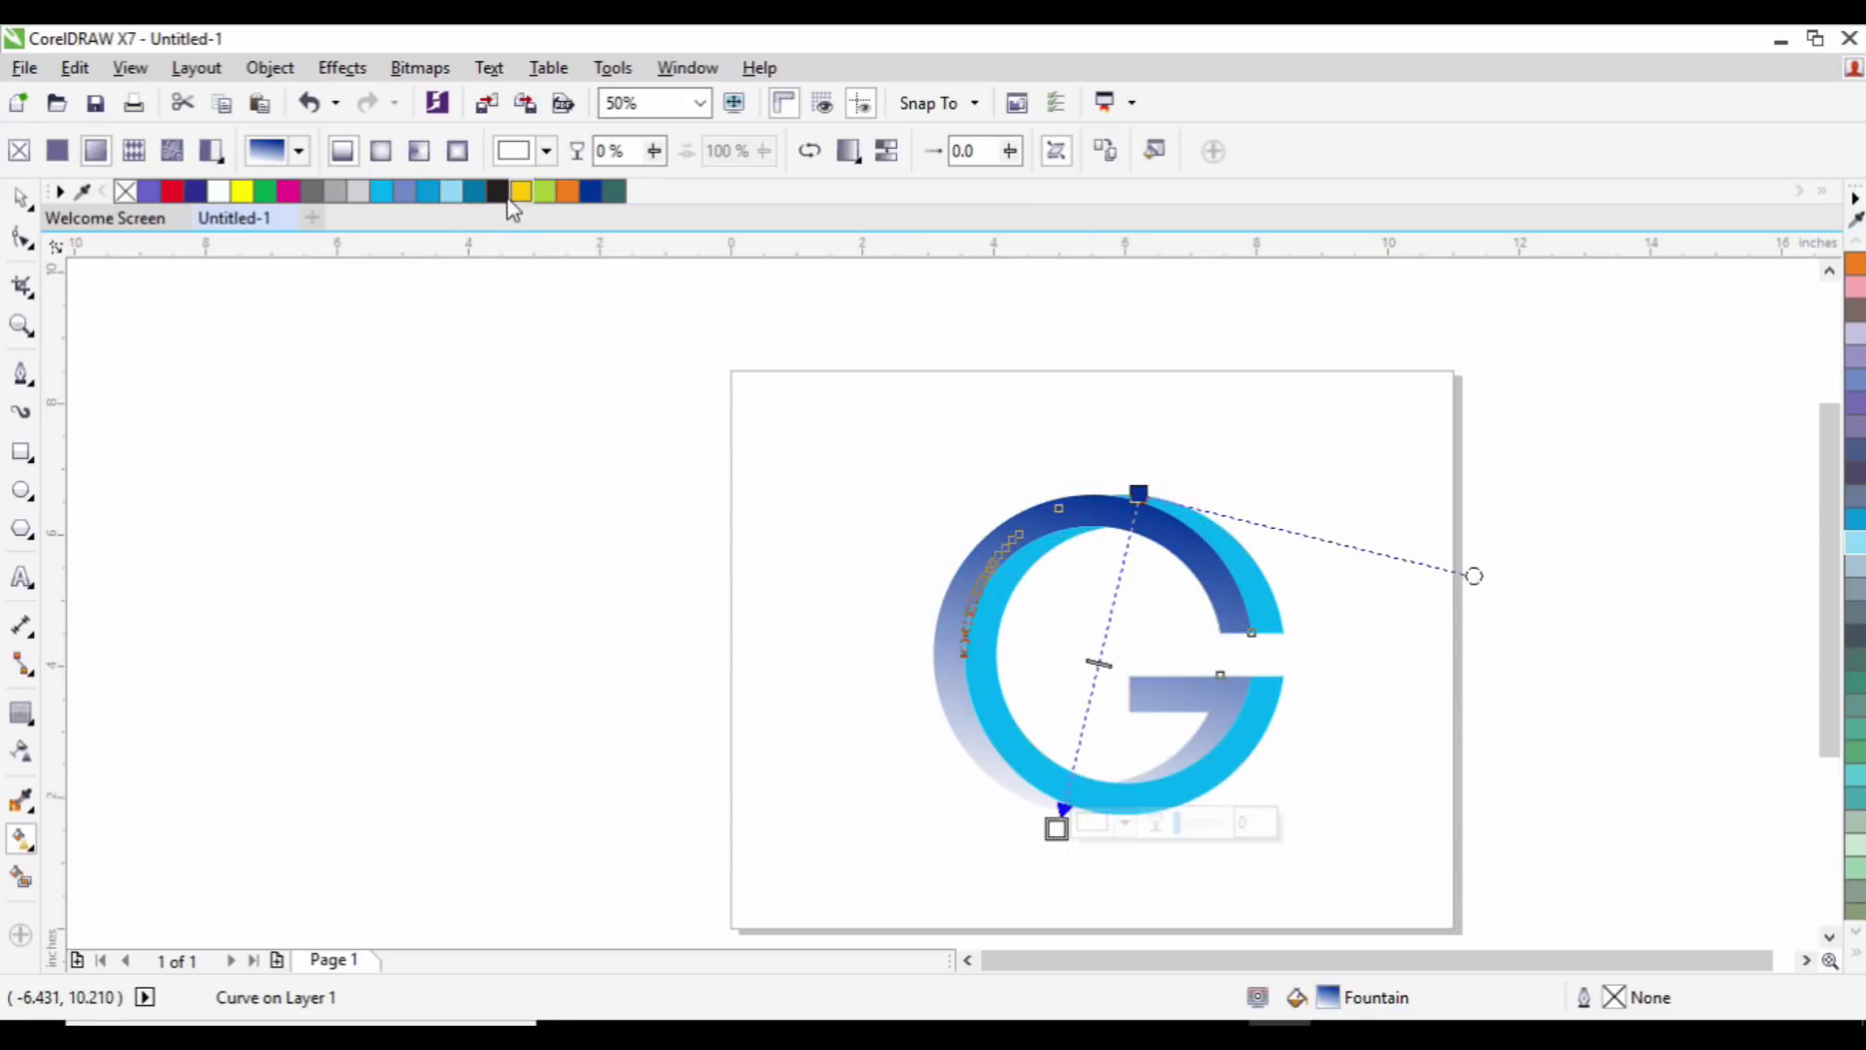
pyautogui.moveTo(1032, 767); pyautogui.dragTo(1056, 829)
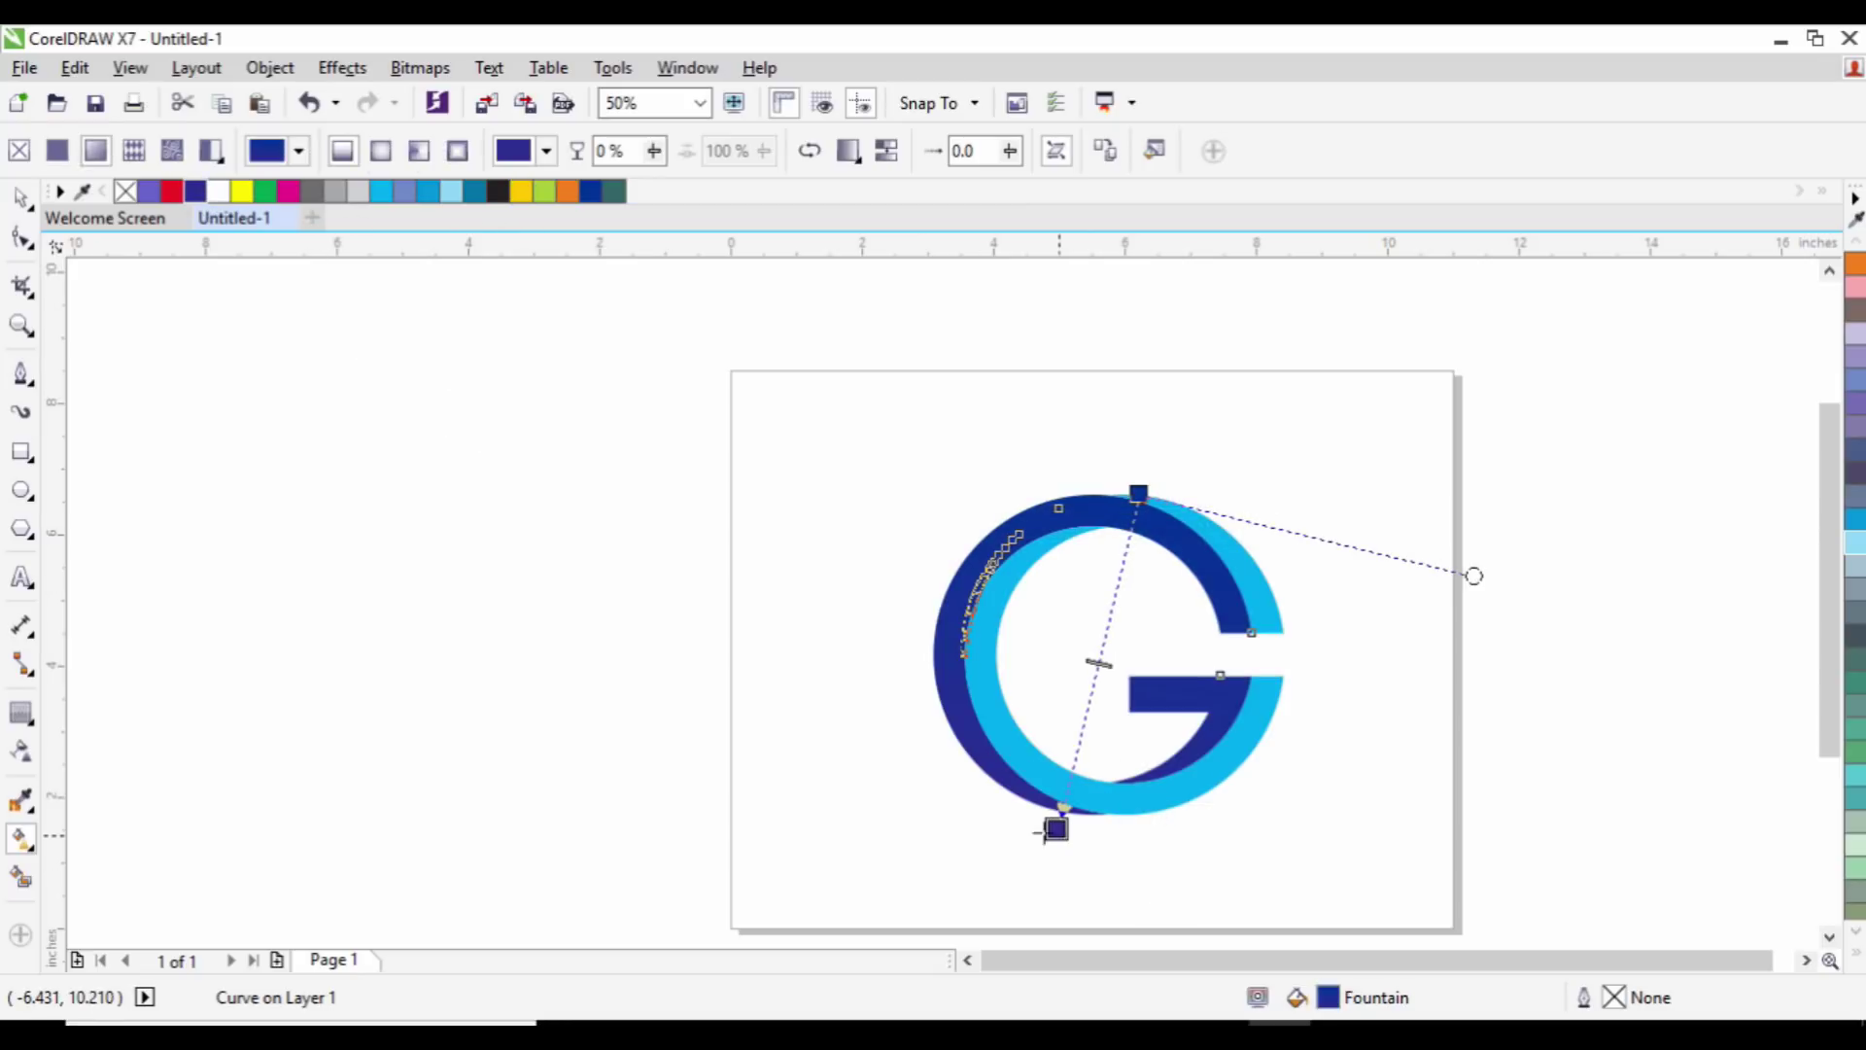
pyautogui.moveTo(926, 512); pyautogui.dragTo(1108, 627)
# Step: Give the cyan ring a linear fountain fill ending in dark teal with a lime-green stop
pyautogui.click(1268, 614)
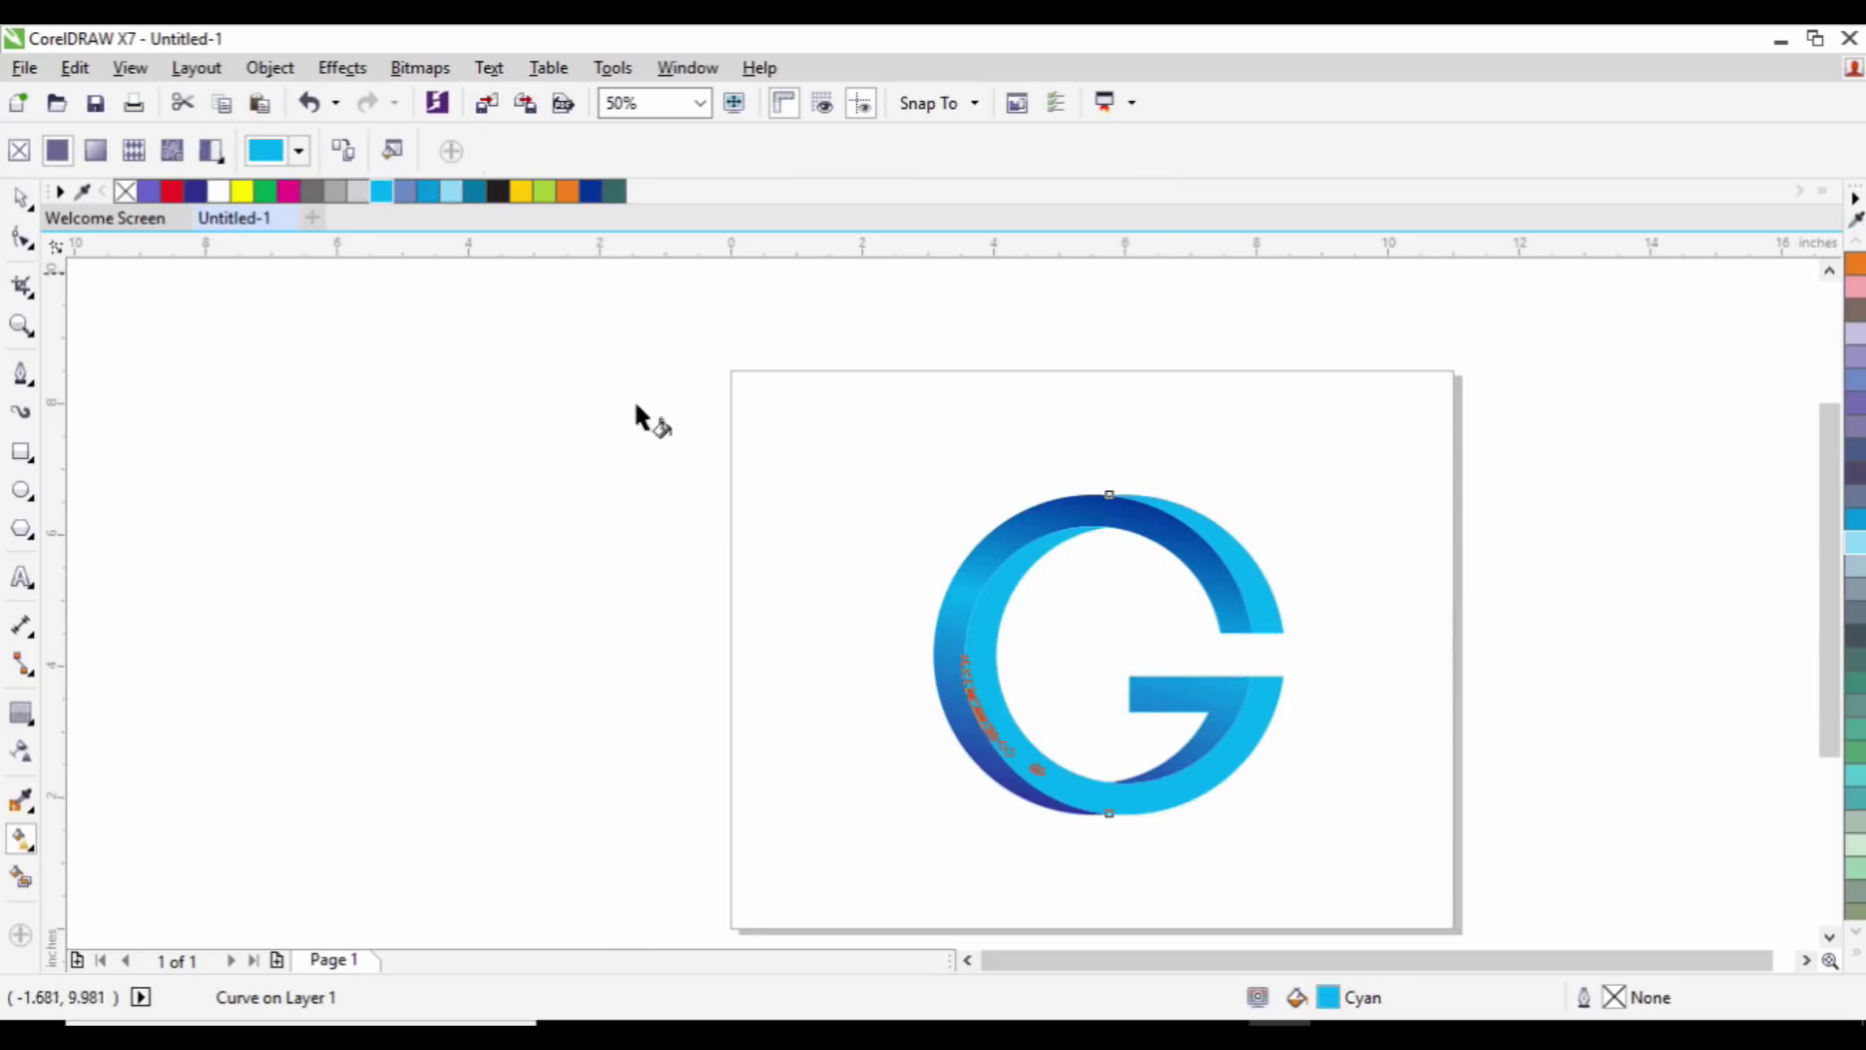
pyautogui.moveTo(1163, 498); pyautogui.dragTo(1057, 831)
pyautogui.moveTo(614, 190); pyautogui.dragTo(1165, 501)
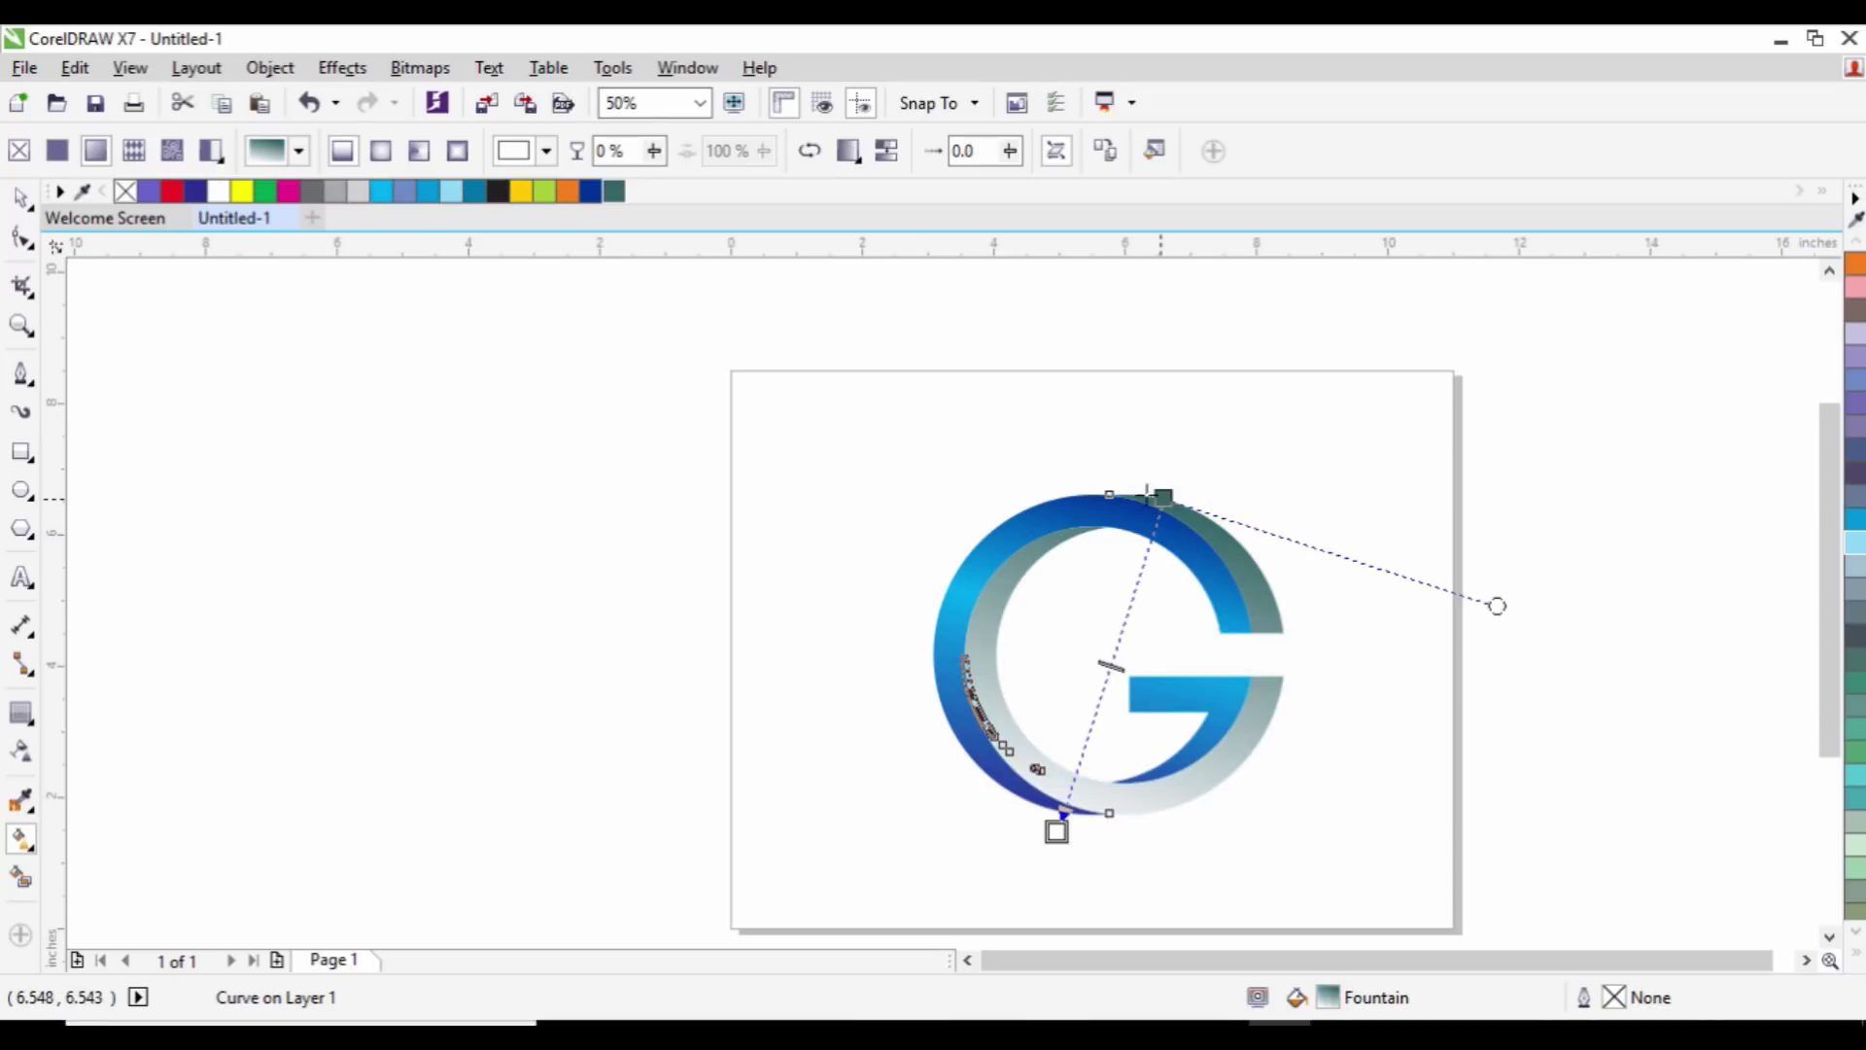
pyautogui.moveTo(1081, 797); pyautogui.dragTo(1057, 831)
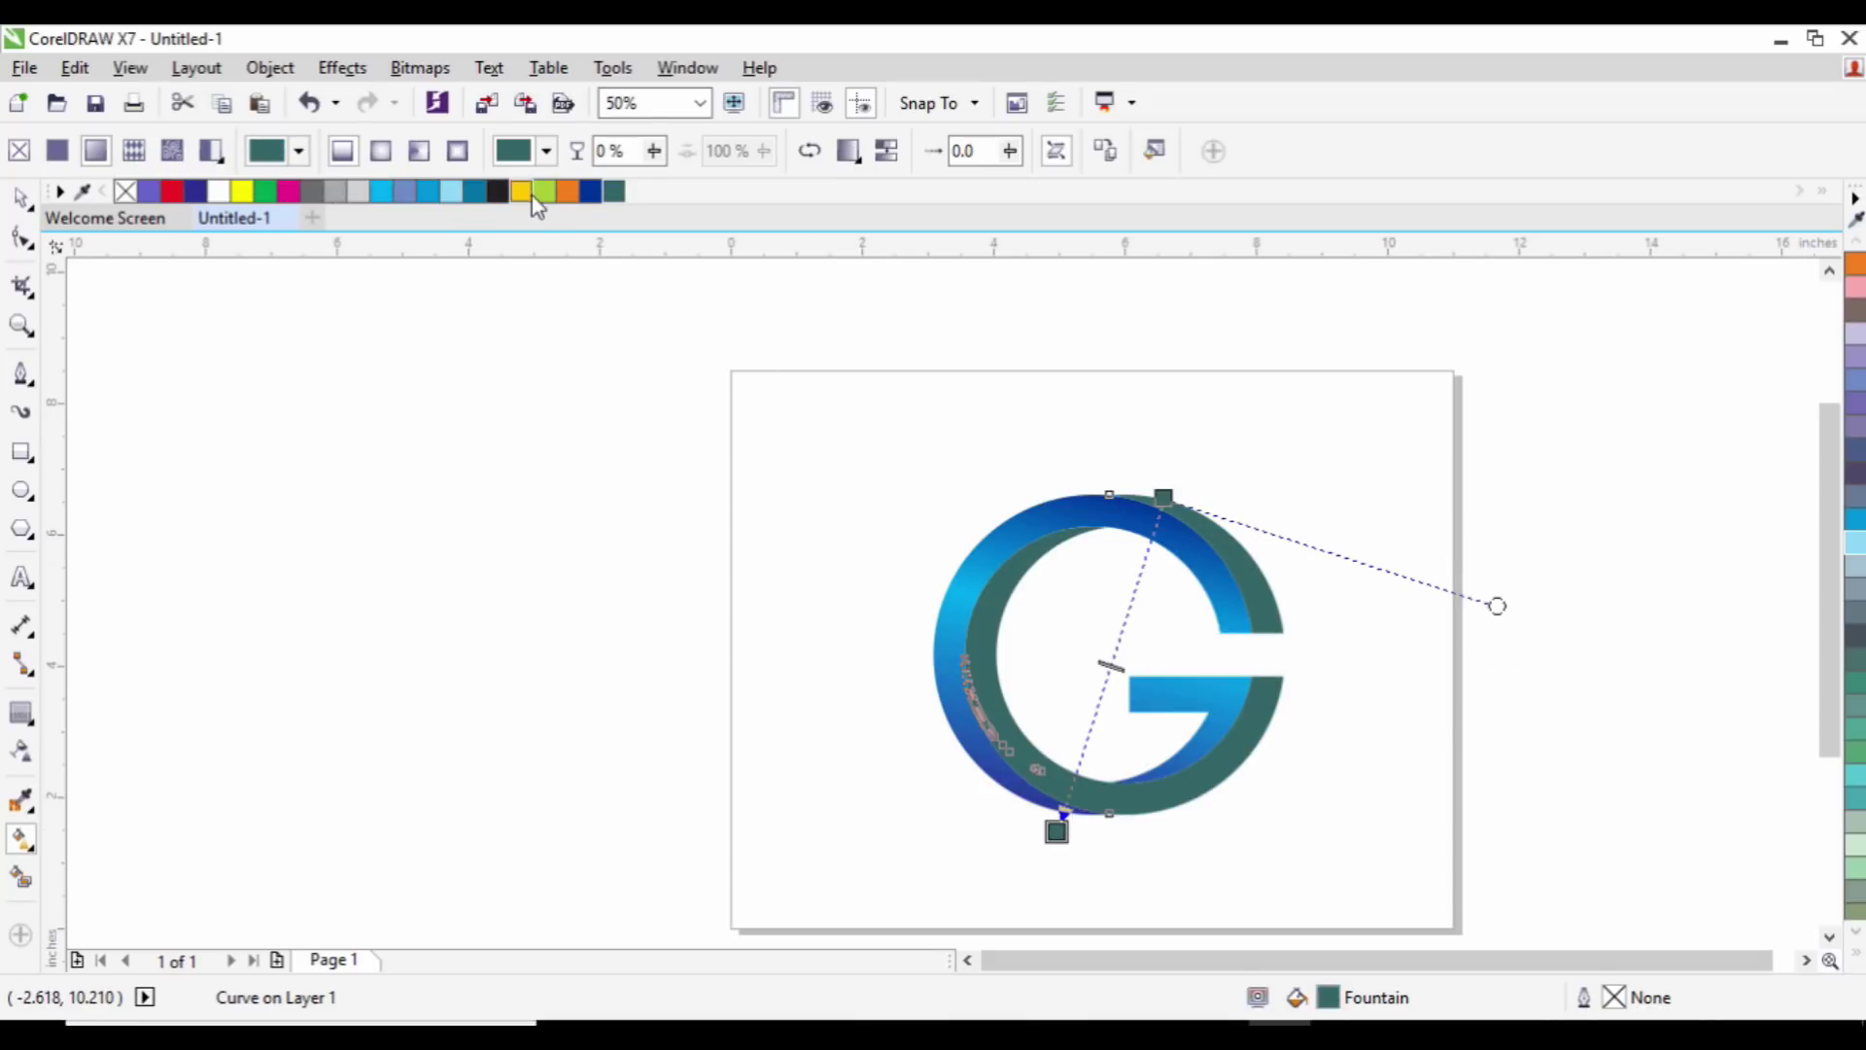
pyautogui.moveTo(544, 195); pyautogui.dragTo(1117, 659)
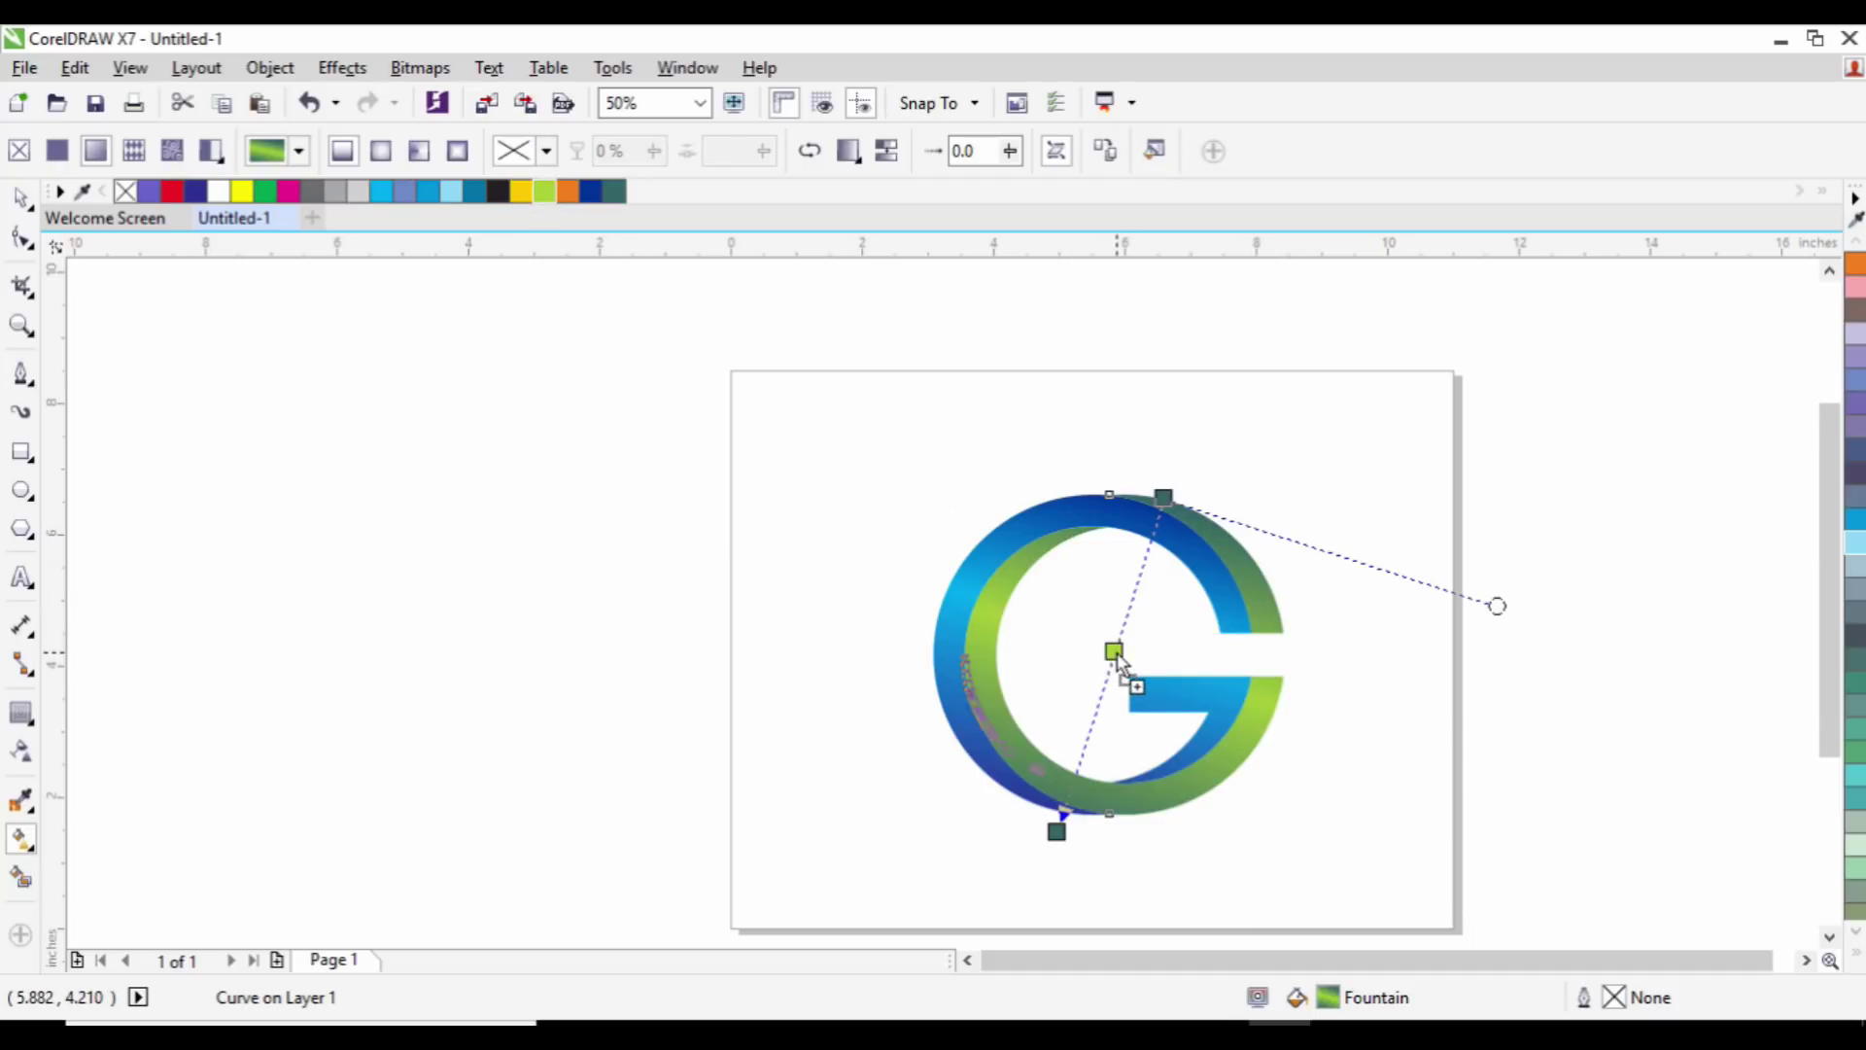
# Step: Stretch the ring gradient's ends toward the page top and bottom and finish the fill
pyautogui.moveTo(1056, 831); pyautogui.dragTo(1027, 939)
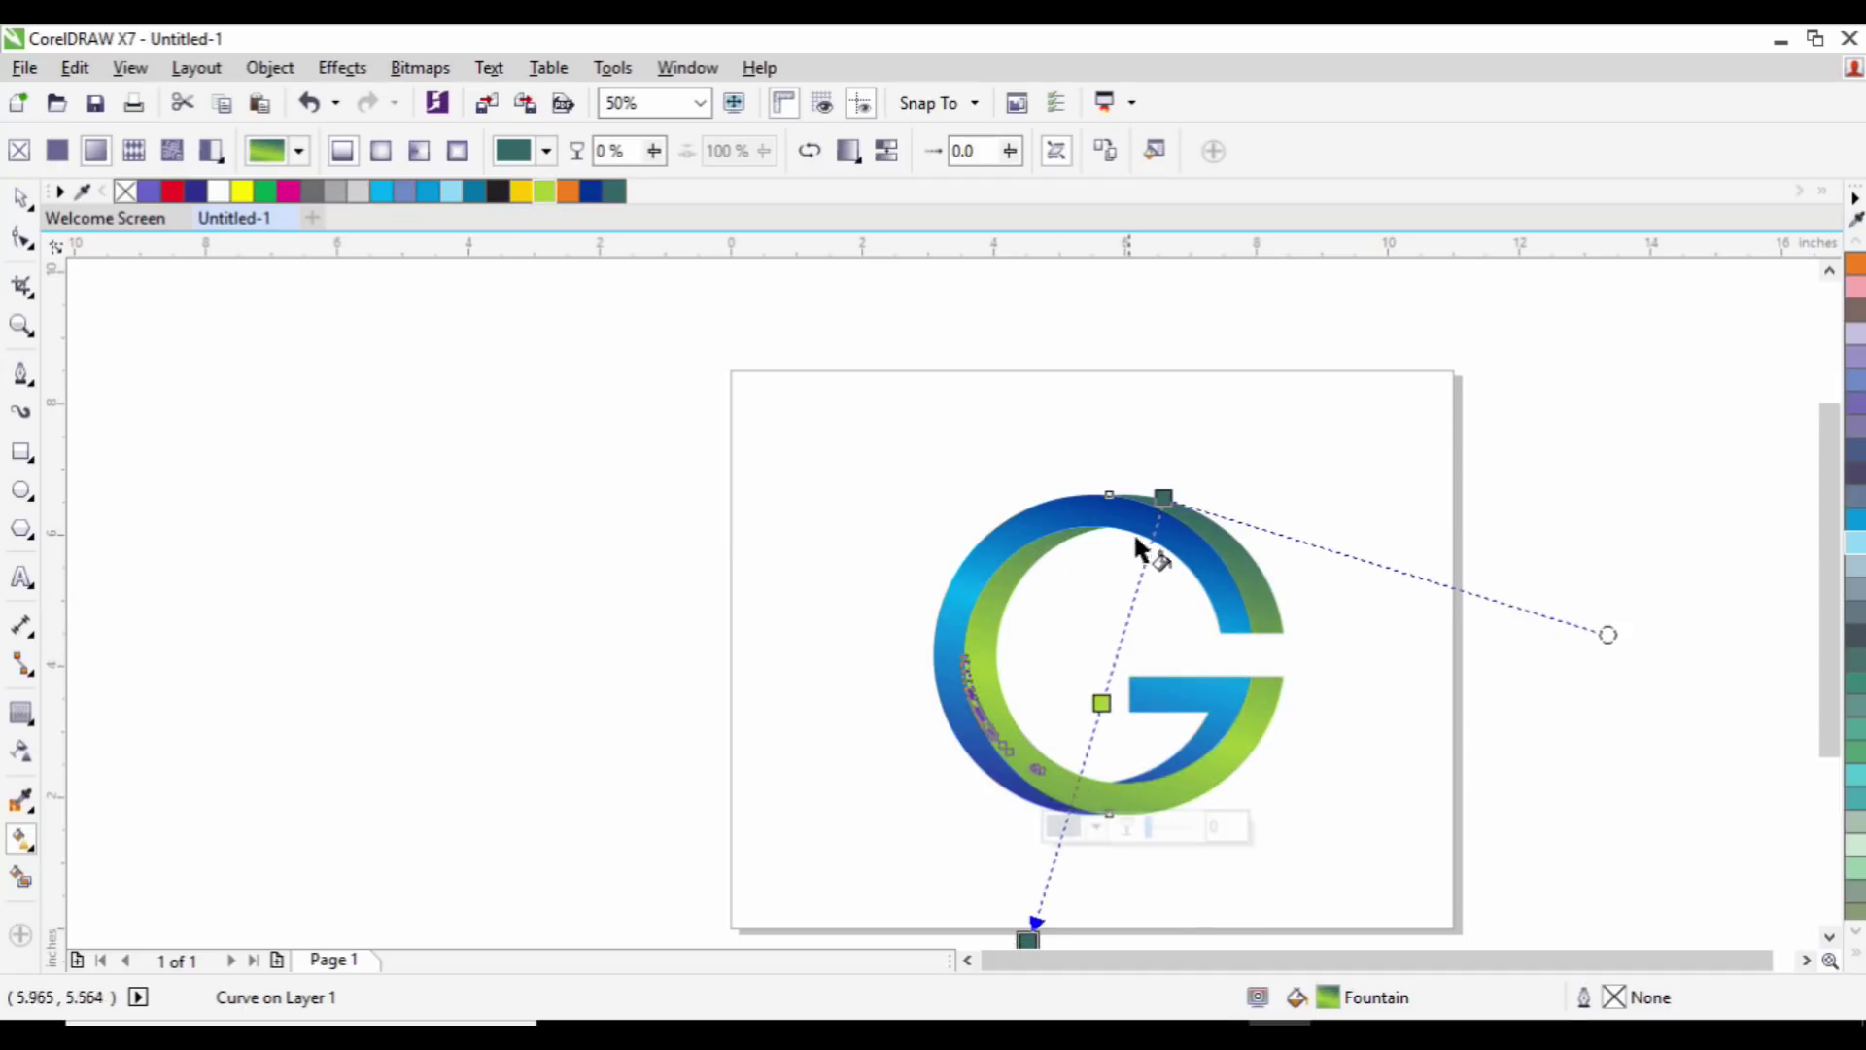
pyautogui.moveTo(1165, 496); pyautogui.dragTo(1206, 389)
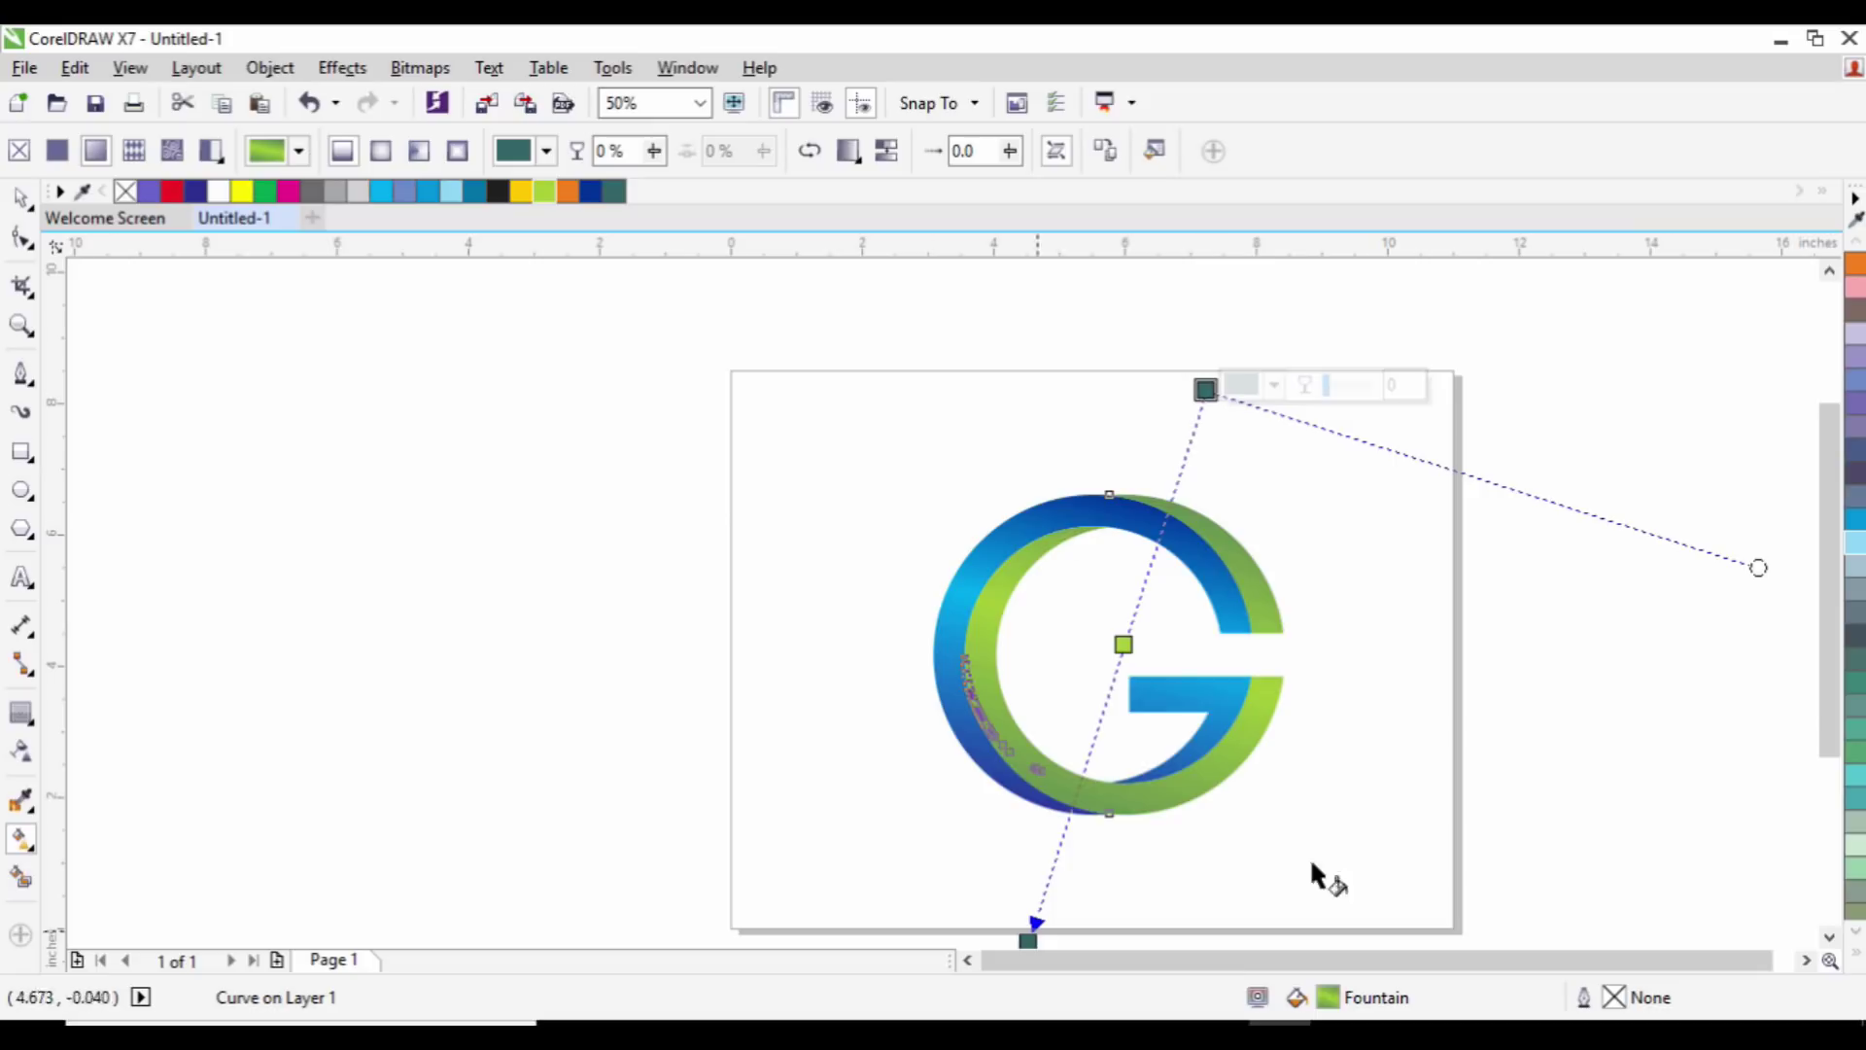
pyautogui.click(21, 199)
pyautogui.click(1356, 560)
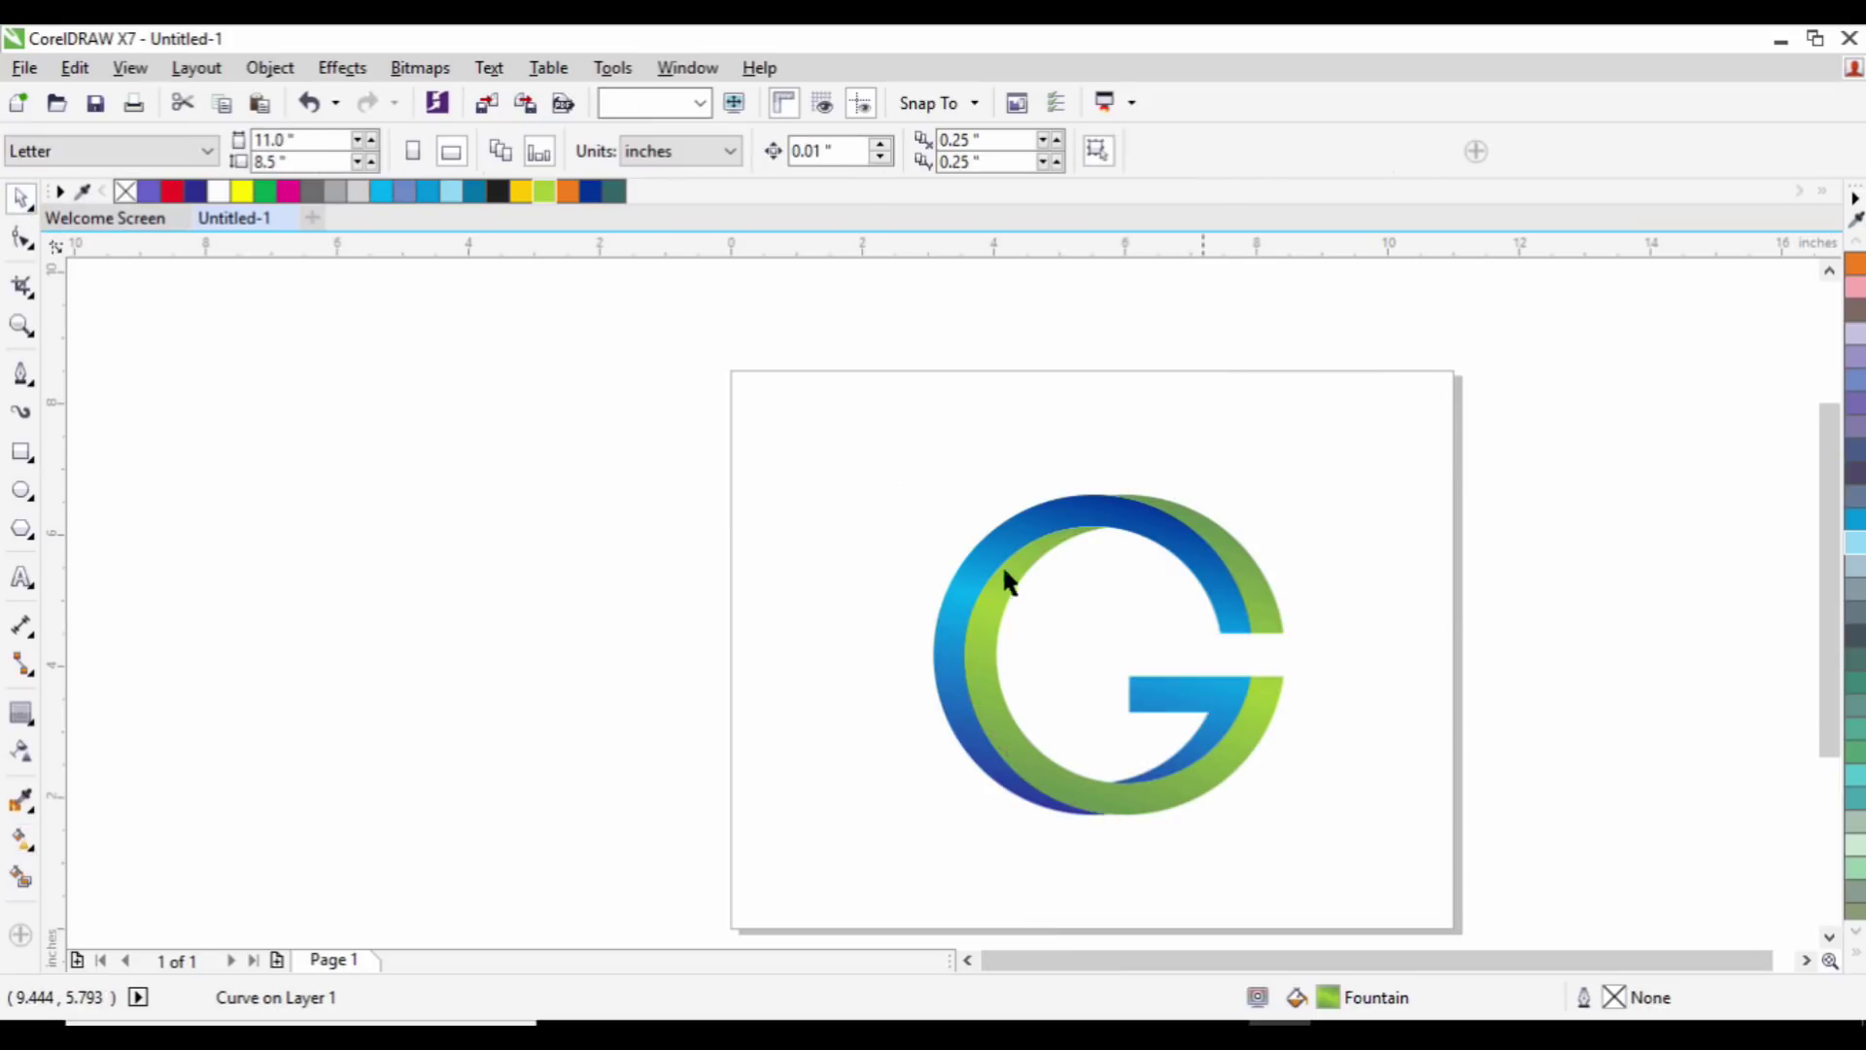
pyautogui.scroll(-1, 1001, 568)
pyautogui.scroll(1, 1099, 653)
pyautogui.scroll(-1, 1106, 554)
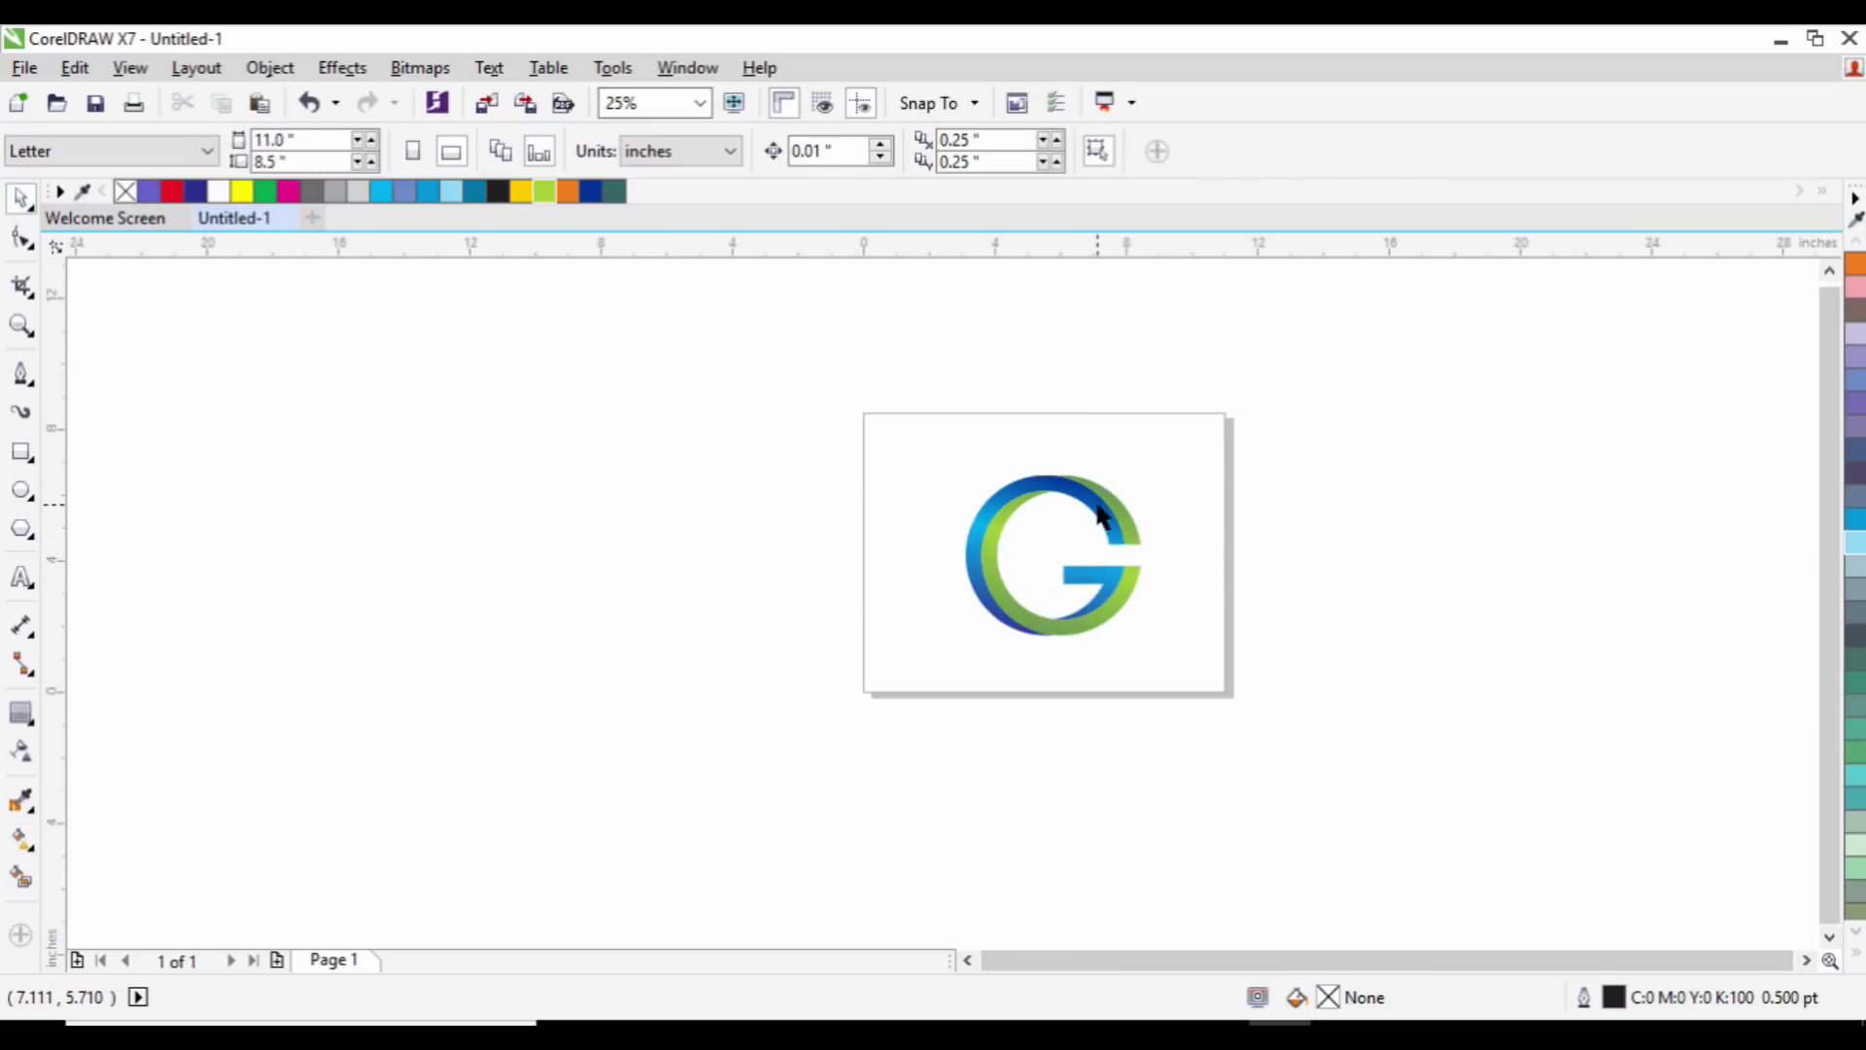
pyautogui.scroll(1, 1176, 632)
pyautogui.scroll(1, 1099, 607)
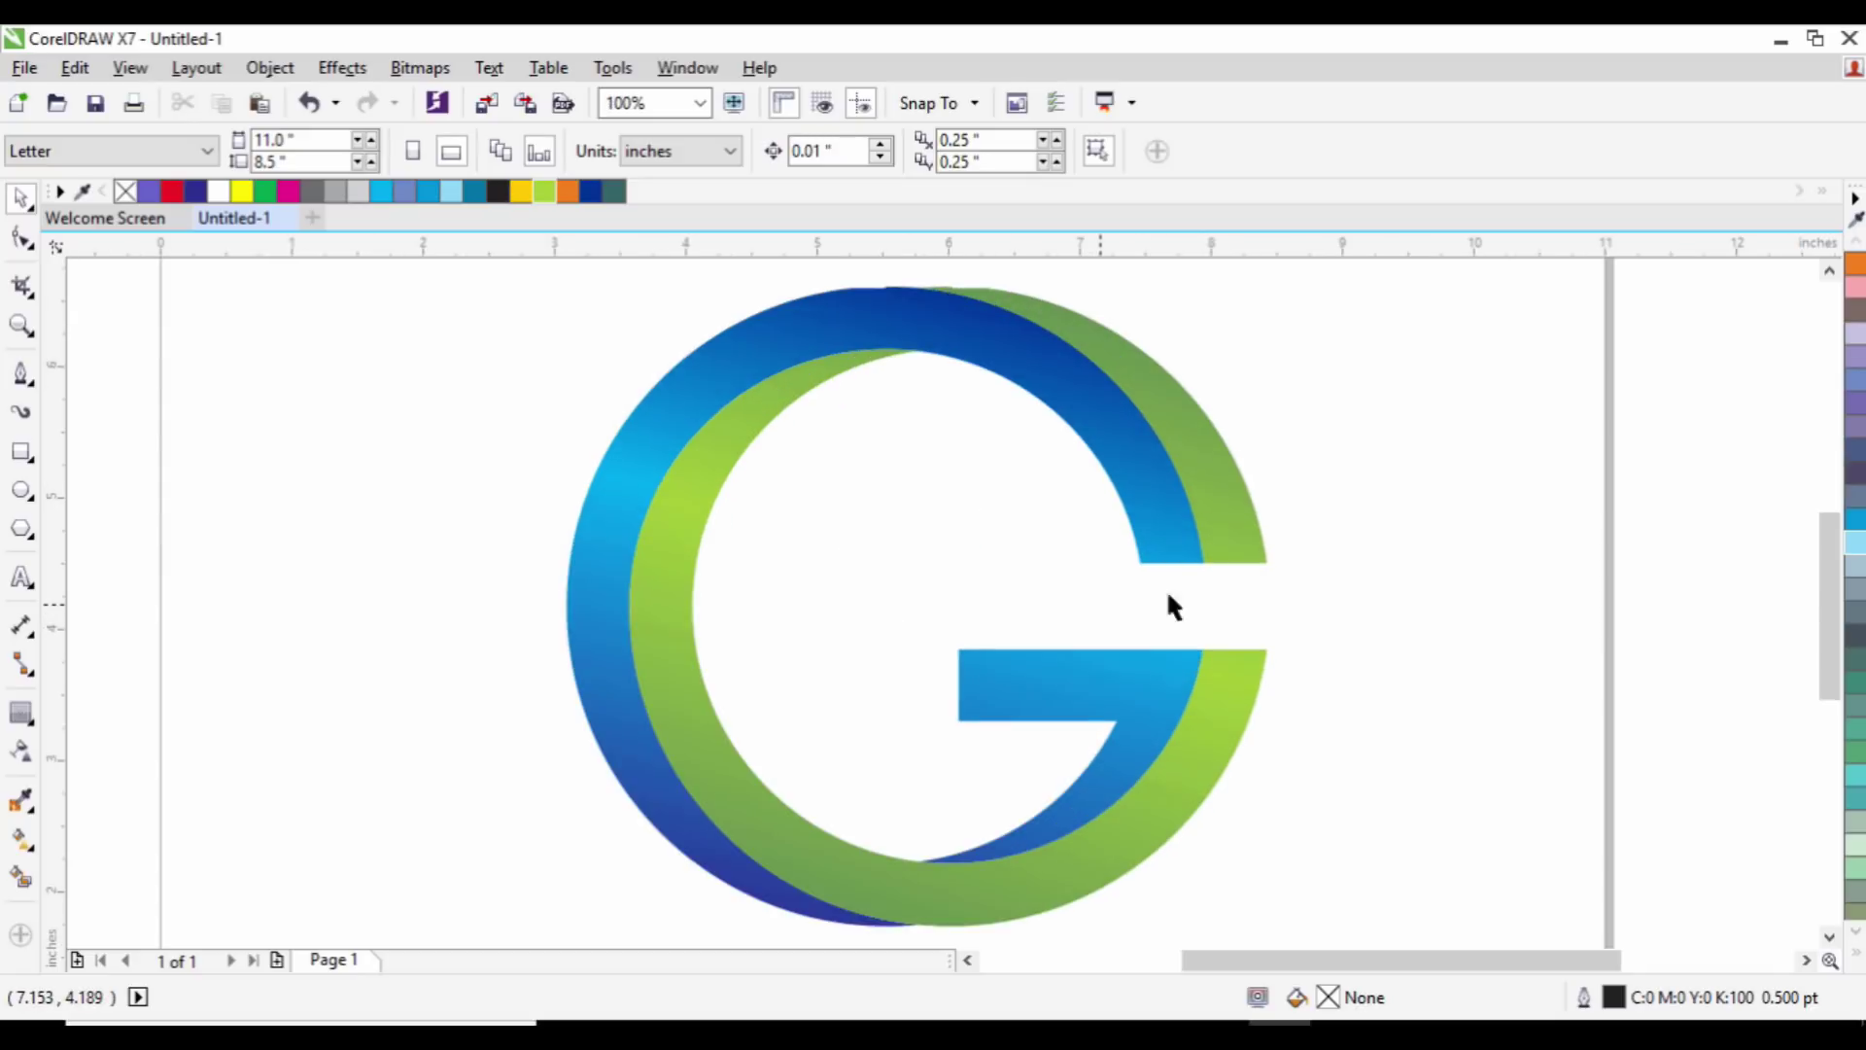